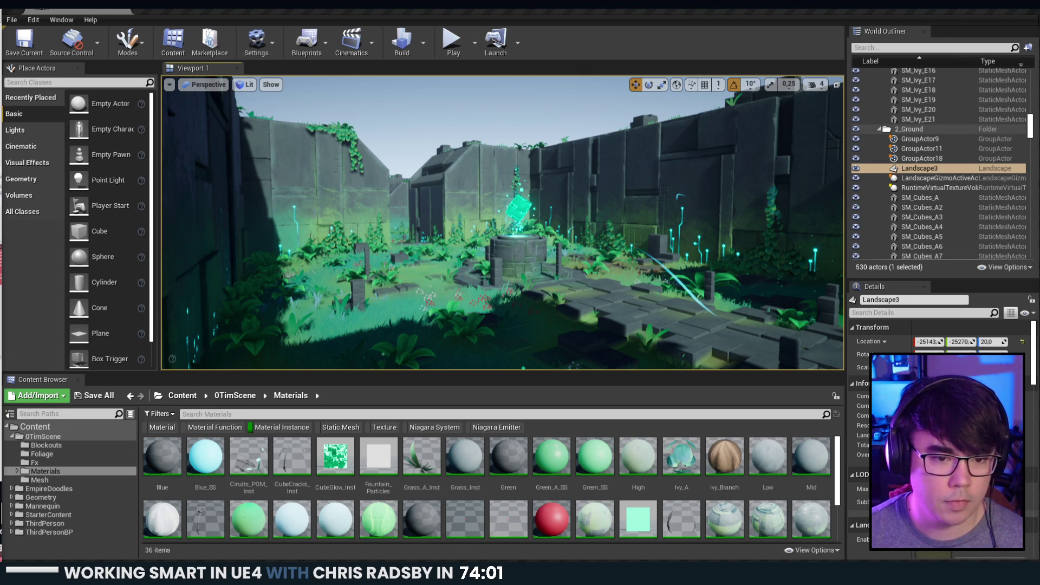
# Examine the glowing floating cube, its stone pedestal and the surrounding overgrown courtyard from several distances.
pyautogui.moveTo(503, 222); pyautogui.dragTo(622, 226, button='right')
pyautogui.press('w')
pyautogui.press('a')
pyautogui.press('w')
pyautogui.press('s')
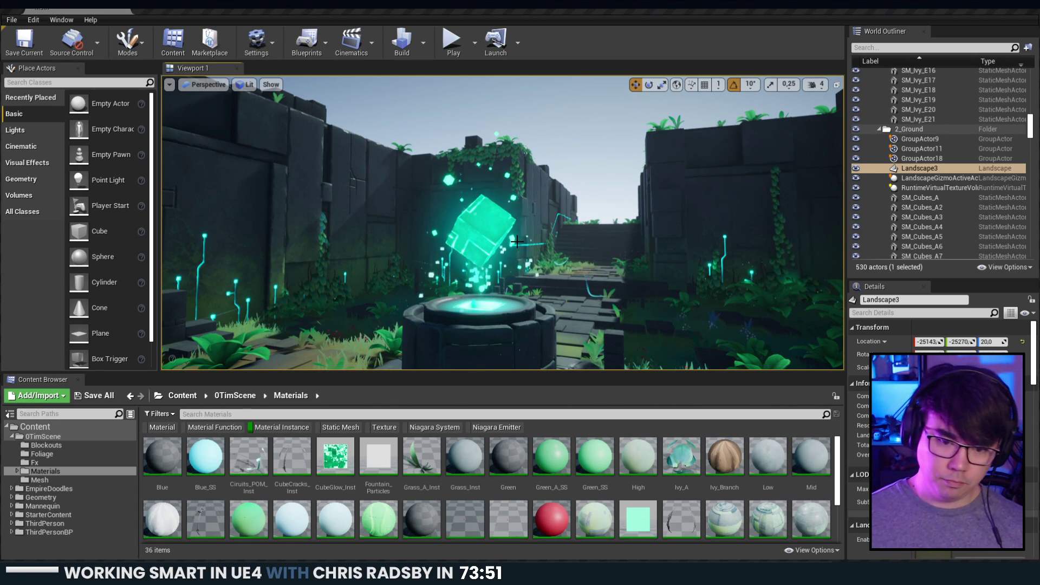
pyautogui.moveTo(517, 242); pyautogui.dragTo(589, 228, button='right')
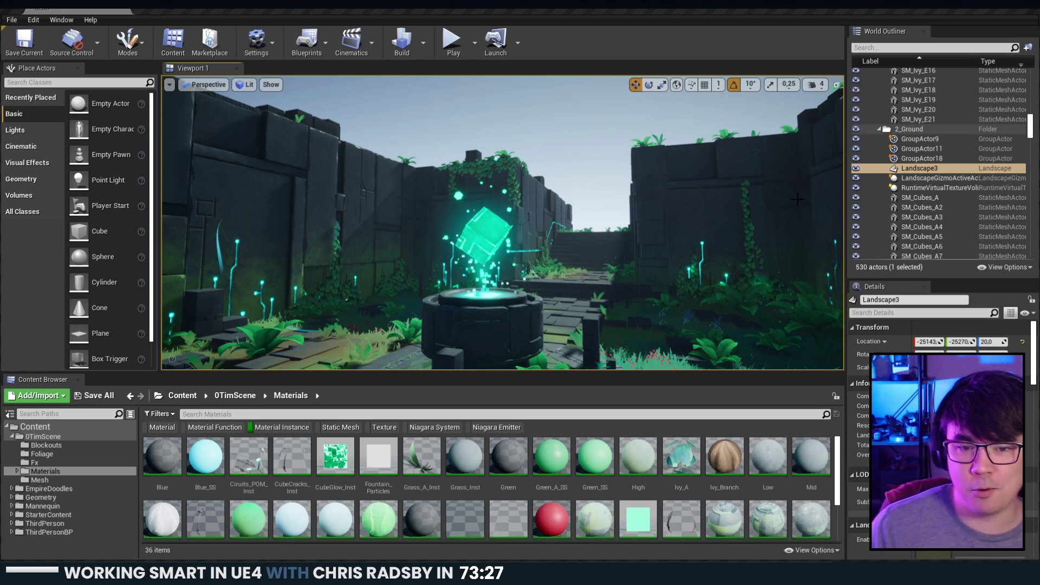
pyautogui.press('s')
pyautogui.moveTo(560, 266)
pyautogui.mouseDown(button='right')
pyautogui.moveTo(550, 267)
pyautogui.moveTo(554, 296)
pyautogui.moveTo(550, 262)
pyautogui.moveTo(562, 266)
pyautogui.mouseUp(button='right')
pyautogui.press('e')
pyautogui.press('w')
pyautogui.press('q')
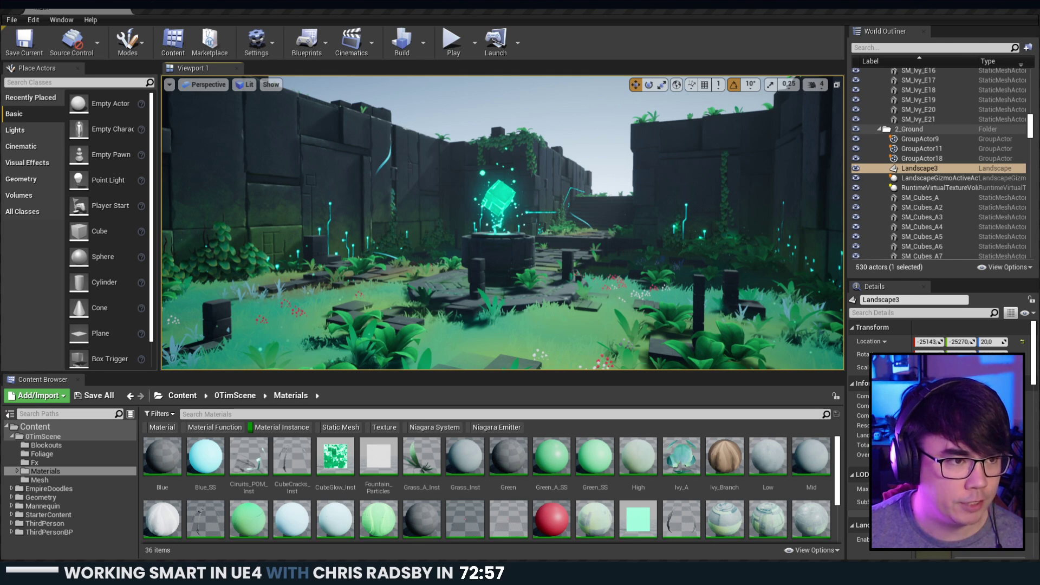
pyautogui.moveTo(336, 206); pyautogui.dragTo(324, 206, button='right')
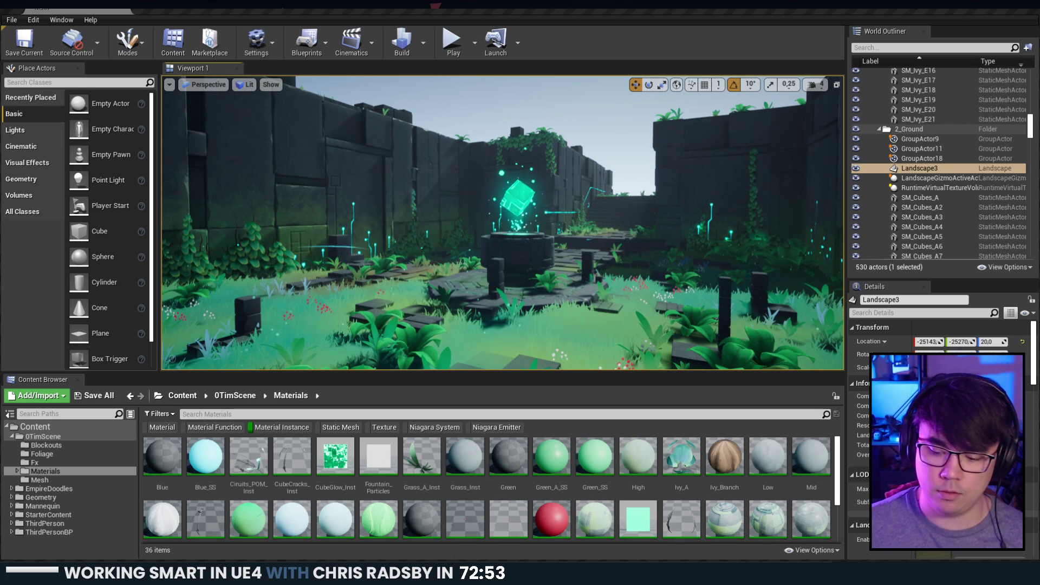
pyautogui.moveTo(325, 174); pyautogui.dragTo(337, 168, button='right')
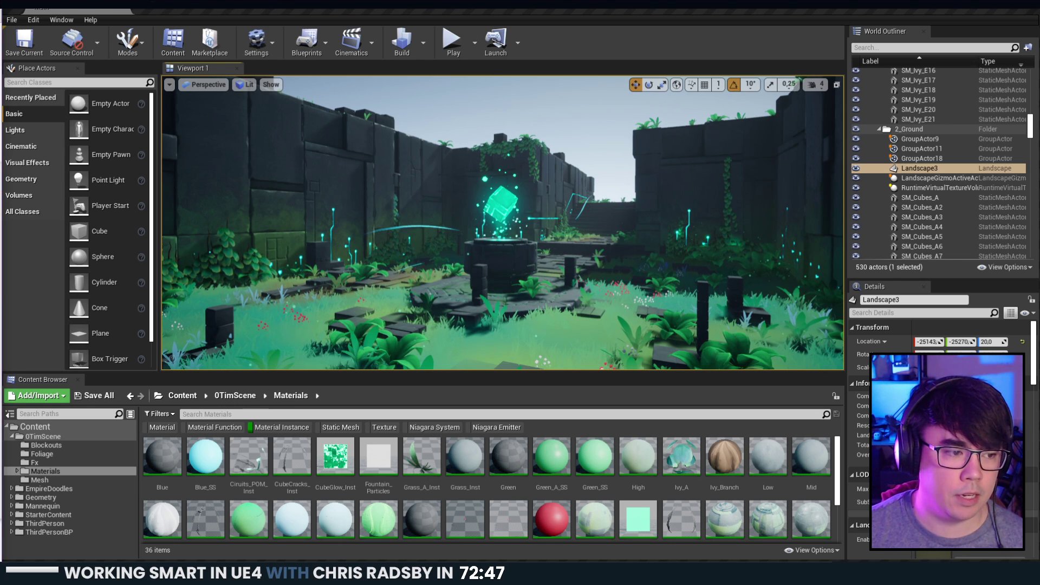
pyautogui.moveTo(382, 212); pyautogui.dragTo(391, 233, button='right')
pyautogui.moveTo(537, 171); pyautogui.dragTo(539, 172, button='right')
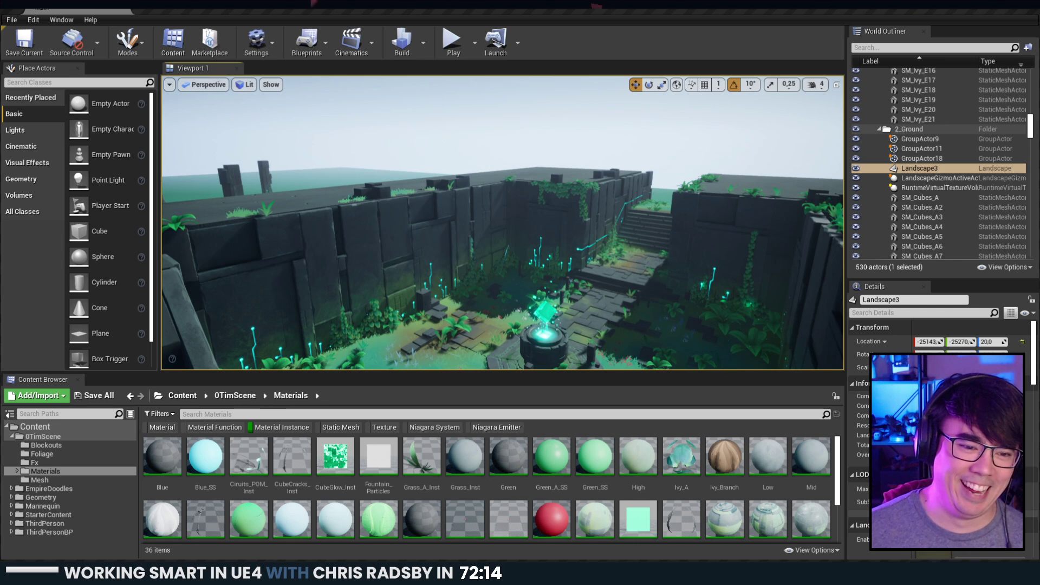
# Examine the courtyard's walls, stairway and ground foliage from an elevated viewpoint.
pyautogui.moveTo(418, 205); pyautogui.dragTo(418, 213, button='right')
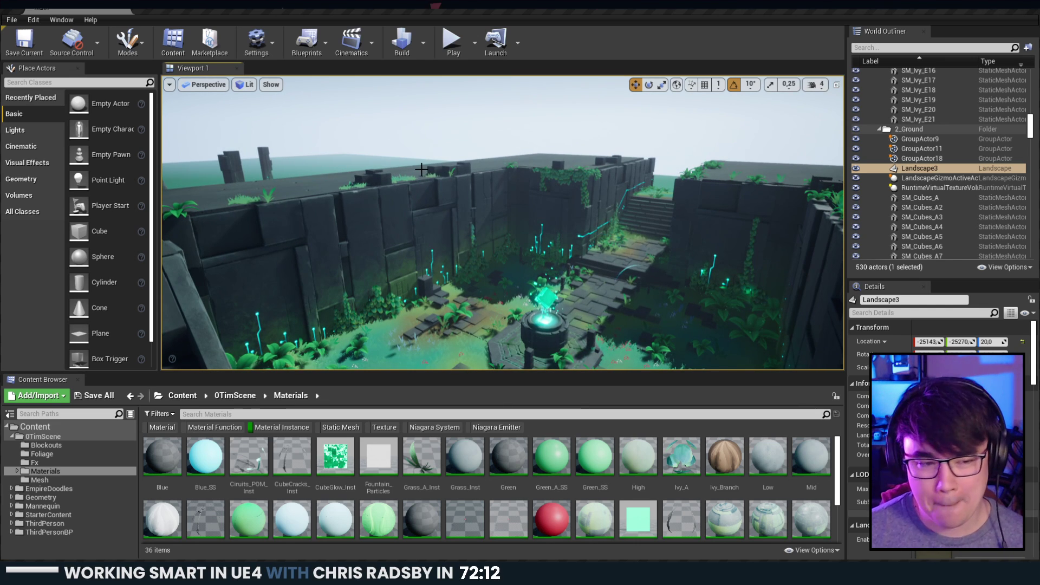
pyautogui.press('w')
pyautogui.moveTo(421, 169); pyautogui.dragTo(427, 175, button='right')
pyautogui.moveTo(419, 147); pyautogui.dragTo(417, 132)
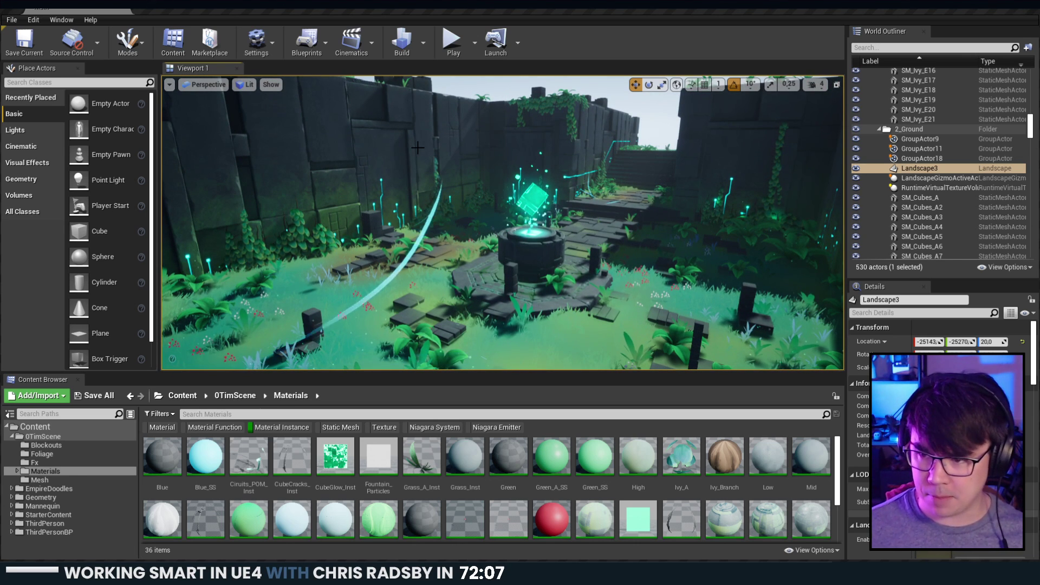
pyautogui.moveTo(418, 148); pyautogui.dragTo(255, 142, button='right')
pyautogui.press('d')
pyautogui.press('d')
pyautogui.press('s')
pyautogui.press('e')
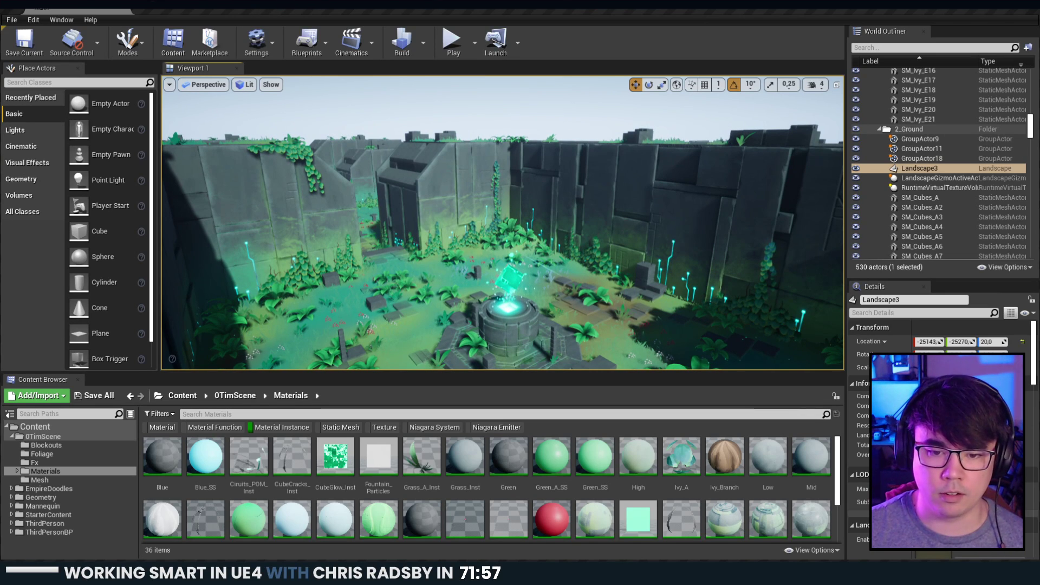
pyautogui.press('e')
pyautogui.moveTo(255, 142); pyautogui.dragTo(257, 151, button='right')
pyautogui.press('q')
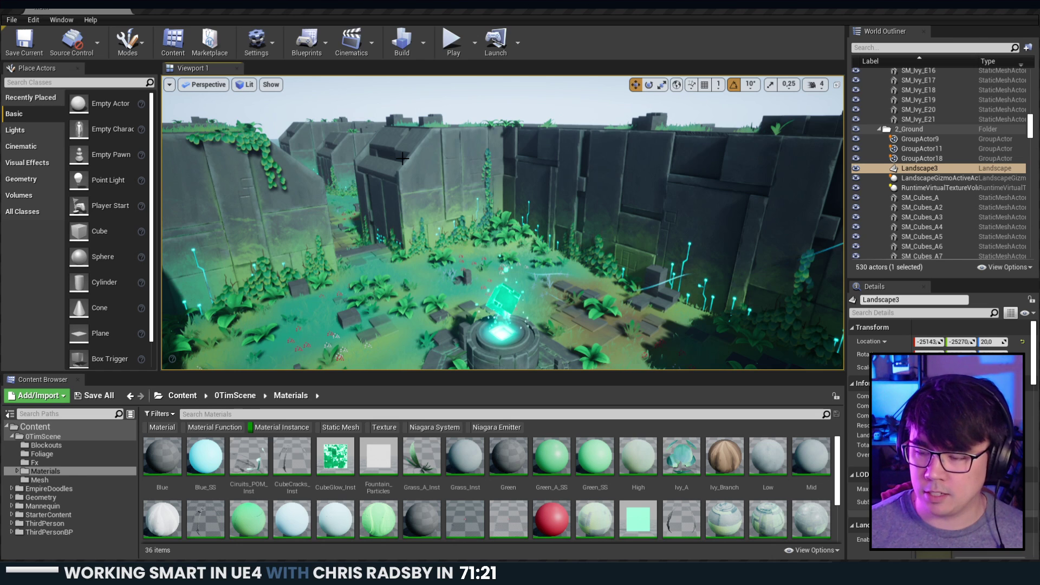
# Examine the standalone wall modules, pillars and stone cubes placed on the open landscape outside the courtyard.
pyautogui.press('w')
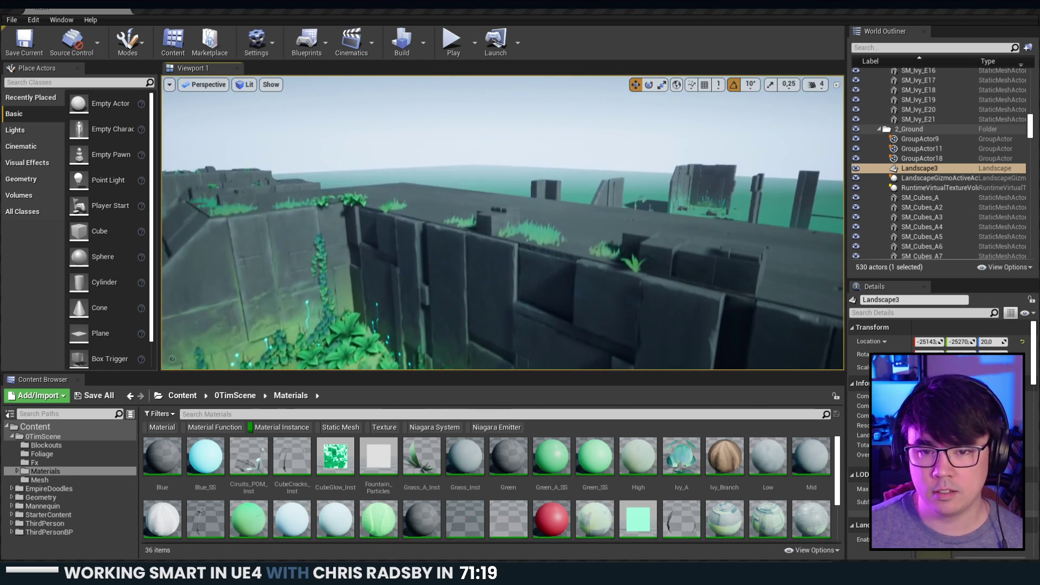
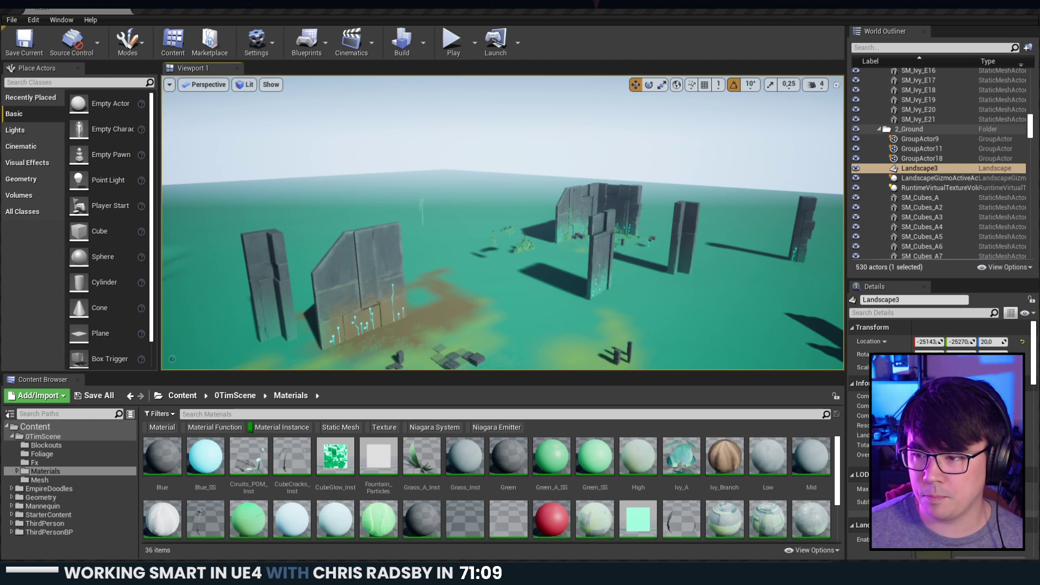
pyautogui.press('w')
pyautogui.moveTo(502, 223); pyautogui.dragTo(505, 231, button='right')
pyautogui.moveTo(685, 284); pyautogui.dragTo(685, 285, button='right')
pyautogui.press('q')
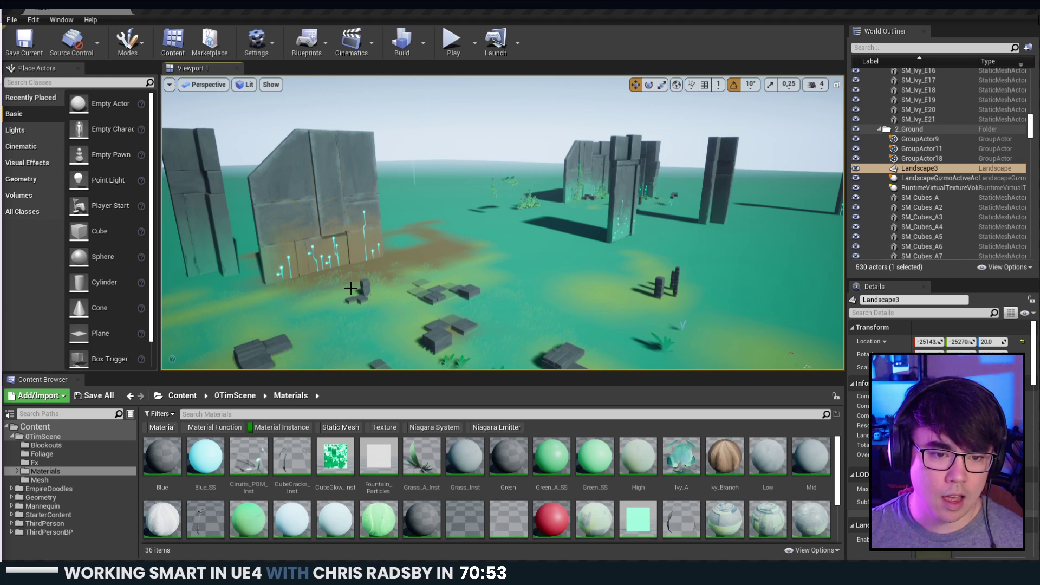
pyautogui.moveTo(381, 267); pyautogui.dragTo(355, 264, button='right')
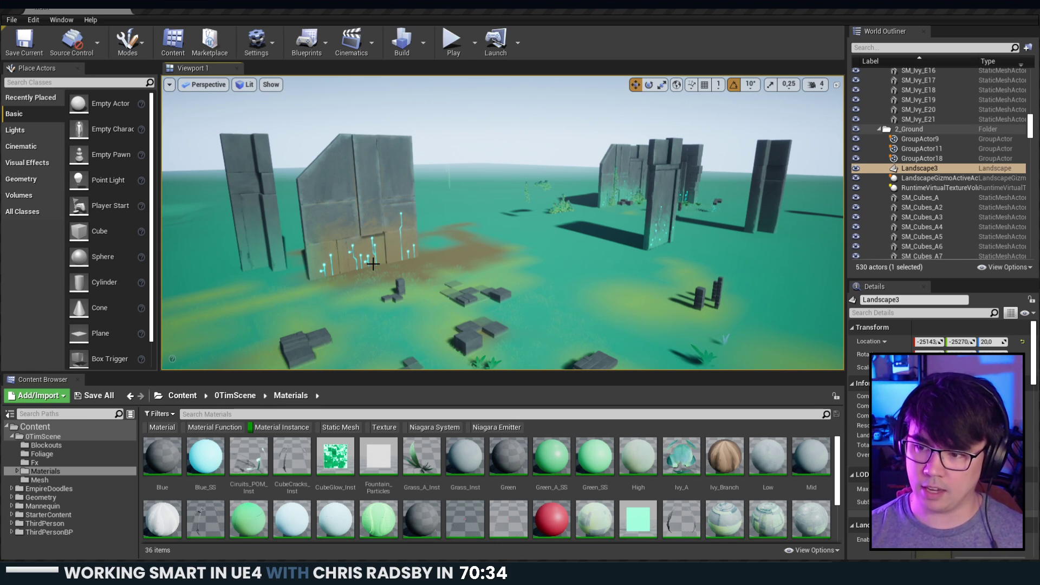
pyautogui.moveTo(597, 160); pyautogui.dragTo(607, 146, button='right')
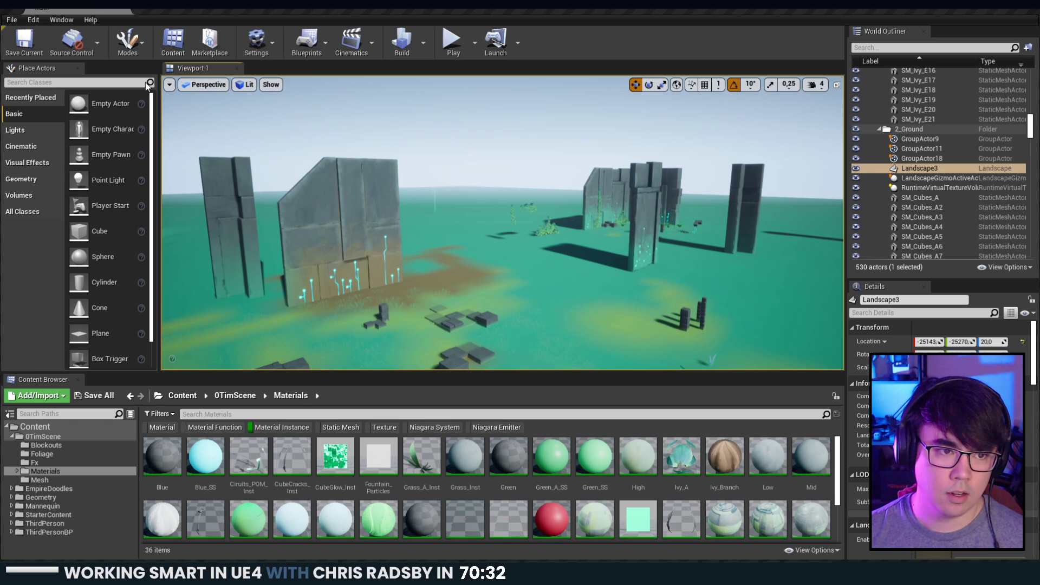
# Close Place Actors and the Content Browser to give the viewport more room.
pyautogui.click(78, 69)
pyautogui.moveTo(609, 230); pyautogui.dragTo(601, 233, button='right')
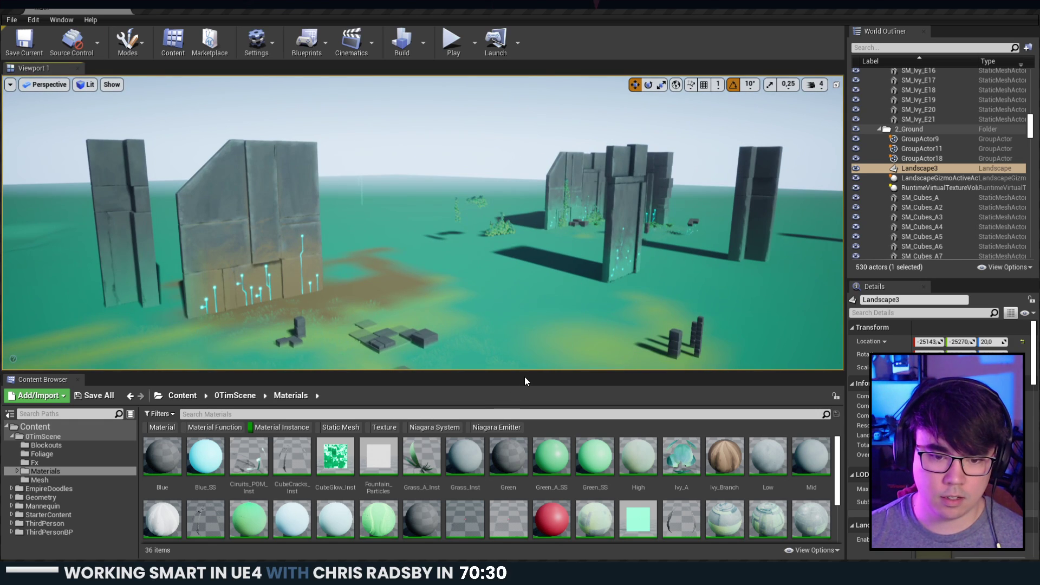
pyautogui.moveTo(525, 381); pyautogui.dragTo(528, 426)
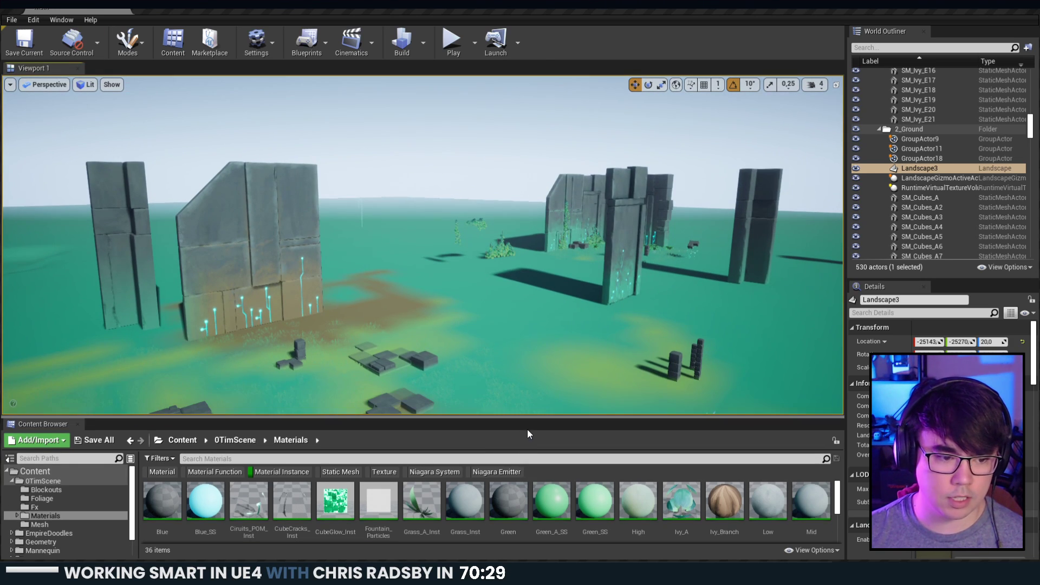
pyautogui.click(78, 424)
# Try to select the stray decal near the loose ivy pieces on the landscape directly in the viewport.
pyautogui.moveTo(473, 360); pyautogui.dragTo(320, 358, button='right')
pyautogui.moveTo(536, 350); pyautogui.dragTo(518, 329, button='right')
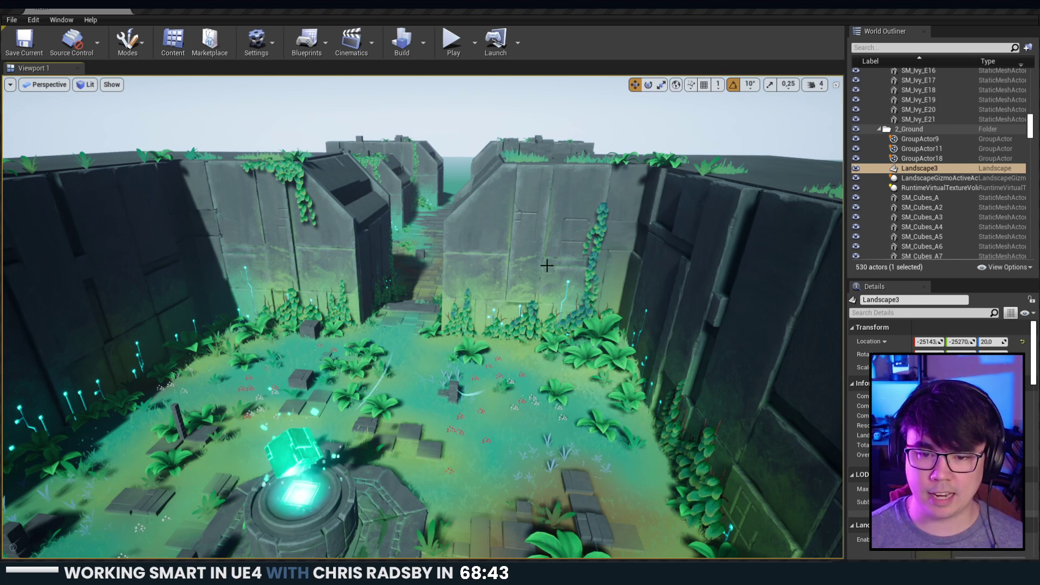
pyautogui.moveTo(422, 317); pyautogui.dragTo(422, 313, button='right')
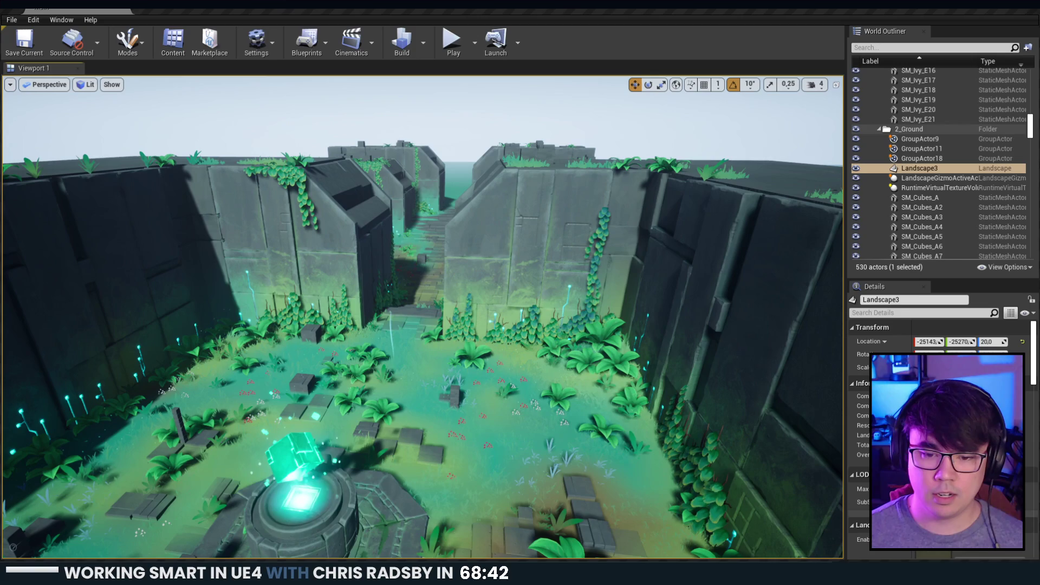
pyautogui.rightClick(654, 325)
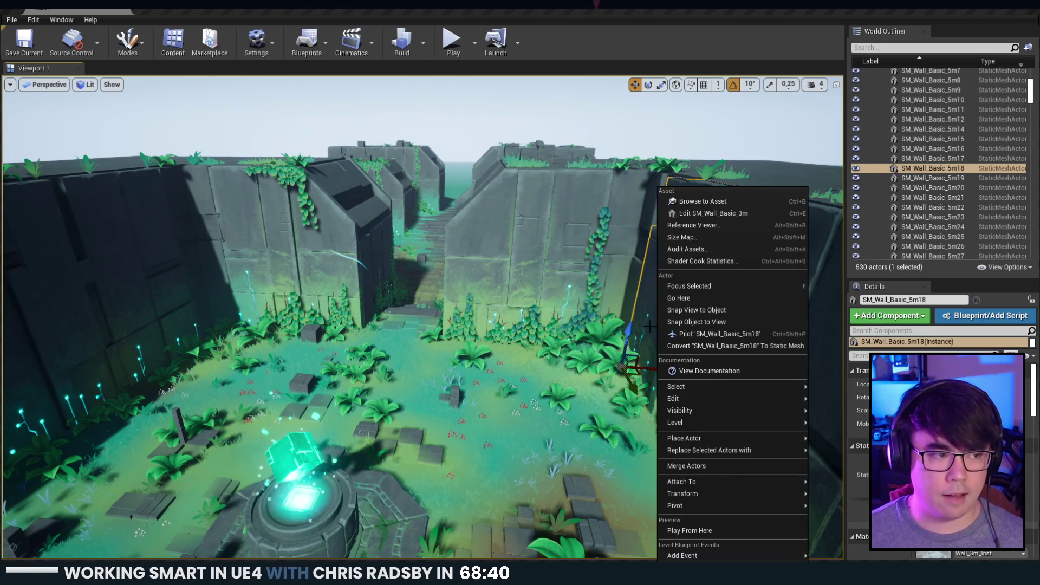
pyautogui.moveTo(646, 325); pyautogui.dragTo(744, 342, button='right')
pyautogui.press('Escape')
pyautogui.moveTo(599, 190); pyautogui.dragTo(333, 211, button='right')
pyautogui.click(334, 212)
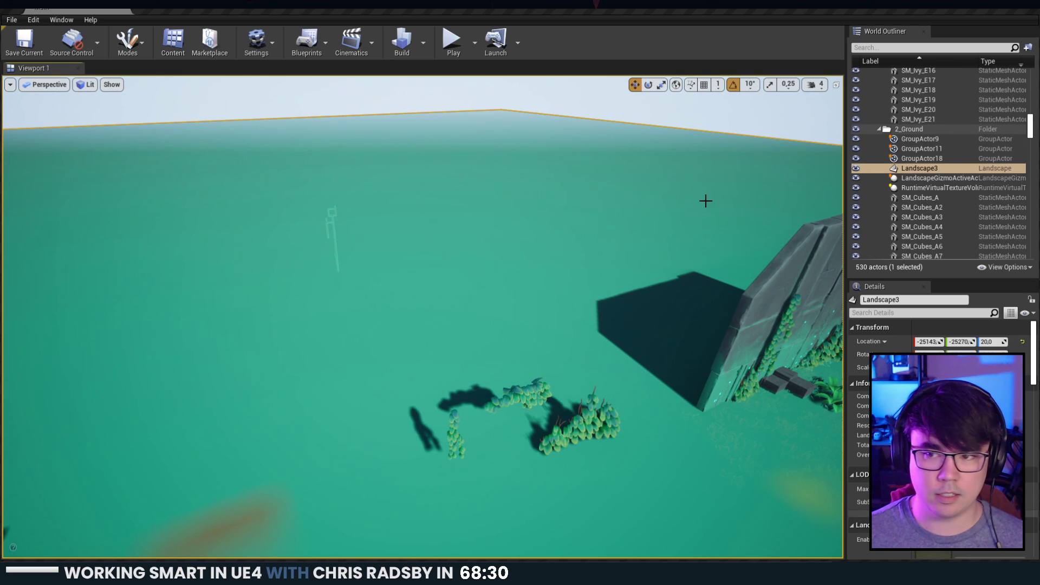
pyautogui.click(930, 130)
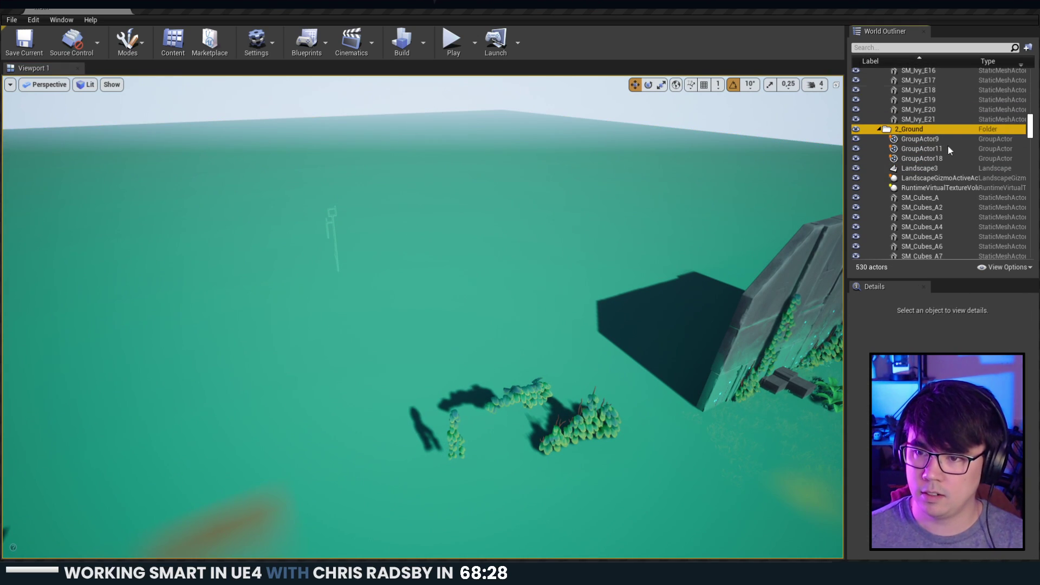
pyautogui.click(322, 193)
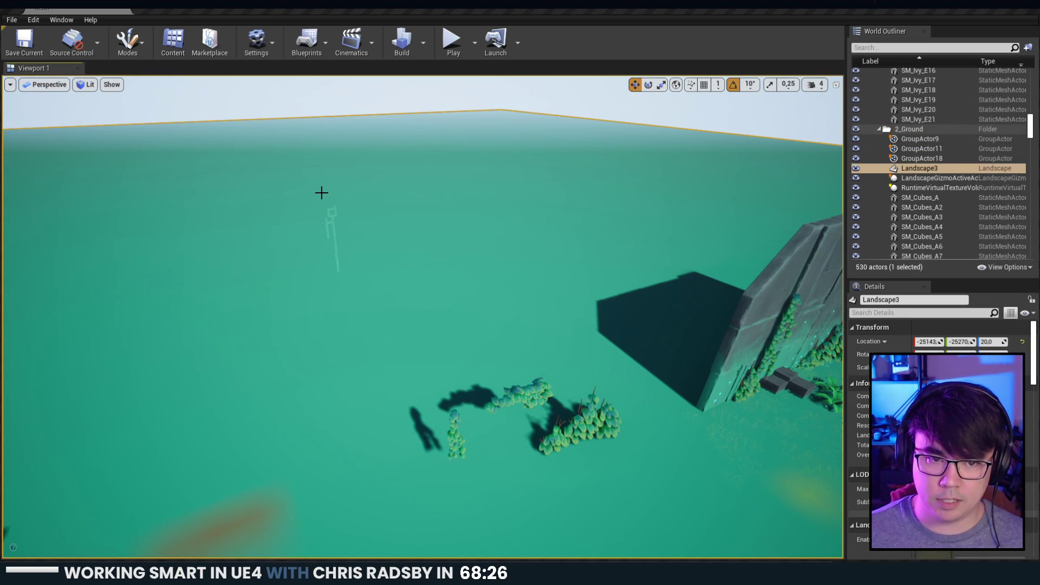
pyautogui.press('w')
pyautogui.moveTo(328, 210)
pyautogui.mouseDown(button='right')
pyautogui.moveTo(337, 212)
pyautogui.moveTo(326, 244)
pyautogui.moveTo(328, 201)
pyautogui.moveTo(327, 217)
pyautogui.mouseUp(button='right')
# Collapse the 0_Lighting folder and filter the World Outliner by "decal".
pyautogui.scroll(9, 935, 109)
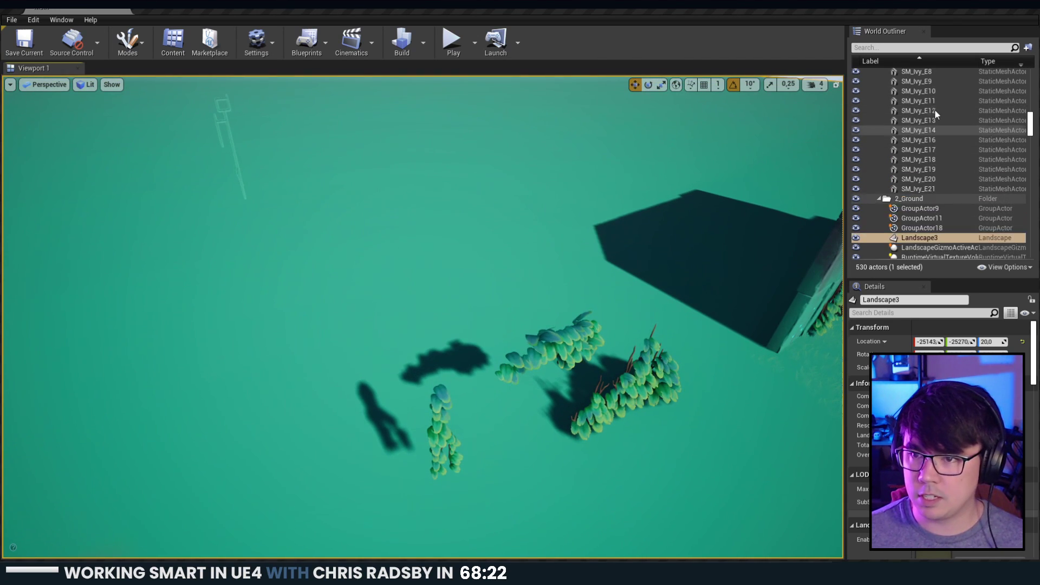
pyautogui.scroll(10, 1011, 99)
pyautogui.click(891, 91)
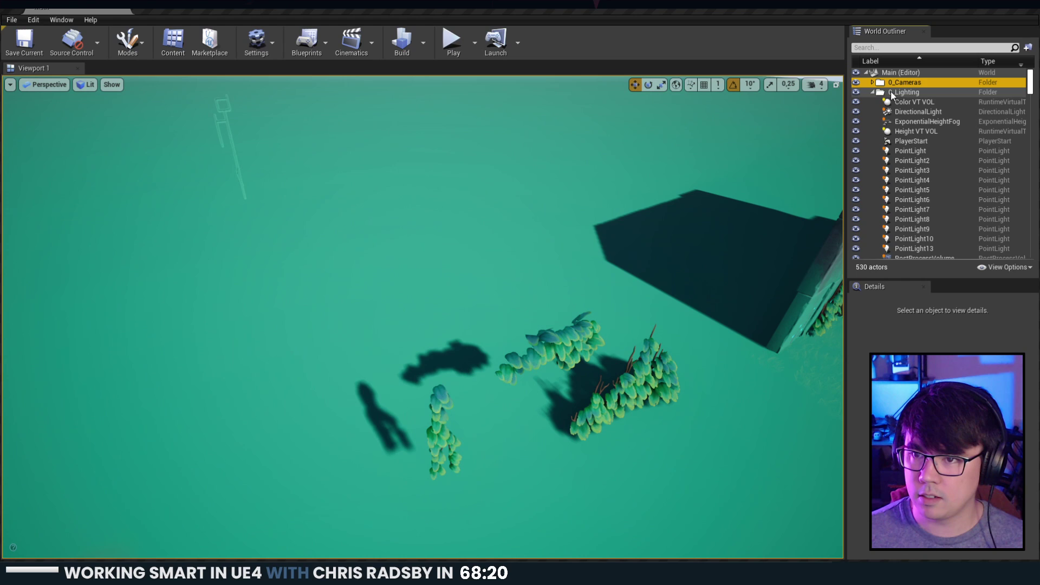
pyautogui.click(873, 92)
pyautogui.click(918, 48)
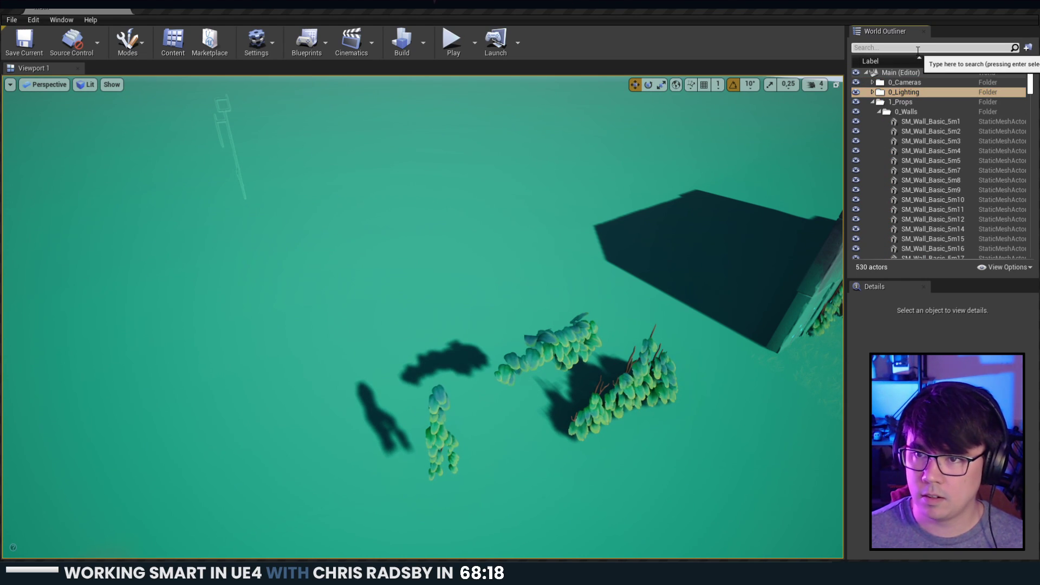
pyautogui.write('decal')
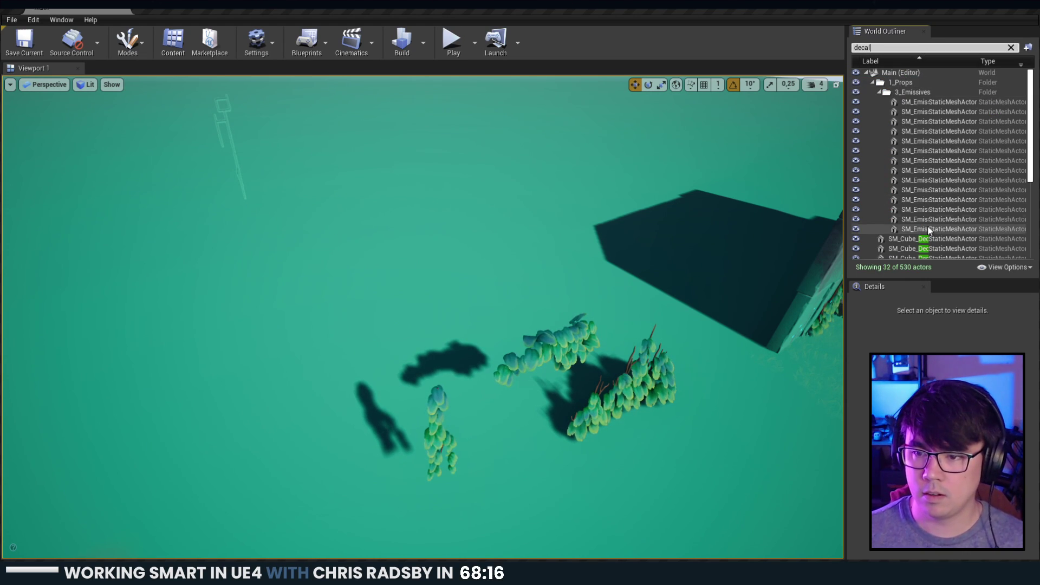
# Go through the filtered cube decals to find the stray SM_Cube_Decal_B5 near the loose ivy, and delete it.
pyautogui.click(916, 239)
pyautogui.press('Down')
pyautogui.press('Down')
pyautogui.press('Down')
pyautogui.press('Down')
pyautogui.press('Down')
pyautogui.press('Down')
pyautogui.press('Down')
pyautogui.press('Down')
pyautogui.press('Down')
pyautogui.press('Down')
pyautogui.press('Down')
pyautogui.press('Down')
pyautogui.press('Down')
pyautogui.press('Down')
pyautogui.press('Up')
pyautogui.press('Up')
pyautogui.press('Up')
pyautogui.press('Up')
pyautogui.press('Up')
pyautogui.press('Up')
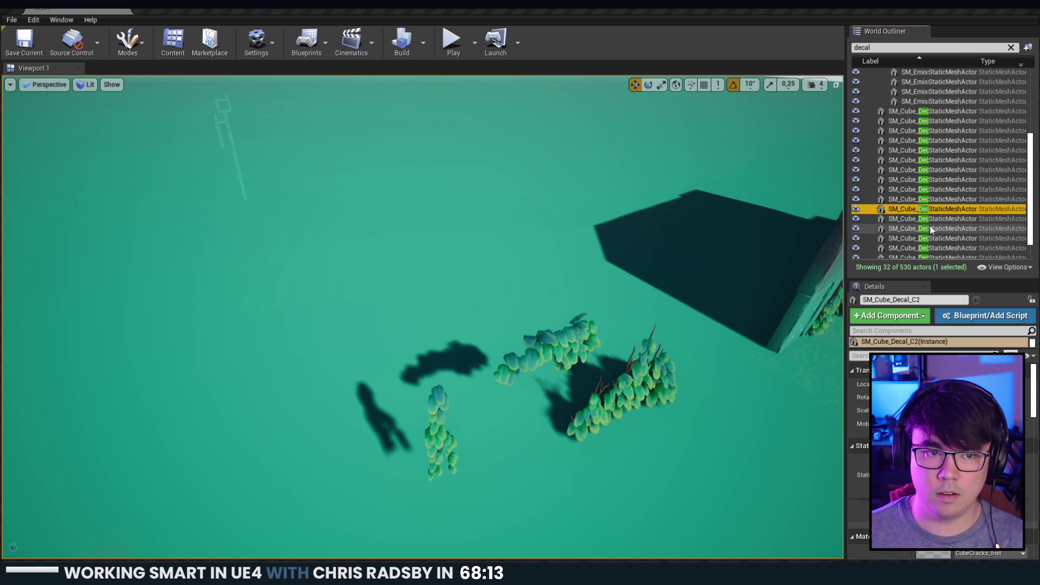
pyautogui.scroll(-2, 934, 223)
pyautogui.scroll(2, 939, 224)
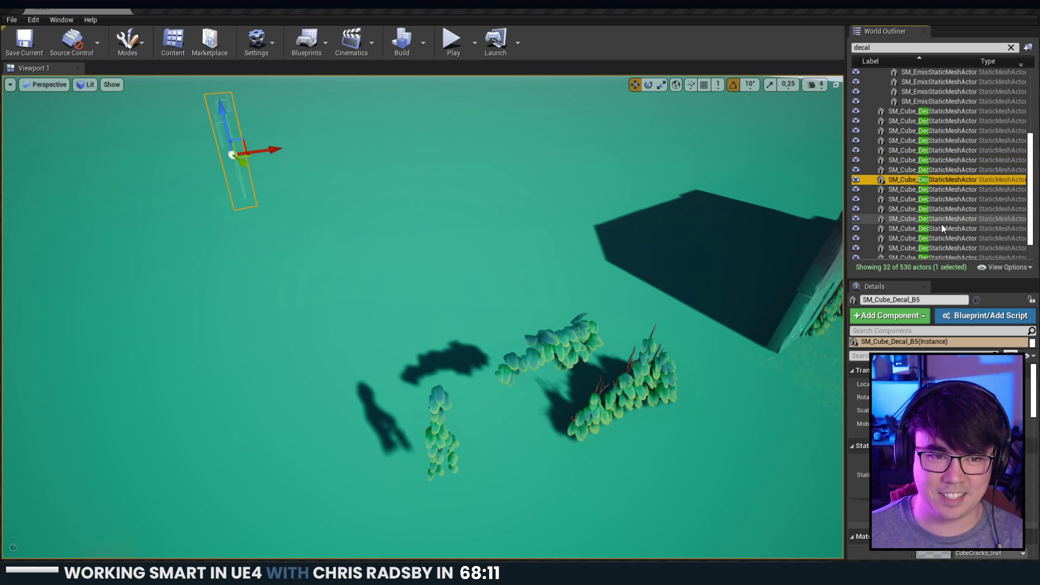
pyautogui.press('Delete')
# Select the horizontal ivy piece floating above the landscape and examine it beside the other loose ivy.
pyautogui.moveTo(494, 237); pyautogui.dragTo(506, 220, button='right')
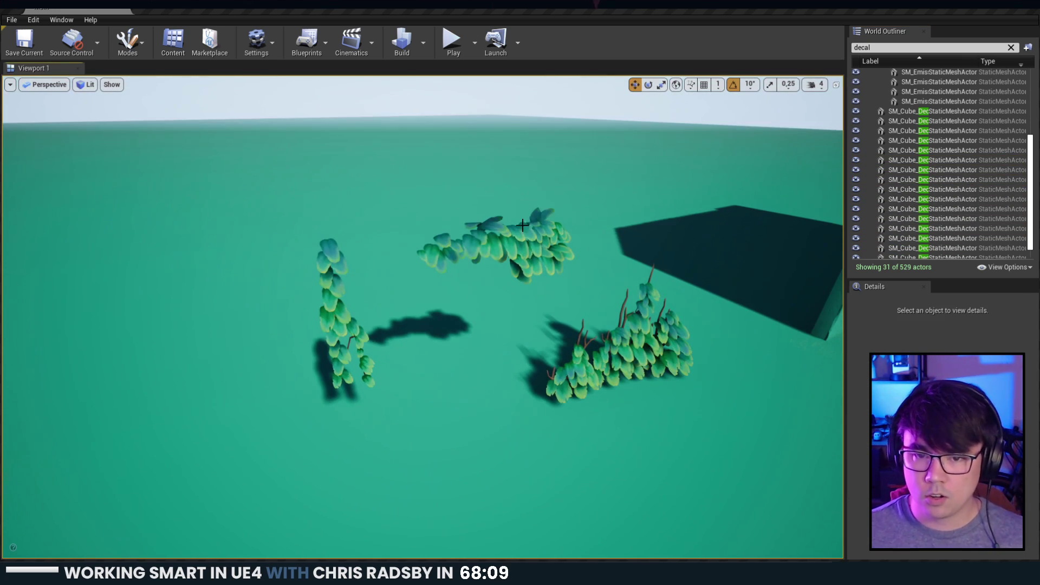
pyautogui.click(494, 237)
pyautogui.click(534, 245)
pyautogui.moveTo(629, 277); pyautogui.dragTo(602, 253, button='right')
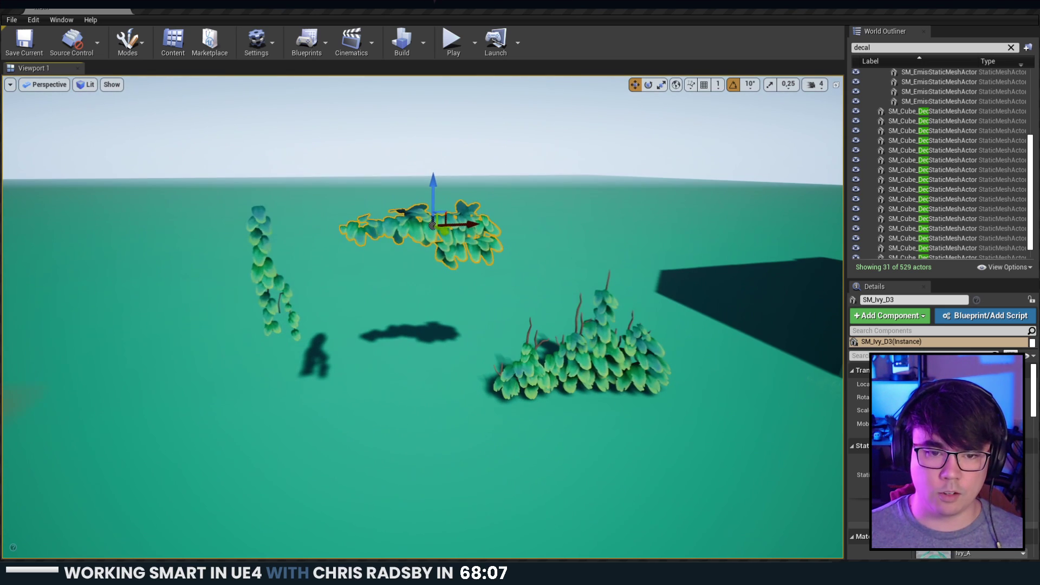
pyautogui.press('Escape')
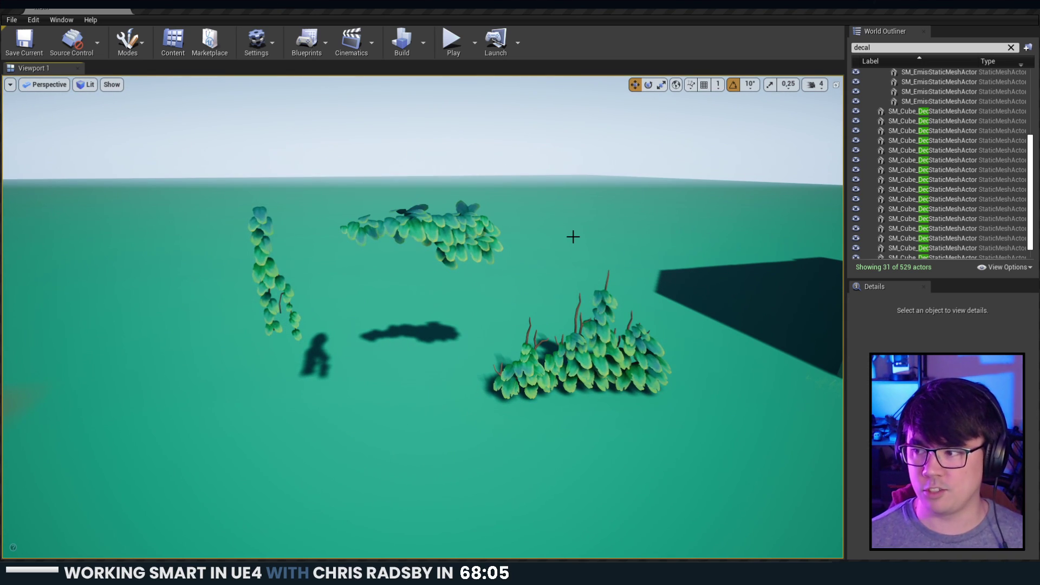
pyautogui.click(470, 225)
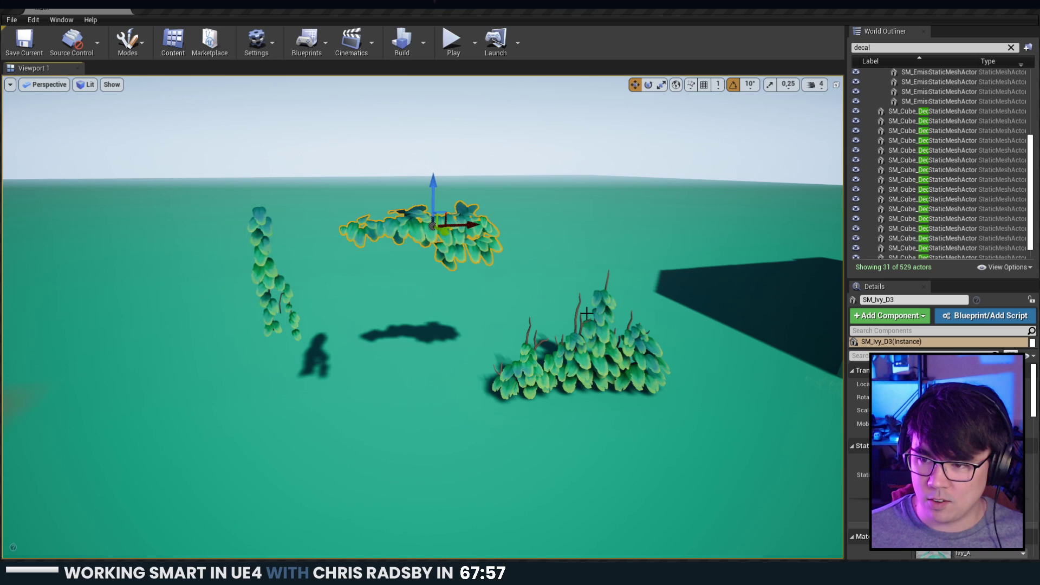
pyautogui.press('d')
pyautogui.moveTo(470, 289); pyautogui.dragTo(435, 277, button='right')
pyautogui.moveTo(426, 261); pyautogui.dragTo(443, 234)
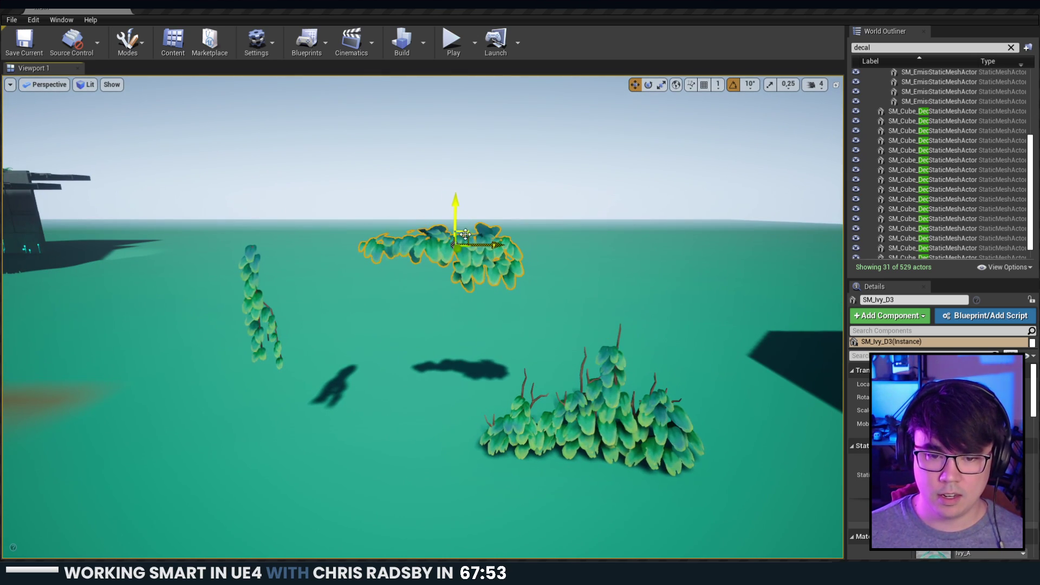
# Examine the upright ivy cluster on the landscape and return to the courtyard with nothing selected.
pyautogui.click(608, 426)
pyautogui.moveTo(609, 426); pyautogui.dragTo(451, 417)
pyautogui.press('w')
pyautogui.moveTo(451, 418); pyautogui.dragTo(276, 379, button='right')
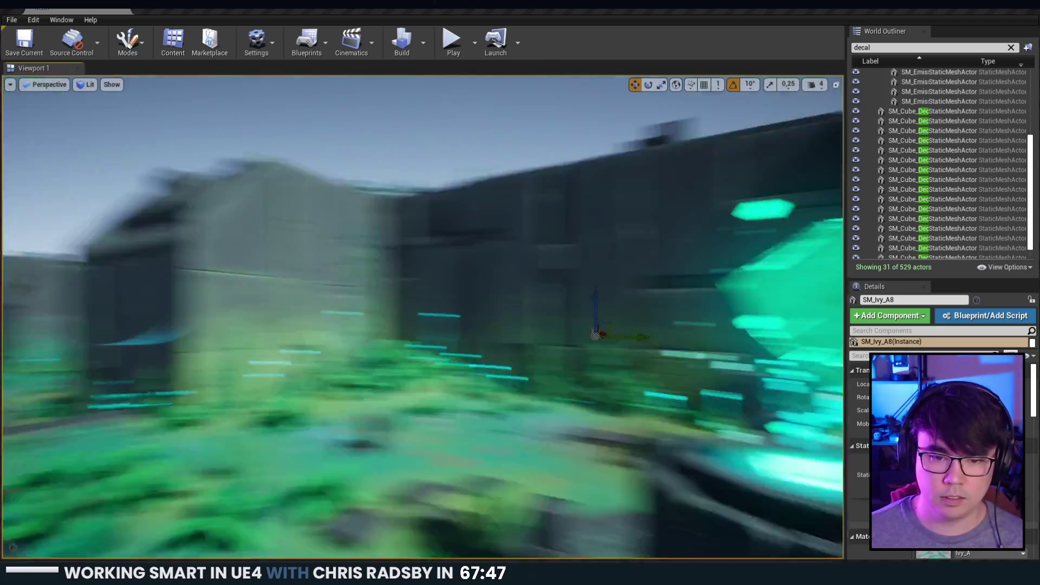
pyautogui.press('Escape')
pyautogui.press('w')
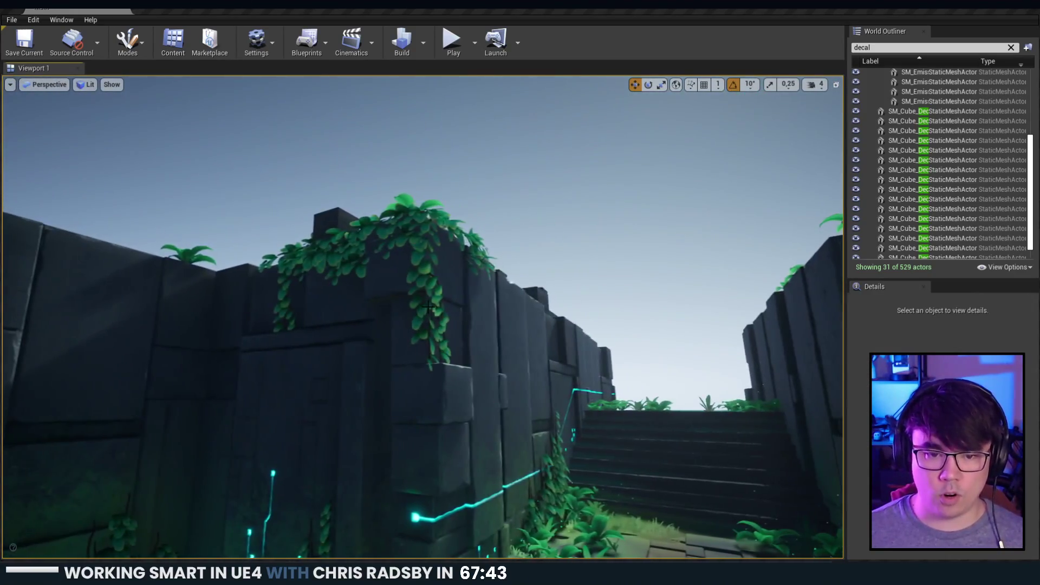
# Select the horizontal and hanging ivy pieces on the wall corner beside the stairs and examine how they drape over the stones.
pyautogui.click(422, 312)
pyautogui.press('Escape')
pyautogui.moveTo(402, 348); pyautogui.dragTo(400, 333, button='right')
pyautogui.press('w')
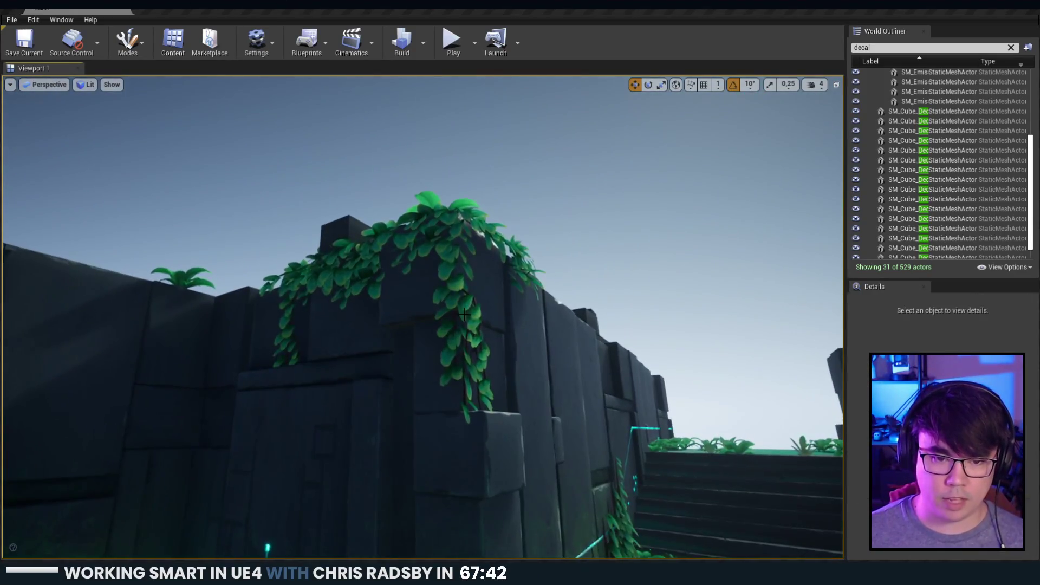
pyautogui.click(454, 288)
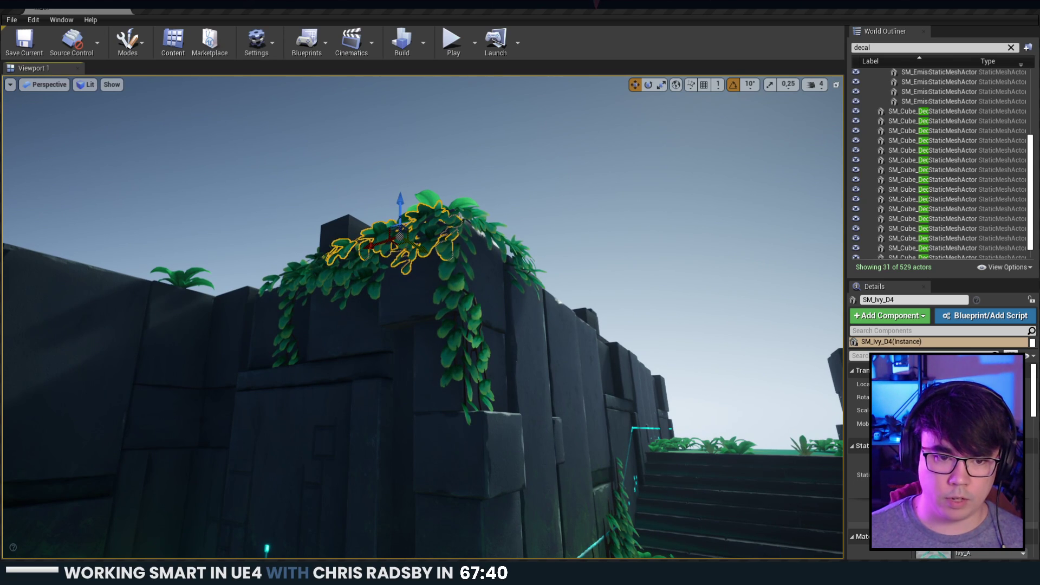
pyautogui.click(338, 284)
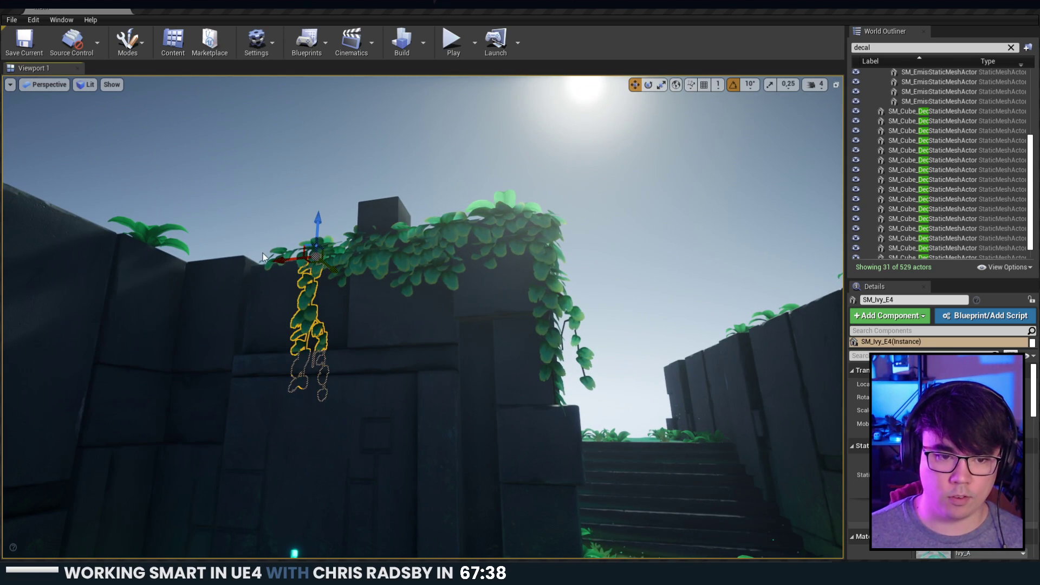
pyautogui.press('e')
pyautogui.moveTo(281, 254); pyautogui.dragTo(303, 227, button='right')
pyautogui.press('Escape')
pyautogui.press('q')
pyautogui.moveTo(429, 295); pyautogui.dragTo(334, 330, button='right')
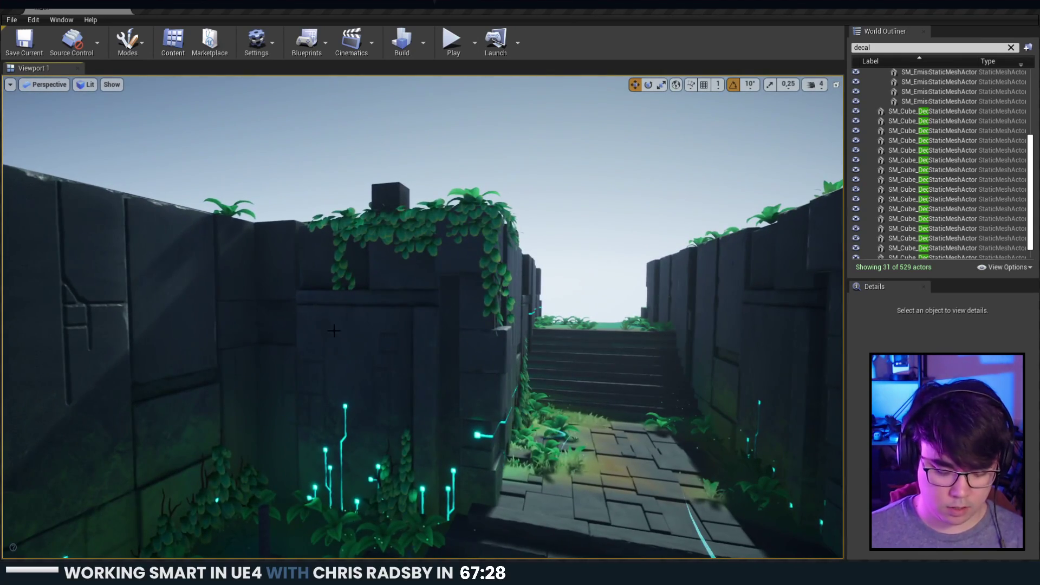
# Rotate the sunlight so that it falls on the ivy-covered wall corner beside the stairs.
pyautogui.click(587, 469)
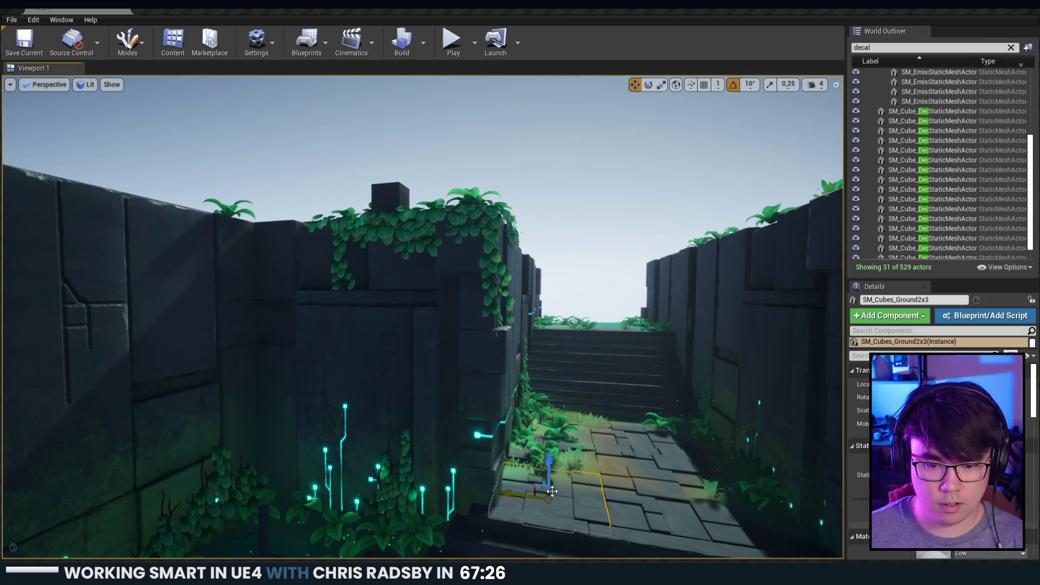
pyautogui.scroll(1, 571, 477)
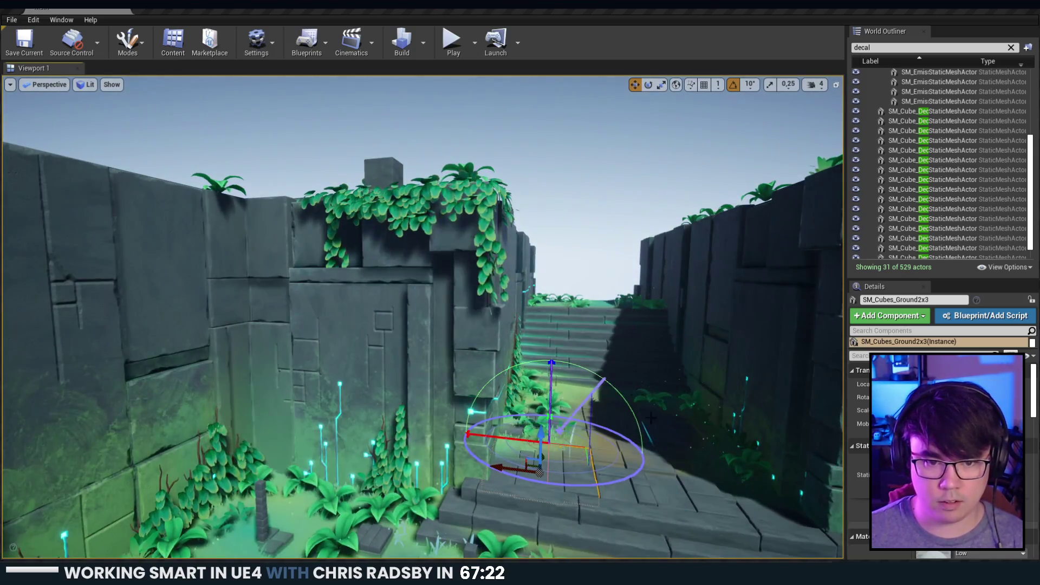
pyautogui.click(612, 286)
pyautogui.moveTo(613, 286); pyautogui.dragTo(574, 271, button='right')
# Go through the individual horizontal and hanging ivy pieces that make up the overgrowth on the sunlit wall corner.
pyautogui.click(428, 184)
pyautogui.click(434, 230)
pyautogui.click(475, 187)
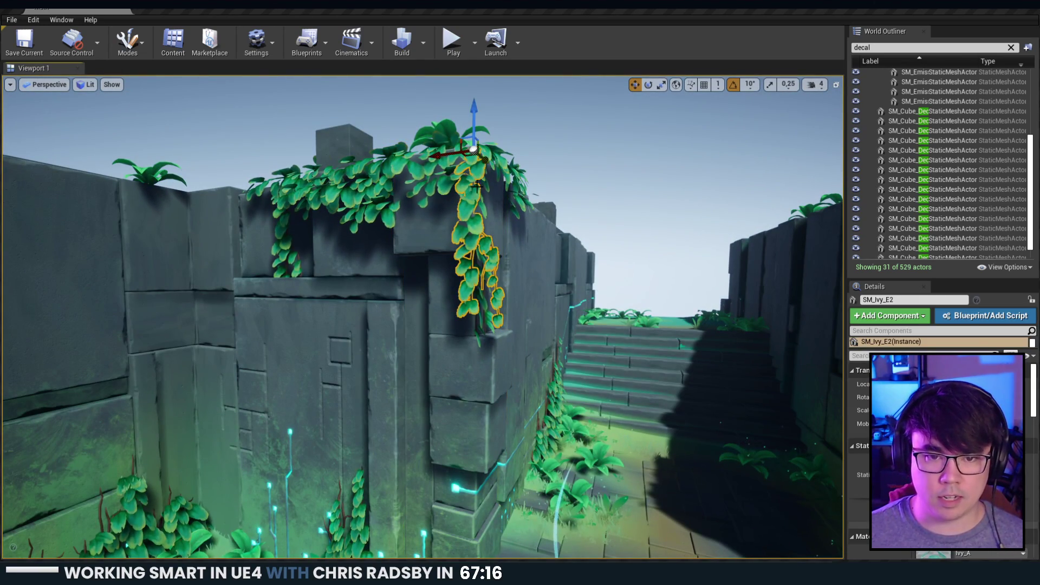
pyautogui.click(447, 178)
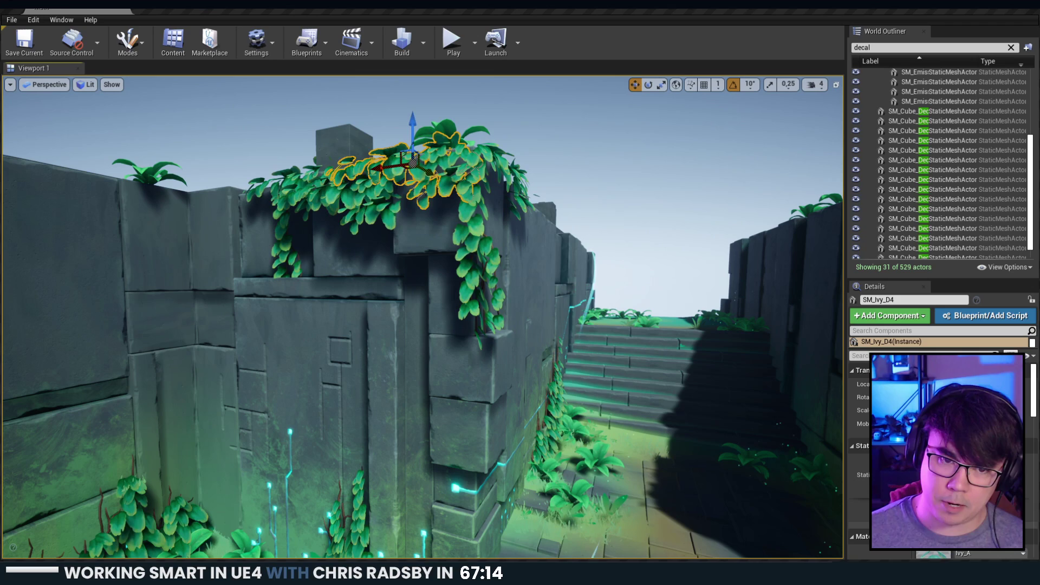
pyautogui.click(276, 227)
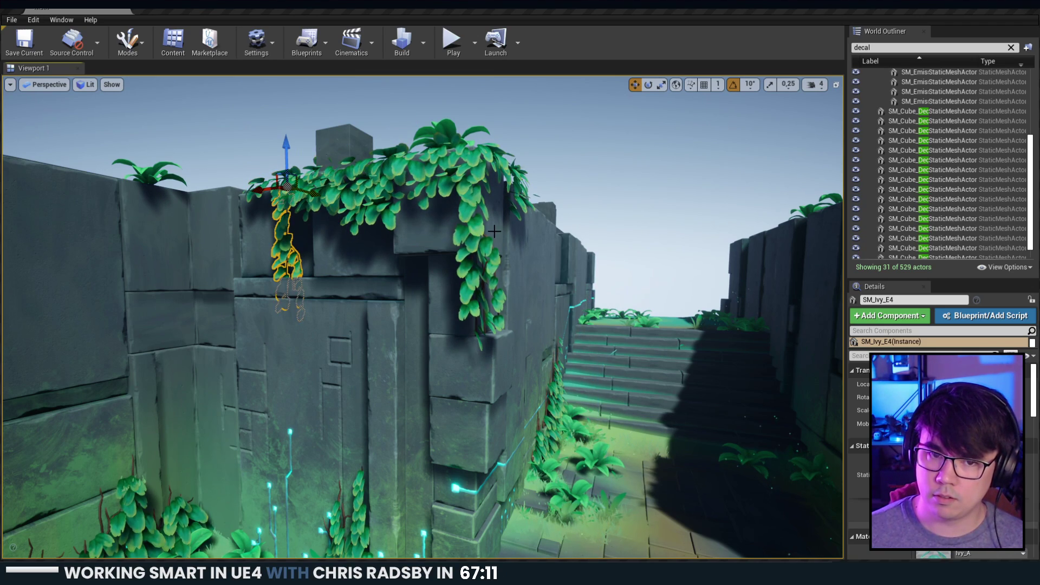
pyautogui.click(479, 266)
pyautogui.click(480, 329)
# Examine the ivy-covered wall corner from below and from above, with nothing selected.
pyautogui.moveTo(479, 329); pyautogui.dragTo(304, 295, button='right')
pyautogui.press('Escape')
pyautogui.moveTo(499, 378); pyautogui.dragTo(499, 378, button='right')
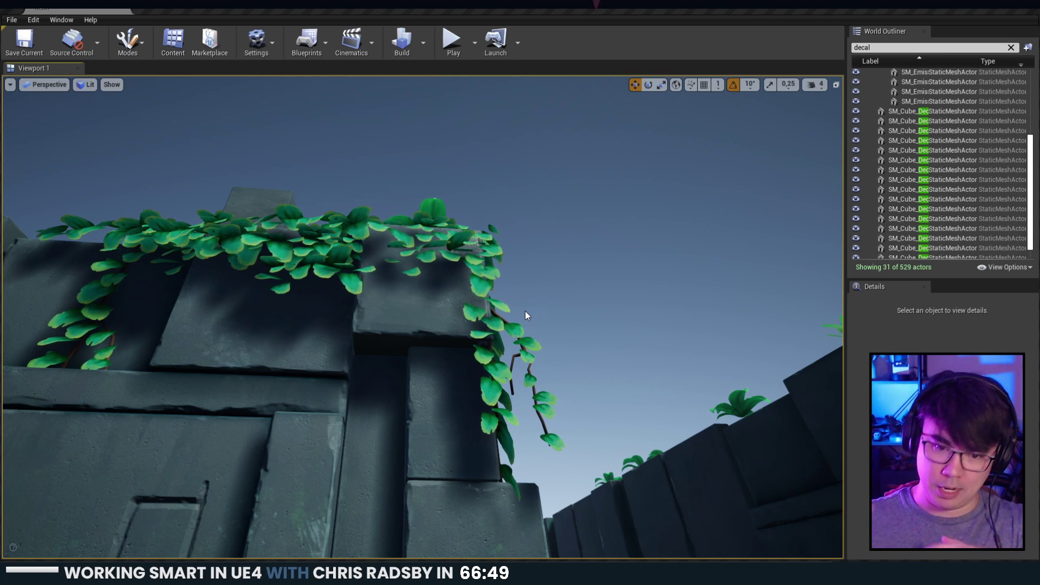
pyautogui.press('s')
pyautogui.moveTo(610, 246)
pyautogui.mouseDown(button='right')
pyautogui.moveTo(601, 347)
pyautogui.moveTo(593, 240)
pyautogui.mouseUp(button='right')
pyautogui.press('w')
pyautogui.press('s')
pyautogui.press('w')
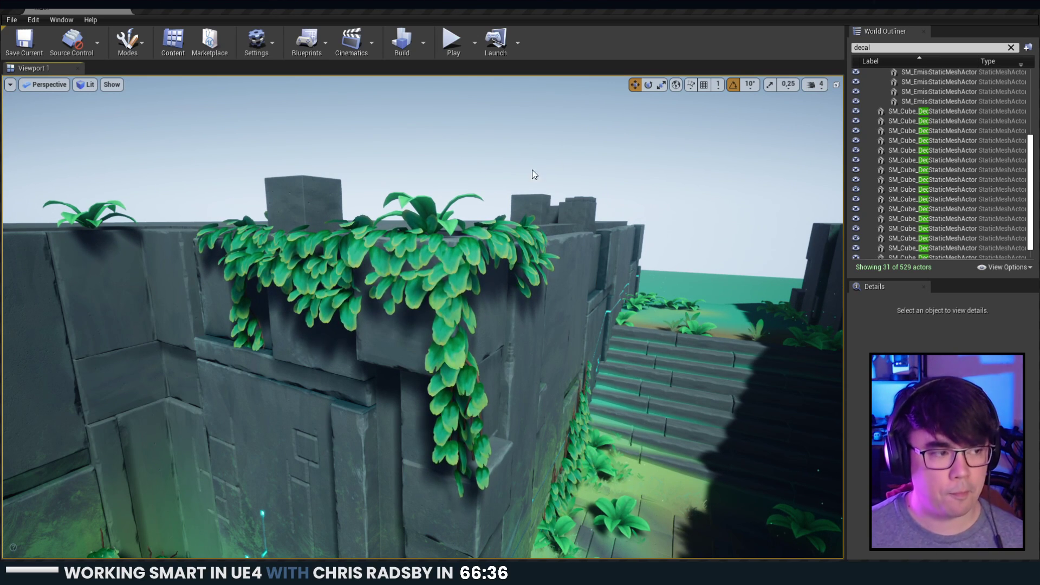
pyautogui.moveTo(532, 170); pyautogui.dragTo(510, 162, button='right')
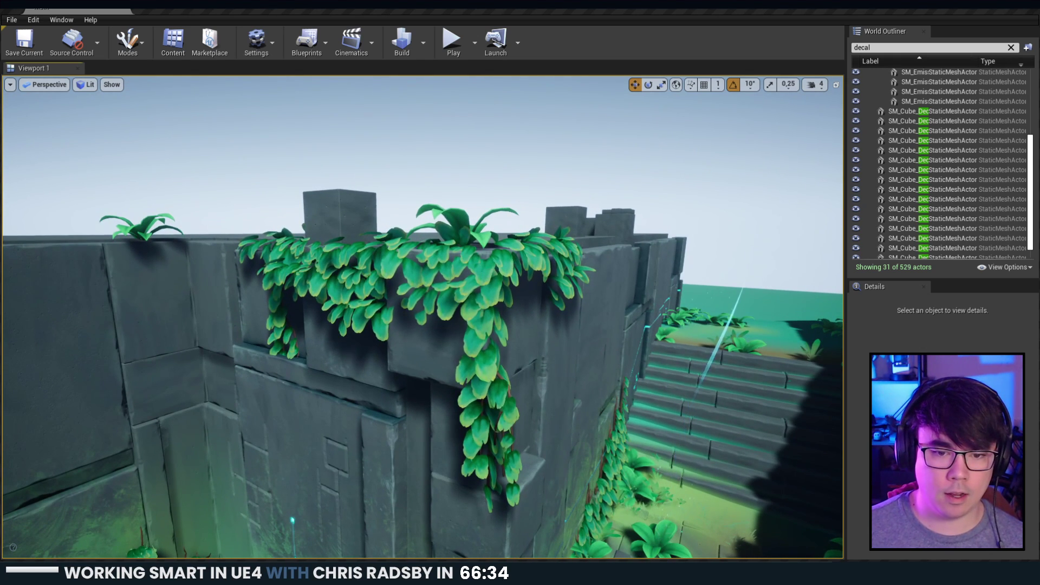
# Select the outside corner wall and the ivy pieces overlapping it, and look over the neighbouring courtyard wall.
pyautogui.click(487, 258)
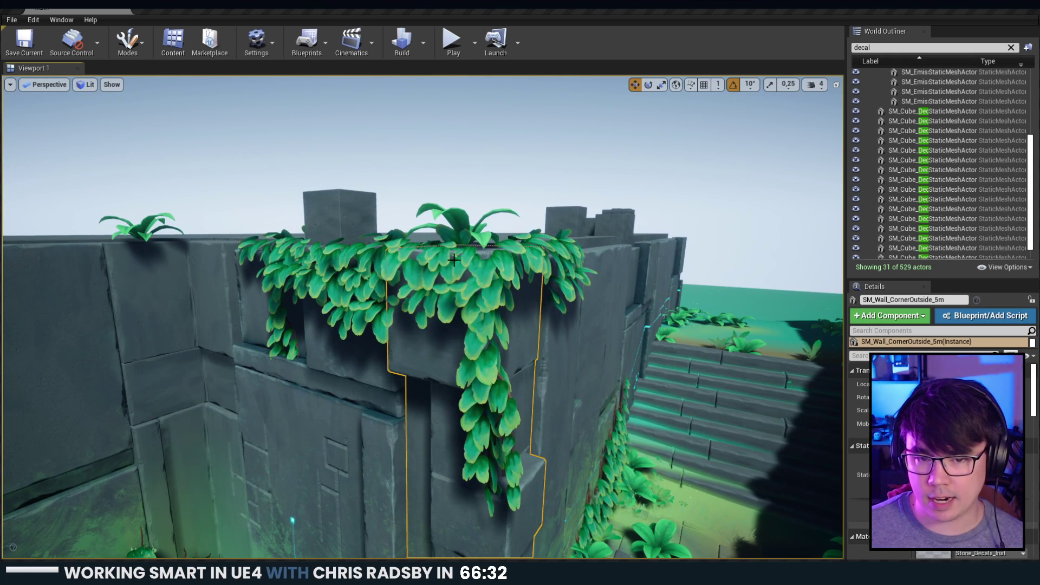
pyautogui.click(449, 221)
pyautogui.click(456, 275)
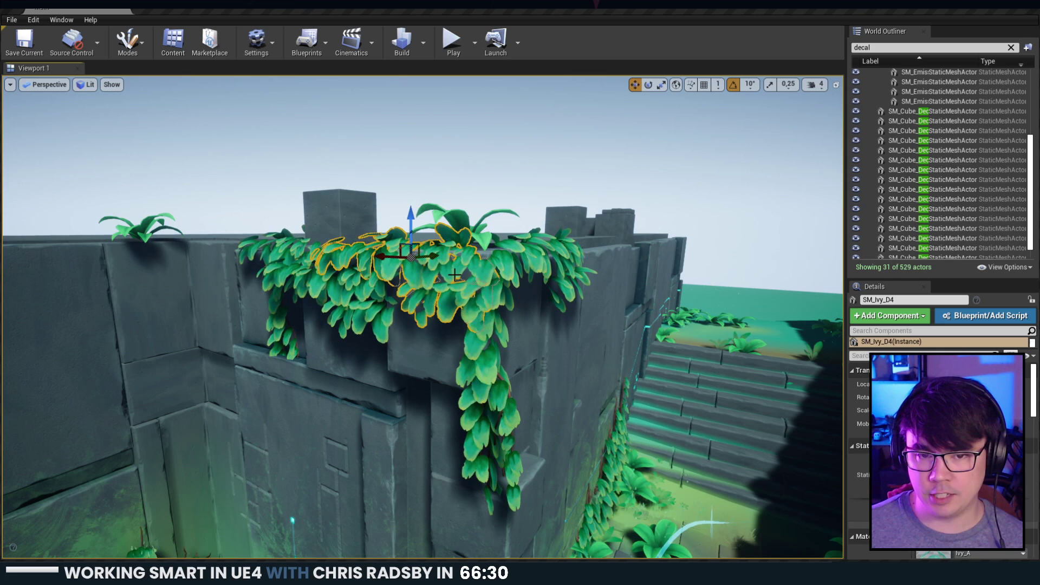
pyautogui.click(545, 261)
pyautogui.click(494, 313)
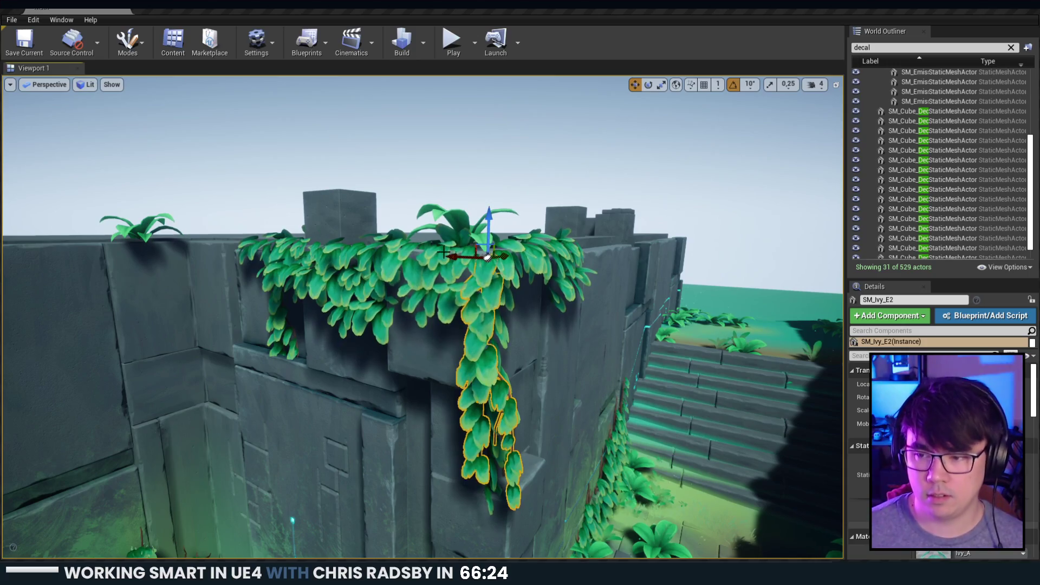
pyautogui.moveTo(444, 252); pyautogui.dragTo(420, 296, button='right')
pyautogui.press('Escape')
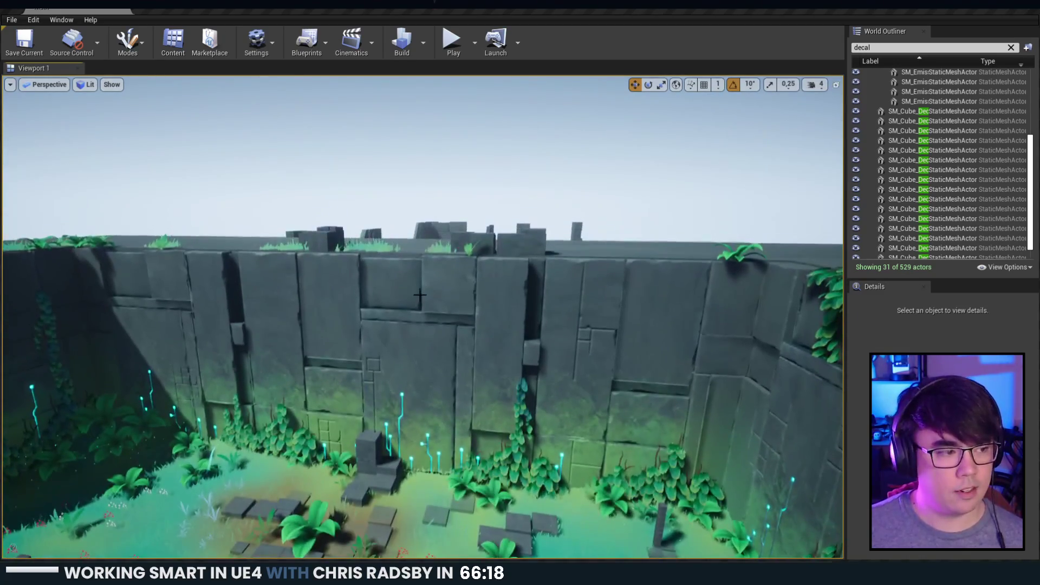
# Rotate the sunlight over the loose ivy pieces on the landscape and select the floating horizontal one.
pyautogui.moveTo(325, 238); pyautogui.dragTo(325, 238, button='right')
pyautogui.hotkey('ctrl', 'l')
pyautogui.hotkey('ctrl', 'l')
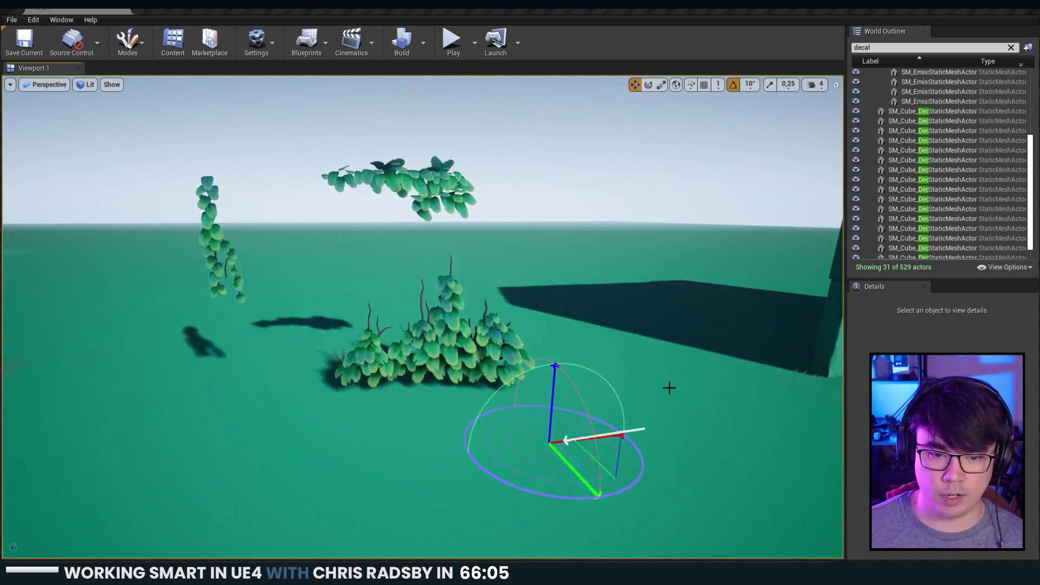
pyautogui.moveTo(448, 351); pyautogui.dragTo(447, 350, button='right')
pyautogui.click(350, 238)
pyautogui.moveTo(399, 311); pyautogui.dragTo(399, 310, button='right')
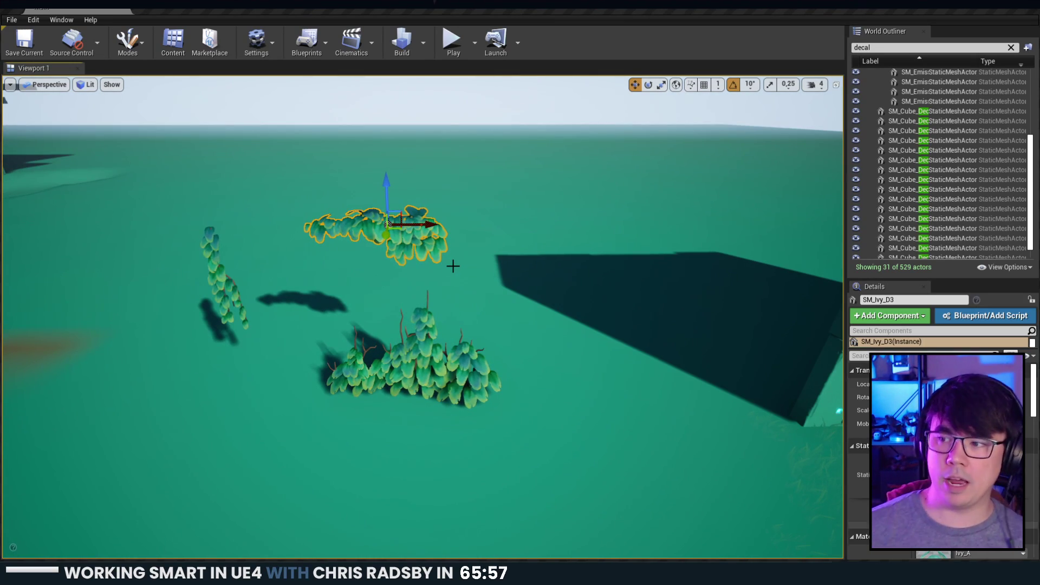
pyautogui.moveTo(453, 266); pyautogui.dragTo(453, 266, button='right')
# Duplicate the SM_Cubes stone cluster from the courtyard ground and place the copy on the open landscape.
pyautogui.click(384, 350)
pyautogui.moveTo(385, 350); pyautogui.dragTo(384, 350, button='right')
pyautogui.hotkey('ctrl', 'w')
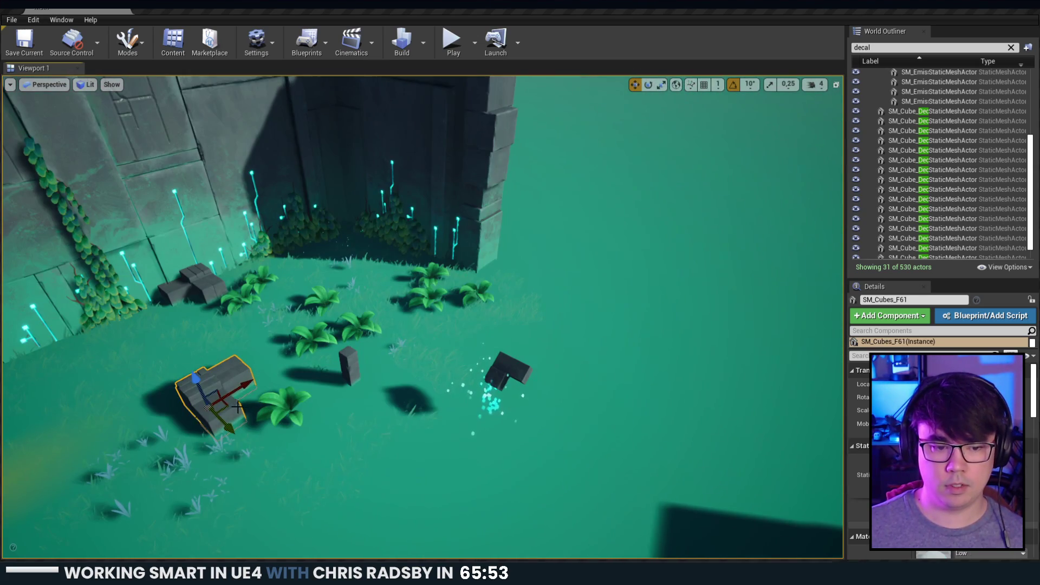
pyautogui.press('f')
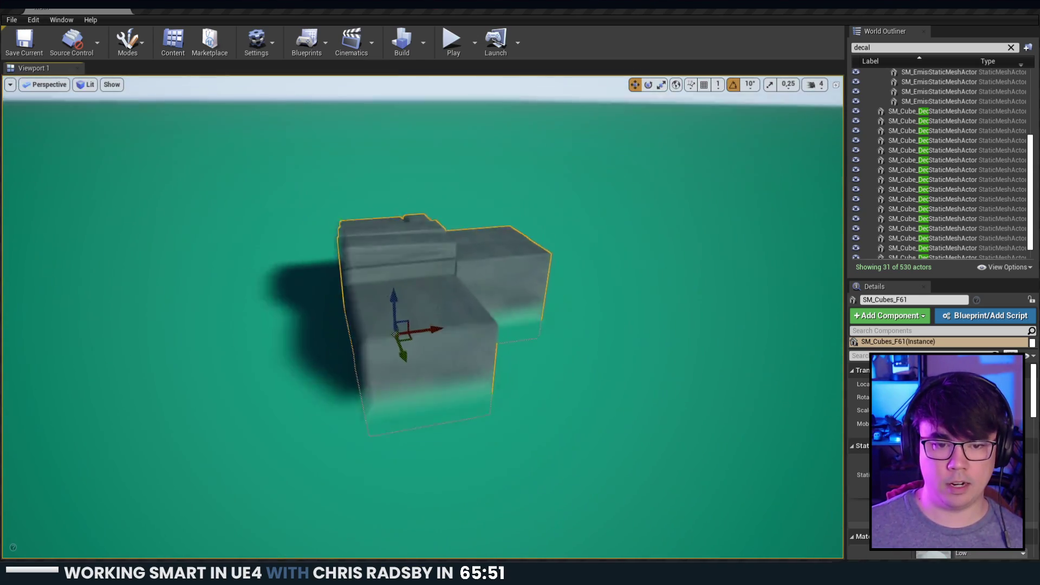
pyautogui.moveTo(555, 339); pyautogui.dragTo(501, 339, button='right')
pyautogui.press('Escape')
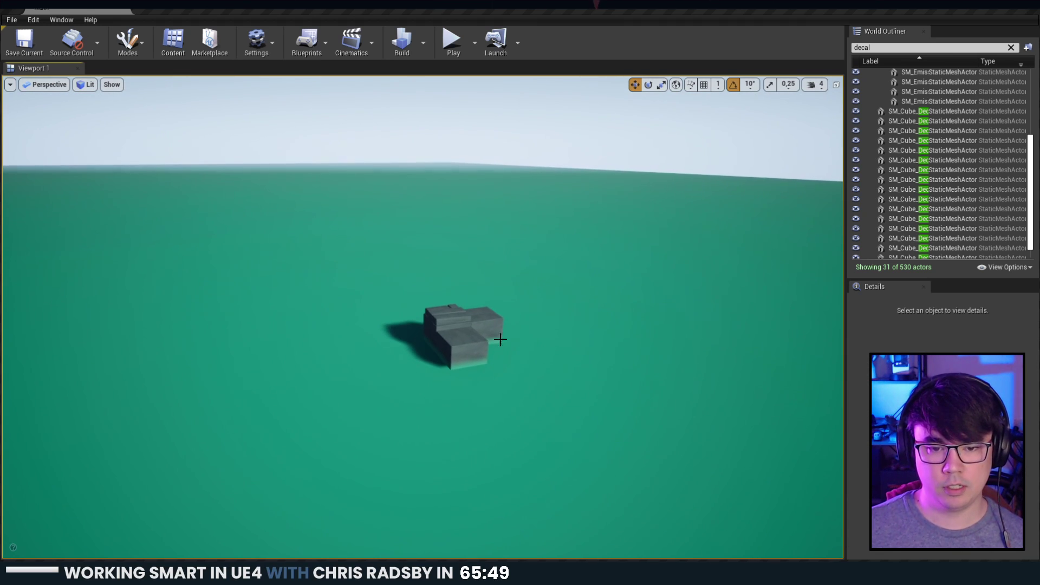
# Duplicate the isolated stone cluster four times and spread the copies around it on the landscape.
pyautogui.click(480, 353)
pyautogui.moveTo(462, 356); pyautogui.dragTo(204, 365)
pyautogui.hotkey('ctrl', 'w')
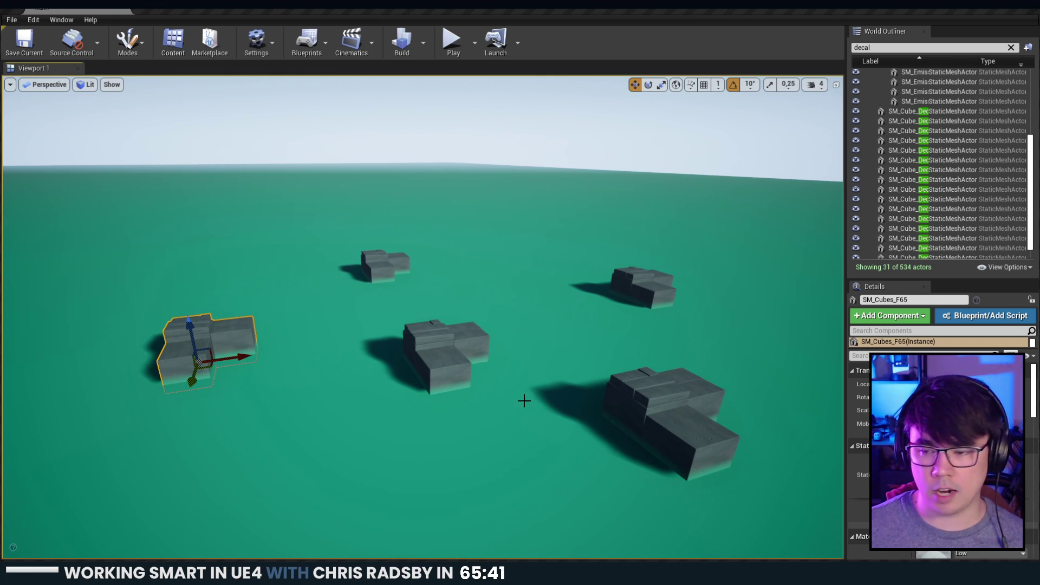
# Rotate the stone clusters SM_Cubes_F65, SM_Cubes_F61 and SM_Cubes_F62 so that each faces a different direction.
pyautogui.moveTo(240, 392); pyautogui.dragTo(219, 402, button='right')
pyautogui.press('e')
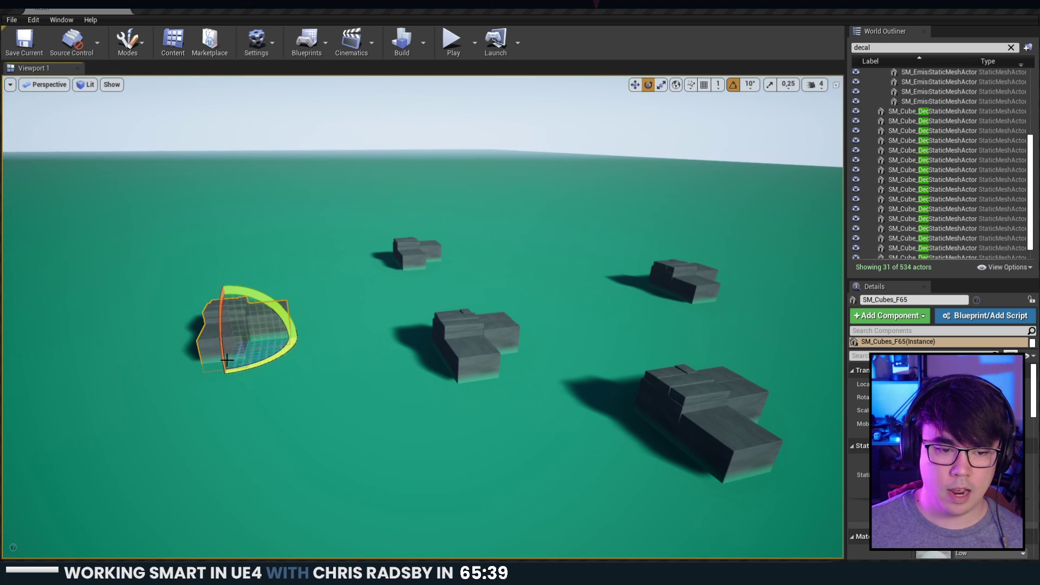
pyautogui.press('s')
pyautogui.moveTo(262, 355); pyautogui.dragTo(336, 356, button='right')
pyautogui.moveTo(146, 347); pyautogui.dragTo(108, 391)
pyautogui.click(357, 320)
pyautogui.moveTo(334, 368); pyautogui.dragTo(342, 369)
pyautogui.click(564, 277)
pyautogui.moveTo(564, 287); pyautogui.dragTo(520, 292)
# Rotate the farthest stone cluster, SM_Cubes_F64, to another direction and review the arrangement with nothing selected.
pyautogui.click(310, 259)
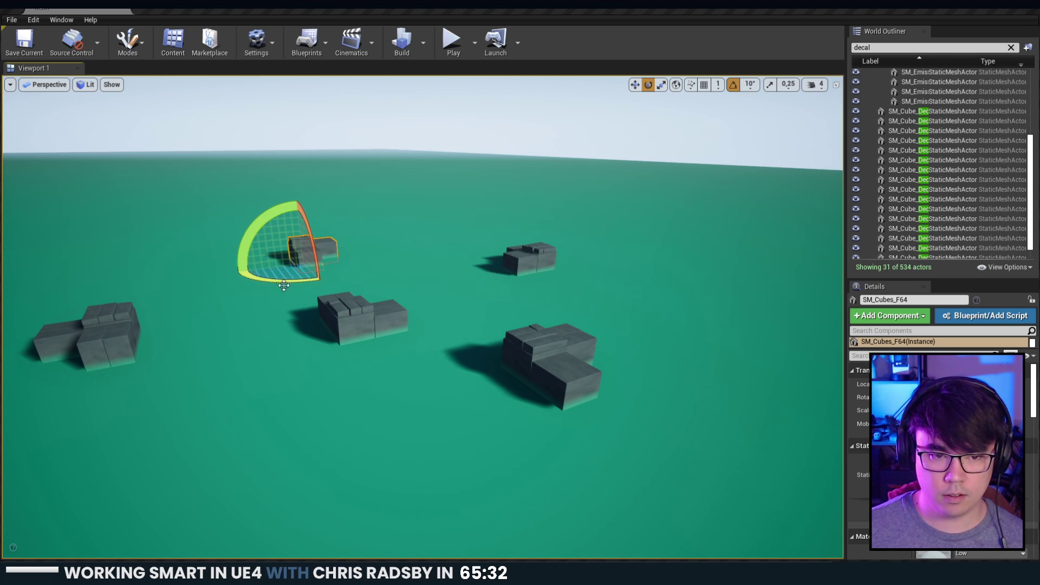
pyautogui.moveTo(287, 283); pyautogui.dragTo(264, 284, button='right')
pyautogui.moveTo(347, 276); pyautogui.dragTo(359, 276)
pyautogui.moveTo(434, 256); pyautogui.dragTo(306, 265)
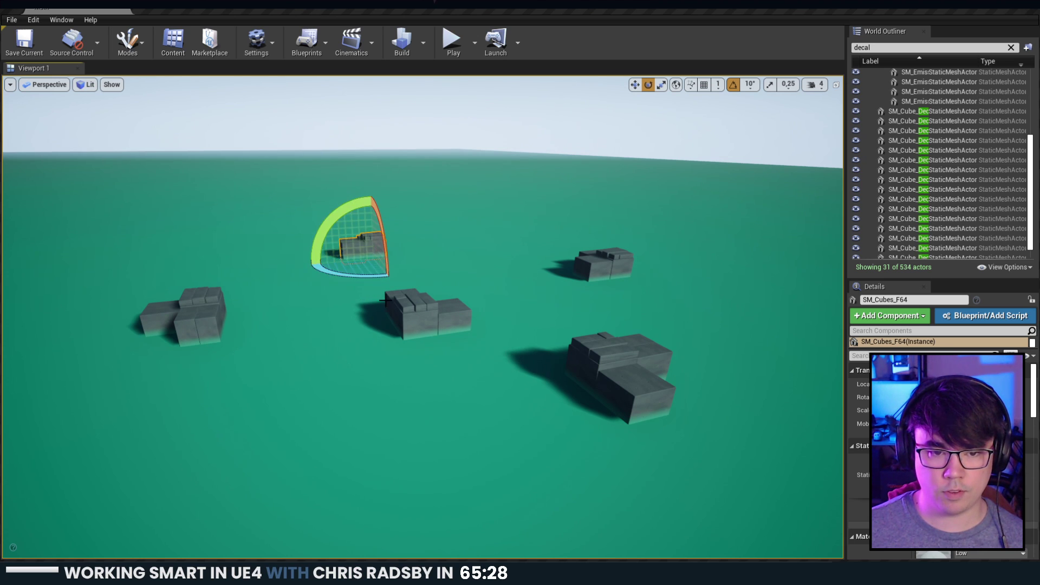
pyautogui.press('Escape')
pyautogui.moveTo(347, 282)
pyautogui.mouseDown(button='right')
pyautogui.moveTo(358, 274)
pyautogui.moveTo(345, 272)
pyautogui.mouseUp(button='right')
pyautogui.press('s')
pyautogui.moveTo(644, 323); pyautogui.dragTo(644, 322, button='right')
pyautogui.press('w')
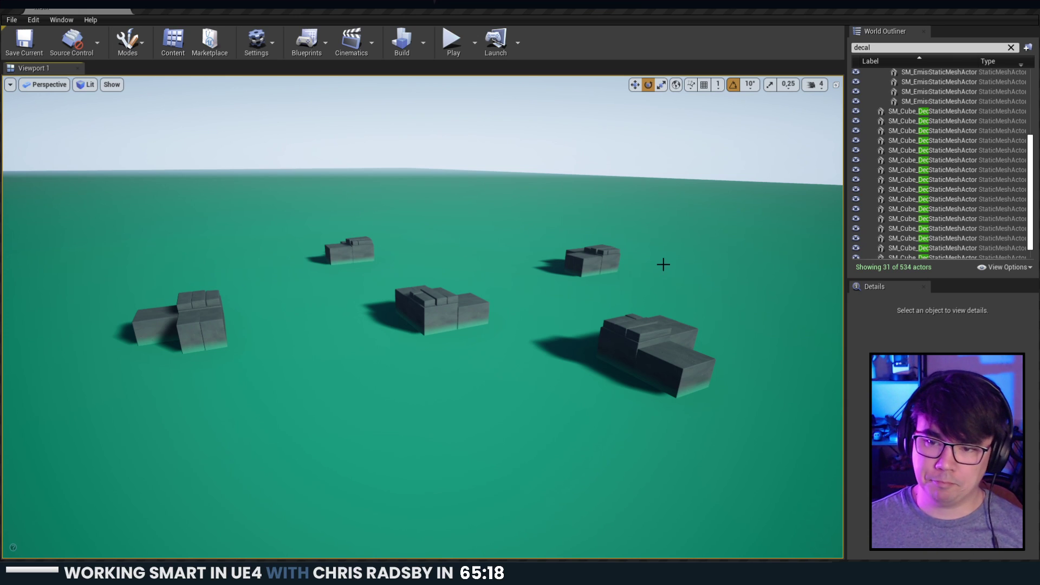
# Go through the five stone clusters one by one to compare how the same mesh looks from different angles.
pyautogui.click(602, 264)
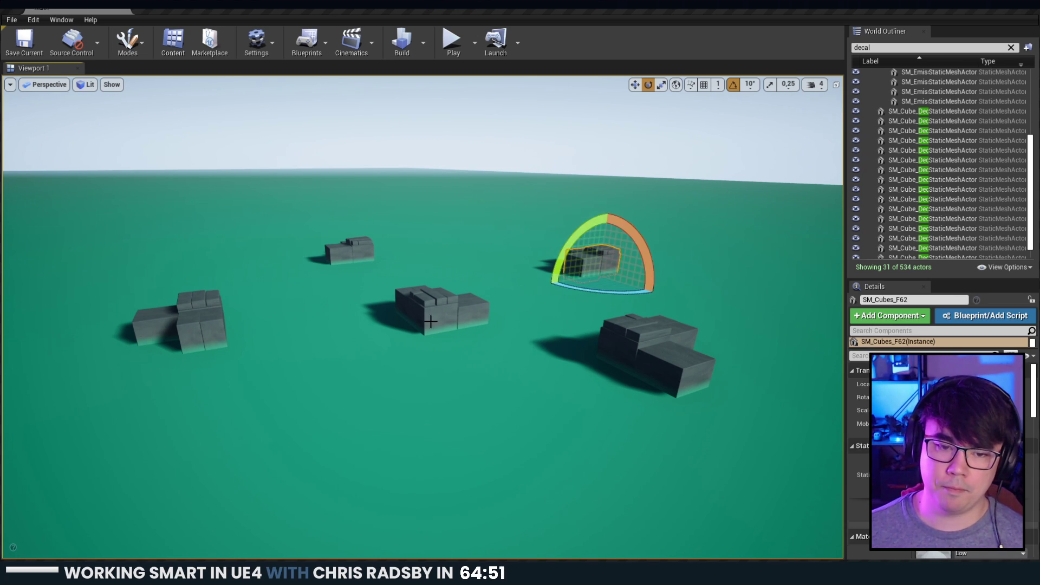
pyautogui.click(432, 316)
pyautogui.click(347, 252)
pyautogui.click(202, 321)
pyautogui.click(434, 316)
pyautogui.click(357, 262)
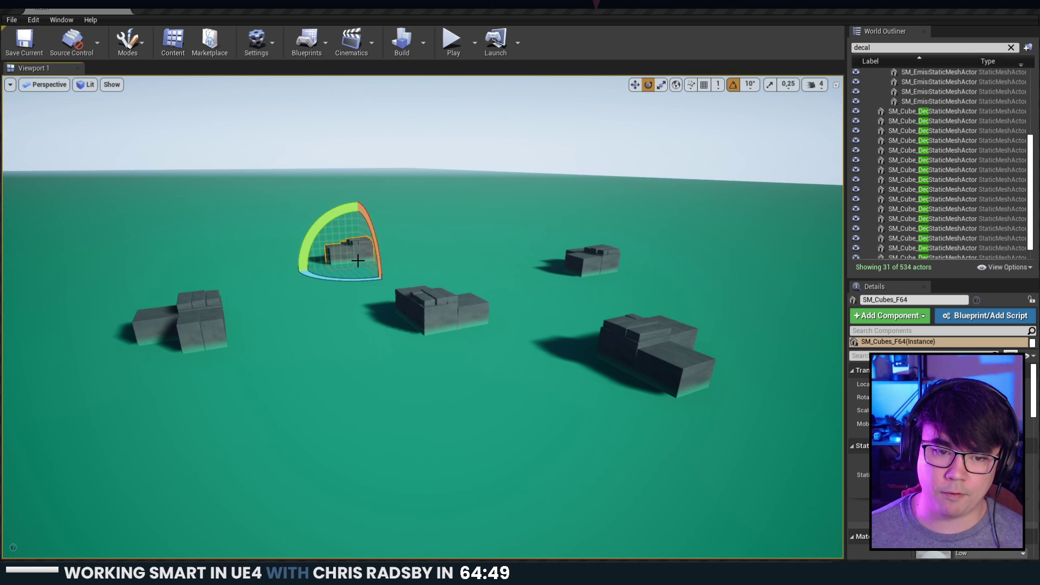
pyautogui.click(597, 266)
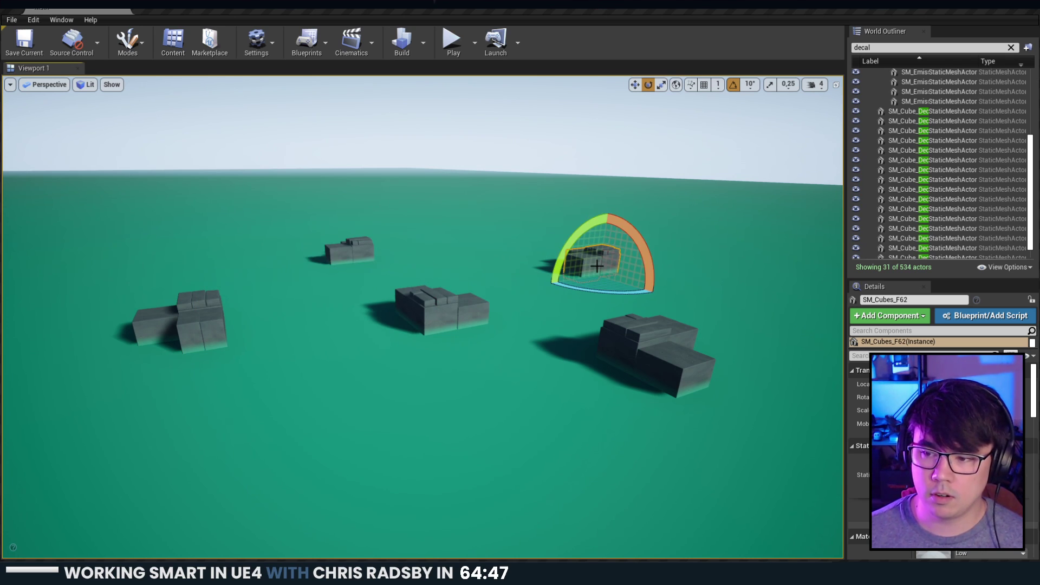
pyautogui.click(628, 379)
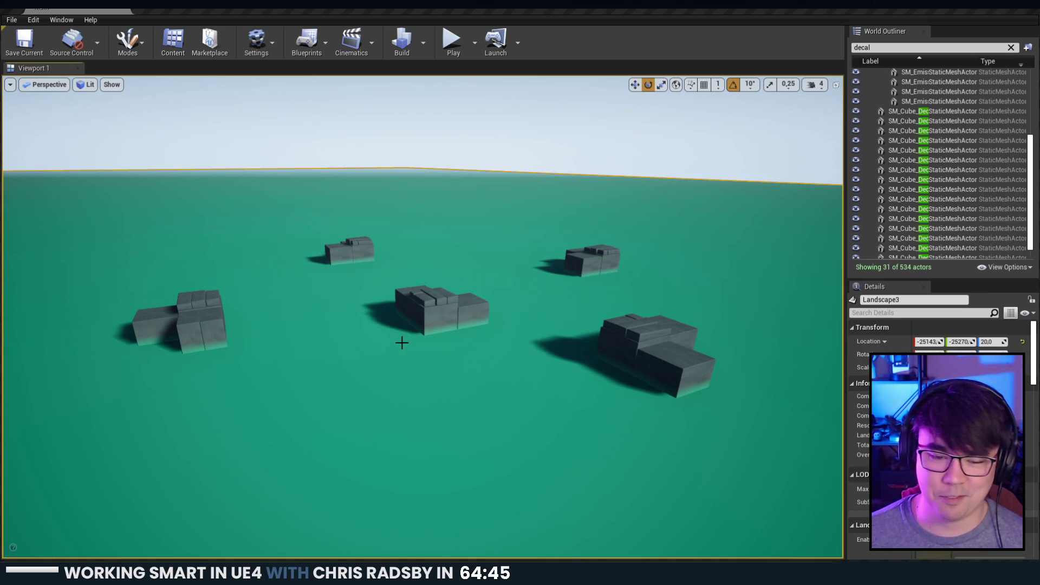
pyautogui.click(434, 312)
pyautogui.click(637, 350)
pyautogui.click(590, 256)
pyautogui.click(433, 310)
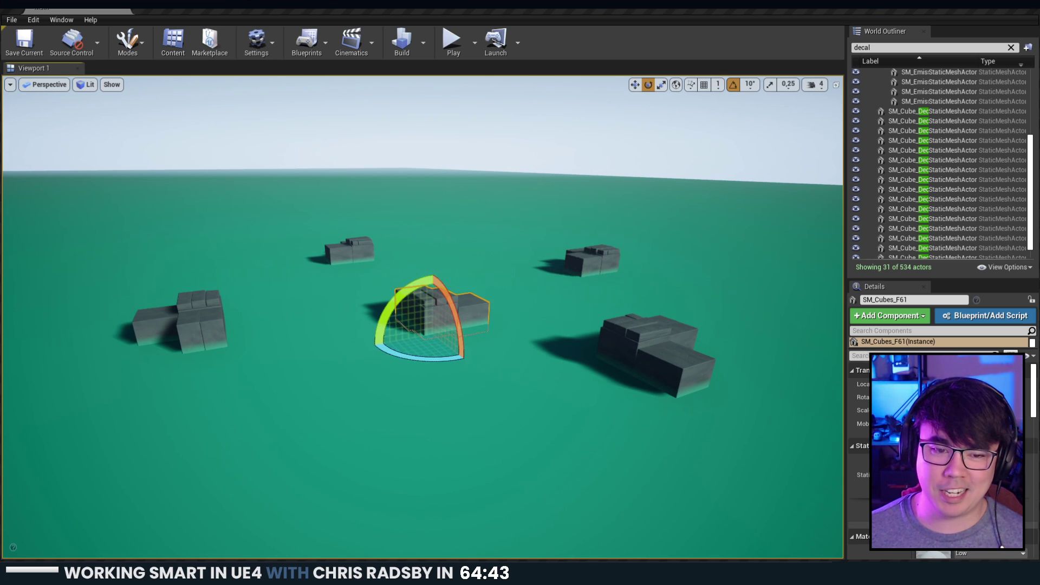
pyautogui.click(350, 253)
pyautogui.moveTo(421, 316)
pyautogui.mouseDown(button='right')
pyautogui.moveTo(418, 341)
pyautogui.moveTo(421, 307)
pyautogui.mouseUp(button='right')
pyautogui.press('Escape')
# Rotate the nearest stone cluster, SM_Cubes_F63, by 180 degrees so that it lies upside down.
pyautogui.moveTo(652, 362); pyautogui.dragTo(663, 349, button='right')
pyautogui.click(652, 362)
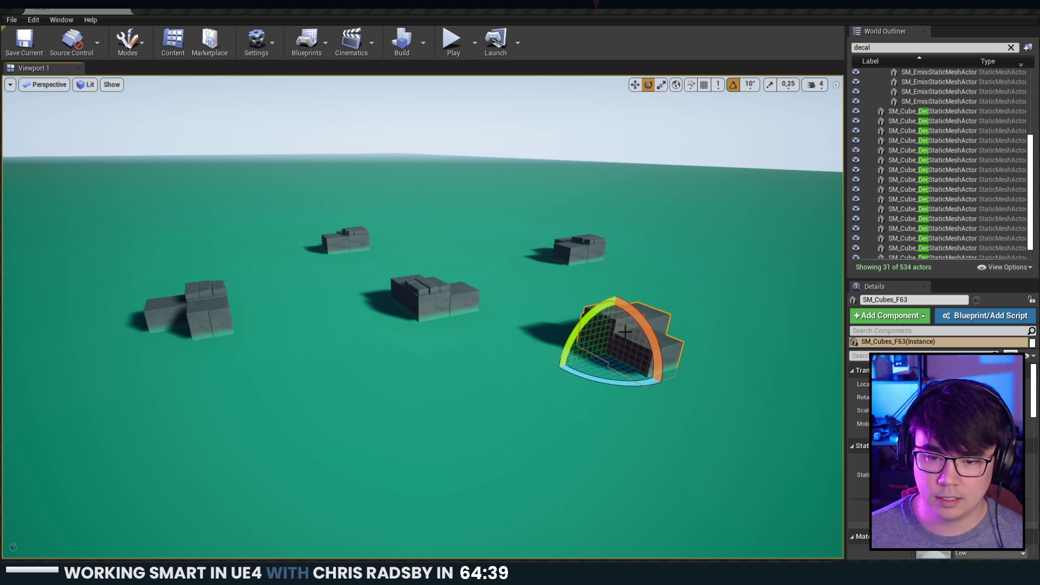
pyautogui.moveTo(668, 355); pyautogui.dragTo(591, 404)
pyautogui.press('w')
pyautogui.press('e')
pyautogui.moveTo(623, 271); pyautogui.dragTo(643, 325)
pyautogui.press('w')
pyautogui.press('e')
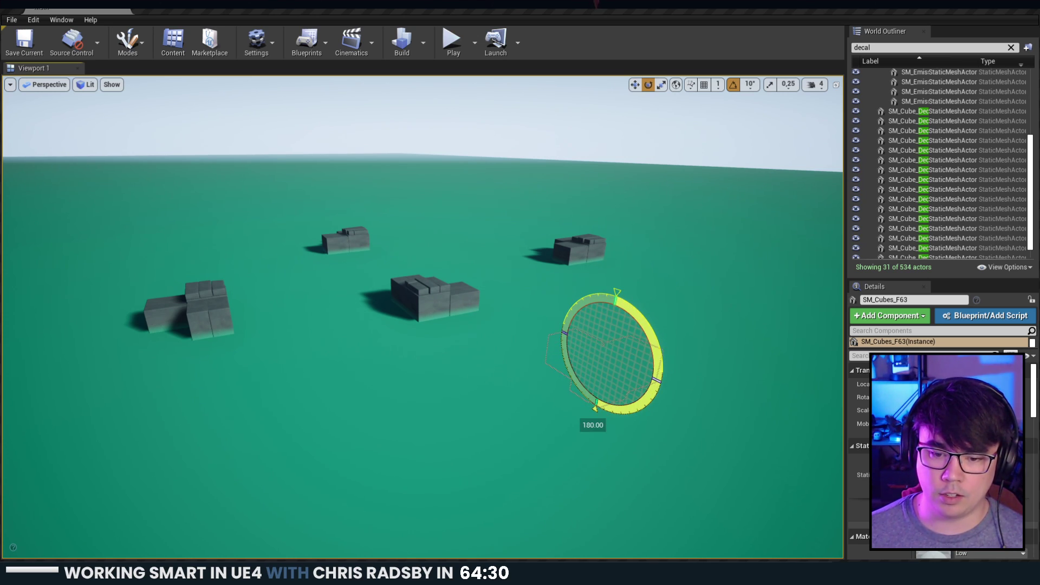
# Raise the flipped cluster SM_Cubes_F63 out of the landscape and clear the selection.
pyautogui.press('w')
pyautogui.moveTo(620, 321); pyautogui.dragTo(629, 283)
pyautogui.moveTo(629, 283); pyautogui.dragTo(675, 276, button='right')
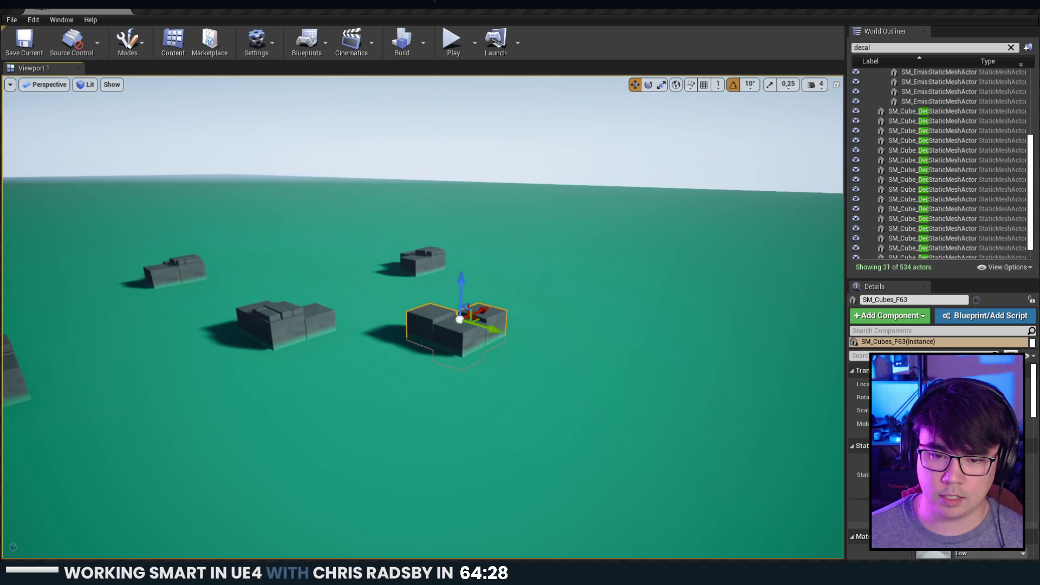
pyautogui.moveTo(496, 263)
pyautogui.mouseDown(button='right')
pyautogui.moveTo(567, 273)
pyautogui.moveTo(497, 263)
pyautogui.mouseUp(button='right')
pyautogui.press('Escape')
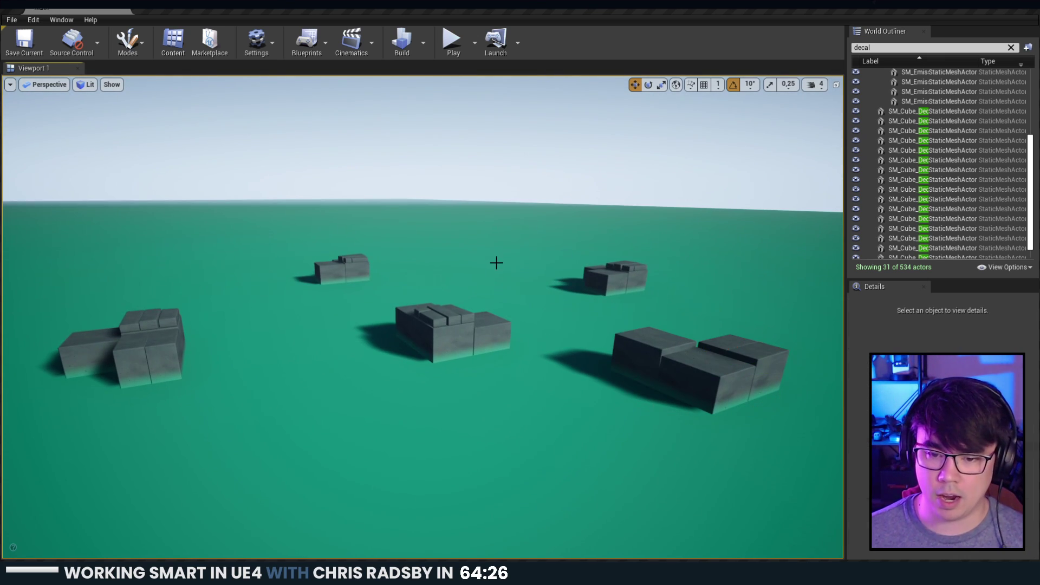
# Turn the farthest stone cluster, SM_Cubes_F64, over and adjust its height so only low slabs show above the ground.
pyautogui.click(464, 314)
pyautogui.click(141, 342)
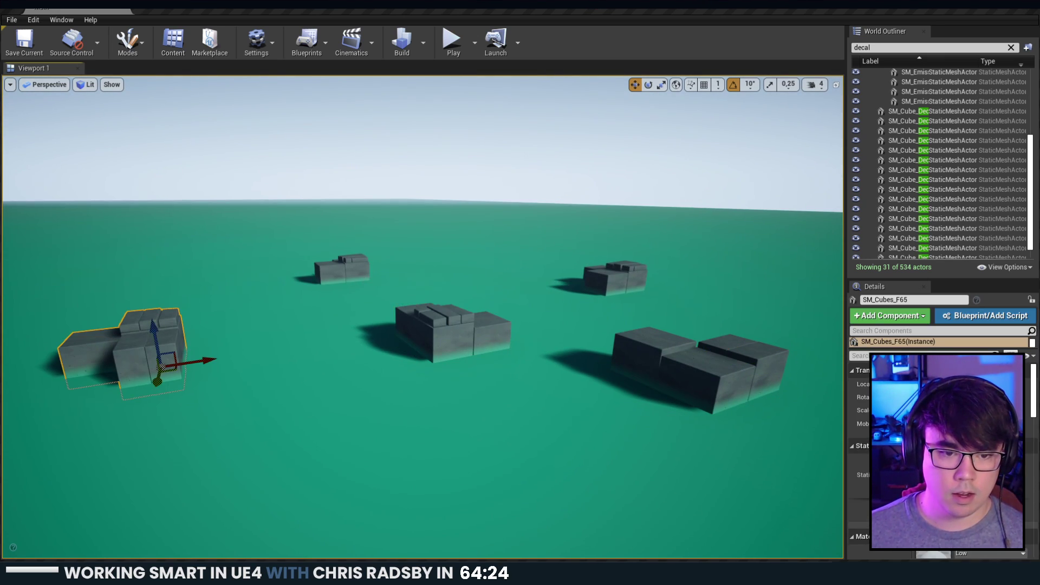
pyautogui.click(344, 272)
pyautogui.press('e')
pyautogui.moveTo(312, 253); pyautogui.dragTo(271, 300)
pyautogui.press('w')
pyautogui.moveTo(344, 256); pyautogui.dragTo(344, 261, button='right')
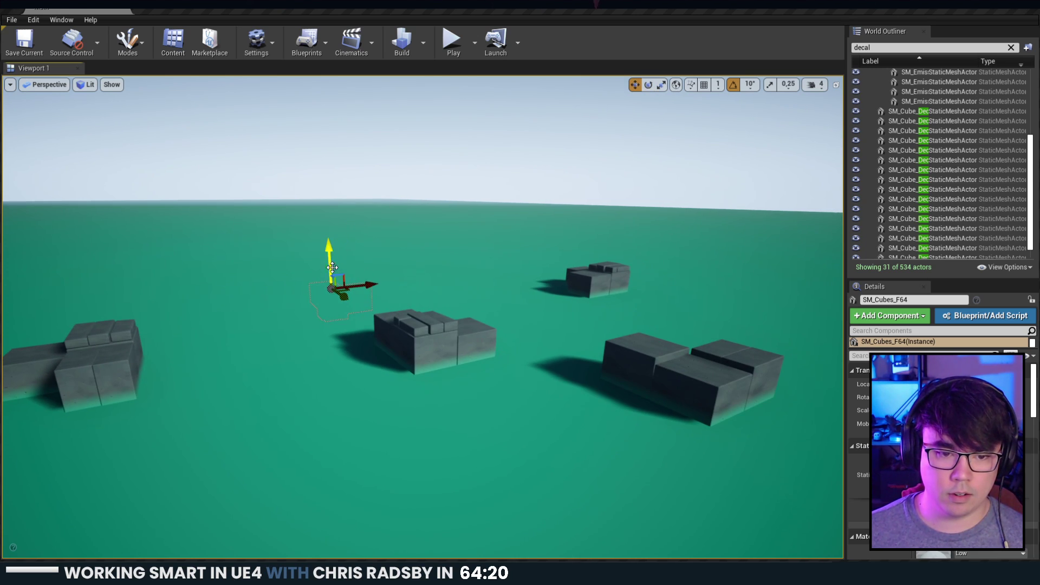
pyautogui.moveTo(333, 267)
pyautogui.mouseDown()
pyautogui.moveTo(331, 252)
pyautogui.moveTo(435, 267)
pyautogui.moveTo(347, 278)
pyautogui.mouseUp()
# Duplicate the low slab cluster SM_Cubes_F64 beside itself and rotate the copy about the vertical axis to extend the slab pattern.
pyautogui.press('e')
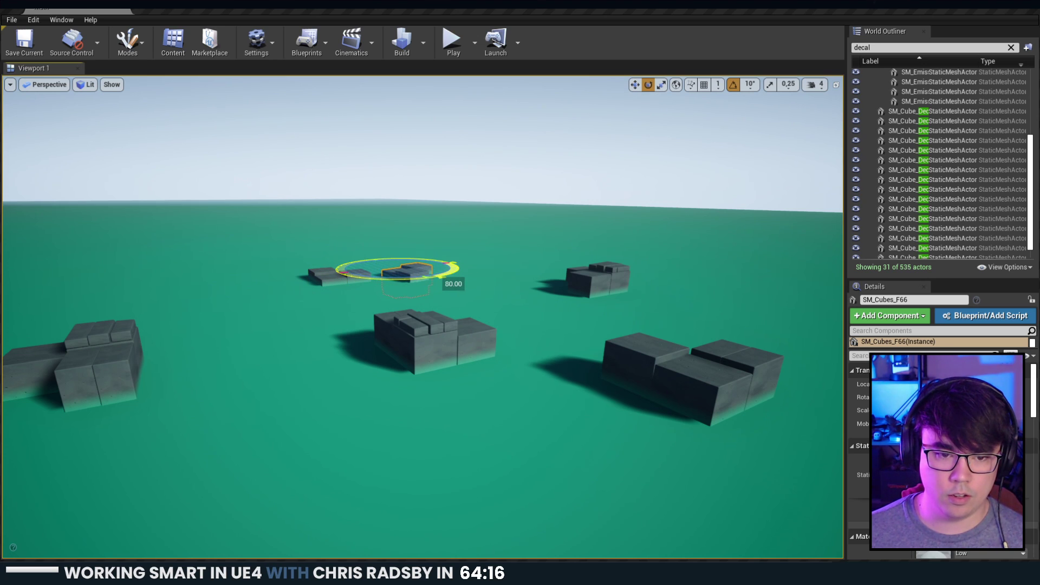
pyautogui.moveTo(443, 280); pyautogui.dragTo(409, 267)
pyautogui.press('w')
pyautogui.click(464, 228)
pyautogui.moveTo(464, 227); pyautogui.dragTo(464, 228, button='right')
pyautogui.click(426, 248)
pyautogui.click(534, 376)
pyautogui.moveTo(534, 376); pyautogui.dragTo(589, 357, button='right')
pyautogui.click(589, 357)
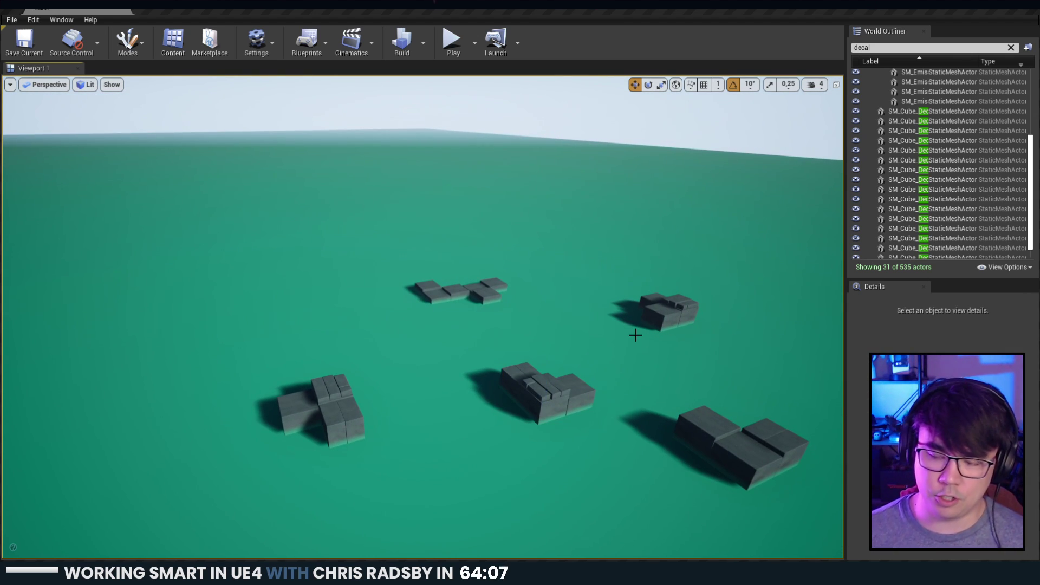
# Compare the low slab pair and cluster SM_Cubes_F61 with the stone cluster SM_Cubes_F41 placed by the ivy-covered walls.
pyautogui.click(458, 290)
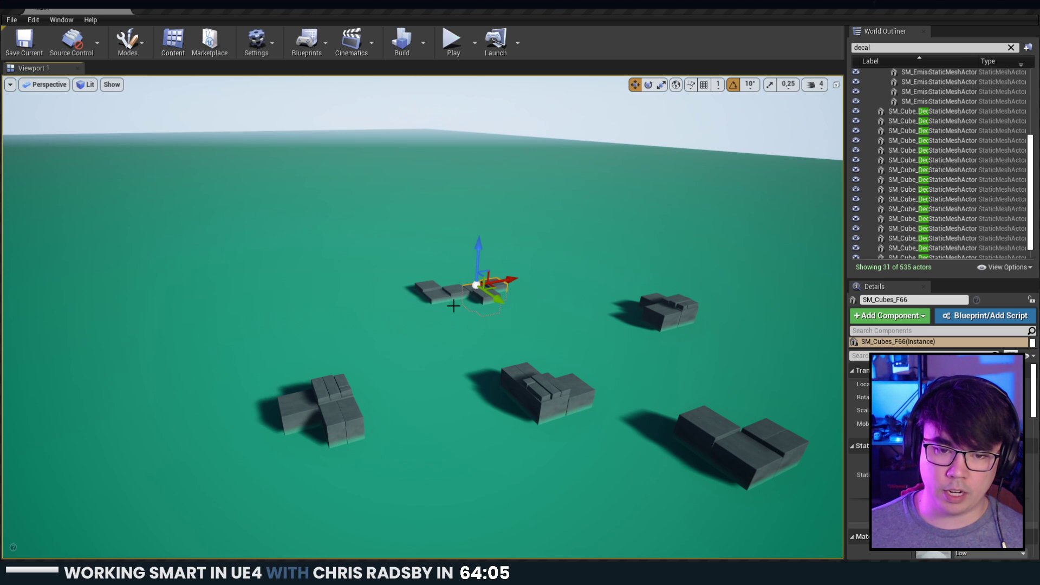
pyautogui.moveTo(458, 293); pyautogui.dragTo(460, 299, button='right')
pyautogui.click(535, 349)
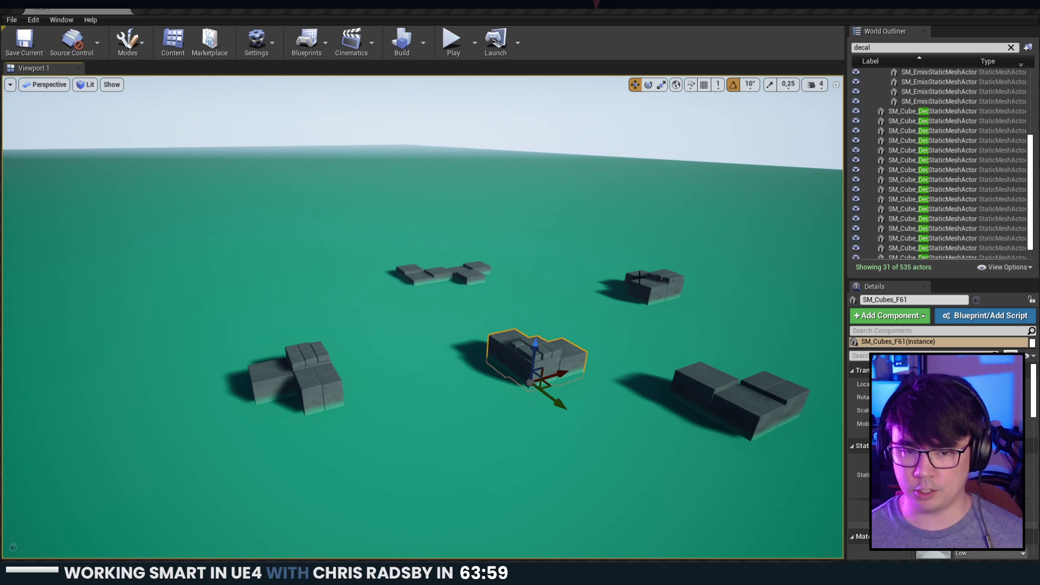
pyautogui.click(420, 276)
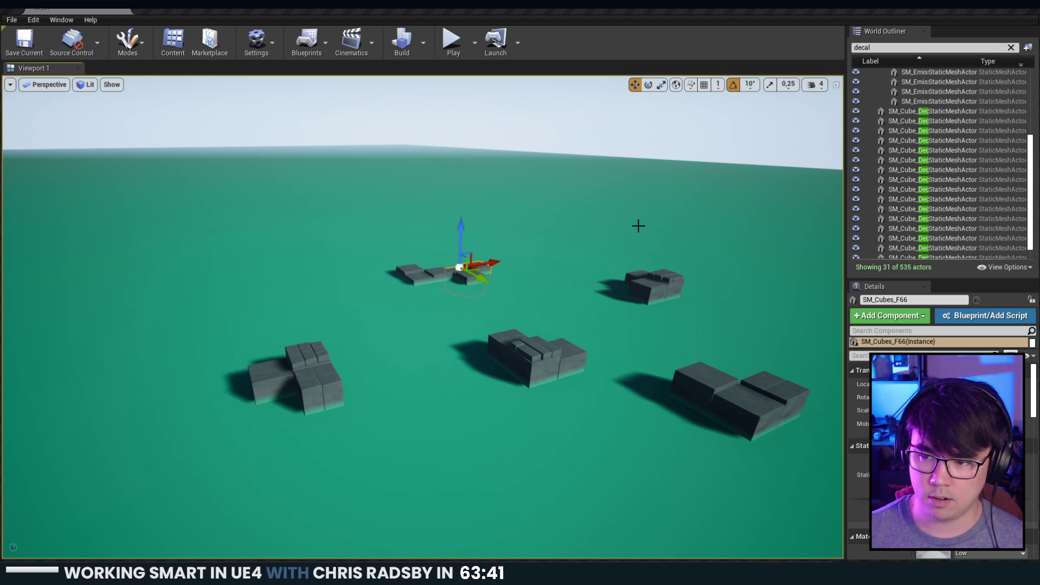
pyautogui.press('w')
pyautogui.moveTo(423, 317); pyautogui.dragTo(325, 309, button='right')
pyautogui.click(326, 213)
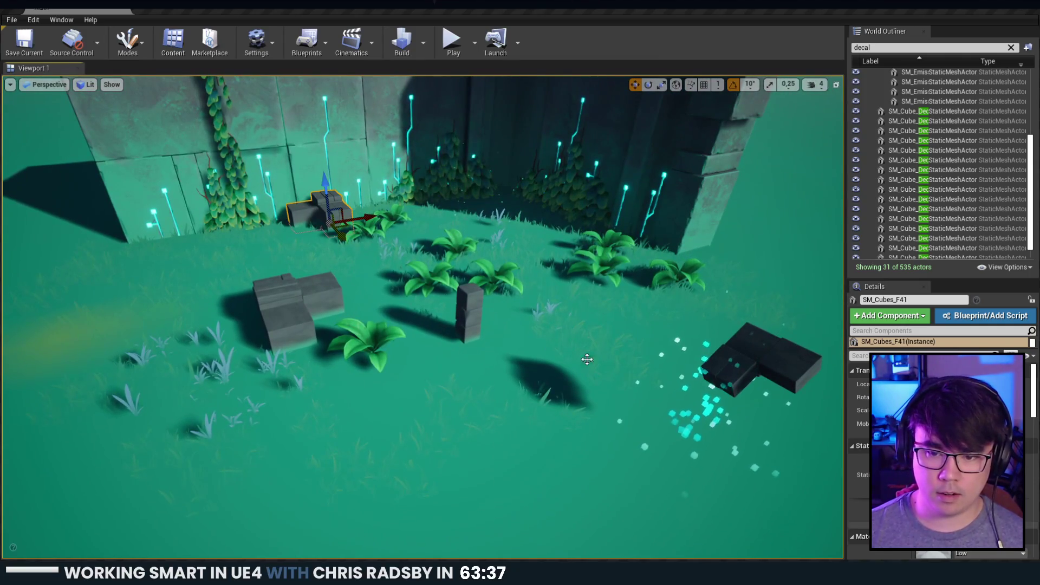
pyautogui.moveTo(327, 213); pyautogui.dragTo(349, 213, button='right')
pyautogui.moveTo(556, 326); pyautogui.dragTo(556, 325, button='right')
# Duplicate the single block SM_Cubes_E20 and set copies on top of the stone clusters SM_Cubes_F63 and SM_Cubes_F61.
pyautogui.click(362, 272)
pyautogui.moveTo(415, 309); pyautogui.dragTo(416, 308, button='right')
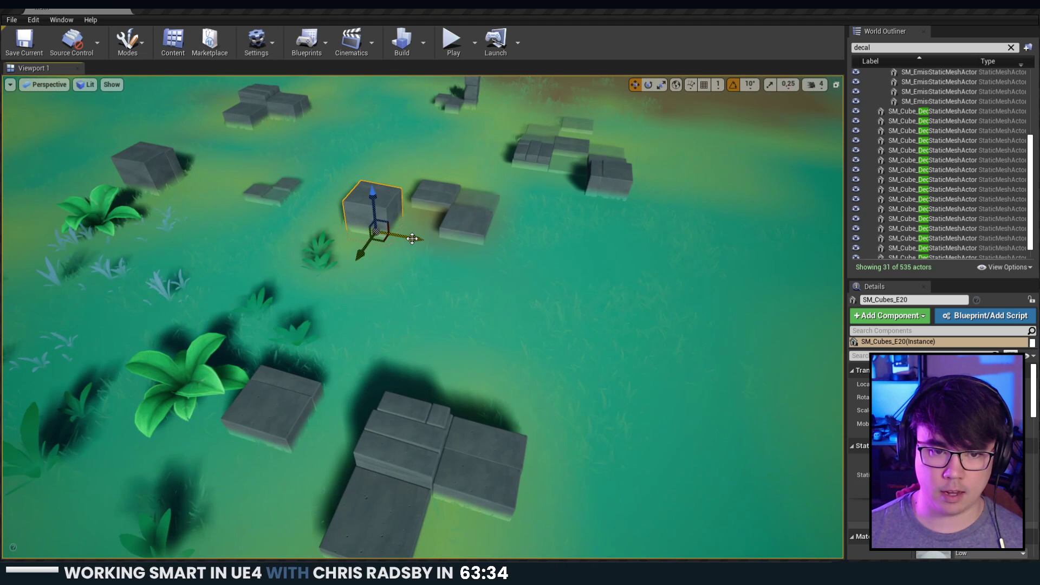
pyautogui.keyDown('alt'); pyautogui.moveTo(417, 238); pyautogui.dragTo(458, 247); pyautogui.keyUp('alt')
pyautogui.moveTo(457, 248); pyautogui.dragTo(457, 248, button='right')
pyautogui.moveTo(543, 290); pyautogui.dragTo(392, 264)
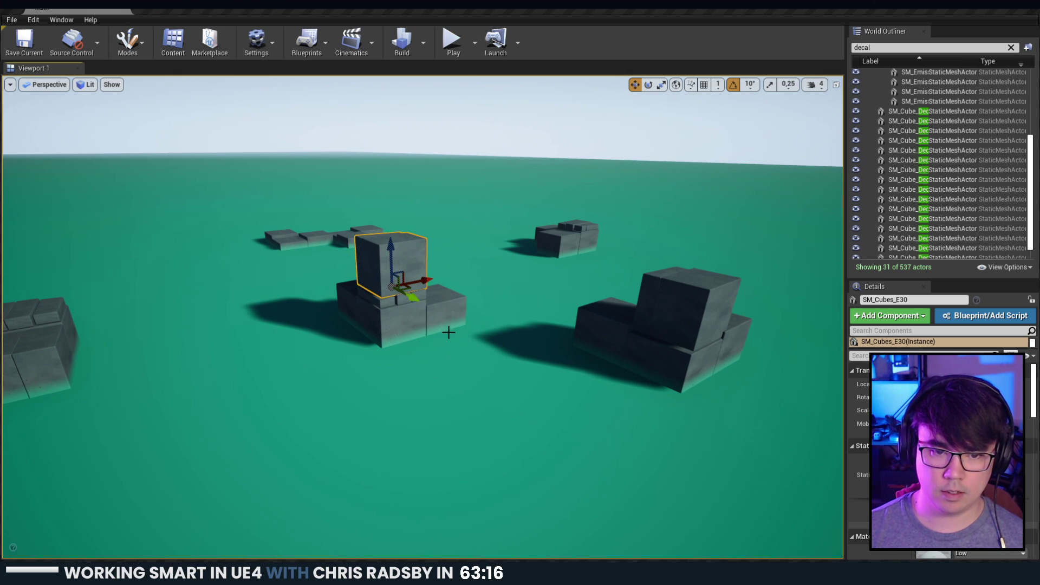
# Rotate the block SM_Cubes_E30 on top of the middle cluster about the vertical axis.
pyautogui.press('e')
pyautogui.moveTo(388, 303); pyautogui.dragTo(337, 303)
pyautogui.moveTo(464, 184); pyautogui.dragTo(463, 193, button='right')
pyautogui.press('w')
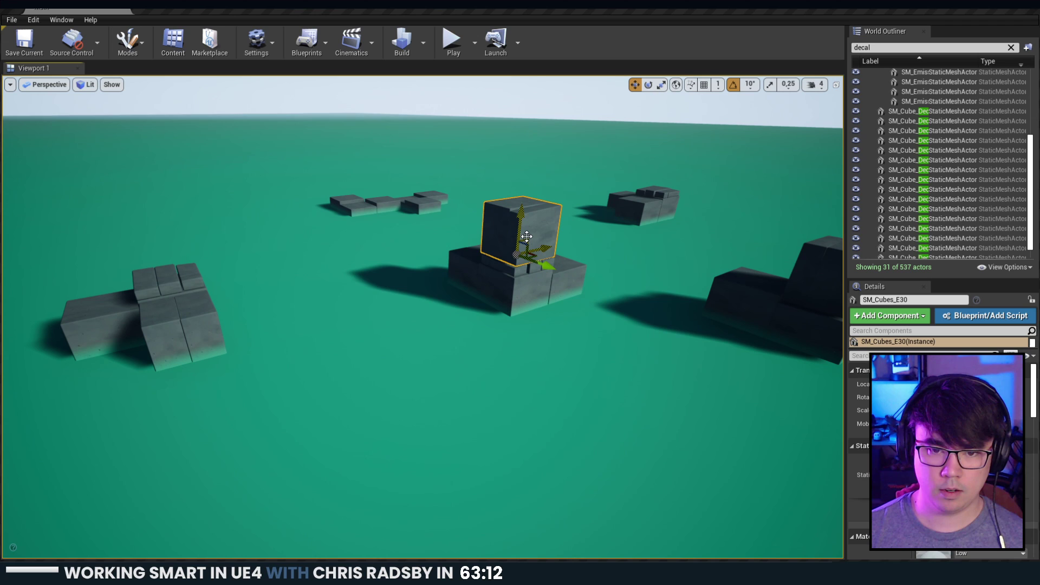
# Duplicate the block SM_Cubes_E30 onto the ground in front of the middle cluster, rotate the copy and clear the selection.
pyautogui.keyDown('alt'); pyautogui.moveTo(529, 243); pyautogui.dragTo(391, 351); pyautogui.keyUp('alt')
pyautogui.press('Escape')
pyautogui.moveTo(387, 367); pyautogui.dragTo(385, 356, button='right')
pyautogui.click(387, 367)
pyautogui.press('e')
pyautogui.moveTo(376, 440); pyautogui.dragTo(347, 458)
pyautogui.press('Escape')
pyautogui.press('s')
pyautogui.moveTo(336, 420); pyautogui.dragTo(338, 413, button='right')
pyautogui.press('d')
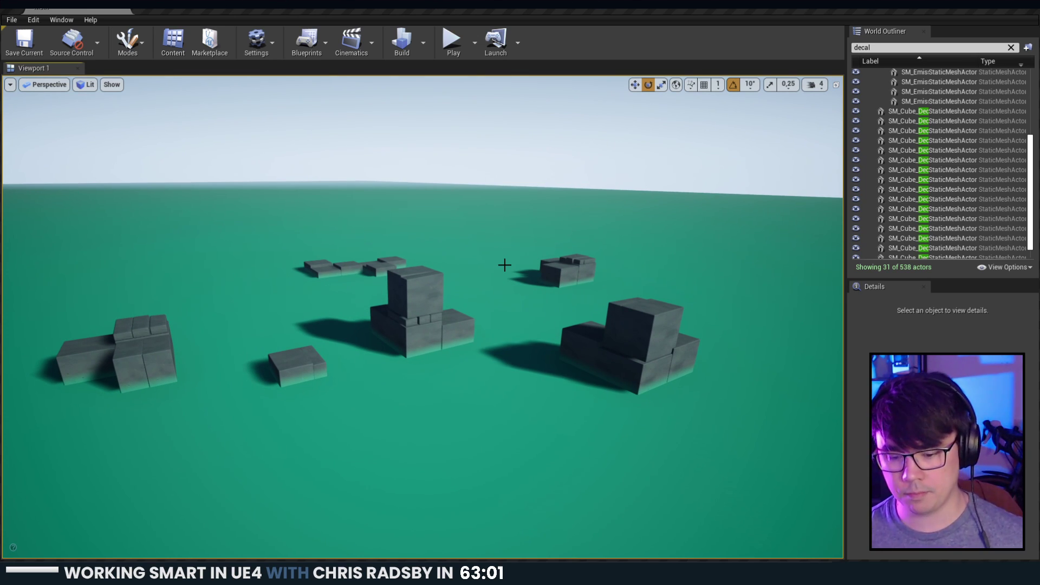
# Review the arrangement by checking cluster SM_Cubes_F61 and the low slab pair SM_Cubes_F66 and SM_Cubes_F64.
pyautogui.moveTo(682, 282); pyautogui.dragTo(669, 286, button='right')
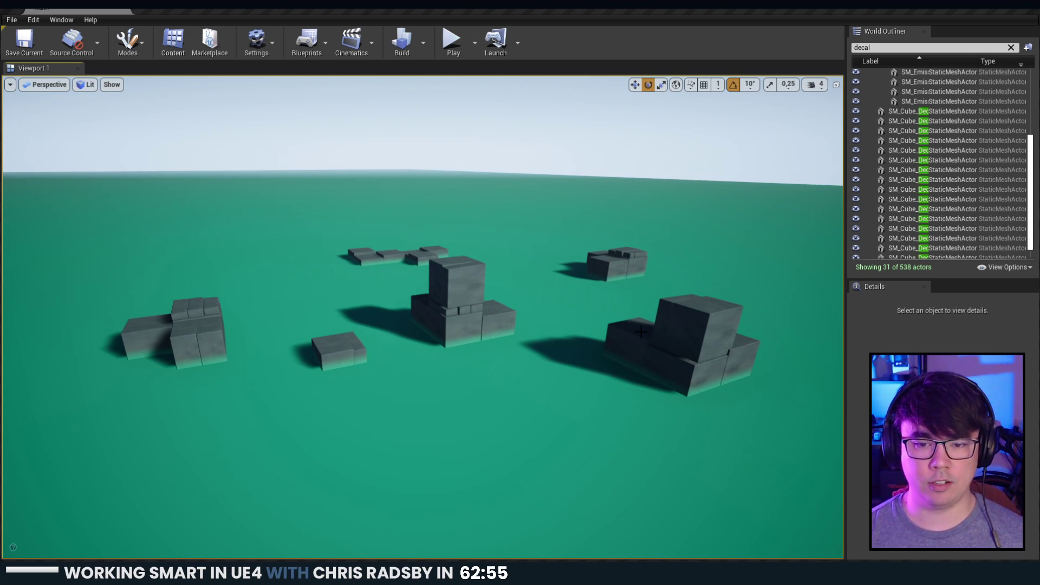
pyautogui.click(439, 336)
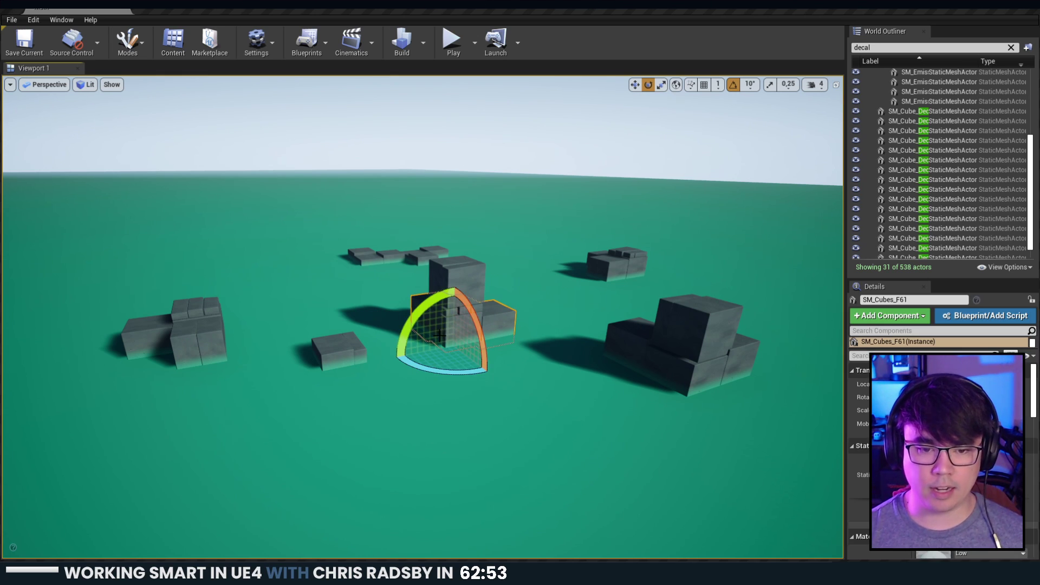
pyautogui.moveTo(542, 389); pyautogui.dragTo(503, 389, button='right')
pyautogui.press('Escape')
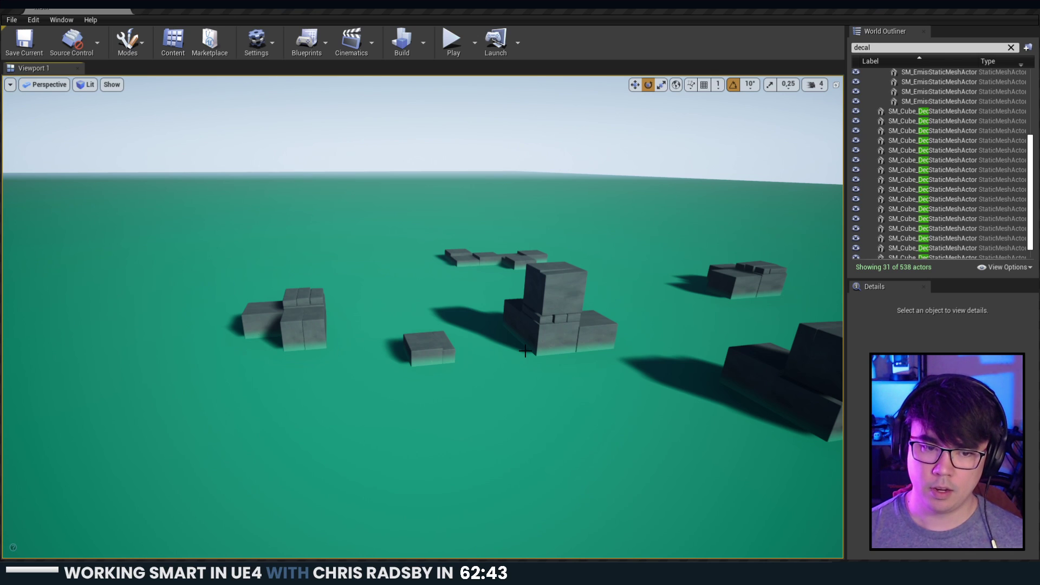
pyautogui.click(508, 254)
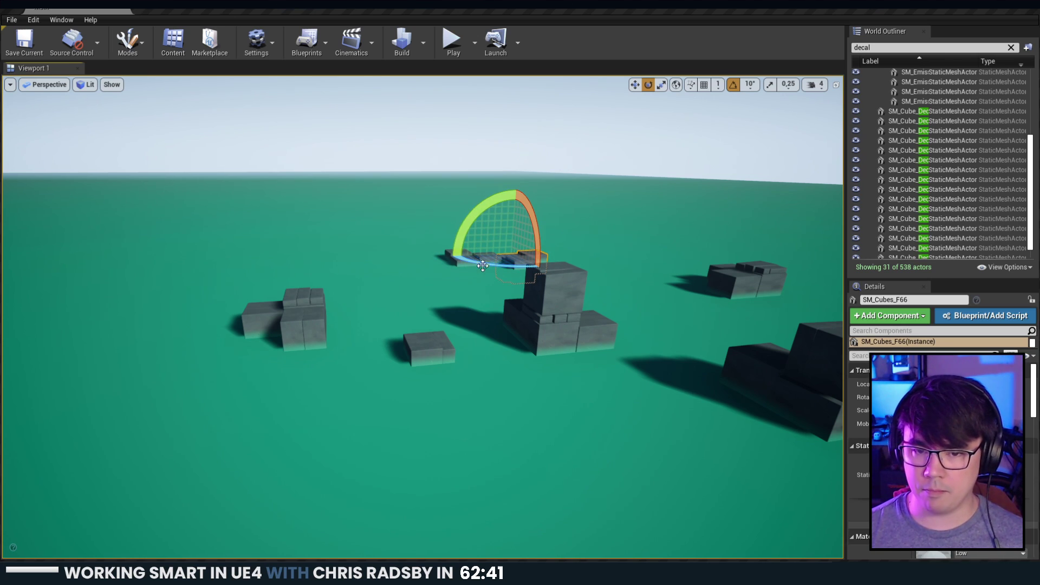
pyautogui.press('w')
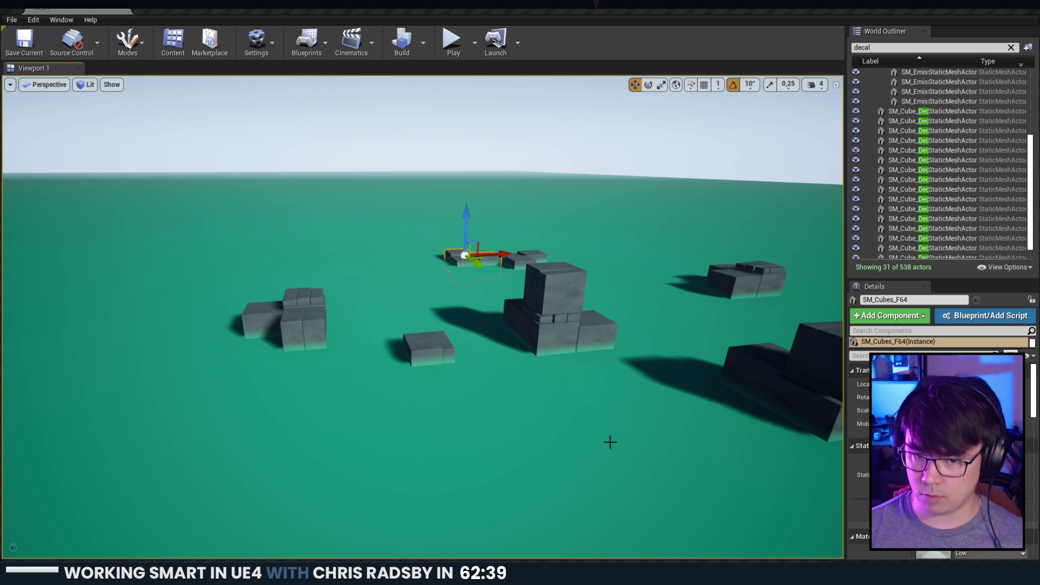
# Stand the stone cluster SM_Cubes_F65 on end, adjust its height and turn it about the vertical axis.
pyautogui.click(303, 320)
pyautogui.press('e')
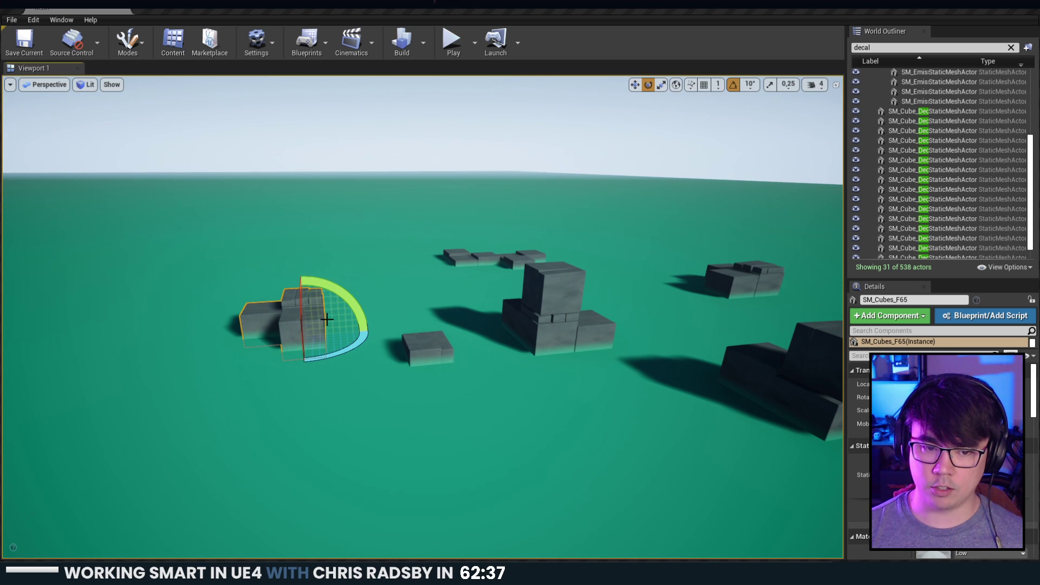
pyautogui.moveTo(340, 293); pyautogui.dragTo(309, 325)
pyautogui.press('w')
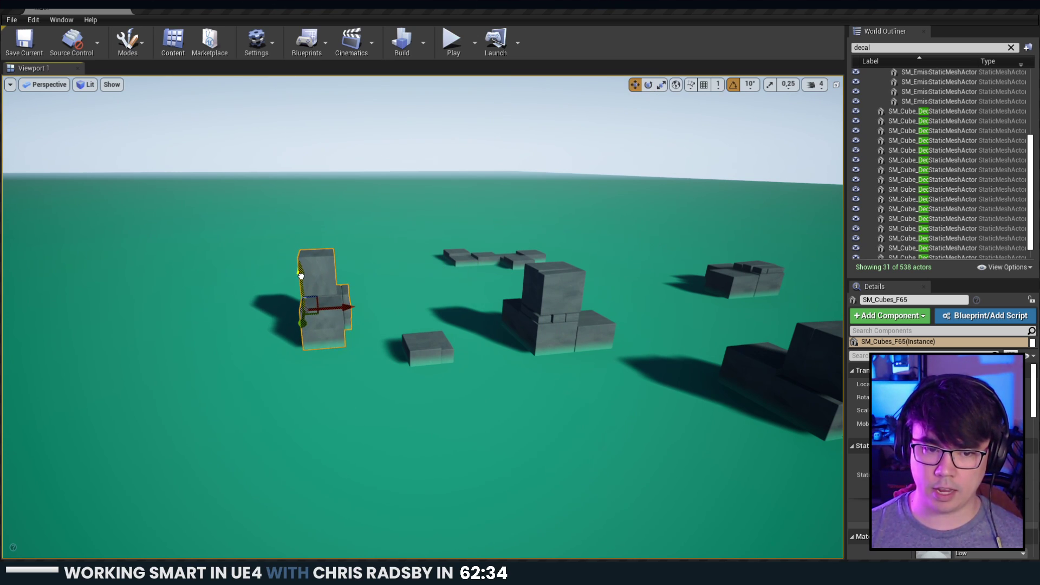
pyautogui.press('e')
pyautogui.moveTo(335, 335)
pyautogui.mouseDown()
pyautogui.moveTo(344, 331)
pyautogui.moveTo(320, 334)
pyautogui.mouseUp()
pyautogui.click(389, 363)
pyautogui.moveTo(389, 362)
pyautogui.mouseDown(button='right')
pyautogui.moveTo(415, 359)
pyautogui.moveTo(401, 356)
pyautogui.mouseUp(button='right')
# Move the upright cluster SM_Cubes_F65 farther back on the landscape, away from the small block.
pyautogui.click(281, 327)
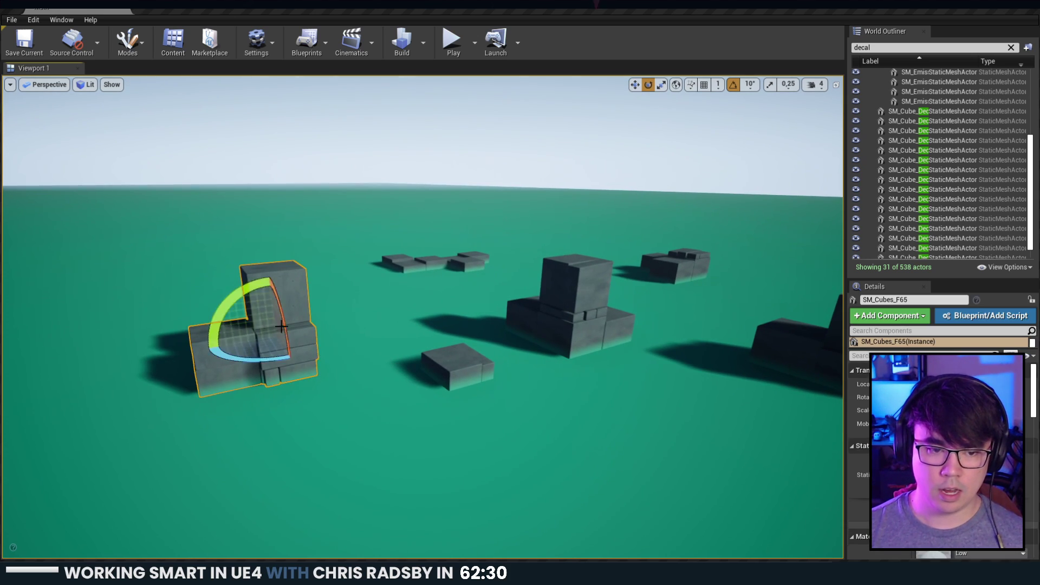
pyautogui.moveTo(281, 326); pyautogui.dragTo(282, 326, button='right')
pyautogui.press('w')
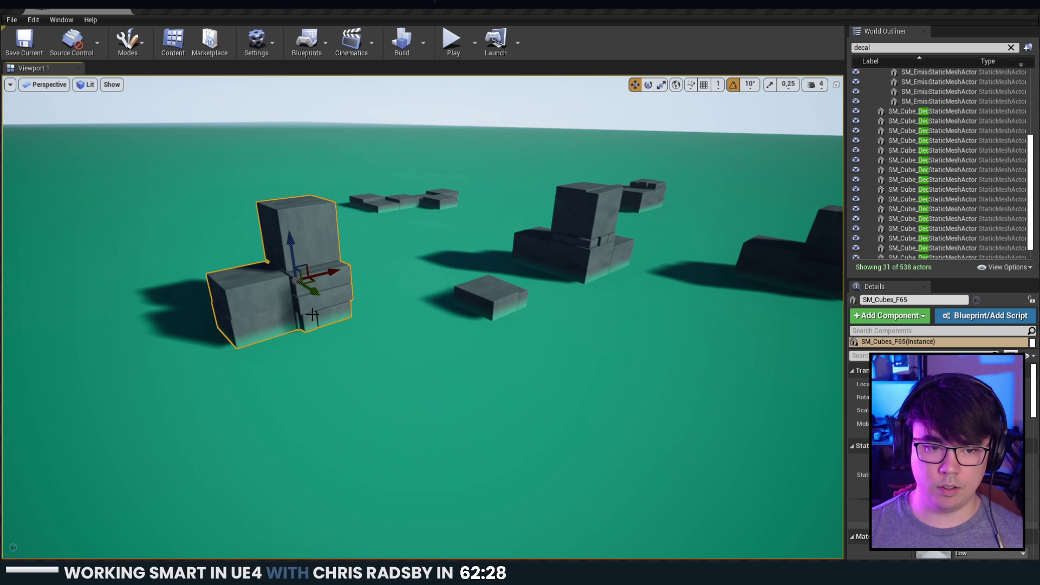
pyautogui.moveTo(306, 293); pyautogui.dragTo(266, 272)
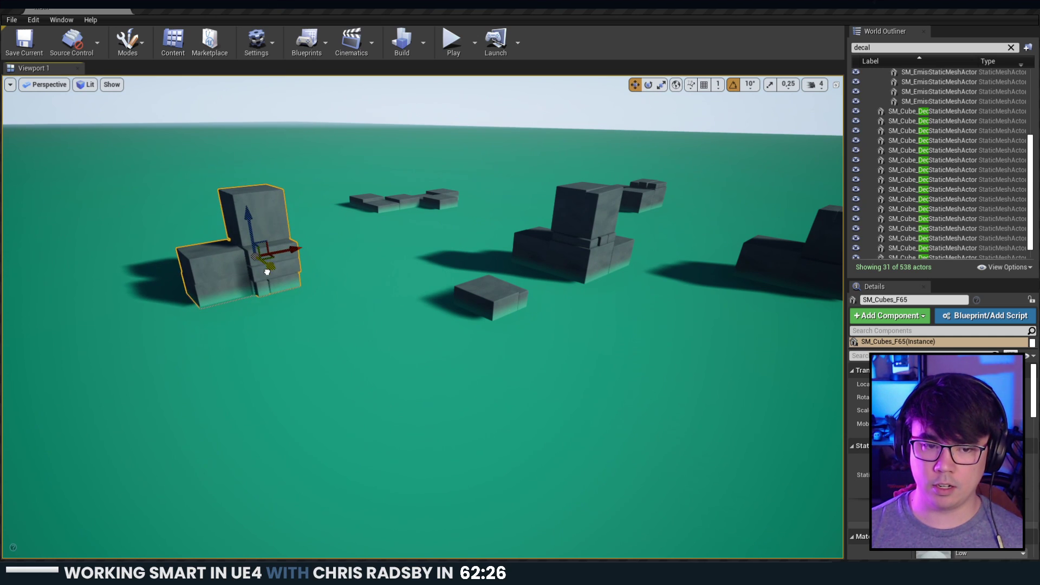
pyautogui.click(320, 316)
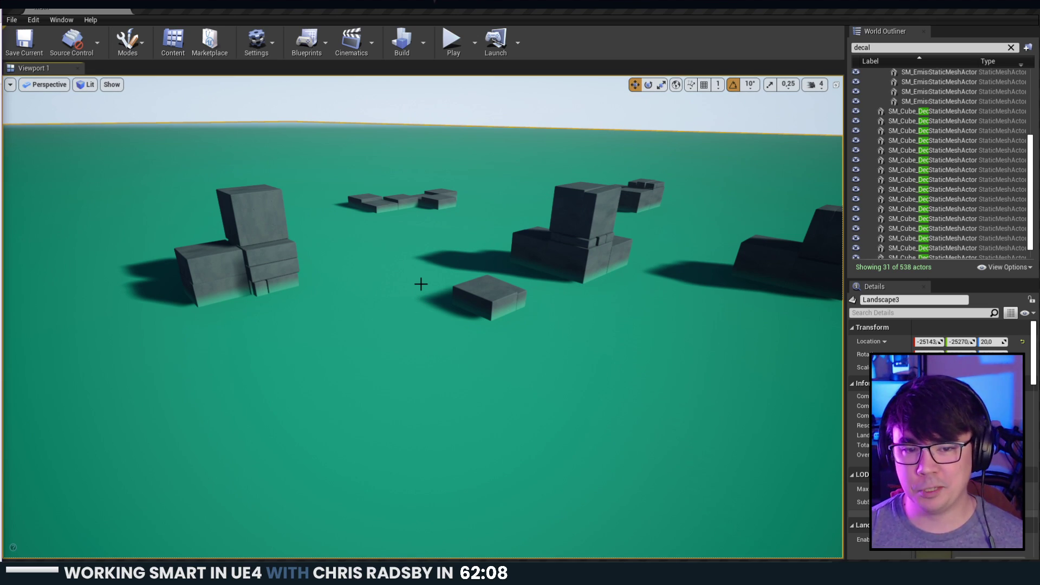
# Look over the finished group of reused stones and compare it with the scattered stones in the original environment.
pyautogui.click(593, 249)
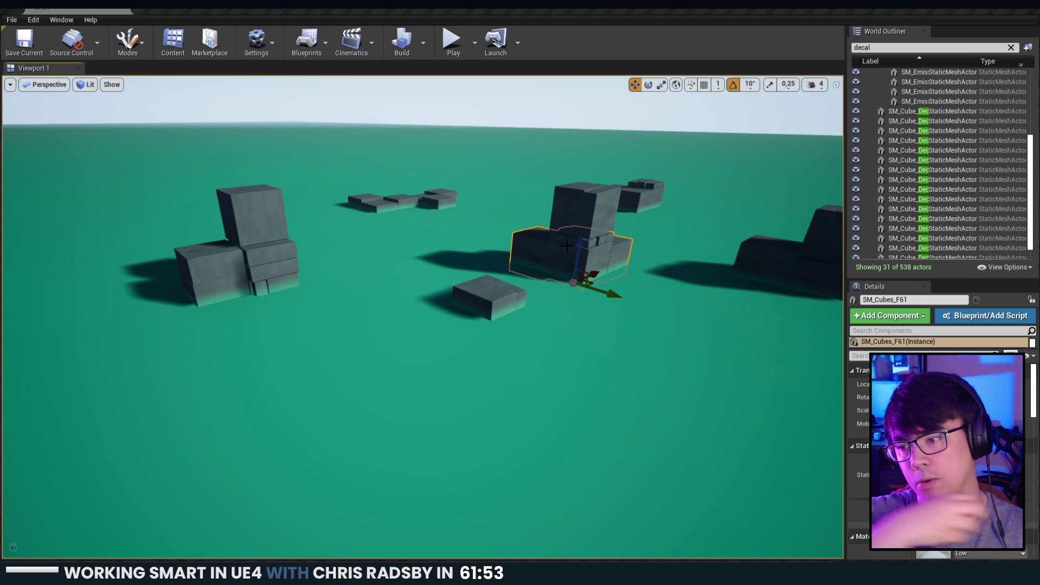
pyautogui.press('Escape')
pyautogui.moveTo(484, 211); pyautogui.dragTo(461, 215, button='right')
pyautogui.press('s')
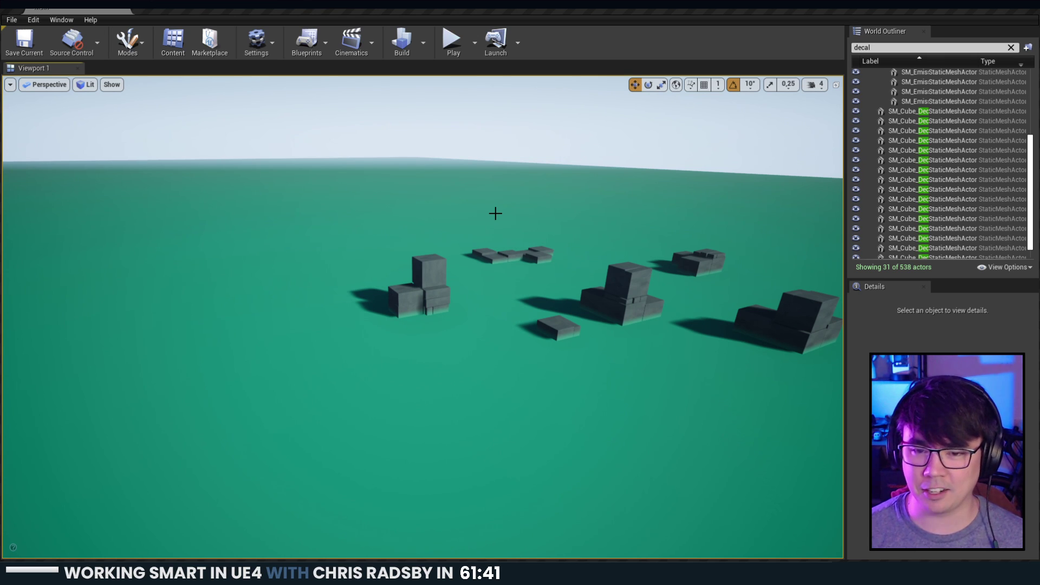
pyautogui.moveTo(495, 213); pyautogui.dragTo(184, 217, button='right')
pyautogui.press('w')
pyautogui.press('w')
pyautogui.press('w')
pyautogui.moveTo(386, 239); pyautogui.dragTo(433, 314, button='right')
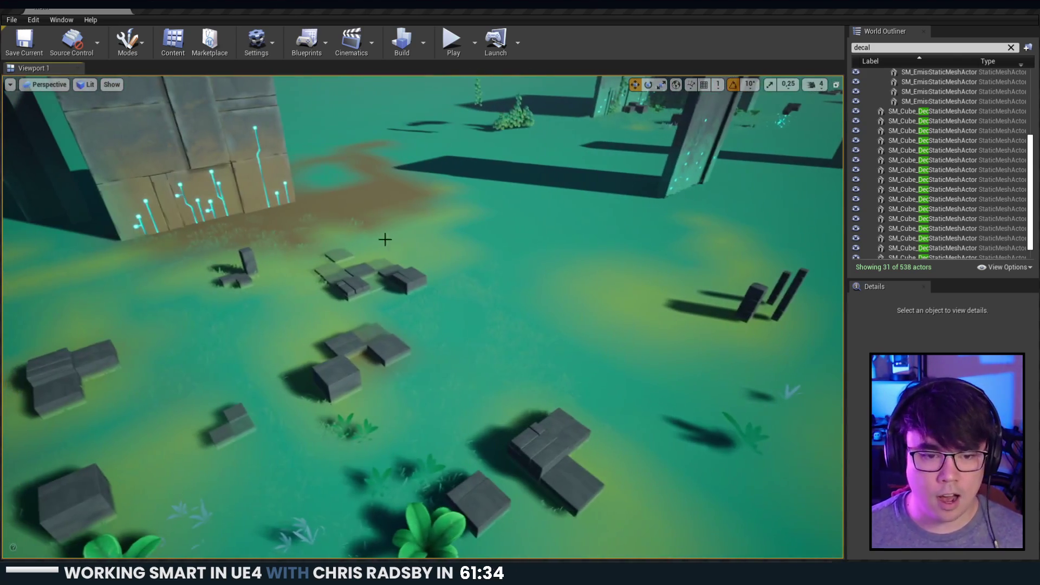
# Examine the small stone SM_Cubes_B8 up close and the stones placed around the glowing pedestal in the courtyard.
pyautogui.click(247, 266)
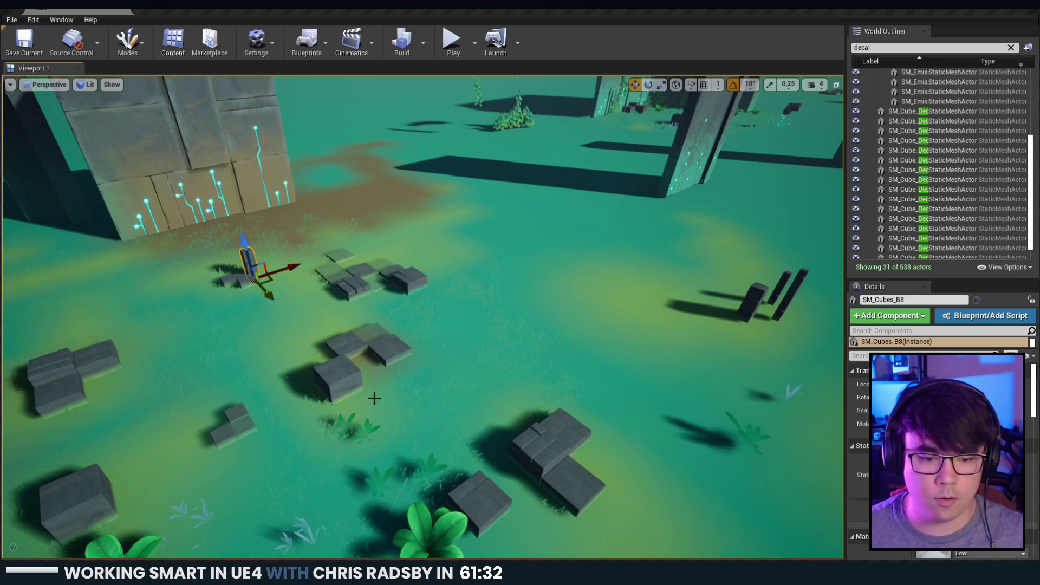
pyautogui.press('f')
pyautogui.press('s')
pyautogui.moveTo(407, 426); pyautogui.dragTo(108, 428, button='right')
pyautogui.press('w')
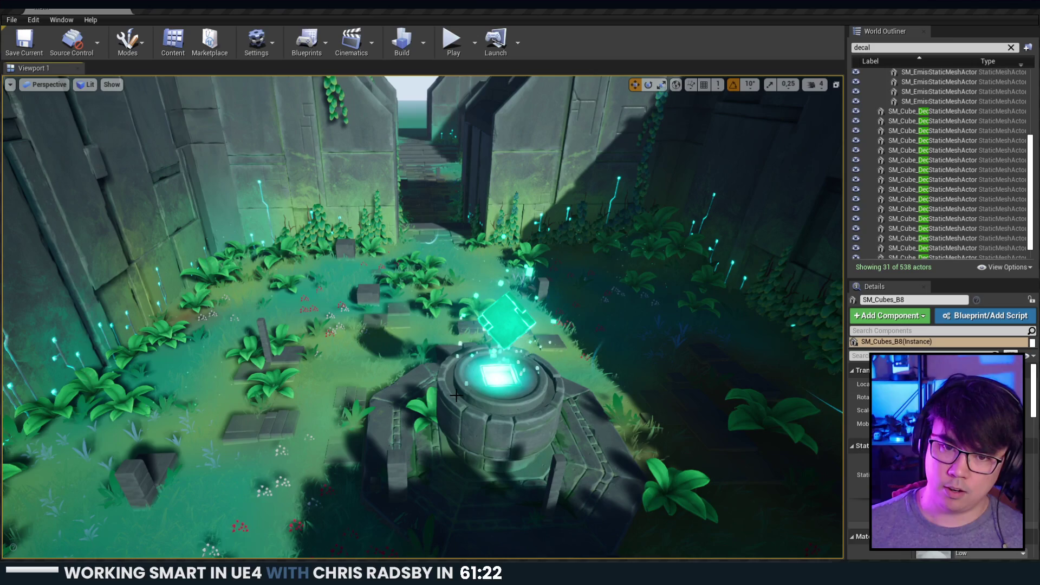
pyautogui.moveTo(456, 396); pyautogui.dragTo(504, 368, button='right')
pyautogui.click(458, 336)
pyautogui.moveTo(458, 336); pyautogui.dragTo(658, 301, button='right')
# Duplicate the five wall pieces of the isolated corner wall together and place the copies on open landscape near the rearranged stones.
pyautogui.click(420, 282)
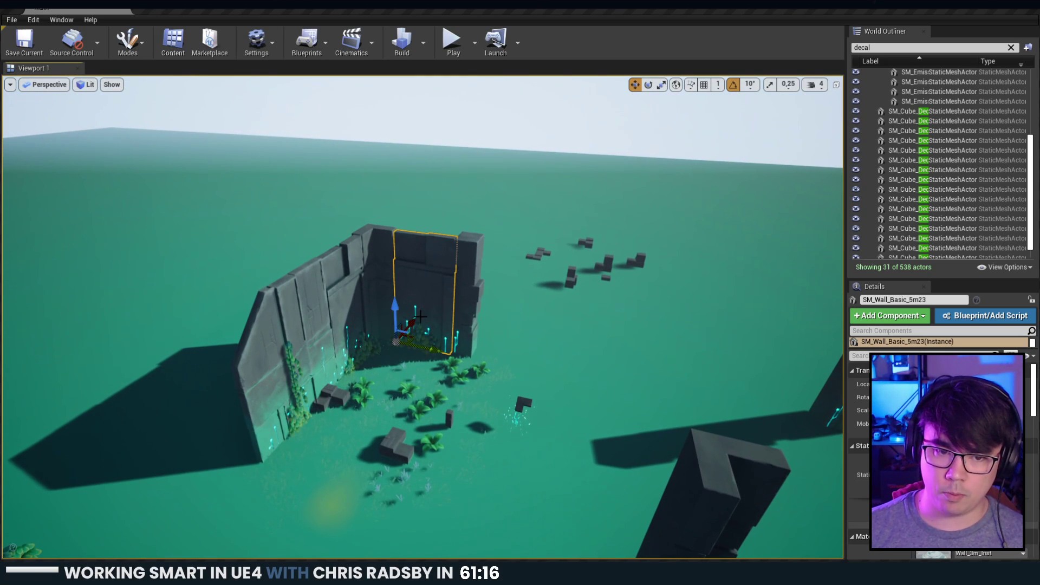
pyautogui.press('f')
pyautogui.click(250, 226)
pyautogui.moveTo(251, 226); pyautogui.dragTo(251, 176, button='right')
pyautogui.keyDown('ctrl'); pyautogui.click(428, 271); pyautogui.keyUp('ctrl')
pyautogui.keyDown('ctrl'); pyautogui.click(506, 271); pyautogui.keyUp('ctrl')
pyautogui.keyDown('ctrl'); pyautogui.click(582, 279); pyautogui.keyUp('ctrl')
pyautogui.keyDown('ctrl'); pyautogui.click(655, 305); pyautogui.keyUp('ctrl')
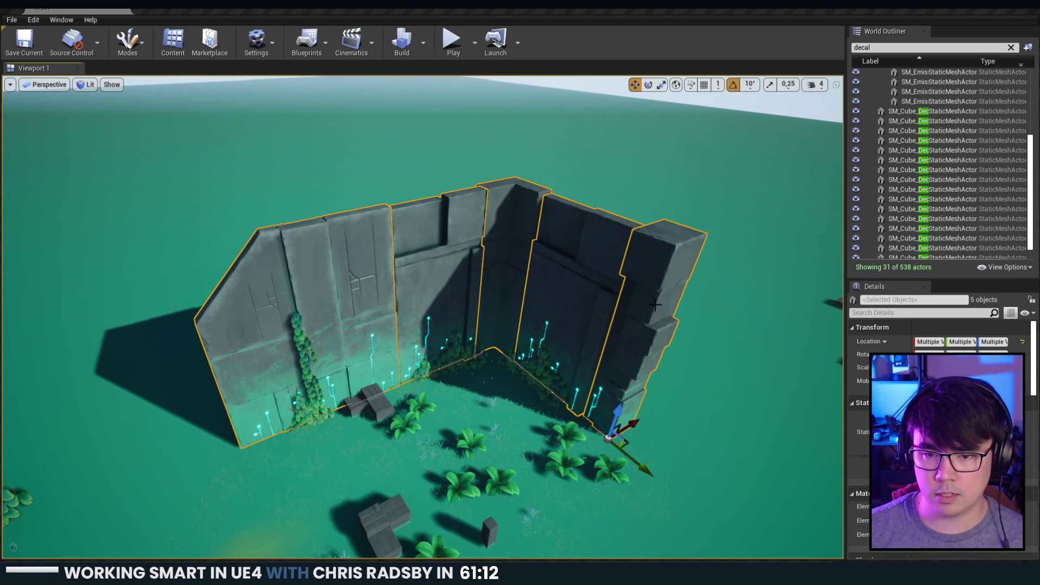
pyautogui.moveTo(724, 356); pyautogui.dragTo(722, 371, button='right')
pyautogui.keyDown('alt'); pyautogui.keyDown('shift'); pyautogui.moveTo(636, 431); pyautogui.dragTo(671, 413); pyautogui.keyUp('shift'); pyautogui.keyUp('alt')
pyautogui.moveTo(543, 356)
pyautogui.mouseDown(button='right')
pyautogui.moveTo(552, 350)
pyautogui.moveTo(543, 355)
pyautogui.mouseUp(button='right')
pyautogui.click(523, 275)
pyautogui.hotkey('ctrl', 'z')
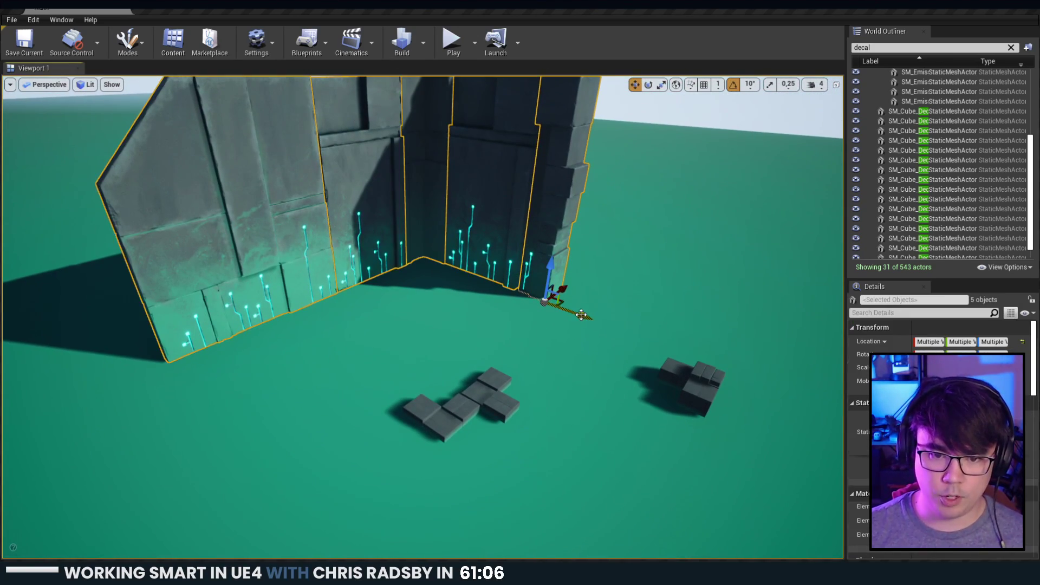
# Move the five copied wall pieces together closer to the rearranged stones on the open landscape.
pyautogui.moveTo(584, 316); pyautogui.dragTo(659, 316)
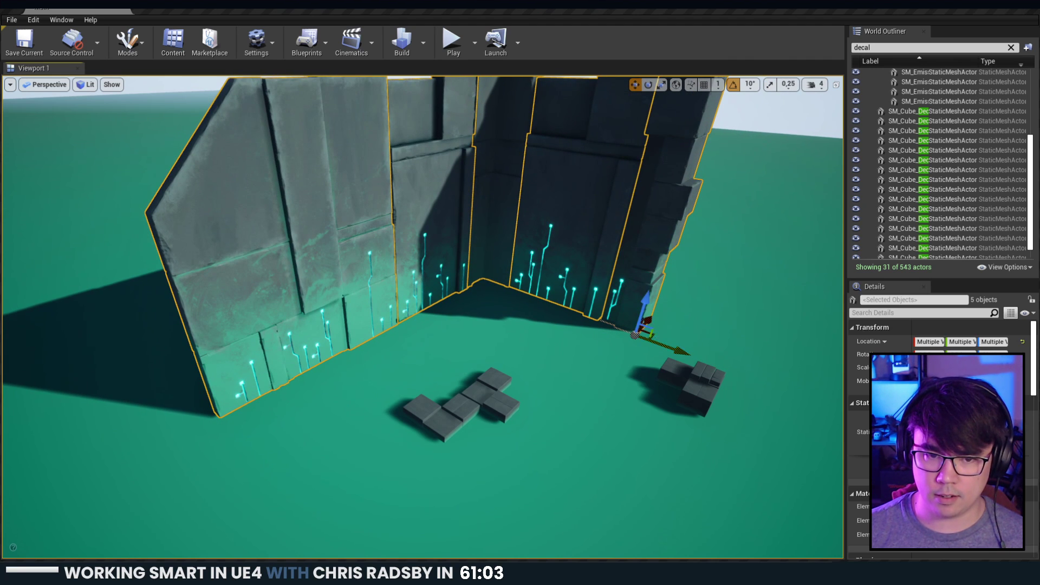
pyautogui.moveTo(645, 336); pyautogui.dragTo(640, 304, button='right')
pyautogui.click(524, 310)
pyautogui.click(652, 326)
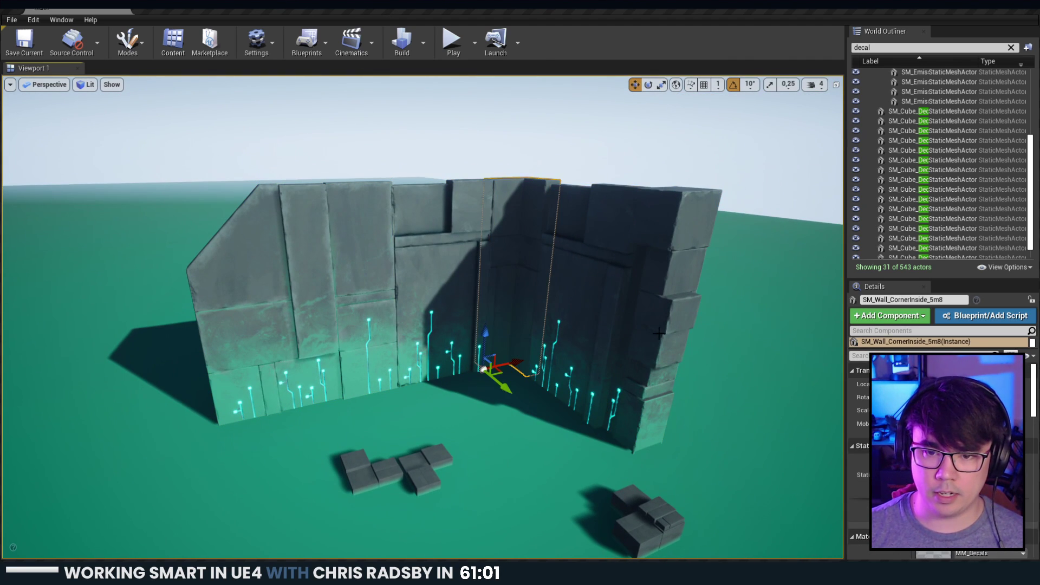
# Examine the individual pieces of the copied corner wall, comparing the repeated basic panels SM_Wall_Basic_5m36 and SM_Wall_Basic_5m37.
pyautogui.click(589, 356)
pyautogui.moveTo(588, 356); pyautogui.dragTo(602, 420, button='right')
pyautogui.moveTo(525, 261); pyautogui.dragTo(452, 205, button='right')
pyautogui.click(452, 206)
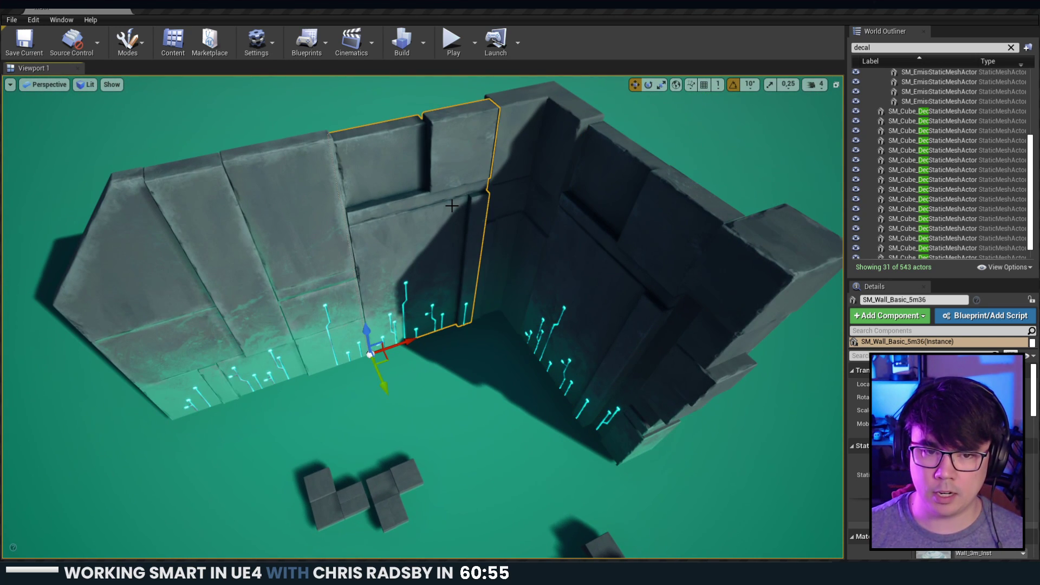
pyautogui.click(572, 291)
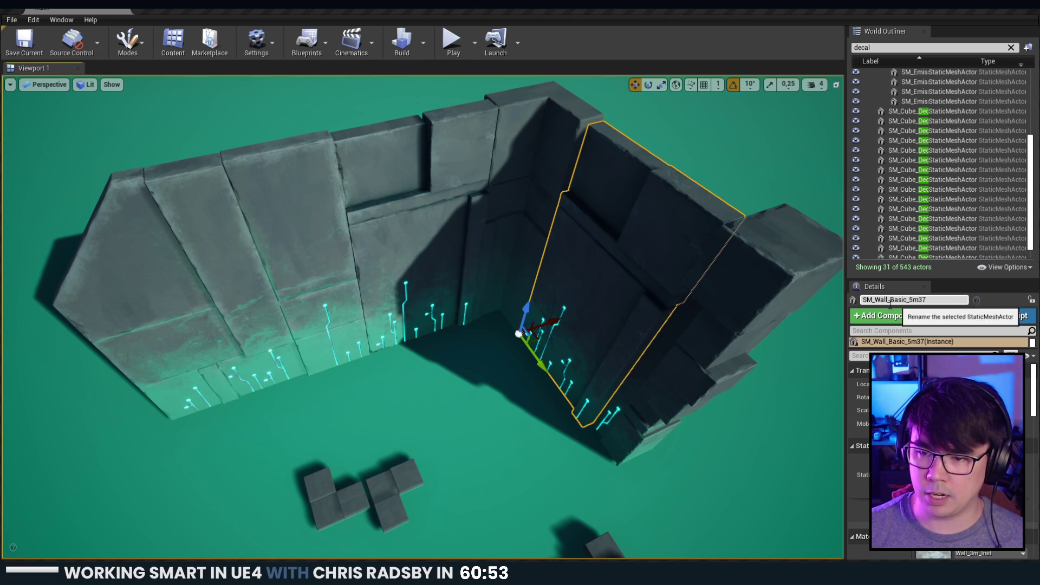
pyautogui.click(386, 205)
pyautogui.moveTo(513, 286); pyautogui.dragTo(489, 268, button='right')
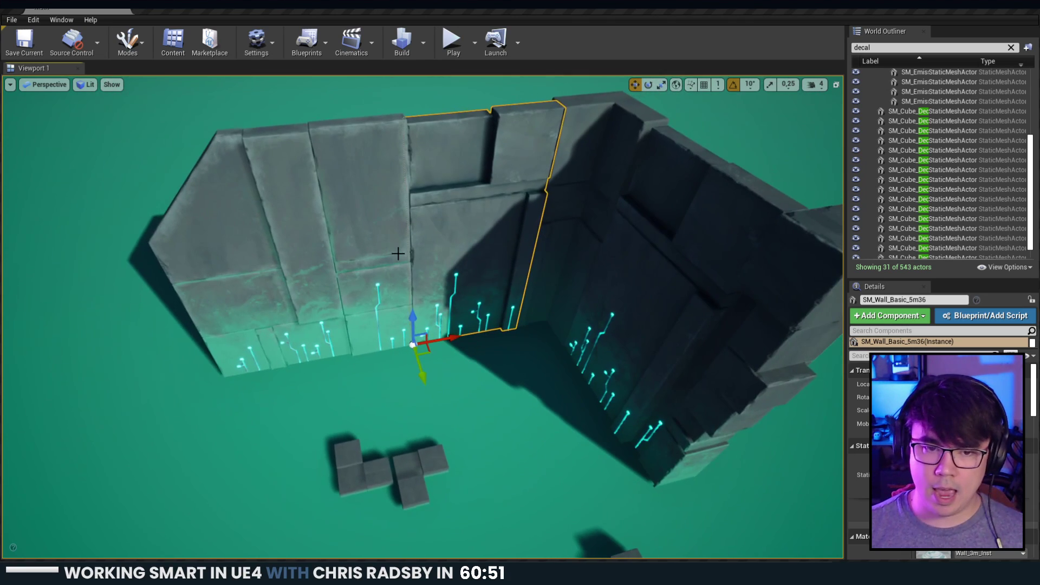
pyautogui.click(358, 280)
# Duplicate the wide wall panel SM_Wall_Basic_5m5 from the courtyard and place the copy on the open landscape beside the copied corner wall.
pyautogui.moveTo(357, 280); pyautogui.dragTo(339, 212, button='right')
pyautogui.moveTo(326, 176); pyautogui.dragTo(260, 266, button='right')
pyautogui.click(336, 320)
pyautogui.click(453, 325)
pyautogui.click(320, 355)
pyautogui.moveTo(320, 358); pyautogui.dragTo(246, 298, button='right')
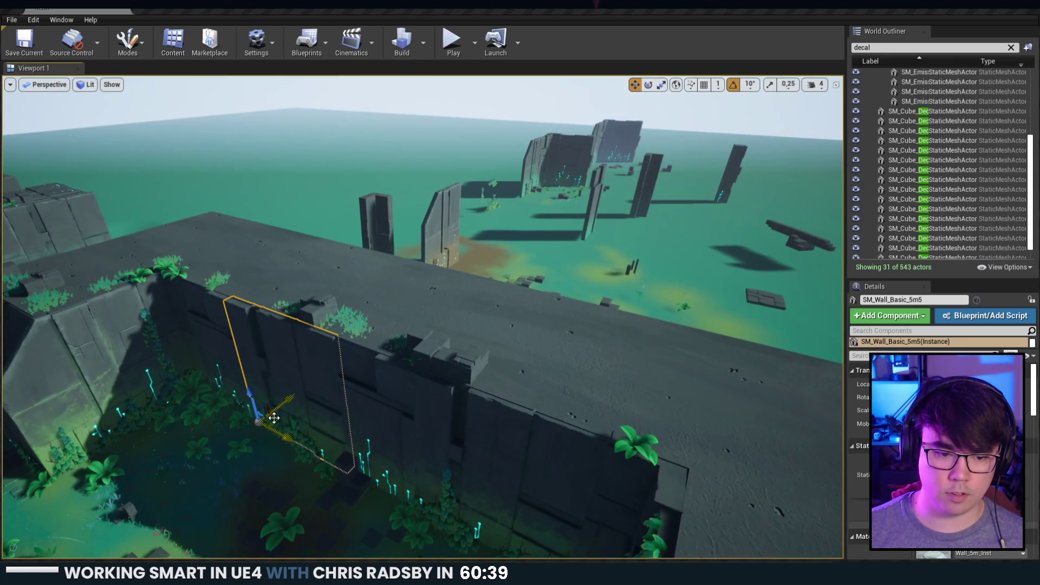
pyautogui.keyDown('alt'); pyautogui.keyDown('shift'); pyautogui.moveTo(277, 418); pyautogui.dragTo(559, 420); pyautogui.keyUp('shift'); pyautogui.keyUp('alt')
pyautogui.moveTo(346, 401); pyautogui.dragTo(238, 387, button='right')
pyautogui.moveTo(283, 539); pyautogui.dragTo(271, 539, button='right')
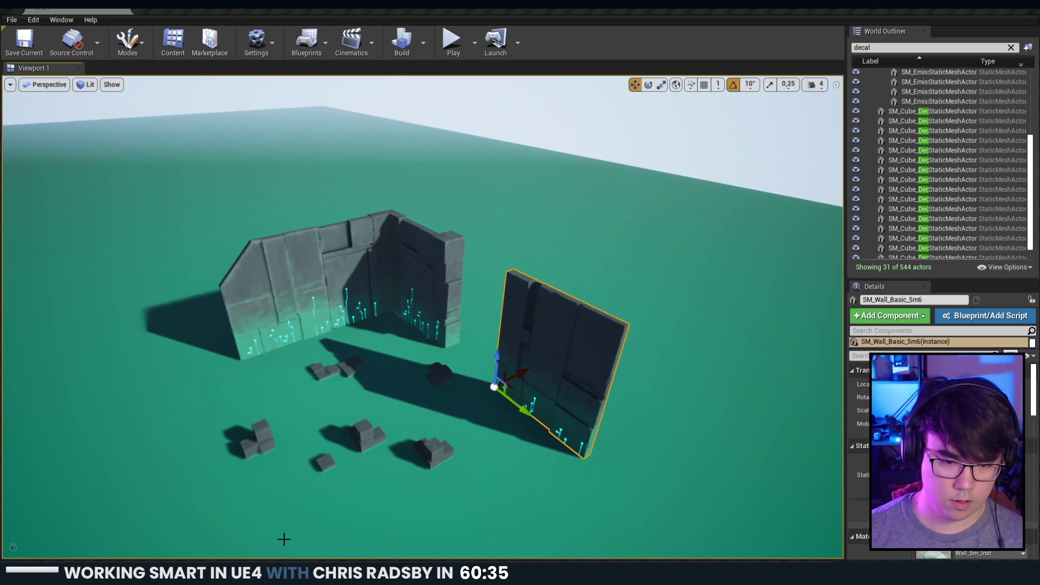
# Rotate the sunlight so that it falls on the front faces of the copied walls.
pyautogui.click(426, 422)
pyautogui.hotkey('ctrl', 'l')
pyautogui.moveTo(477, 398); pyautogui.dragTo(490, 331, button='right')
# Compare the wide wall copy SM_Wall_Basic_5m6 with the narrower panel, inside corner and end column of the corner wall.
pyautogui.click(594, 365)
pyautogui.moveTo(594, 365)
pyautogui.mouseDown(button='right')
pyautogui.moveTo(514, 281)
pyautogui.moveTo(588, 379)
pyautogui.mouseUp(button='right')
pyautogui.click(514, 282)
pyautogui.click(588, 378)
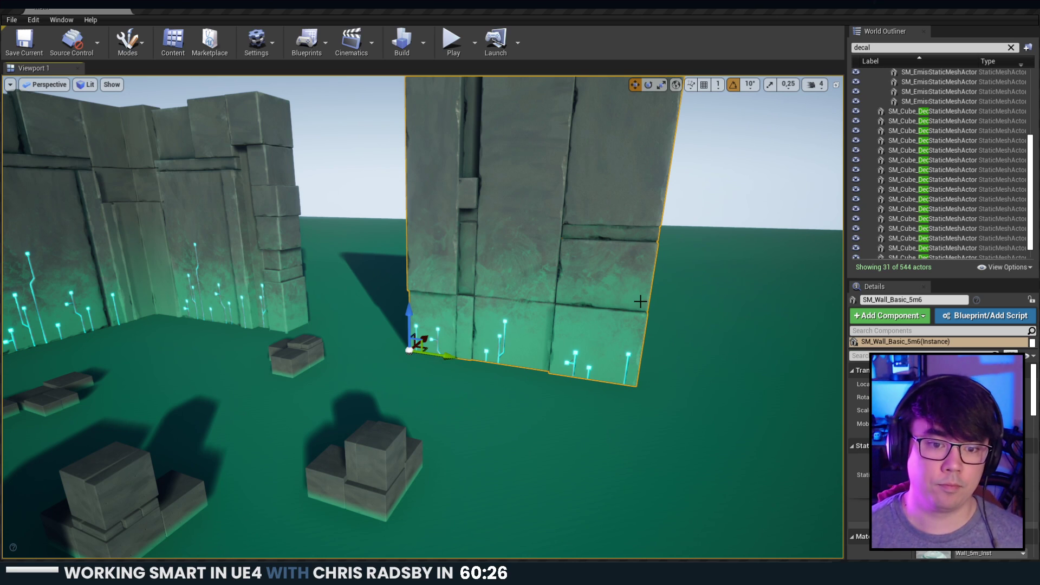
pyautogui.click(204, 254)
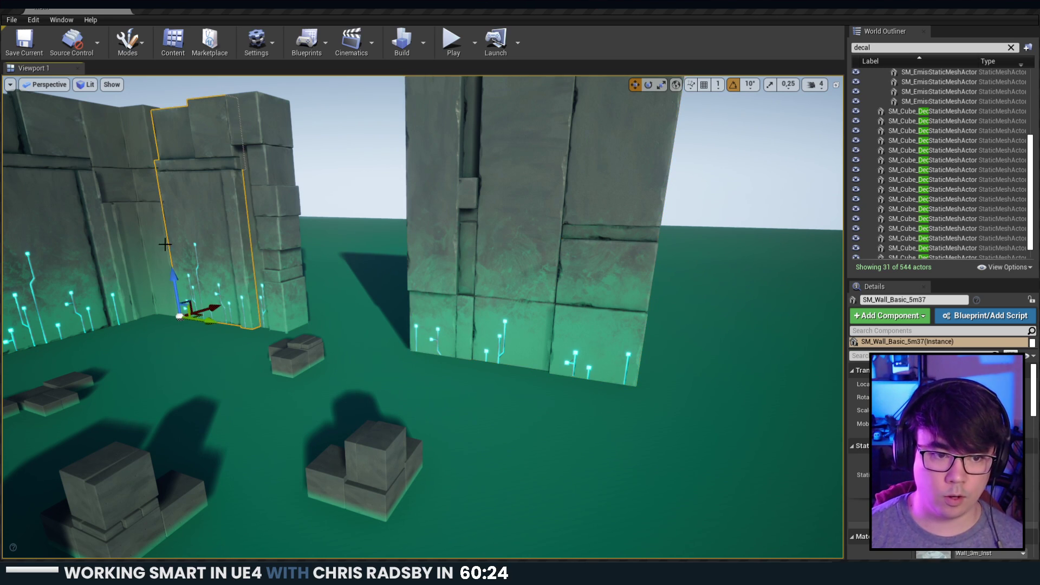
pyautogui.click(135, 244)
pyautogui.click(217, 240)
pyautogui.click(282, 243)
pyautogui.click(514, 321)
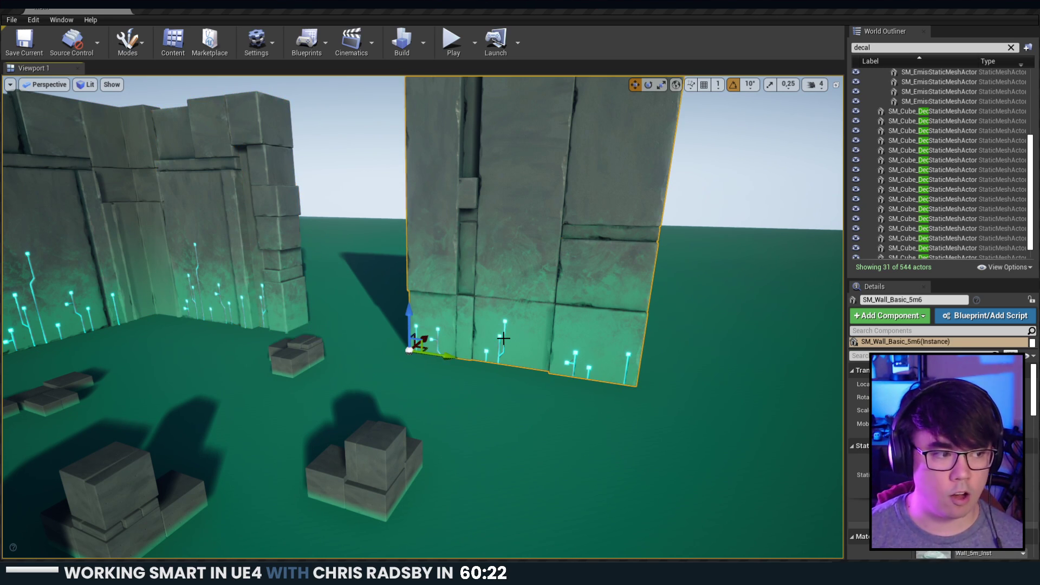
# Fit the wide wall copy between the corner wall and its end column, sliding both pieces up against the corner wall.
pyautogui.moveTo(410, 346); pyautogui.dragTo(358, 335, button='right')
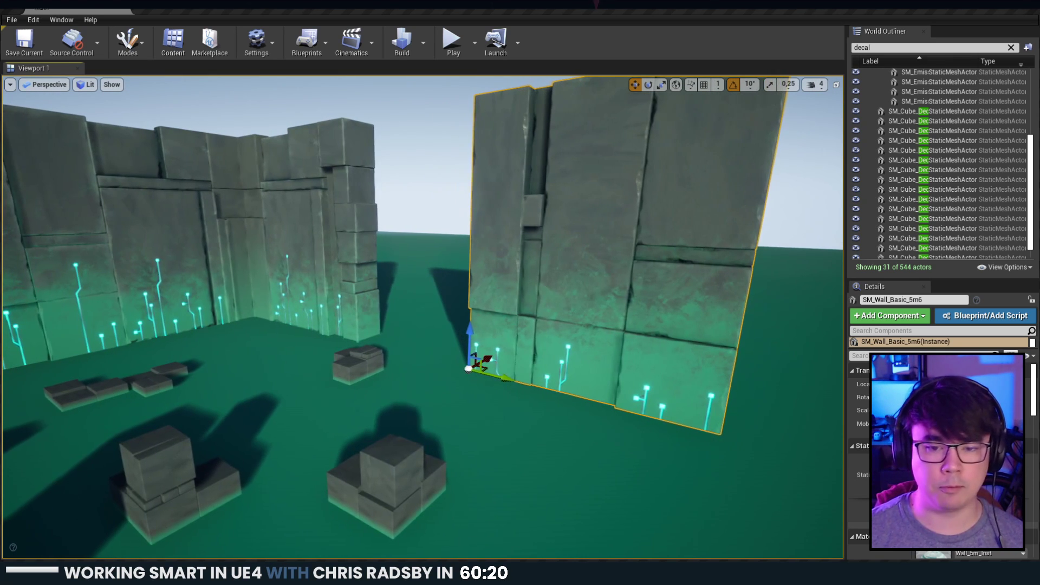
pyautogui.moveTo(504, 379); pyautogui.dragTo(635, 415)
pyautogui.click(348, 308)
pyautogui.keyDown('ctrl'); pyautogui.click(544, 344); pyautogui.keyUp('ctrl')
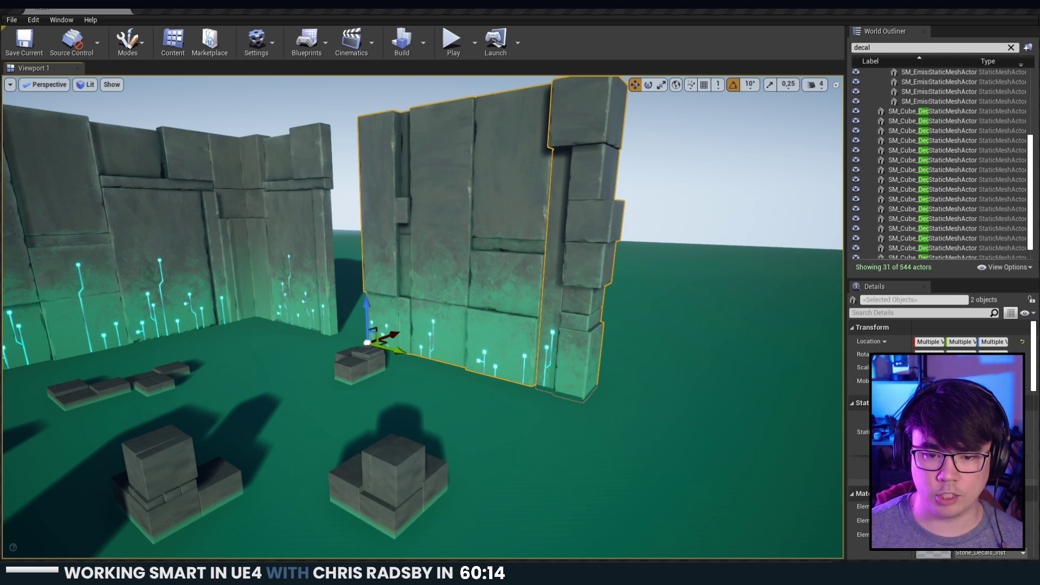
pyautogui.moveTo(412, 361); pyautogui.dragTo(364, 356)
pyautogui.click(403, 216)
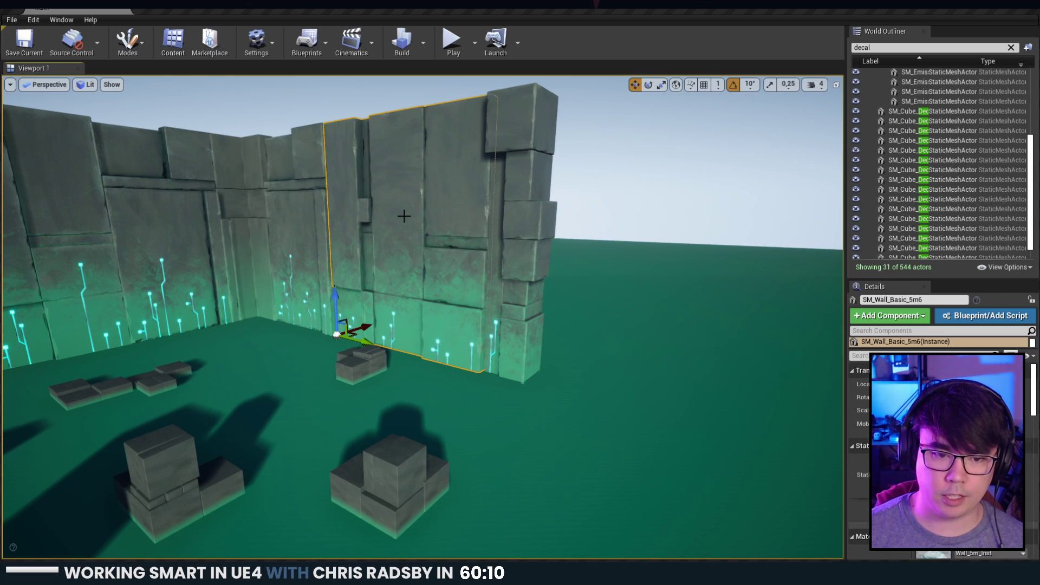
# Look over the extended corner wall and the stones in front of it from near ground level.
pyautogui.moveTo(403, 217); pyautogui.dragTo(336, 239, button='right')
pyautogui.moveTo(529, 293); pyautogui.dragTo(530, 250, button='right')
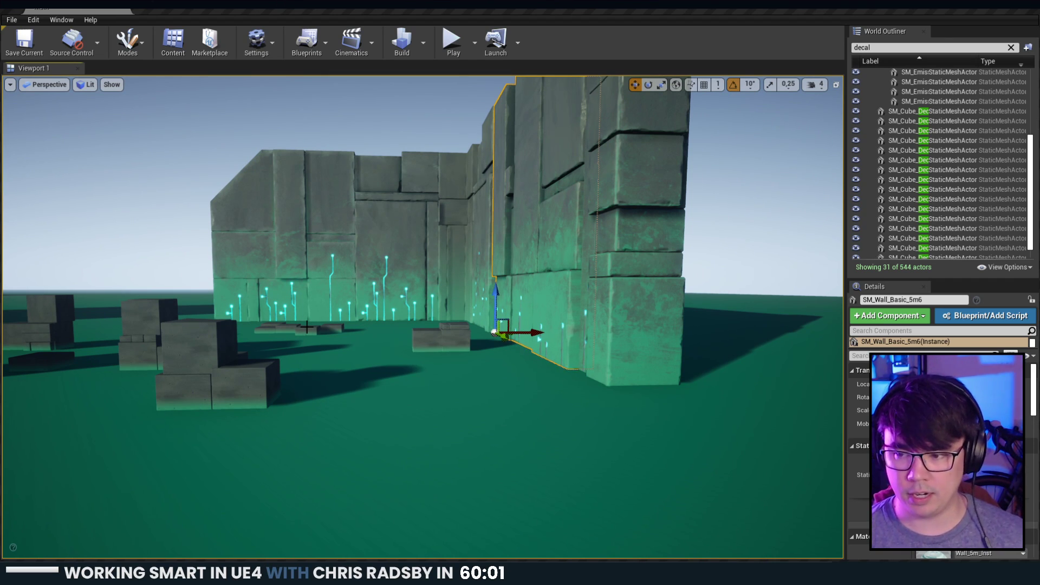
pyautogui.moveTo(320, 277); pyautogui.dragTo(319, 277, button='right')
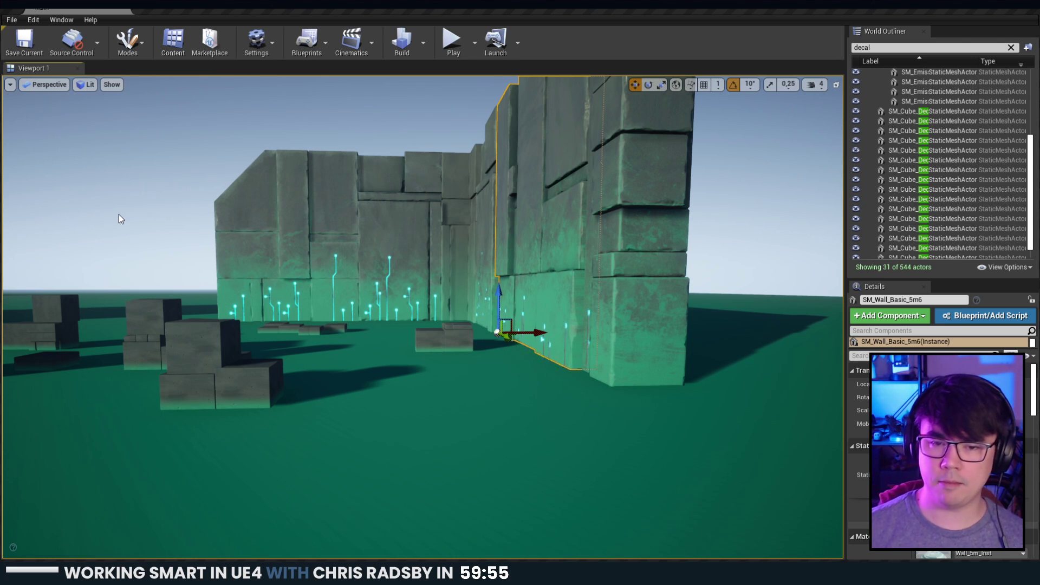
pyautogui.moveTo(333, 196); pyautogui.dragTo(332, 179, button='right')
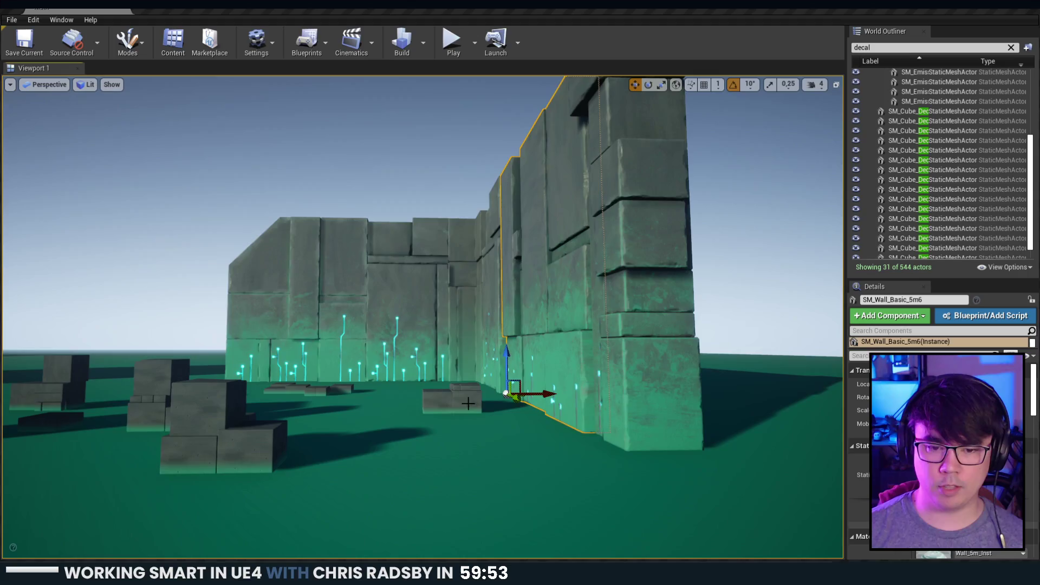
# Rotate the sunlight in the courtyard with the glowing pedestal so that it illuminates the ground and ivy-covered walls.
pyautogui.press('w')
pyautogui.moveTo(468, 404); pyautogui.dragTo(336, 404, button='right')
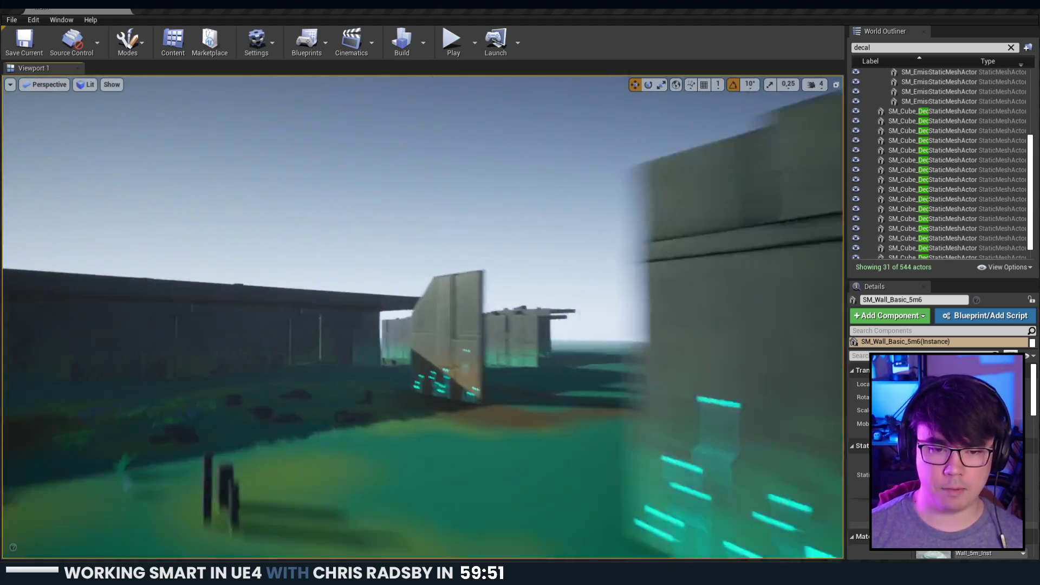
pyautogui.moveTo(522, 400); pyautogui.dragTo(456, 426, button='right')
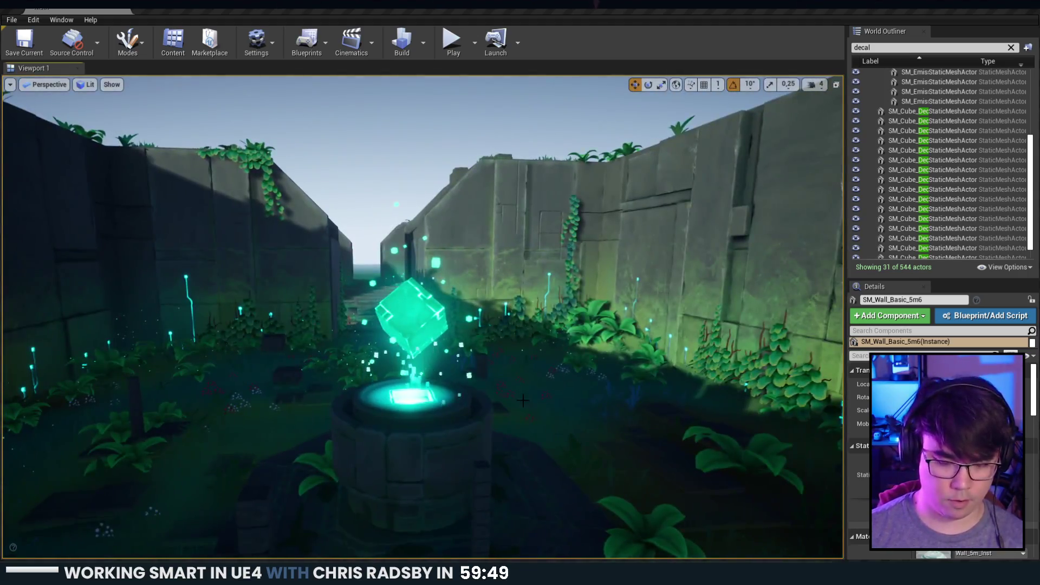
pyautogui.moveTo(523, 399); pyautogui.dragTo(433, 378, button='right')
pyautogui.hotkey('ctrl', 'l')
pyautogui.press('w')
pyautogui.press('s')
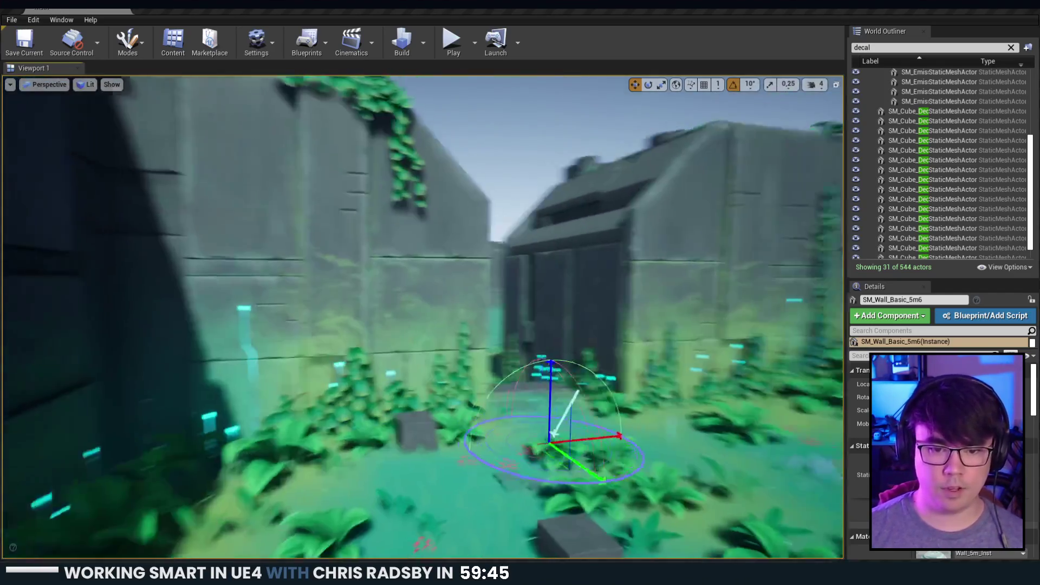
# Examine the edge wall SM_Wall_Edge_Wall2 along with the ivy, small stones and instanced foliage at its base.
pyautogui.click(422, 308)
pyautogui.moveTo(423, 308); pyautogui.dragTo(363, 314, button='right')
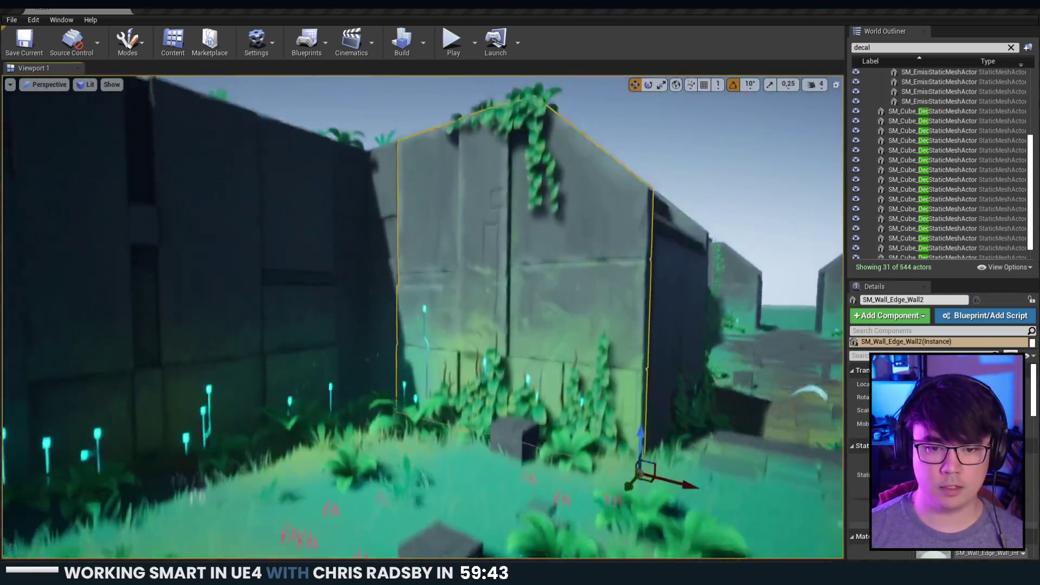
pyautogui.moveTo(447, 391); pyautogui.dragTo(441, 391, button='right')
pyautogui.click(435, 316)
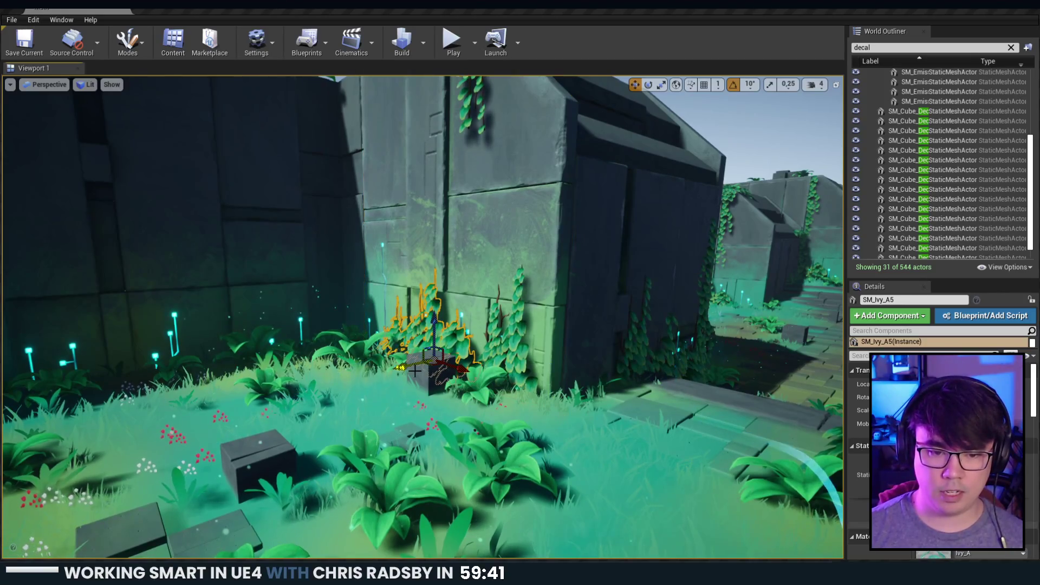
pyautogui.click(360, 354)
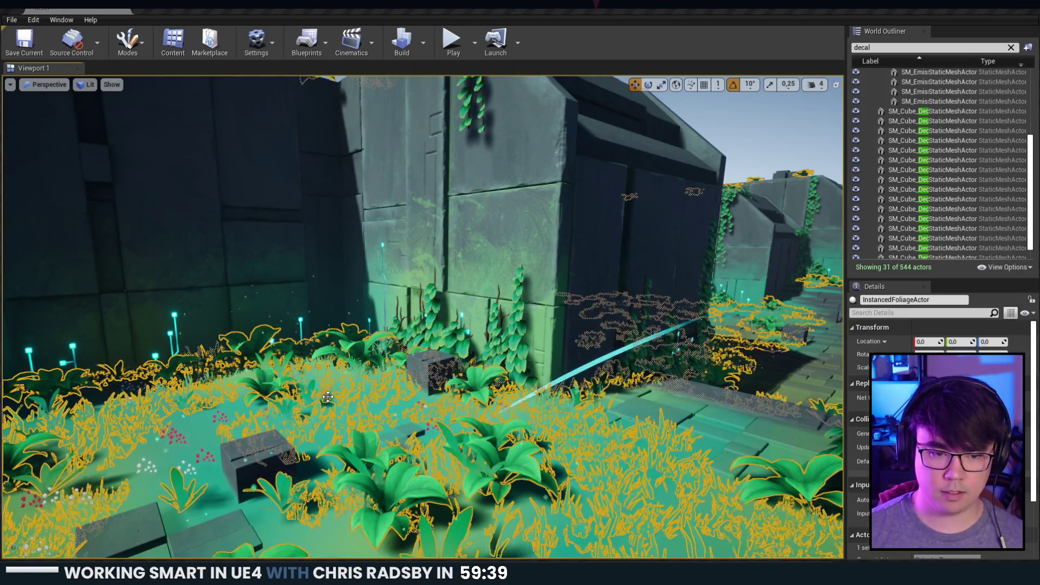
pyautogui.press('Escape')
pyautogui.moveTo(328, 397); pyautogui.dragTo(496, 482, button='right')
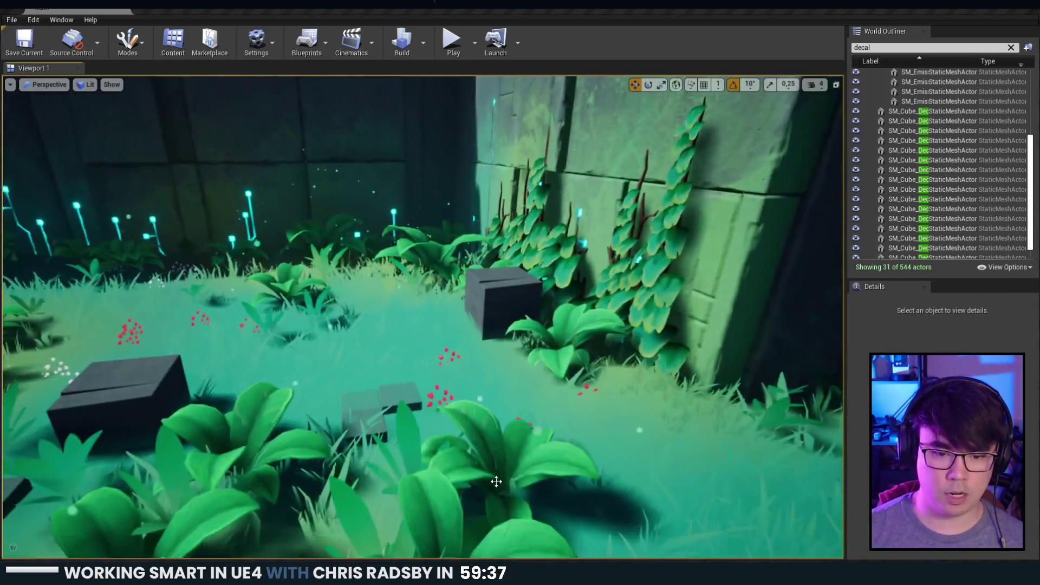
pyautogui.click(515, 341)
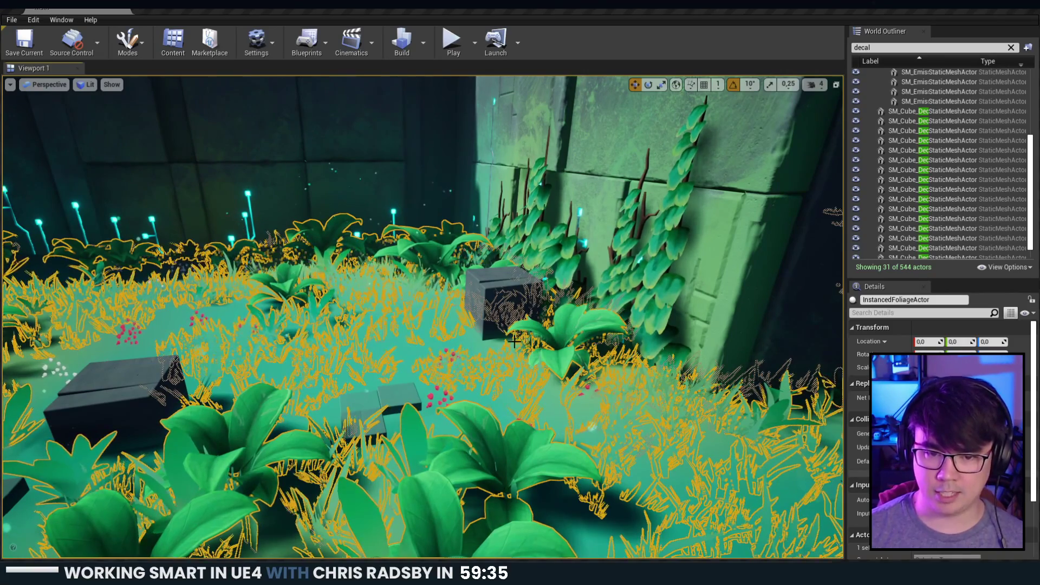
pyautogui.press('Escape')
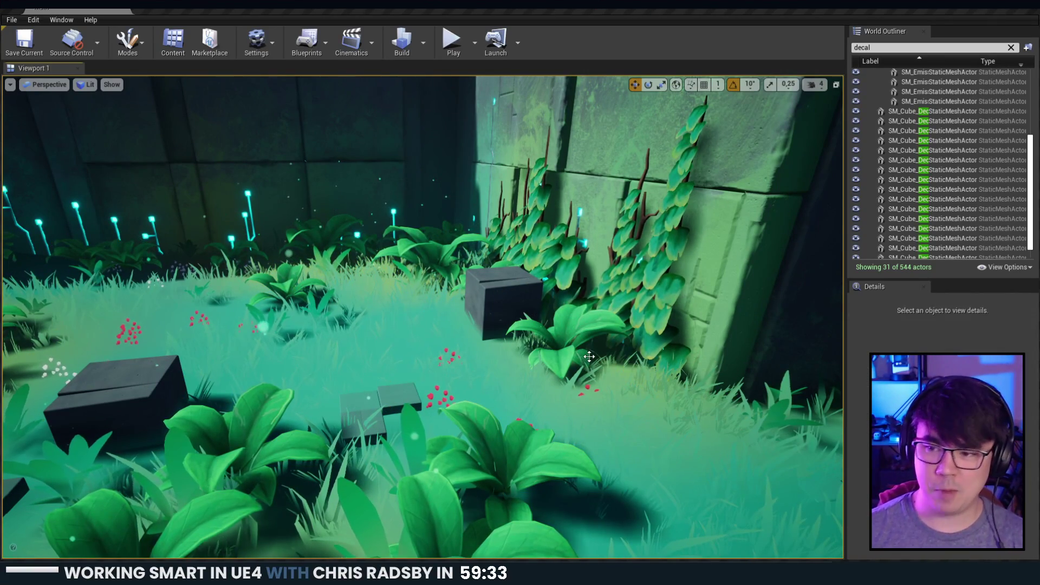
pyautogui.moveTo(418, 332)
pyautogui.mouseDown(button='right')
pyautogui.moveTo(400, 320)
pyautogui.moveTo(400, 304)
pyautogui.moveTo(323, 248)
pyautogui.mouseUp(button='right')
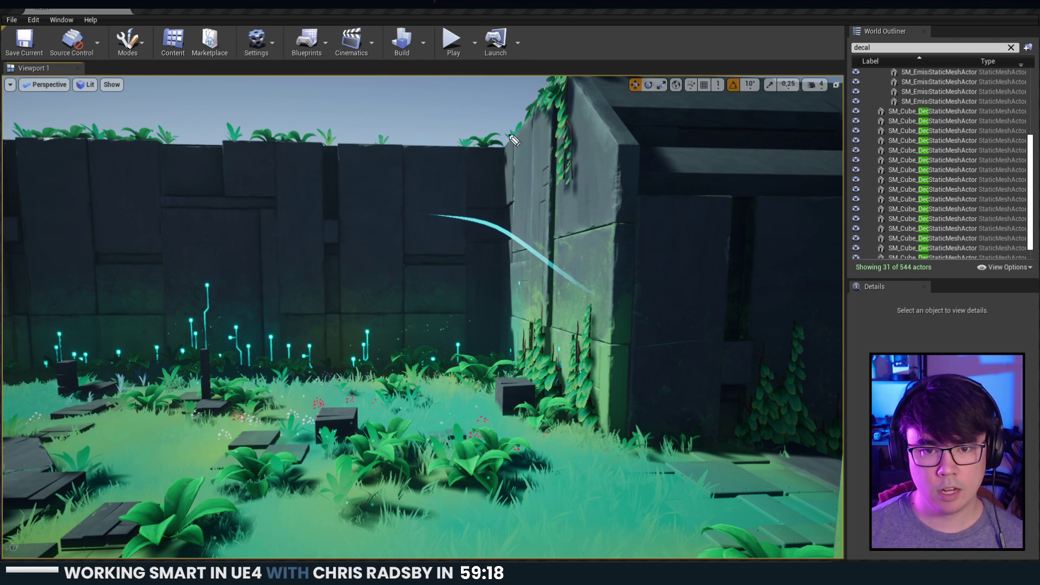
# Annotate the view with yellow outlines around the tall edge wall and progressively smaller shapes beside it, and clear the annotations.
pyautogui.moveTo(507, 145)
pyautogui.mouseDown()
pyautogui.moveTo(567, 88)
pyautogui.moveTo(622, 146)
pyautogui.moveTo(609, 430)
pyautogui.moveTo(507, 366)
pyautogui.moveTo(514, 138)
pyautogui.mouseUp()
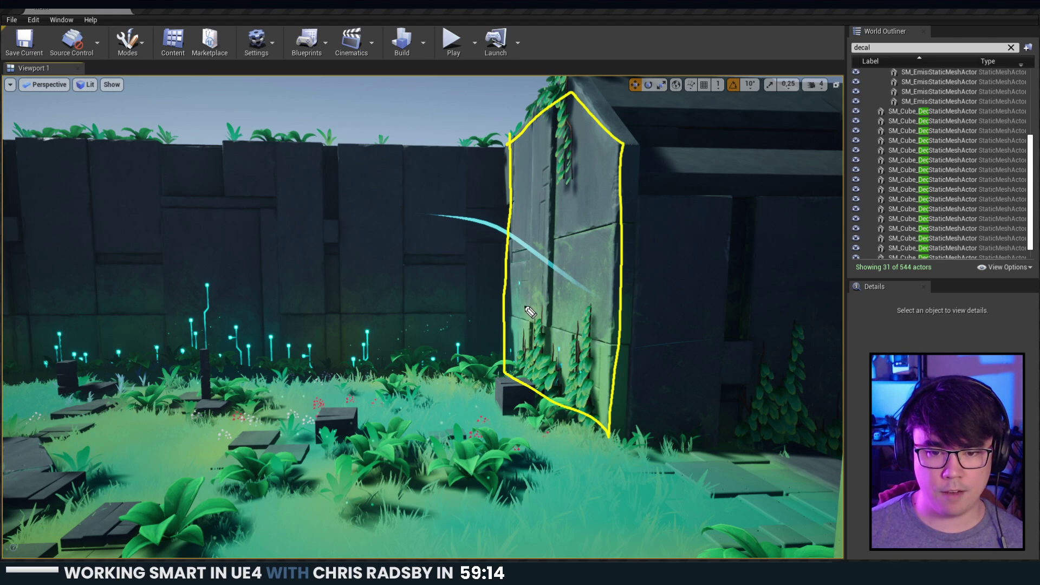
pyautogui.moveTo(492, 269)
pyautogui.mouseDown()
pyautogui.moveTo(440, 379)
pyautogui.moveTo(513, 384)
pyautogui.mouseUp()
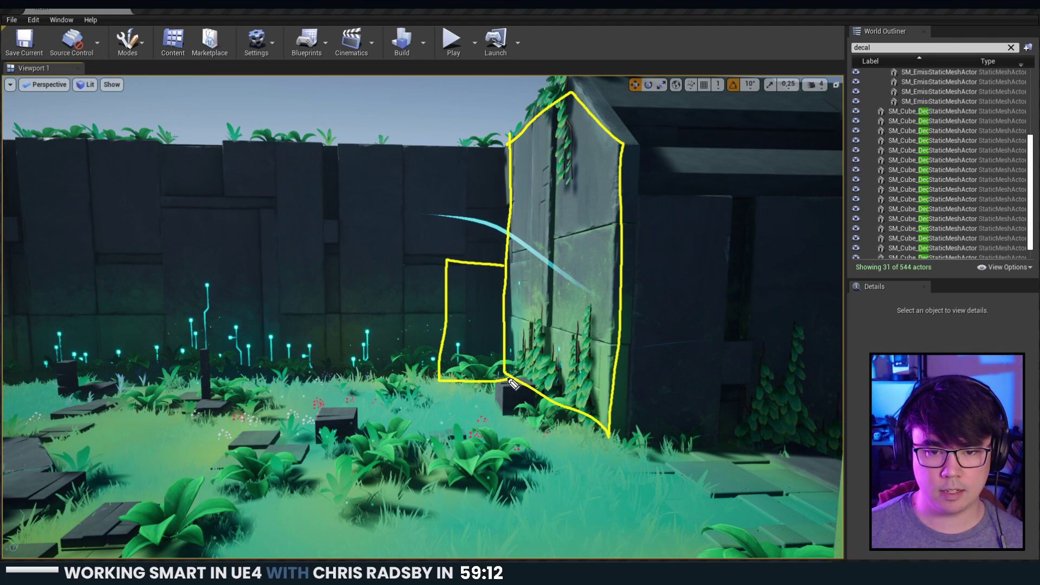
pyautogui.moveTo(402, 345)
pyautogui.mouseDown()
pyautogui.moveTo(448, 380)
pyautogui.moveTo(401, 384)
pyautogui.mouseUp()
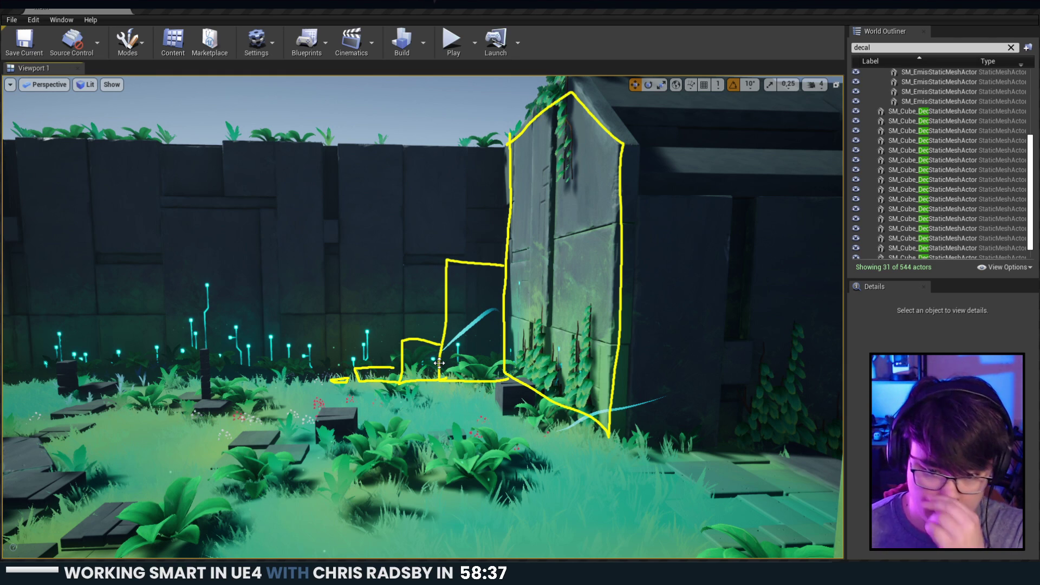
pyautogui.click(578, 240)
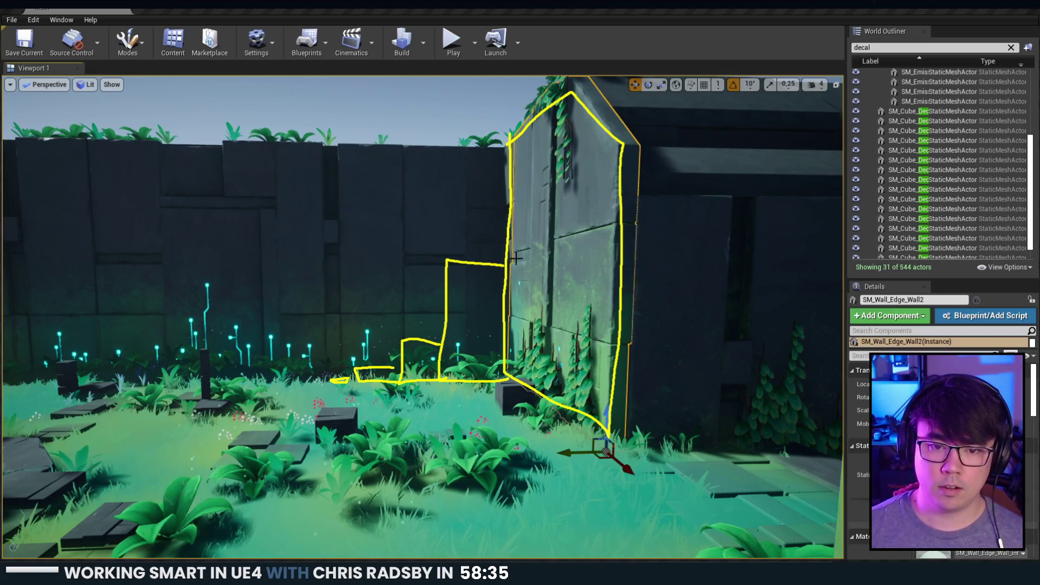
pyautogui.press('Escape')
pyautogui.moveTo(522, 259)
pyautogui.mouseDown(button='right')
pyautogui.moveTo(534, 266)
pyautogui.moveTo(525, 254)
pyautogui.moveTo(423, 254)
pyautogui.moveTo(524, 253)
pyautogui.mouseUp(button='right')
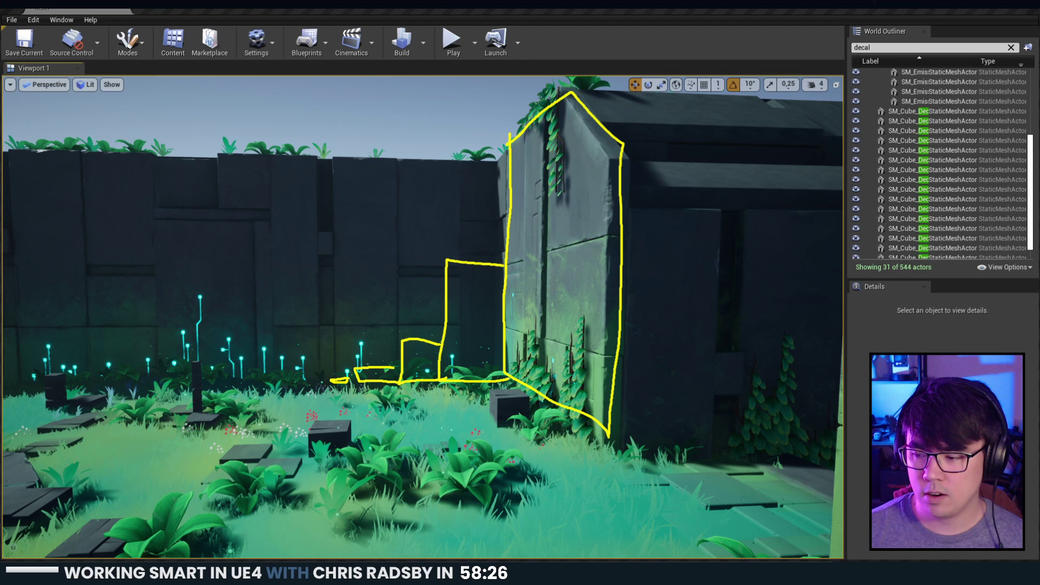
pyautogui.press('Escape')
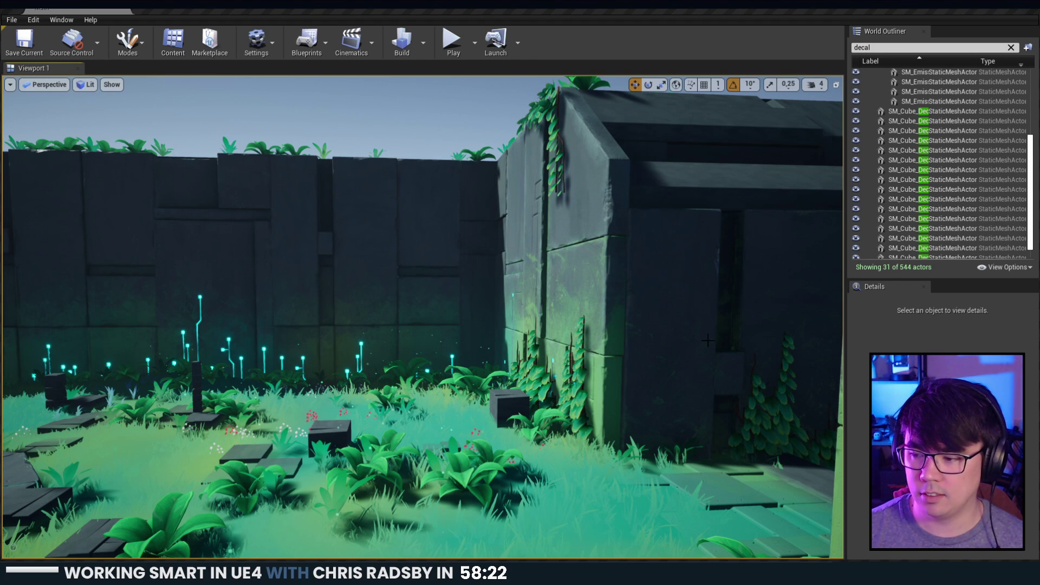
# Look over the courtyard from above with the edge wall SM_Wall_Edge_Wall2 selected.
pyautogui.moveTo(486, 324); pyautogui.dragTo(534, 379, button='right')
pyautogui.press('s')
pyautogui.click(534, 314)
pyautogui.moveTo(534, 314); pyautogui.dragTo(596, 303, button='right')
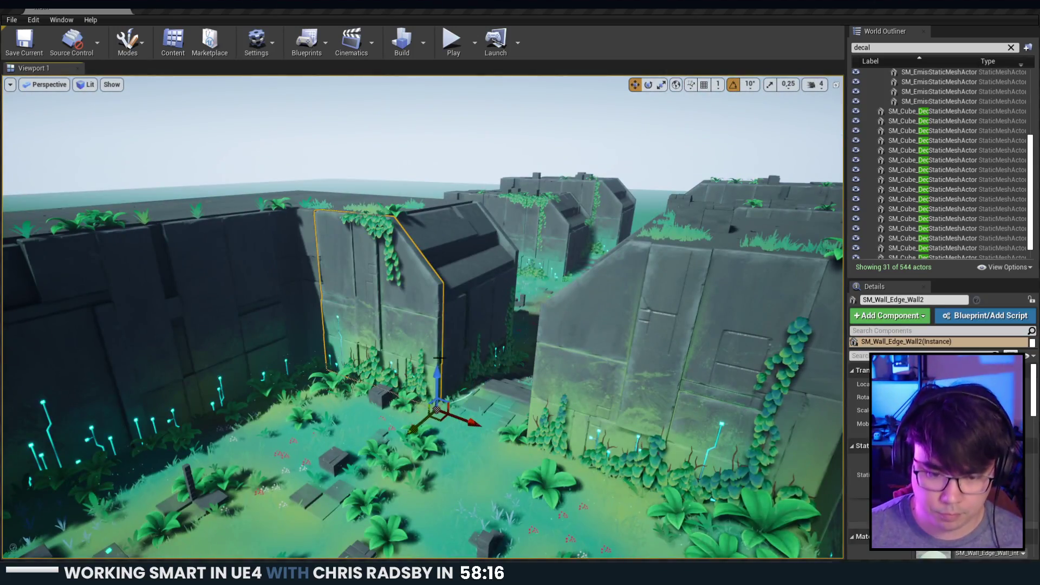
pyautogui.moveTo(440, 358)
pyautogui.mouseDown(button='right')
pyautogui.moveTo(466, 347)
pyautogui.moveTo(520, 374)
pyautogui.moveTo(566, 420)
pyautogui.moveTo(433, 363)
pyautogui.mouseUp(button='right')
# Duplicate the flat stone cube cluster among the ground pieces and scale the copy up on the open ground.
pyautogui.click(454, 369)
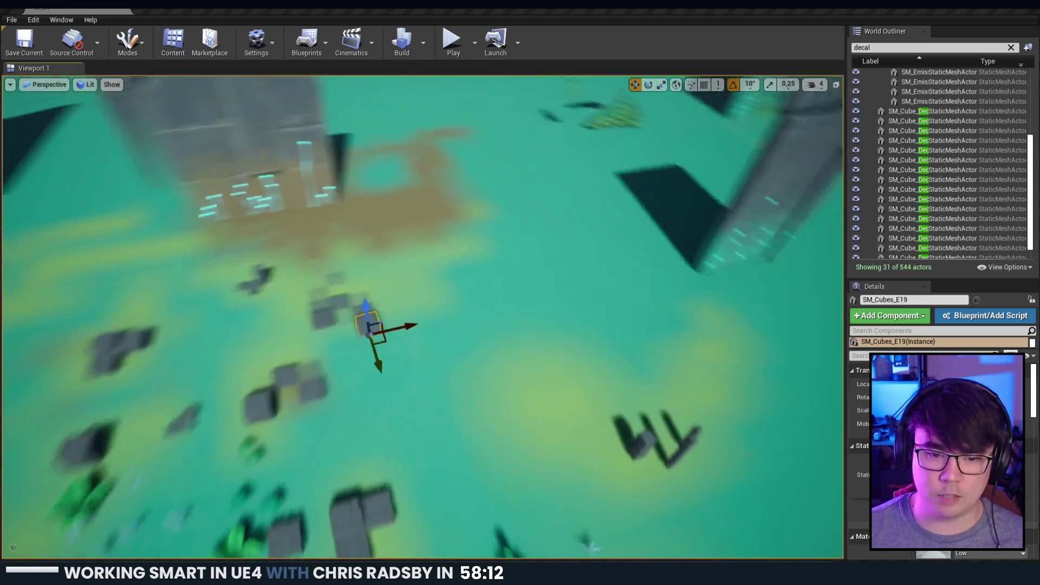
pyautogui.moveTo(373, 401); pyautogui.dragTo(353, 426, button='right')
pyautogui.click(350, 422)
pyautogui.click(300, 326)
pyautogui.click(313, 307)
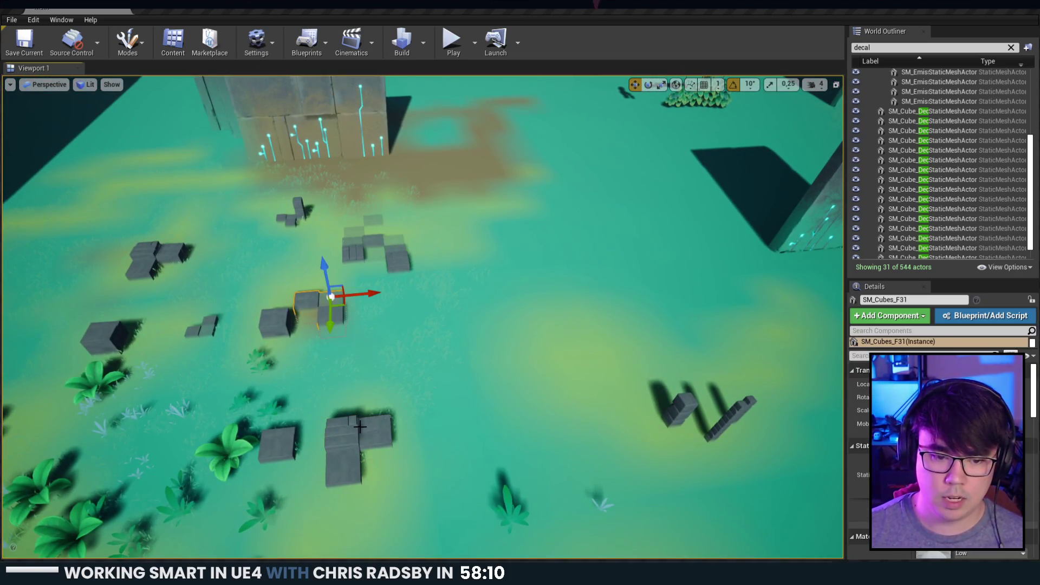
pyautogui.click(359, 427)
pyautogui.moveTo(358, 458); pyautogui.dragTo(618, 196)
pyautogui.press('r')
pyautogui.press('w')
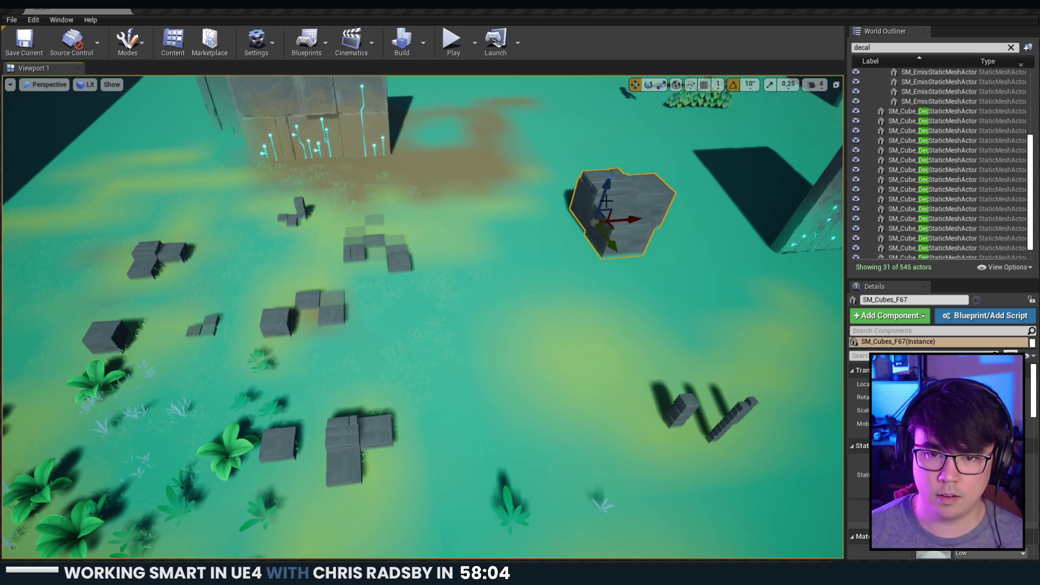
# Move the enlarged stone cluster SM_Cubes_F67 against the base of the tall wall with the glowing lines.
pyautogui.press('Escape')
pyautogui.press('w')
pyautogui.moveTo(537, 261); pyautogui.dragTo(528, 203, button='right')
pyautogui.moveTo(511, 290); pyautogui.dragTo(688, 317, button='right')
pyautogui.click(542, 293)
pyautogui.press('a')
pyautogui.keyDown('alt'); pyautogui.moveTo(551, 294); pyautogui.dragTo(677, 297); pyautogui.keyUp('alt')
pyautogui.moveTo(557, 351); pyautogui.dragTo(379, 309, button='right')
pyautogui.press('w')
pyautogui.moveTo(467, 255); pyautogui.dragTo(379, 296, button='right')
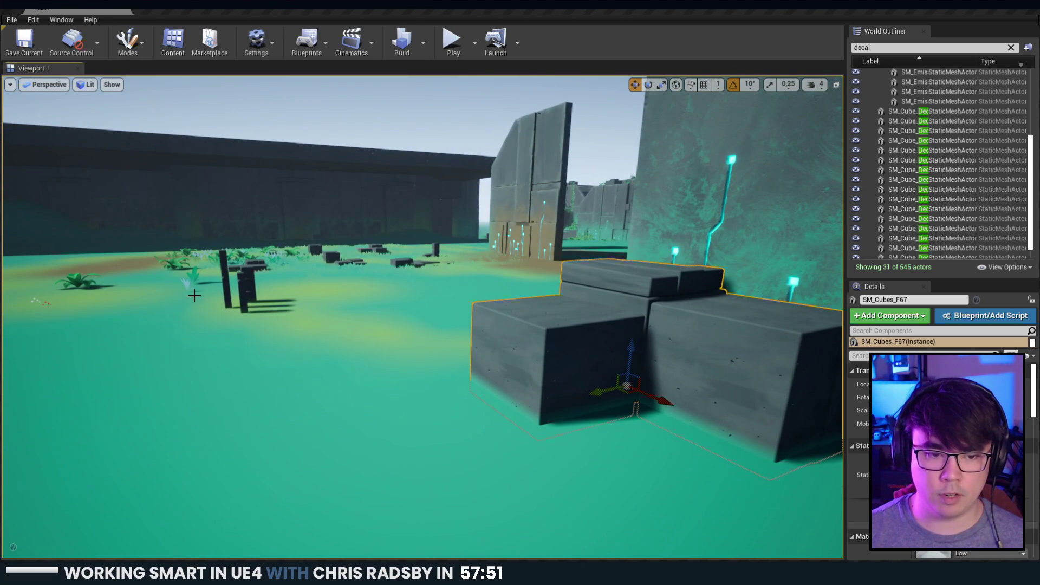
# Move the short stacked-cube pillar SM_Cubes_B9 onto the open ground beside the enlarged stone blocks.
pyautogui.click(251, 298)
pyautogui.moveTo(234, 306); pyautogui.dragTo(456, 293)
pyautogui.hotkey('ctrl', 'z')
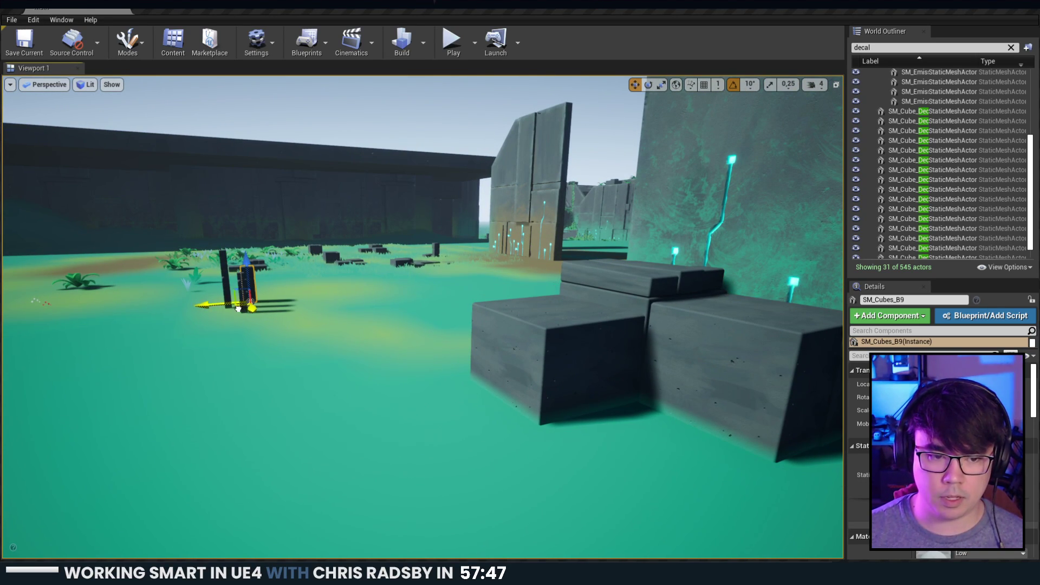
pyautogui.moveTo(225, 312); pyautogui.dragTo(351, 482)
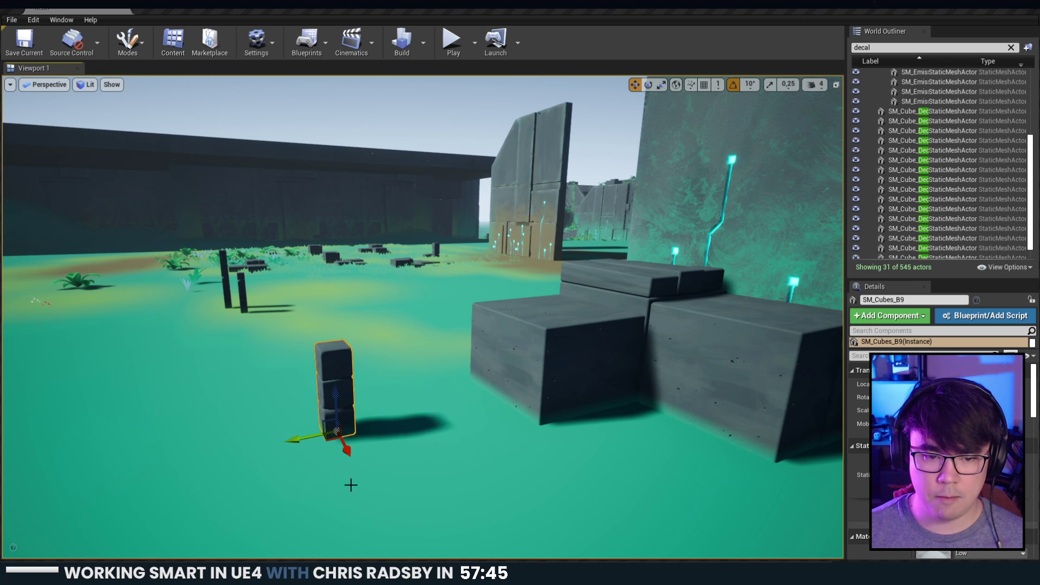
pyautogui.moveTo(351, 482); pyautogui.dragTo(515, 202, button='right')
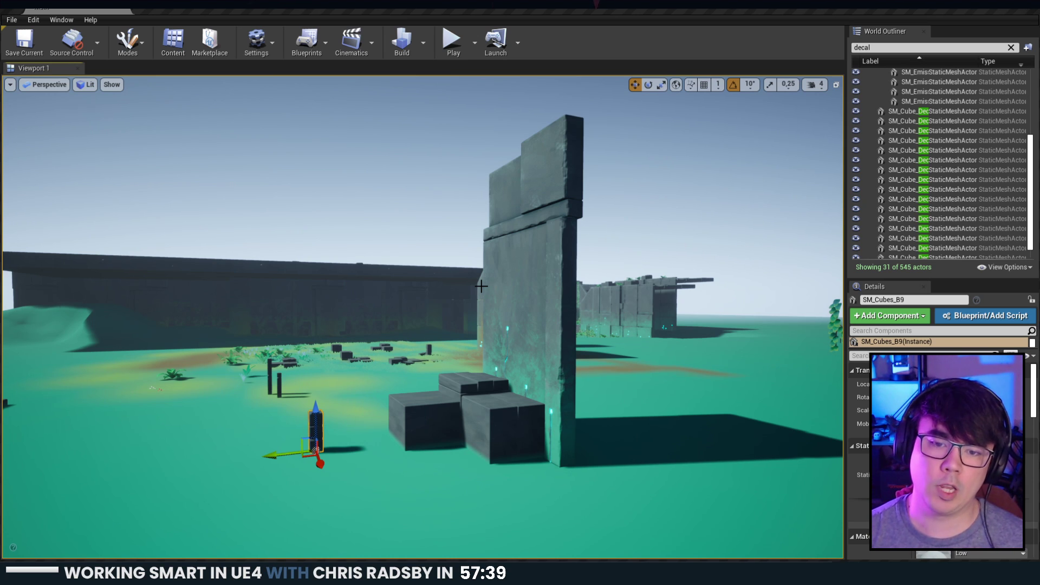
pyautogui.moveTo(473, 344); pyautogui.dragTo(490, 336, button='right')
pyautogui.press('w')
pyautogui.press('s')
pyautogui.moveTo(483, 418); pyautogui.dragTo(483, 418, button='right')
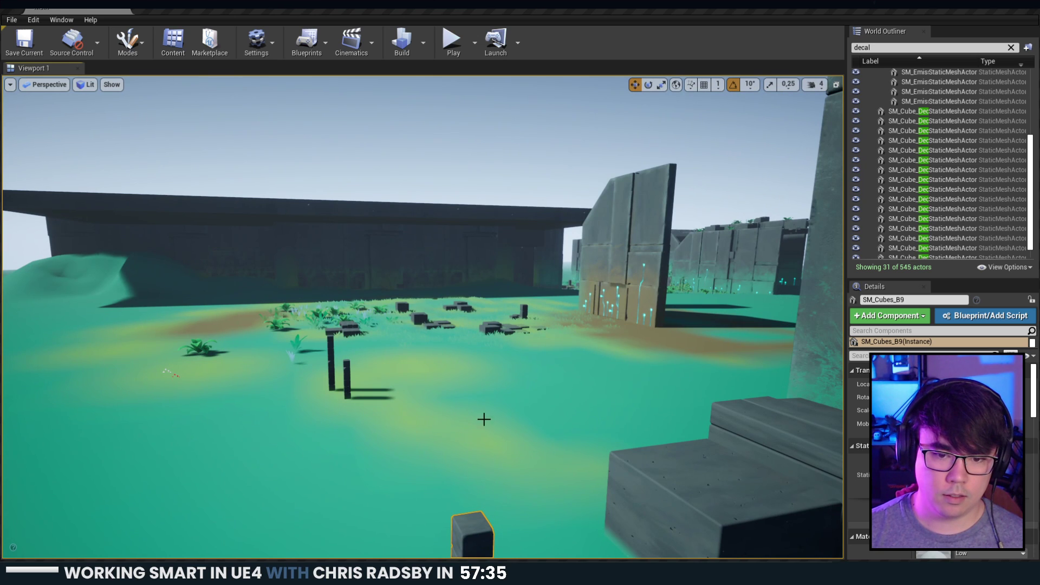
# Duplicate the broad-leaved ground plant SM_Plant_A near the scattered stones.
pyautogui.click(487, 328)
pyautogui.press('e')
pyautogui.moveTo(363, 383); pyautogui.dragTo(362, 383, button='right')
pyautogui.click(362, 383)
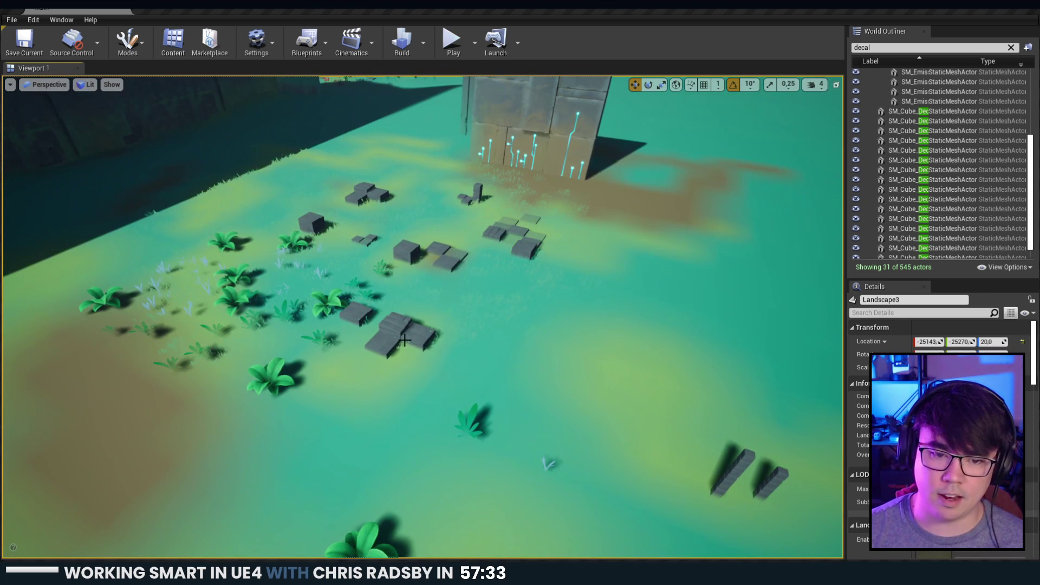
pyautogui.click(407, 337)
pyautogui.click(553, 468)
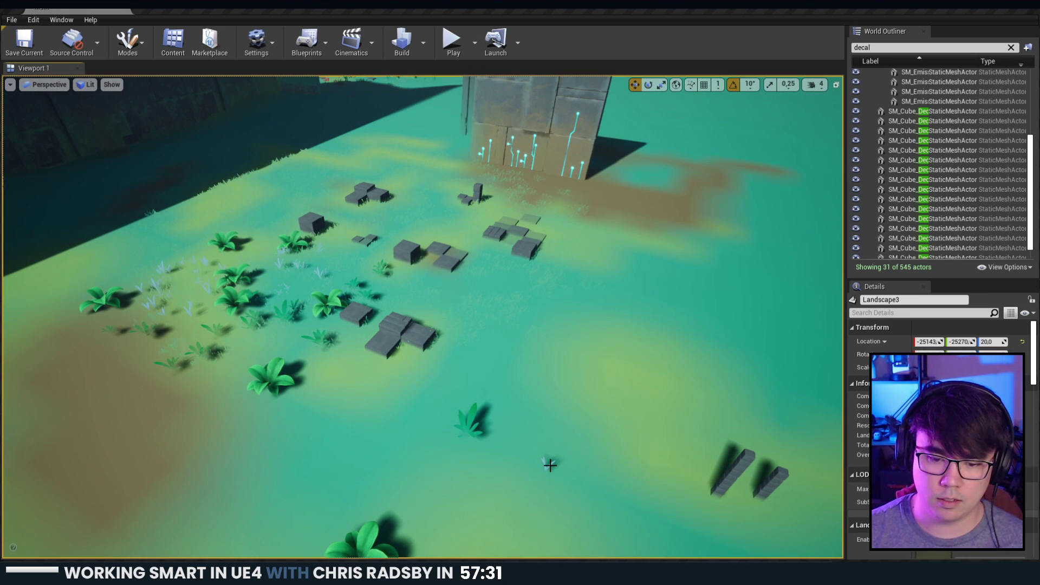
pyautogui.click(549, 467)
pyautogui.click(475, 430)
pyautogui.click(545, 467)
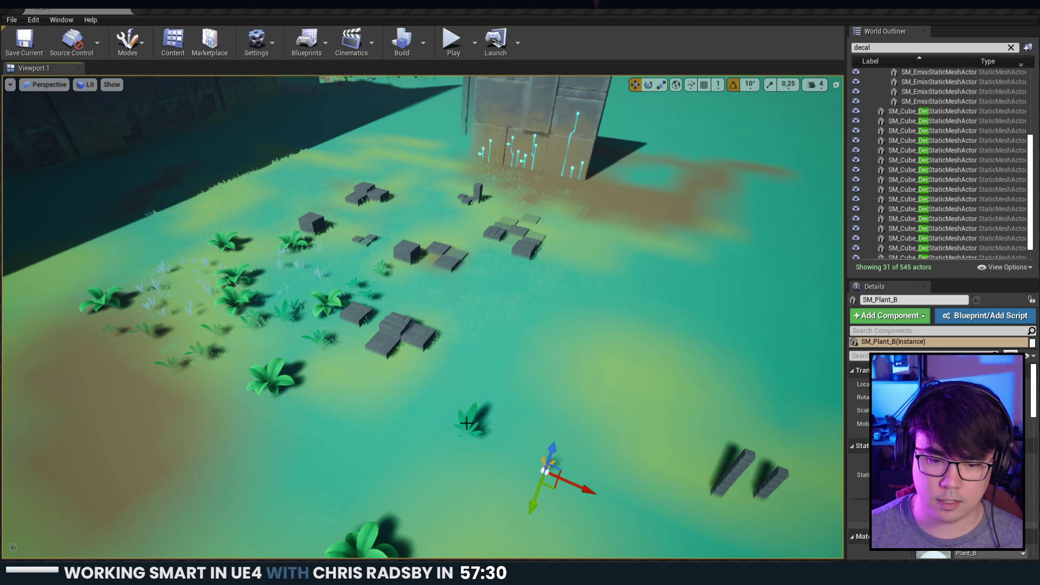
pyautogui.click(474, 431)
pyautogui.keyDown('alt'); pyautogui.moveTo(474, 450); pyautogui.dragTo(545, 453); pyautogui.keyUp('alt')
# Place the plant copy SM_Plant_A2 at the front corner of the enlarged stone blocks.
pyautogui.moveTo(544, 453); pyautogui.dragTo(509, 391, button='right')
pyautogui.press('w')
pyautogui.press('e')
pyautogui.moveTo(480, 534); pyautogui.dragTo(467, 547)
pyautogui.press('w')
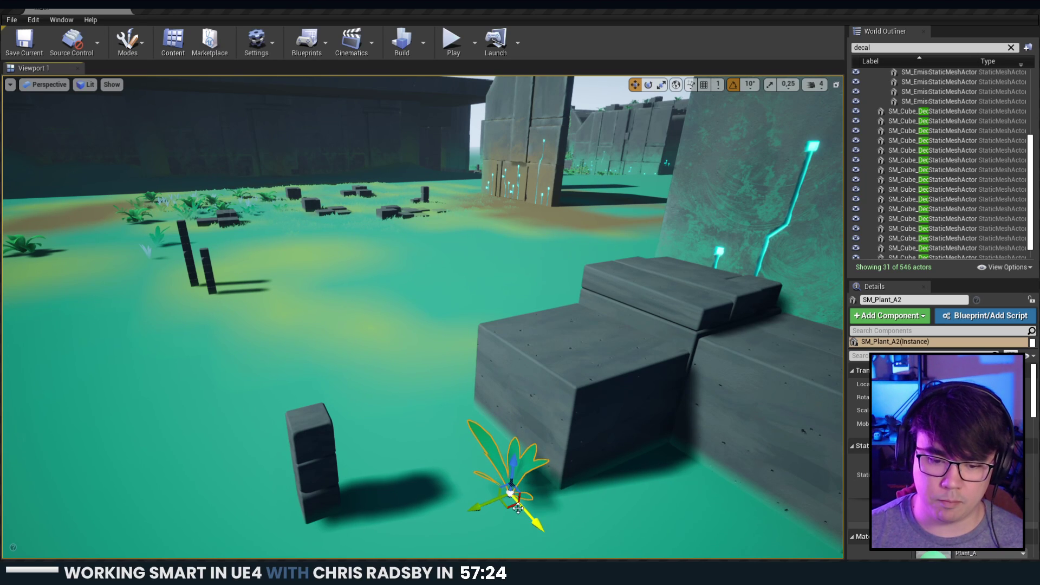
pyautogui.moveTo(511, 506); pyautogui.dragTo(553, 515)
pyautogui.moveTo(421, 494); pyautogui.dragTo(420, 445, button='right')
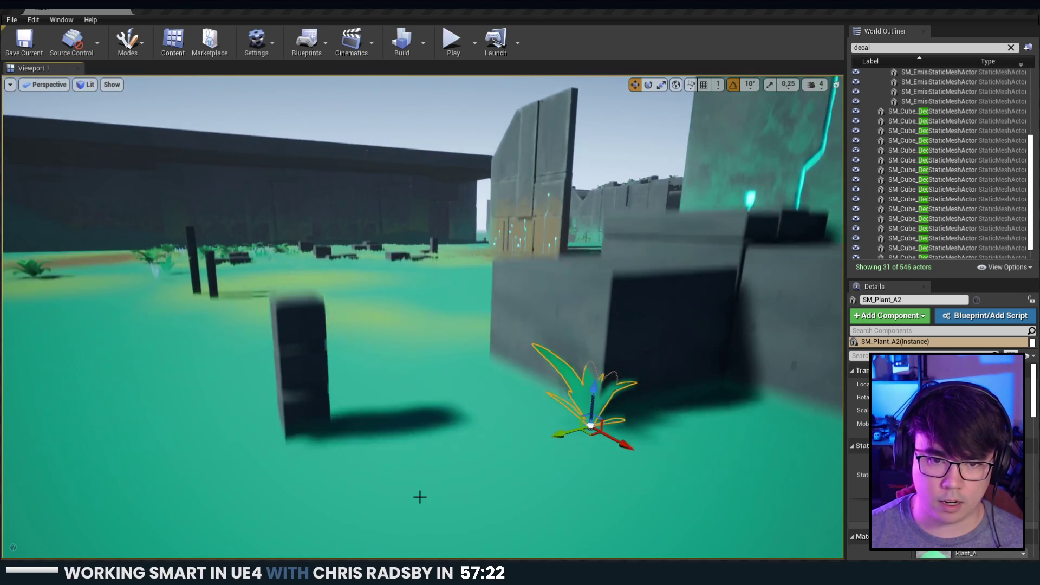
# Examine the wall SM_Wall_Basic_5m7 with the blocks, pillar and plant at its base from near and far.
pyautogui.click(301, 428)
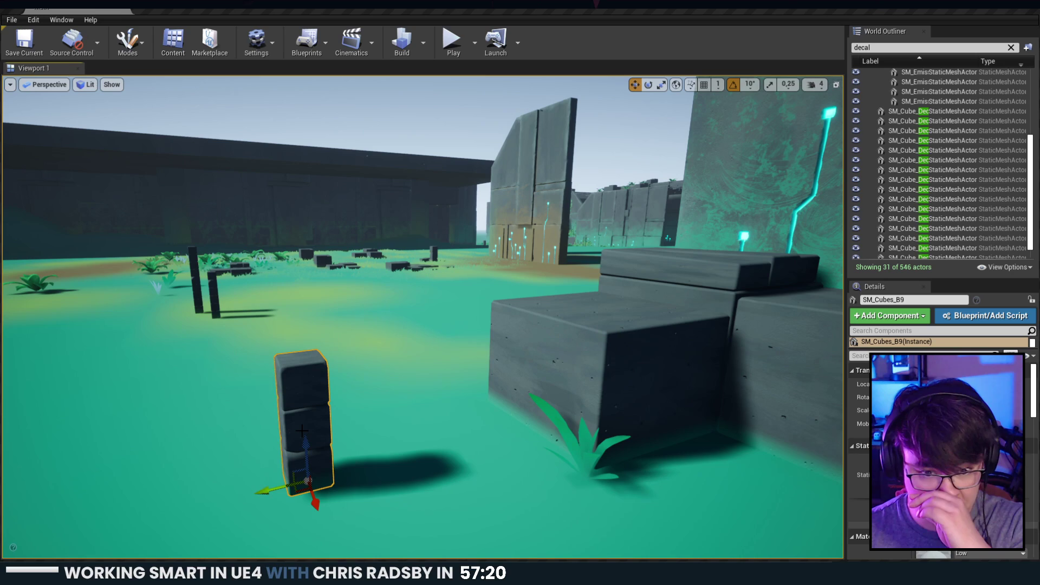
pyautogui.moveTo(377, 400)
pyautogui.mouseDown(button='right')
pyautogui.moveTo(428, 368)
pyautogui.moveTo(422, 379)
pyautogui.moveTo(450, 391)
pyautogui.moveTo(379, 399)
pyautogui.mouseUp(button='right')
pyautogui.press('Escape')
pyautogui.press('s')
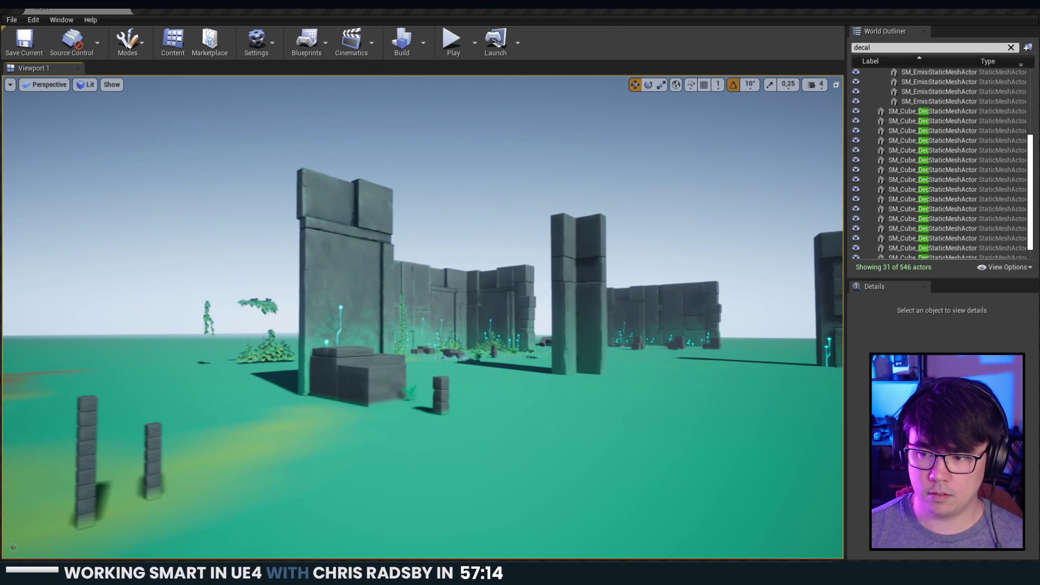
pyautogui.moveTo(365, 358); pyautogui.dragTo(365, 358, button='right')
pyautogui.click(365, 358)
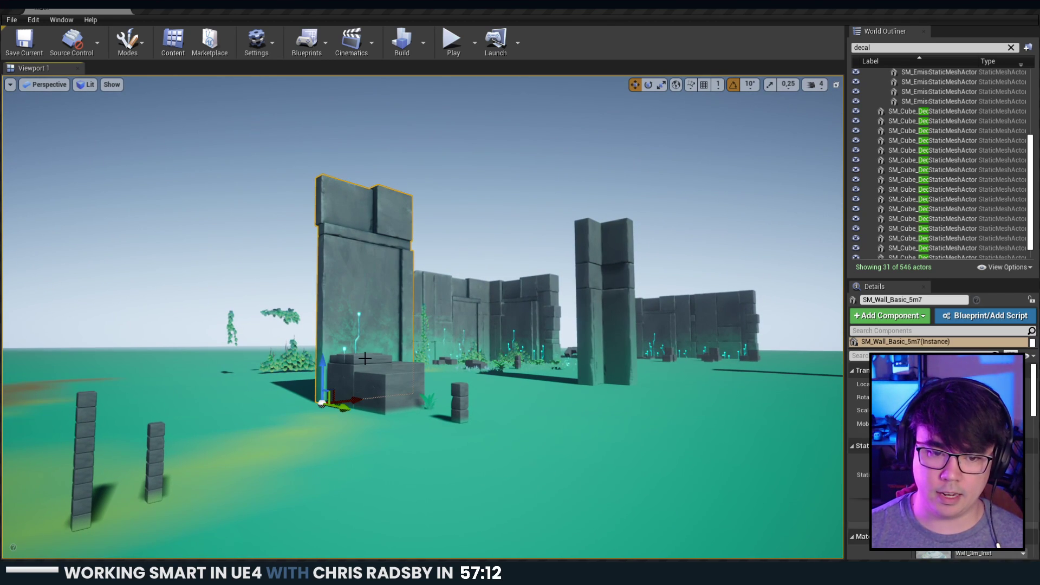
pyautogui.moveTo(425, 215); pyautogui.dragTo(425, 215, button='right')
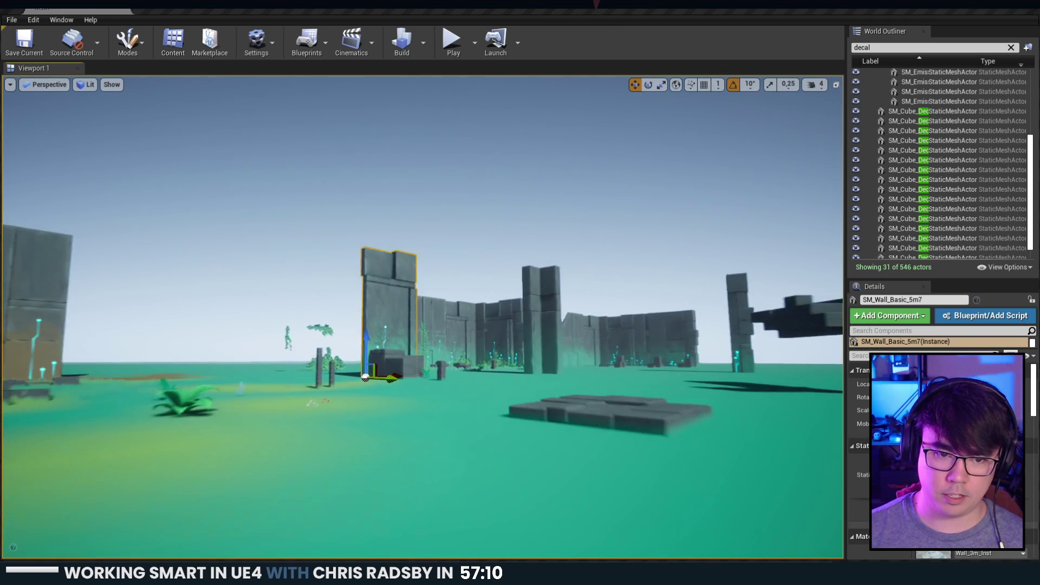
pyautogui.moveTo(408, 317); pyautogui.dragTo(408, 317, button='right')
pyautogui.click(398, 366)
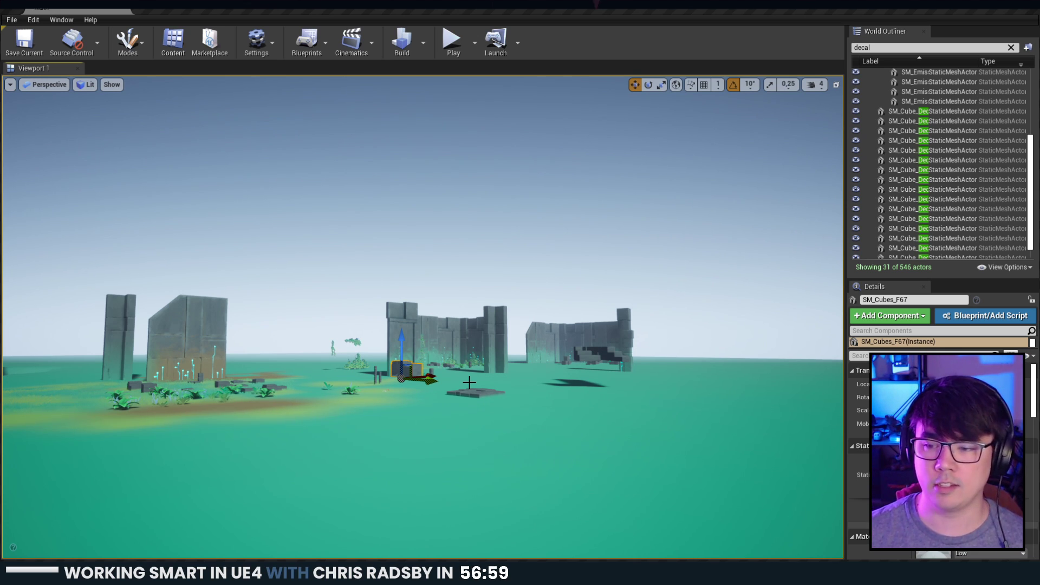
pyautogui.click(457, 310)
pyautogui.moveTo(457, 310); pyautogui.dragTo(456, 333, button='right')
pyautogui.press('w')
pyautogui.click(396, 316)
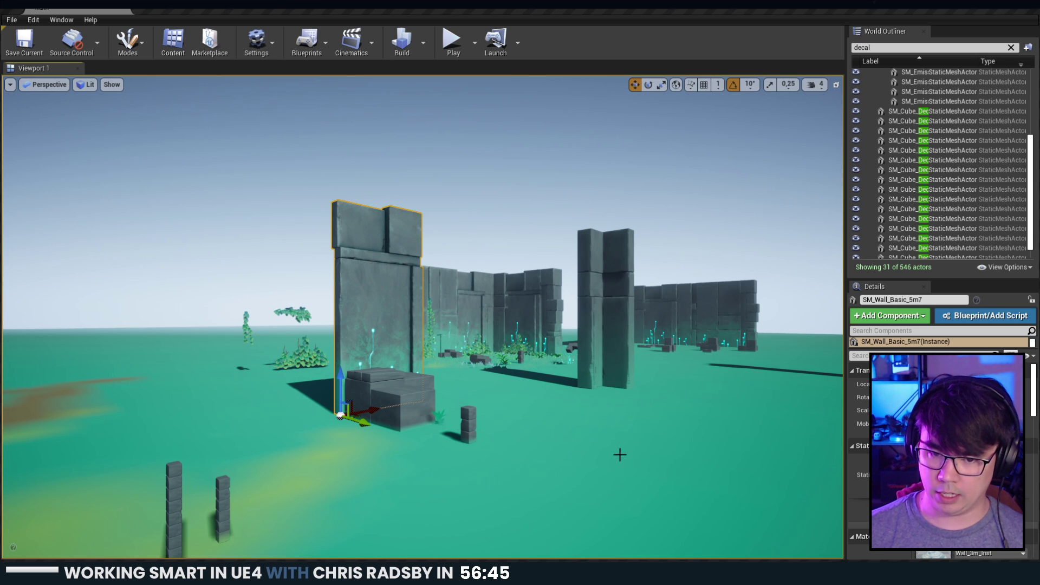
# Compare the silhouettes and spacing of the separate wall groups, pillars and stones across the open terrain.
pyautogui.moveTo(631, 428); pyautogui.dragTo(552, 390, button='right')
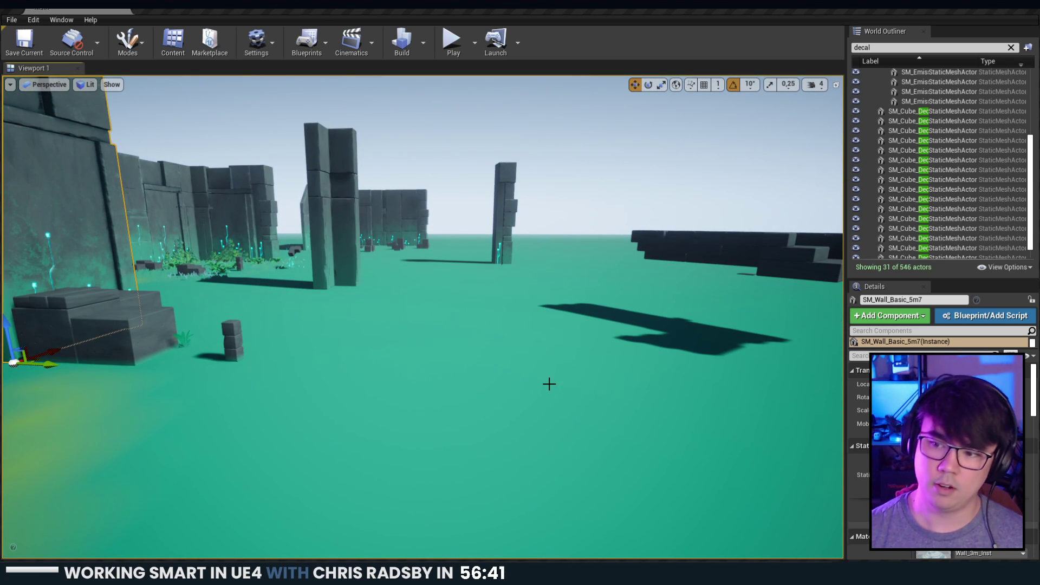
pyautogui.moveTo(487, 400); pyautogui.dragTo(438, 394, button='right')
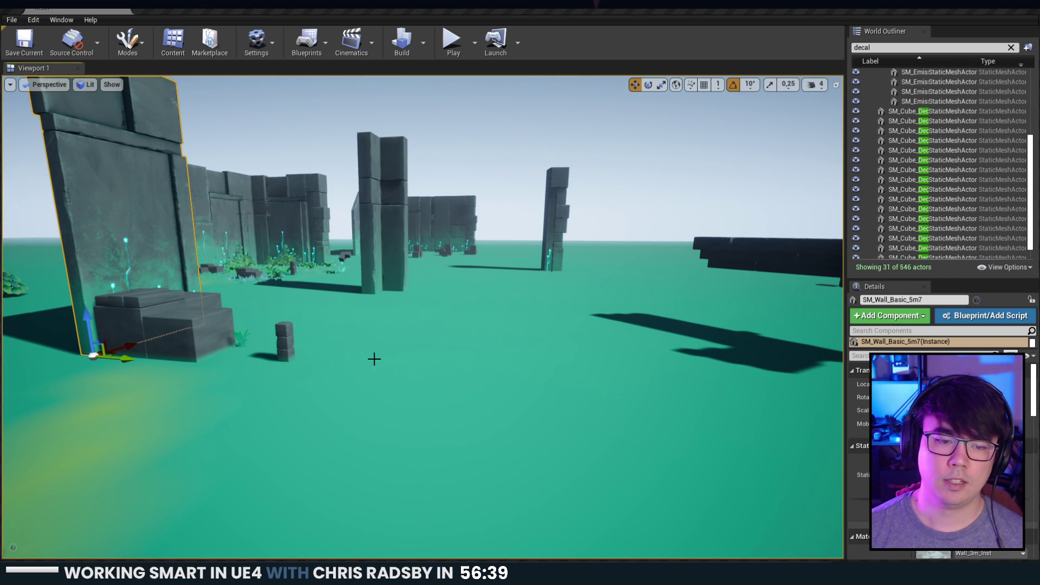
pyautogui.press('s')
pyautogui.moveTo(374, 359); pyautogui.dragTo(306, 323, button='right')
pyautogui.click(435, 204)
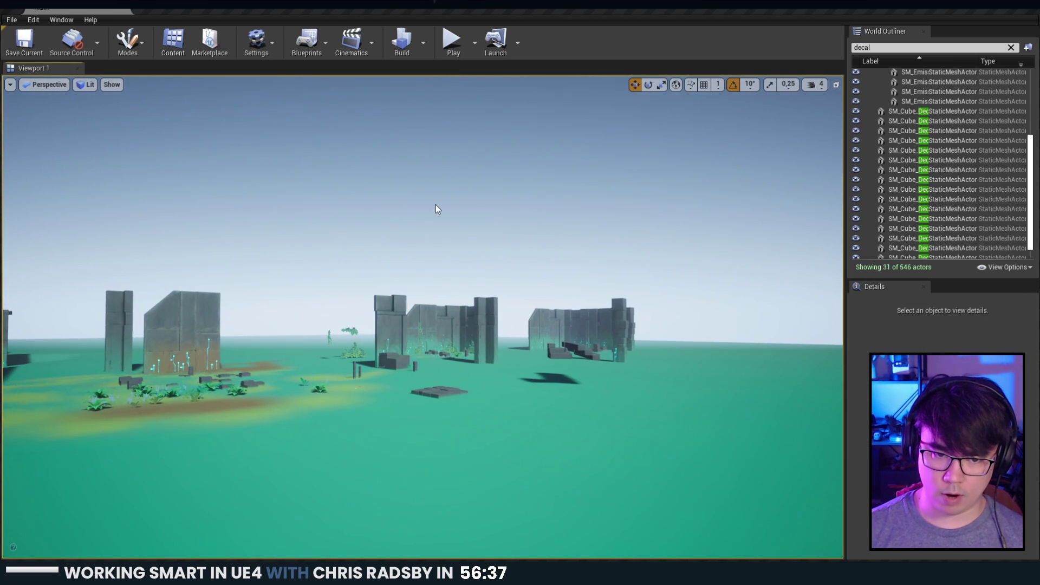
pyautogui.click(399, 326)
pyautogui.click(433, 259)
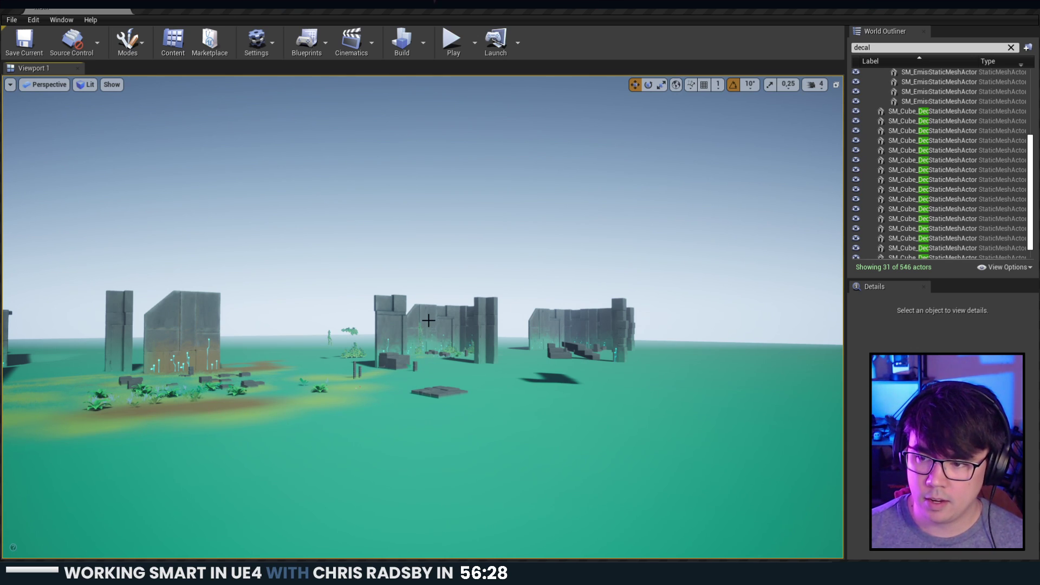
pyautogui.moveTo(428, 319)
pyautogui.mouseDown(button='right')
pyautogui.moveTo(370, 319)
pyautogui.moveTo(418, 319)
pyautogui.mouseUp(button='right')
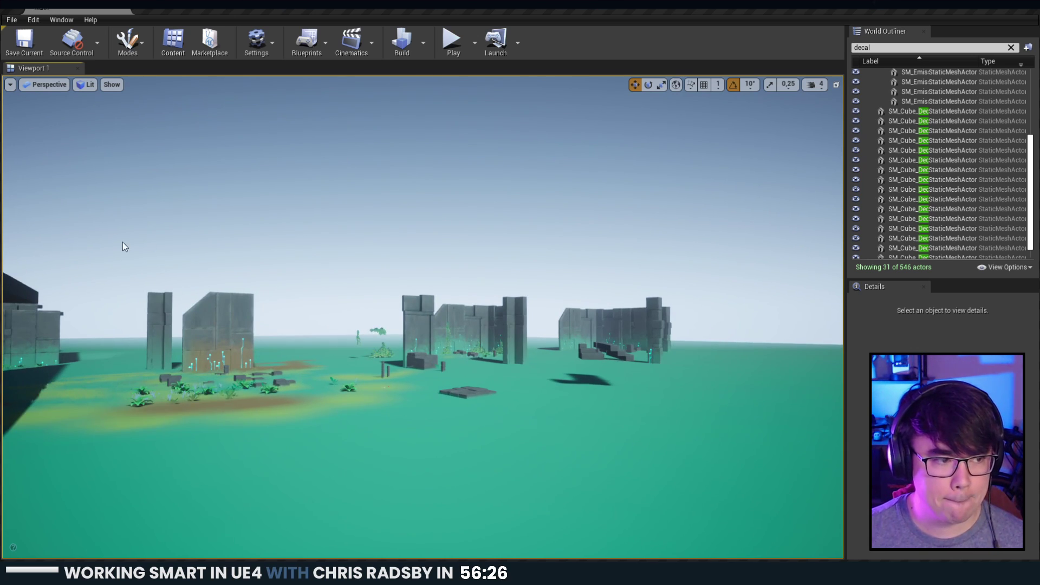
pyautogui.press('w')
pyautogui.moveTo(123, 242); pyautogui.dragTo(123, 242, button='right')
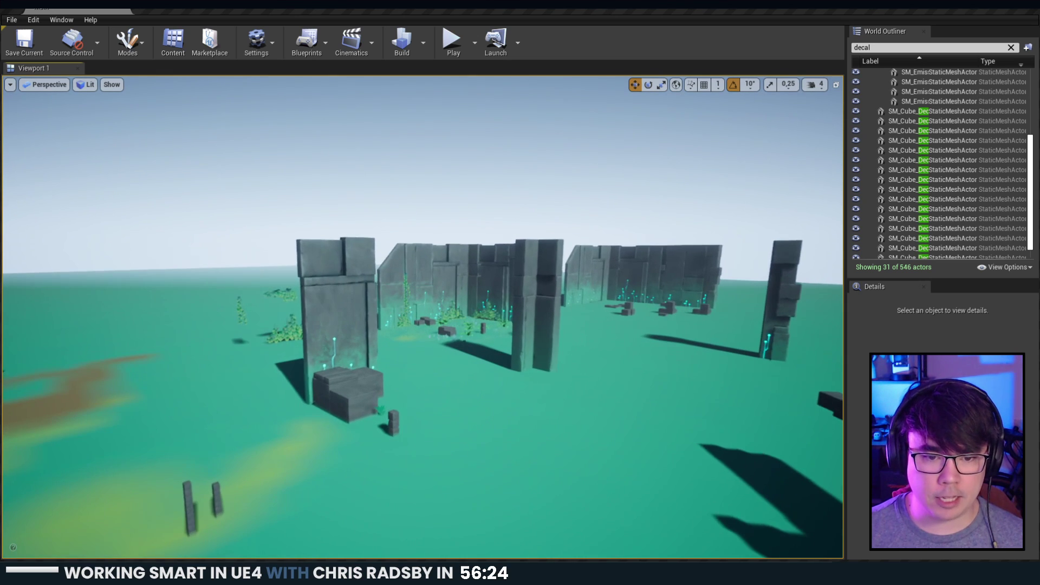
pyautogui.moveTo(433, 236); pyautogui.dragTo(433, 236, button='right')
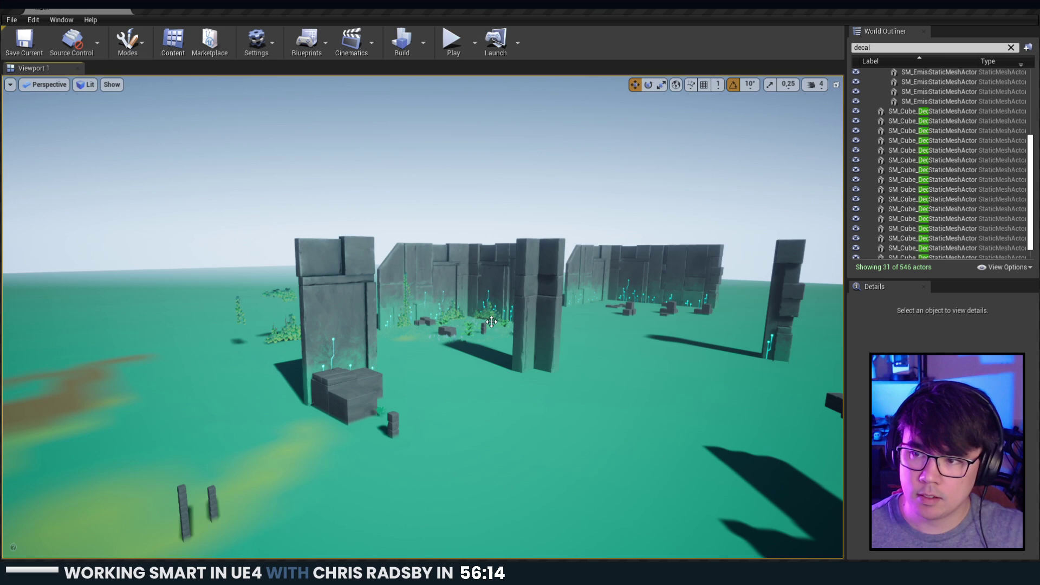
pyautogui.moveTo(491, 322); pyautogui.dragTo(569, 290, button='right')
pyautogui.moveTo(527, 330); pyautogui.dragTo(526, 329, button='right')
pyautogui.press('s')
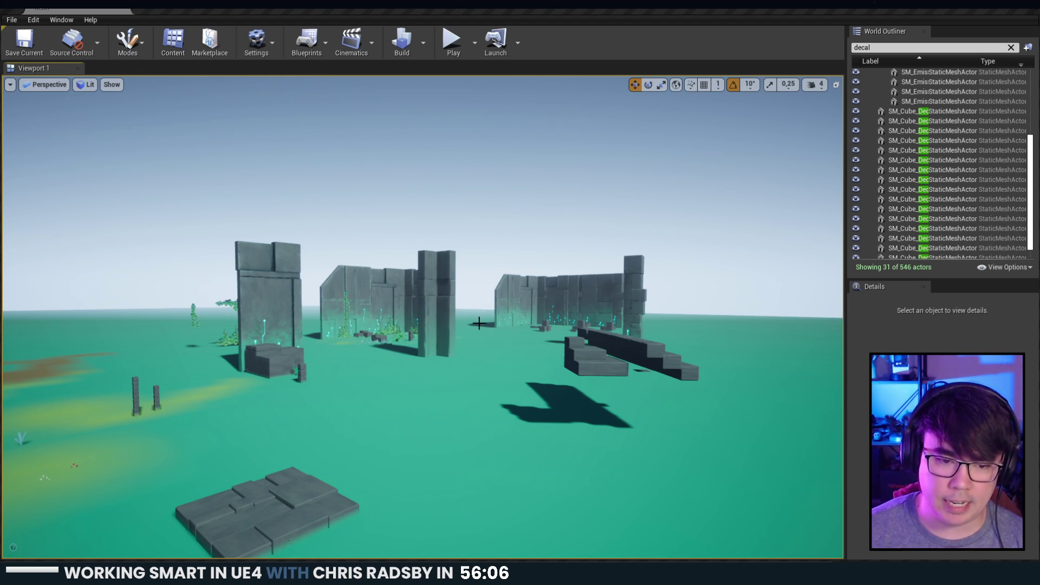
# Duplicate the plant at the stone block's corner and place the copy farther along the block's base.
pyautogui.press('w')
pyautogui.moveTo(480, 323); pyautogui.dragTo(477, 399, button='right')
pyautogui.press('q')
pyautogui.press('s')
pyautogui.press('e')
pyautogui.press('w')
pyautogui.click(472, 364)
pyautogui.press('f')
pyautogui.press('e')
pyautogui.press('w')
pyautogui.press('s')
pyautogui.moveTo(489, 296); pyautogui.dragTo(305, 191)
pyautogui.press('e')
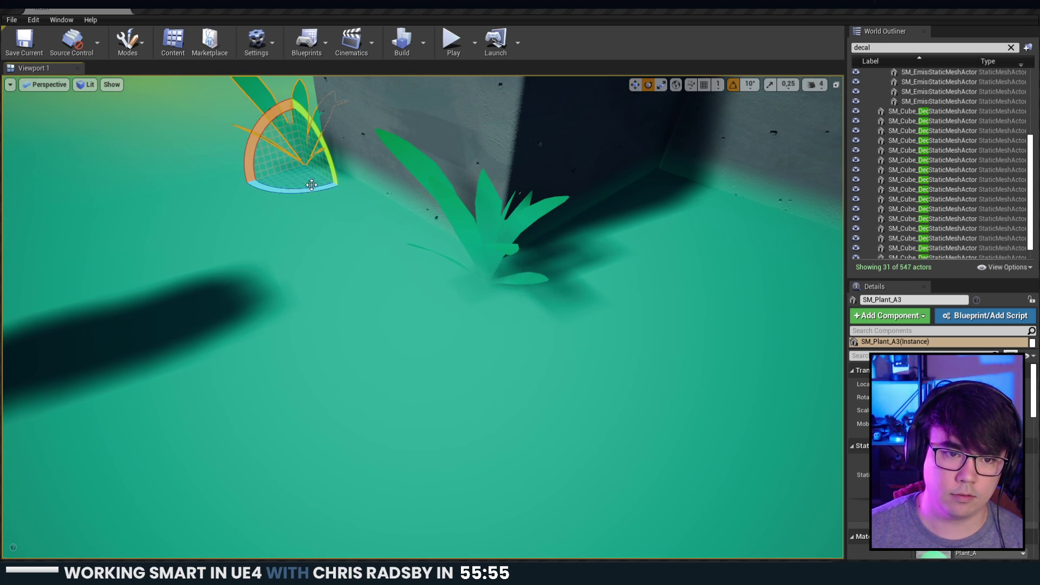
pyautogui.press('w')
pyautogui.moveTo(295, 209)
pyautogui.mouseDown(button='right')
pyautogui.moveTo(216, 209)
pyautogui.moveTo(295, 209)
pyautogui.mouseUp(button='right')
# Duplicate the plant again, rotating the new copy by -60° and placing it in front of the block.
pyautogui.moveTo(314, 206); pyautogui.dragTo(460, 271)
pyautogui.press('w')
pyautogui.press('e')
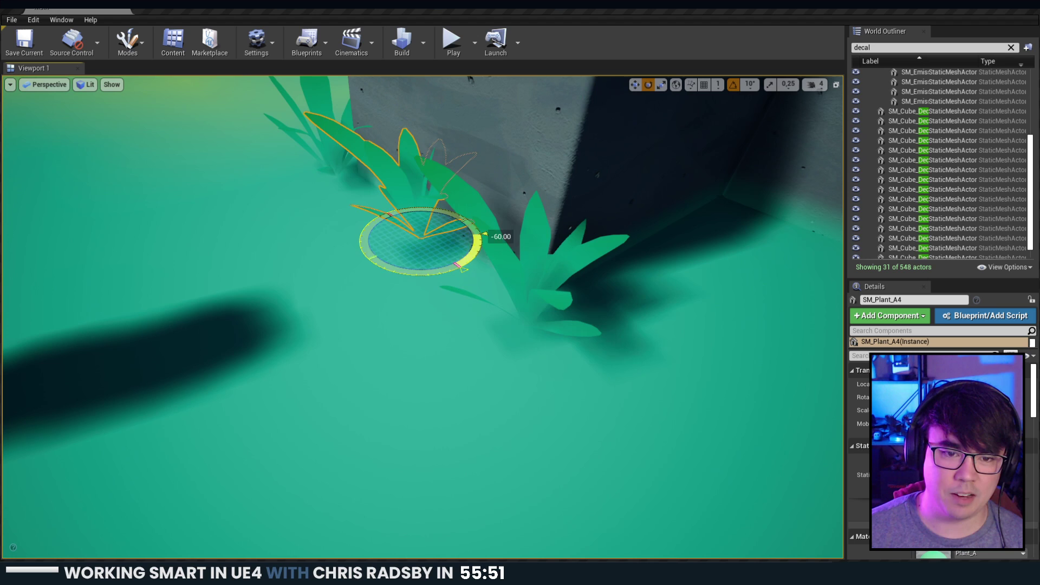
pyautogui.press('w')
pyautogui.moveTo(427, 355); pyautogui.dragTo(466, 374, button='right')
pyautogui.press('e')
pyautogui.moveTo(360, 229); pyautogui.dragTo(254, 271)
pyautogui.press('r')
pyautogui.press('Escape')
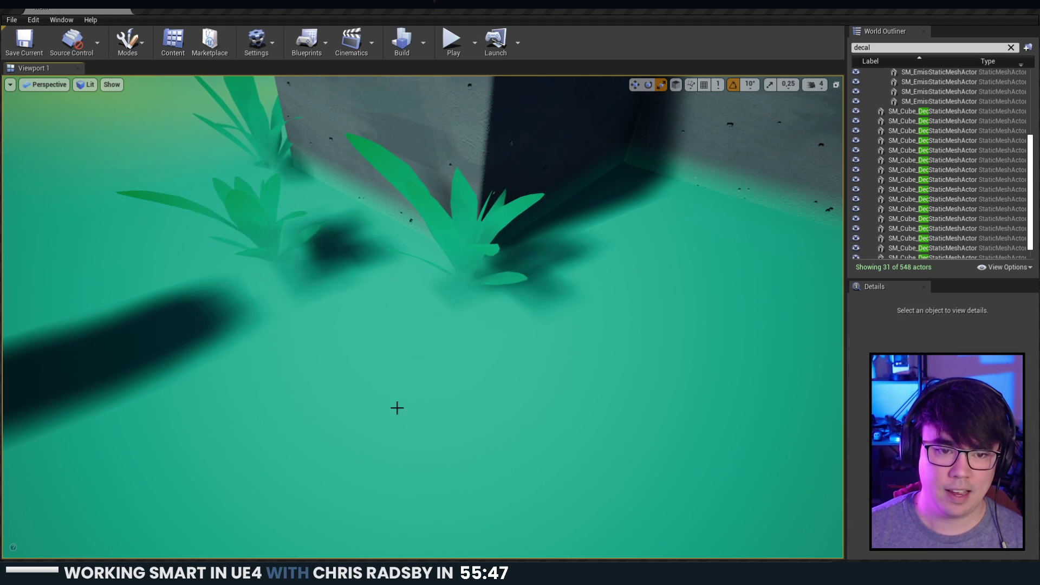
# Review the wall, block and plant arrangement from ground level and look back over the ivy-covered courtyard.
pyautogui.press('s')
pyautogui.moveTo(397, 409); pyautogui.dragTo(427, 406, button='right')
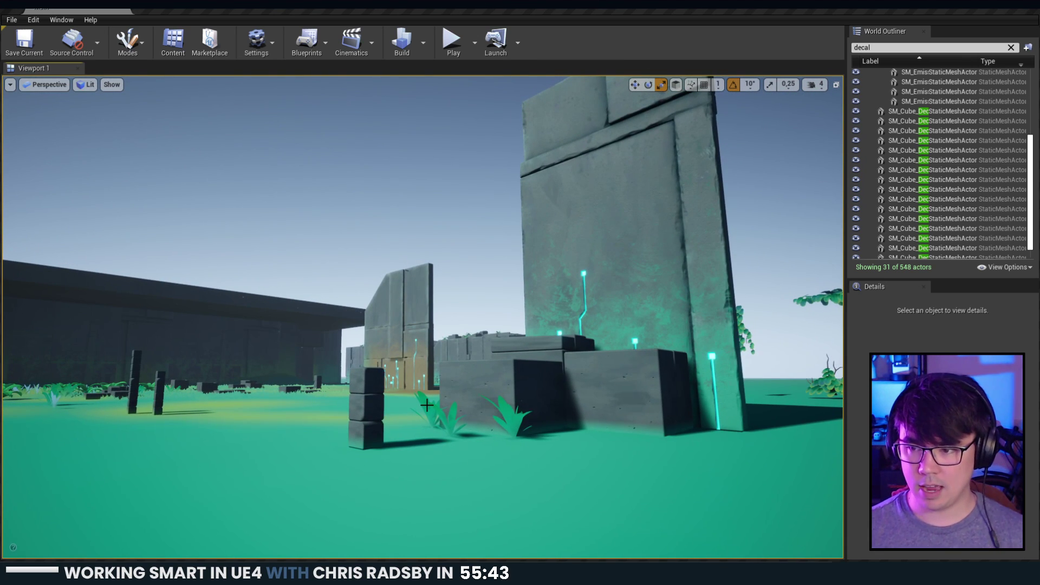
pyautogui.moveTo(427, 406); pyautogui.dragTo(442, 366, button='right')
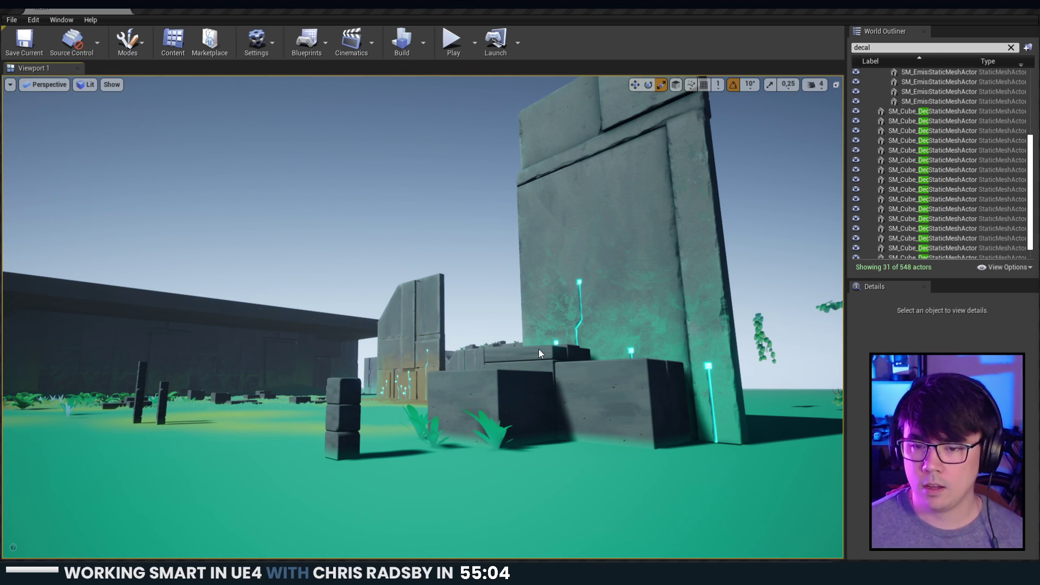
pyautogui.click(651, 325)
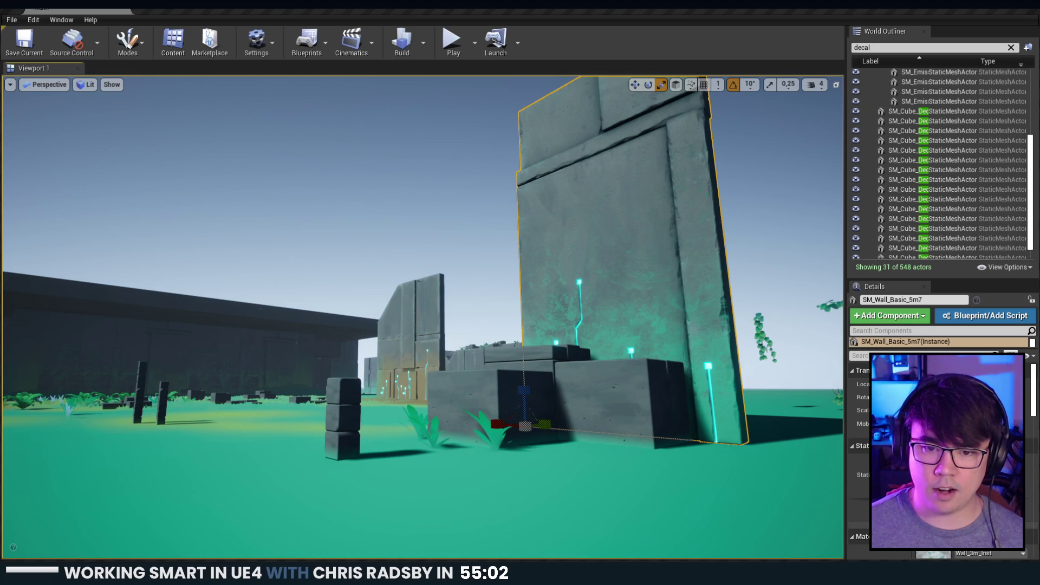
pyautogui.press('Escape')
pyautogui.moveTo(650, 325); pyautogui.dragTo(599, 375, button='right')
pyautogui.press('a')
pyautogui.press('w')
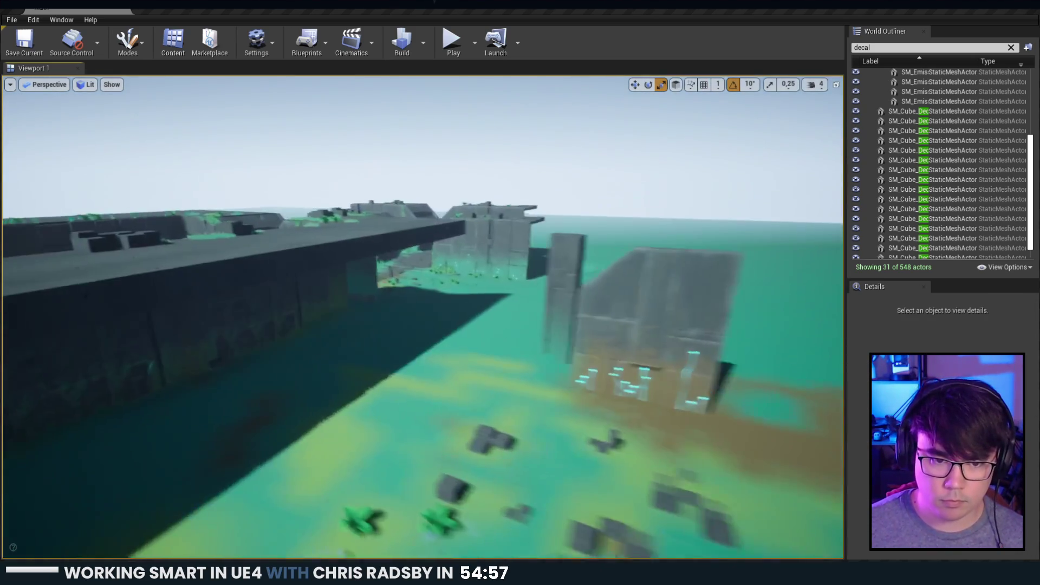
pyautogui.moveTo(385, 336); pyautogui.dragTo(469, 339, button='right')
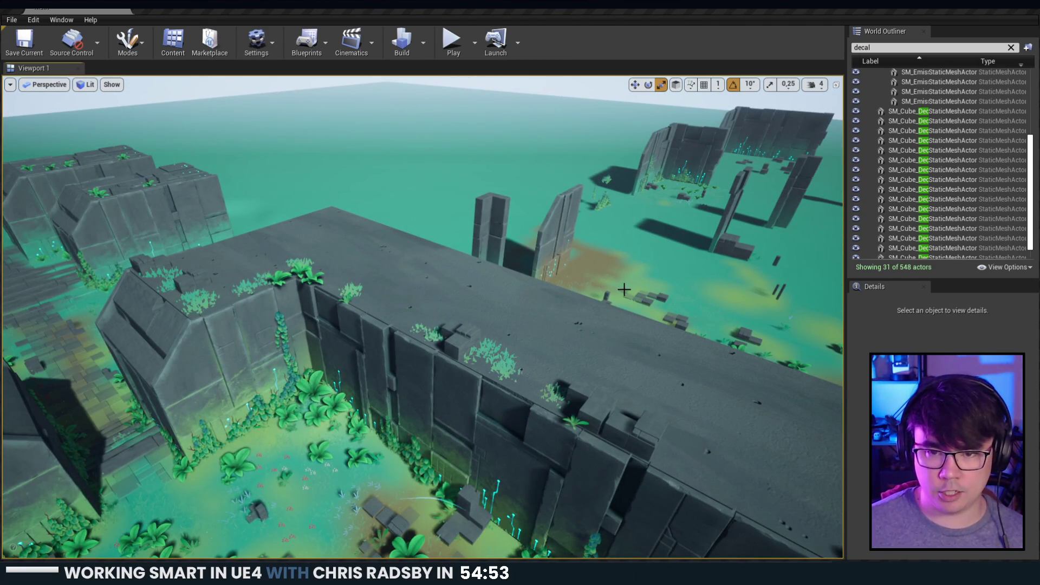
# Select all the small stone pieces in front of the corner wall group and move them together to open ground away from the walls.
pyautogui.moveTo(624, 290); pyautogui.dragTo(611, 285, button='right')
pyautogui.press('d')
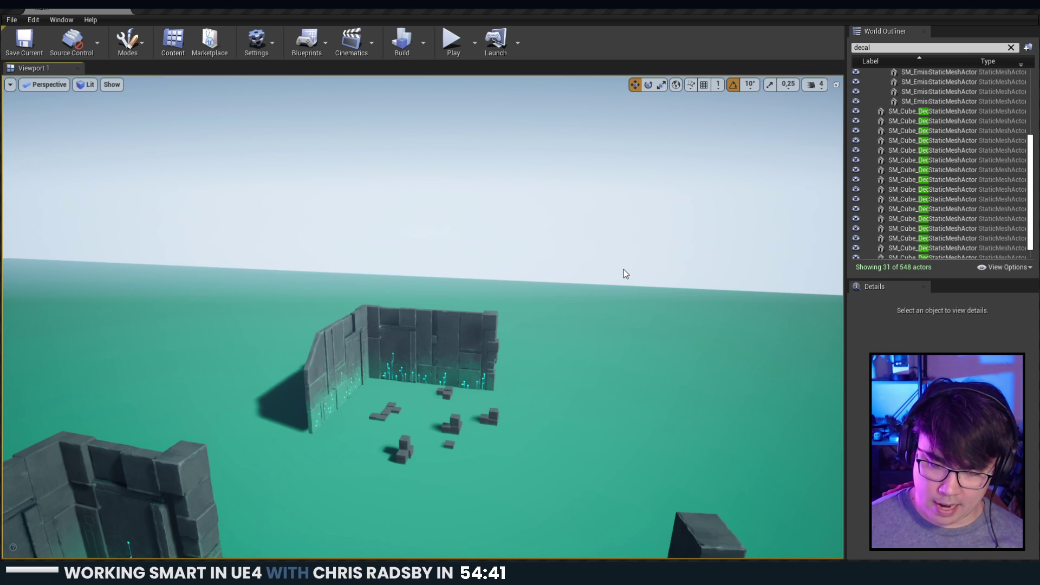
pyautogui.moveTo(591, 268); pyautogui.dragTo(592, 285, button='right')
pyautogui.click(460, 356)
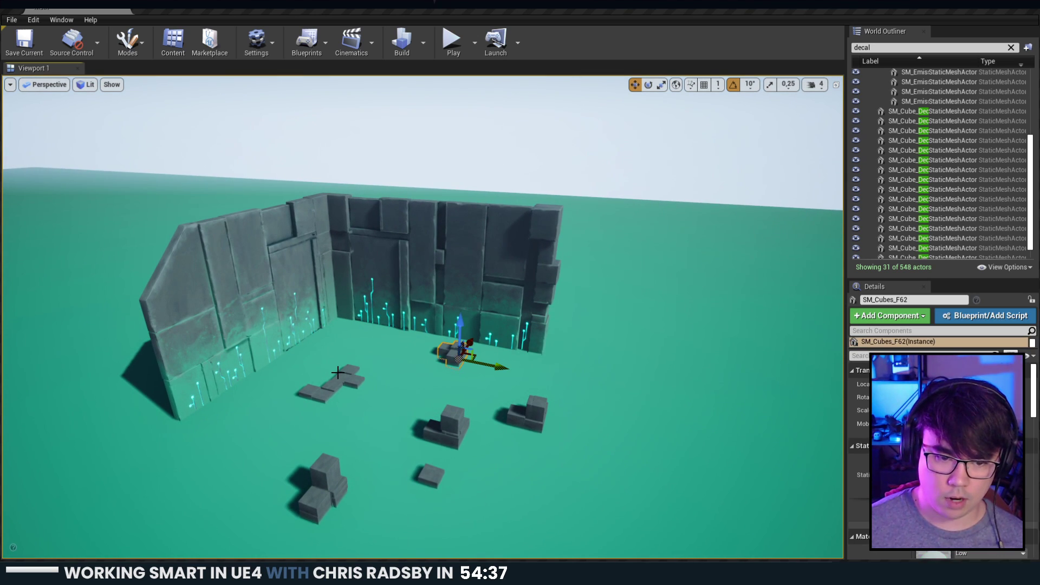
pyautogui.keyDown('ctrl'); pyautogui.click(339, 374); pyautogui.keyUp('ctrl')
pyautogui.keyDown('ctrl'); pyautogui.click(351, 377); pyautogui.keyUp('ctrl')
pyautogui.keyDown('ctrl'); pyautogui.click(447, 431); pyautogui.keyUp('ctrl')
pyautogui.keyDown('ctrl'); pyautogui.click(431, 477); pyautogui.keyUp('ctrl')
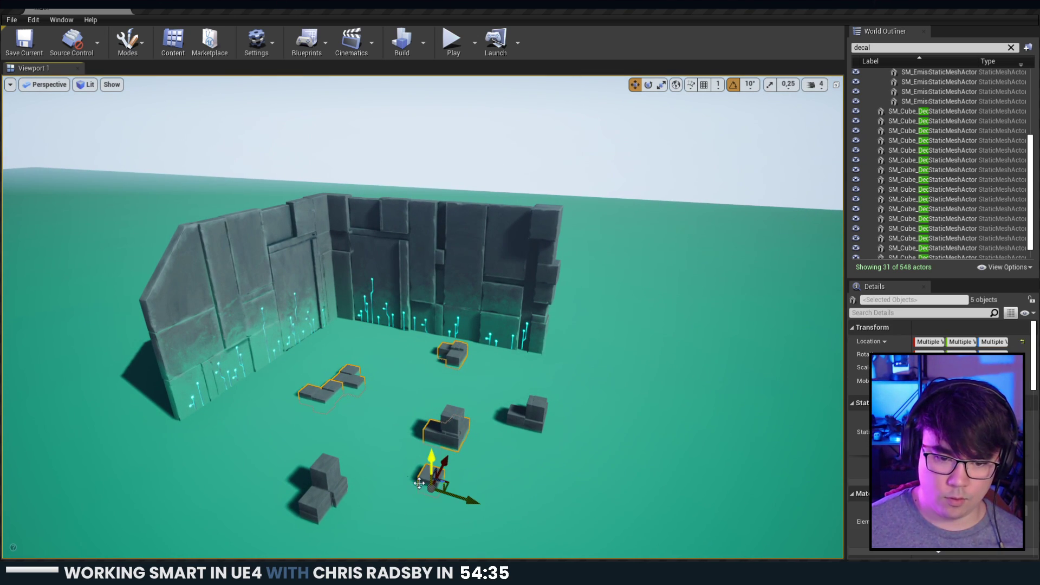
pyautogui.keyDown('ctrl'); pyautogui.click(324, 481); pyautogui.keyUp('ctrl')
pyautogui.keyDown('ctrl'); pyautogui.click(452, 417); pyautogui.keyUp('ctrl')
pyautogui.keyDown('ctrl'); pyautogui.click(534, 407); pyautogui.keyUp('ctrl')
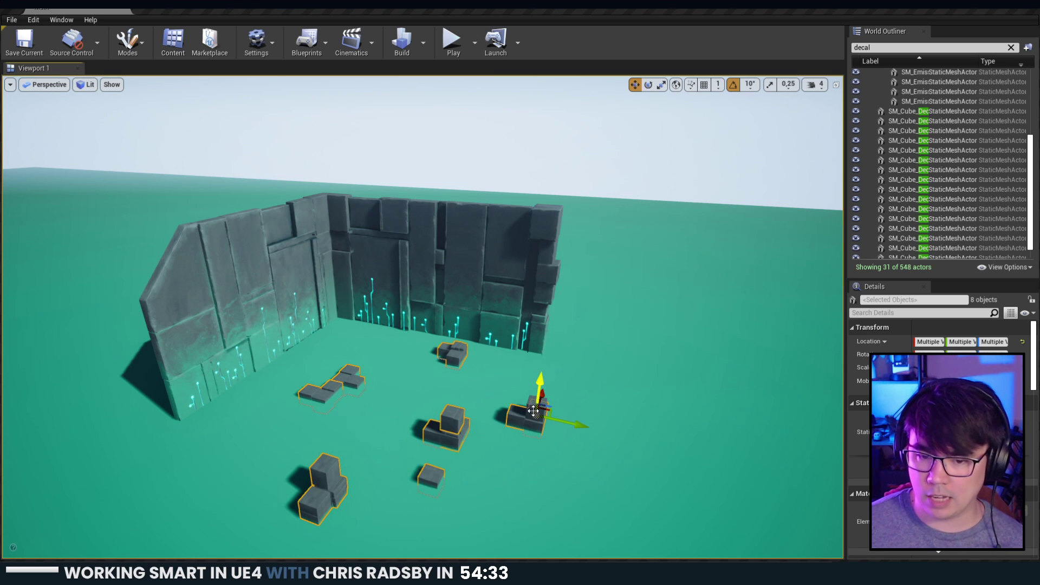
pyautogui.keyDown('ctrl'); pyautogui.click(534, 405); pyautogui.keyUp('ctrl')
pyautogui.moveTo(568, 410); pyautogui.dragTo(477, 455, button='right')
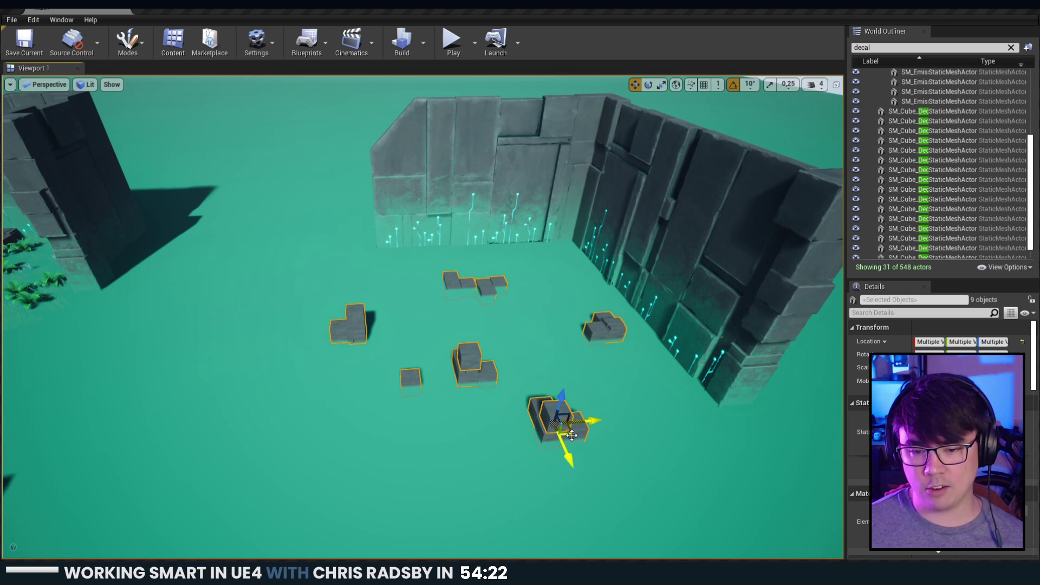
pyautogui.moveTo(564, 422); pyautogui.dragTo(154, 522)
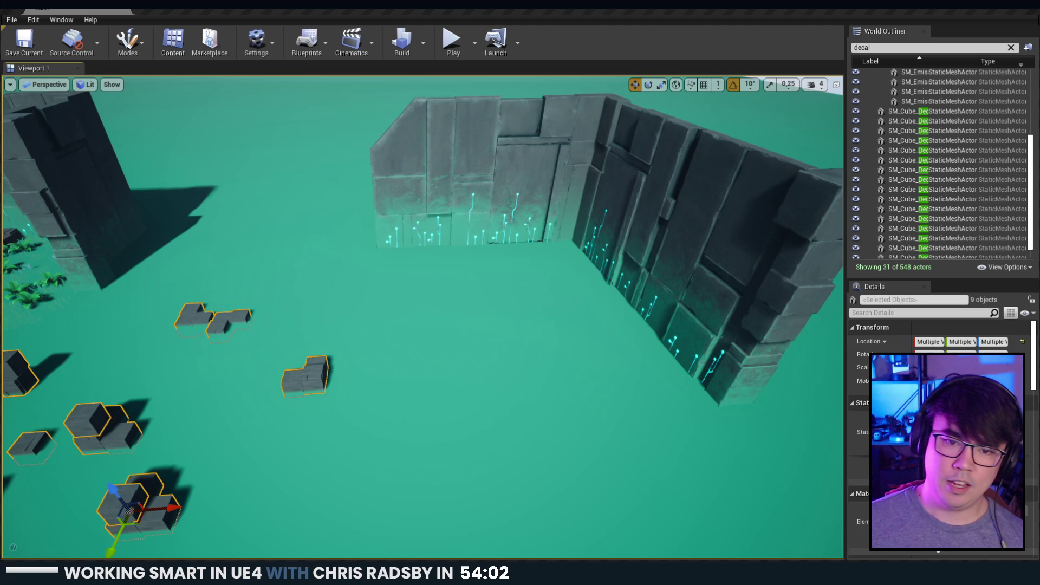
# Select the six wall pieces of the corner group and lower them together until most of their height is below ground.
pyautogui.click(496, 218)
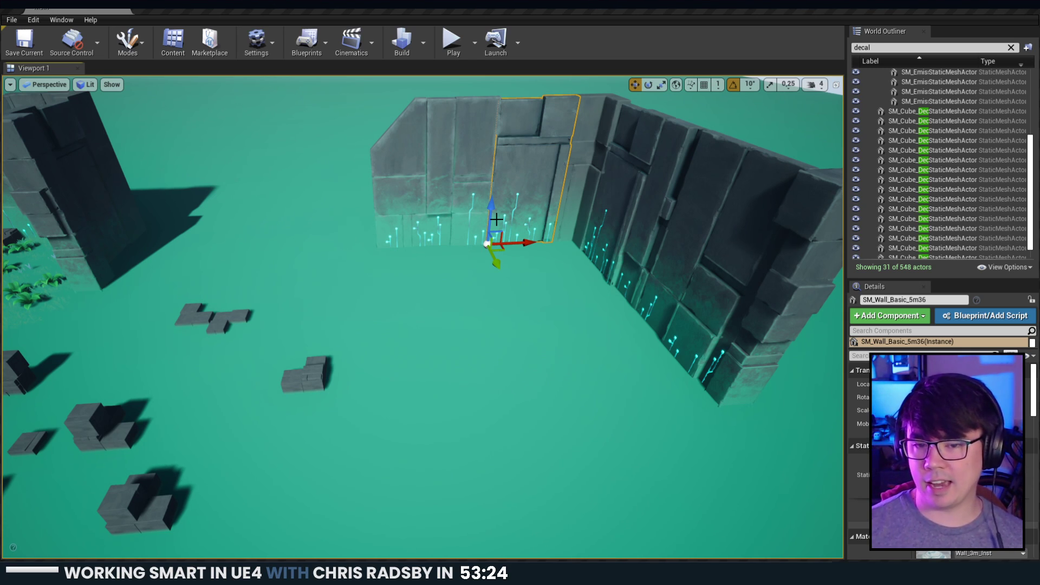
pyautogui.keyDown('ctrl'); pyautogui.click(455, 146); pyautogui.keyUp('ctrl')
pyautogui.keyDown('ctrl'); pyautogui.click(578, 153); pyautogui.keyUp('ctrl')
pyautogui.keyDown('ctrl'); pyautogui.click(629, 169); pyautogui.keyUp('ctrl')
pyautogui.keyDown('ctrl'); pyautogui.click(726, 179); pyautogui.keyUp('ctrl')
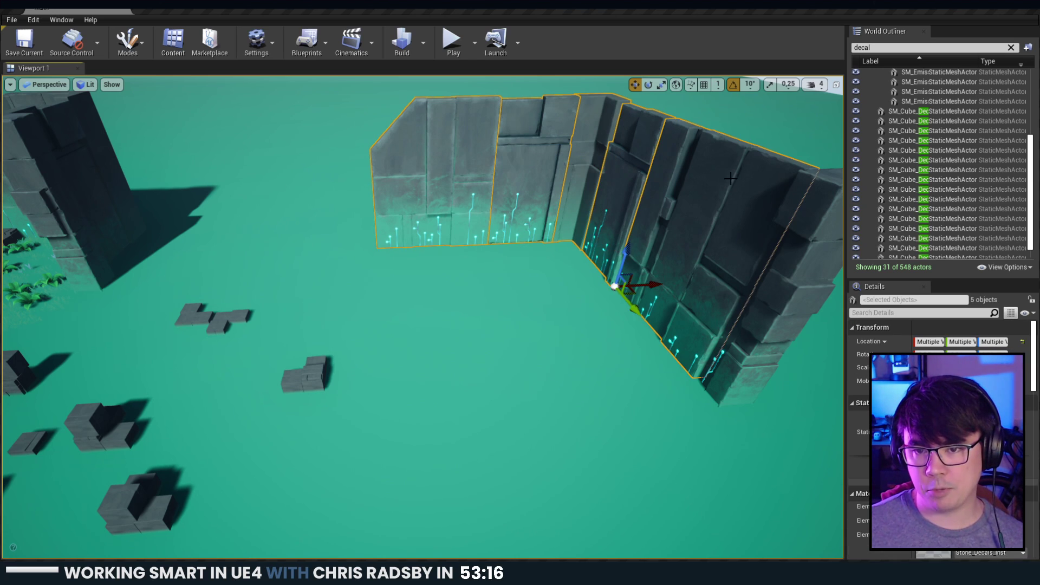
pyautogui.keyDown('ctrl'); pyautogui.click(718, 400); pyautogui.keyUp('ctrl')
pyautogui.moveTo(724, 380); pyautogui.dragTo(668, 493)
# Examine each piece of the sunken wall run in turn, from the sloped edge piece to the outside corner.
pyautogui.click(553, 343)
pyautogui.moveTo(666, 252); pyautogui.dragTo(699, 244, button='right')
pyautogui.click(466, 223)
pyautogui.click(381, 241)
pyautogui.click(323, 253)
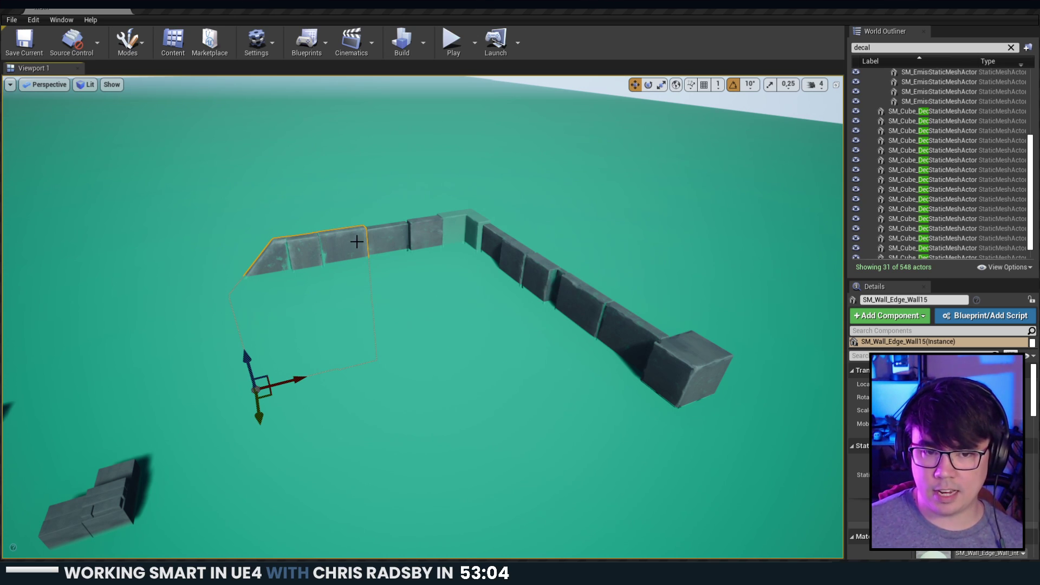
pyautogui.click(404, 238)
pyautogui.click(465, 231)
pyautogui.click(517, 257)
pyautogui.click(593, 315)
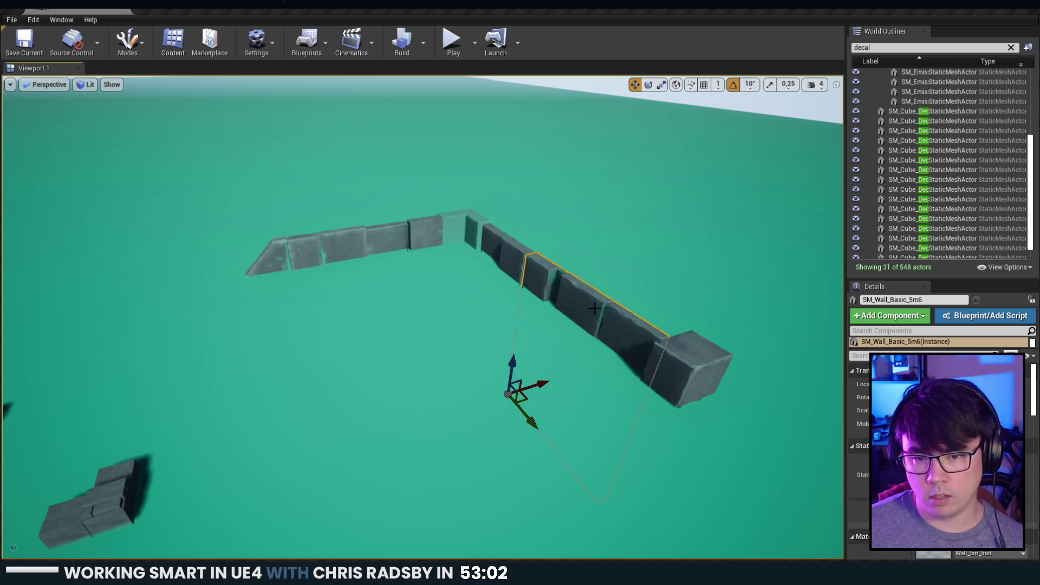
pyautogui.click(717, 368)
pyautogui.moveTo(717, 368); pyautogui.dragTo(739, 306, button='right')
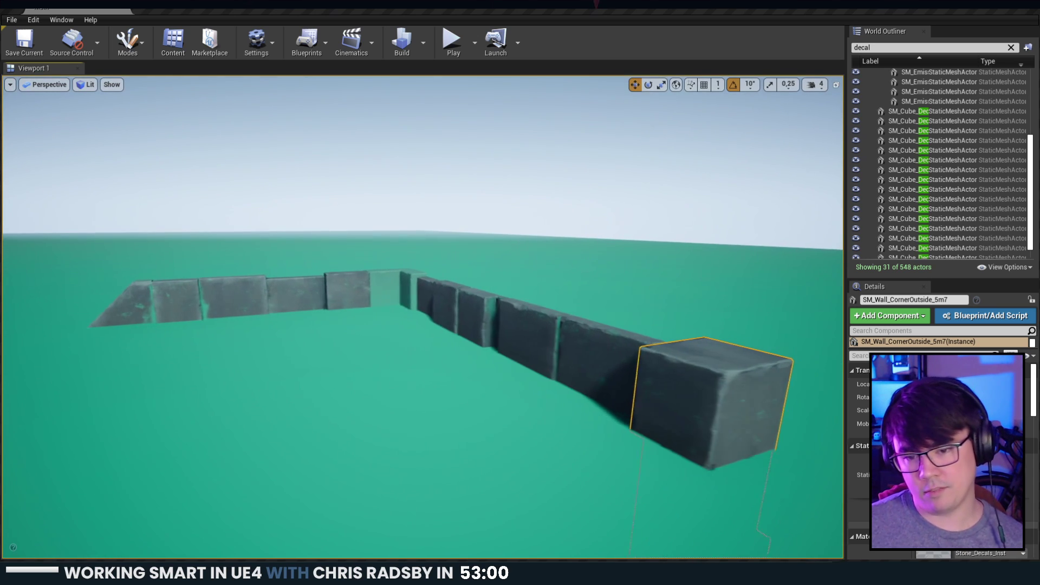
pyautogui.moveTo(627, 338); pyautogui.dragTo(628, 338, button='right')
pyautogui.moveTo(576, 288); pyautogui.dragTo(567, 368, button='right')
pyautogui.press('Escape')
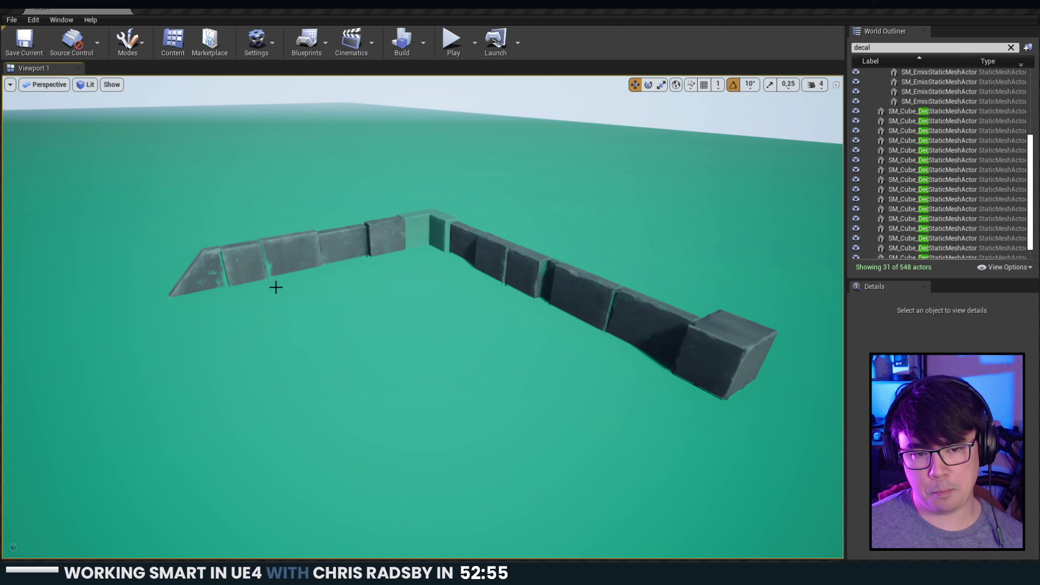
# Compare the exposed tops of the sunken inside corner, edge, straight and outside corner pieces from a lower viewpoint.
pyautogui.click(379, 240)
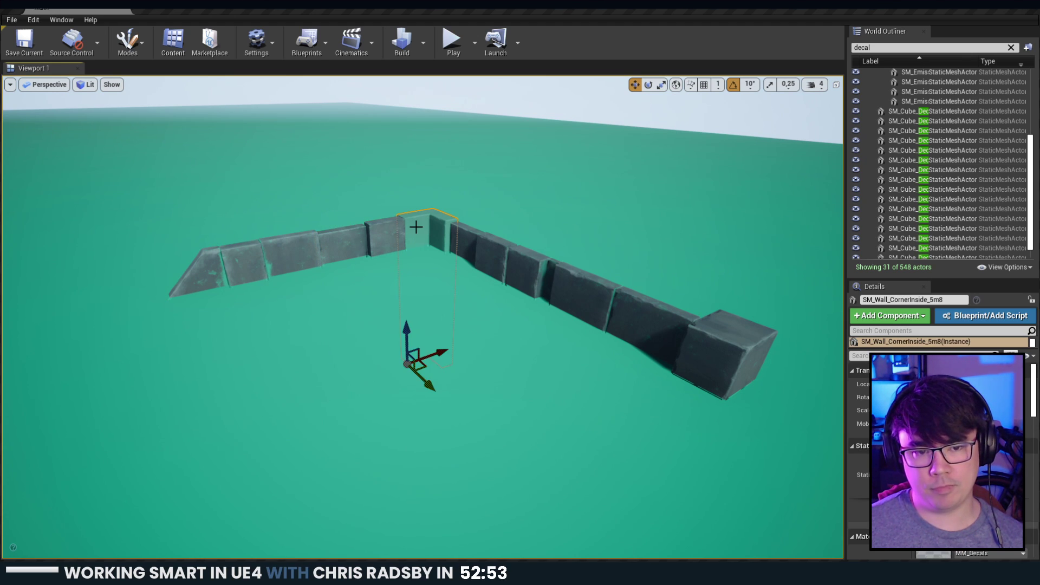
pyautogui.click(281, 256)
pyautogui.press('q')
pyautogui.moveTo(200, 343); pyautogui.dragTo(200, 297, button='right')
pyautogui.press('e')
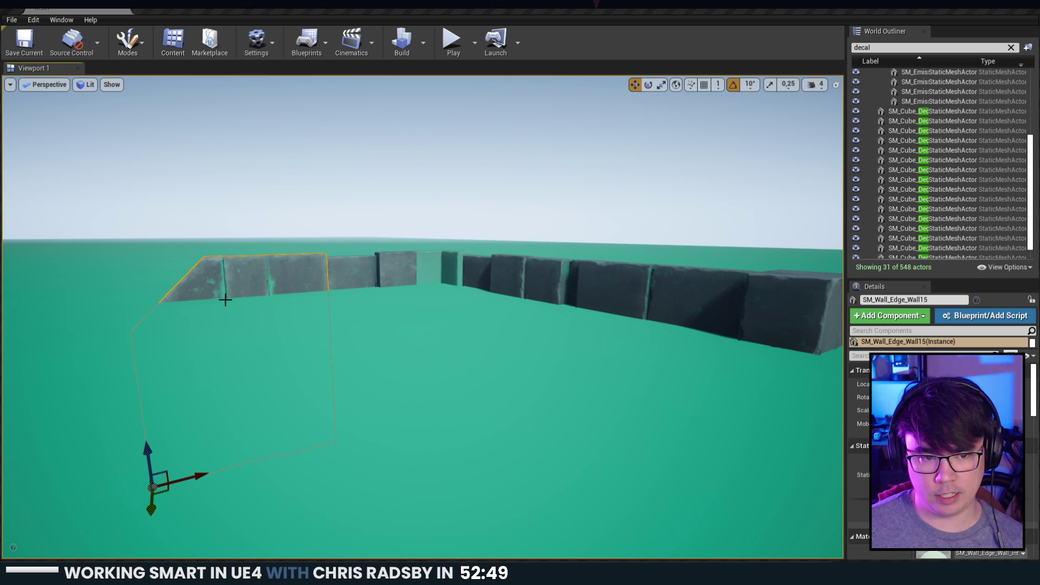
pyautogui.press('e')
pyautogui.moveTo(314, 289); pyautogui.dragTo(314, 288, button='right')
pyautogui.press('q')
pyautogui.press('e')
pyautogui.click(336, 279)
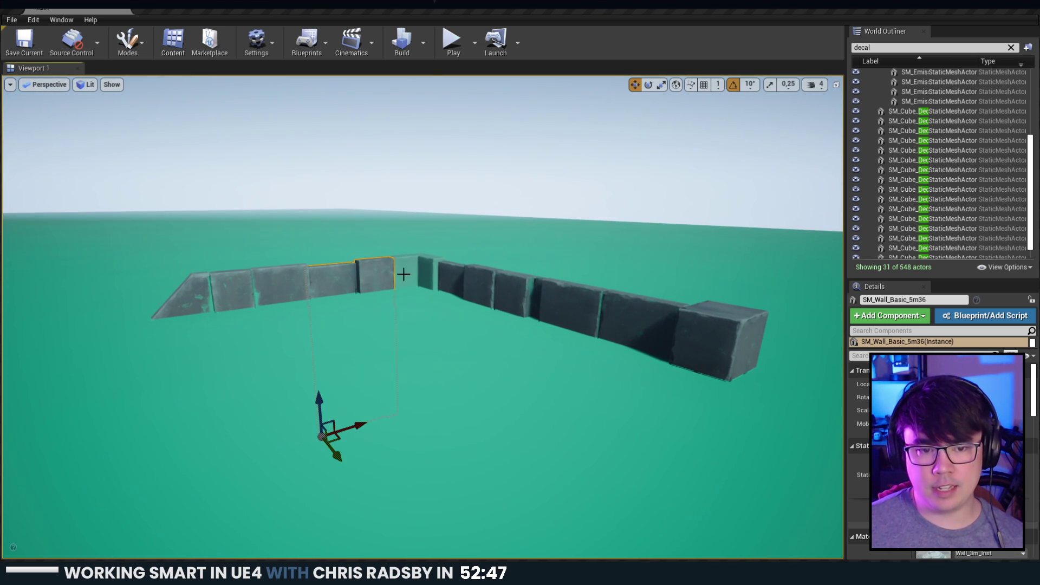
pyautogui.click(412, 271)
pyautogui.click(541, 299)
pyautogui.click(722, 320)
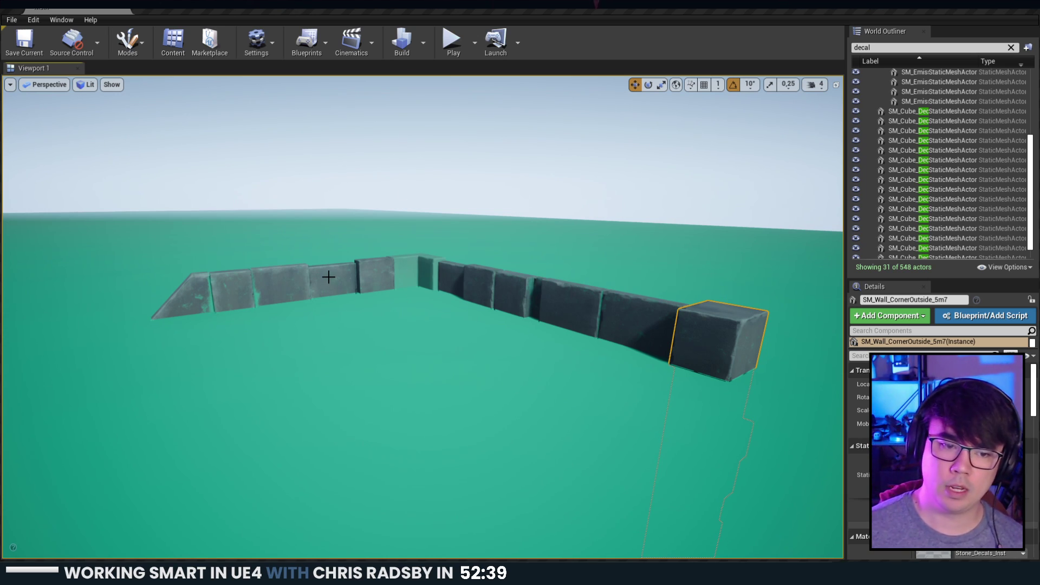
# Undo the lowering of the six wall pieces and clear the selection.
pyautogui.click(475, 246)
pyautogui.hotkey('ctrl', 'z')
pyautogui.hotkey('ctrl', 'z')
pyautogui.hotkey('ctrl', 'z')
pyautogui.hotkey('ctrl', 'z')
pyautogui.hotkey('ctrl', 'z')
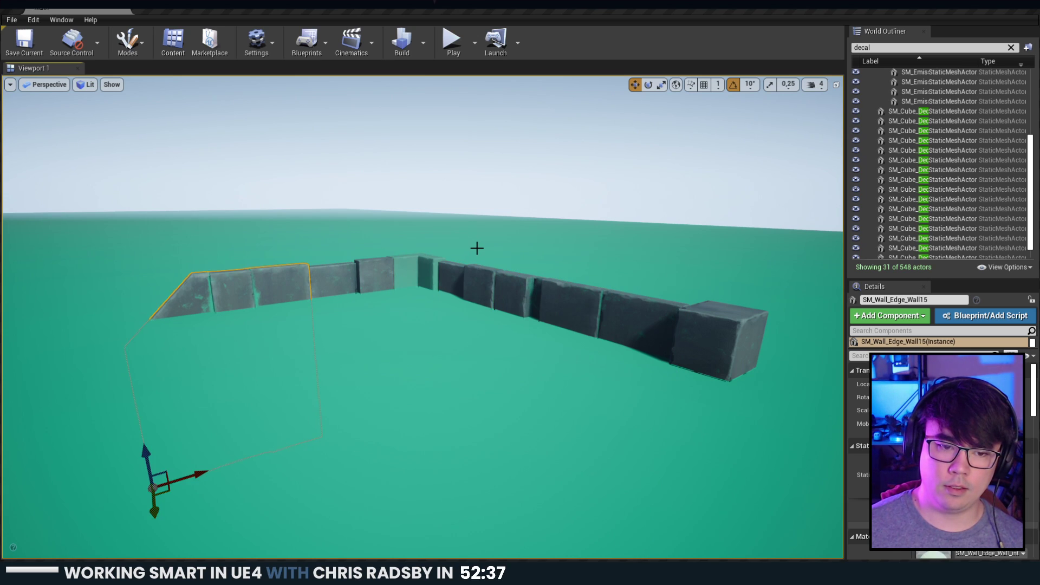
pyautogui.click(479, 253)
pyautogui.click(482, 260)
pyautogui.click(484, 266)
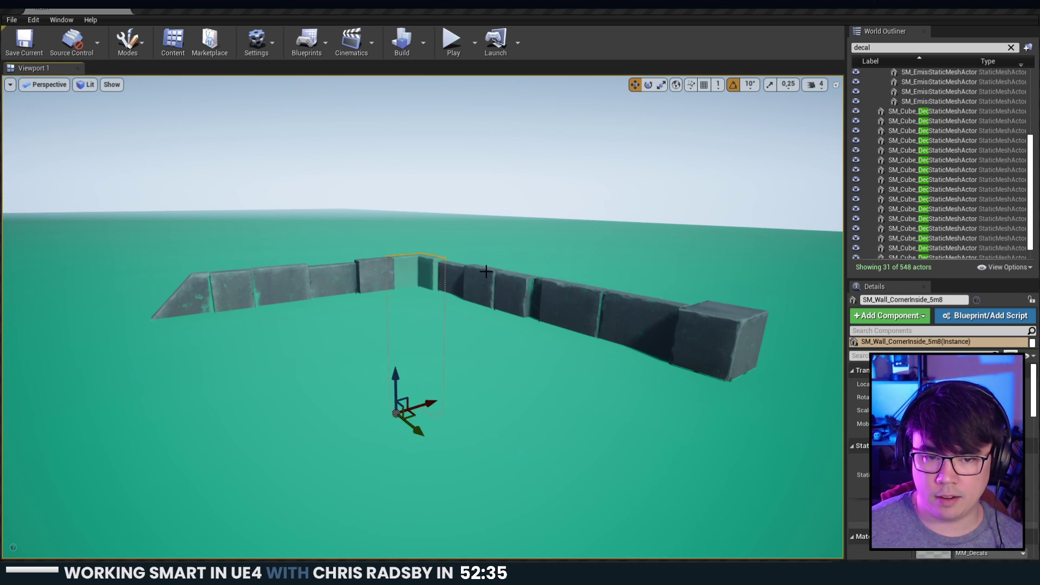
pyautogui.click(486, 270)
pyautogui.hotkey('ctrl', 'z')
pyautogui.hotkey('ctrl', 'z')
pyautogui.hotkey('ctrl', 'z')
pyautogui.hotkey('ctrl', 'z')
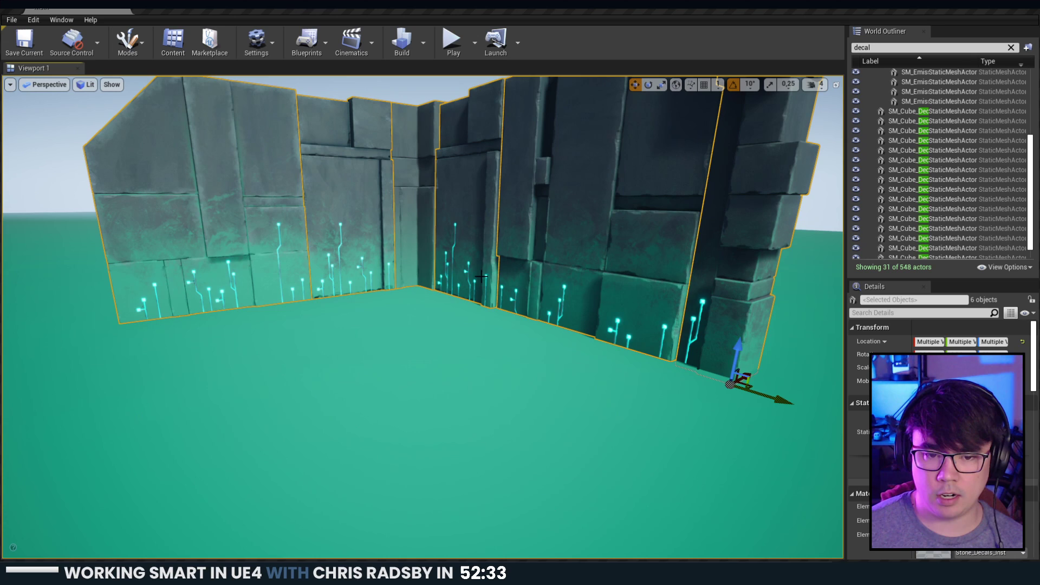
pyautogui.moveTo(399, 309); pyautogui.dragTo(387, 304, button='right')
pyautogui.press('Escape')
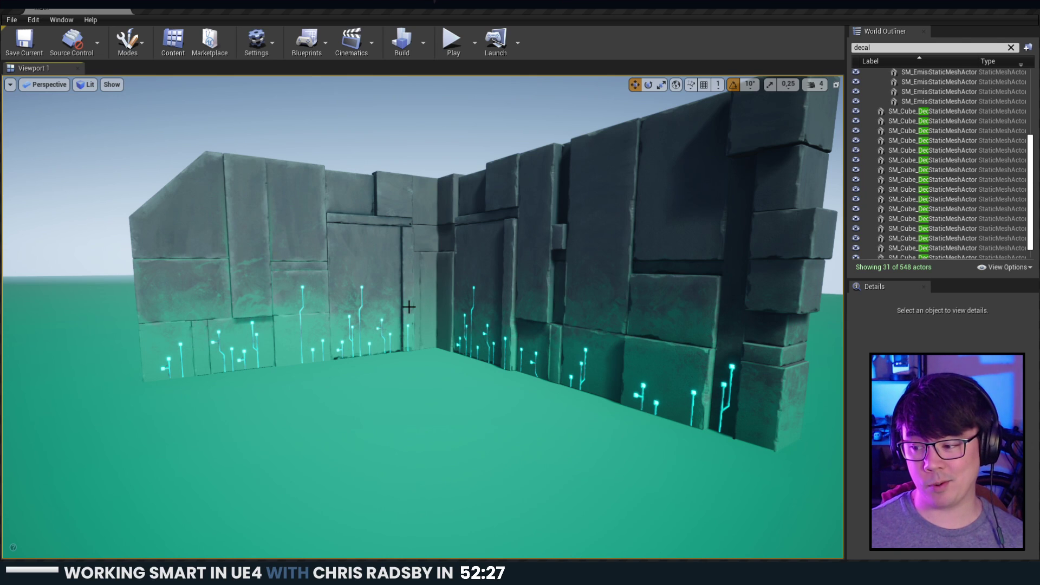
# Examine the full-height straight, inside corner and sloped edge pieces one by one to see how the wall is divided.
pyautogui.press('e')
pyautogui.moveTo(454, 249); pyautogui.dragTo(454, 285, button='right')
pyautogui.click(453, 249)
pyautogui.click(561, 279)
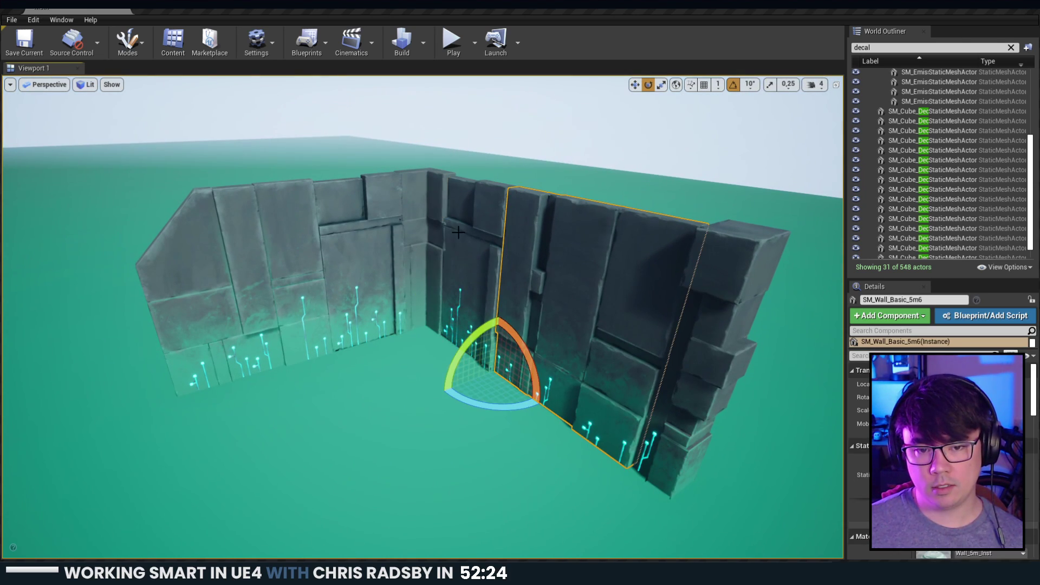
pyautogui.click(459, 233)
pyautogui.click(421, 230)
pyautogui.click(341, 239)
pyautogui.click(286, 252)
pyautogui.click(359, 233)
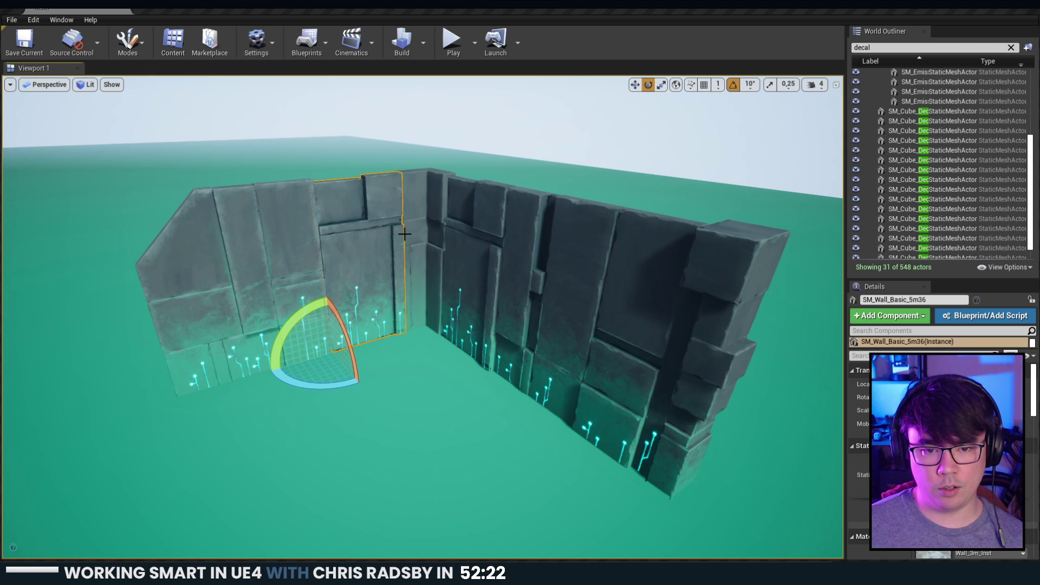
pyautogui.click(538, 249)
# Delete the narrow straight wall piece between the inside corner and the 5 m wall, and check the remaining pieces.
pyautogui.click(476, 247)
pyautogui.press('Delete')
pyautogui.click(413, 255)
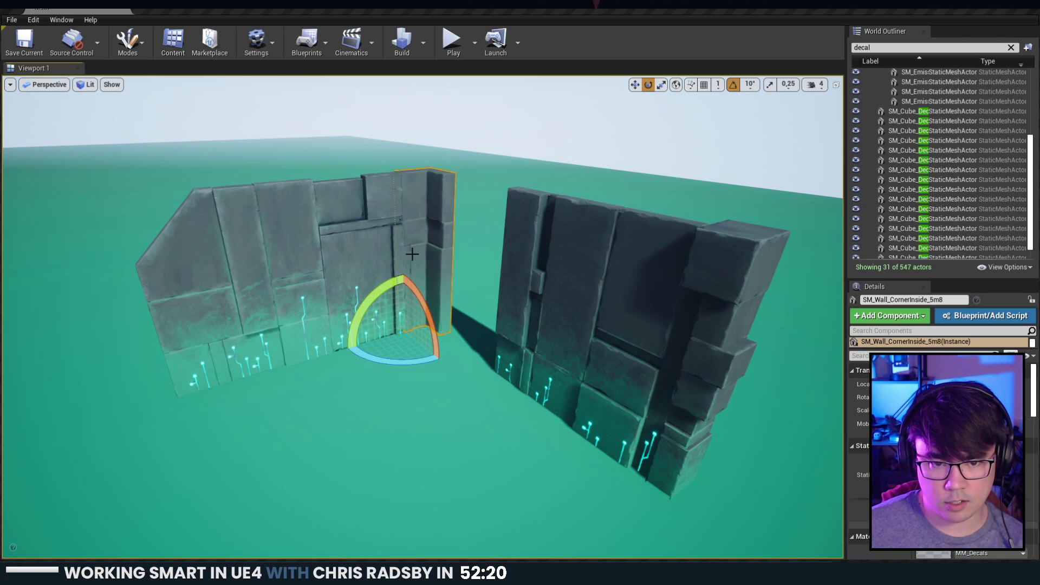
pyautogui.click(319, 257)
pyautogui.click(279, 270)
pyautogui.click(585, 271)
pyautogui.click(721, 293)
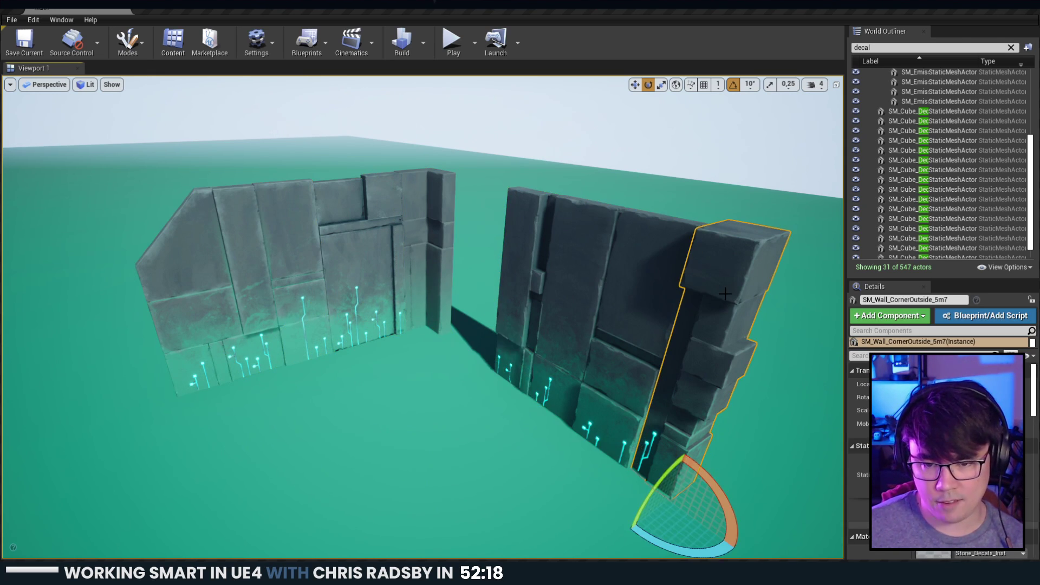
# Duplicate the SM_Roof_45 piece from the courtyard wall and place the copy on the open terrain beside the separated sloped wall.
pyautogui.moveTo(722, 293); pyautogui.dragTo(581, 285, button='right')
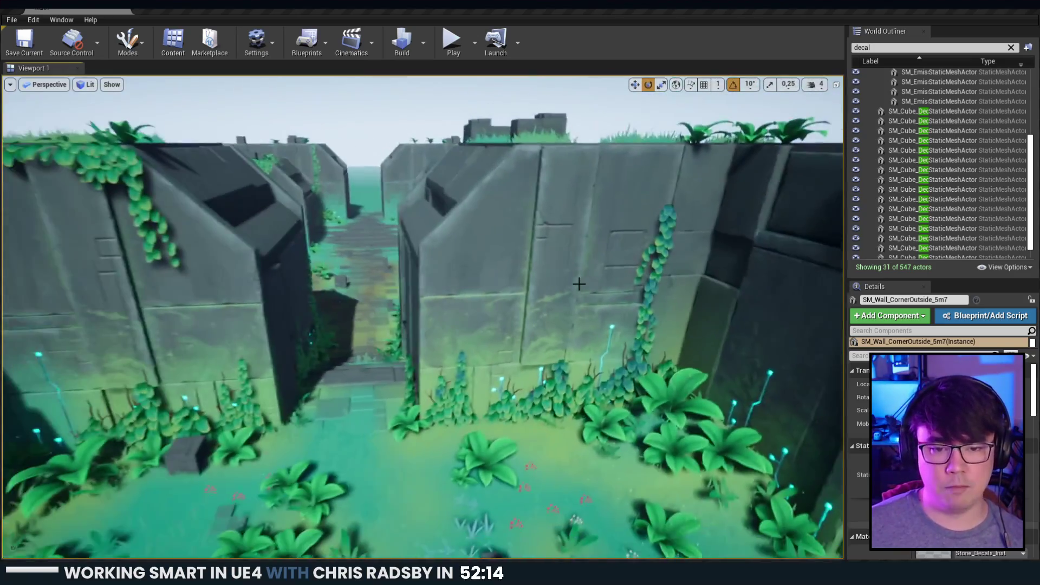
pyautogui.click(509, 294)
pyautogui.moveTo(506, 294); pyautogui.dragTo(482, 303, button='right')
pyautogui.press('w')
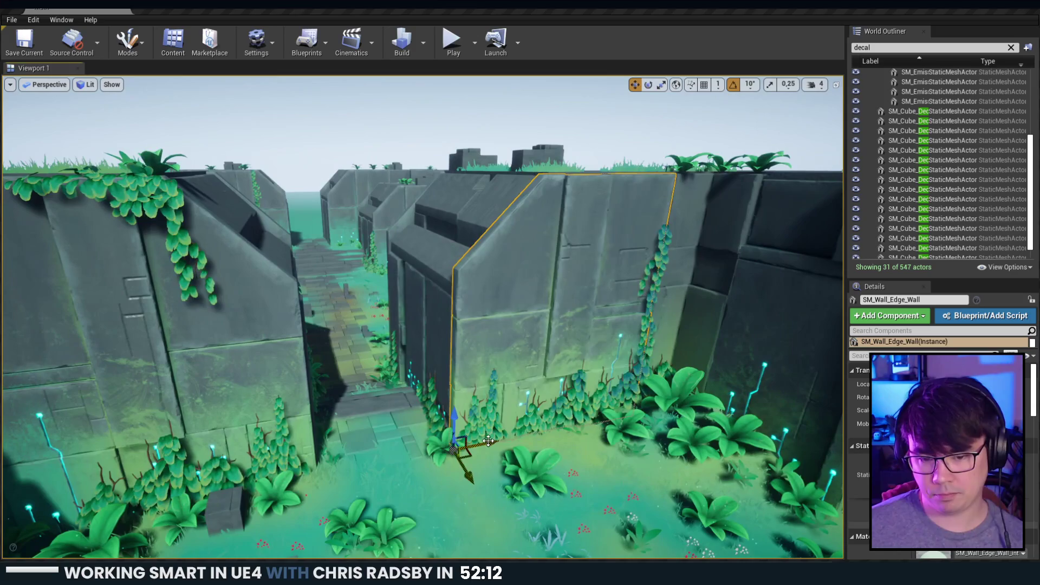
pyautogui.moveTo(460, 442); pyautogui.dragTo(461, 450, button='right')
pyautogui.click(464, 293)
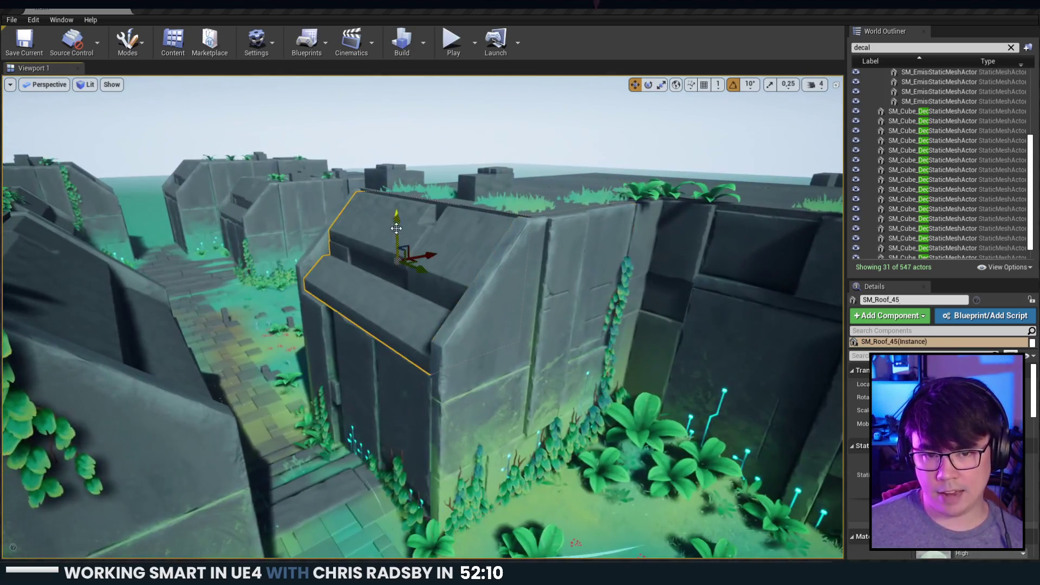
pyautogui.moveTo(464, 293); pyautogui.dragTo(504, 287, button='right')
pyautogui.moveTo(284, 267); pyautogui.dragTo(271, 265, button='right')
pyautogui.moveTo(504, 263); pyautogui.dragTo(470, 244, button='right')
pyautogui.keyDown('alt'); pyautogui.keyDown('shift'); pyautogui.moveTo(356, 262); pyautogui.dragTo(515, 288); pyautogui.keyUp('shift'); pyautogui.keyUp('alt')
pyautogui.moveTo(515, 287); pyautogui.dragTo(448, 302, button='right')
pyautogui.click(681, 299)
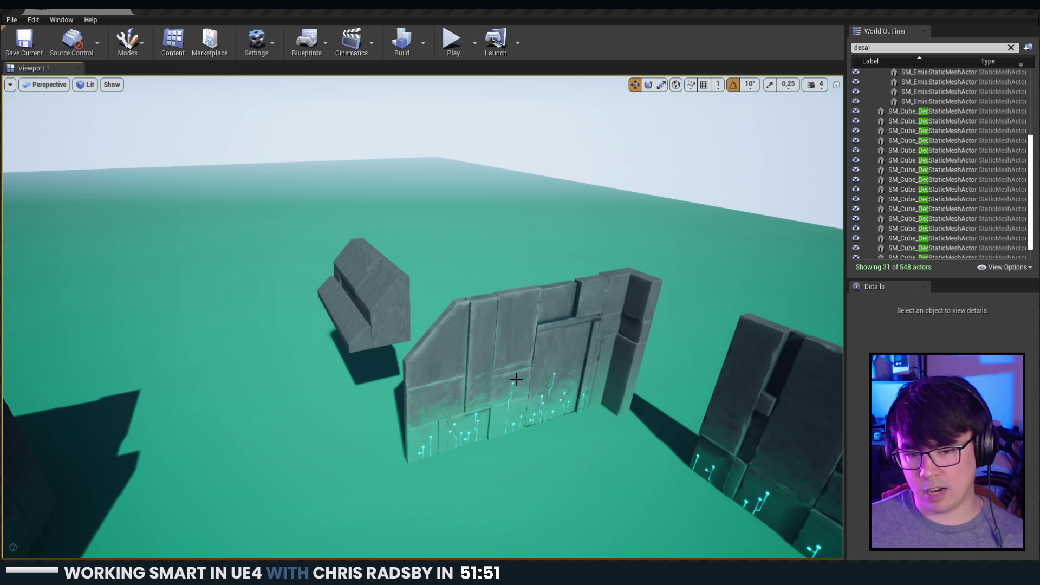
# Try shifting the SM_Wall_Basic_5m6 wall section along its length across the open terrain, and undo the move.
pyautogui.press('s')
pyautogui.moveTo(641, 351)
pyautogui.mouseDown(button='right')
pyautogui.moveTo(623, 350)
pyautogui.moveTo(631, 356)
pyautogui.mouseUp(button='right')
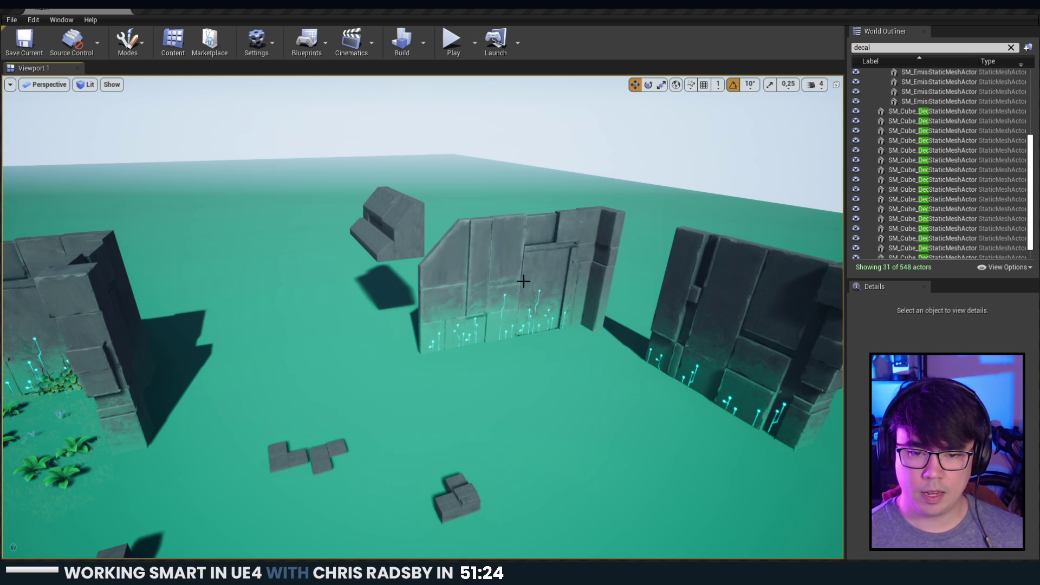
pyautogui.click(566, 239)
pyautogui.press('f')
pyautogui.click(381, 276)
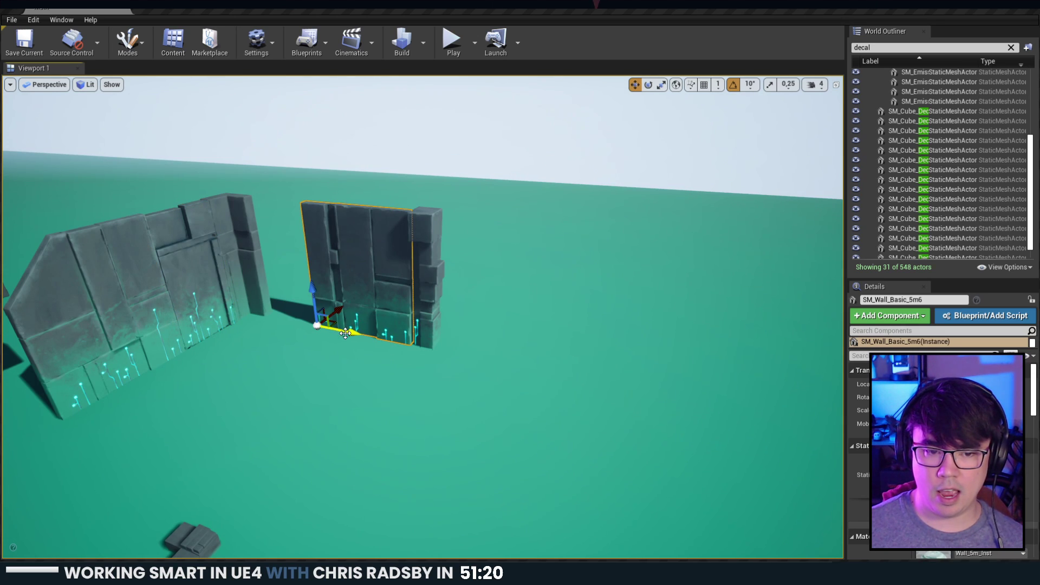
pyautogui.moveTo(353, 329); pyautogui.dragTo(715, 405)
pyautogui.hotkey('ctrl', 'z')
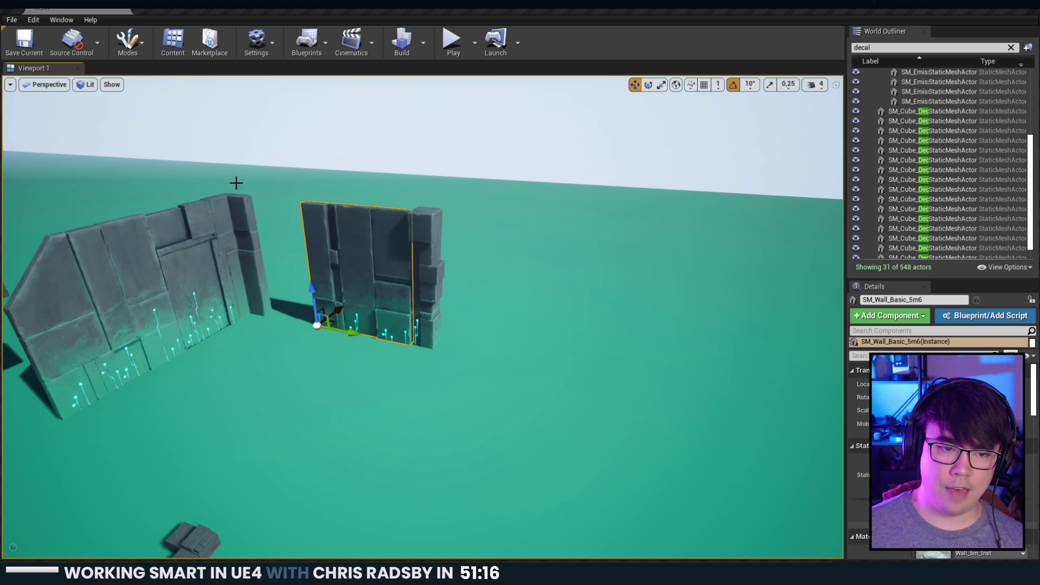
# Duplicate the SM_Wall_Basic_5m6 section and place the copy flush against its end to extend the straight wall.
pyautogui.click(232, 248)
pyautogui.click(440, 261)
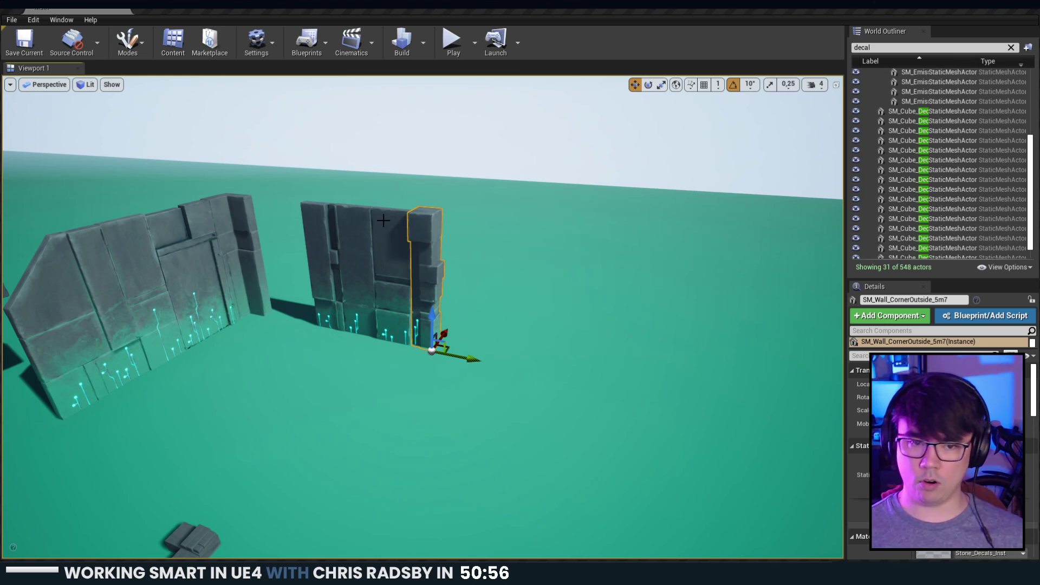
pyautogui.click(378, 255)
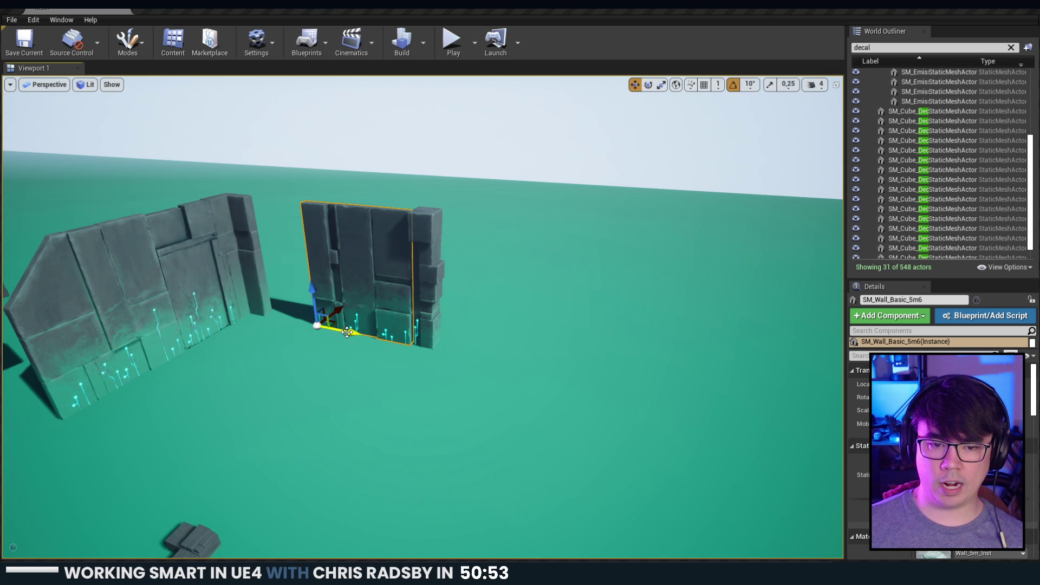
pyautogui.moveTo(348, 332); pyautogui.dragTo(647, 386)
pyautogui.moveTo(647, 386); pyautogui.dragTo(722, 384, button='right')
pyautogui.press('w')
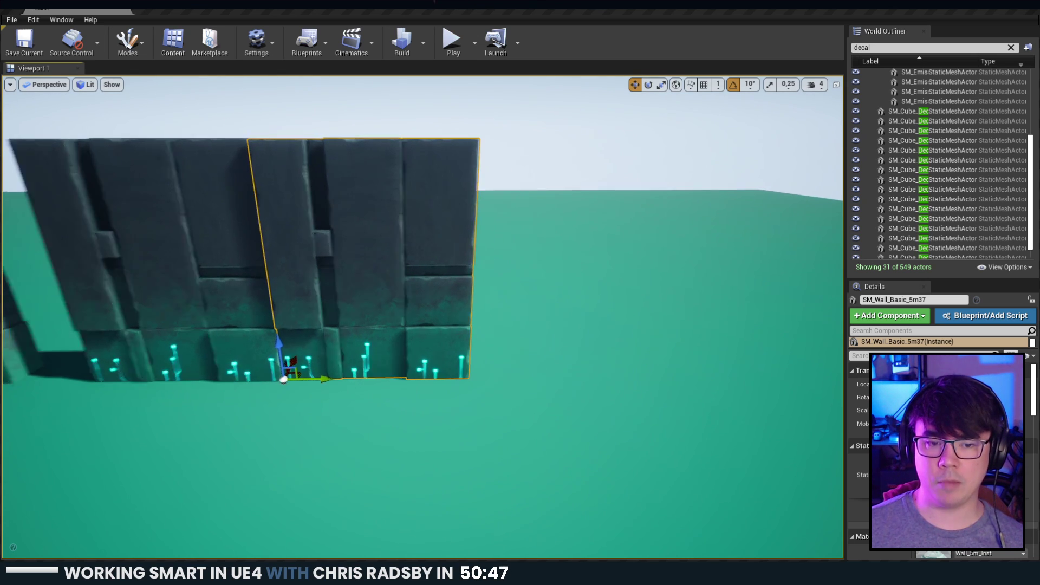
pyautogui.moveTo(360, 276)
pyautogui.mouseDown(button='right')
pyautogui.moveTo(341, 275)
pyautogui.moveTo(360, 276)
pyautogui.moveTo(361, 261)
pyautogui.mouseUp(button='right')
pyautogui.rightClick(360, 275)
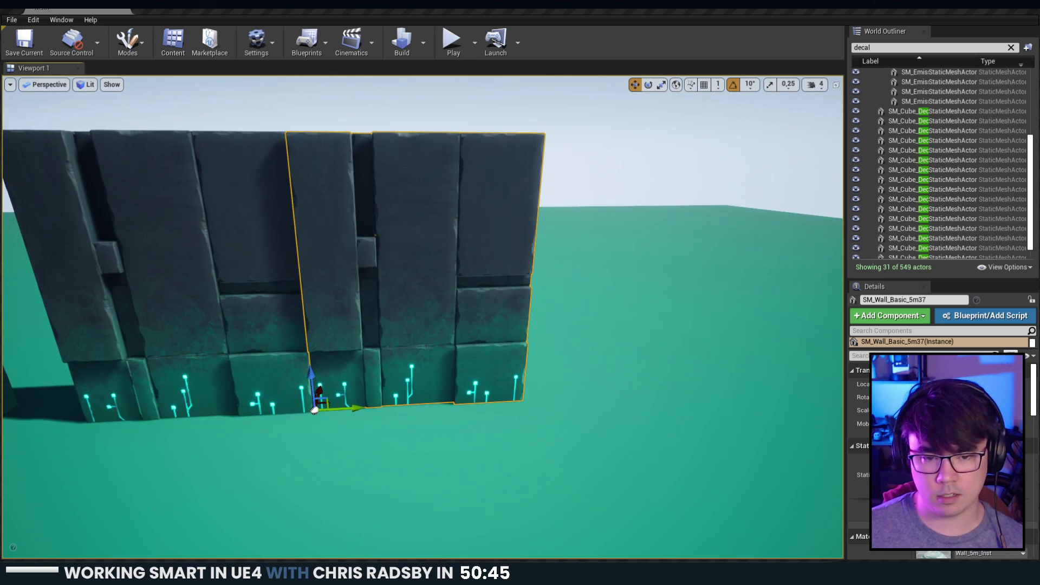
# Duplicate the SM_Wall_Basic_5m37 section and place the copy flush against its end as a third section of the straight wall.
pyautogui.press('Escape')
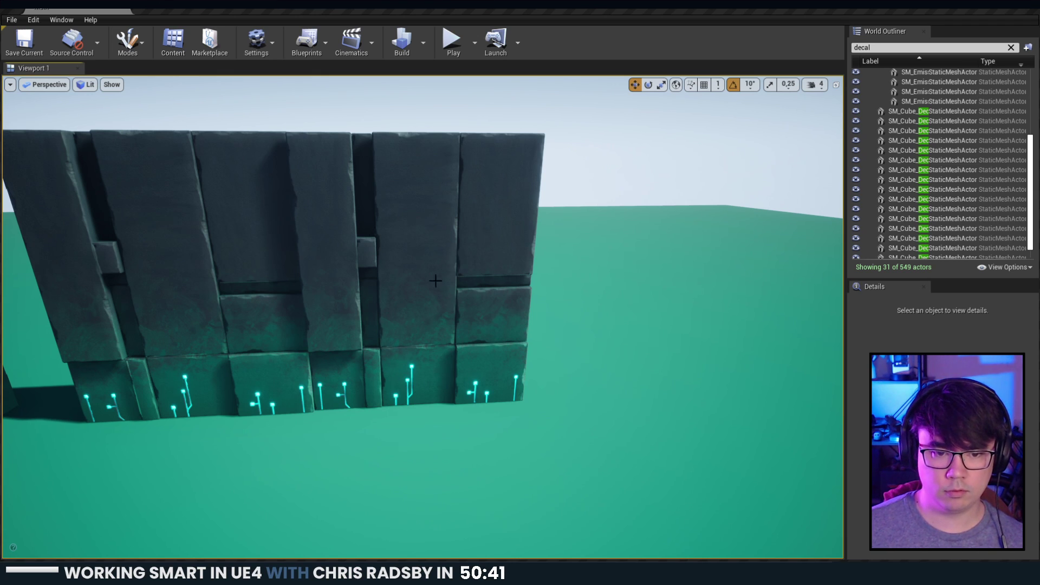
pyautogui.moveTo(451, 317); pyautogui.dragTo(434, 307, button='right')
pyautogui.click(472, 405)
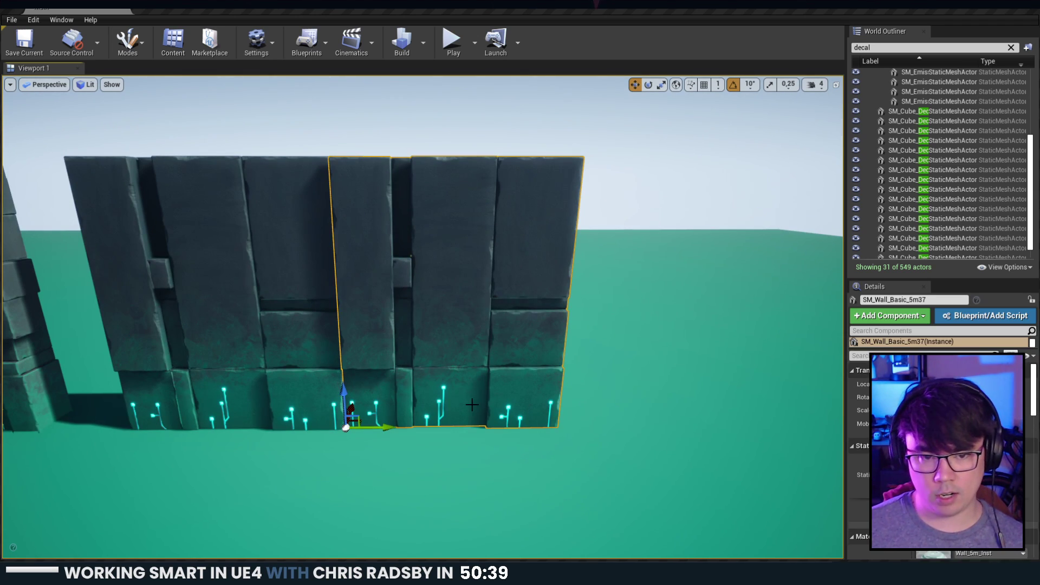
pyautogui.moveTo(394, 429)
pyautogui.mouseDown()
pyautogui.moveTo(444, 429)
pyautogui.moveTo(396, 429)
pyautogui.mouseUp()
pyautogui.hotkey('ctrl', 'z')
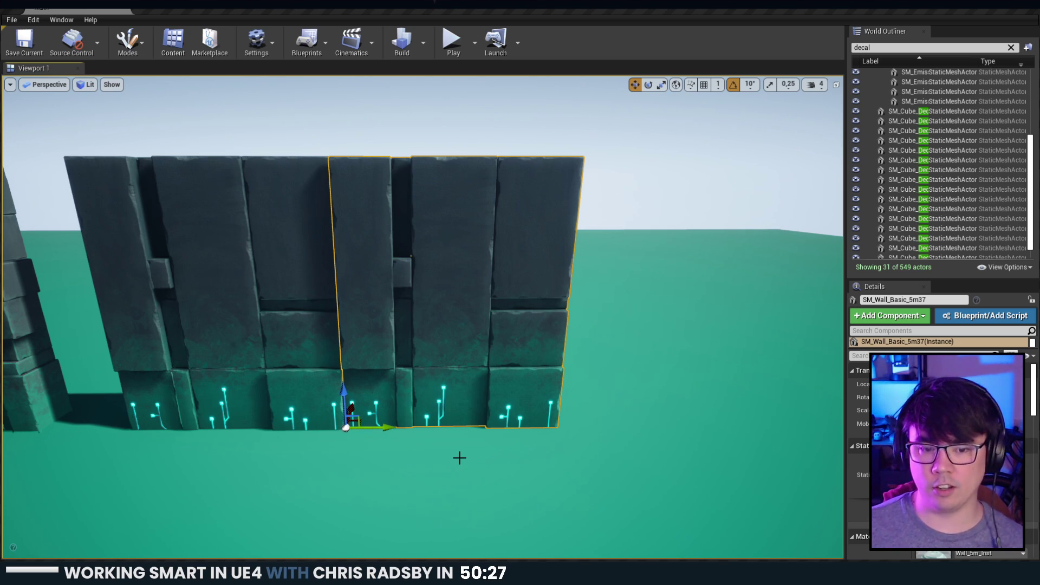
pyautogui.keyDown('alt'); pyautogui.moveTo(371, 430); pyautogui.dragTo(581, 429); pyautogui.keyUp('alt')
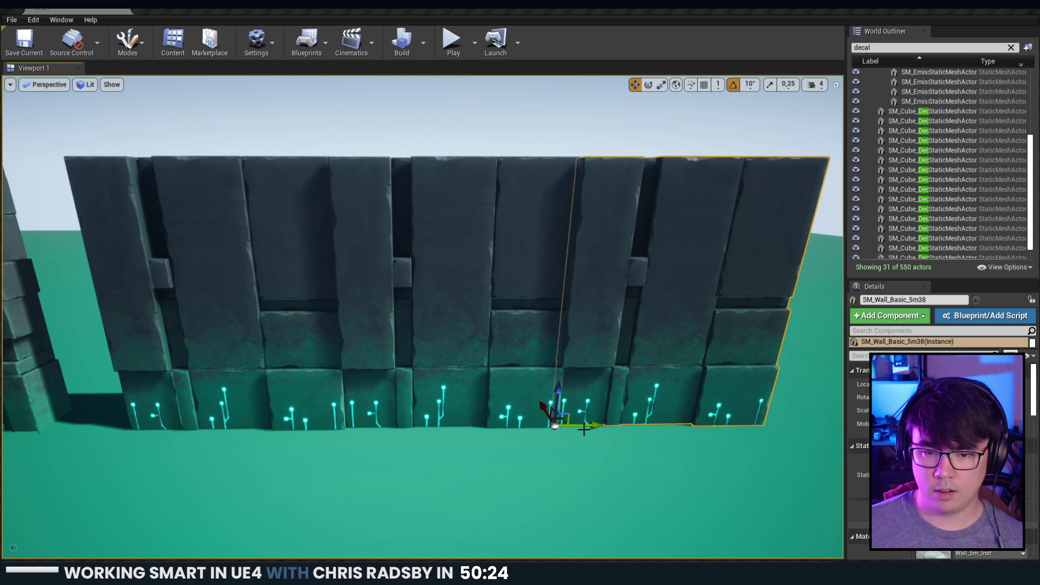
pyautogui.click(528, 334)
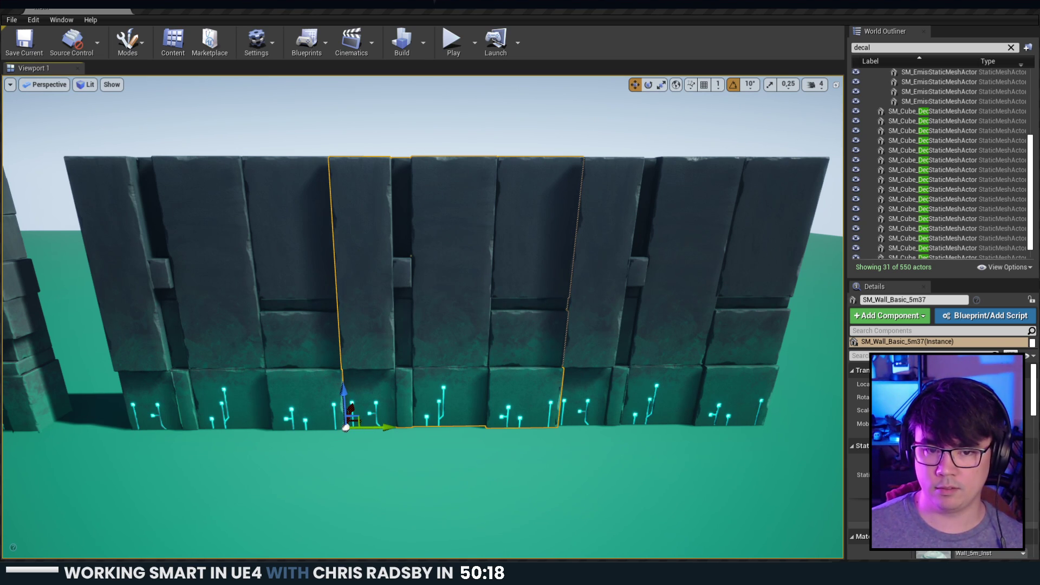
pyautogui.moveTo(372, 426)
pyautogui.mouseDown()
pyautogui.moveTo(432, 432)
pyautogui.moveTo(366, 428)
pyautogui.mouseUp()
pyautogui.press('Escape')
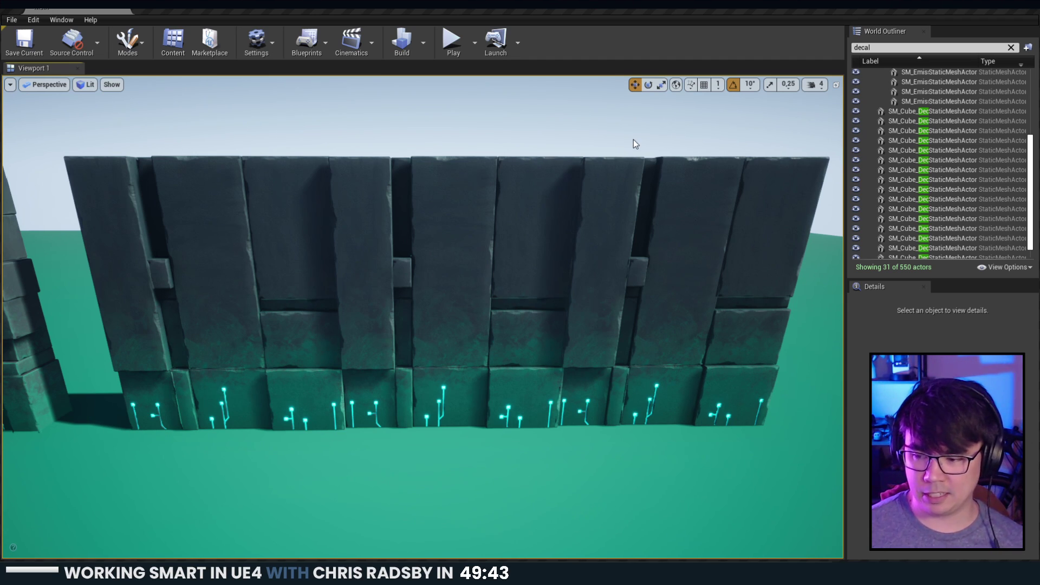
# Delete the three connected straight wall sections from the open terrain.
pyautogui.click(542, 217)
pyautogui.click(664, 252)
pyautogui.press('Delete')
pyautogui.click(466, 266)
pyautogui.press('Delete')
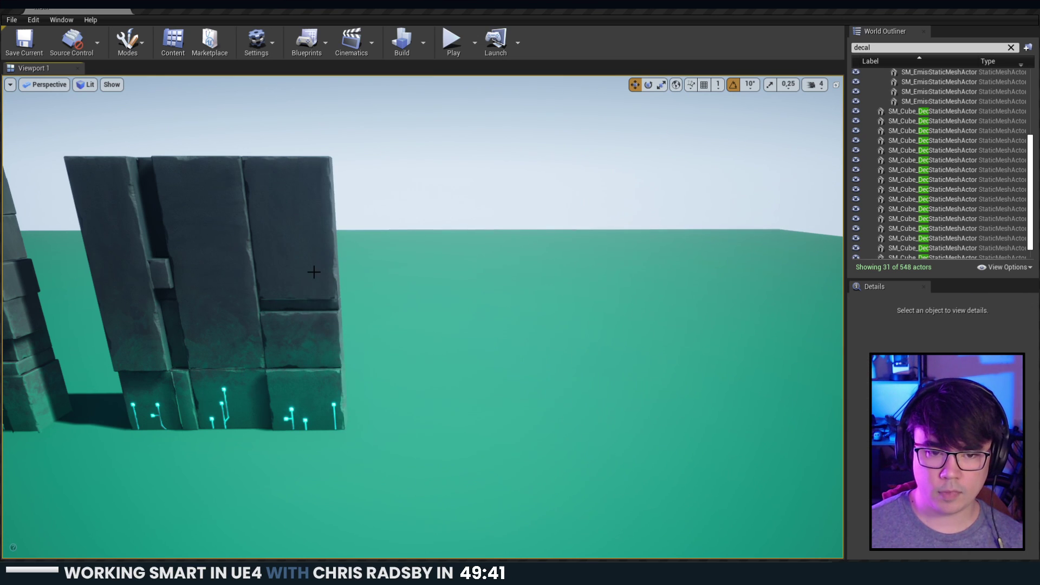
pyautogui.click(227, 261)
pyautogui.press('Delete')
# Examine the separated modular pieces on the terrain, the courtyard with the glowing cube, and the walls and plants along the stone path.
pyautogui.press('s')
pyautogui.moveTo(132, 252); pyautogui.dragTo(27, 246, button='right')
pyautogui.press('e')
pyautogui.press('s')
pyautogui.press('d')
pyautogui.moveTo(613, 265); pyautogui.dragTo(608, 276, button='right')
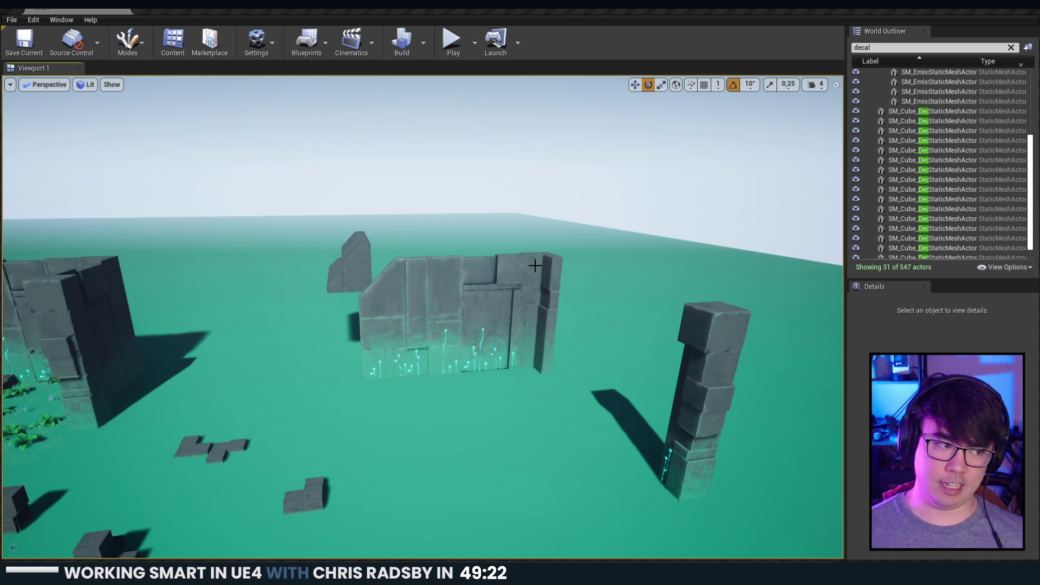
pyautogui.moveTo(509, 228); pyautogui.dragTo(336, 230, button='right')
pyautogui.press('w')
pyautogui.moveTo(455, 241); pyautogui.dragTo(412, 246, button='right')
pyautogui.moveTo(493, 269); pyautogui.dragTo(495, 270, button='right')
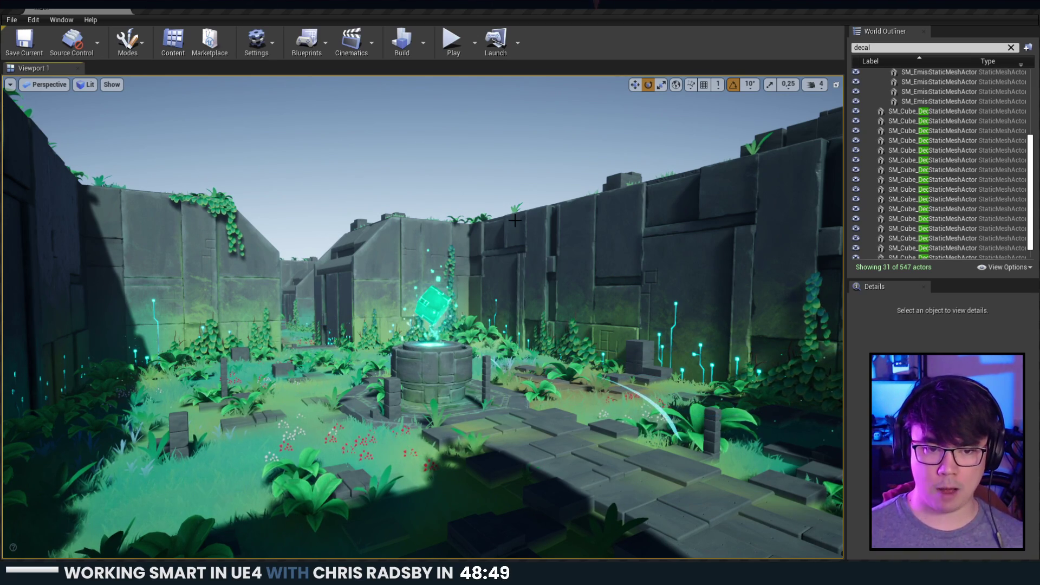
pyautogui.press('w')
pyautogui.moveTo(515, 220); pyautogui.dragTo(458, 221, button='right')
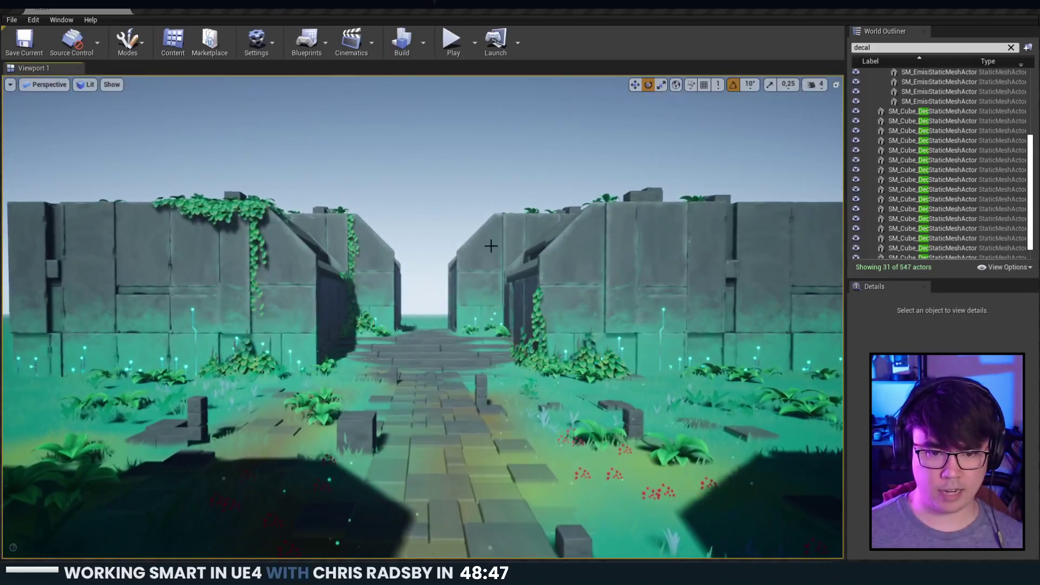
pyautogui.moveTo(614, 306); pyautogui.dragTo(624, 309, button='right')
pyautogui.moveTo(515, 220); pyautogui.dragTo(515, 220, button='right')
pyautogui.moveTo(670, 285); pyautogui.dragTo(670, 285, button='right')
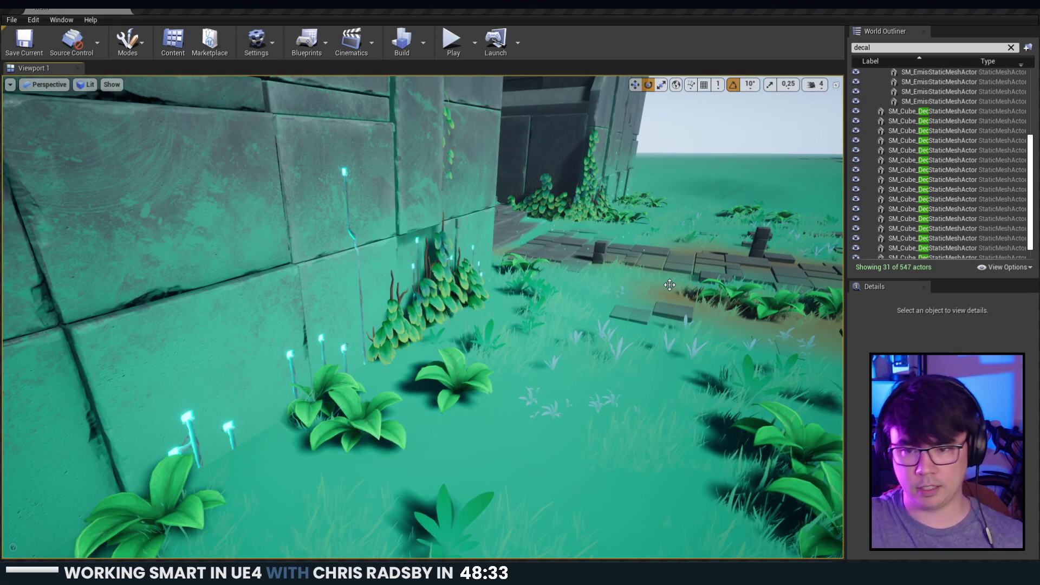
# Duplicate the SM_Wall_Basic_5m23 wall with the adjoining SM_Wall_CornerOutside_5m6 piece and place the copies on empty terrain.
pyautogui.moveTo(670, 285); pyautogui.dragTo(530, 255, button='right')
pyautogui.click(389, 297)
pyautogui.keyDown('ctrl'); pyautogui.click(330, 296); pyautogui.keyUp('ctrl')
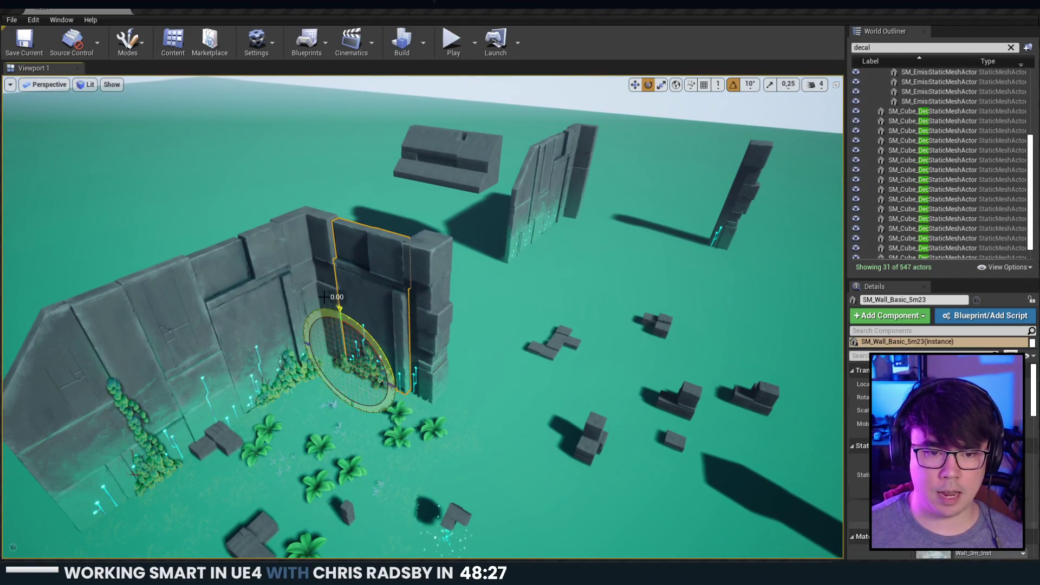
pyautogui.click(430, 306)
pyautogui.keyDown('ctrl'); pyautogui.click(395, 324); pyautogui.keyUp('ctrl')
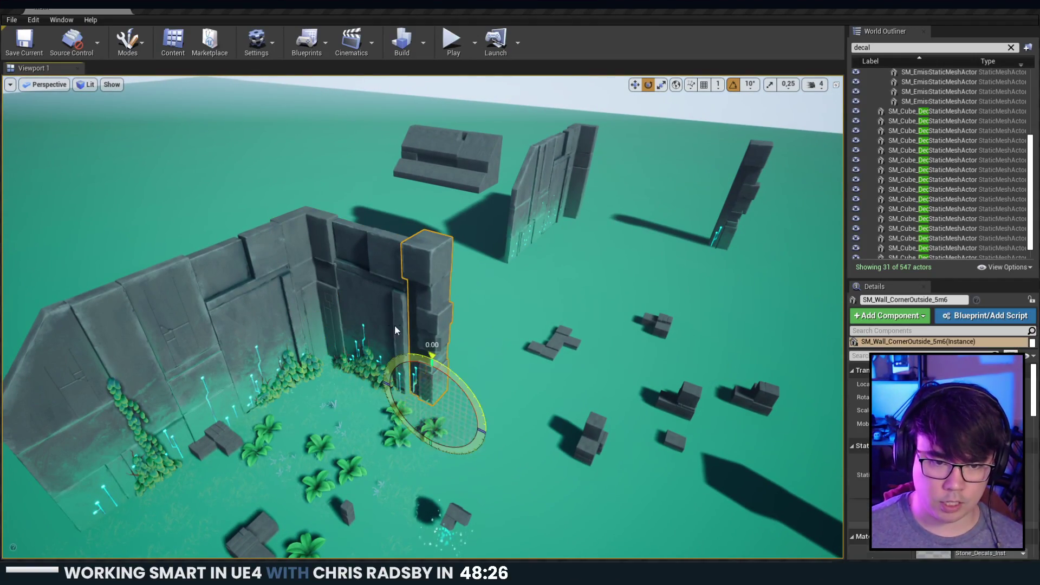
pyautogui.keyDown('ctrl'); pyautogui.doubleClick(425, 388); pyautogui.keyUp('ctrl')
pyautogui.press('w')
pyautogui.moveTo(445, 404)
pyautogui.keyDown('alt'); pyautogui.keyDown('shift'); pyautogui.mouseDown()
pyautogui.moveTo(413, 404)
pyautogui.moveTo(470, 427)
pyautogui.moveTo(444, 421)
pyautogui.mouseUp(); pyautogui.keyUp('shift'); pyautogui.keyUp('alt')
# Duplicate the copied wall and outside corner pair, rotate it a quarter turn and fit it against the first corner as a second side.
pyautogui.press('e')
pyautogui.keyDown('ctrl'); pyautogui.click(437, 384); pyautogui.keyUp('ctrl')
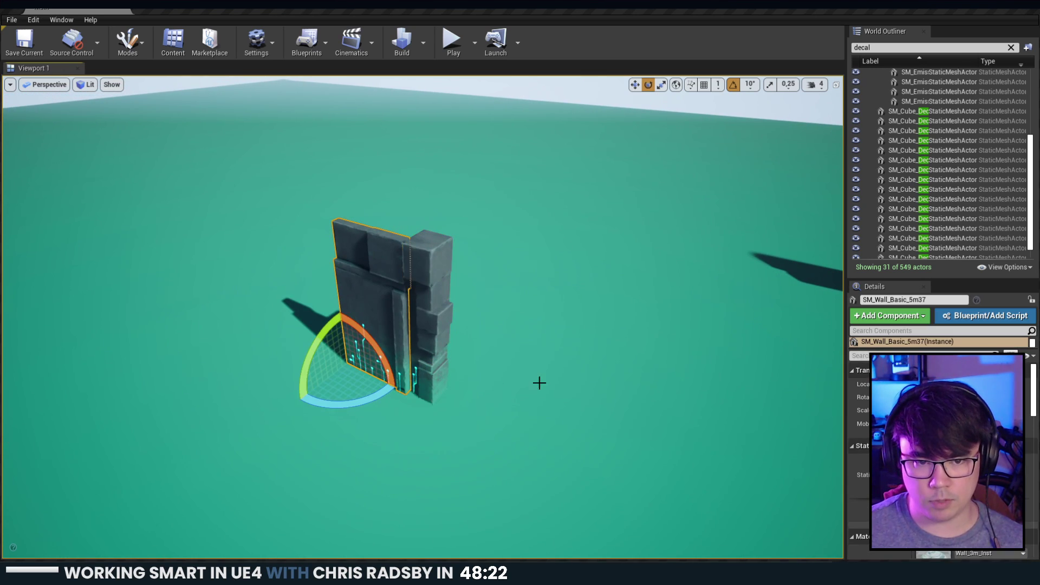
pyautogui.moveTo(539, 383); pyautogui.dragTo(477, 409, button='right')
pyautogui.keyDown('ctrl'); pyautogui.click(437, 355); pyautogui.keyUp('ctrl')
pyautogui.keyDown('ctrl'); pyautogui.click(435, 355); pyautogui.keyUp('ctrl')
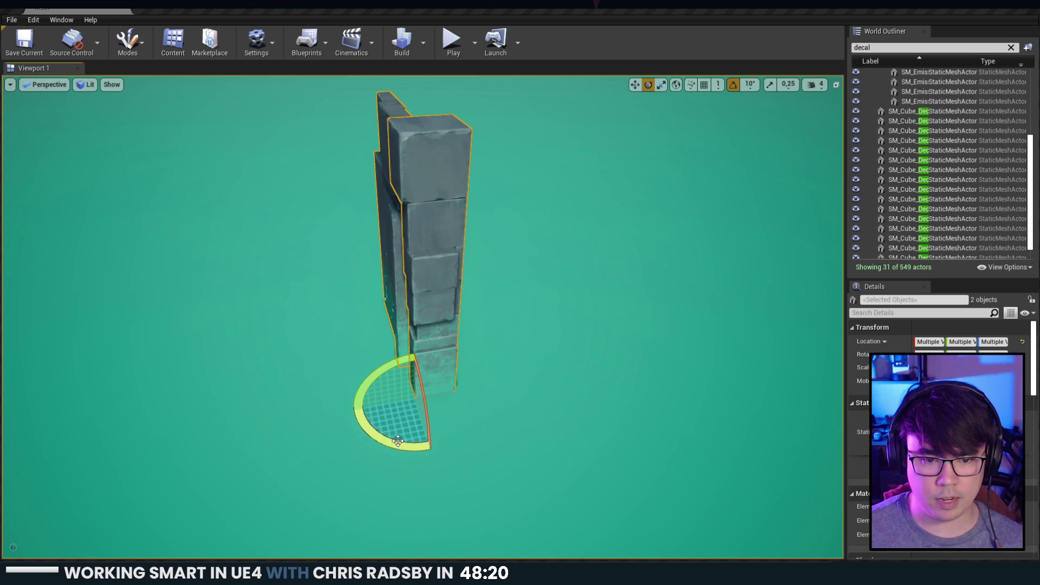
pyautogui.press('f')
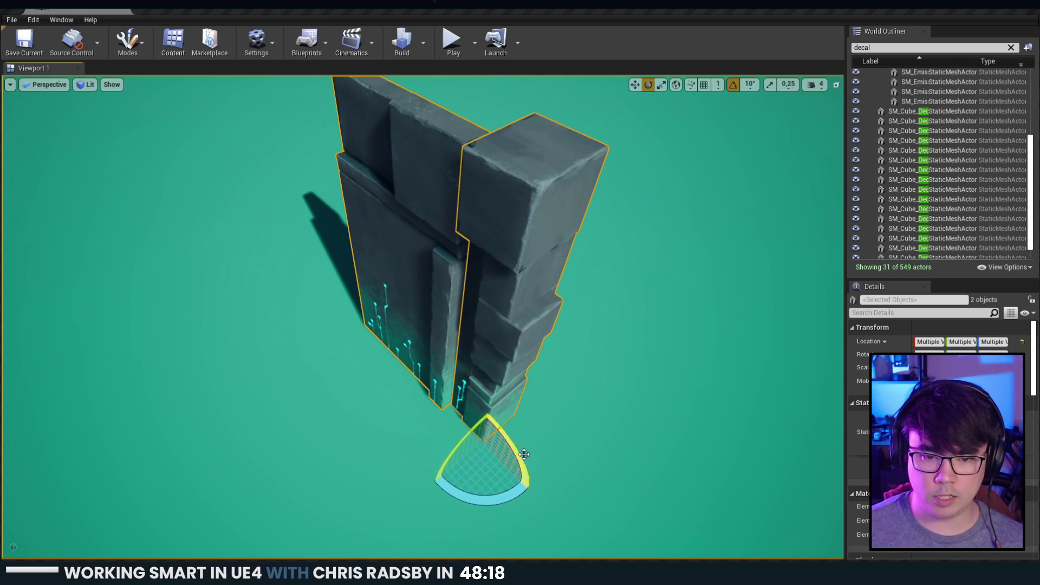
pyautogui.keyDown('alt'); pyautogui.moveTo(465, 501); pyautogui.dragTo(382, 490); pyautogui.keyUp('alt')
pyautogui.press('w')
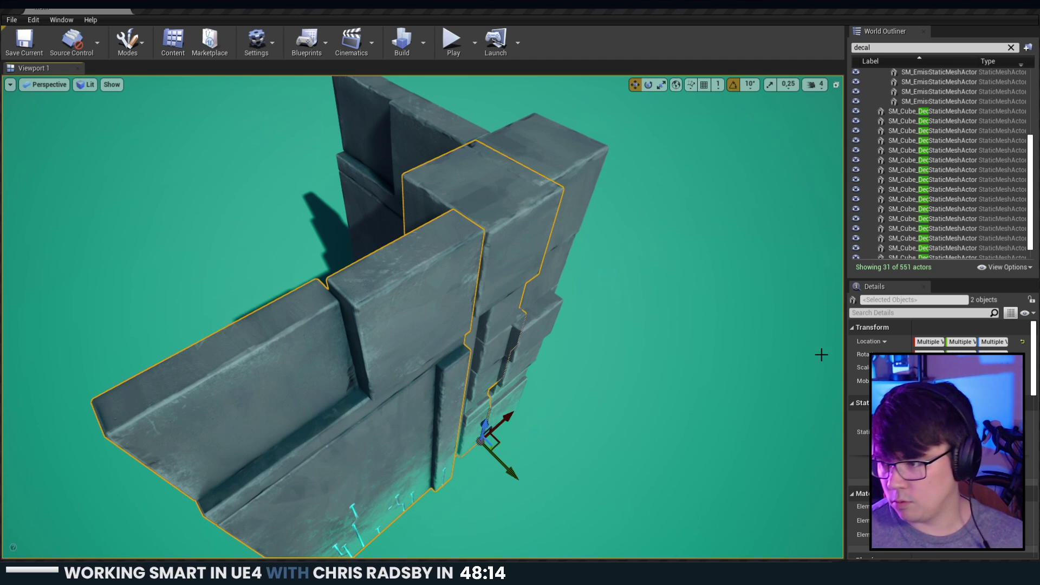
pyautogui.keyDown('alt'); pyautogui.moveTo(665, 350); pyautogui.dragTo(504, 336); pyautogui.keyUp('alt')
pyautogui.moveTo(308, 342); pyautogui.dragTo(515, 405)
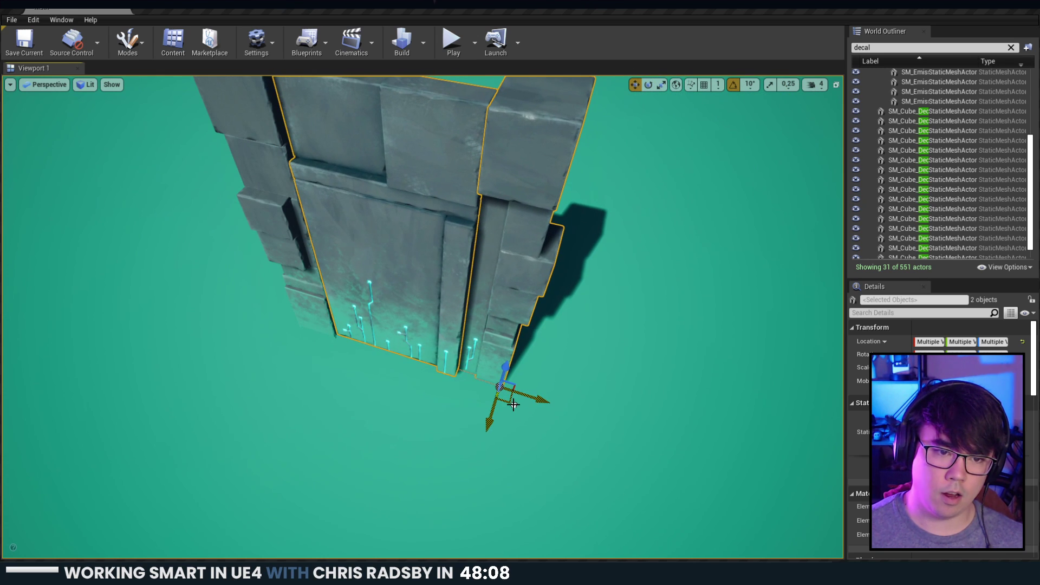
pyautogui.click(453, 413)
pyautogui.moveTo(453, 413); pyautogui.dragTo(434, 400, button='right')
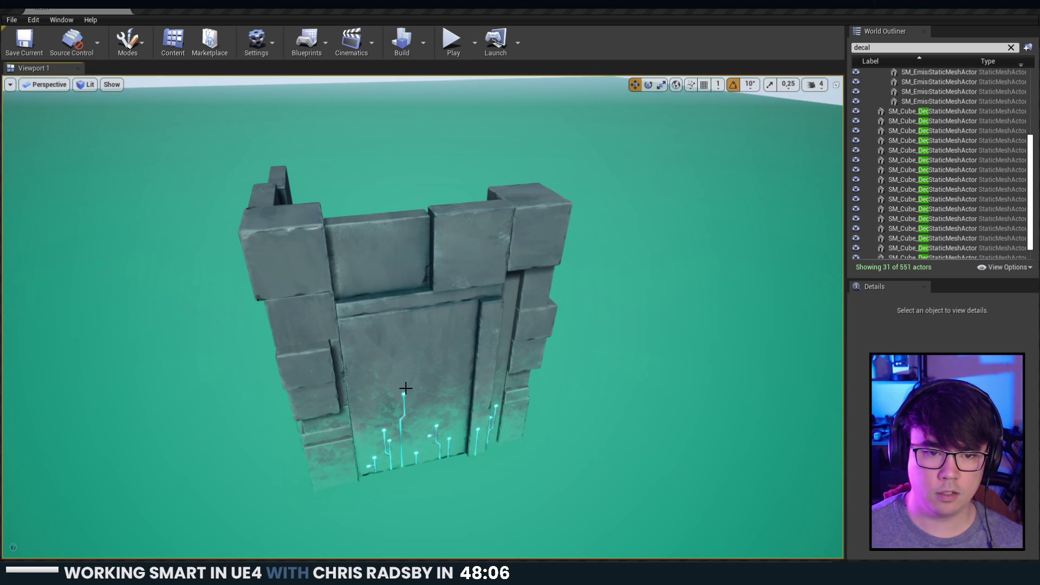
# Duplicate the second side's wall and corner pair, turn it a quarter turn and join it on as the third side.
pyautogui.click(433, 331)
pyautogui.keyDown('ctrl'); pyautogui.click(524, 295); pyautogui.keyUp('ctrl')
pyautogui.moveTo(525, 295); pyautogui.dragTo(357, 320, button='right')
pyautogui.press('e')
pyautogui.hotkey('ctrl', 'w')
pyautogui.moveTo(349, 369); pyautogui.dragTo(386, 349)
pyautogui.press('w')
pyautogui.moveTo(310, 315); pyautogui.dragTo(512, 371)
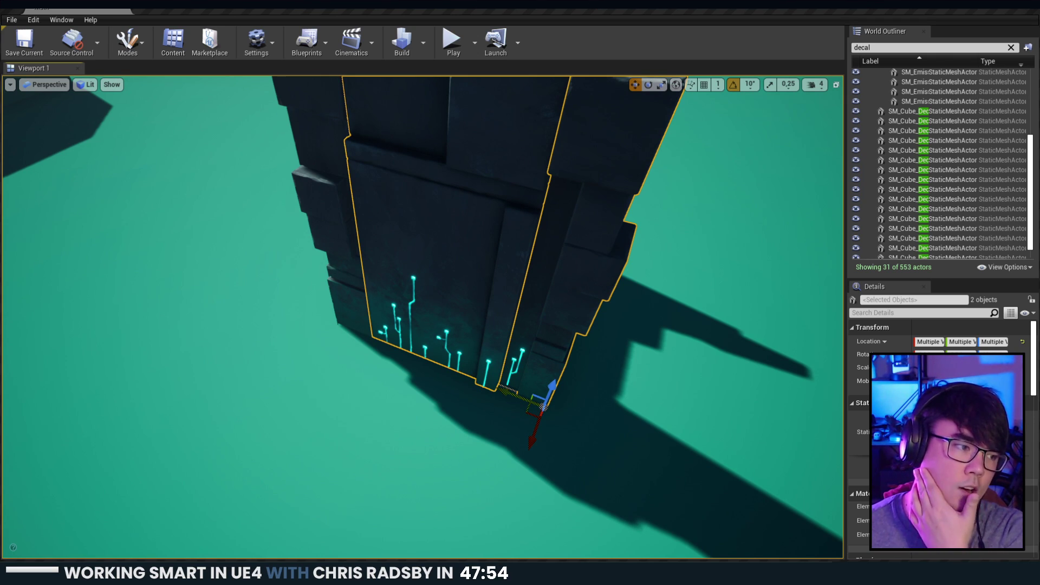
# Duplicate the third side's wall and corner pair, rotate it a quarter turn and place it to close the fourth side of the square tower.
pyautogui.moveTo(282, 283); pyautogui.dragTo(282, 233, button='right')
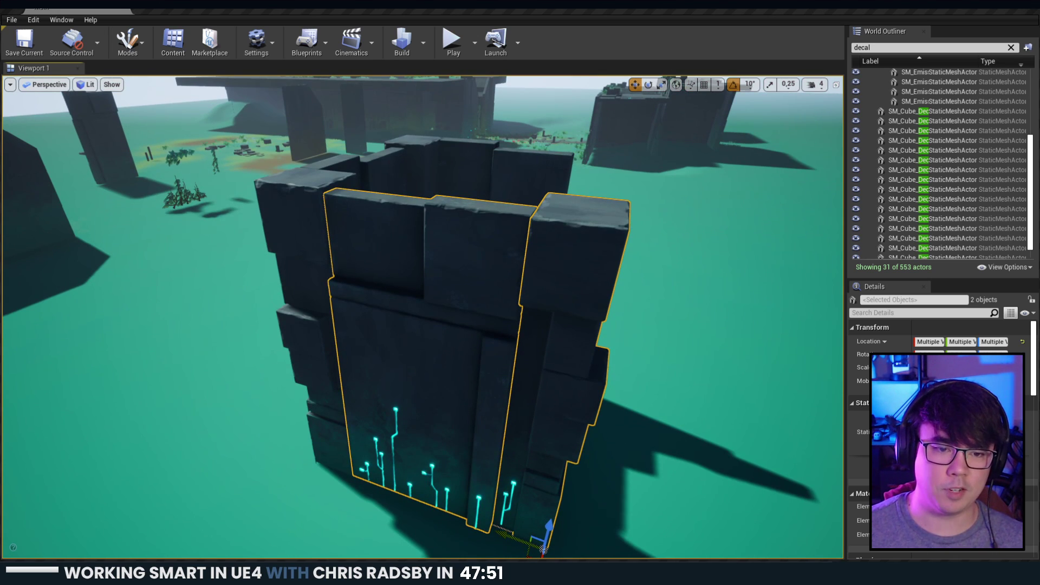
pyautogui.keyDown('alt'); pyautogui.moveTo(423, 303); pyautogui.dragTo(243, 347); pyautogui.keyUp('alt')
pyautogui.moveTo(476, 362); pyautogui.dragTo(488, 360, button='right')
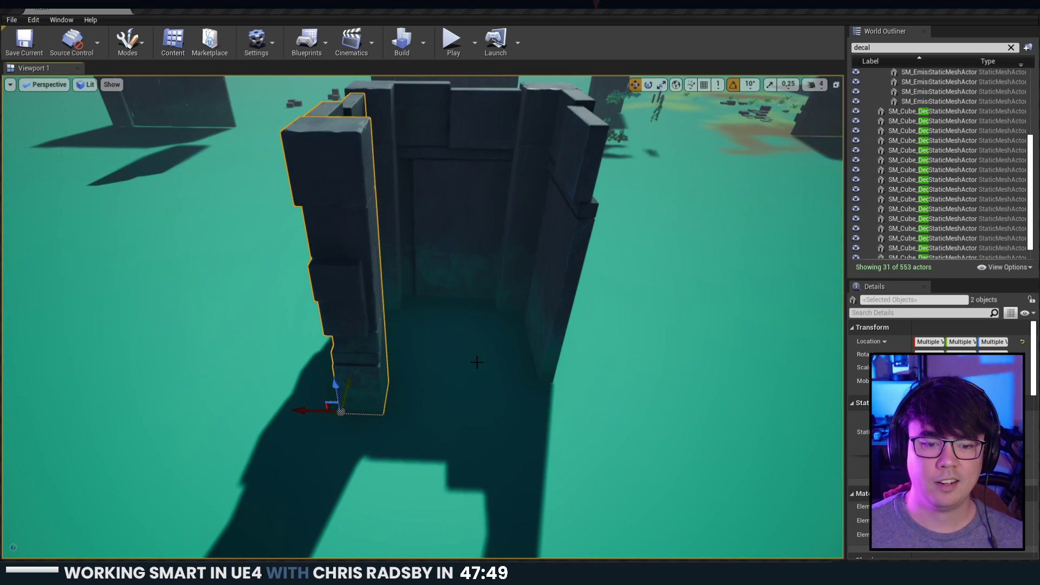
pyautogui.press('e')
pyautogui.keyDown('alt'); pyautogui.moveTo(378, 442); pyautogui.dragTo(458, 420); pyautogui.keyUp('alt')
pyautogui.press('w')
pyautogui.moveTo(297, 415); pyautogui.dragTo(511, 441)
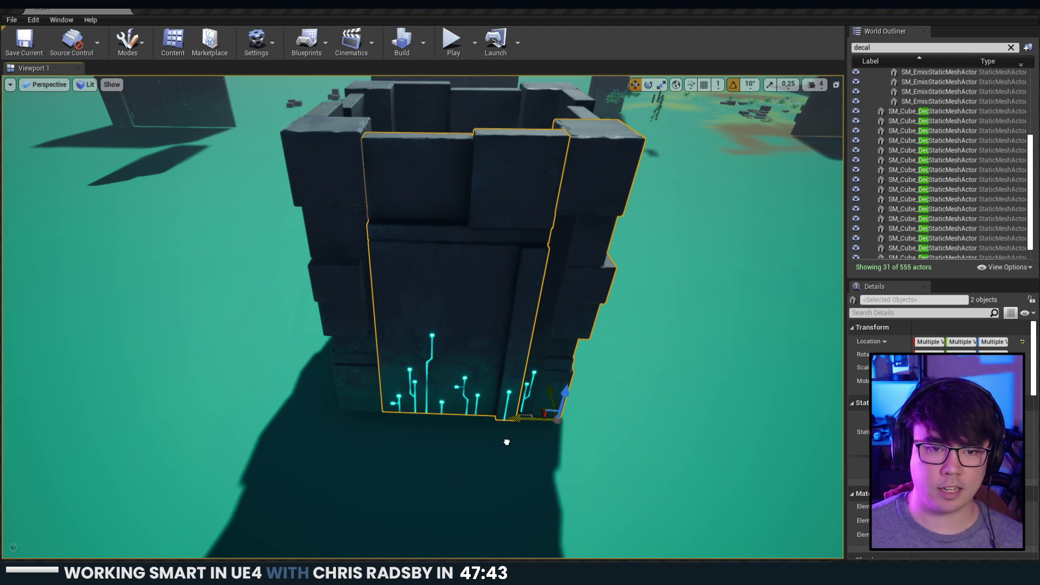
pyautogui.press('Escape')
pyautogui.press('d')
pyautogui.moveTo(389, 444)
pyautogui.mouseDown(button='right')
pyautogui.moveTo(325, 412)
pyautogui.moveTo(271, 439)
pyautogui.moveTo(233, 396)
pyautogui.moveTo(396, 430)
pyautogui.mouseUp(button='right')
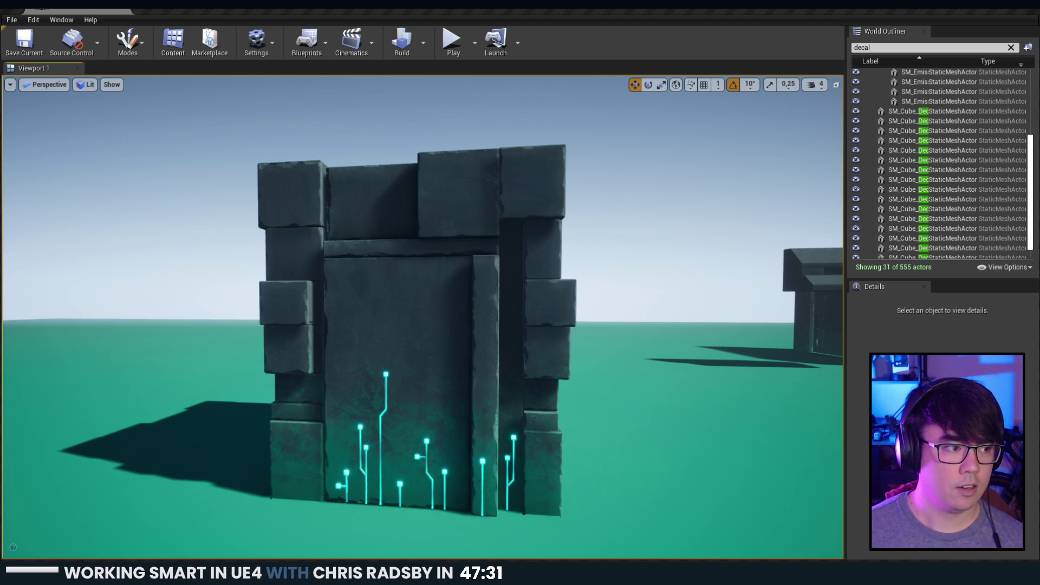
# Inspect the square tower from a distance and up close, checking its individual wall and corner pieces.
pyautogui.moveTo(588, 268); pyautogui.dragTo(582, 265, button='right')
pyautogui.press('s')
pyautogui.moveTo(470, 266); pyautogui.dragTo(466, 234, button='right')
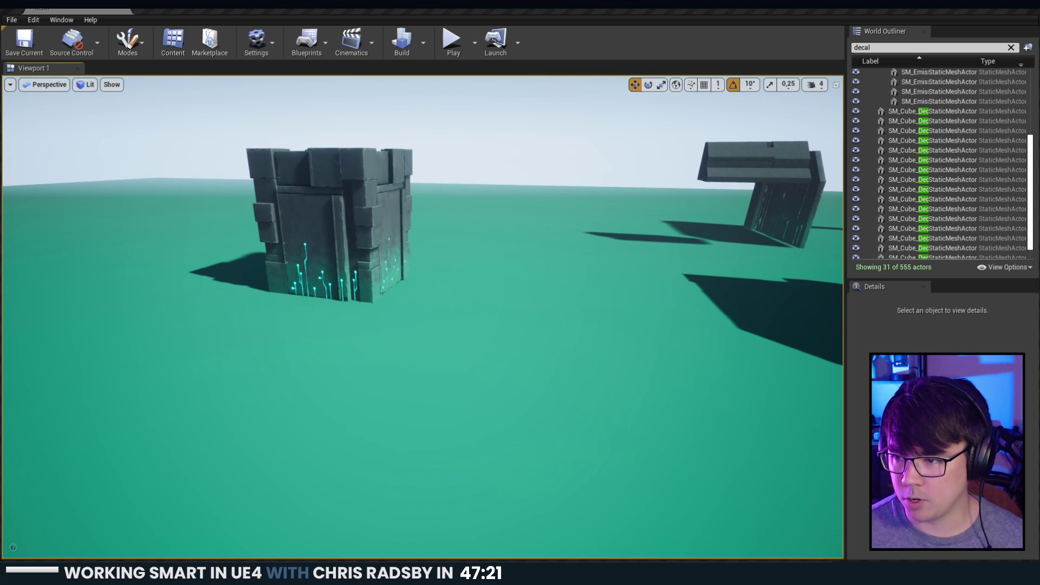
pyautogui.click(348, 213)
pyautogui.press('f')
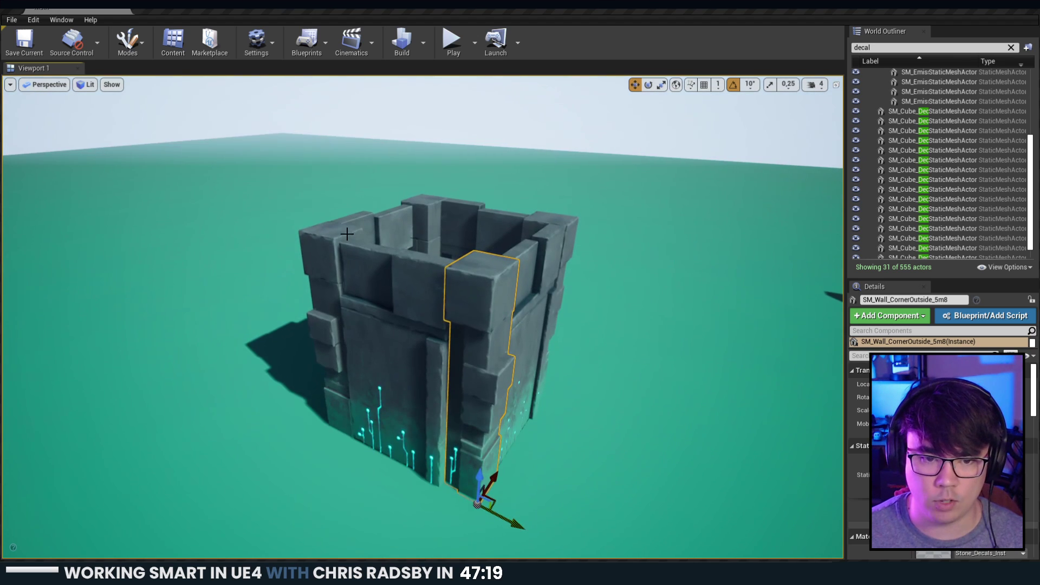
pyautogui.click(350, 238)
pyautogui.click(490, 264)
pyautogui.click(532, 244)
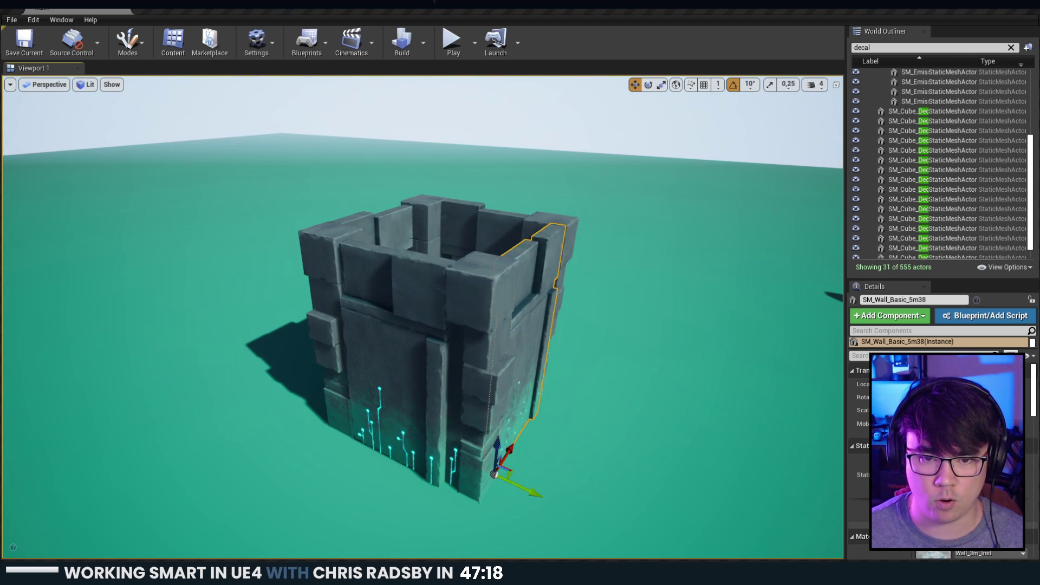
pyautogui.click(554, 223)
pyautogui.click(486, 228)
pyautogui.click(414, 292)
pyautogui.press('Escape')
pyautogui.moveTo(472, 304); pyautogui.dragTo(490, 209, button='right')
pyautogui.press('s')
pyautogui.press('w')
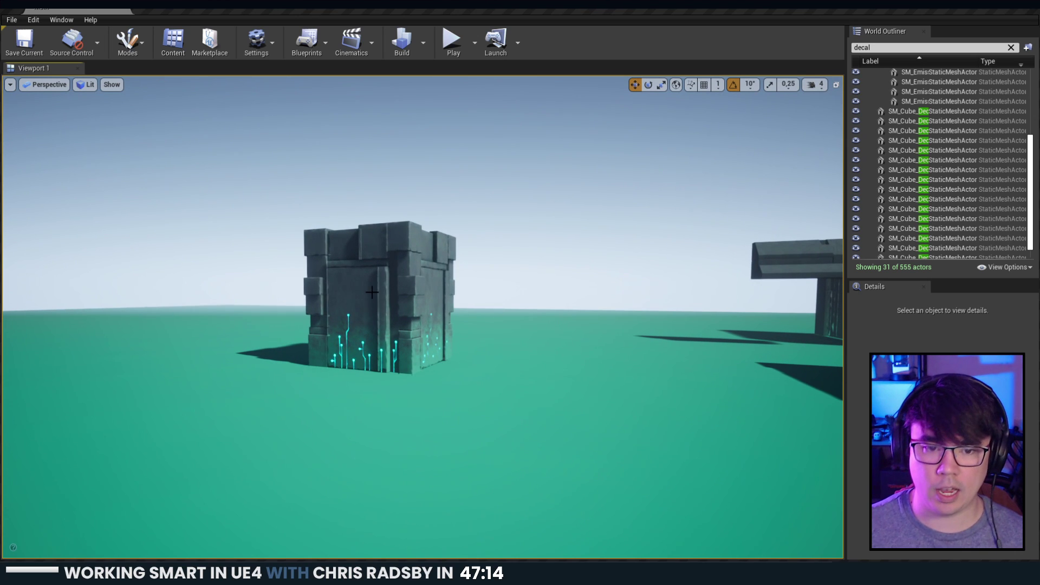
# Select seven of the square tower's wall and corner pieces together, going around its sides.
pyautogui.click(373, 291)
pyautogui.moveTo(406, 286); pyautogui.dragTo(403, 266, button='right')
pyautogui.press('w')
pyautogui.keyDown('ctrl'); pyautogui.click(402, 319); pyautogui.keyUp('ctrl')
pyautogui.keyDown('ctrl'); pyautogui.click(438, 347); pyautogui.keyUp('ctrl')
pyautogui.press('d')
pyautogui.moveTo(438, 347); pyautogui.dragTo(347, 355, button='right')
pyautogui.press('w')
pyautogui.press('s')
pyautogui.moveTo(488, 358); pyautogui.dragTo(488, 395, button='right')
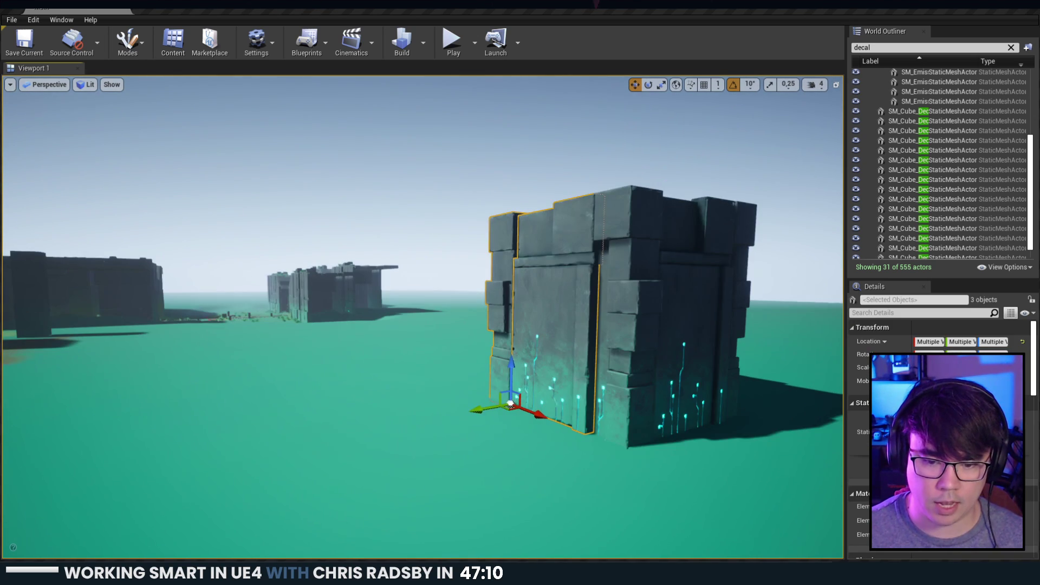
pyautogui.keyDown('ctrl'); pyautogui.click(629, 389); pyautogui.keyUp('ctrl')
pyautogui.keyDown('ctrl'); pyautogui.click(692, 388); pyautogui.keyUp('ctrl')
pyautogui.press('d')
pyautogui.moveTo(692, 388); pyautogui.dragTo(613, 388, button='right')
pyautogui.keyDown('ctrl'); pyautogui.click(590, 388); pyautogui.keyUp('ctrl')
pyautogui.press('a')
pyautogui.moveTo(326, 332); pyautogui.dragTo(414, 347, button='right')
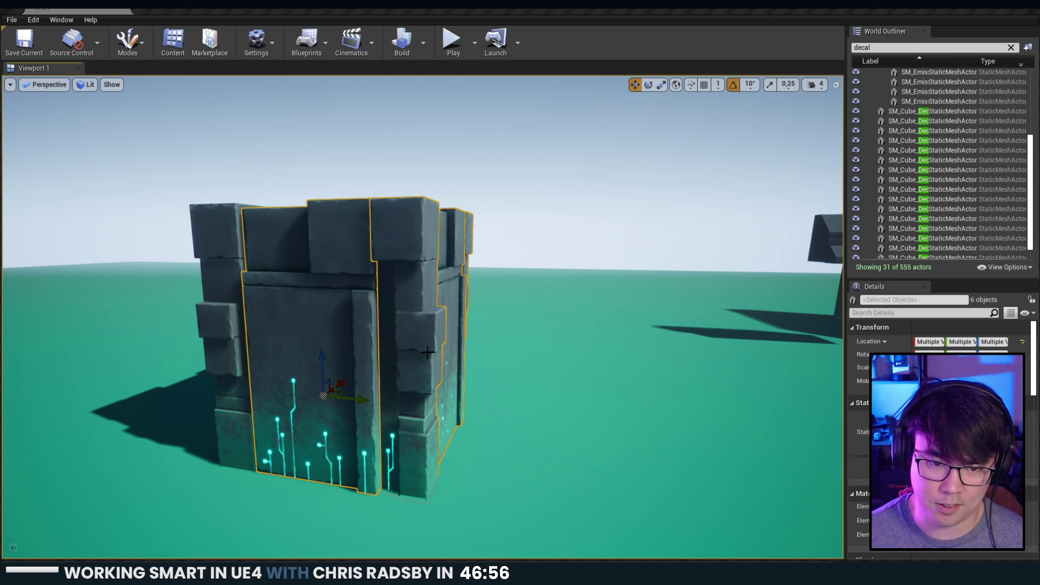
pyautogui.keyDown('ctrl'); pyautogui.click(230, 428); pyautogui.keyUp('ctrl')
# Add the remaining wall section to the tower selection, and try lifting the pieces upward, undoing each move.
pyautogui.moveTo(228, 444); pyautogui.dragTo(227, 292)
pyautogui.hotkey('ctrl', 'z')
pyautogui.press('a')
pyautogui.moveTo(238, 303); pyautogui.dragTo(353, 336, button='right')
pyautogui.keyDown('ctrl'); pyautogui.click(313, 380); pyautogui.keyUp('ctrl')
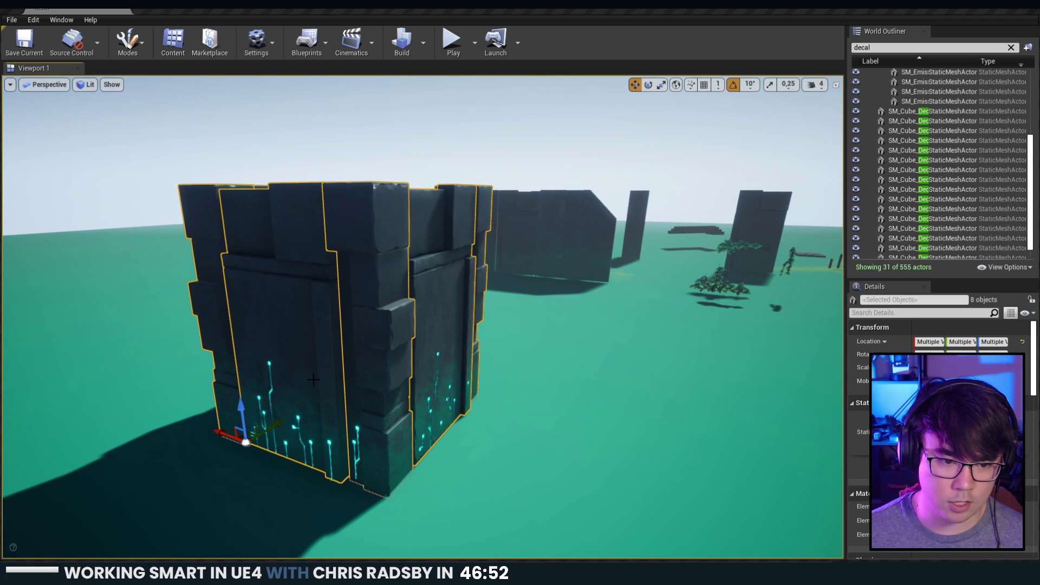
pyautogui.moveTo(242, 409); pyautogui.dragTo(234, 330)
pyautogui.hotkey('ctrl', 'z')
# Examine the fully selected tower from several sides and from above into its hollow interior.
pyautogui.moveTo(234, 330); pyautogui.dragTo(174, 303, button='right')
pyautogui.press('d')
pyautogui.press('q')
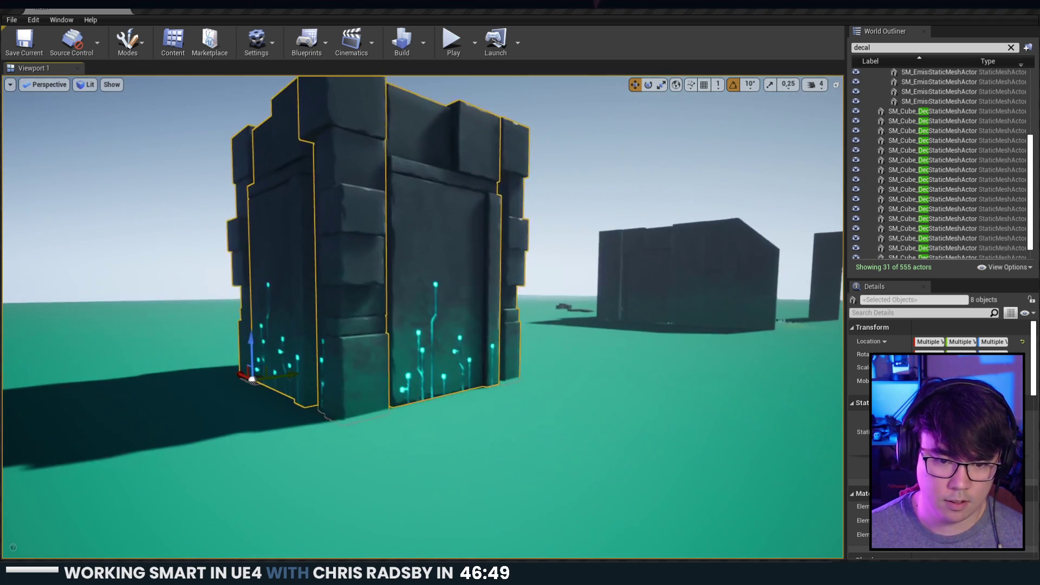
pyautogui.press('d')
pyautogui.moveTo(513, 436); pyautogui.dragTo(417, 404, button='right')
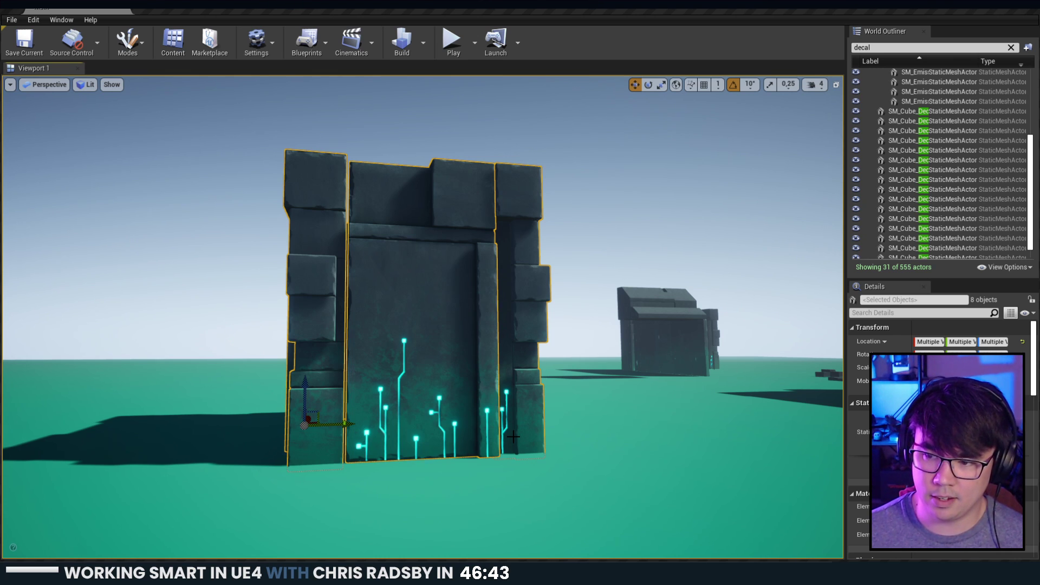
pyautogui.press('w')
pyautogui.moveTo(513, 436)
pyautogui.mouseDown(button='right')
pyautogui.moveTo(501, 438)
pyautogui.moveTo(507, 542)
pyautogui.moveTo(504, 450)
pyautogui.mouseUp(button='right')
pyautogui.press('e')
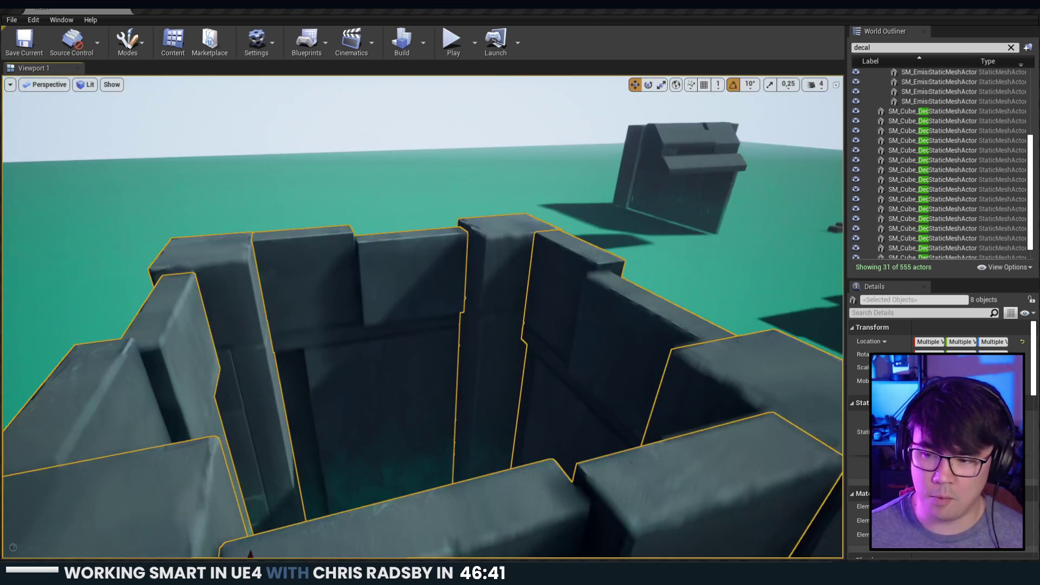
pyautogui.press('f')
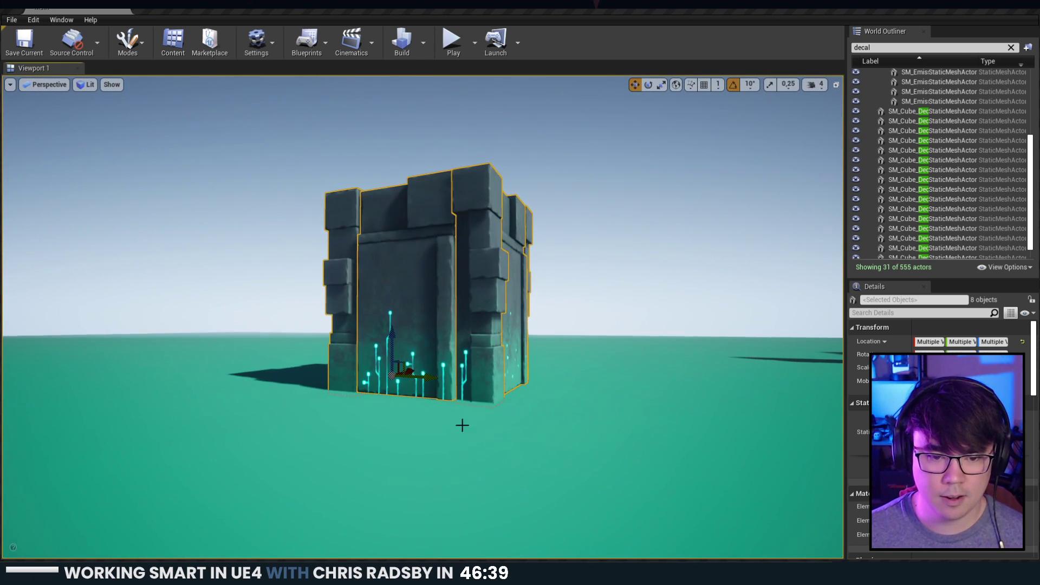
# Lift the eight selected wall and corner pieces of the square tower above the ground.
pyautogui.moveTo(392, 334); pyautogui.dragTo(392, 248)
pyautogui.hotkey('ctrl', 'z')
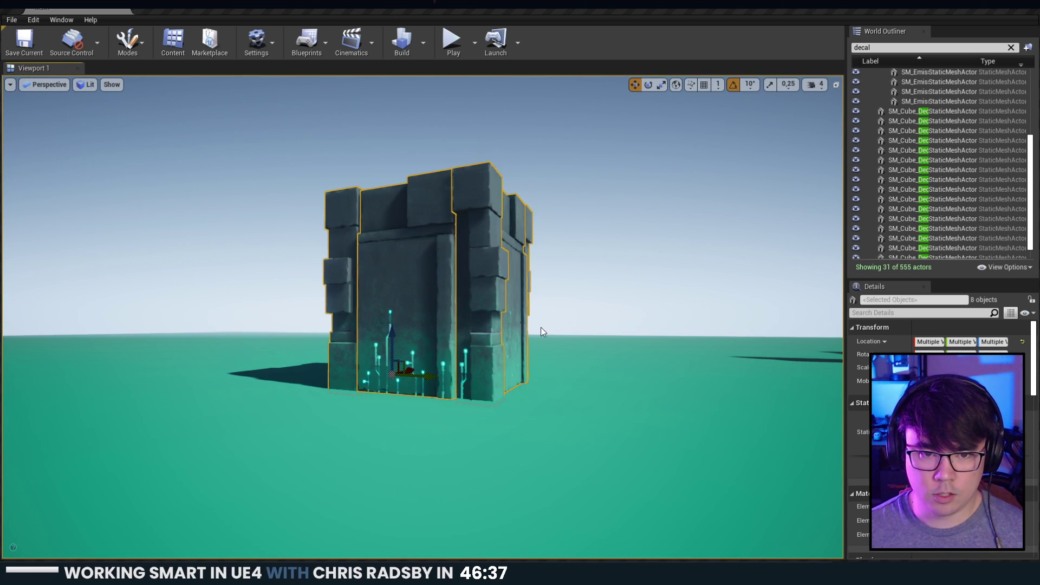
pyautogui.moveTo(520, 347); pyautogui.dragTo(530, 347, button='right')
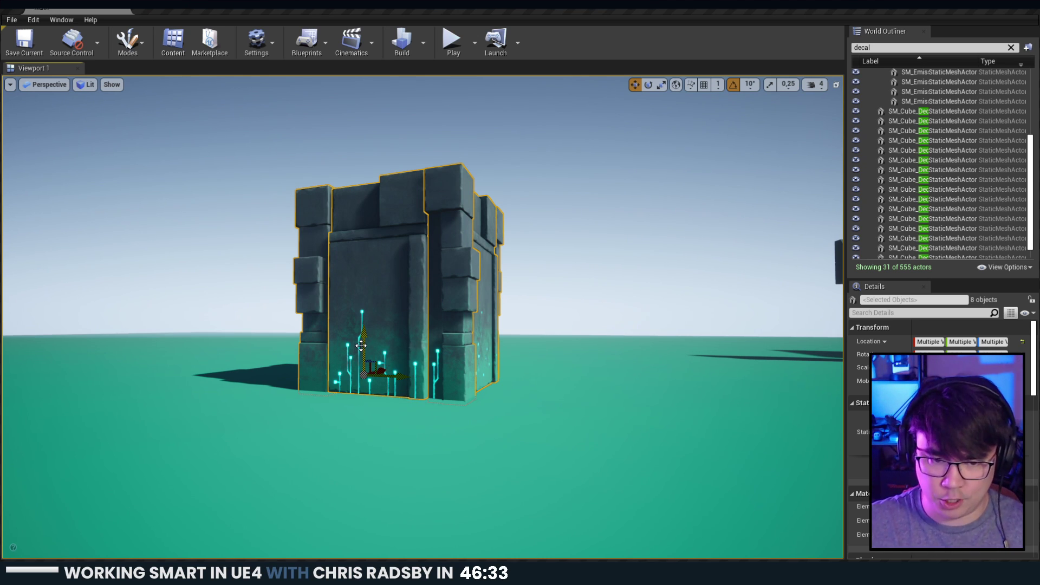
pyautogui.moveTo(361, 346); pyautogui.dragTo(325, 363, button='right')
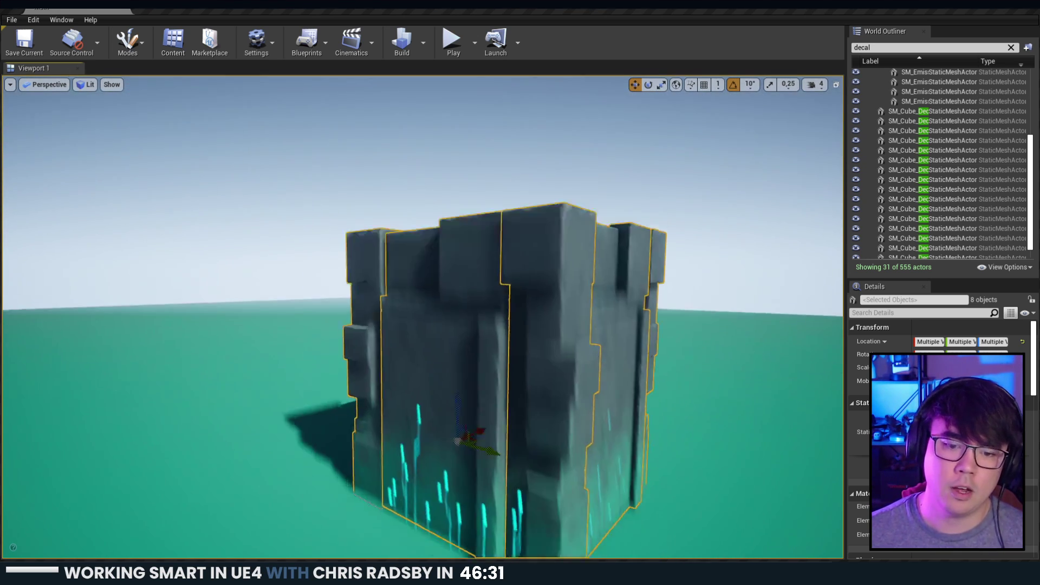
pyautogui.moveTo(422, 347); pyautogui.dragTo(438, 347, button='right')
pyautogui.moveTo(431, 344); pyautogui.dragTo(440, 287)
pyautogui.moveTo(441, 287); pyautogui.dragTo(450, 266, button='right')
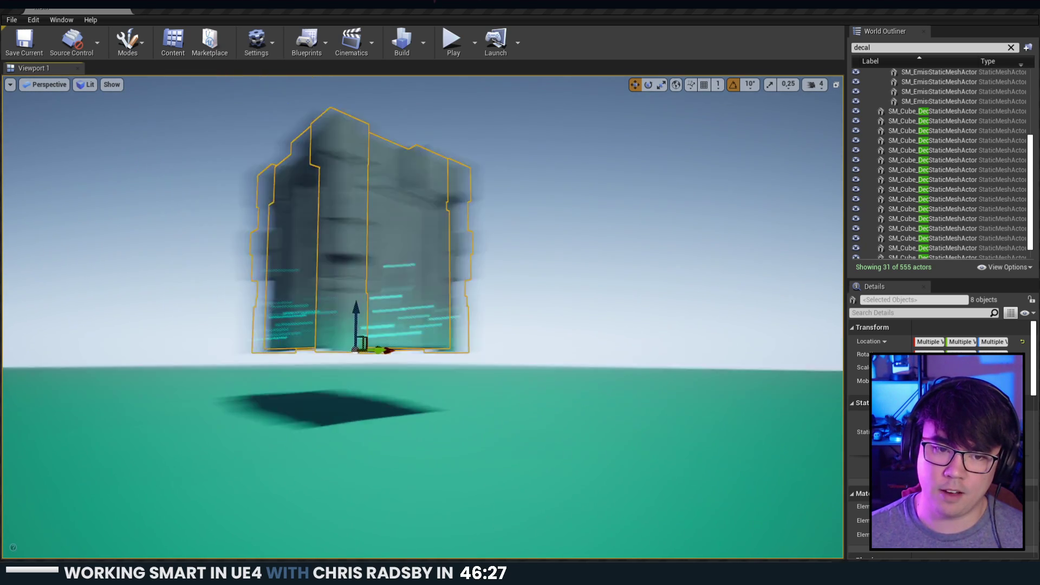
# Duplicate the floating square tower sideways and position the copy a good distance from the original.
pyautogui.moveTo(434, 214); pyautogui.dragTo(337, 341, button='right')
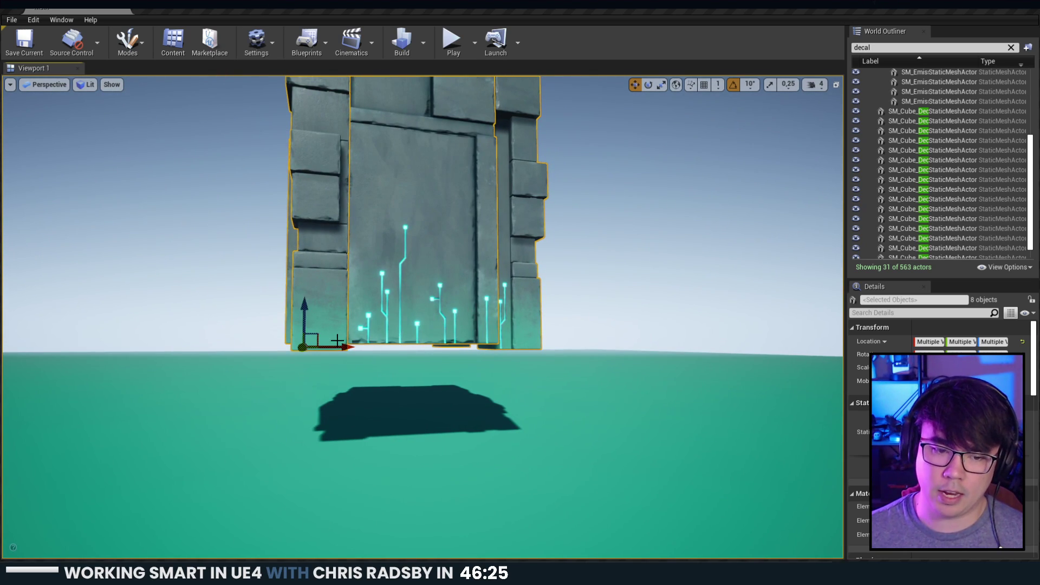
pyautogui.moveTo(338, 346); pyautogui.dragTo(639, 347)
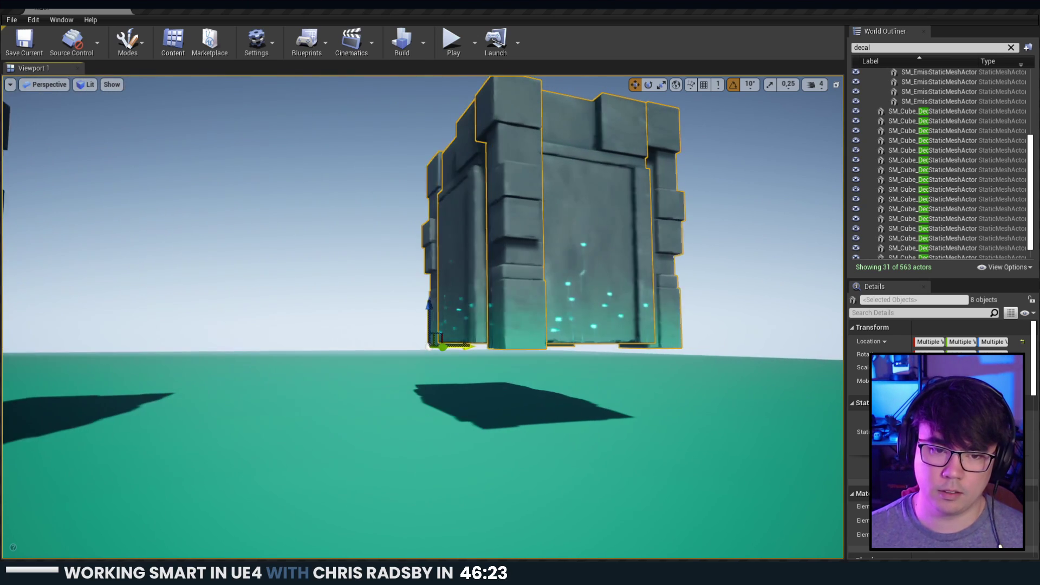
pyautogui.keyDown('alt'); pyautogui.keyDown('shift'); pyautogui.moveTo(469, 347); pyautogui.dragTo(488, 346); pyautogui.keyUp('shift'); pyautogui.keyUp('alt')
pyautogui.moveTo(304, 353); pyautogui.dragTo(244, 461, button='right')
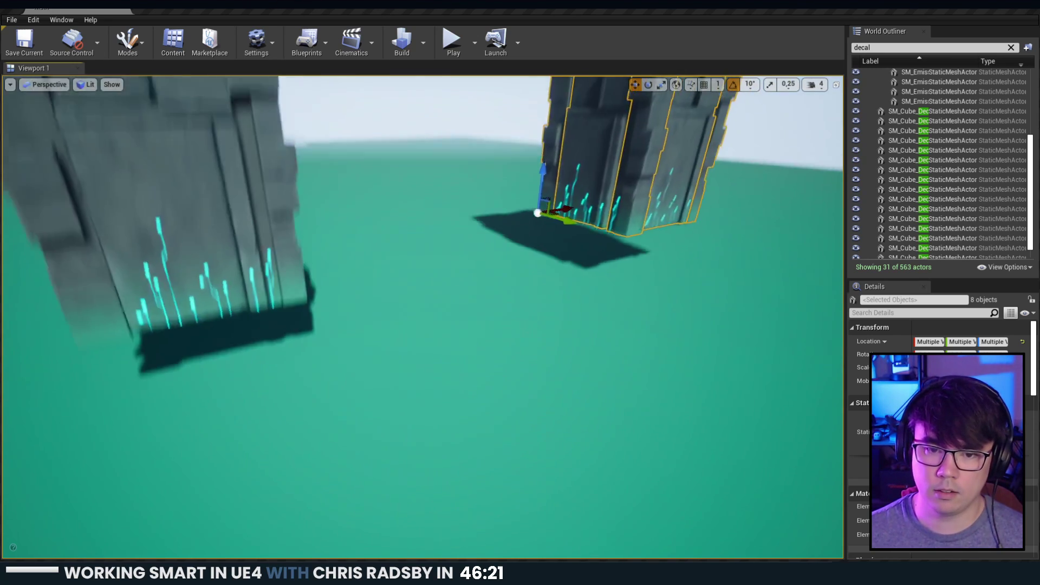
pyautogui.moveTo(249, 369); pyautogui.dragTo(415, 283, button='right')
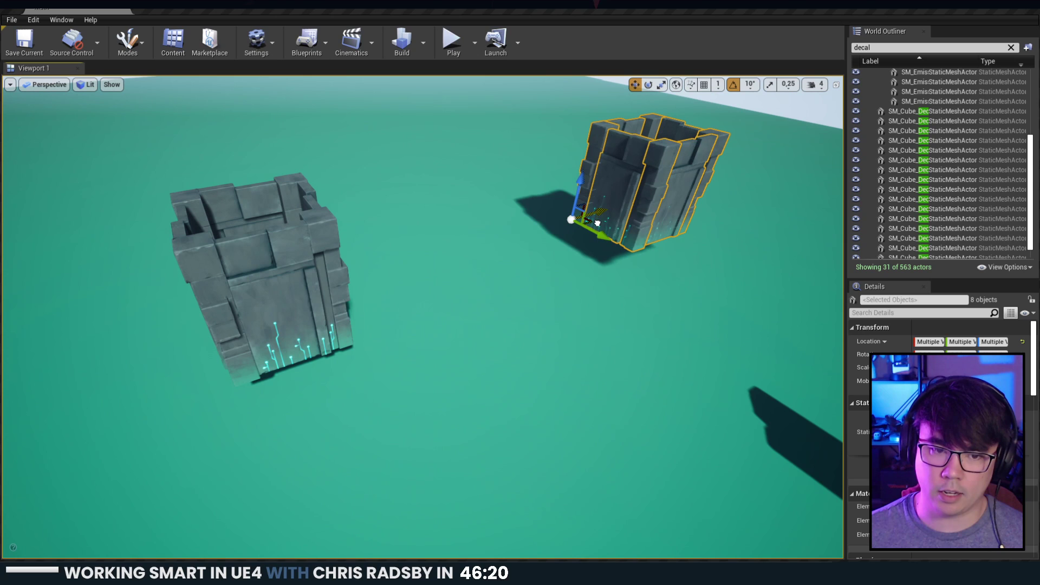
# Select all eight wall and corner pieces of the first floating tower together, starting from one of its walls.
pyautogui.click(432, 331)
pyautogui.moveTo(432, 331); pyautogui.dragTo(442, 298, button='right')
pyautogui.moveTo(159, 289); pyautogui.dragTo(143, 259, button='right')
pyautogui.click(170, 281)
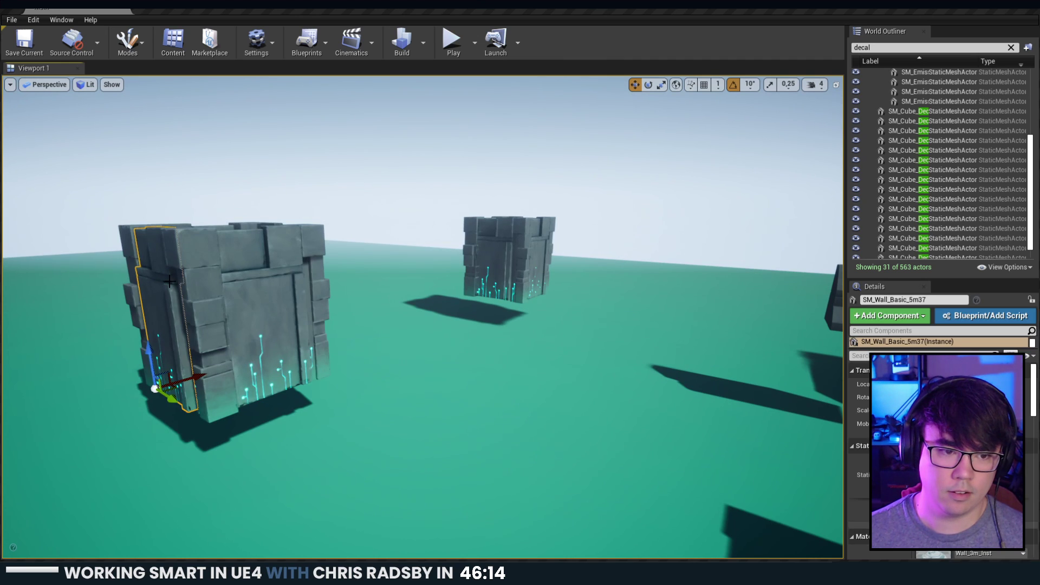
pyautogui.keyDown('ctrl'); pyautogui.click(207, 295); pyautogui.keyUp('ctrl')
pyautogui.moveTo(209, 298); pyautogui.dragTo(198, 355, button='right')
pyautogui.keyDown('ctrl'); pyautogui.click(475, 269); pyautogui.keyUp('ctrl')
pyautogui.keyDown('ctrl'); pyautogui.click(446, 217); pyautogui.keyUp('ctrl')
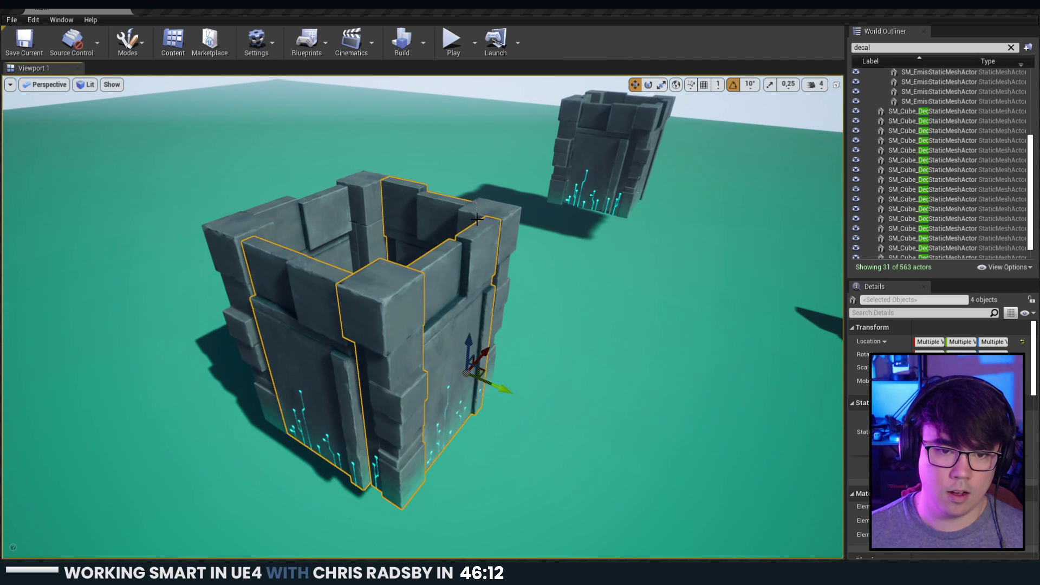
pyautogui.keyDown('ctrl'); pyautogui.click(477, 216); pyautogui.keyUp('ctrl')
pyautogui.keyDown('ctrl'); pyautogui.click(355, 204); pyautogui.keyUp('ctrl')
pyautogui.keyDown('ctrl'); pyautogui.click(317, 225); pyautogui.keyUp('ctrl')
pyautogui.keyDown('ctrl'); pyautogui.click(231, 247); pyautogui.keyUp('ctrl')
# Add the second tower's wall and corner pieces to the selection, going around its sides.
pyautogui.moveTo(231, 249); pyautogui.dragTo(266, 299, button='right')
pyautogui.keyDown('ctrl'); pyautogui.click(324, 217); pyautogui.keyUp('ctrl')
pyautogui.keyDown('ctrl'); pyautogui.click(409, 236); pyautogui.keyUp('ctrl')
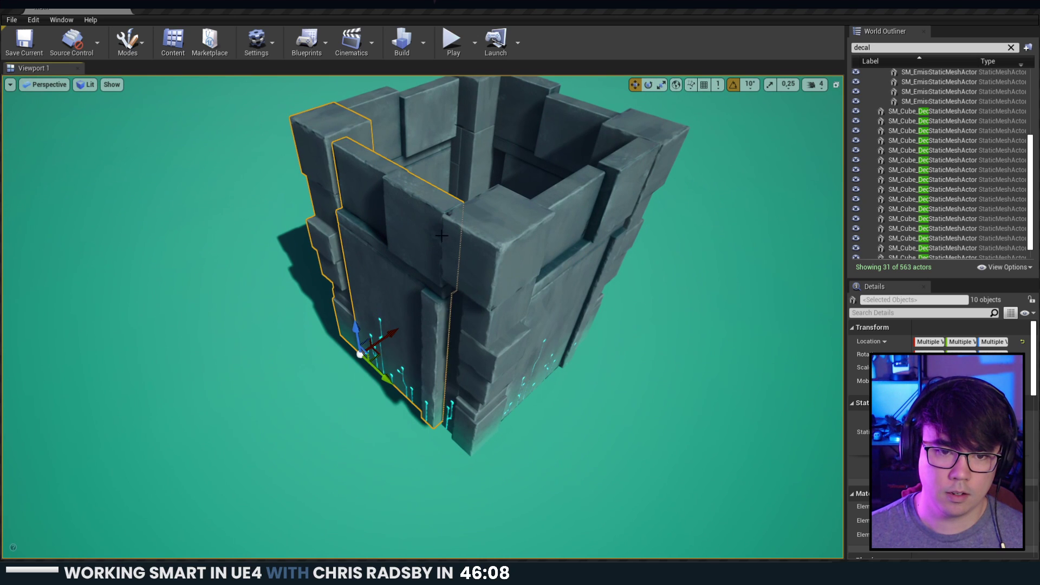
pyautogui.keyDown('ctrl'); pyautogui.click(464, 238); pyautogui.keyUp('ctrl')
pyautogui.keyDown('ctrl'); pyautogui.click(579, 189); pyautogui.keyUp('ctrl')
pyautogui.keyDown('ctrl'); pyautogui.click(625, 132); pyautogui.keyUp('ctrl')
pyautogui.keyDown('ctrl'); pyautogui.click(567, 125); pyautogui.keyUp('ctrl')
pyautogui.keyDown('ctrl'); pyautogui.click(451, 109); pyautogui.keyUp('ctrl')
pyautogui.moveTo(450, 110); pyautogui.dragTo(479, 202, button='right')
pyautogui.moveTo(349, 244); pyautogui.dragTo(271, 231, button='right')
# Restore the lost selection of both towers, test-move it, undo the move, and add the missing corner piece.
pyautogui.click(348, 244)
pyautogui.click(637, 319)
pyautogui.hotkey('ctrl', 'z')
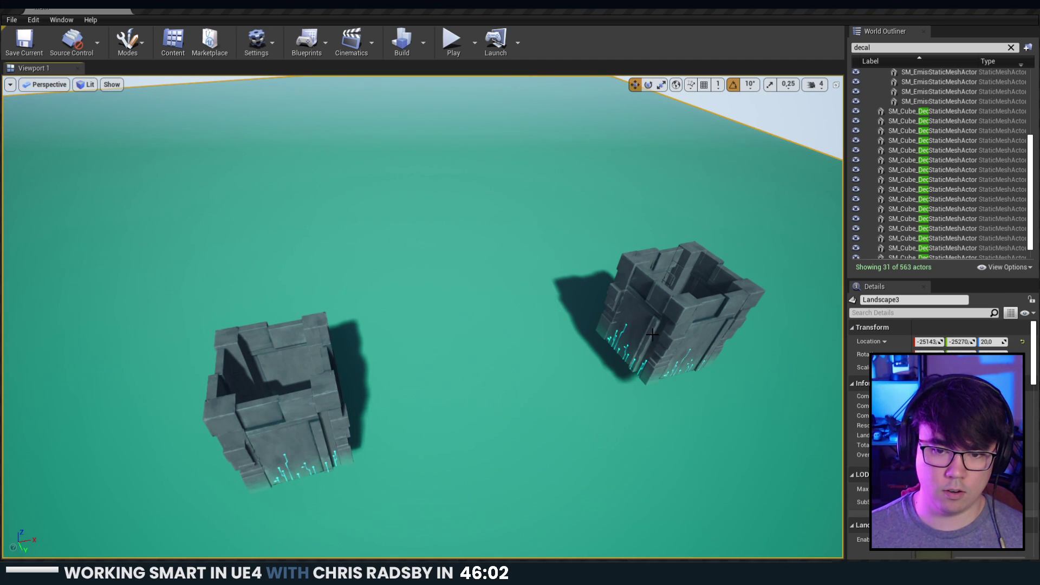
pyautogui.hotkey('ctrl', 'z')
pyautogui.moveTo(657, 293); pyautogui.dragTo(657, 309)
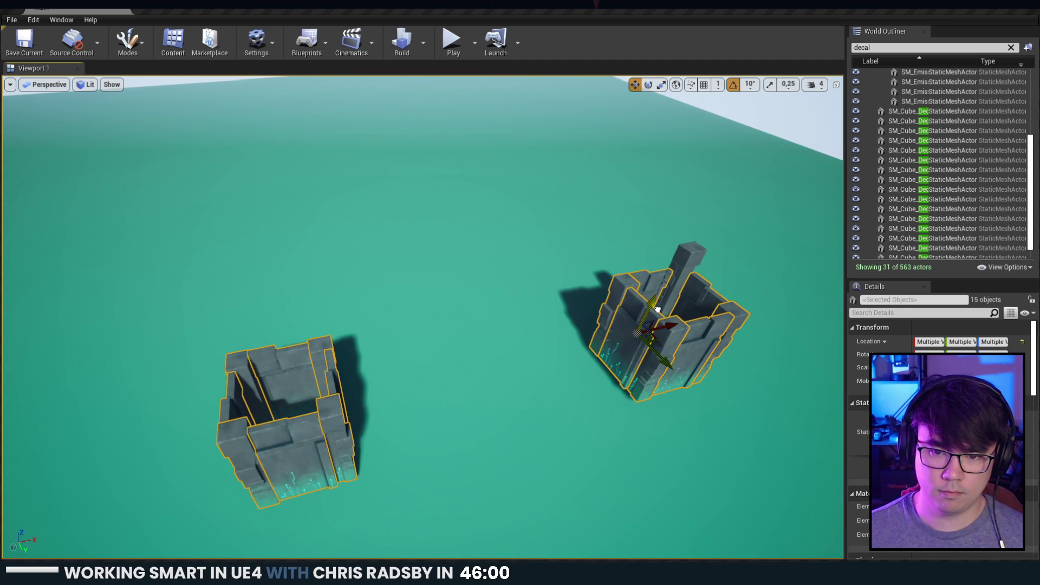
pyautogui.hotkey('ctrl', 'z')
pyautogui.keyDown('ctrl'); pyautogui.click(693, 249); pyautogui.keyUp('ctrl')
# Group the 16 selected pieces of both towers and lift the group higher above the ground.
pyautogui.moveTo(611, 335); pyautogui.dragTo(611, 348, button='right')
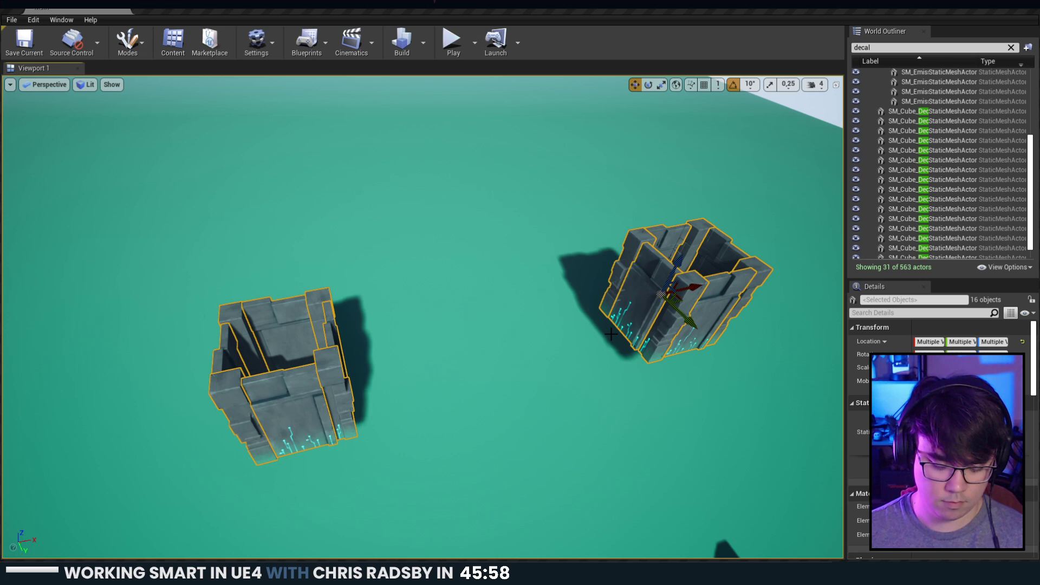
pyautogui.hotkey('ctrl', 'p')
pyautogui.press('Escape')
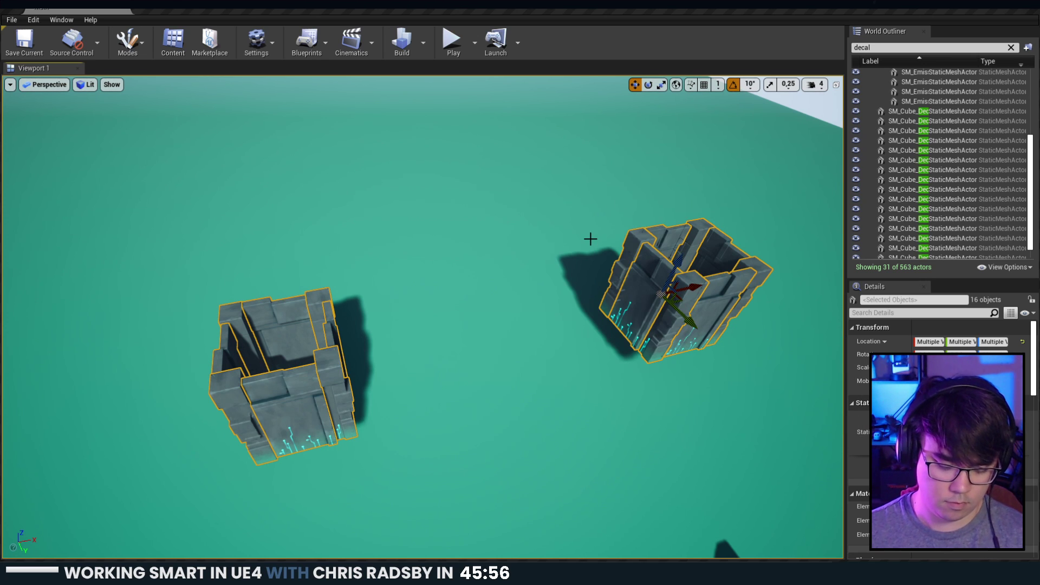
pyautogui.hotkey('ctrl', 'g')
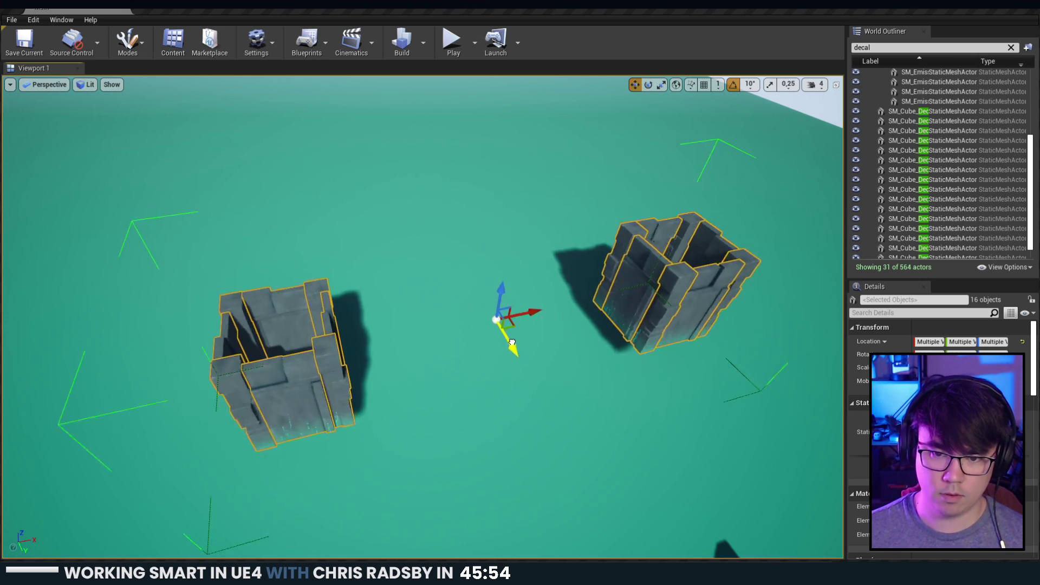
pyautogui.moveTo(512, 342); pyautogui.dragTo(512, 274, button='right')
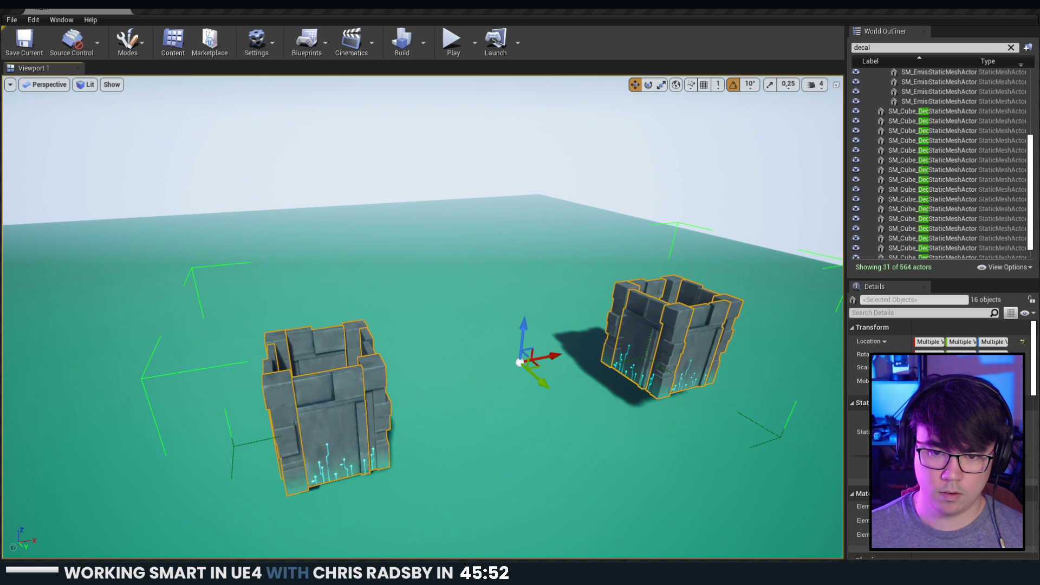
pyautogui.moveTo(535, 366); pyautogui.dragTo(520, 292)
pyautogui.moveTo(522, 293); pyautogui.dragTo(521, 246, button='right')
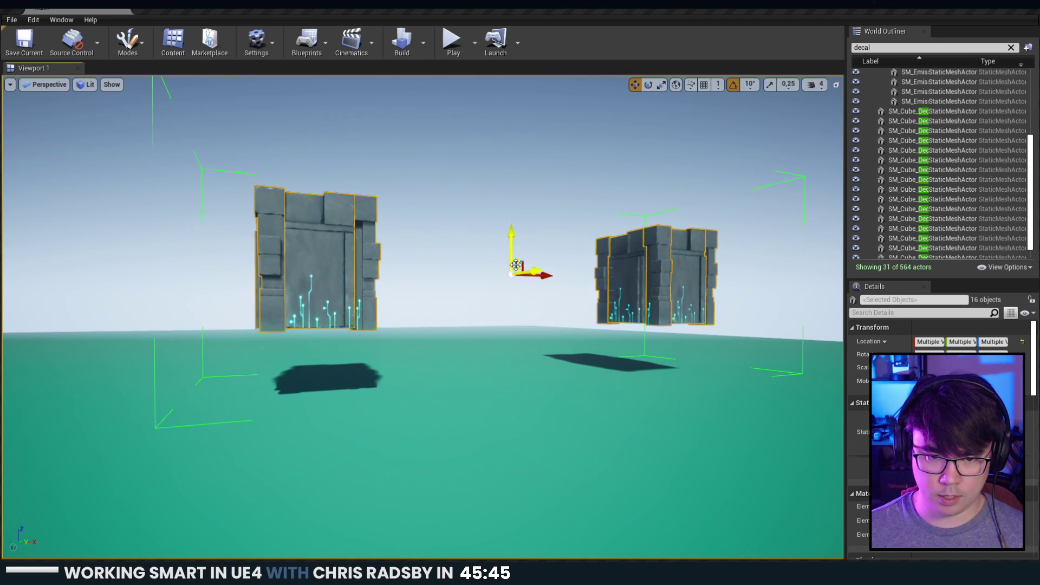
# Try duplicating the grouped towers straight down as a lower storey, and undo the copy.
pyautogui.moveTo(527, 271); pyautogui.dragTo(519, 329)
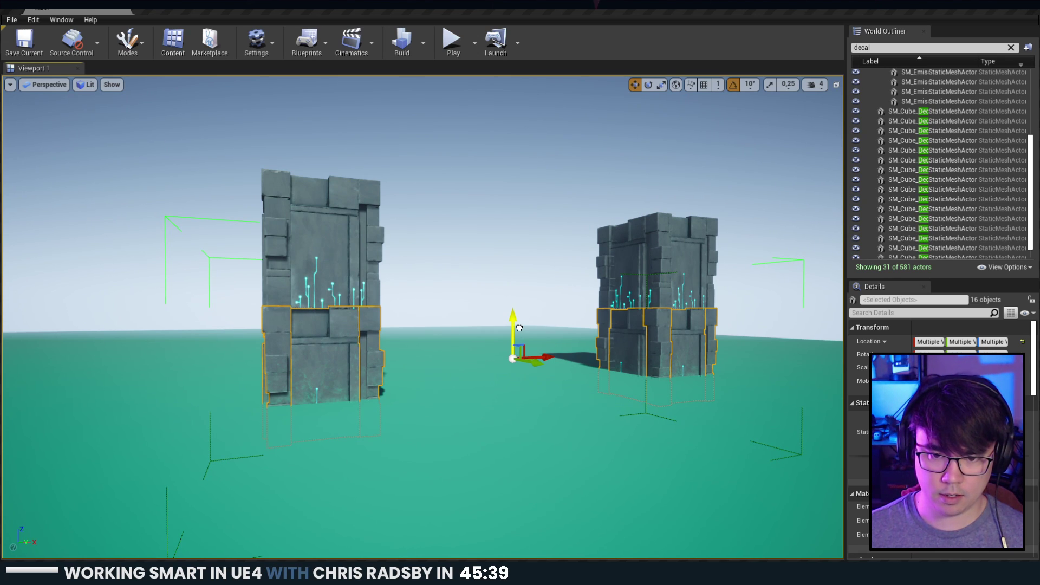
pyautogui.click(531, 169)
pyautogui.hotkey('ctrl', 'z')
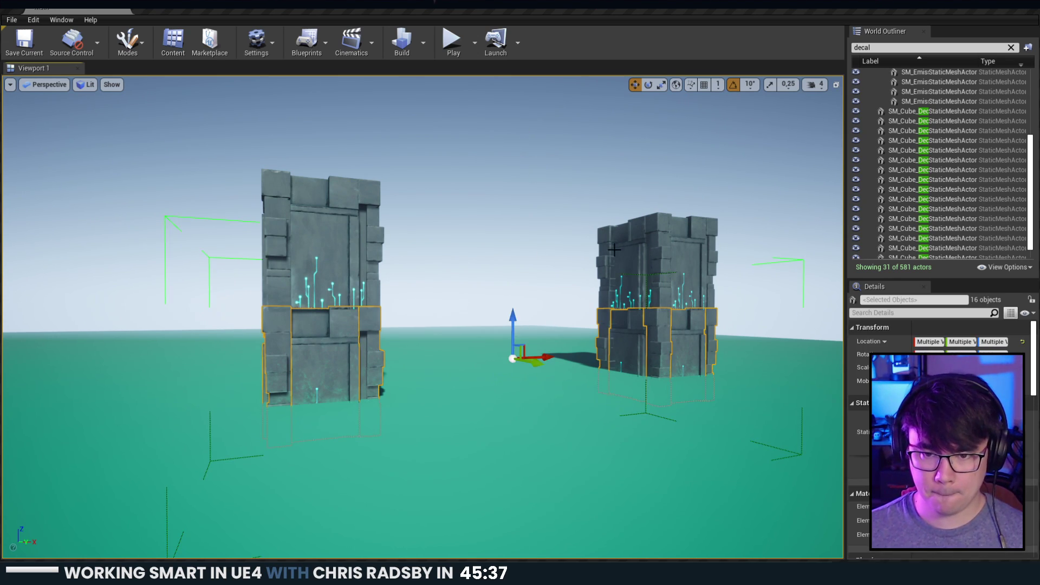
pyautogui.press('e')
pyautogui.hotkey('ctrl', 'z')
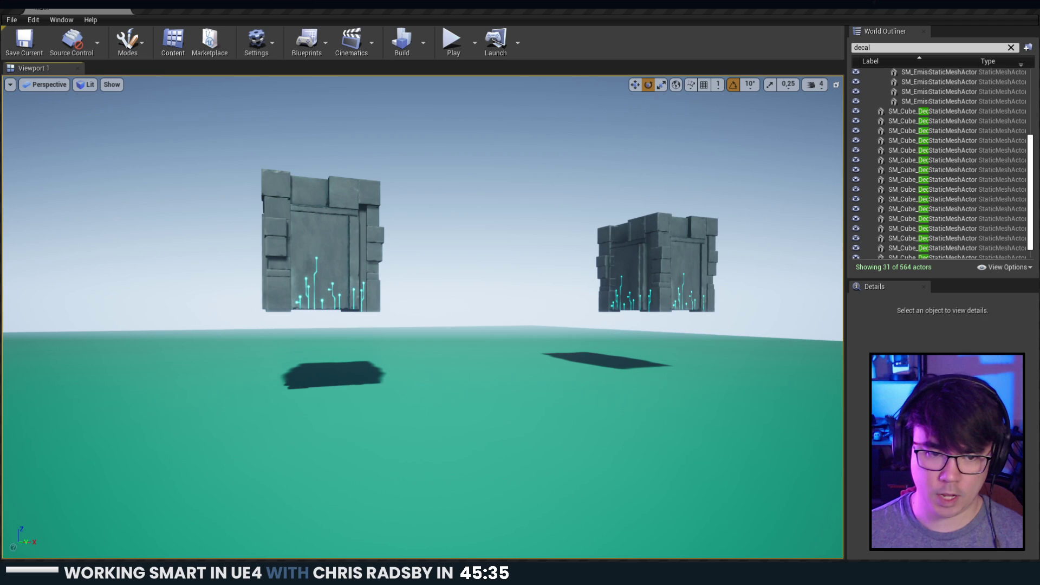
# Lower the two grouped towers slightly toward the ground as one unit, and clear the selection.
pyautogui.press('w')
pyautogui.moveTo(508, 262); pyautogui.dragTo(532, 236)
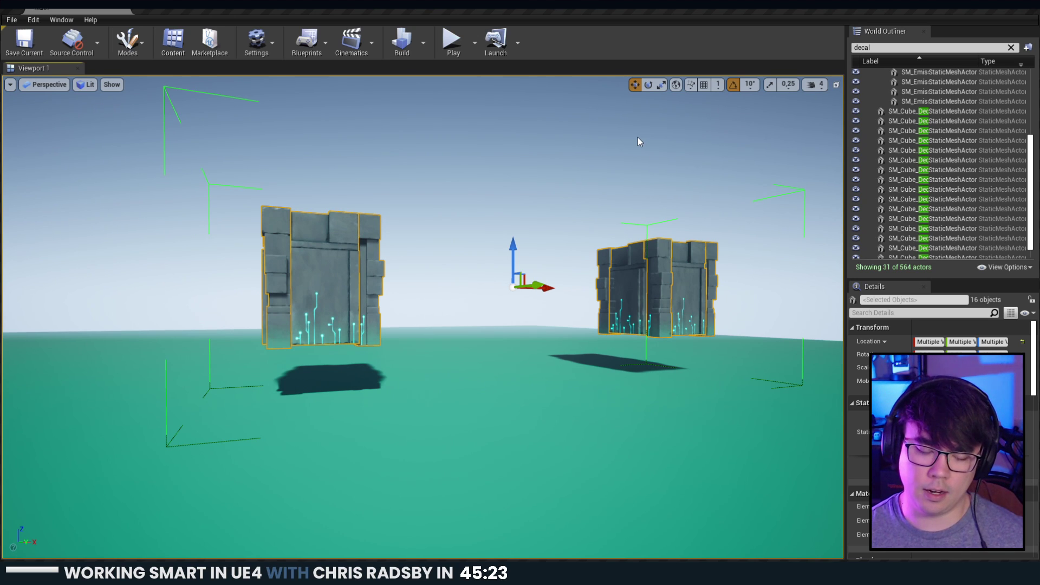
pyautogui.moveTo(561, 220); pyautogui.dragTo(552, 221, button='right')
pyautogui.click(560, 220)
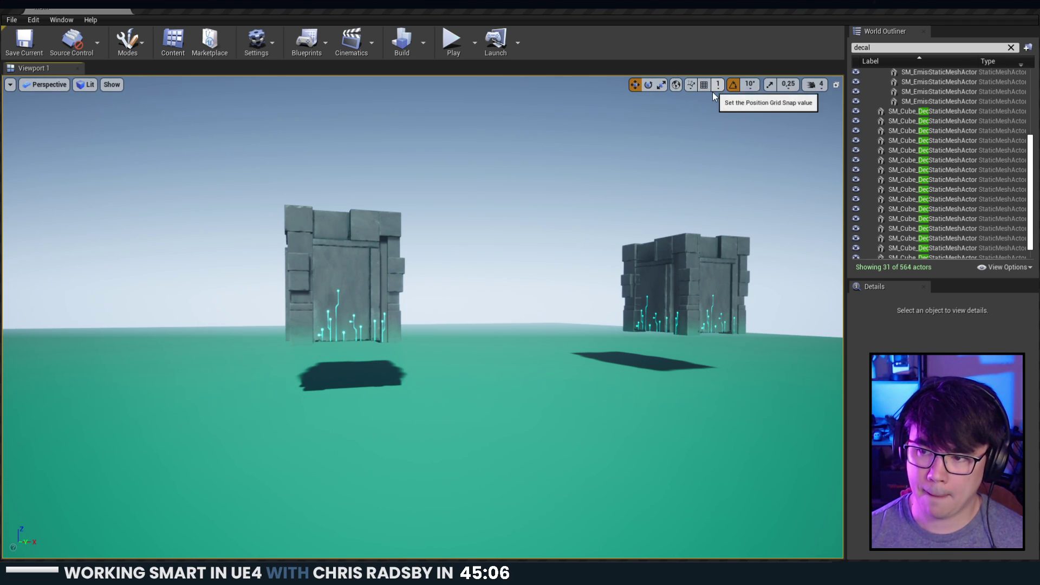
pyautogui.press('s')
pyautogui.moveTo(728, 157); pyautogui.dragTo(715, 167, button='right')
pyautogui.press('q')
pyautogui.press('e')
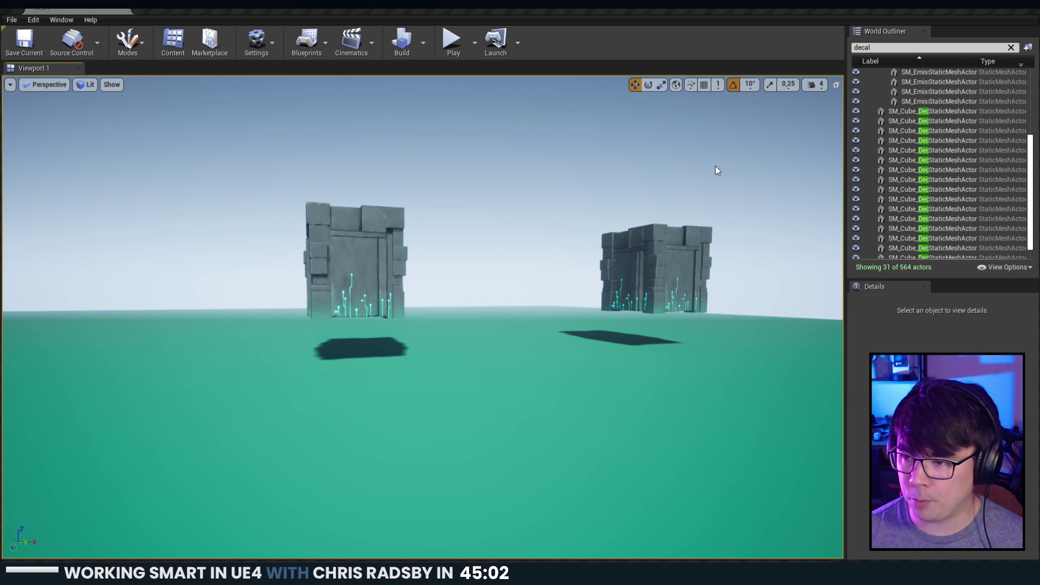
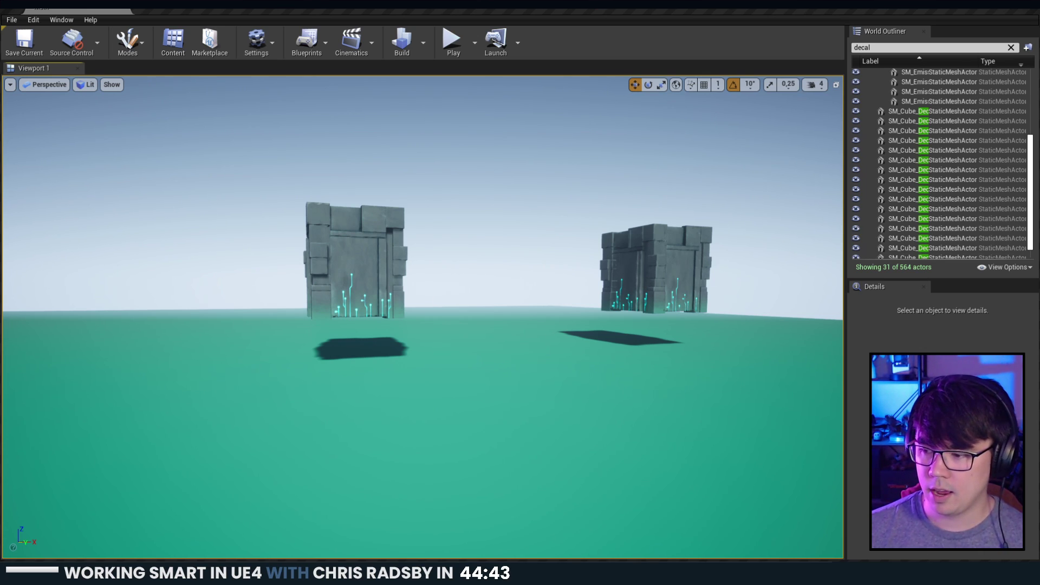
pyautogui.click(684, 228)
pyautogui.click(695, 218)
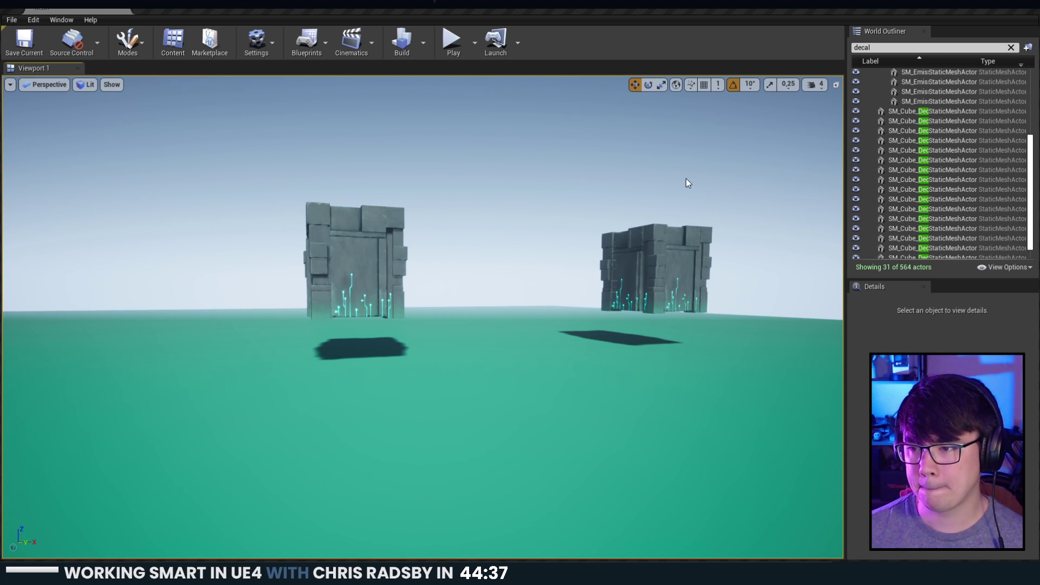
pyautogui.moveTo(686, 179); pyautogui.dragTo(682, 172, button='right')
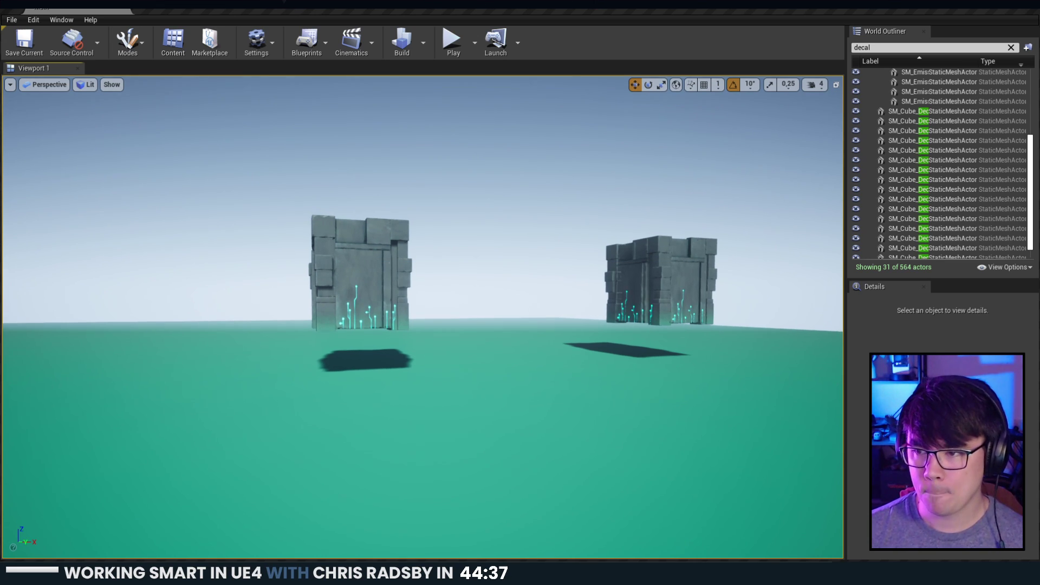
# Select the tower group and duplicate it sideways along the ground, making a second pair of towers.
pyautogui.click(673, 282)
pyautogui.moveTo(748, 255); pyautogui.dragTo(755, 246, button='right')
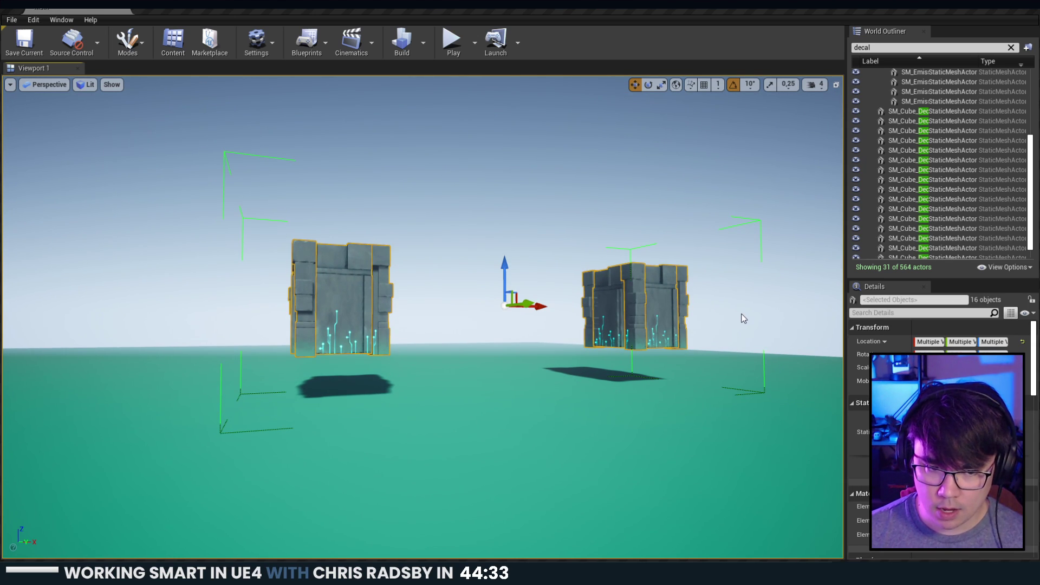
pyautogui.press('a')
pyautogui.moveTo(496, 306); pyautogui.dragTo(623, 342, button='right')
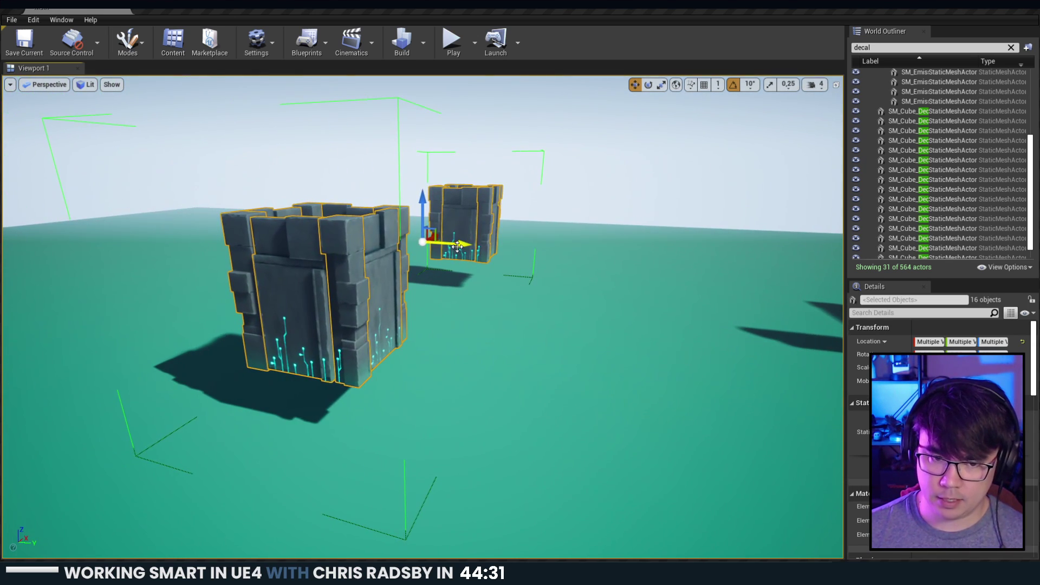
pyautogui.keyDown('alt'); pyautogui.moveTo(469, 242); pyautogui.dragTo(767, 282); pyautogui.keyUp('alt')
# Reselect the original tower group and ungroup it, keeping its 16 pieces selected.
pyautogui.click(564, 252)
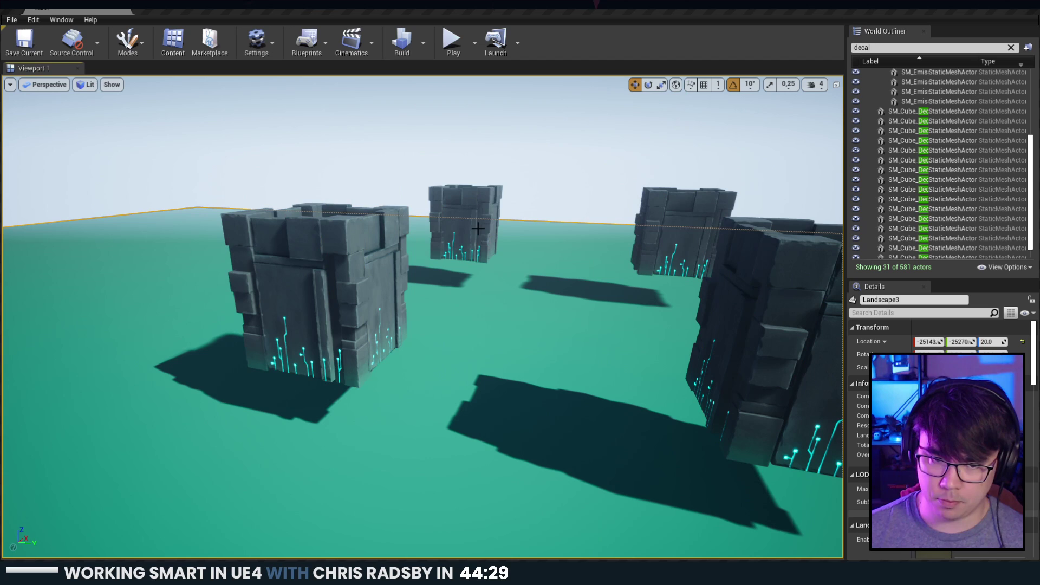
pyautogui.click(479, 228)
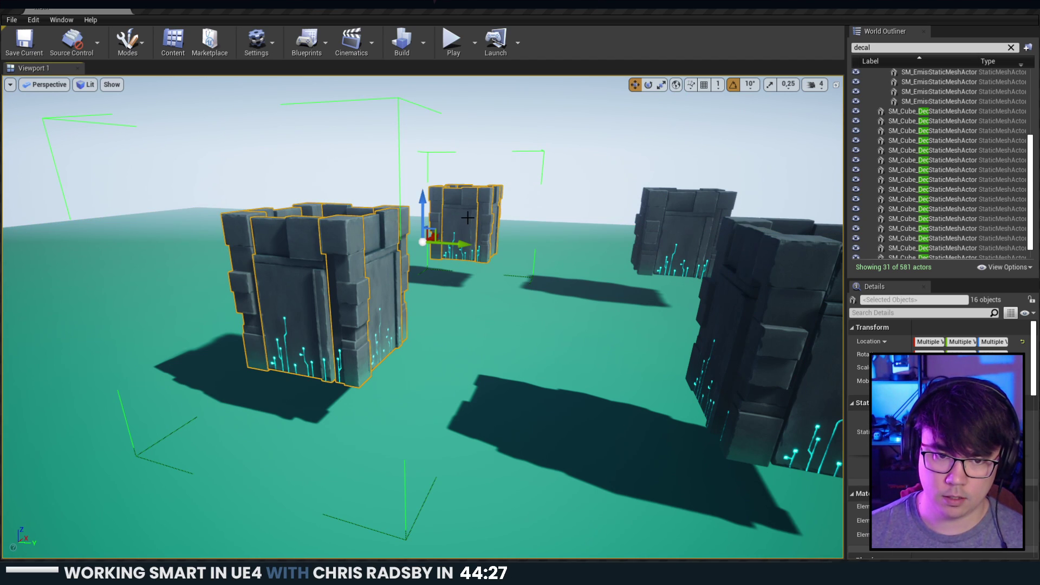
pyautogui.hotkey('shift', 'g')
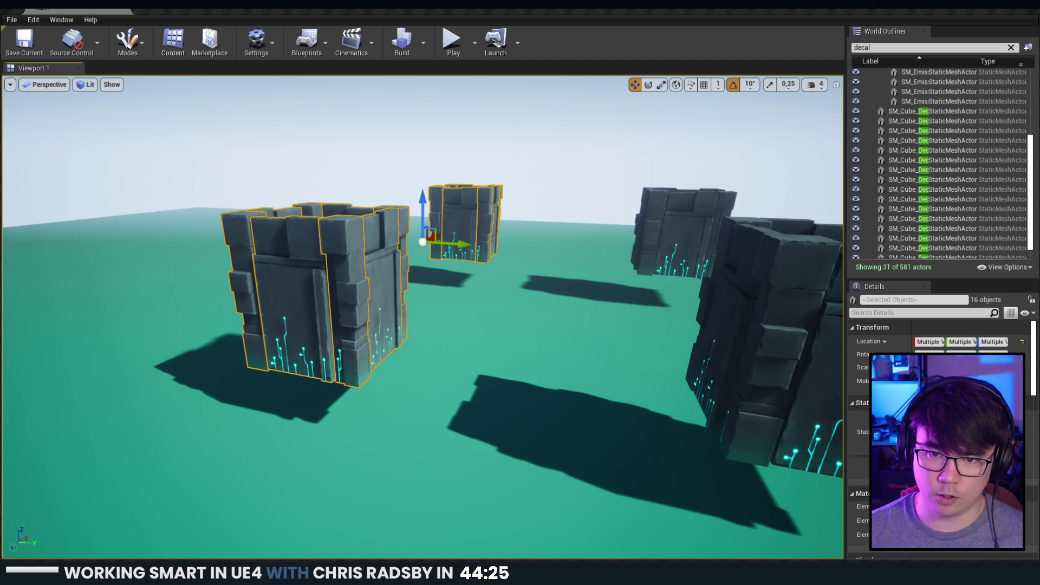
pyautogui.click(677, 250)
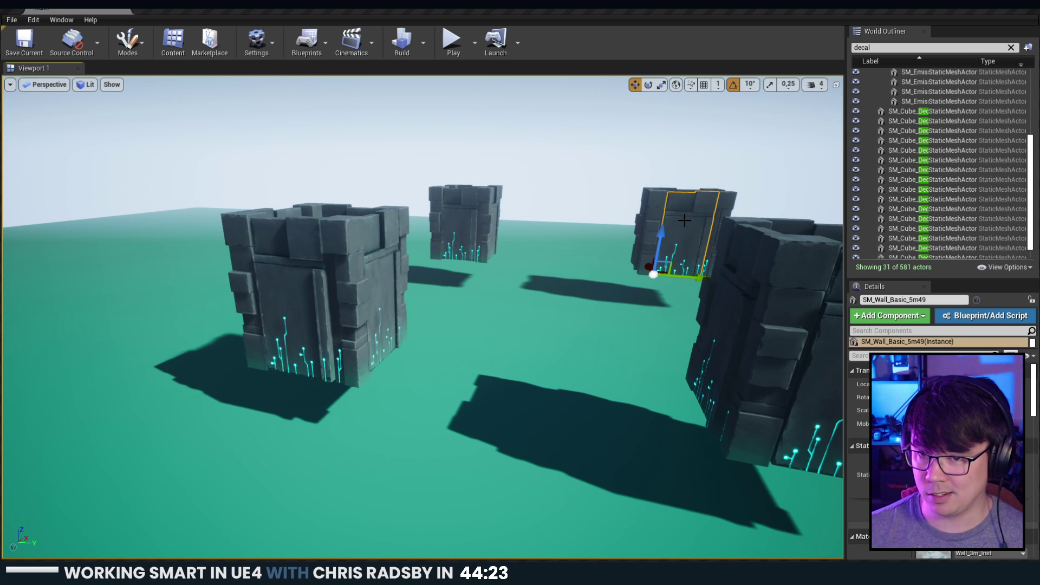
pyautogui.hotkey('ctrl', 'z')
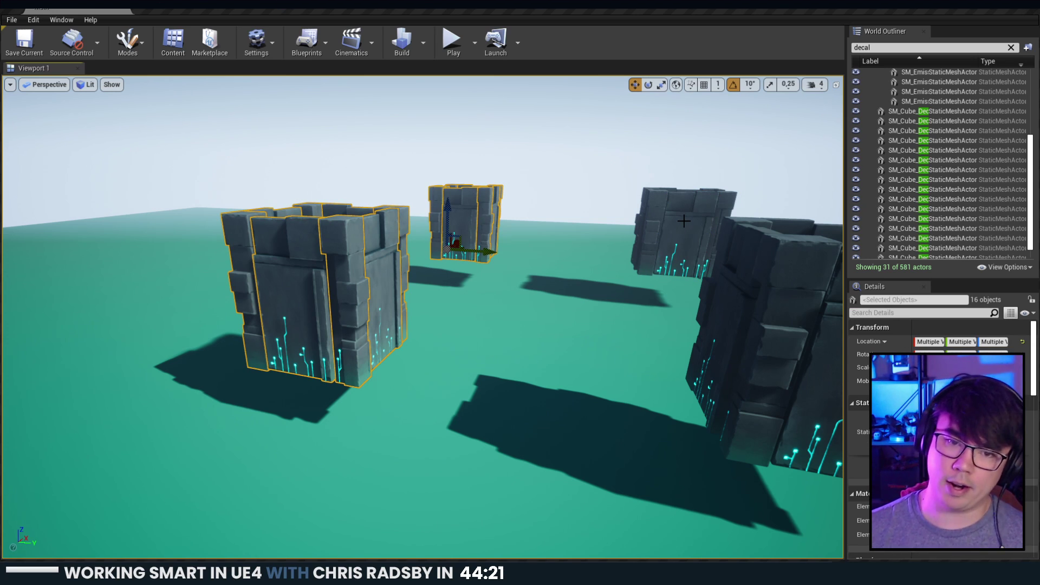
# Delete the nearer duplicated tower piece by piece, removing its separate wall and corner meshes.
pyautogui.click(691, 211)
pyautogui.moveTo(691, 211); pyautogui.dragTo(734, 196, button='right')
pyautogui.press('d')
pyautogui.press('Delete')
pyautogui.click(669, 292)
pyautogui.press('Delete')
pyautogui.click(653, 291)
pyautogui.press('Delete')
pyautogui.click(680, 293)
pyautogui.press('Delete')
pyautogui.click(710, 294)
pyautogui.press('Delete')
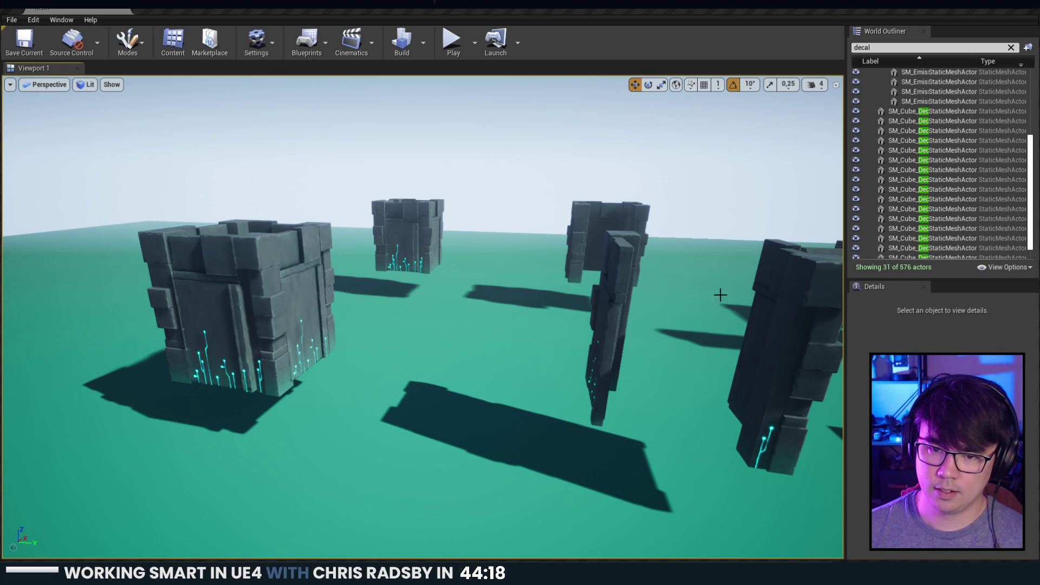
pyautogui.click(765, 295)
pyautogui.click(619, 265)
pyautogui.press('Delete')
pyautogui.click(759, 290)
pyautogui.press('Delete')
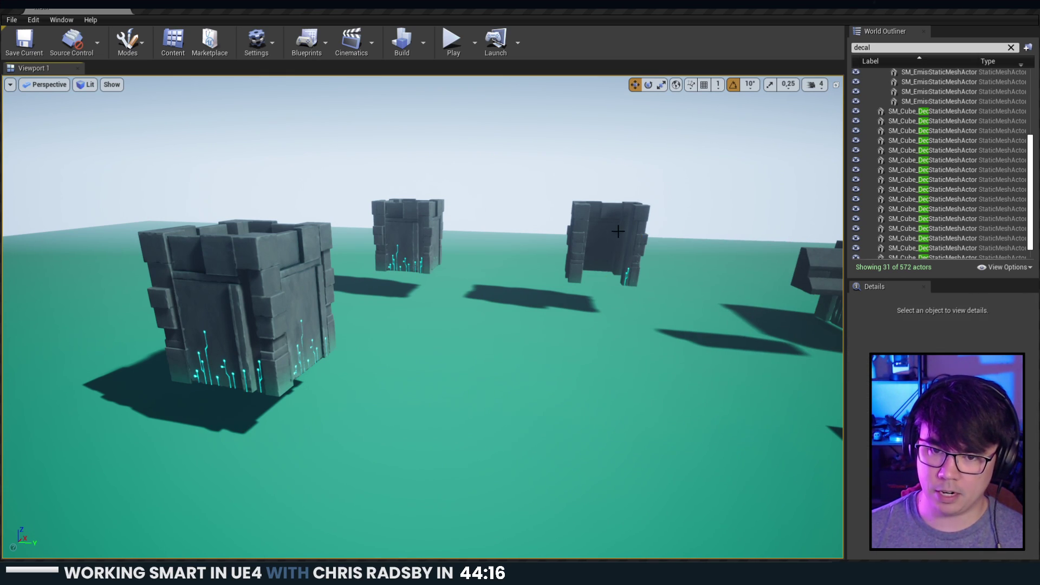
# Delete the remaining wall and corner pieces of the farther duplicated tower, keeping the original two towers.
pyautogui.click(619, 232)
pyautogui.press('Delete')
pyautogui.click(629, 233)
pyautogui.press('Delete')
pyautogui.click(634, 243)
pyautogui.press('Delete')
pyautogui.click(604, 243)
pyautogui.press('Delete')
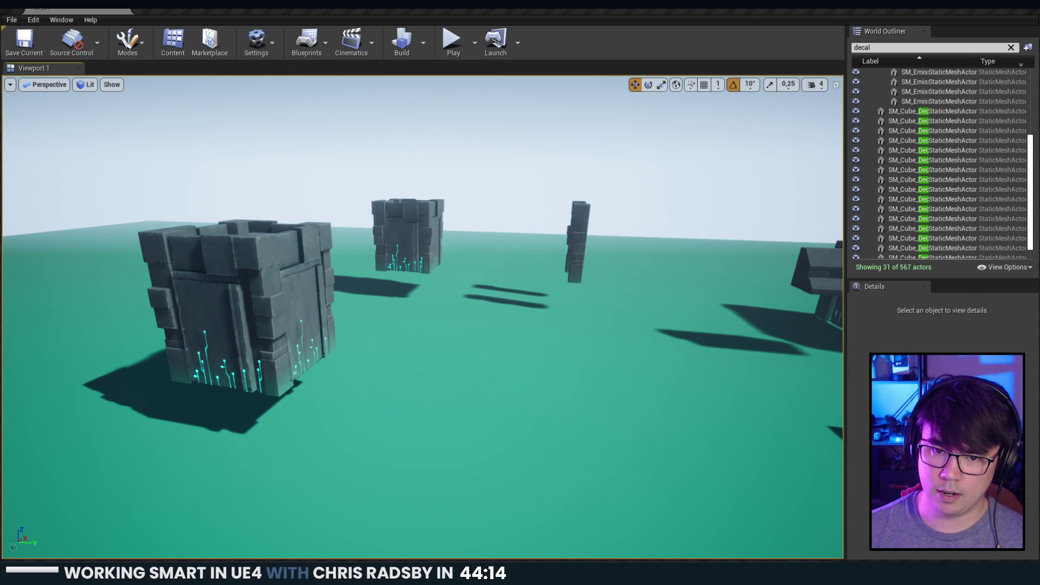
pyautogui.click(581, 253)
pyautogui.press('Delete')
pyautogui.click(576, 238)
pyautogui.press('Delete')
# Select all wall and corner pieces of the first remaining tower together, one piece at a time.
pyautogui.click(422, 233)
pyautogui.moveTo(423, 232); pyautogui.dragTo(349, 298, button='right')
pyautogui.press('w')
pyautogui.click(346, 255)
pyautogui.press('e')
pyautogui.keyDown('ctrl'); pyautogui.click(347, 271); pyautogui.keyUp('ctrl')
pyautogui.keyDown('ctrl'); pyautogui.click(262, 230); pyautogui.keyUp('ctrl')
pyautogui.keyDown('ctrl'); pyautogui.click(249, 263); pyautogui.keyUp('ctrl')
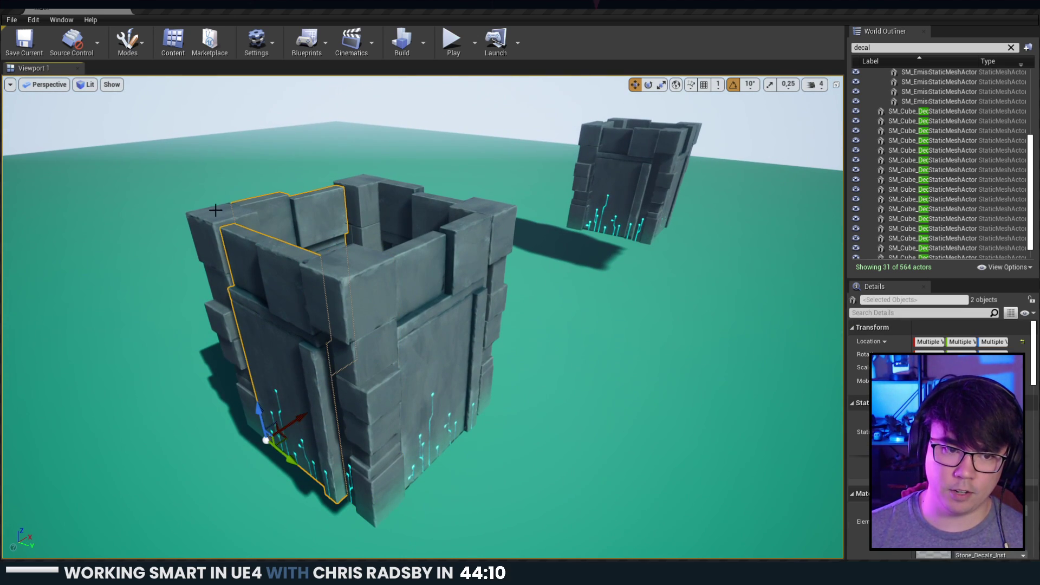
pyautogui.keyDown('ctrl'); pyautogui.click(216, 211); pyautogui.keyUp('ctrl')
pyautogui.keyDown('ctrl'); pyautogui.click(361, 194); pyautogui.keyUp('ctrl')
pyautogui.keyDown('ctrl'); pyautogui.click(404, 205); pyautogui.keyUp('ctrl')
pyautogui.keyDown('ctrl'); pyautogui.click(412, 285); pyautogui.keyUp('ctrl')
pyautogui.keyDown('ctrl'); pyautogui.click(358, 282); pyautogui.keyUp('ctrl')
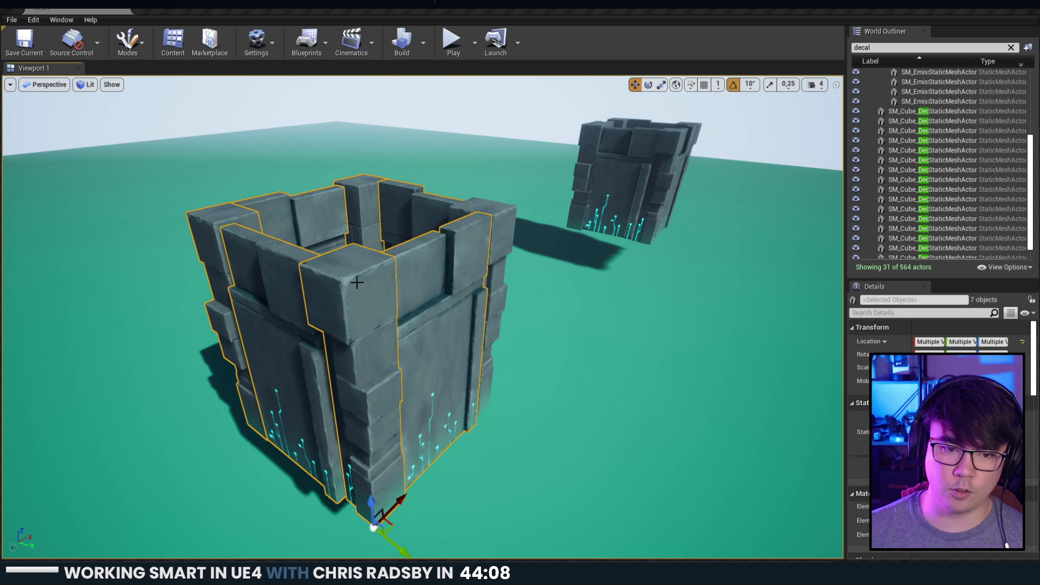
pyautogui.keyDown('ctrl'); pyautogui.click(481, 218); pyautogui.keyUp('ctrl')
pyautogui.keyDown('ctrl'); pyautogui.click(494, 209); pyautogui.keyUp('ctrl')
pyautogui.keyDown('ctrl'); pyautogui.click(471, 238); pyautogui.keyUp('ctrl')
pyautogui.press('w')
# Add the second tower's wall and corner pieces to the selection, so both towers are selected.
pyautogui.moveTo(471, 239); pyautogui.dragTo(521, 263, button='right')
pyautogui.press('s')
pyautogui.keyDown('ctrl'); pyautogui.click(414, 274); pyautogui.keyUp('ctrl')
pyautogui.keyDown('ctrl'); pyautogui.click(450, 234); pyautogui.keyUp('ctrl')
pyautogui.keyDown('ctrl'); pyautogui.click(481, 218); pyautogui.keyUp('ctrl')
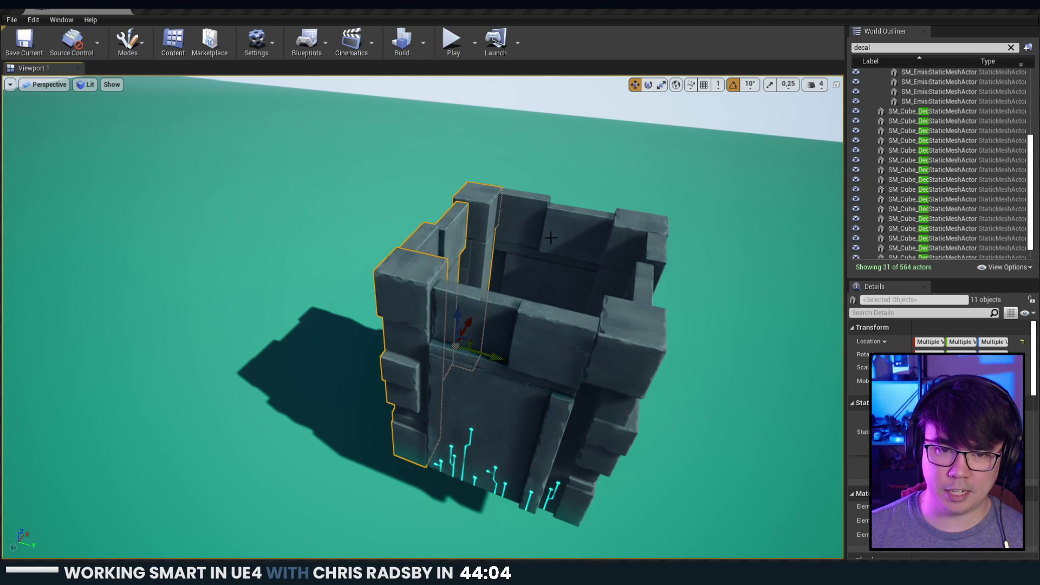
pyautogui.keyDown('ctrl'); pyautogui.click(582, 238); pyautogui.keyUp('ctrl')
pyautogui.keyDown('ctrl'); pyautogui.click(625, 250); pyautogui.keyUp('ctrl')
pyautogui.keyDown('ctrl'); pyautogui.click(620, 333); pyautogui.keyUp('ctrl')
pyautogui.keyDown('ctrl'); pyautogui.click(642, 272); pyautogui.keyUp('ctrl')
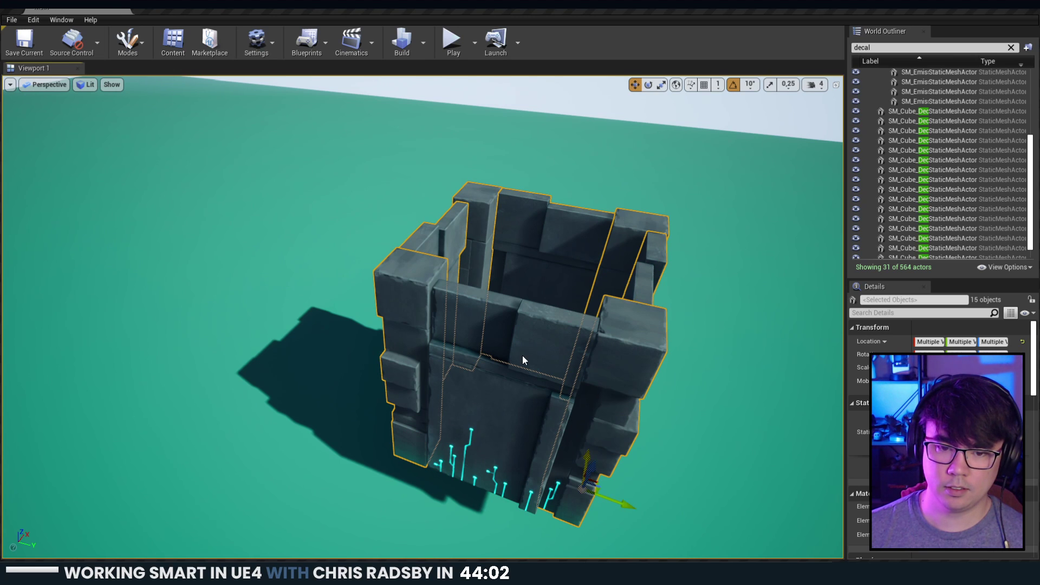
pyautogui.keyDown('ctrl'); pyautogui.click(523, 356); pyautogui.keyUp('ctrl')
# Restore the selection of both towers' pieces, group them, and clear the selection.
pyautogui.moveTo(523, 356); pyautogui.dragTo(439, 290, button='right')
pyautogui.press('s')
pyautogui.press('q')
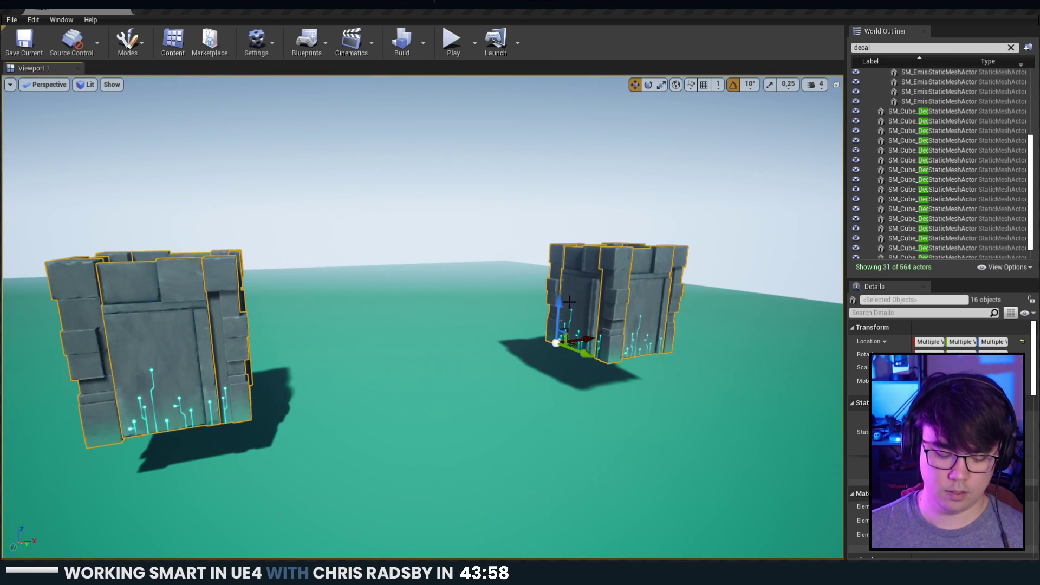
pyautogui.moveTo(569, 302)
pyautogui.mouseDown(button='right')
pyautogui.moveTo(560, 311)
pyautogui.moveTo(579, 317)
pyautogui.mouseUp(button='right')
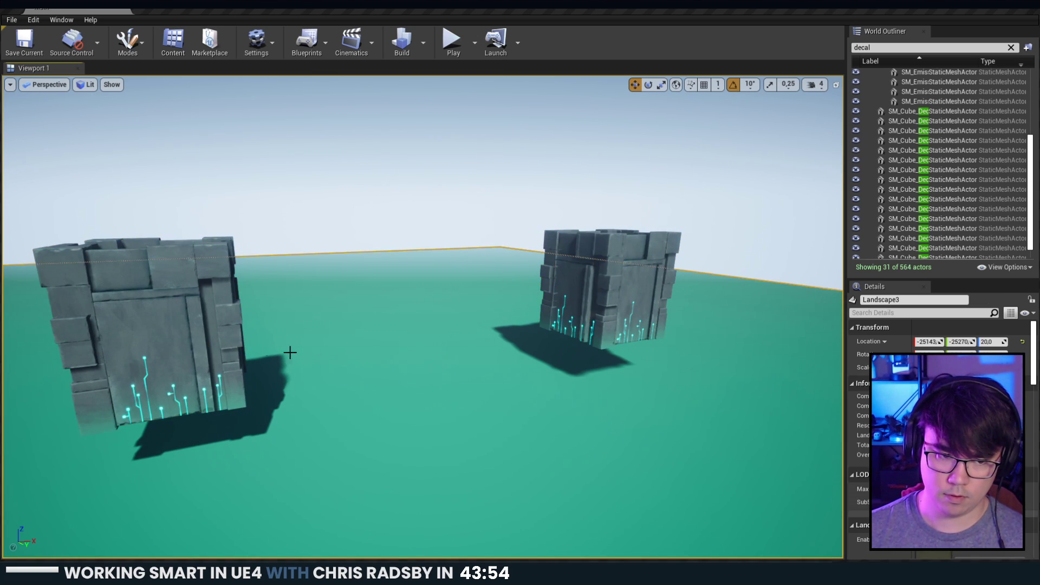
pyautogui.click(226, 346)
pyautogui.hotkey('ctrl', 'z')
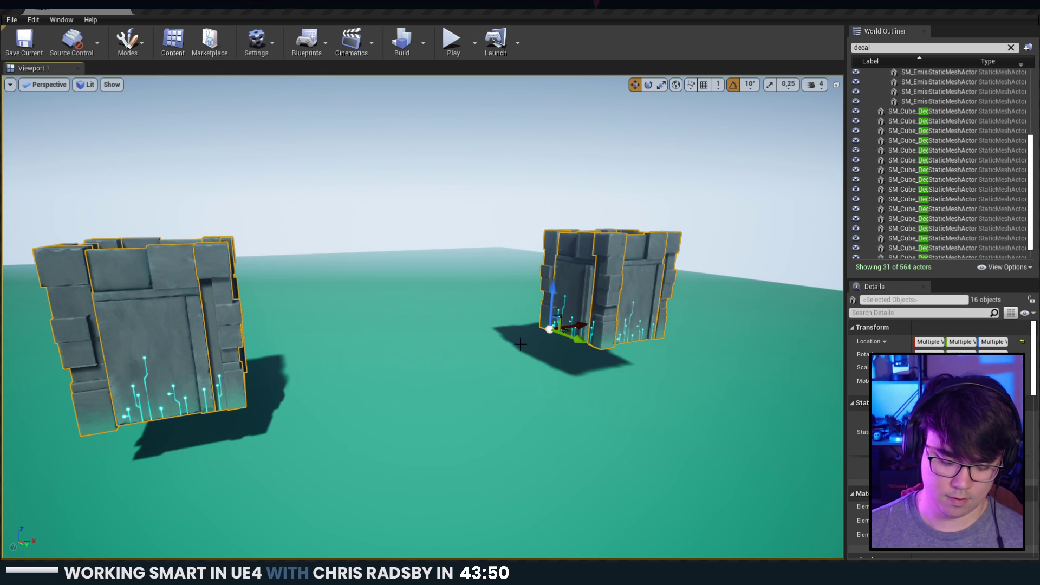
pyautogui.hotkey('ctrl', 'p')
pyautogui.click(802, 276)
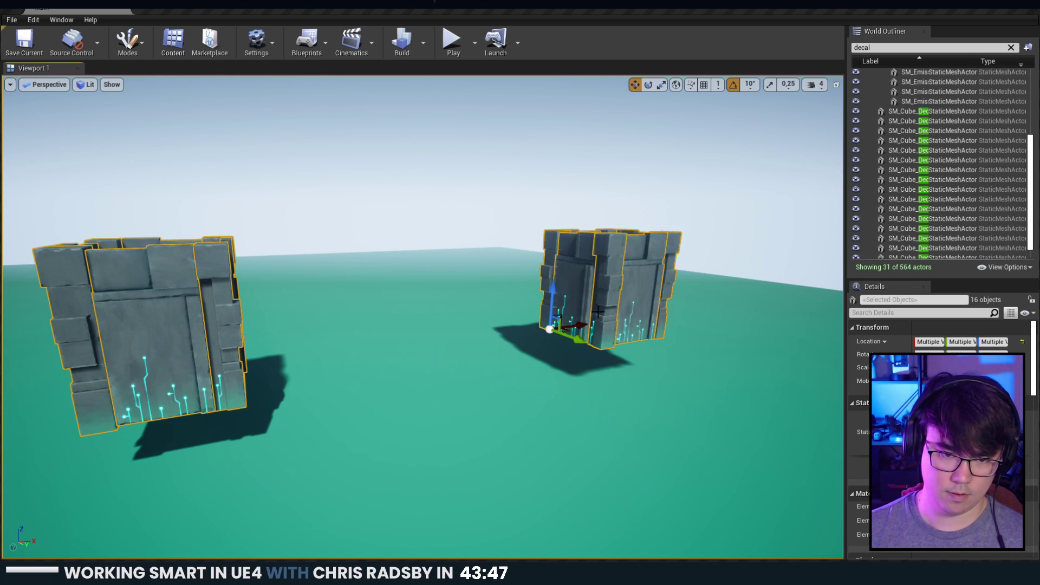
pyautogui.hotkey('ctrl', 'g')
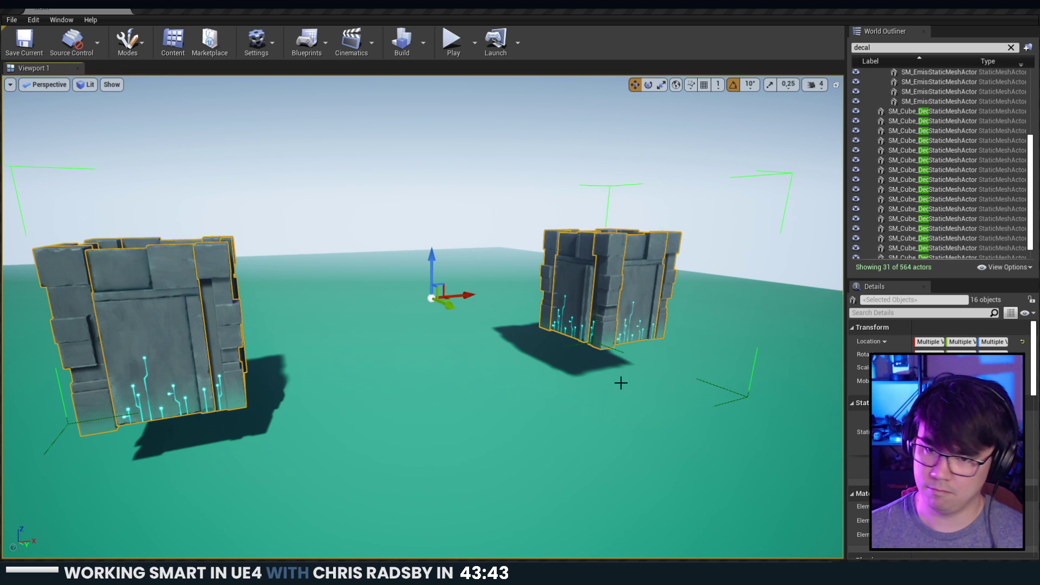
pyautogui.press('Escape')
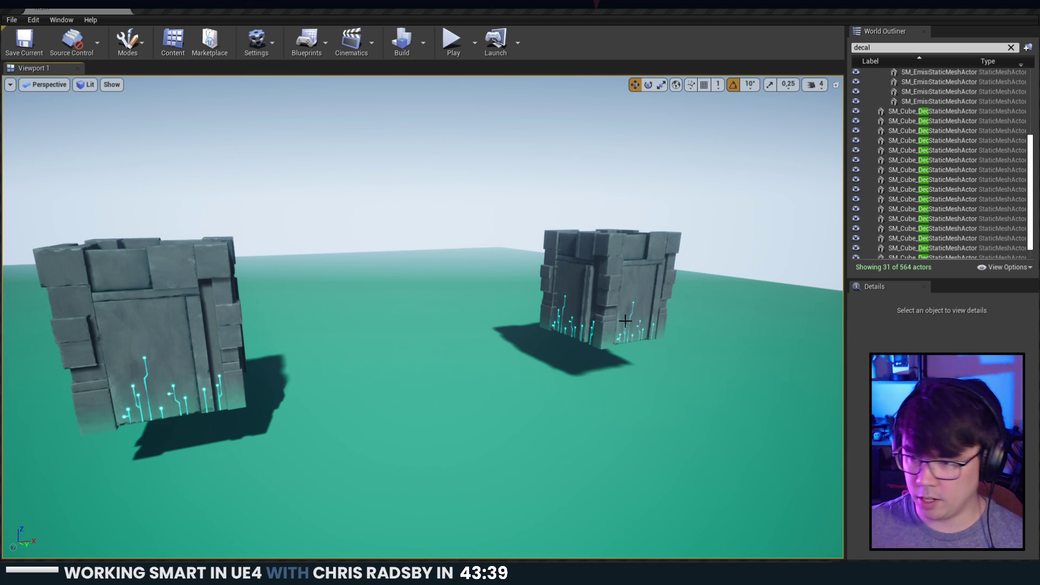
# Try duplicating an edge wall piece onto the open ground near the towers and preparing it for rotation.
pyautogui.moveTo(626, 321); pyautogui.dragTo(591, 317, button='right')
pyautogui.click(366, 284)
pyautogui.moveTo(366, 284); pyautogui.dragTo(553, 281, button='right')
pyautogui.moveTo(711, 323); pyautogui.dragTo(474, 411, button='right')
pyautogui.click(711, 323)
pyautogui.moveTo(366, 437)
pyautogui.keyDown('alt'); pyautogui.mouseDown()
pyautogui.moveTo(199, 434)
pyautogui.moveTo(286, 421)
pyautogui.moveTo(366, 438)
pyautogui.mouseUp(); pyautogui.keyUp('alt')
pyautogui.moveTo(458, 402); pyautogui.dragTo(458, 402, button='right')
pyautogui.press('e')
pyautogui.moveTo(470, 531); pyautogui.dragTo(476, 464)
pyautogui.moveTo(476, 464); pyautogui.dragTo(473, 446, button='right')
pyautogui.press('s')
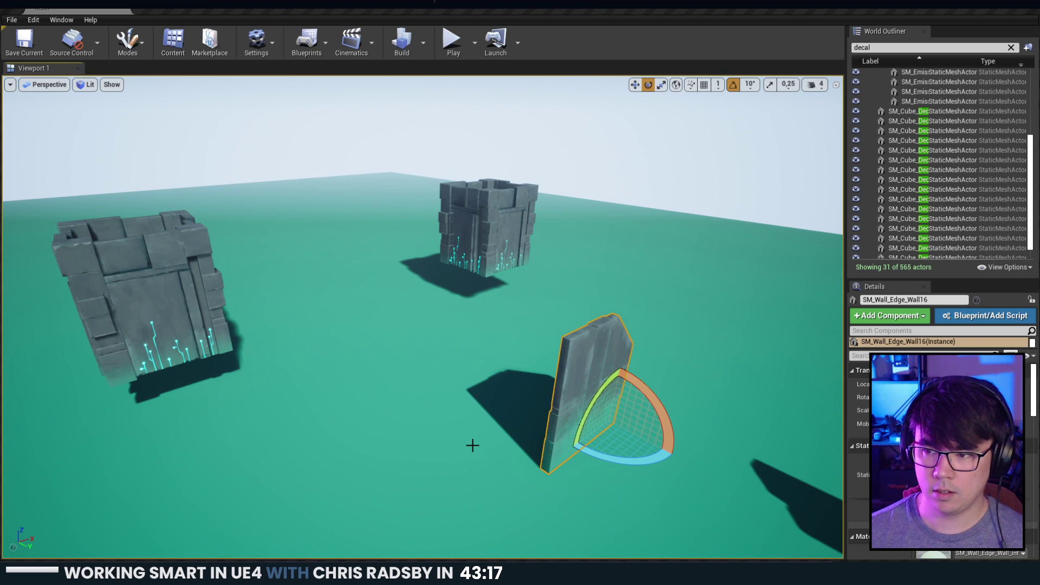
# Try rotating the copied edge wall about the vertical axis and duplicating it in place.
pyautogui.moveTo(618, 461); pyautogui.dragTo(575, 461)
pyautogui.moveTo(596, 460); pyautogui.dragTo(623, 460, button='right')
pyautogui.moveTo(578, 400); pyautogui.dragTo(578, 399, button='right')
pyautogui.hotkey('ctrl', 'w')
pyautogui.press('w')
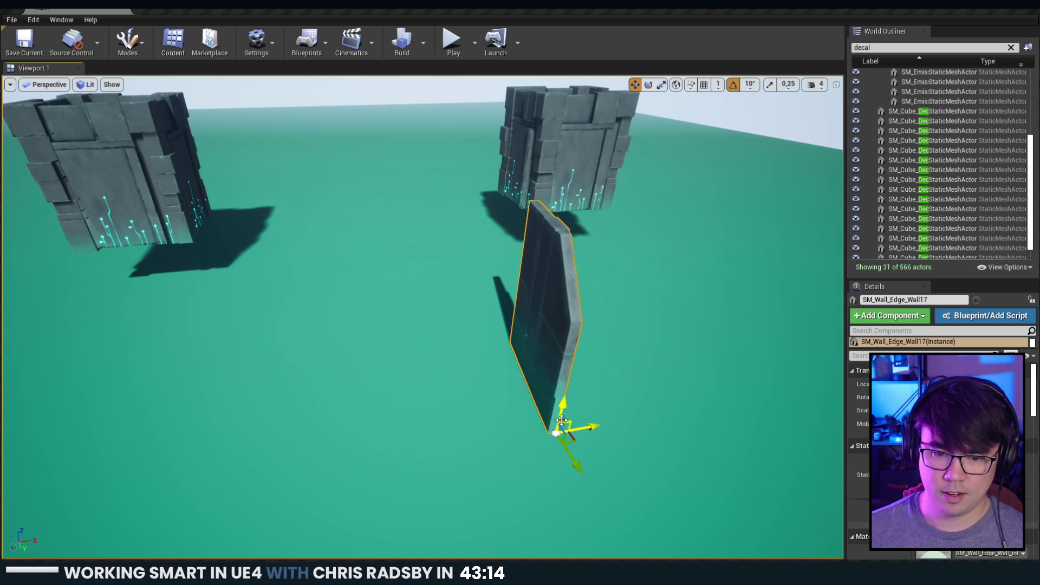
# Compare the coordinate space of the scale, rotate and move gizmos on the new wall copy, and view it from above.
pyautogui.press('r')
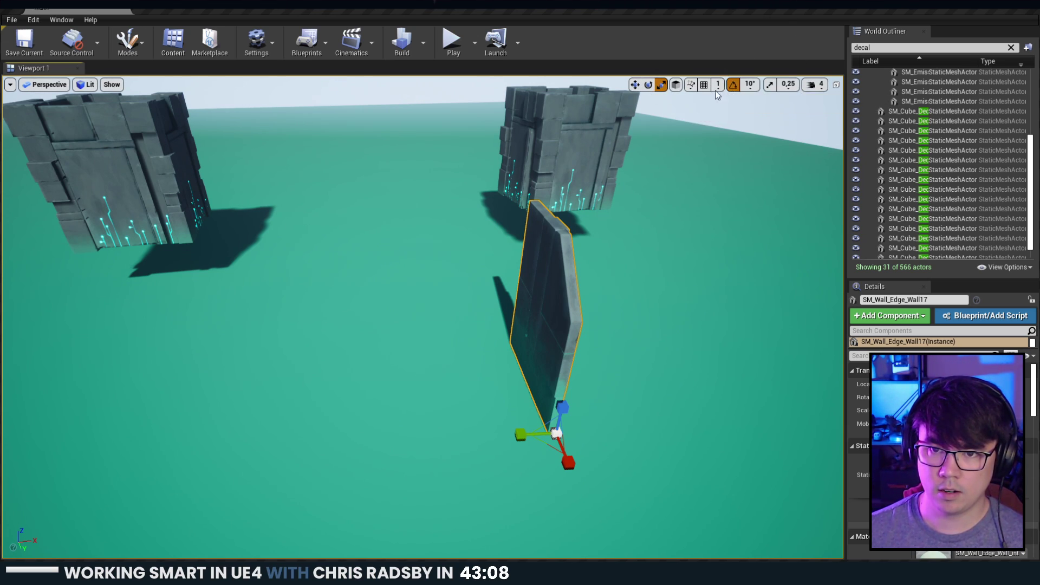
pyautogui.click(677, 85)
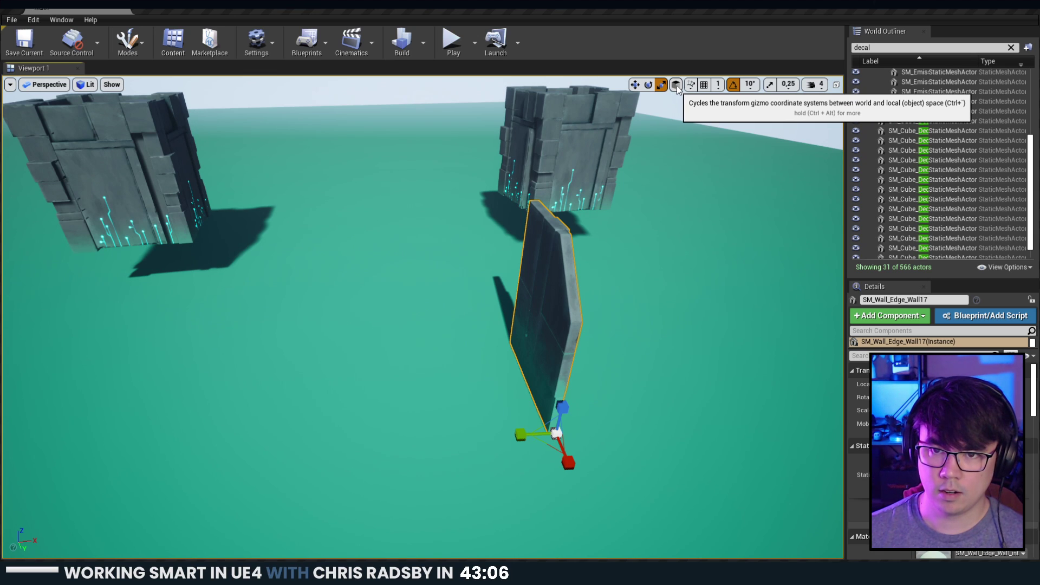
pyautogui.press('e')
pyautogui.press('w')
pyautogui.press('r')
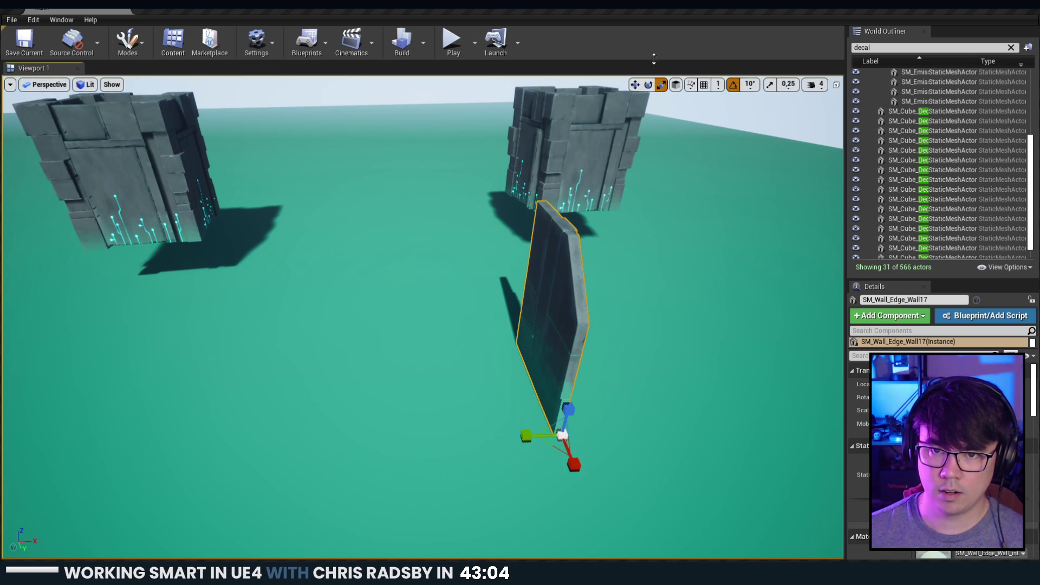
pyautogui.moveTo(694, 243); pyautogui.dragTo(705, 288, button='right')
pyautogui.moveTo(592, 362); pyautogui.dragTo(632, 369, button='right')
pyautogui.press('d')
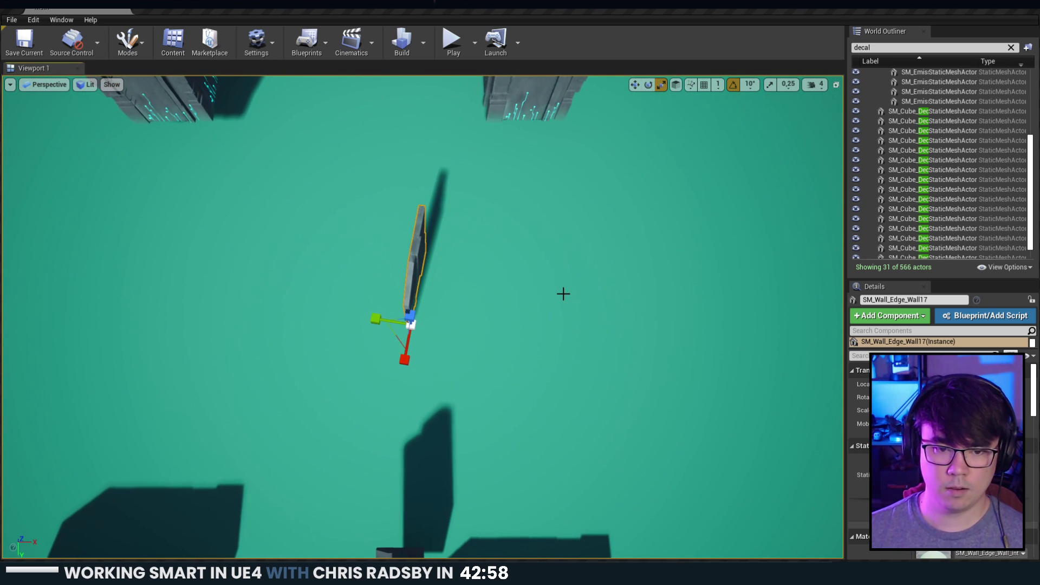
# Undo the edge wall copies and their rotation.
pyautogui.hotkey('ctrl', 'z')
pyautogui.hotkey('ctrl', 'z')
pyautogui.press('e')
pyautogui.moveTo(460, 285); pyautogui.dragTo(574, 276, button='right')
pyautogui.click(291, 291)
pyautogui.hotkey('ctrl', 'z')
# Select the original edge wall, duplicate it onto the open ground near the towers, and focus on the copy.
pyautogui.click(550, 346)
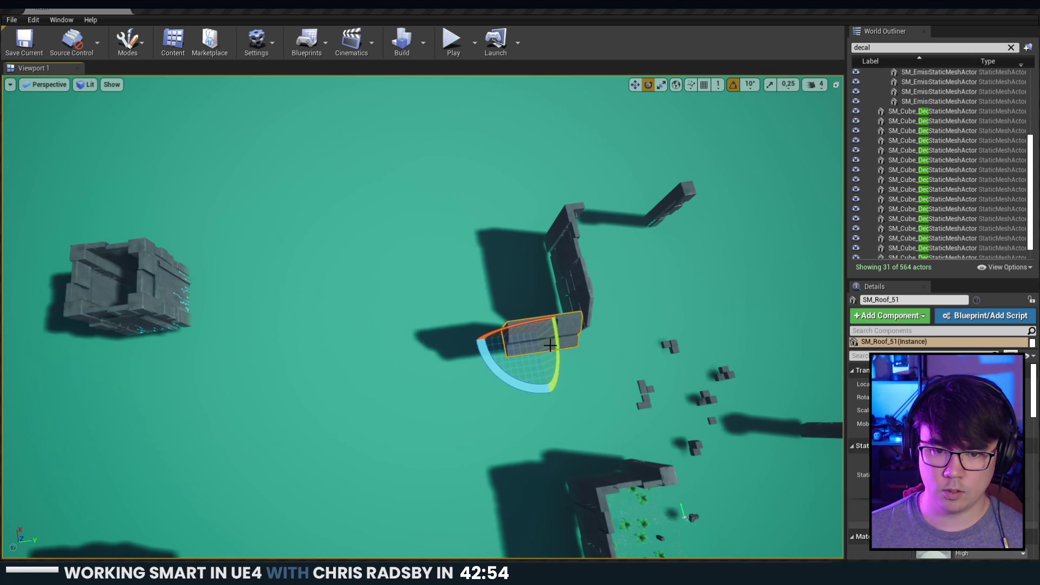
pyautogui.click(562, 345)
pyautogui.press('w')
pyautogui.keyDown('alt'); pyautogui.moveTo(579, 321); pyautogui.dragTo(385, 400); pyautogui.keyUp('alt')
pyautogui.press('f')
pyautogui.press('e')
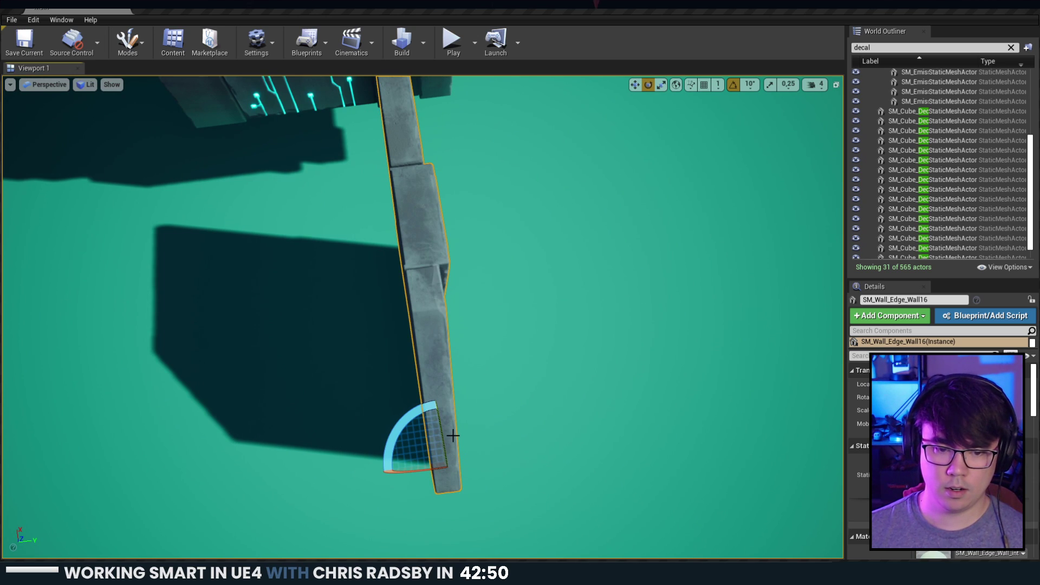
# Duplicate the edge wall in place and mirror the new copy across its thickness by scaling it through zero.
pyautogui.keyDown('alt'); pyautogui.moveTo(453, 436); pyautogui.dragTo(460, 422); pyautogui.keyUp('alt')
pyautogui.press('r')
pyautogui.moveTo(417, 465); pyautogui.dragTo(722, 435)
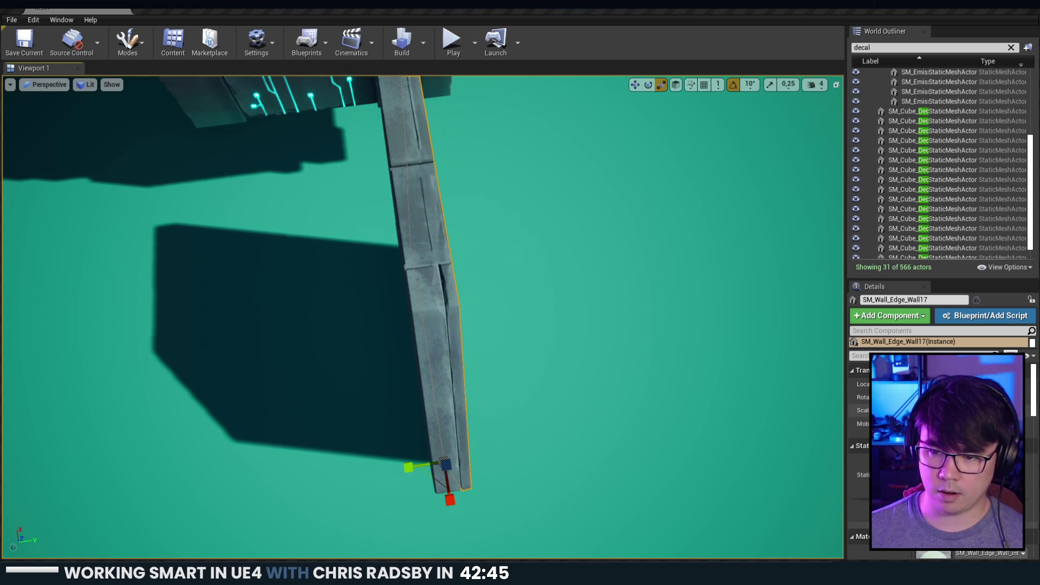
pyautogui.moveTo(416, 465); pyautogui.dragTo(434, 464)
pyautogui.moveTo(434, 464); pyautogui.dragTo(434, 429, button='middle')
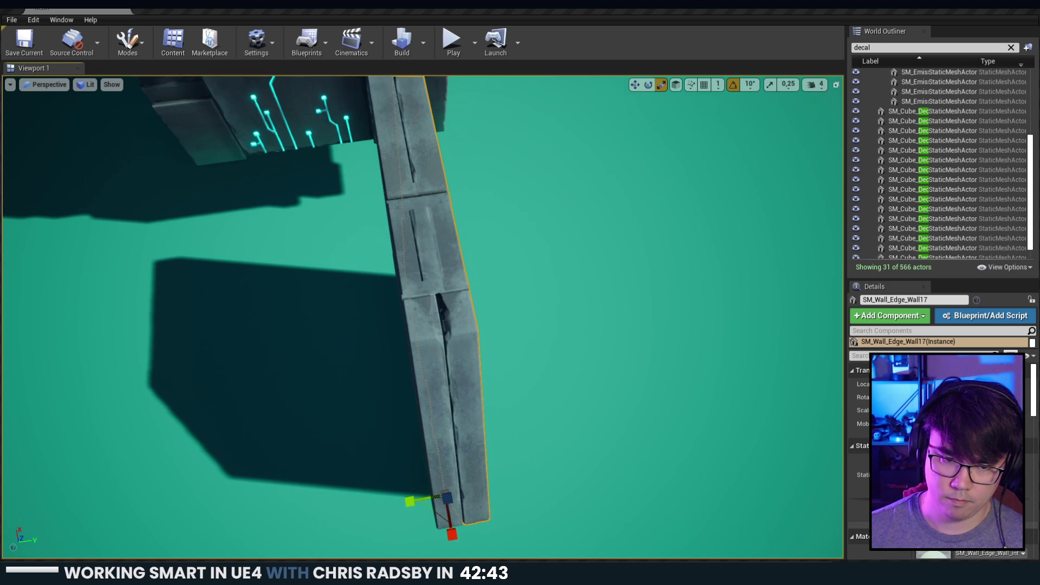
# Move the mirrored wall along Y until it sits back to back with the other, and select both pieces.
pyautogui.press('w')
pyautogui.moveTo(484, 486); pyautogui.dragTo(452, 492)
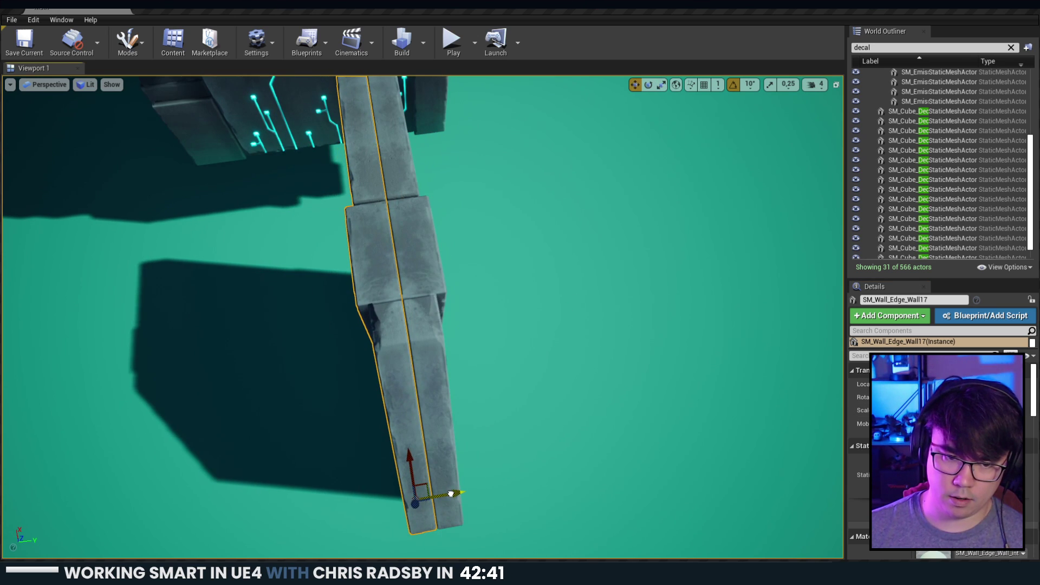
pyautogui.moveTo(453, 492); pyautogui.dragTo(406, 493, button='right')
pyautogui.click(484, 486)
pyautogui.keyDown('ctrl'); pyautogui.click(466, 494); pyautogui.keyUp('ctrl')
pyautogui.press('e')
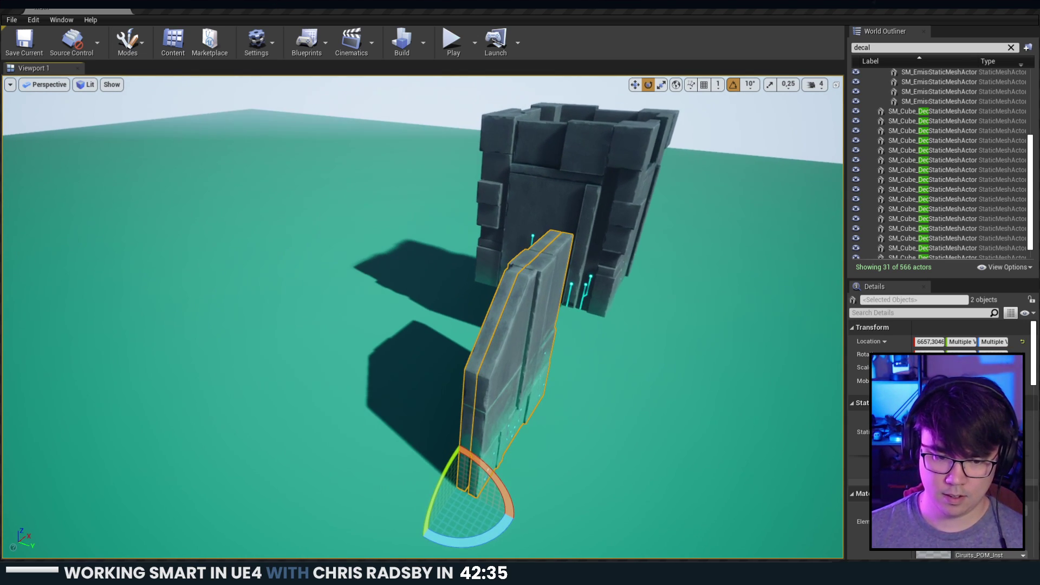
# Compare selecting the two edge wall pieces together with selecting a single wall piece of the tower behind them.
pyautogui.click(499, 344)
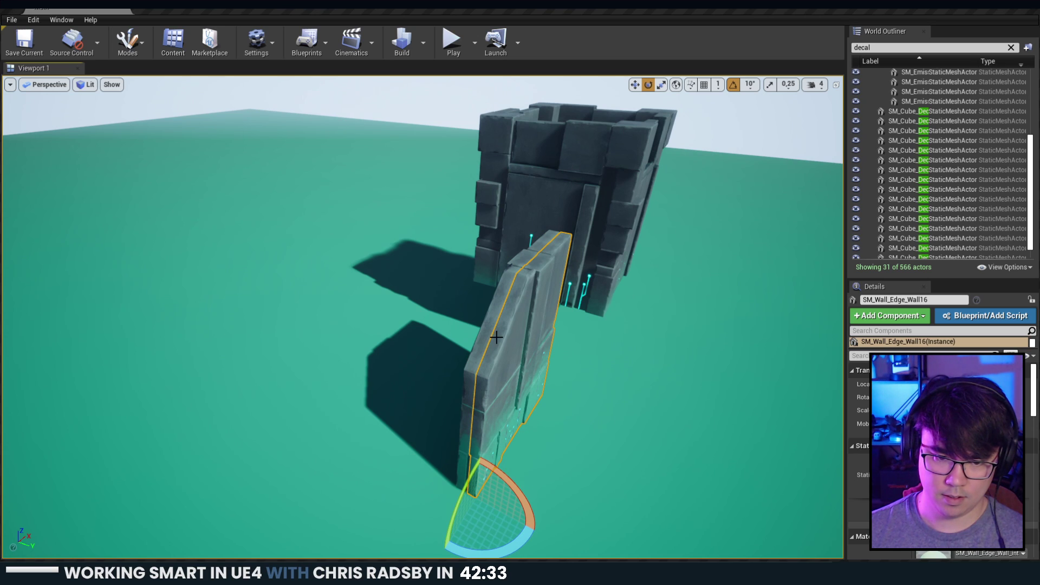
pyautogui.keyDown('ctrl'); pyautogui.click(512, 347); pyautogui.keyUp('ctrl')
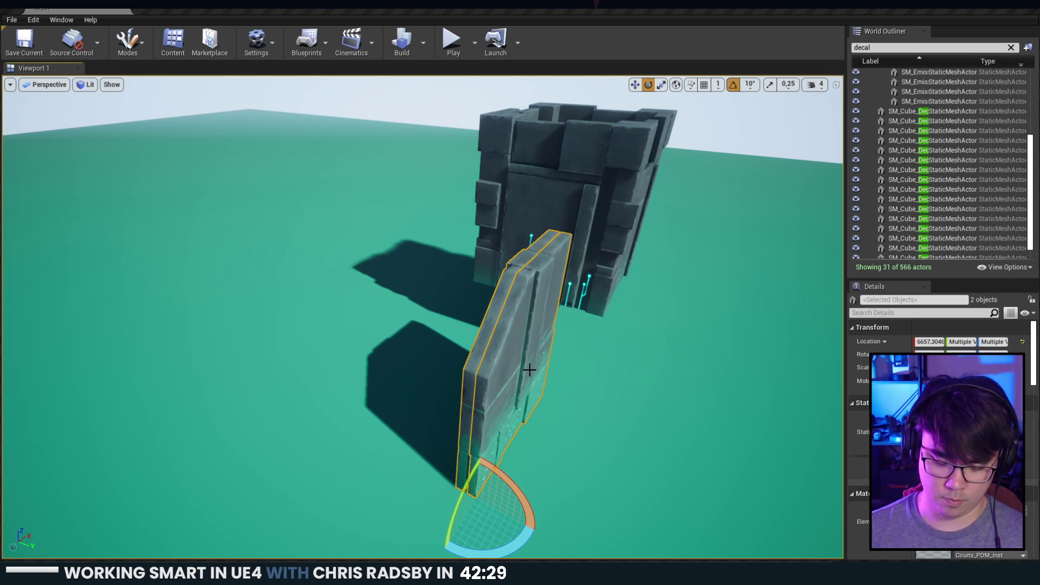
pyautogui.click(631, 195)
pyautogui.click(591, 199)
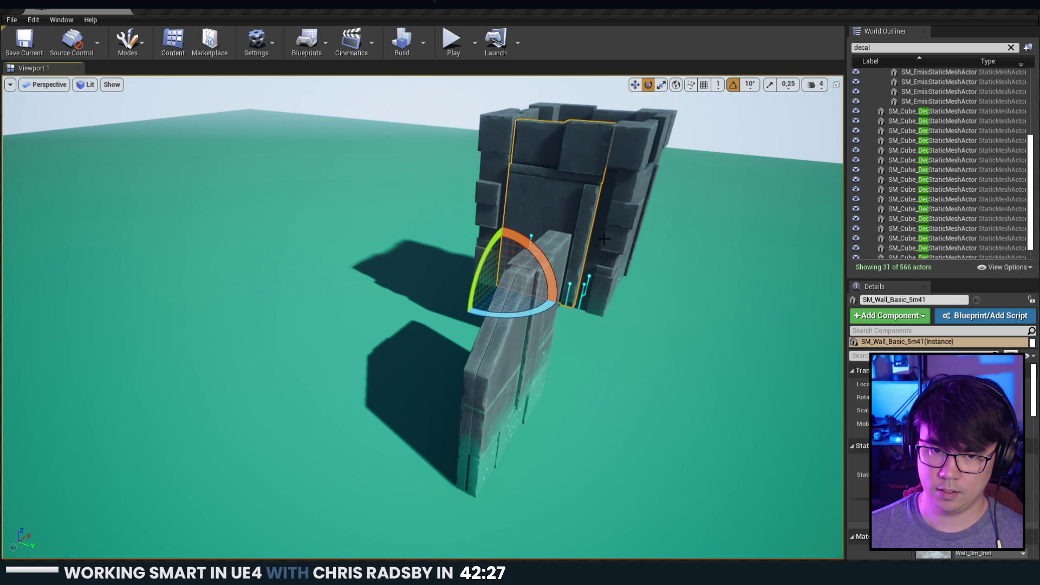
# Select both back-to-back edge walls and rotate them together about the vertical axis by roughly a quarter turn.
pyautogui.click(489, 368)
pyautogui.moveTo(586, 327); pyautogui.dragTo(565, 331, button='right')
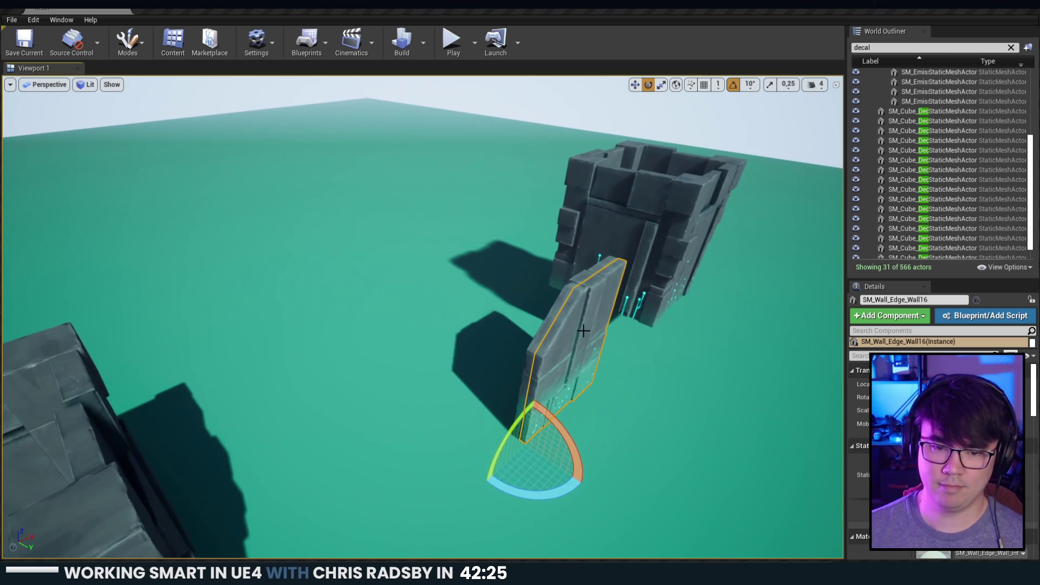
pyautogui.keyDown('ctrl'); pyautogui.click(547, 329); pyautogui.keyUp('ctrl')
pyautogui.moveTo(514, 486); pyautogui.dragTo(606, 485)
pyautogui.moveTo(606, 485); pyautogui.dragTo(576, 450, button='right')
pyautogui.press('s')
pyautogui.moveTo(450, 499); pyautogui.dragTo(454, 467, button='right')
pyautogui.press('Escape')
pyautogui.click(536, 351)
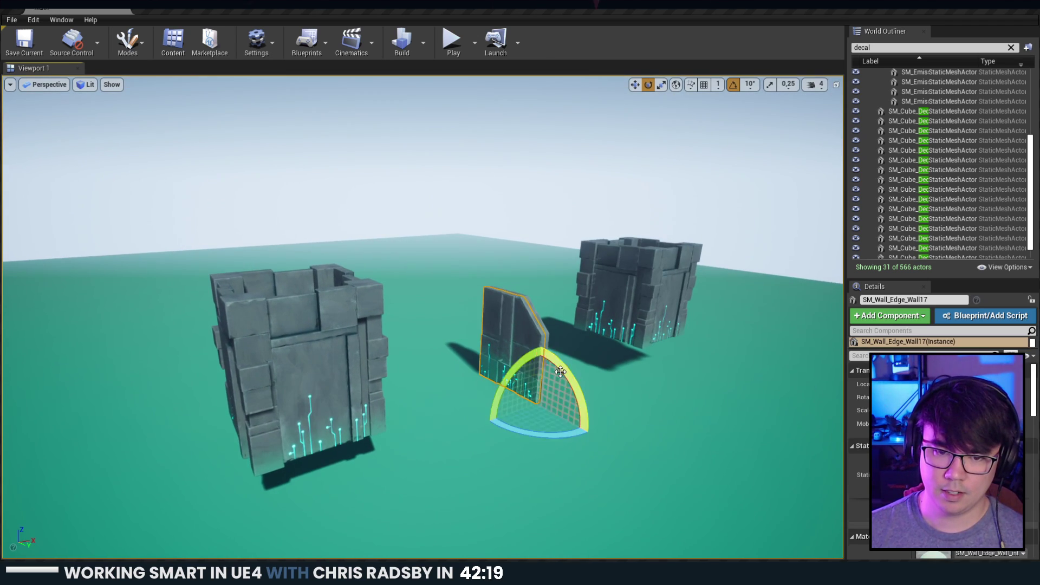
pyautogui.moveTo(536, 352); pyautogui.dragTo(515, 350, button='right')
# Select all eight wall and corner pieces of the first tower beside the double edge wall.
pyautogui.click(350, 386)
pyautogui.keyDown('shift'); pyautogui.click(249, 307); pyautogui.keyUp('shift')
pyautogui.keyDown('shift'); pyautogui.click(236, 324); pyautogui.keyUp('shift')
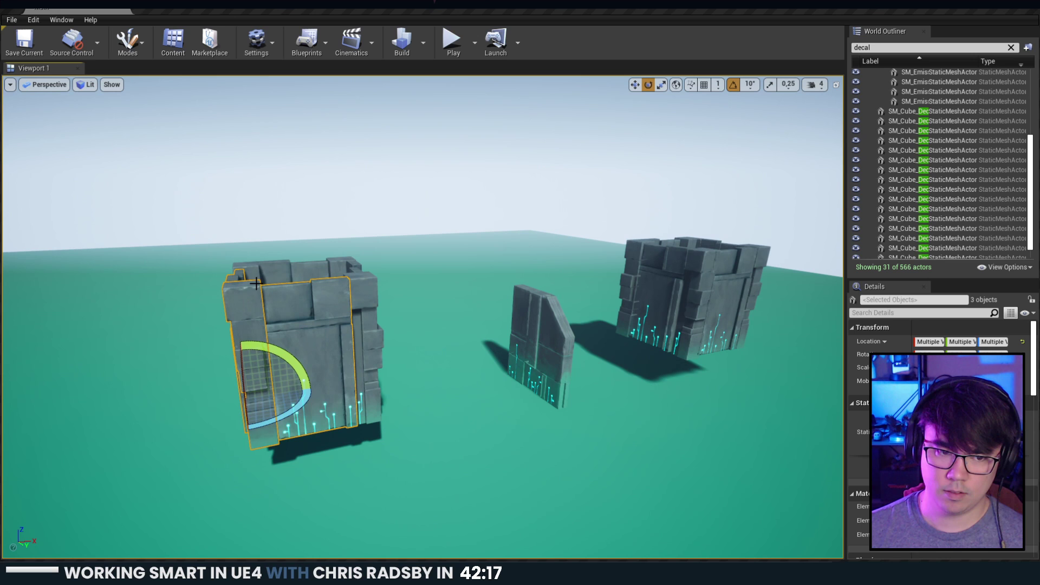
pyautogui.keyDown('shift'); pyautogui.click(290, 270); pyautogui.keyUp('shift')
pyautogui.keyDown('shift'); pyautogui.click(252, 272); pyautogui.keyUp('shift')
pyautogui.keyDown('shift'); pyautogui.click(343, 265); pyautogui.keyUp('shift')
pyautogui.keyDown('ctrl'); pyautogui.click(359, 283); pyautogui.keyUp('ctrl')
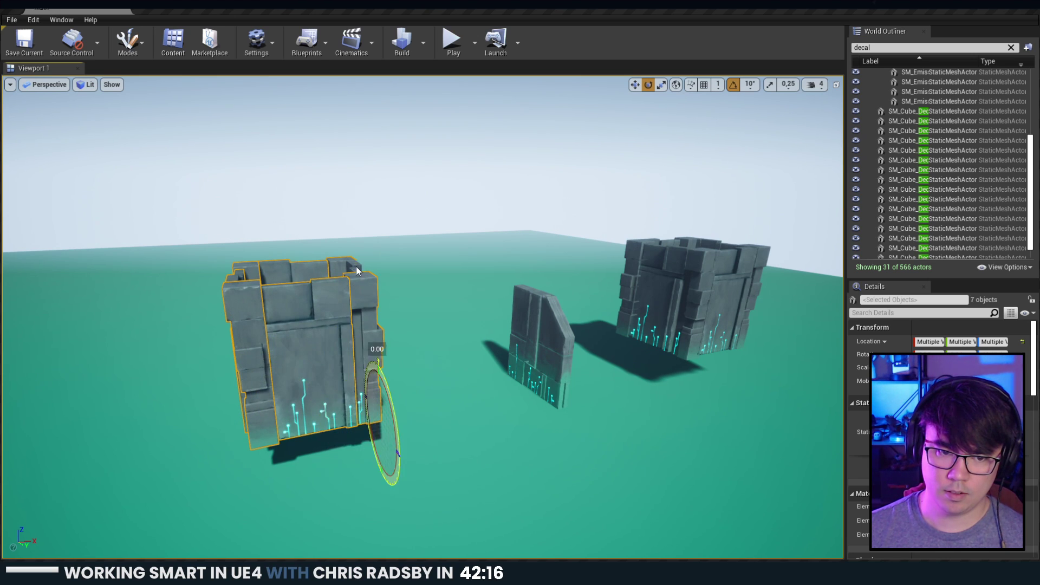
pyautogui.keyDown('ctrl'); pyautogui.click(355, 268); pyautogui.keyUp('ctrl')
pyautogui.press('w')
pyautogui.moveTo(355, 269); pyautogui.dragTo(370, 300, button='right')
# Add the other tower's eight pieces to the selection and switch to moving both towers together.
pyautogui.keyDown('ctrl'); pyautogui.click(471, 347); pyautogui.keyUp('ctrl')
pyautogui.keyDown('ctrl'); pyautogui.click(425, 295); pyautogui.keyUp('ctrl')
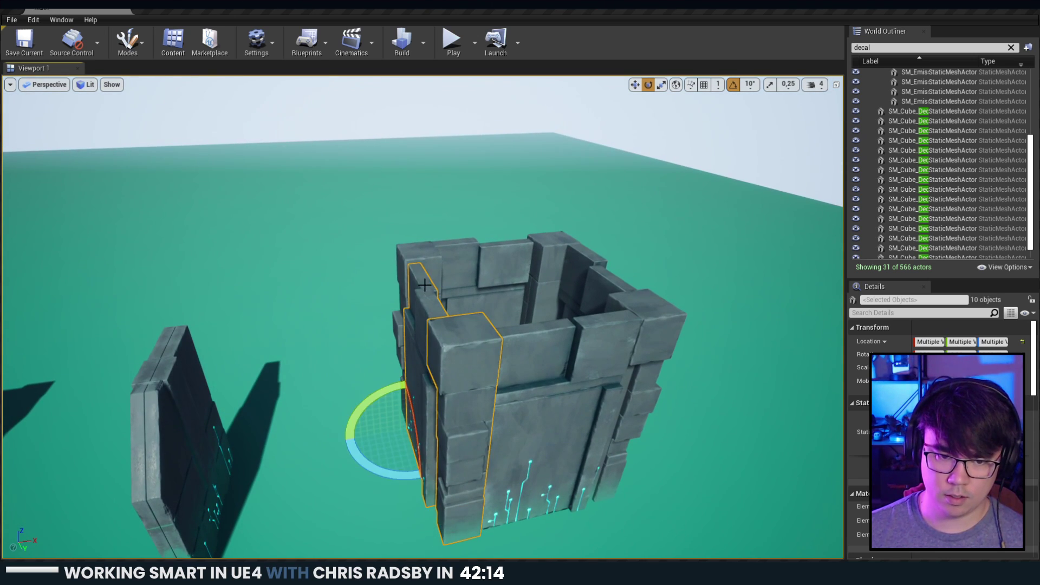
pyautogui.keyDown('ctrl'); pyautogui.click(424, 257); pyautogui.keyUp('ctrl')
pyautogui.keyDown('ctrl'); pyautogui.click(464, 254); pyautogui.keyUp('ctrl')
pyautogui.keyDown('ctrl'); pyautogui.click(548, 255); pyautogui.keyUp('ctrl')
pyautogui.keyDown('ctrl'); pyautogui.click(603, 297); pyautogui.keyUp('ctrl')
pyautogui.keyDown('ctrl'); pyautogui.click(625, 339); pyautogui.keyUp('ctrl')
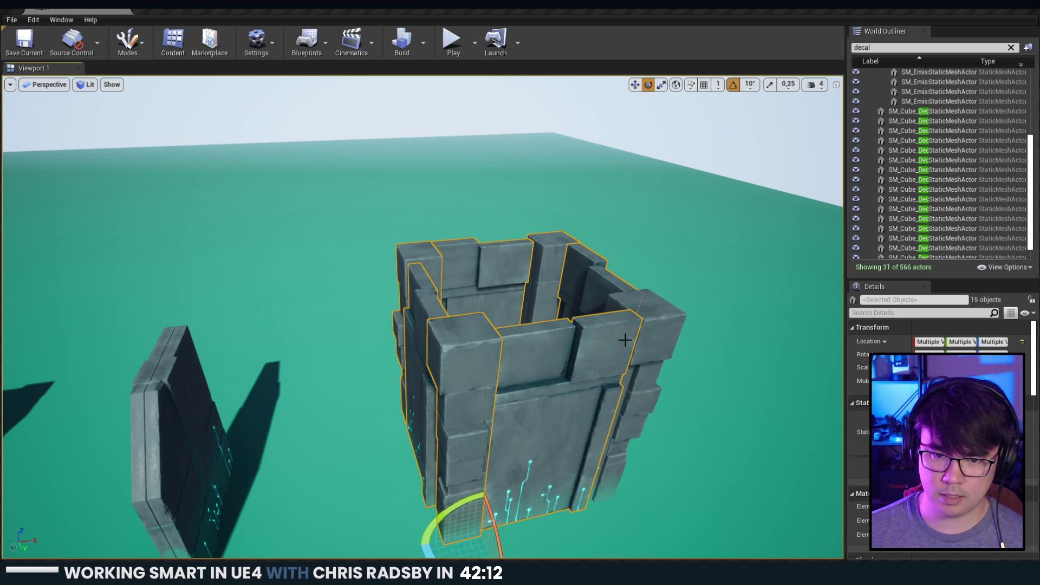
pyautogui.keyDown('ctrl'); pyautogui.click(657, 331); pyautogui.keyUp('ctrl')
pyautogui.press('s')
pyautogui.moveTo(658, 333); pyautogui.dragTo(640, 312, button='right')
pyautogui.press('w')
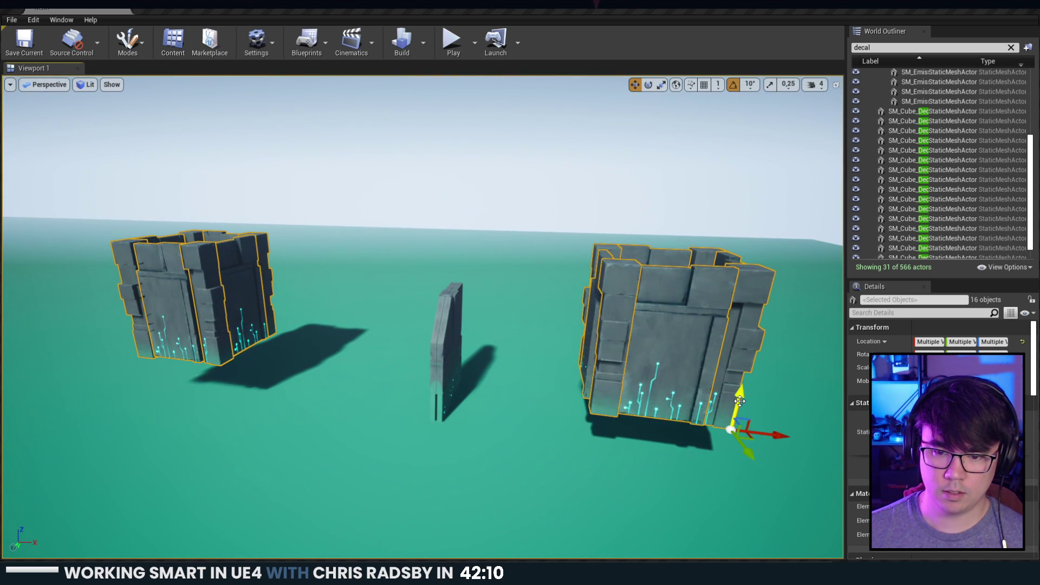
# Lower both selected towers together toward the ground beside the double edge wall.
pyautogui.moveTo(728, 410); pyautogui.dragTo(728, 468)
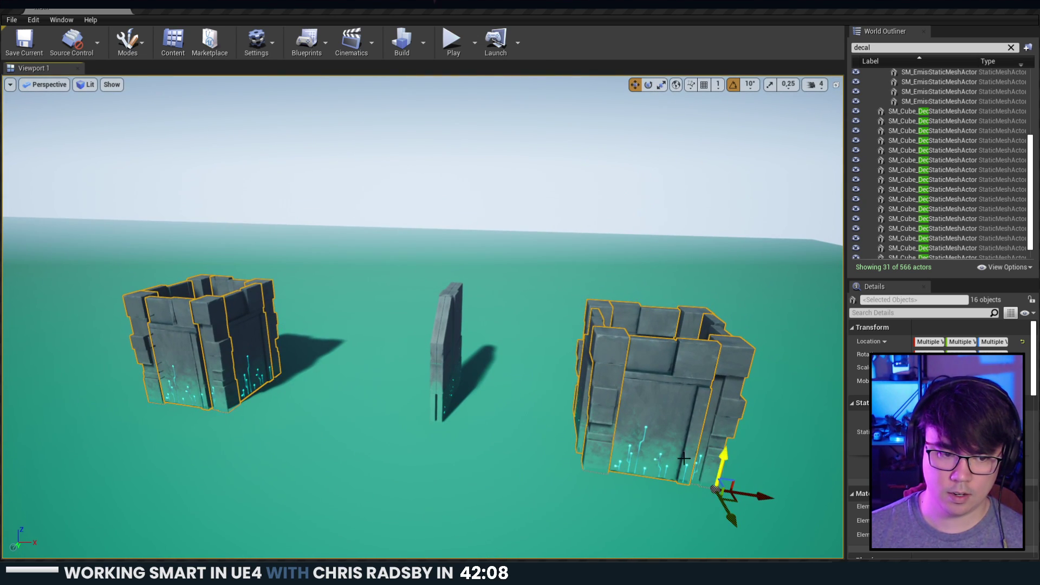
pyautogui.click(542, 441)
# Select both back-to-back edge walls between the towers and inspect the seam at their base from the front and side.
pyautogui.press('a')
pyautogui.moveTo(461, 404)
pyautogui.mouseDown(button='right')
pyautogui.moveTo(493, 400)
pyautogui.moveTo(455, 393)
pyautogui.mouseUp(button='right')
pyautogui.click(451, 393)
pyautogui.keyDown('ctrl'); pyautogui.click(440, 392); pyautogui.keyUp('ctrl')
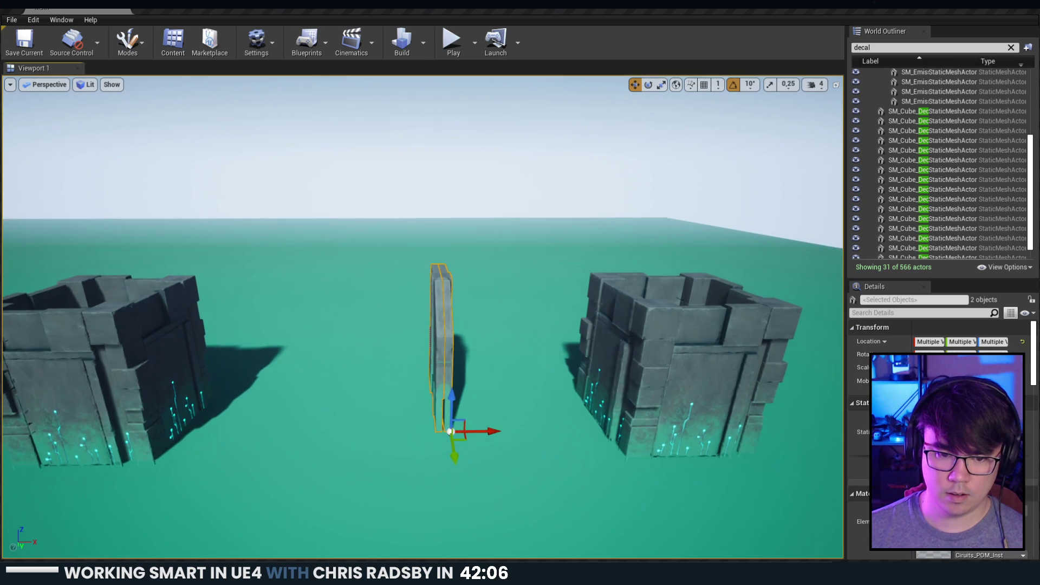
pyautogui.press('w')
pyautogui.moveTo(475, 252); pyautogui.dragTo(472, 214, button='right')
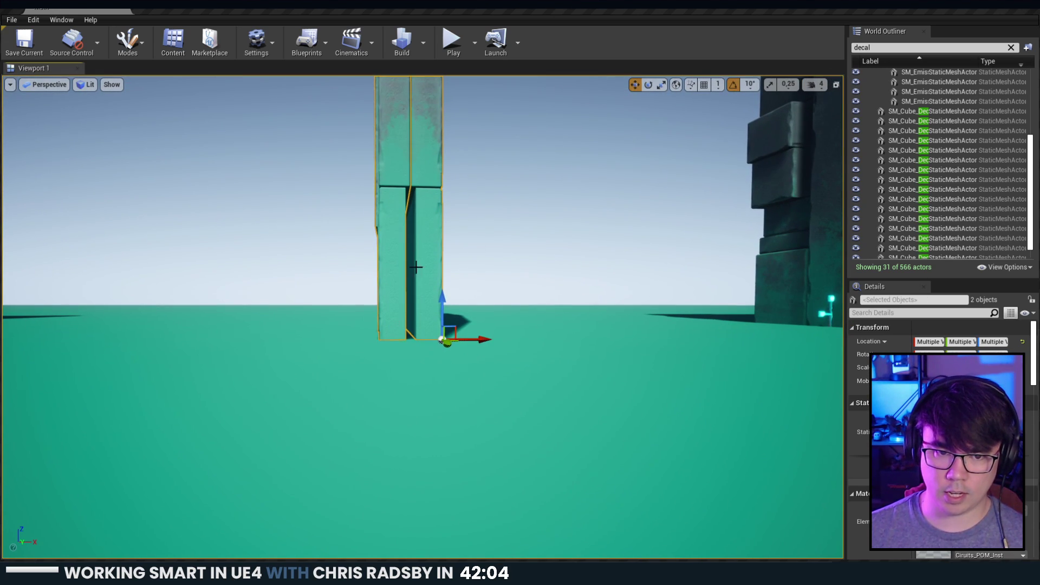
pyautogui.press('e')
pyautogui.moveTo(416, 268); pyautogui.dragTo(518, 404, button='right')
pyautogui.press('a')
pyautogui.press('w')
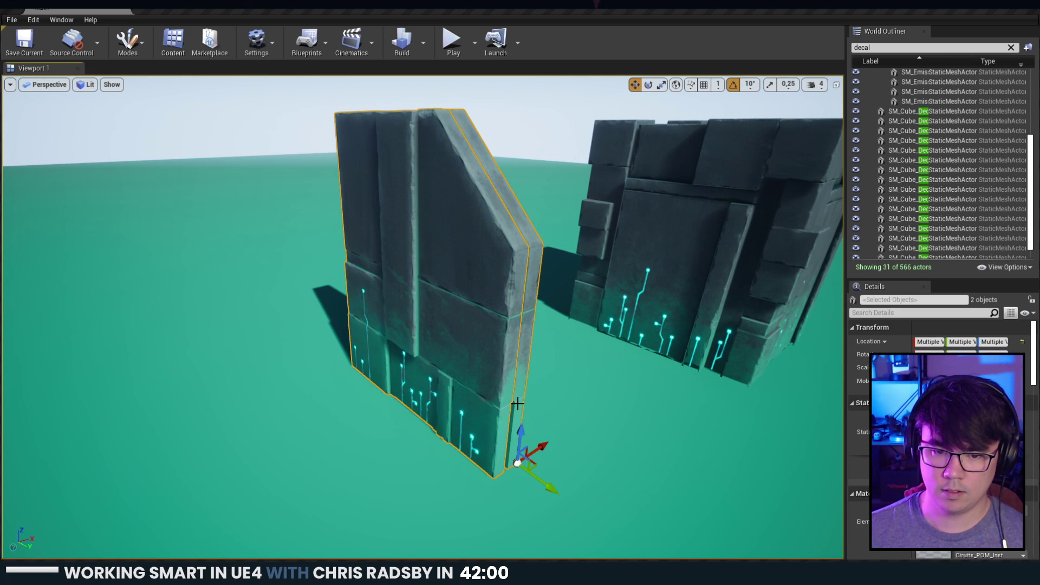
# Try duplicating the two back-to-back edge walls along the green axis, then delete the copies.
pyautogui.keyDown('alt'); pyautogui.moveTo(538, 479); pyautogui.dragTo(539, 481); pyautogui.keyUp('alt')
pyautogui.moveTo(538, 481); pyautogui.dragTo(555, 482, button='right')
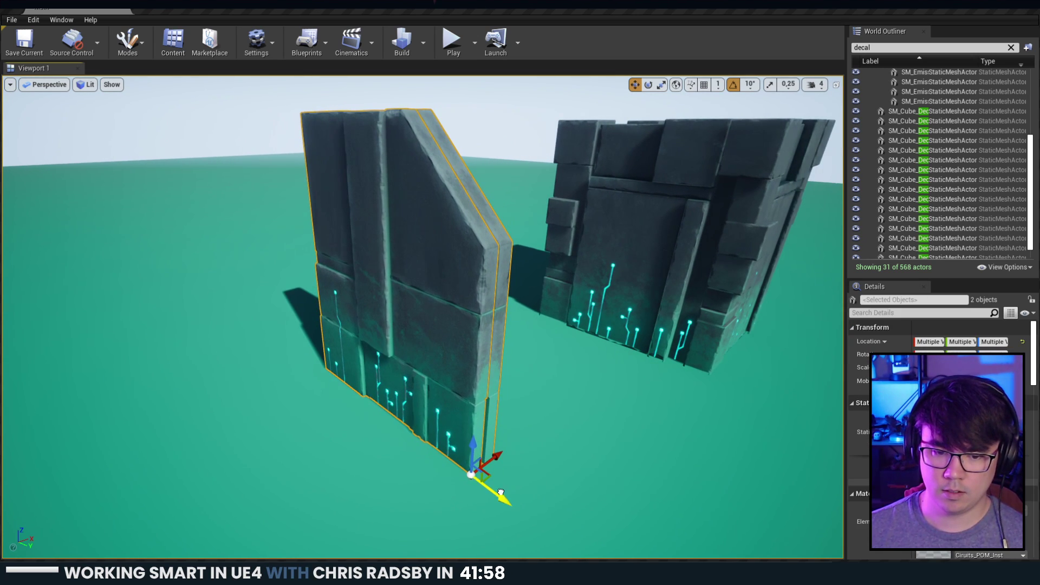
pyautogui.moveTo(501, 492); pyautogui.dragTo(512, 529)
pyautogui.press('r')
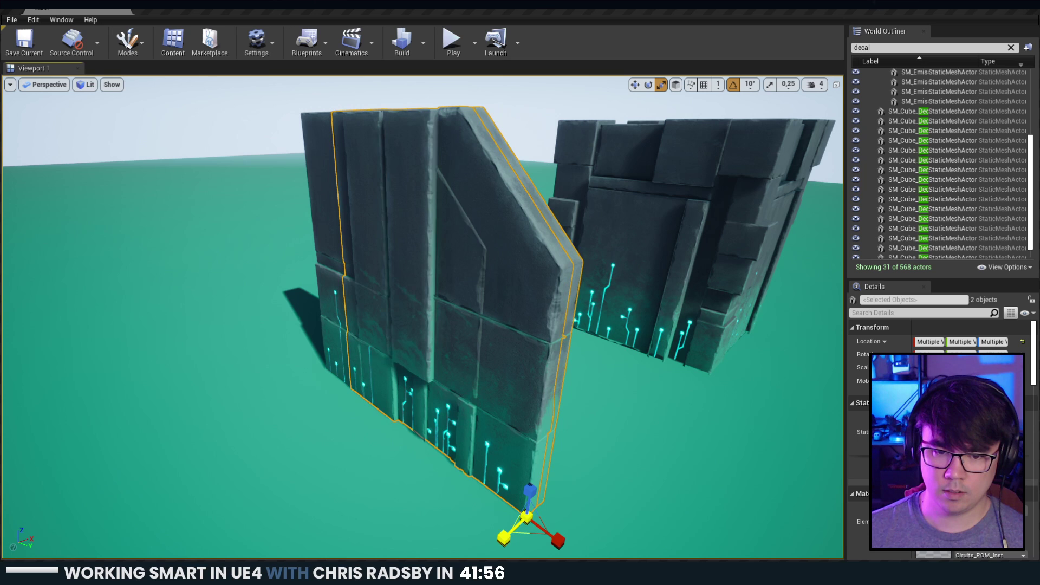
pyautogui.press('Delete')
# Select only the left-hand wall of the back-to-back edge pair and focus the view on it.
pyautogui.click(533, 450)
pyautogui.press('f')
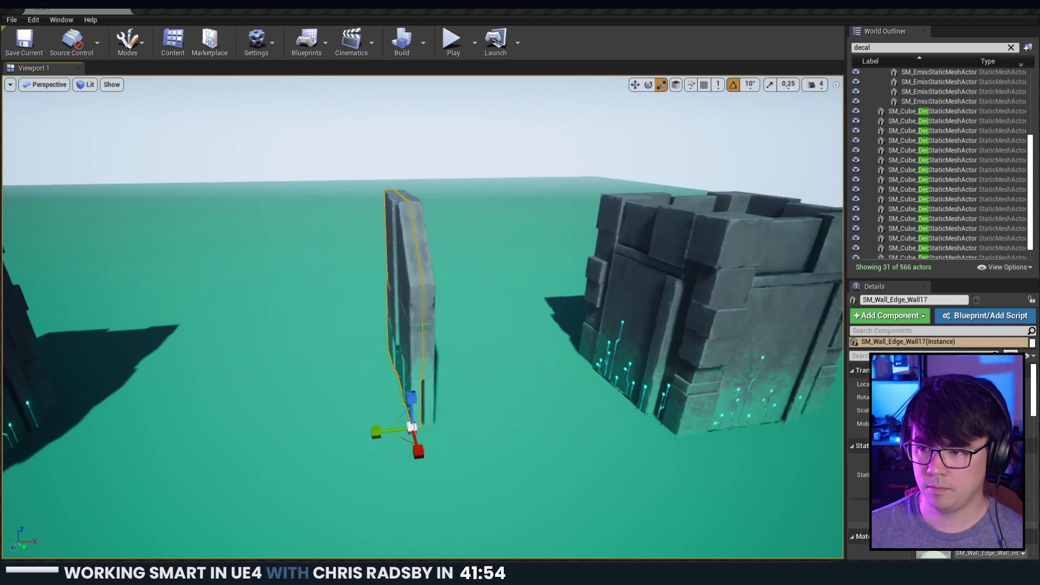
pyautogui.moveTo(519, 372); pyautogui.dragTo(488, 355, button='right')
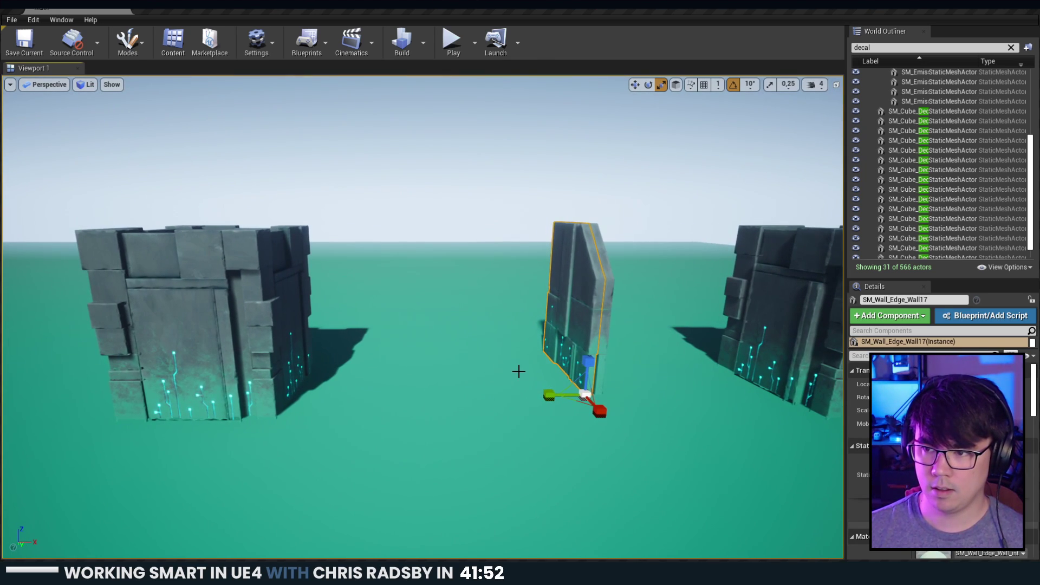
pyautogui.moveTo(580, 291); pyautogui.dragTo(580, 291, button='right')
# Try duplicating the single edge wall away from its partner, then undo the attempt.
pyautogui.press('w')
pyautogui.keyDown('alt'); pyautogui.moveTo(515, 416); pyautogui.dragTo(468, 425); pyautogui.keyUp('alt')
pyautogui.press('r')
pyautogui.hotkey('ctrl', 'z')
pyautogui.hotkey('ctrl', 'z')
# Switch to moving and add the adjoining edge wall to the selection so both back-to-back walls are selected.
pyautogui.press('w')
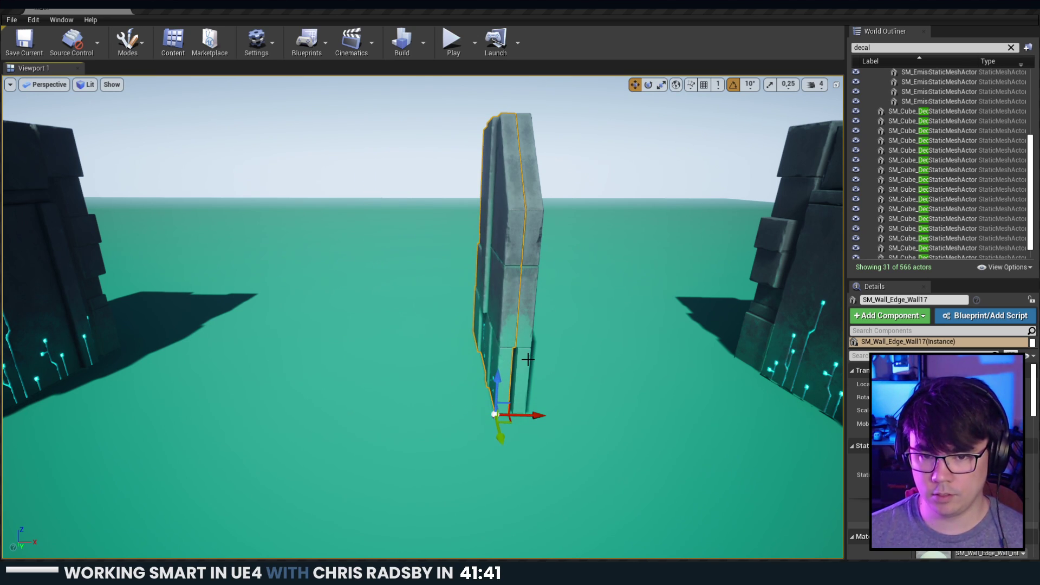
pyautogui.keyDown('ctrl'); pyautogui.click(522, 358); pyautogui.keyUp('ctrl')
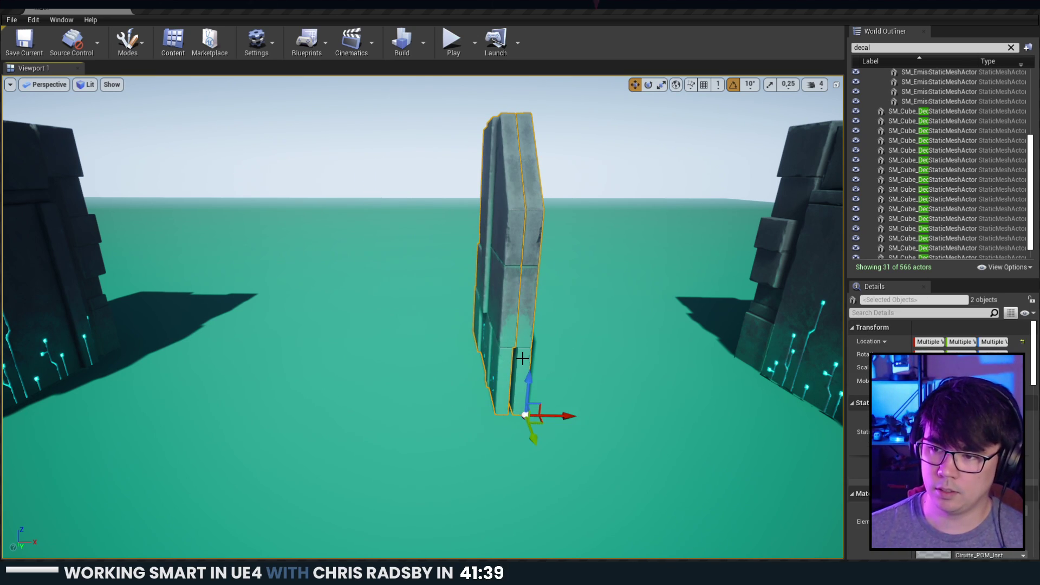
# Examine the two freestanding edge walls side by side, selecting each one in turn to check how they fit together.
pyautogui.press('w')
pyautogui.moveTo(527, 314); pyautogui.dragTo(527, 306, button='right')
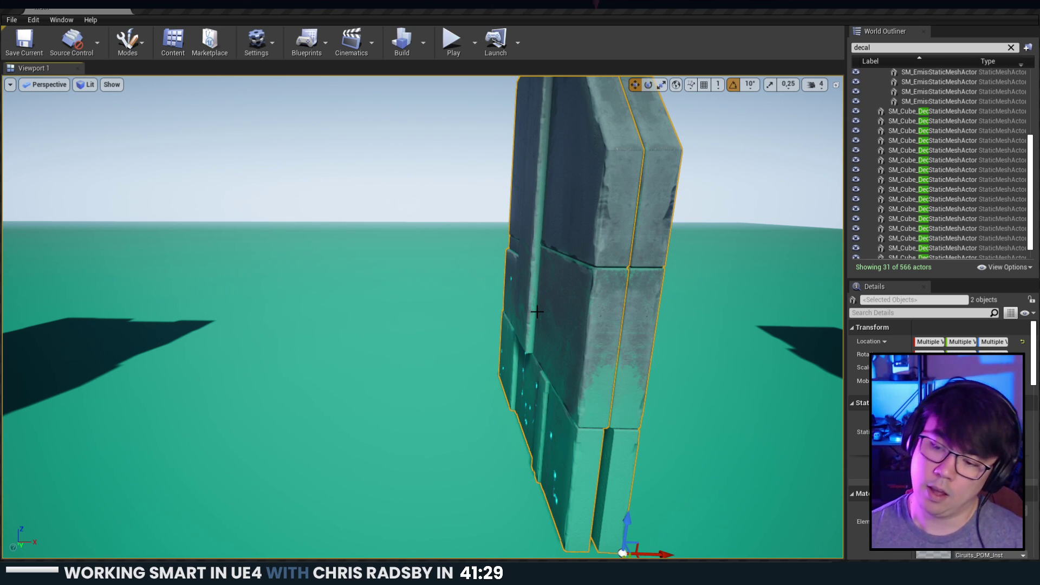
pyautogui.click(625, 302)
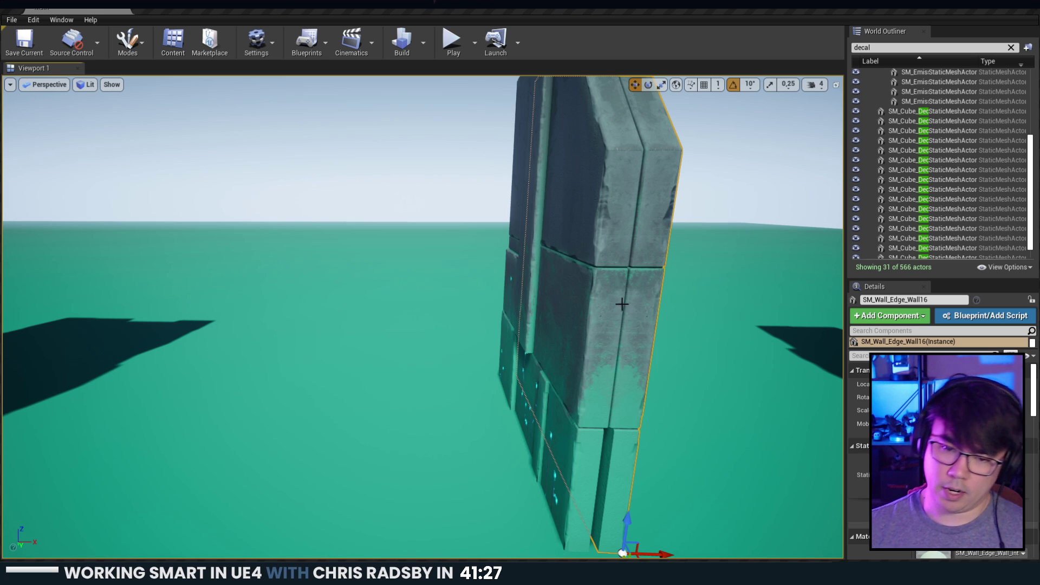
pyautogui.click(623, 304)
pyautogui.press('s')
pyautogui.moveTo(625, 308); pyautogui.dragTo(616, 271, button='right')
pyautogui.click(597, 213)
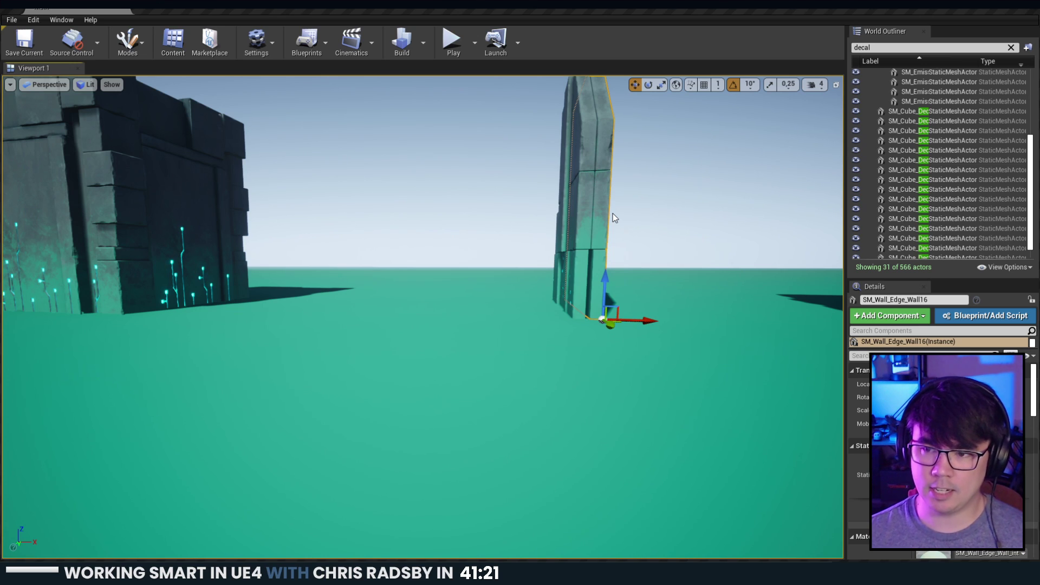
pyautogui.click(584, 215)
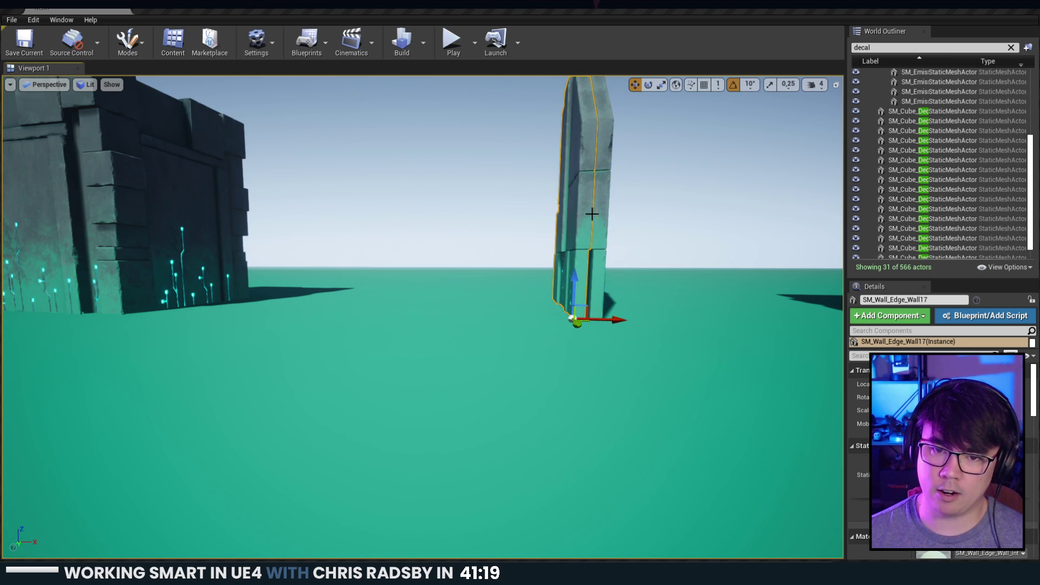
pyautogui.click(602, 208)
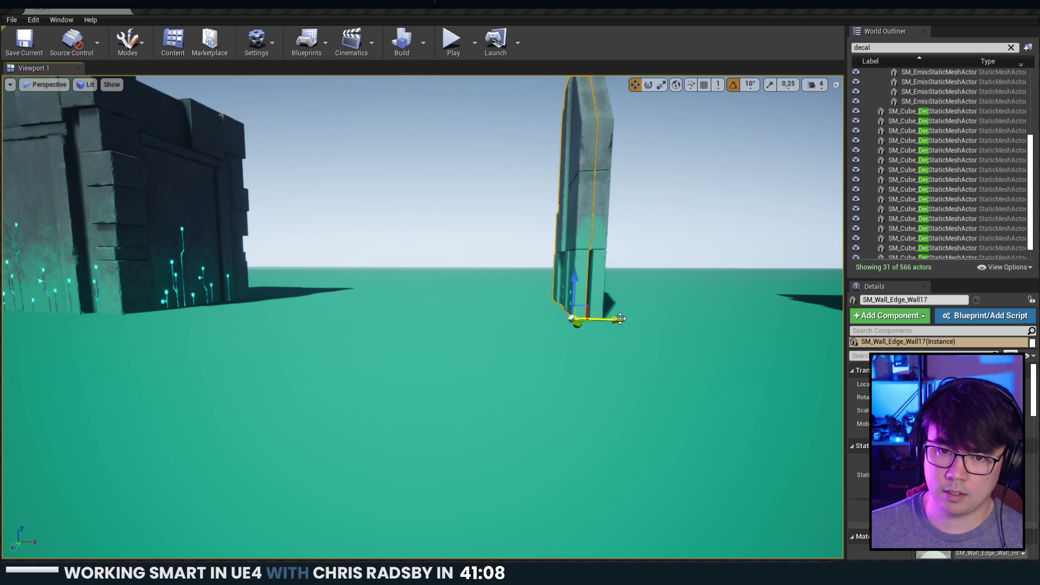
# Select both freestanding edge walls together and sink them partway into the ground.
pyautogui.press('Escape')
pyautogui.click(595, 246)
pyautogui.keyDown('ctrl'); pyautogui.click(580, 254); pyautogui.keyUp('ctrl')
pyautogui.moveTo(574, 282); pyautogui.dragTo(569, 411)
pyautogui.moveTo(652, 403)
pyautogui.mouseDown(button='right')
pyautogui.moveTo(683, 403)
pyautogui.moveTo(640, 411)
pyautogui.moveTo(651, 403)
pyautogui.mouseUp(button='right')
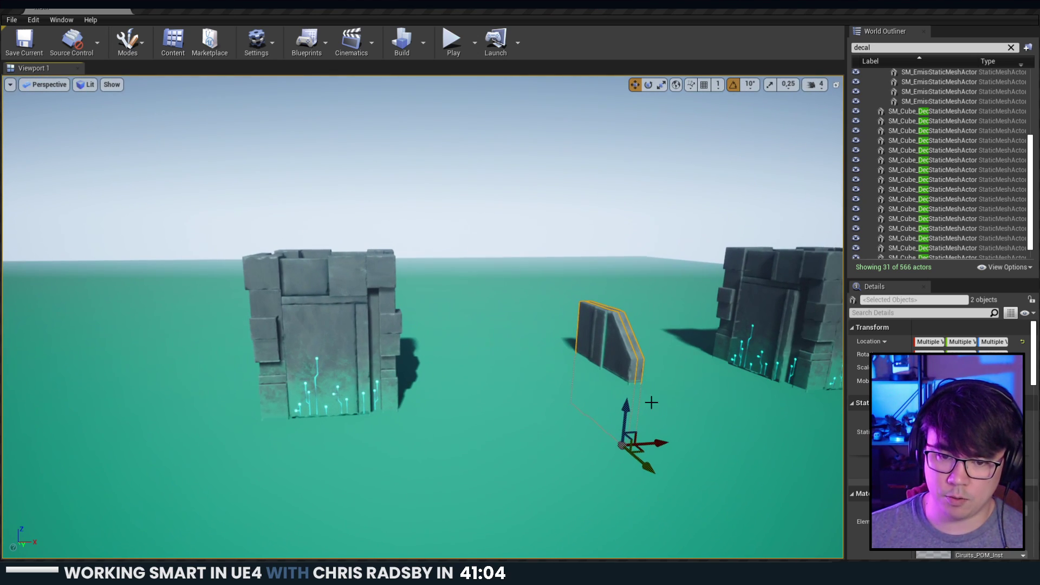
# Move the edge wall pair against the front face of the nearby square tower and raise it slightly as a buttress.
pyautogui.moveTo(642, 454); pyautogui.dragTo(330, 548)
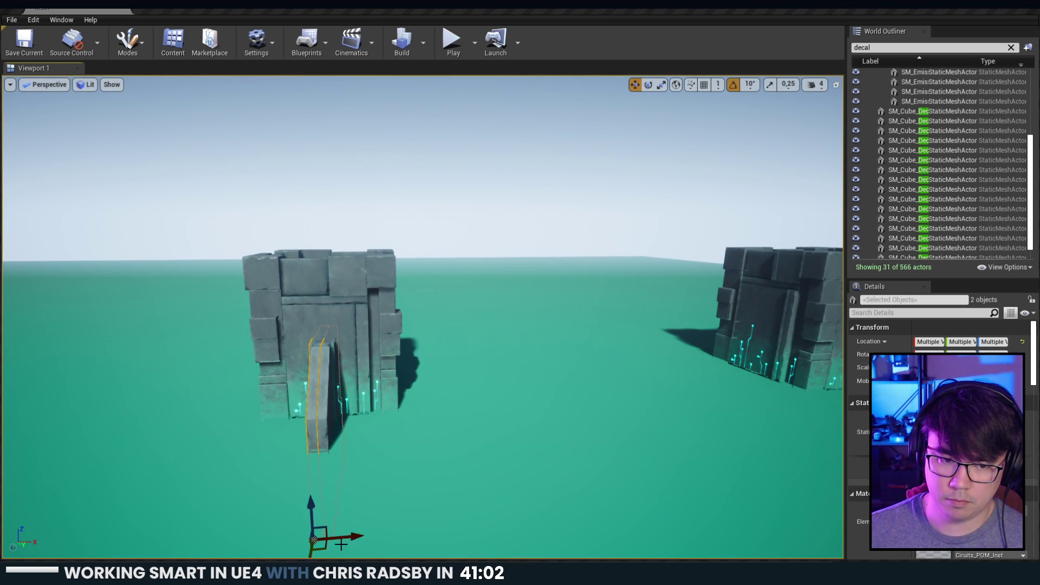
pyautogui.moveTo(346, 541); pyautogui.dragTo(488, 542, button='right')
pyautogui.moveTo(466, 434); pyautogui.dragTo(453, 461, button='right')
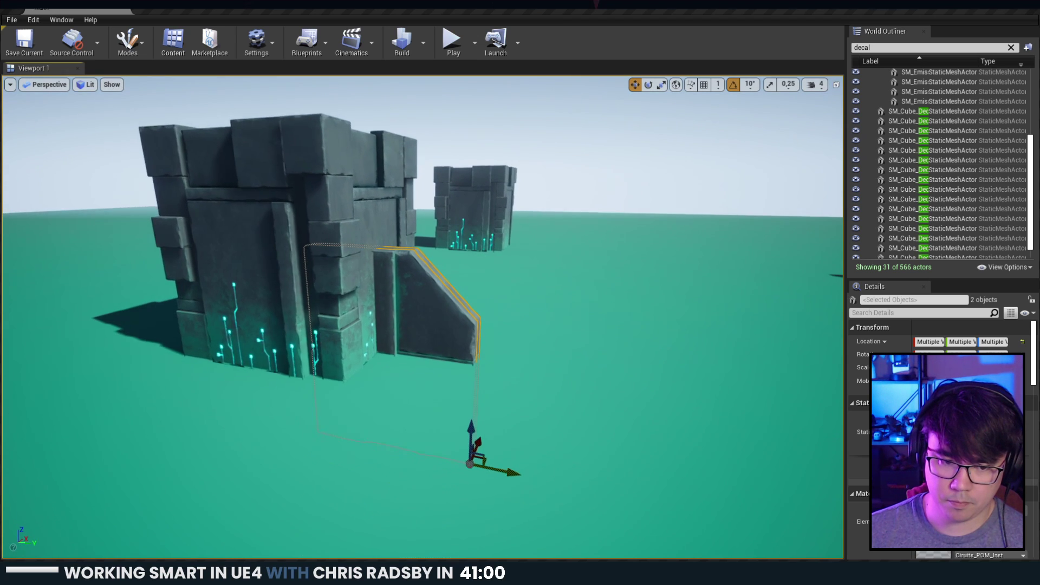
pyautogui.moveTo(466, 434); pyautogui.dragTo(476, 388)
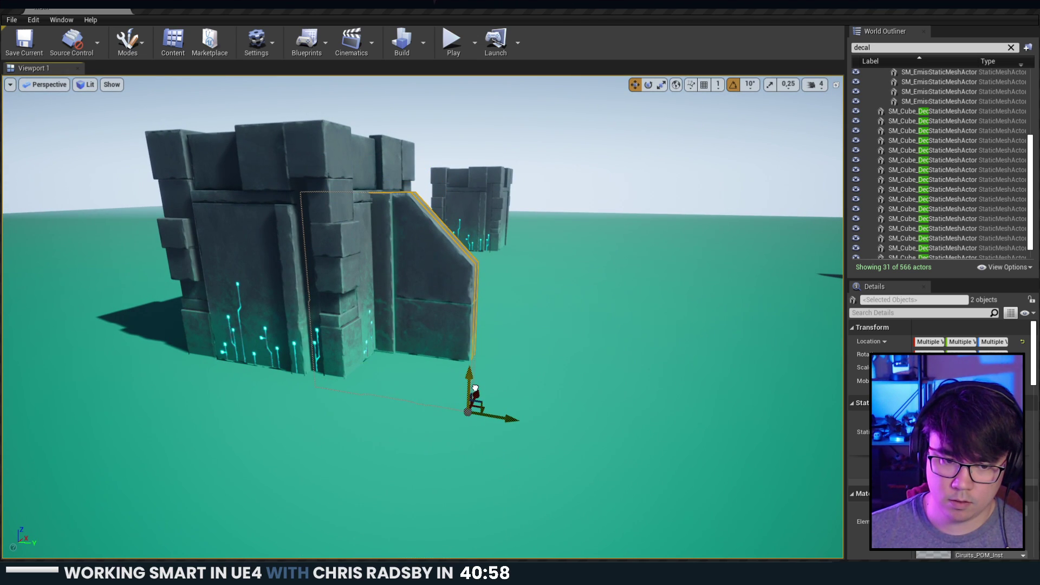
pyautogui.press('Escape')
pyautogui.moveTo(466, 388); pyautogui.dragTo(330, 401, button='right')
# Duplicate the buttress's two edge walls along the X axis and carry the copies over to the front of the second square tower.
pyautogui.click(472, 288)
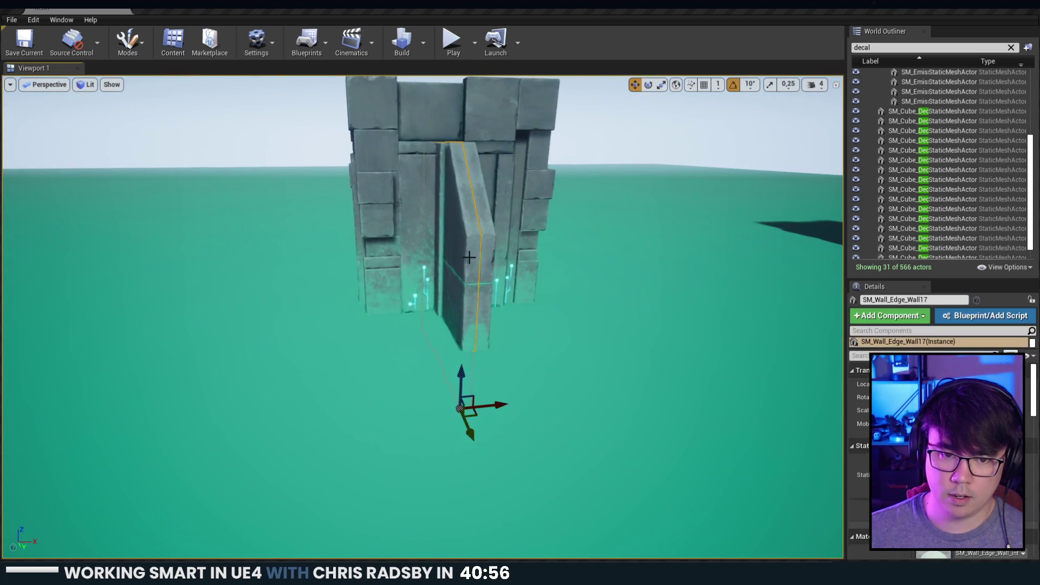
pyautogui.keyDown('ctrl'); pyautogui.click(487, 286); pyautogui.keyUp('ctrl')
pyautogui.moveTo(525, 401)
pyautogui.keyDown('alt'); pyautogui.keyDown('shift'); pyautogui.mouseDown()
pyautogui.moveTo(759, 393)
pyautogui.moveTo(522, 403)
pyautogui.moveTo(532, 402)
pyautogui.mouseUp(); pyautogui.keyUp('shift'); pyautogui.keyUp('alt')
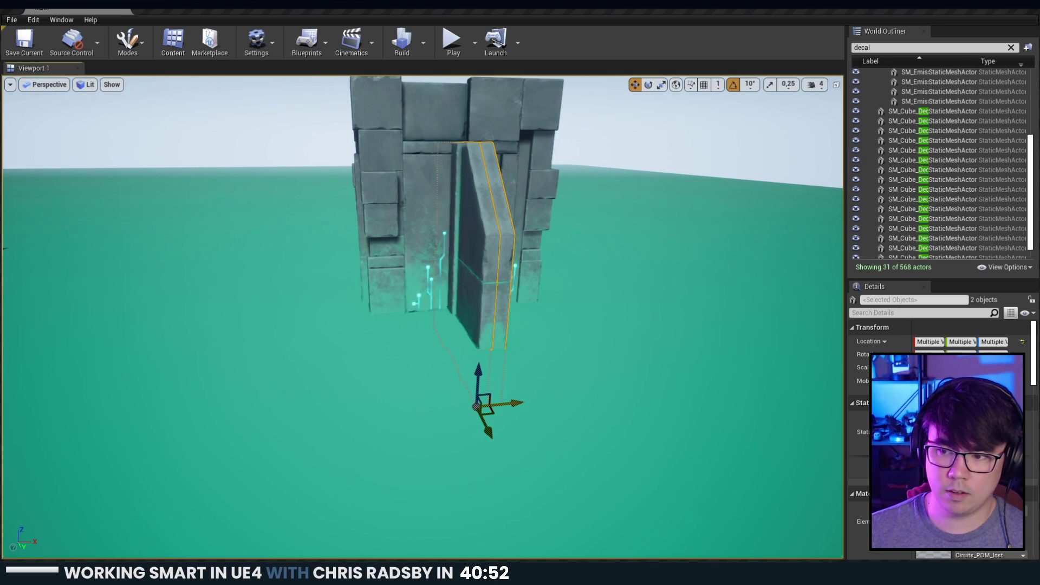
pyautogui.moveTo(476, 412); pyautogui.dragTo(596, 406, button='right')
# Look over the surrounding wall and roof structures, selecting individual pieces such as SM_Roof_51.
pyautogui.click(430, 382)
pyautogui.moveTo(433, 315); pyautogui.dragTo(431, 309, button='right')
pyautogui.click(431, 308)
pyautogui.click(255, 244)
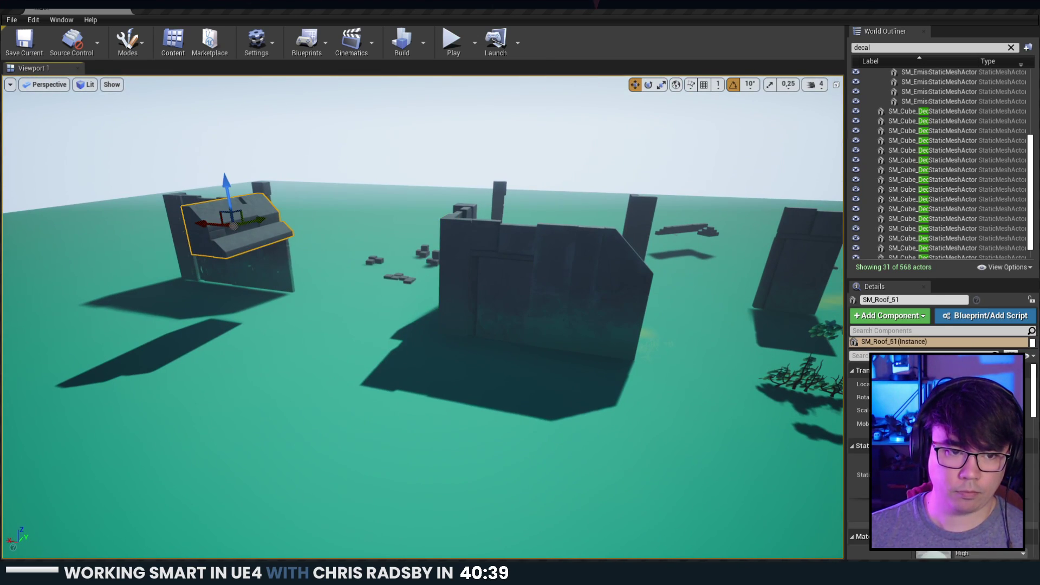
pyautogui.click(500, 290)
pyautogui.moveTo(500, 290); pyautogui.dragTo(303, 261, button='right')
# Inspect both square towers with their edge wall buttresses, selecting the basic 5 m wall panels of the first tower.
pyautogui.click(166, 318)
pyautogui.press('e')
pyautogui.moveTo(166, 318); pyautogui.dragTo(129, 347, button='right')
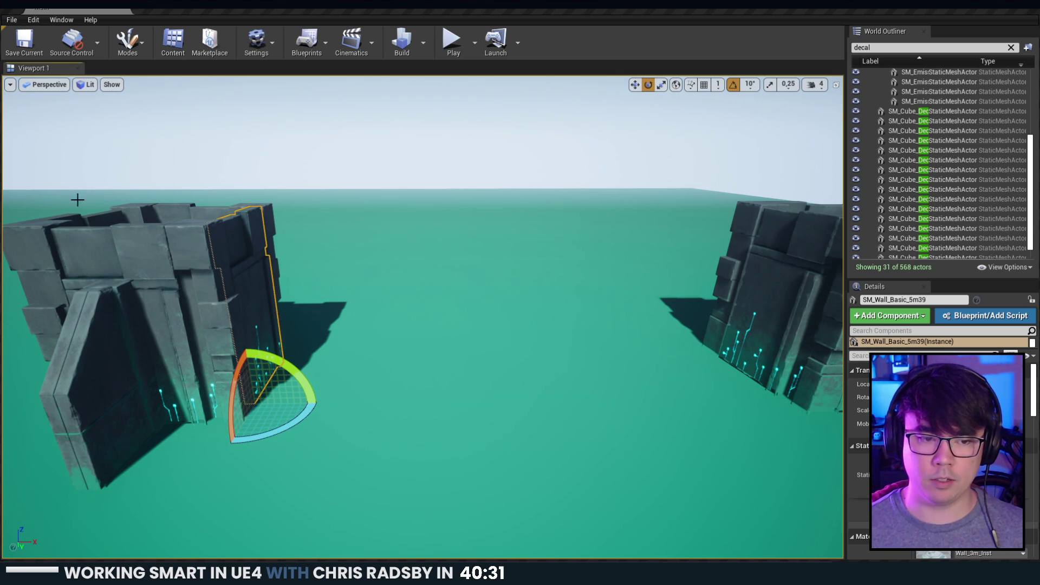
pyautogui.click(167, 254)
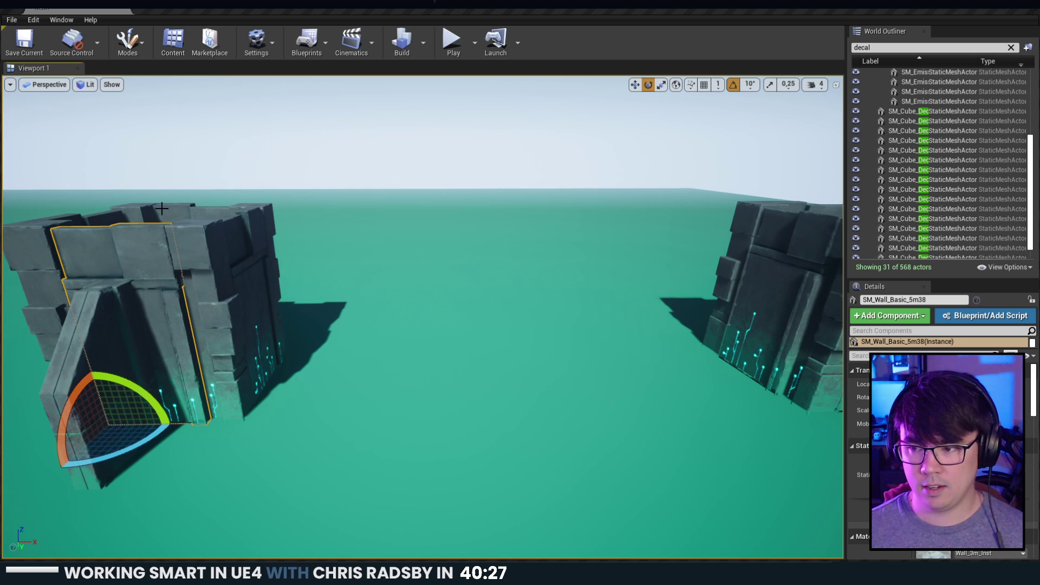
pyautogui.moveTo(157, 168); pyautogui.dragTo(166, 163, button='right')
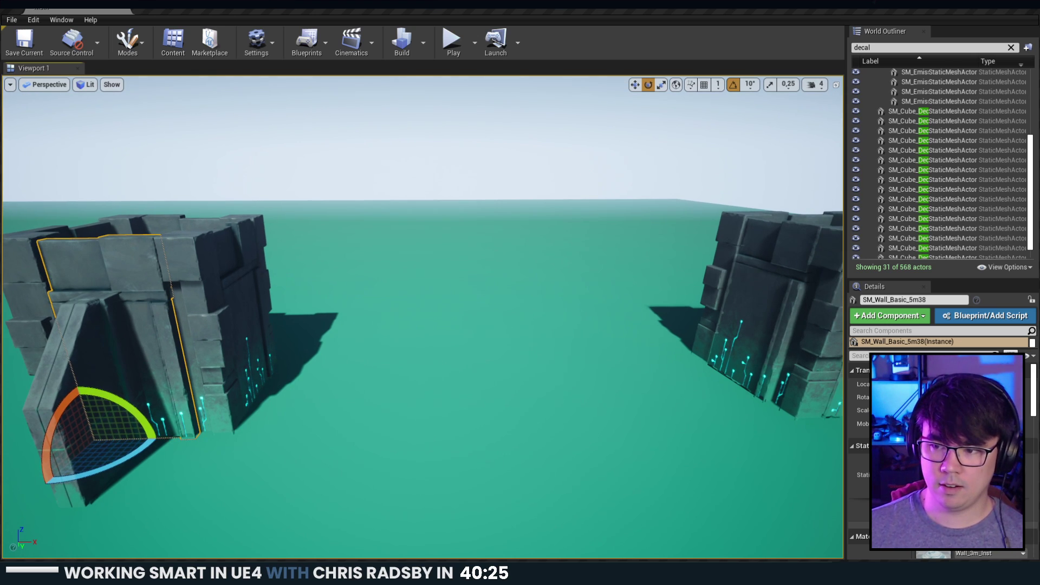
pyautogui.moveTo(219, 317); pyautogui.dragTo(211, 316, button='right')
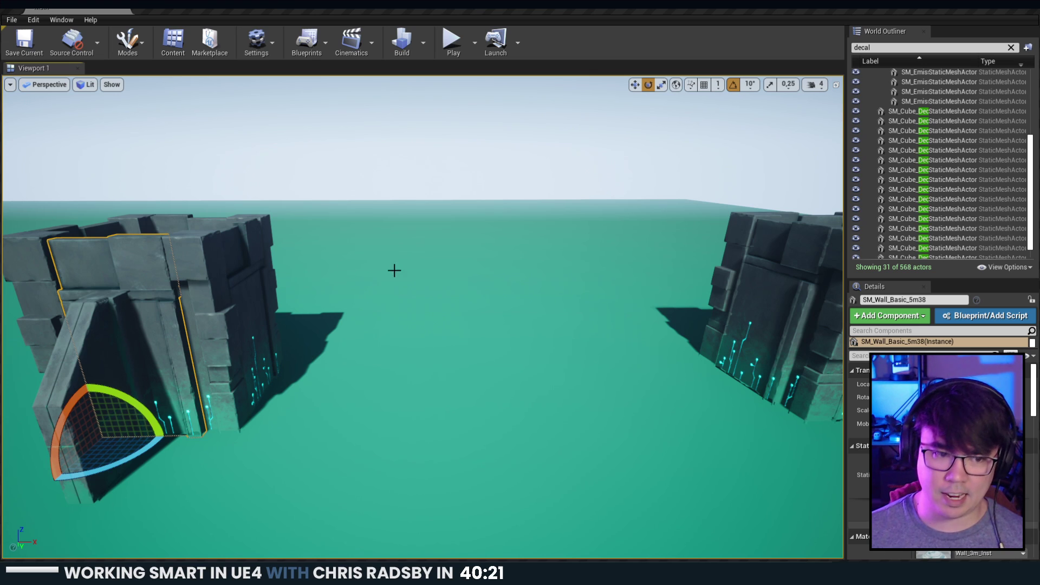
pyautogui.moveTo(394, 270); pyautogui.dragTo(395, 309, button='right')
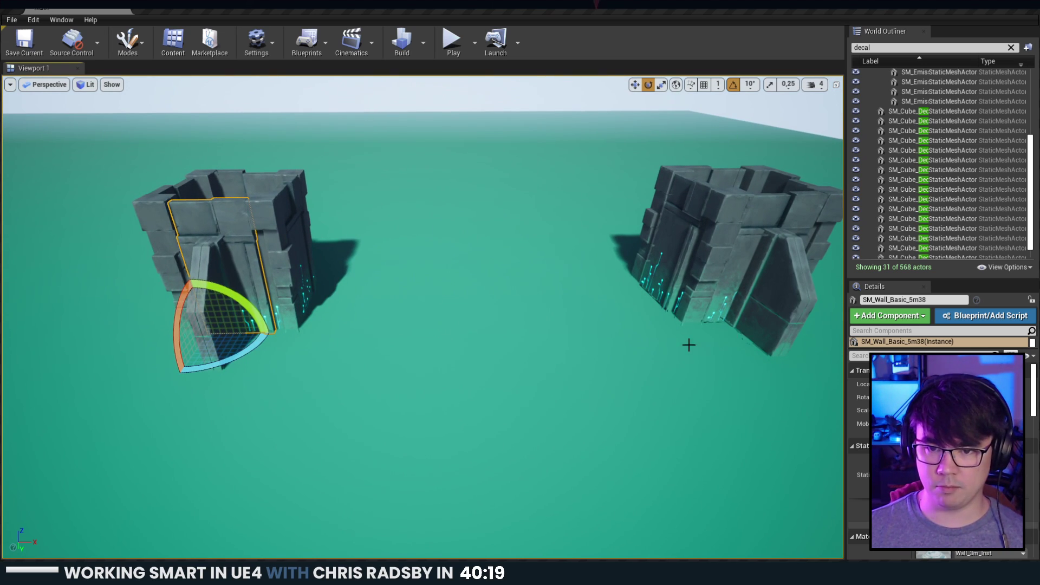
pyautogui.moveTo(689, 345)
pyautogui.mouseDown(button='right')
pyautogui.moveTo(685, 337)
pyautogui.moveTo(689, 365)
pyautogui.mouseUp(button='right')
# Examine the outside corner, inside corner and basic 5 m wall pieces in the other structures for a reusable wall.
pyautogui.click(370, 337)
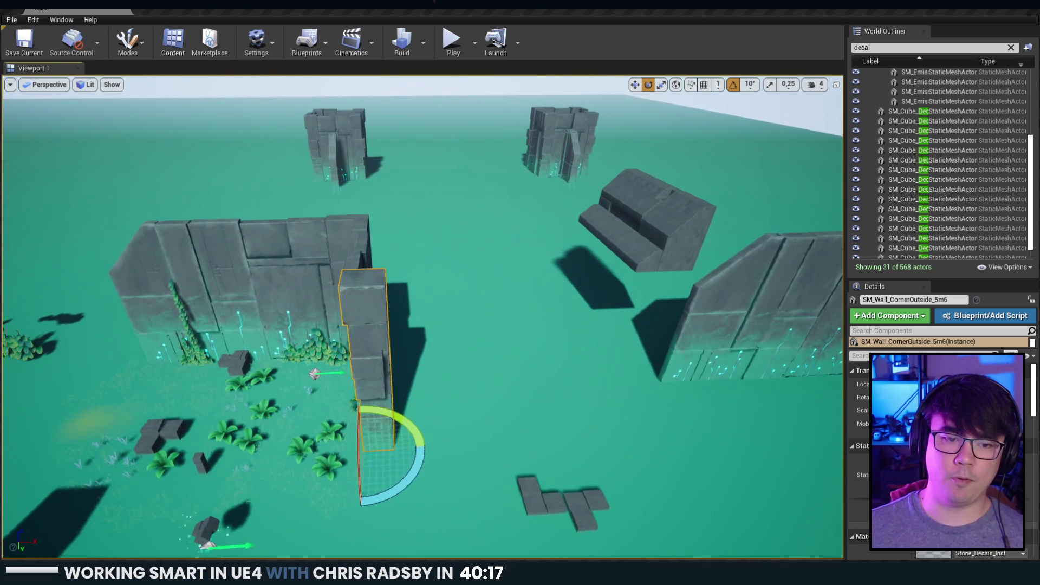
pyautogui.moveTo(371, 337); pyautogui.dragTo(381, 332, button='right')
pyautogui.click(336, 353)
pyautogui.click(505, 414)
pyautogui.click(436, 329)
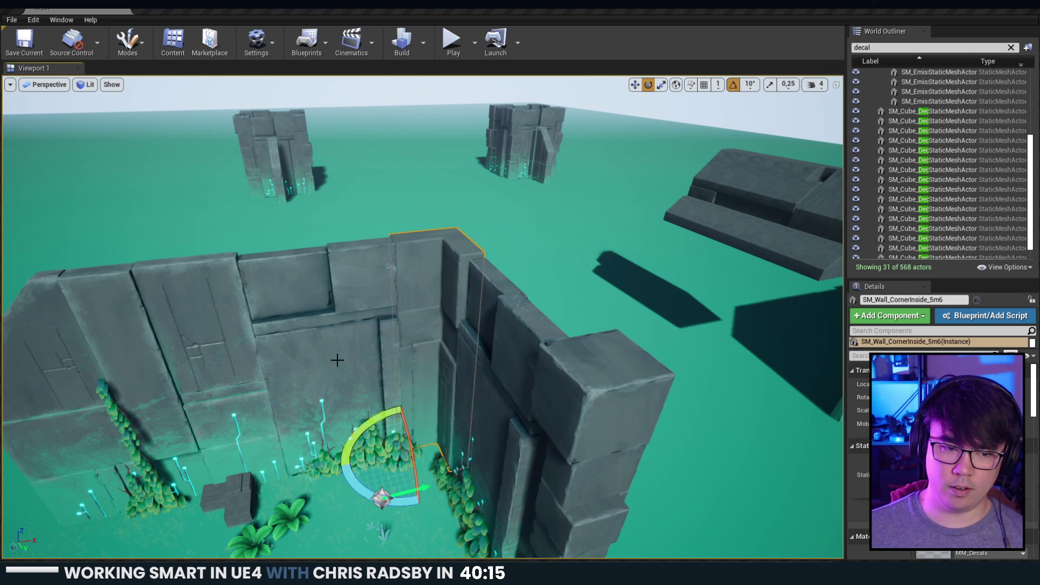
pyautogui.click(194, 387)
pyautogui.moveTo(528, 375); pyautogui.dragTo(566, 363, button='right')
pyautogui.click(726, 330)
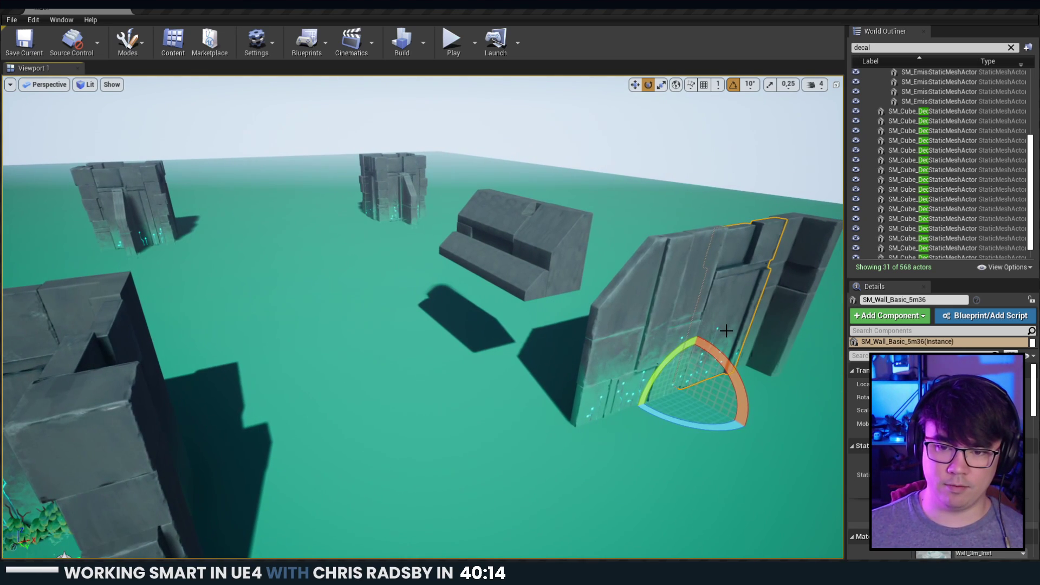
pyautogui.press('w')
pyautogui.moveTo(704, 332); pyautogui.dragTo(692, 338, button='right')
pyautogui.moveTo(393, 244)
pyautogui.mouseDown(button='right')
pyautogui.moveTo(488, 251)
pyautogui.moveTo(392, 258)
pyautogui.mouseUp(button='right')
# Duplicate the wide basic wall panel in the overgrown temple courtyard and carry the copy over to the first square tower.
pyautogui.click(624, 415)
pyautogui.moveTo(623, 415); pyautogui.dragTo(689, 423, button='right')
pyautogui.moveTo(509, 319); pyautogui.dragTo(548, 315, button='right')
pyautogui.click(401, 309)
pyautogui.click(432, 301)
pyautogui.click(515, 314)
pyautogui.moveTo(580, 280); pyautogui.dragTo(516, 223, button='right')
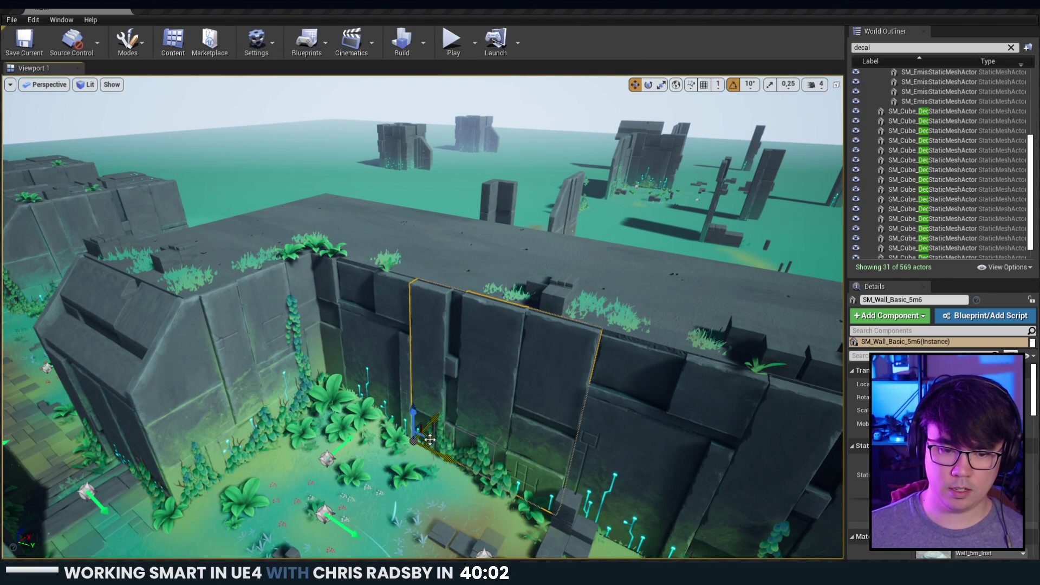
pyautogui.keyDown('alt'); pyautogui.moveTo(430, 439); pyautogui.dragTo(434, 163); pyautogui.keyUp('alt')
# Rotate the copied wall panel so it extends sideways from the first square tower.
pyautogui.press('f')
pyautogui.keyDown('alt'); pyautogui.moveTo(545, 322); pyautogui.dragTo(491, 295); pyautogui.keyUp('alt')
pyautogui.press('e')
pyautogui.keyDown('alt'); pyautogui.moveTo(500, 343); pyautogui.dragTo(444, 343); pyautogui.keyUp('alt')
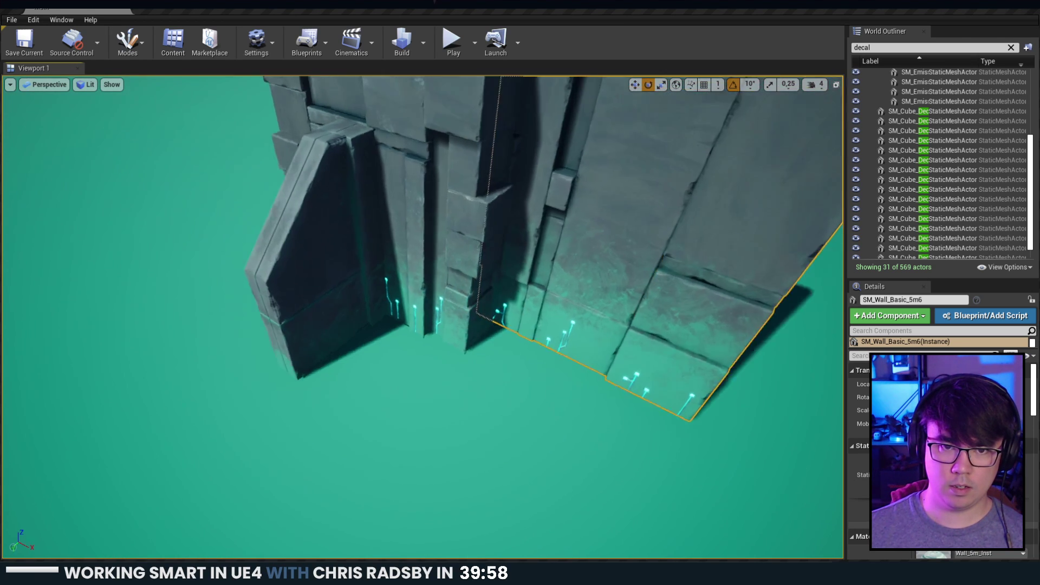
pyautogui.press('w')
pyautogui.press('f')
# Position the copied wall panel against the tower's side and sink its base into the ground, checking it from underneath.
pyautogui.moveTo(376, 348); pyautogui.dragTo(520, 327)
pyautogui.moveTo(375, 421); pyautogui.dragTo(378, 454)
pyautogui.moveTo(383, 456); pyautogui.dragTo(399, 409, button='right')
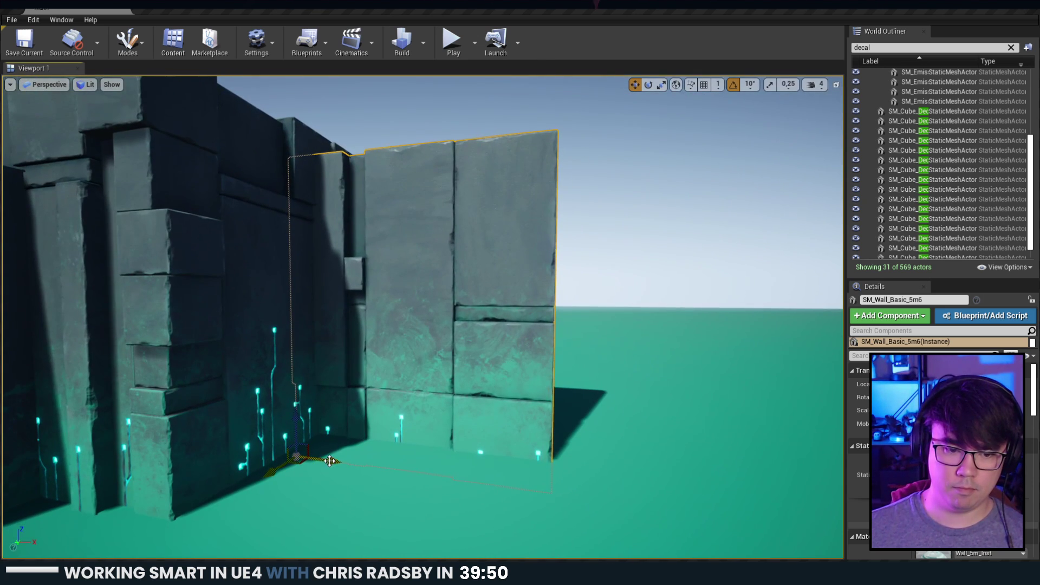
pyautogui.moveTo(336, 462)
pyautogui.mouseDown()
pyautogui.moveTo(423, 465)
pyautogui.moveTo(347, 467)
pyautogui.mouseUp()
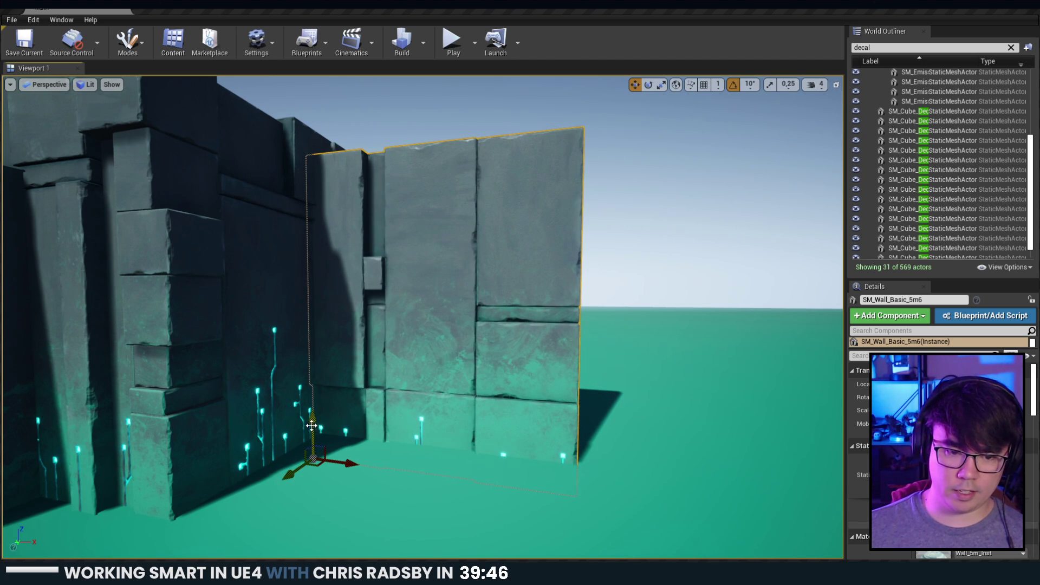
pyautogui.moveTo(312, 426); pyautogui.dragTo(313, 462)
pyautogui.moveTo(382, 339); pyautogui.dragTo(383, 310, button='right')
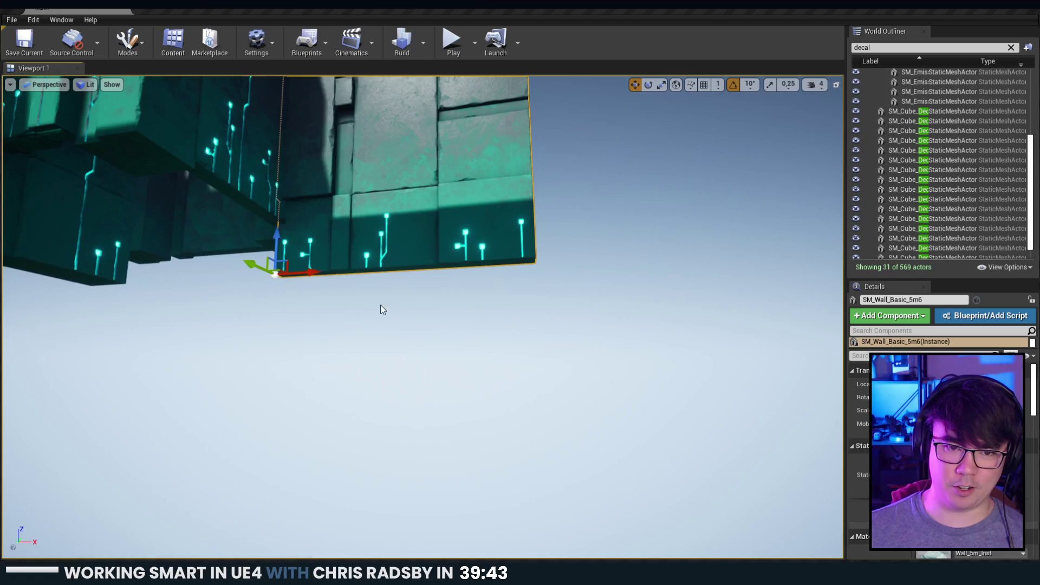
pyautogui.moveTo(418, 260); pyautogui.dragTo(520, 336, button='right')
# Look through the overgrown temple area for glowing circuit decals along the walls.
pyautogui.click(596, 308)
pyautogui.press('w')
pyautogui.click(313, 321)
pyautogui.press('s')
pyautogui.moveTo(313, 321); pyautogui.dragTo(499, 320, button='right')
pyautogui.click(525, 217)
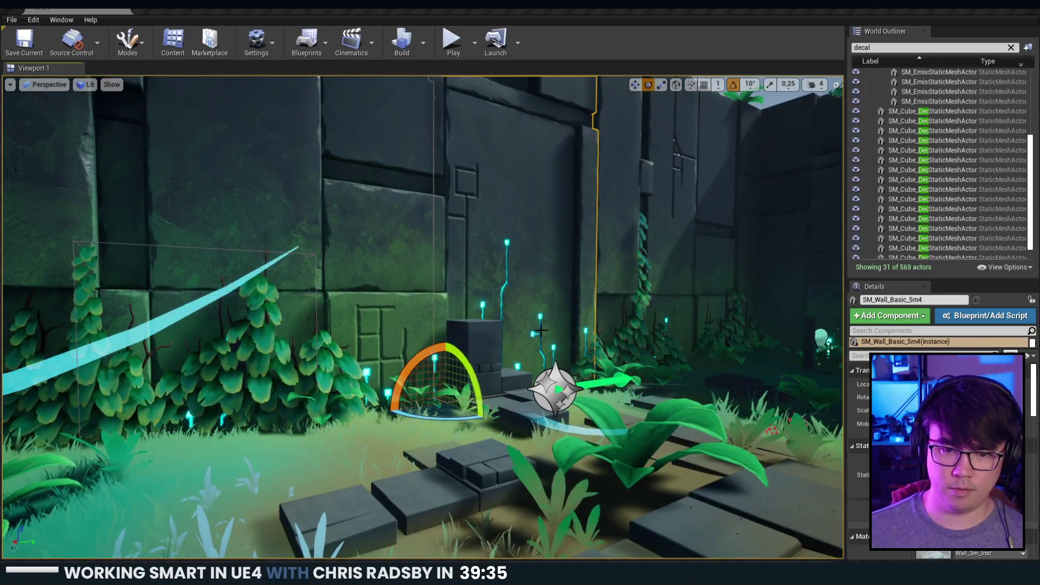
pyautogui.press('d')
pyautogui.moveTo(422, 320); pyautogui.dragTo(834, 320, button='right')
pyautogui.press('a')
pyautogui.moveTo(411, 390); pyautogui.dragTo(335, 361, button='right')
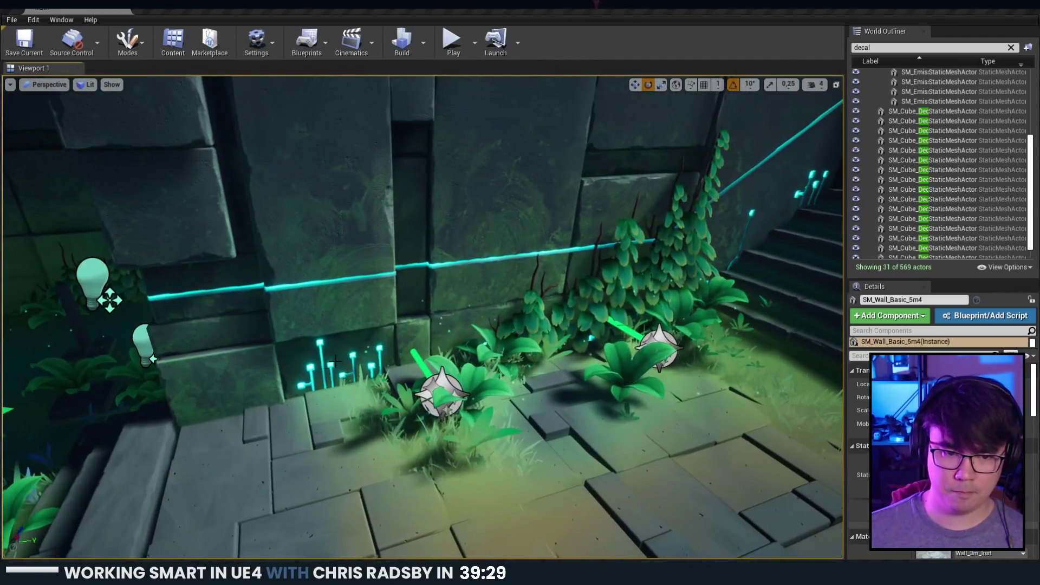
# Duplicate the circuit decals at the temple wall's foot and beside the stairs, and carry both copies to the square towers.
pyautogui.click(335, 363)
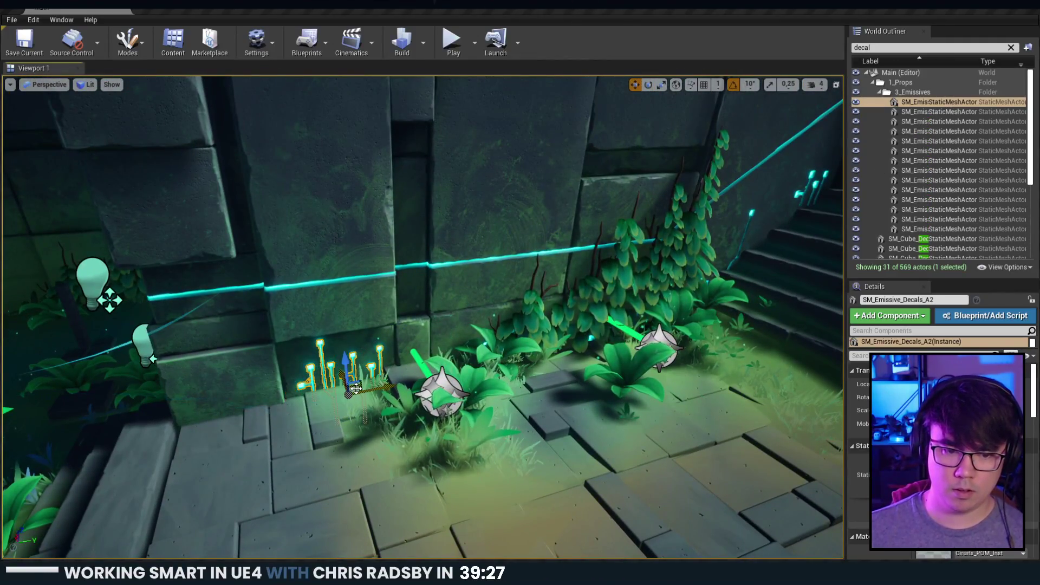
pyautogui.moveTo(681, 226); pyautogui.dragTo(490, 215, button='right')
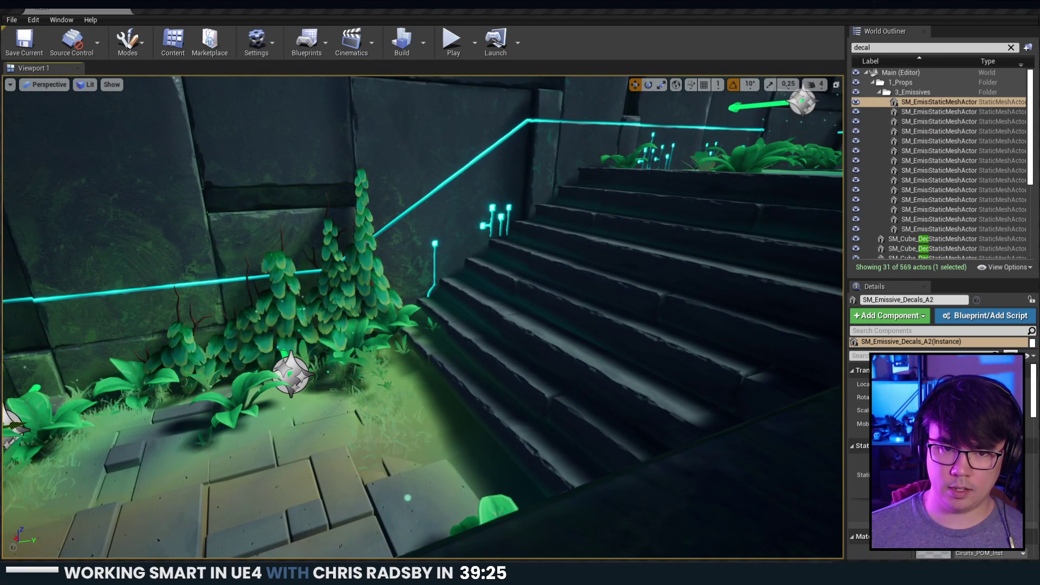
pyautogui.click(492, 209)
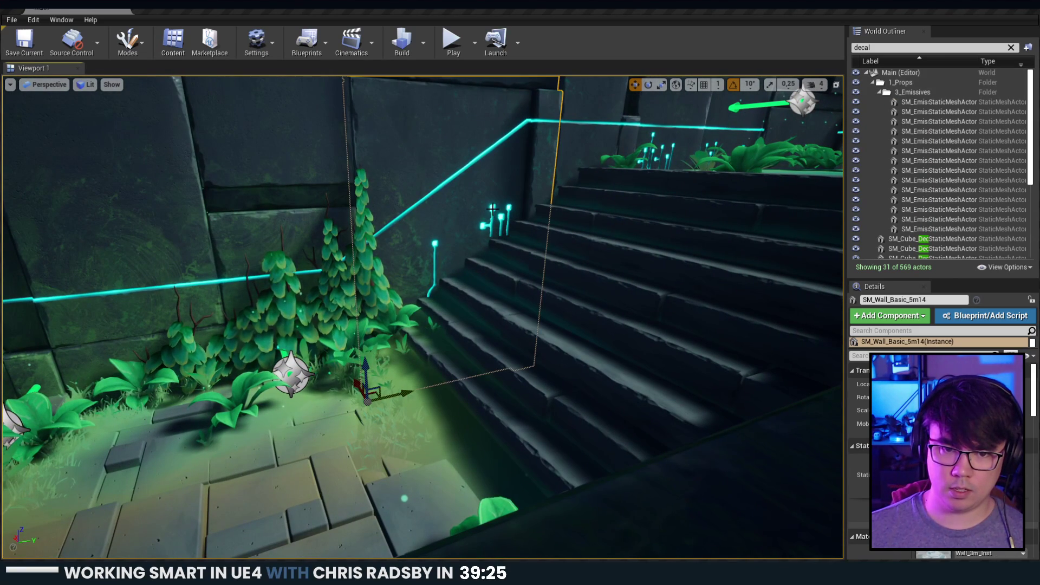
pyautogui.click(435, 243)
pyautogui.click(494, 207)
pyautogui.moveTo(494, 207); pyautogui.dragTo(369, 211, button='right')
pyautogui.keyDown('ctrl'); pyautogui.click(259, 355); pyautogui.keyUp('ctrl')
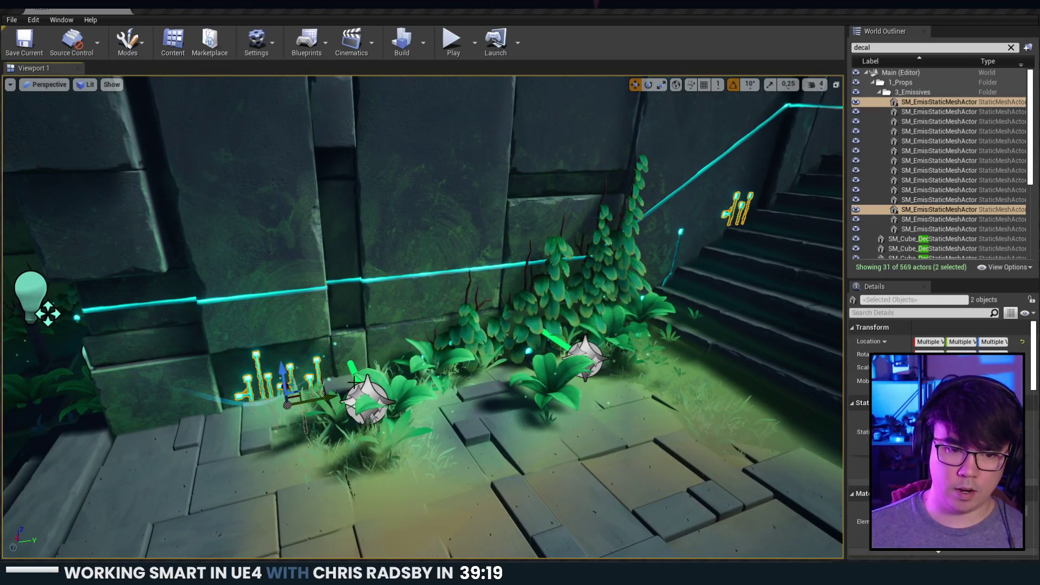
pyautogui.keyDown('alt'); pyautogui.keyDown('shift'); pyautogui.moveTo(291, 399); pyautogui.dragTo(287, 361); pyautogui.keyUp('shift'); pyautogui.keyUp('alt')
pyautogui.moveTo(286, 361); pyautogui.dragTo(119, 374, button='right')
# Rotate the two copied circuit decals by -90° about the vertical axis.
pyautogui.press('e')
pyautogui.moveTo(425, 427); pyautogui.dragTo(483, 422)
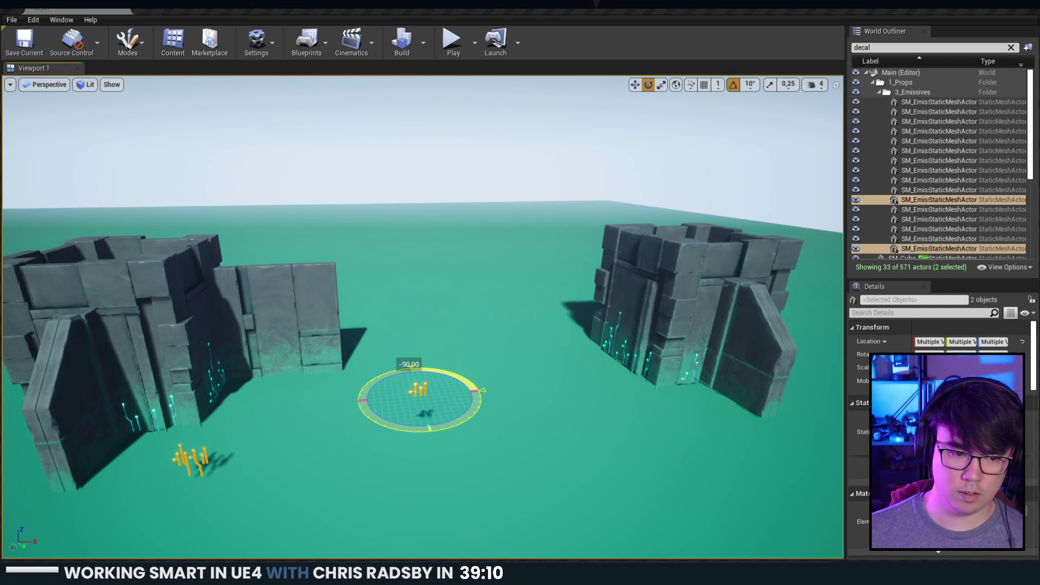
pyautogui.press('w')
pyautogui.moveTo(453, 428); pyautogui.dragTo(374, 442, button='right')
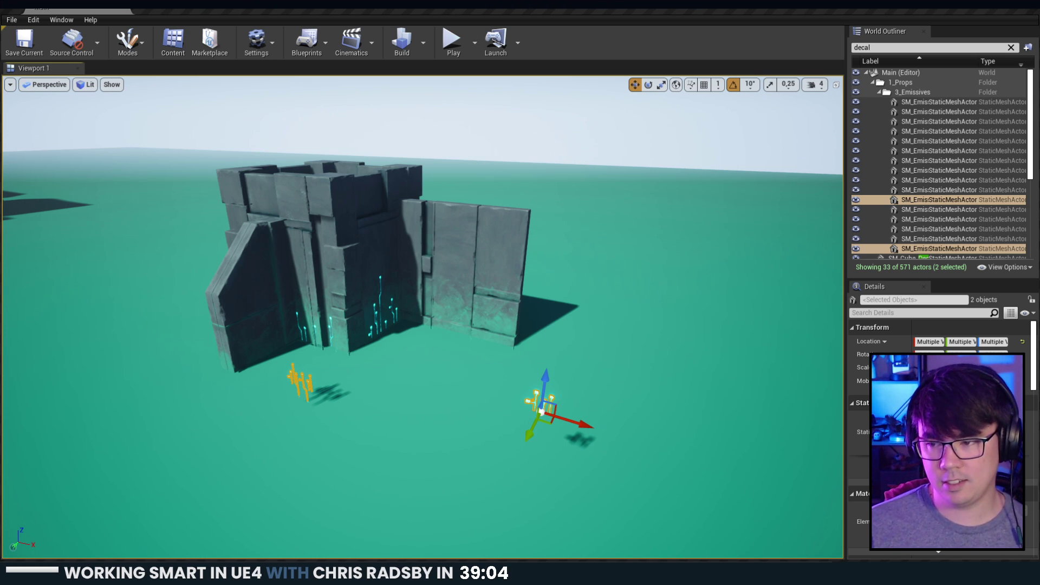
# Move the small copied circuit decal to the foot of the wall panel beside the tower.
pyautogui.click(510, 305)
pyautogui.moveTo(563, 402); pyautogui.dragTo(558, 374, button='right')
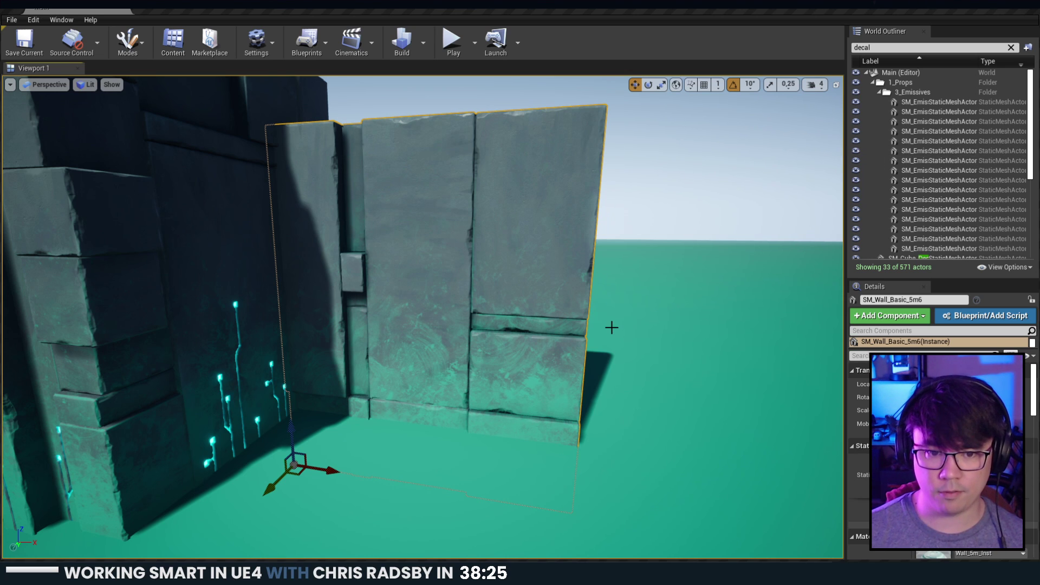
pyautogui.moveTo(584, 312)
pyautogui.mouseDown(button='right')
pyautogui.moveTo(562, 294)
pyautogui.moveTo(575, 324)
pyautogui.mouseUp(button='right')
pyautogui.press('Escape')
pyautogui.press('s')
pyautogui.press('w')
pyautogui.click(684, 296)
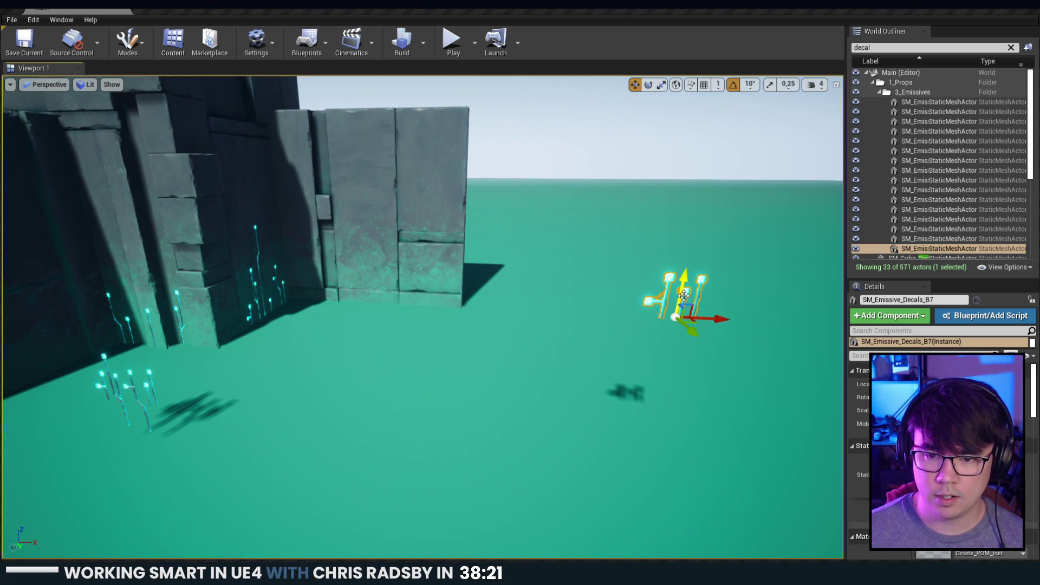
pyautogui.moveTo(693, 308); pyautogui.dragTo(478, 312)
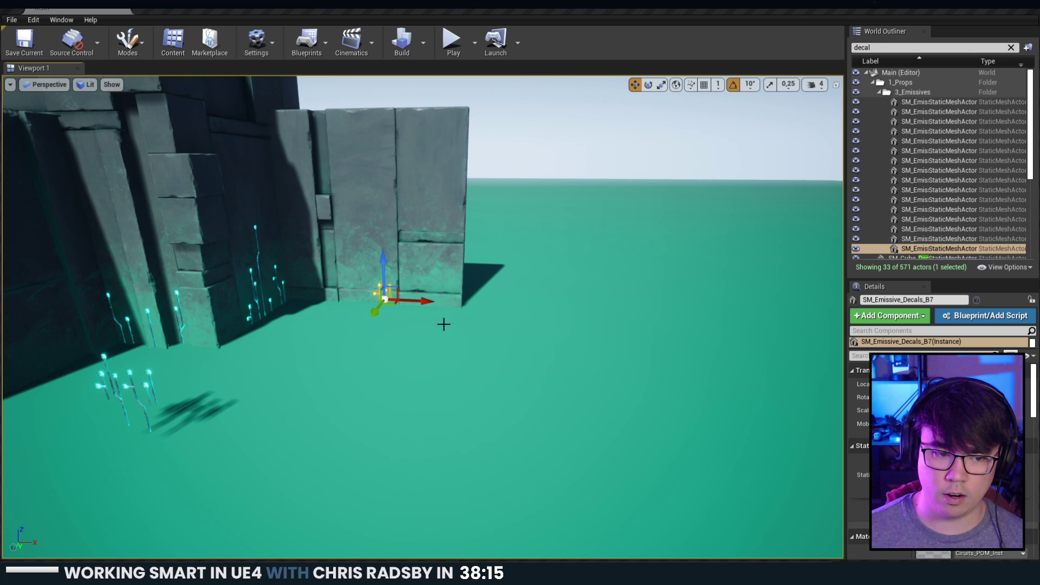
# Place the larger copied circuit decal at the wall panel's foot beside the small one, with its longest stems sunk into the ground.
pyautogui.click(108, 372)
pyautogui.click(110, 375)
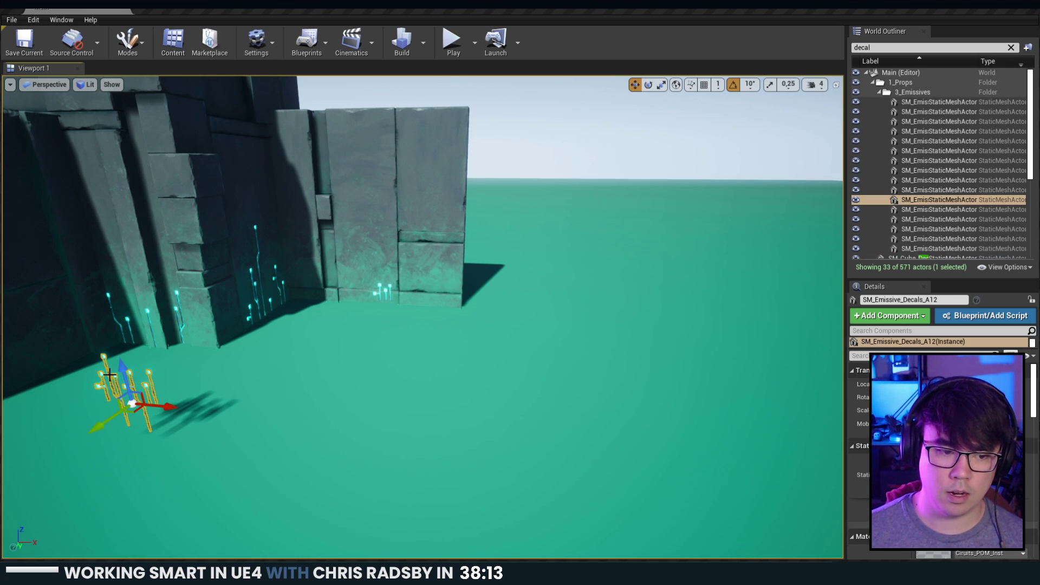
pyautogui.moveTo(120, 425); pyautogui.dragTo(486, 291)
pyautogui.press('f')
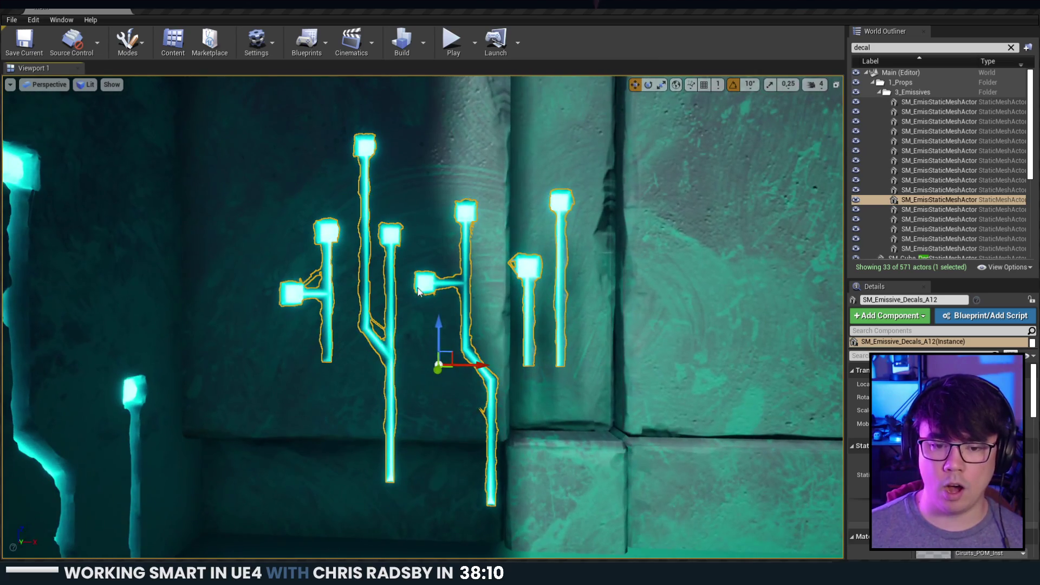
pyautogui.keyDown('shift'); pyautogui.moveTo(453, 355); pyautogui.dragTo(820, 472); pyautogui.keyUp('shift')
pyautogui.moveTo(462, 362); pyautogui.dragTo(463, 366, button='right')
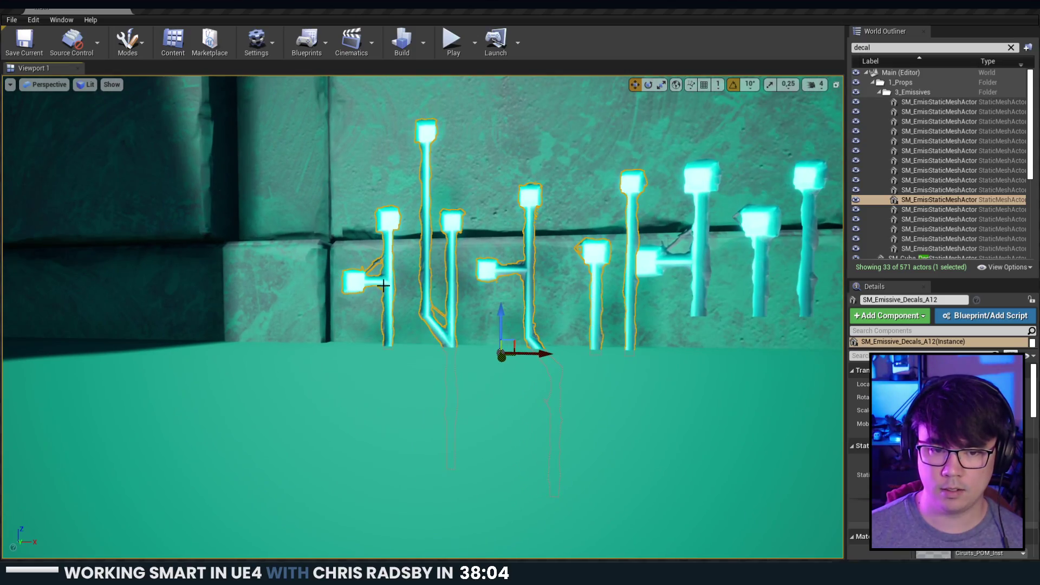
pyautogui.moveTo(384, 285); pyautogui.dragTo(383, 286, button='right')
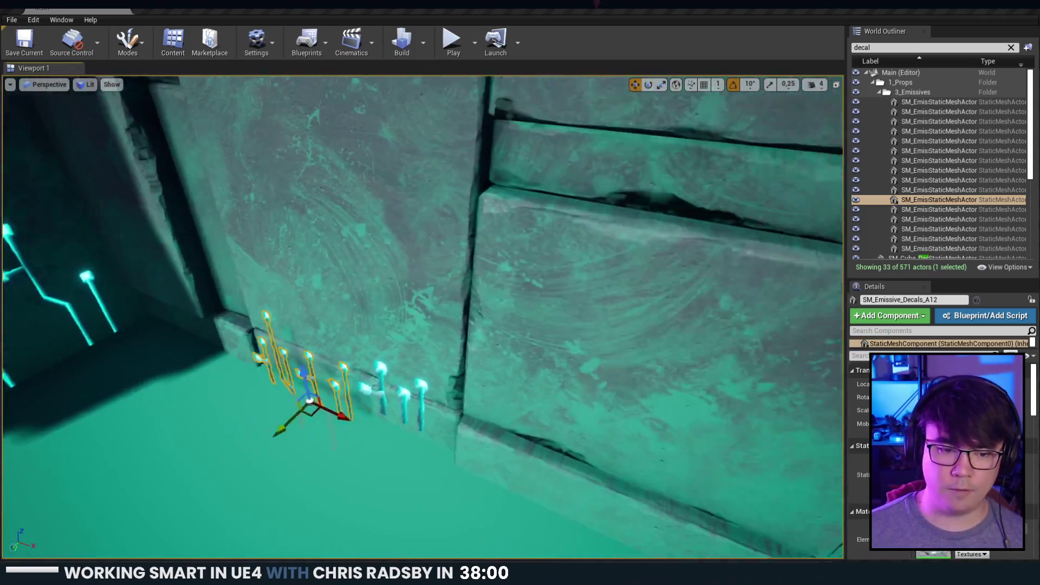
pyautogui.moveTo(390, 413); pyautogui.dragTo(389, 412, button='right')
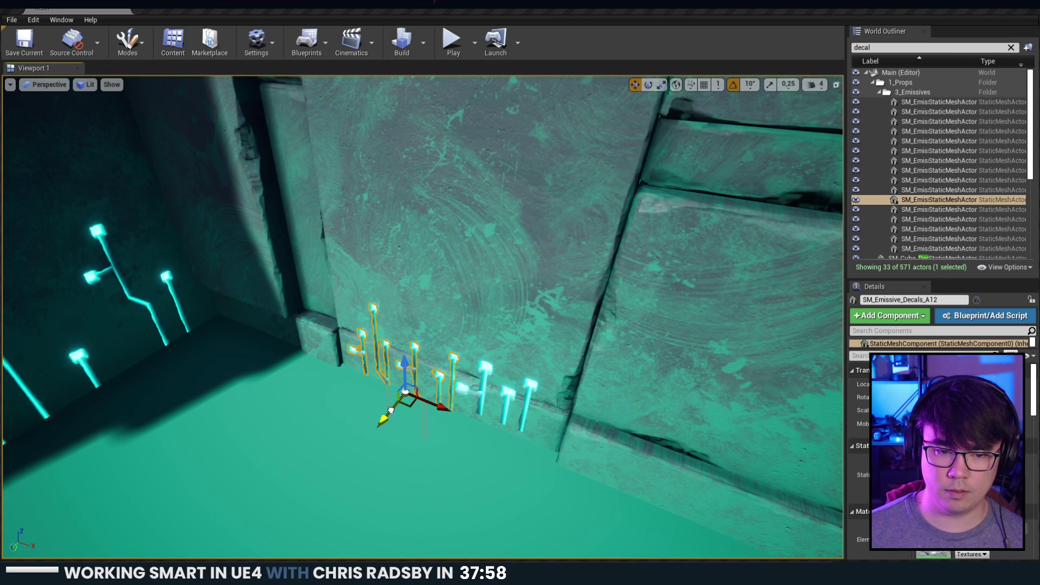
# Shift the small circuit decal along the wall's foot onto the seam between the panel's two wide slabs.
pyautogui.click(481, 378)
pyautogui.moveTo(495, 358); pyautogui.dragTo(494, 358, button='right')
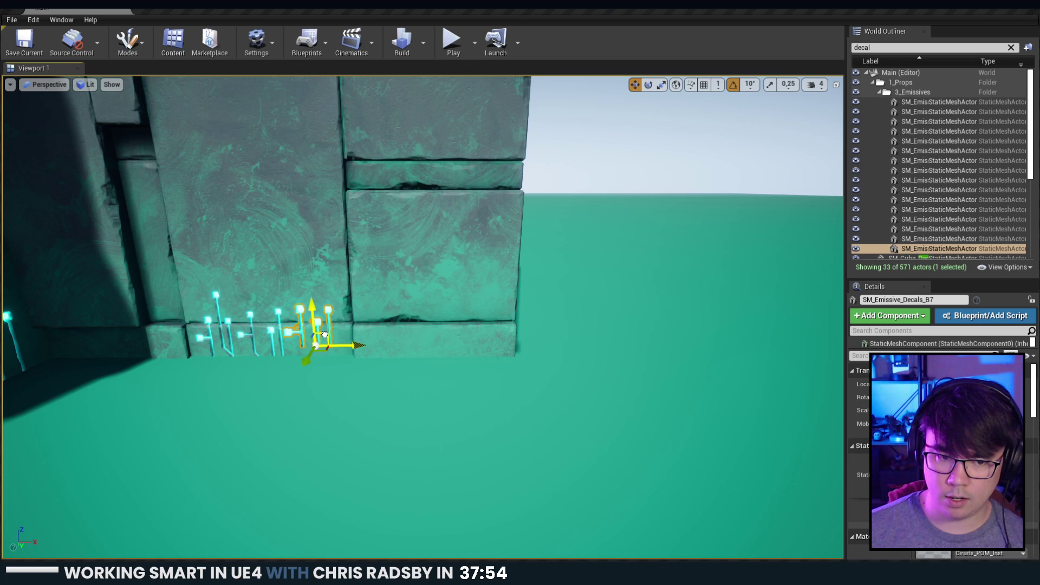
pyautogui.moveTo(443, 357); pyautogui.dragTo(443, 358, button='right')
pyautogui.moveTo(652, 313); pyautogui.dragTo(662, 313)
pyautogui.moveTo(661, 313); pyautogui.dragTo(607, 302, button='right')
pyautogui.press('Escape')
pyautogui.press('s')
pyautogui.click(378, 295)
pyautogui.moveTo(379, 297); pyautogui.dragTo(343, 302)
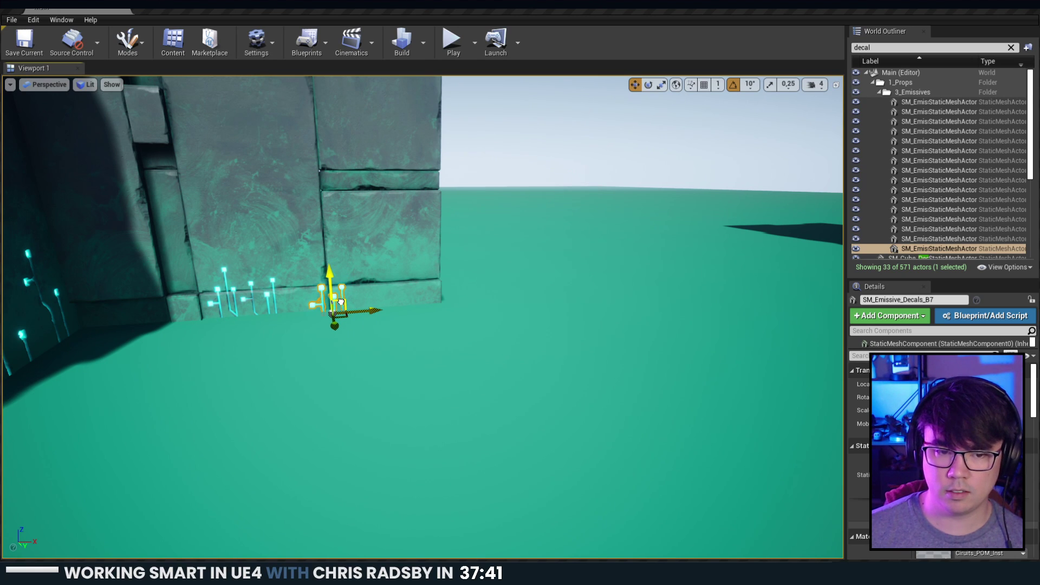
# Fine-tune the larger circuit decal's position at the foot of the wall panel.
pyautogui.click(250, 299)
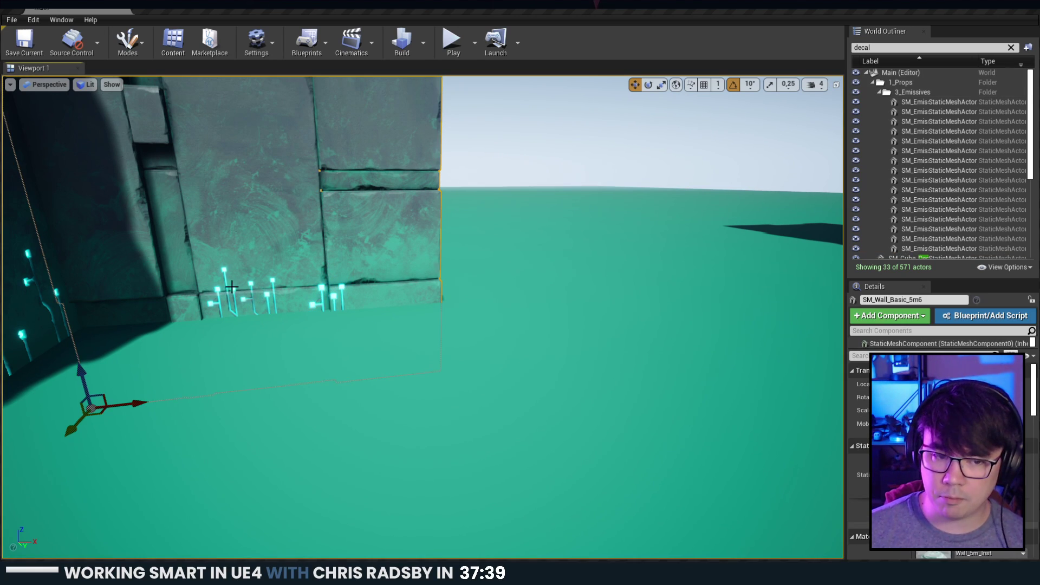
pyautogui.click(245, 297)
pyautogui.moveTo(267, 299); pyautogui.dragTo(279, 327)
pyautogui.press('Escape')
pyautogui.moveTo(489, 341); pyautogui.dragTo(455, 309, button='right')
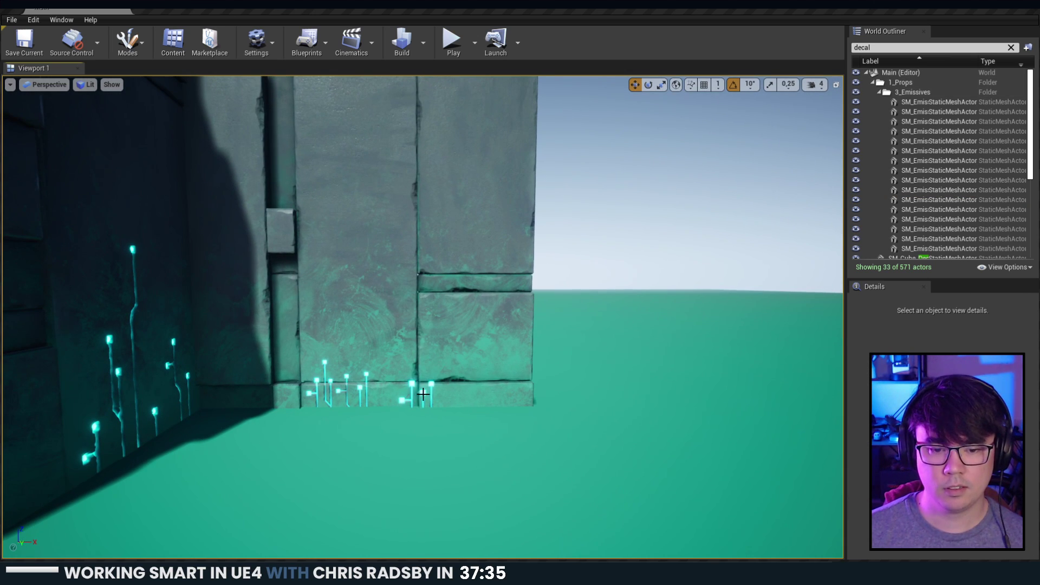
# Move the small circuit decal to the outer end of the wall panel's base.
pyautogui.click(423, 392)
pyautogui.click(428, 382)
pyautogui.click(426, 390)
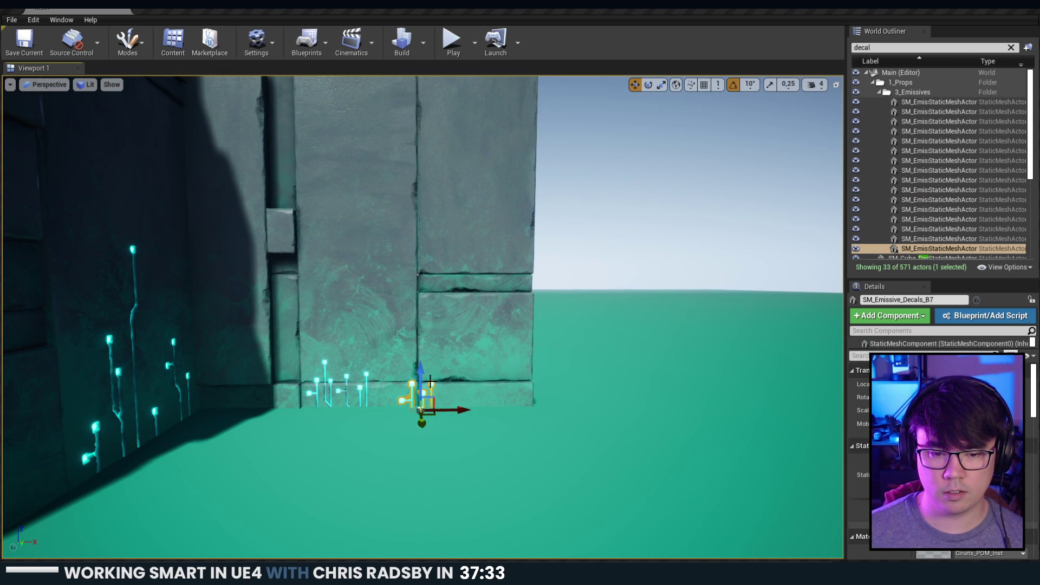
pyautogui.moveTo(428, 391); pyautogui.dragTo(504, 389)
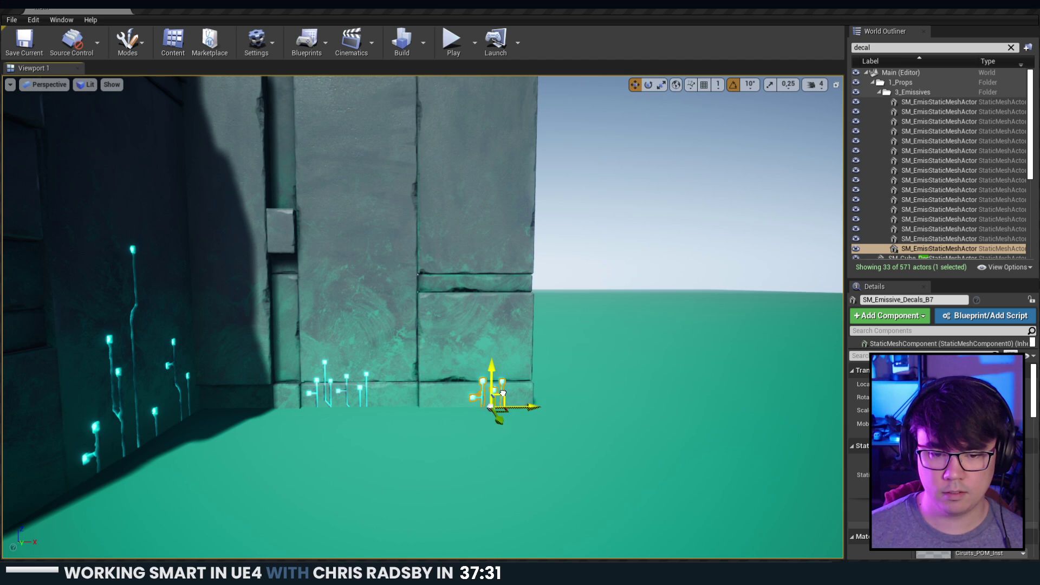
pyautogui.press('Escape')
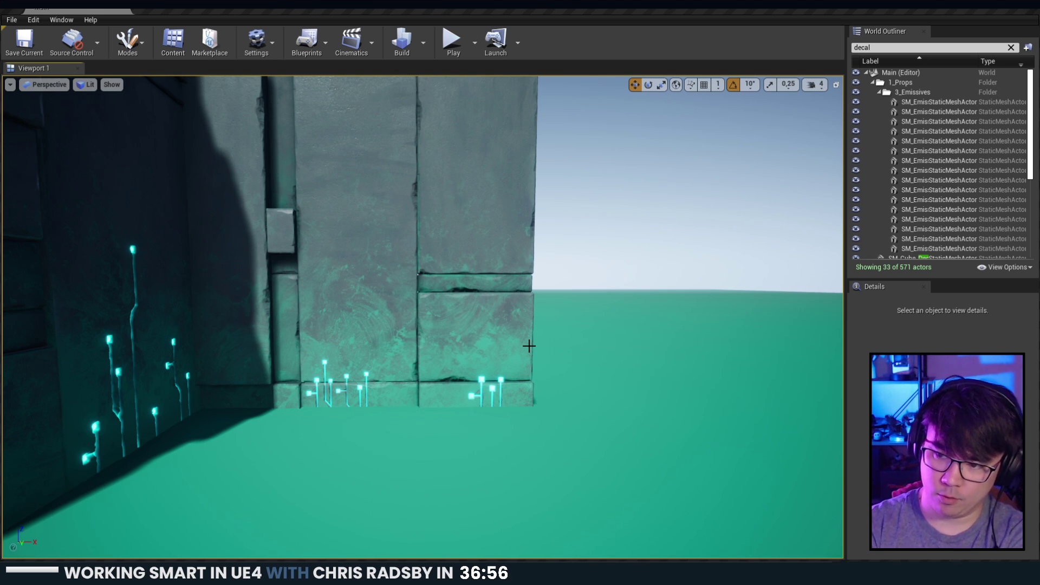
pyautogui.moveTo(586, 377); pyautogui.dragTo(553, 319, button='right')
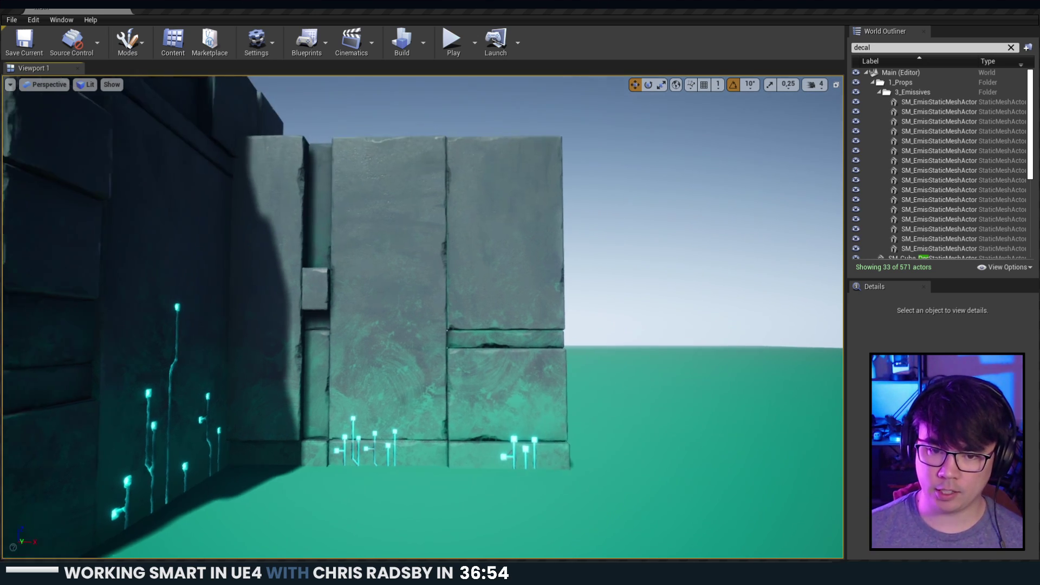
pyautogui.moveTo(648, 238); pyautogui.dragTo(648, 276)
pyautogui.rightClick(505, 404)
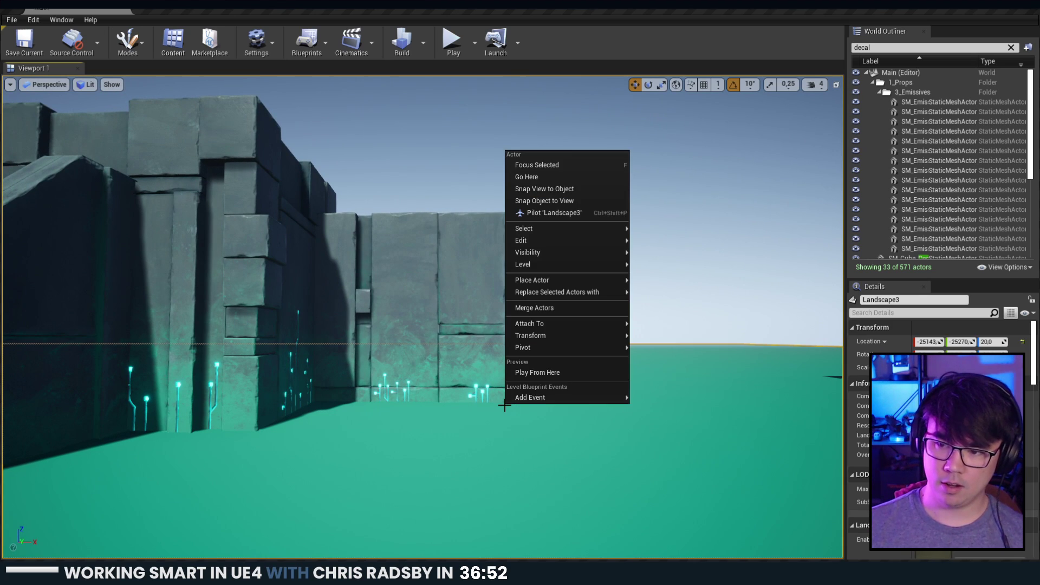
pyautogui.moveTo(710, 241); pyautogui.dragTo(717, 252, button='right')
pyautogui.click(526, 249)
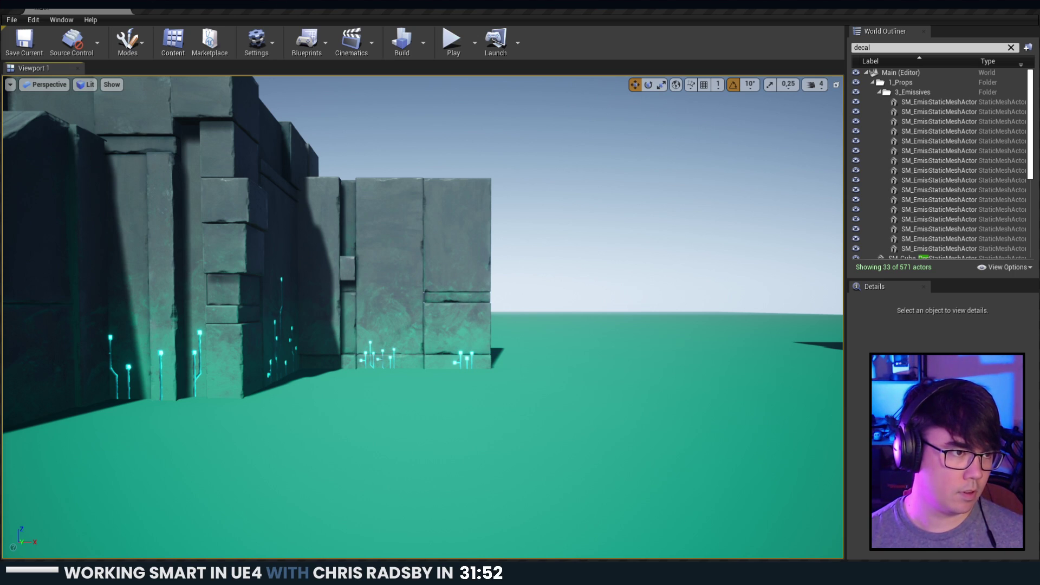
# Bring the browser with the Empire Planning board into view, review its numbered topic list, and move it away again.
pyautogui.moveTo(0, 17); pyautogui.dragTo(223, 26)
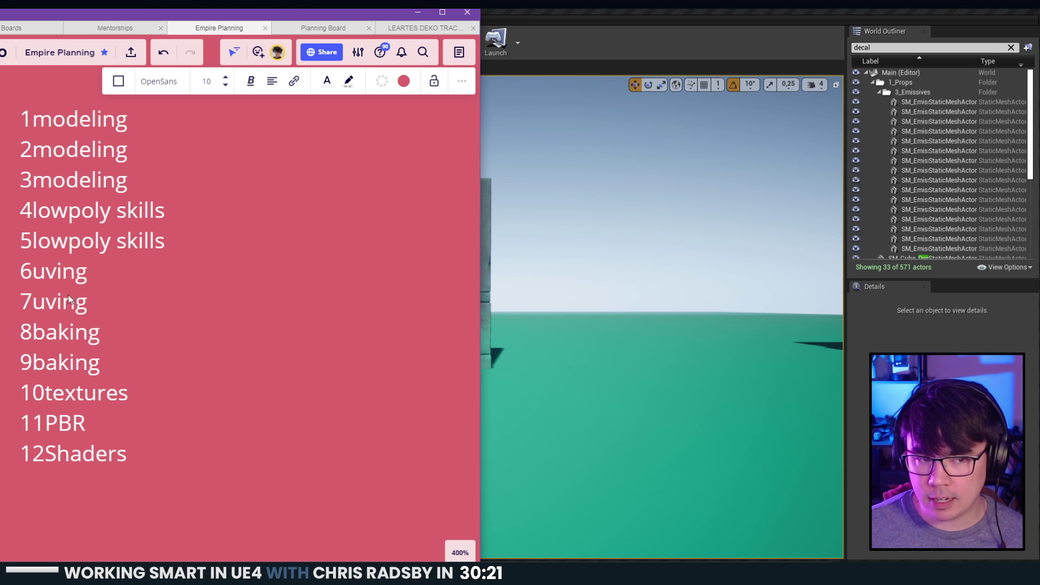
pyautogui.moveTo(256, 11); pyautogui.dragTo(247, 11)
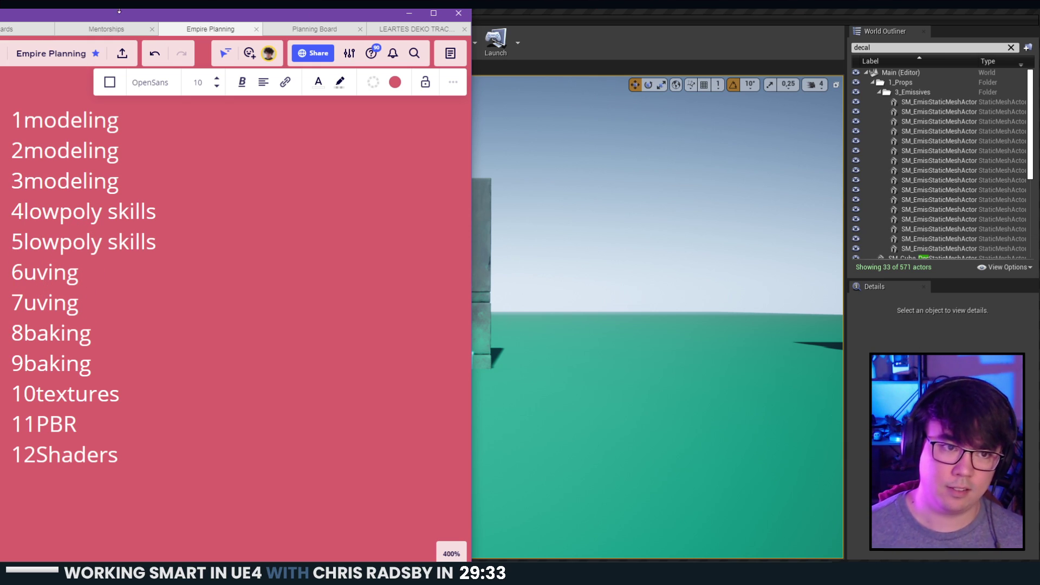
pyautogui.moveTo(208, 18); pyautogui.dragTo(0, 18)
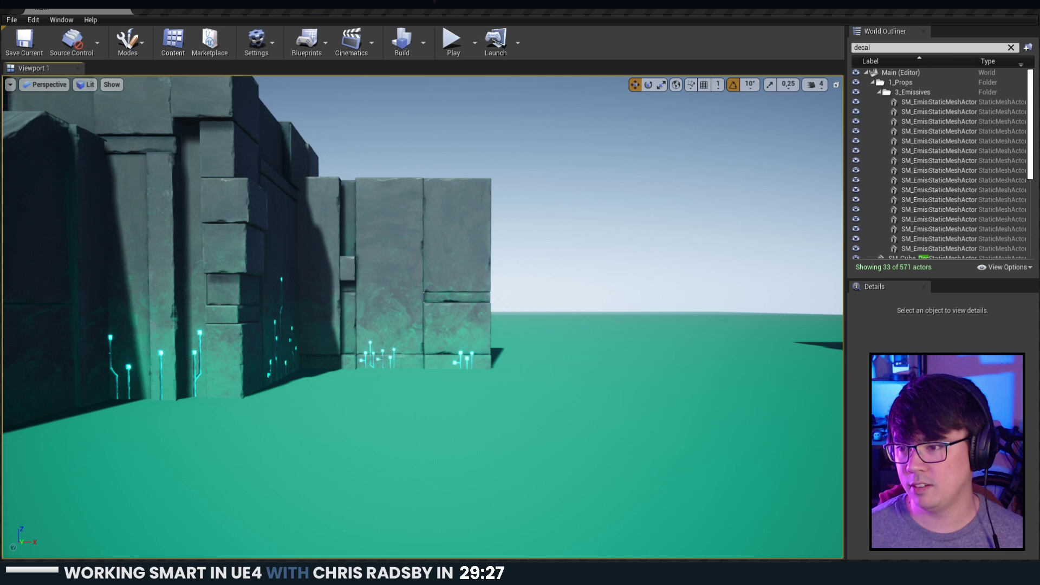
# Duplicate the wall panel three times end to end so the wall runs from the first tower to the second.
pyautogui.moveTo(436, 289); pyautogui.dragTo(446, 284, button='right')
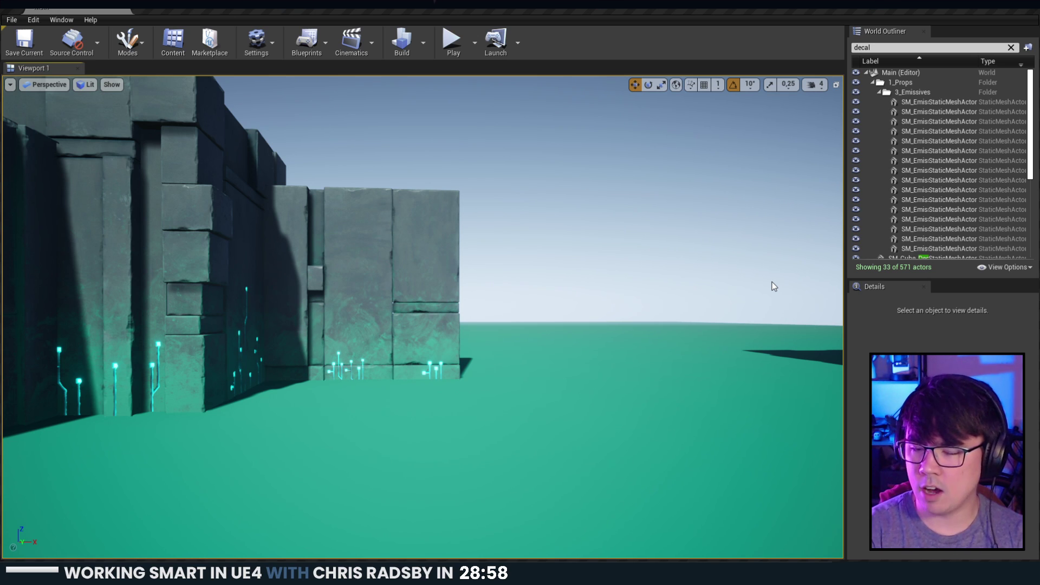
pyautogui.moveTo(772, 282); pyautogui.dragTo(759, 347, button='right')
pyautogui.press('s')
pyautogui.moveTo(773, 309); pyautogui.dragTo(772, 312, button='right')
pyautogui.click(347, 325)
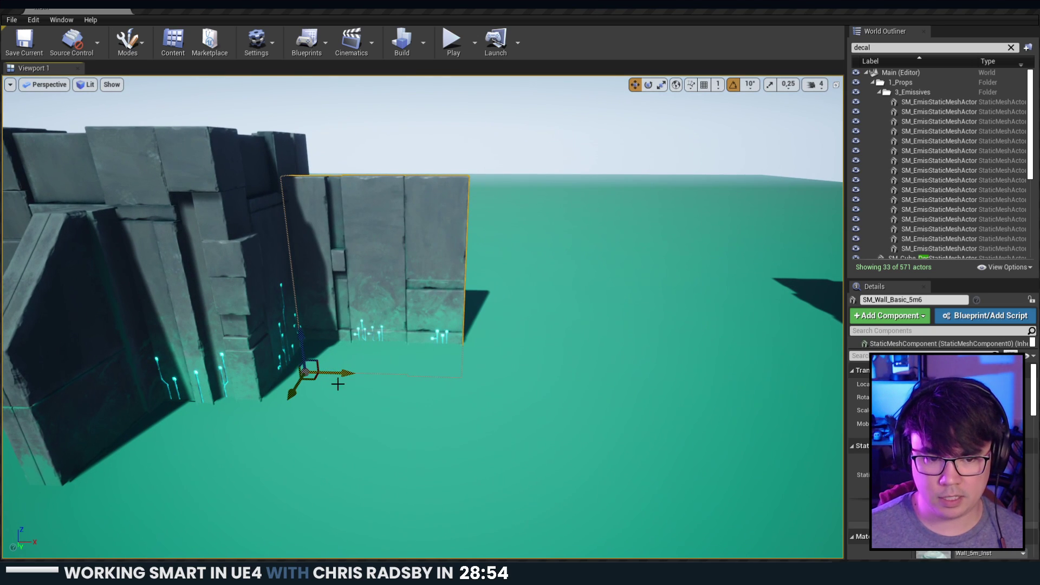
pyautogui.keyDown('alt'); pyautogui.moveTo(347, 374); pyautogui.dragTo(499, 374); pyautogui.keyUp('alt')
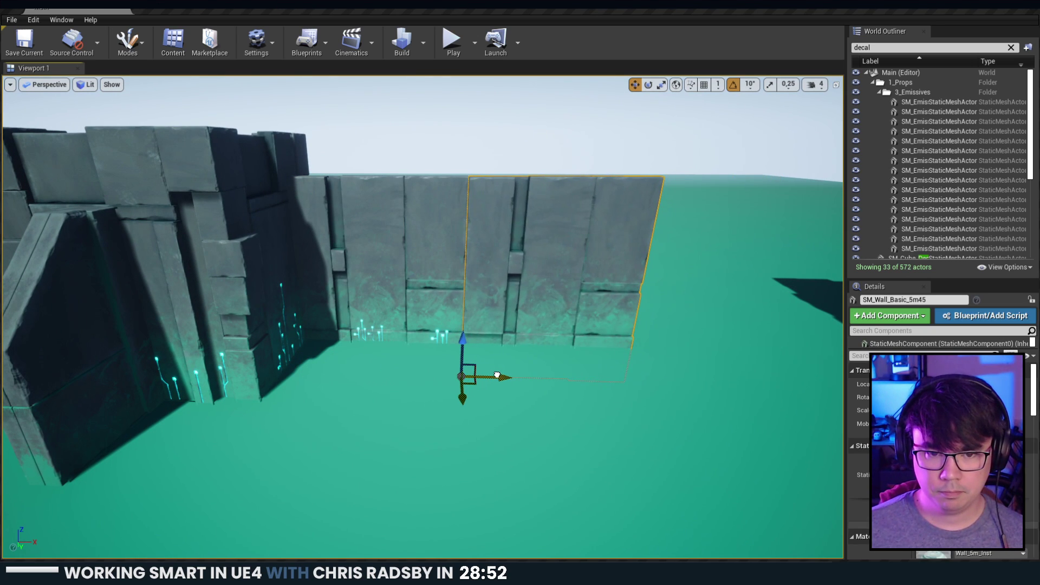
pyautogui.moveTo(508, 365); pyautogui.dragTo(533, 355, button='right')
pyautogui.keyDown('alt'); pyautogui.moveTo(470, 386); pyautogui.dragTo(629, 385); pyautogui.keyUp('alt')
pyautogui.moveTo(628, 386); pyautogui.dragTo(644, 420, button='right')
pyautogui.keyDown('alt'); pyautogui.moveTo(477, 362); pyautogui.dragTo(589, 386); pyautogui.keyUp('alt')
# Select all the second tower's wall, corner and decal pieces and slide the tower outward to the end of the wall.
pyautogui.click(694, 370)
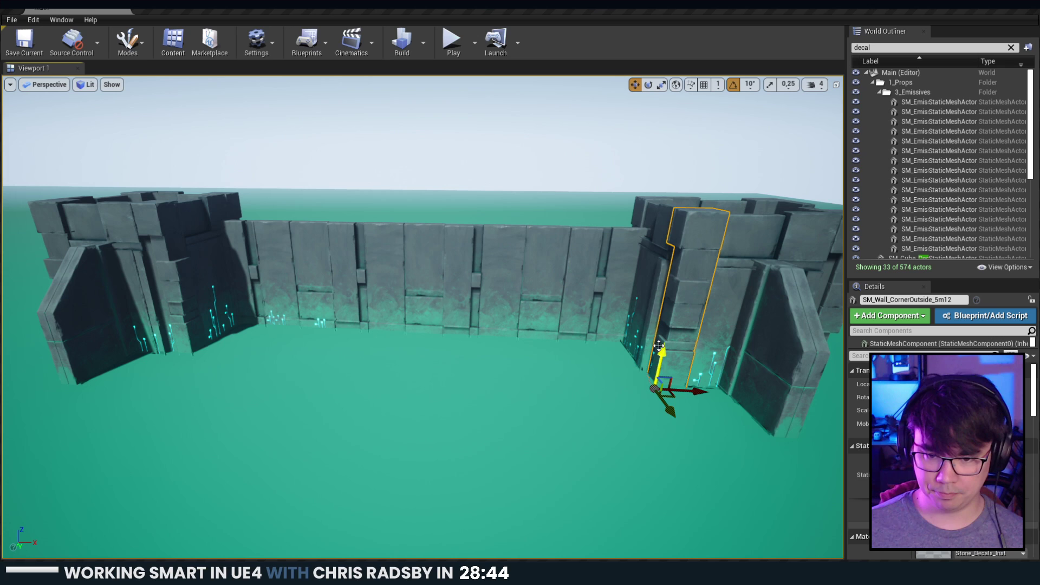
pyautogui.click(657, 298)
pyautogui.click(644, 210)
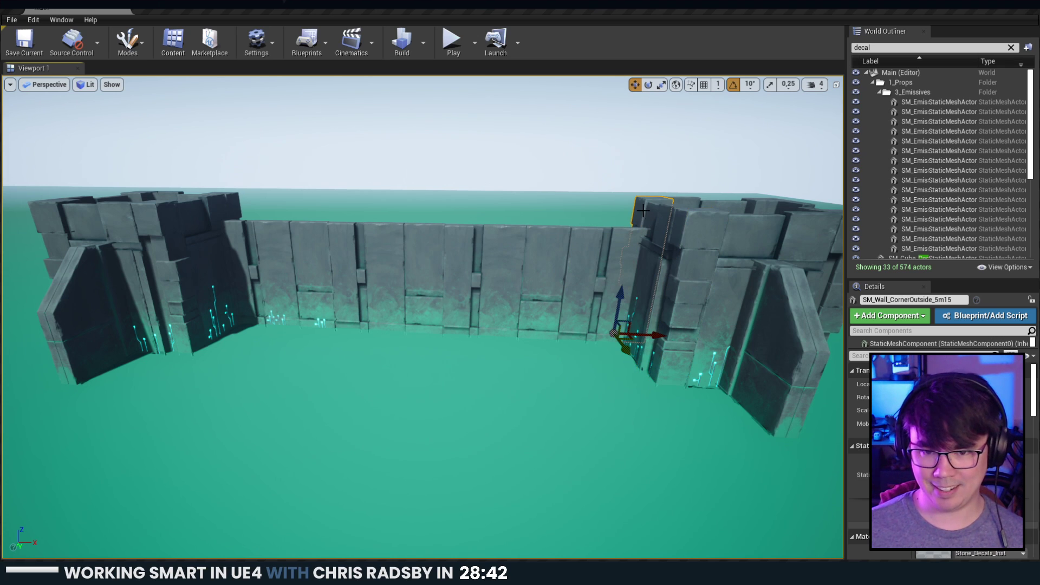
pyautogui.keyDown('ctrl'); pyautogui.click(650, 263); pyautogui.keyUp('ctrl')
pyautogui.keyDown('ctrl'); pyautogui.click(697, 262); pyautogui.keyUp('ctrl')
pyautogui.moveTo(697, 262); pyautogui.dragTo(718, 279, button='right')
pyautogui.keyDown('ctrl'); pyautogui.click(670, 315); pyautogui.keyUp('ctrl')
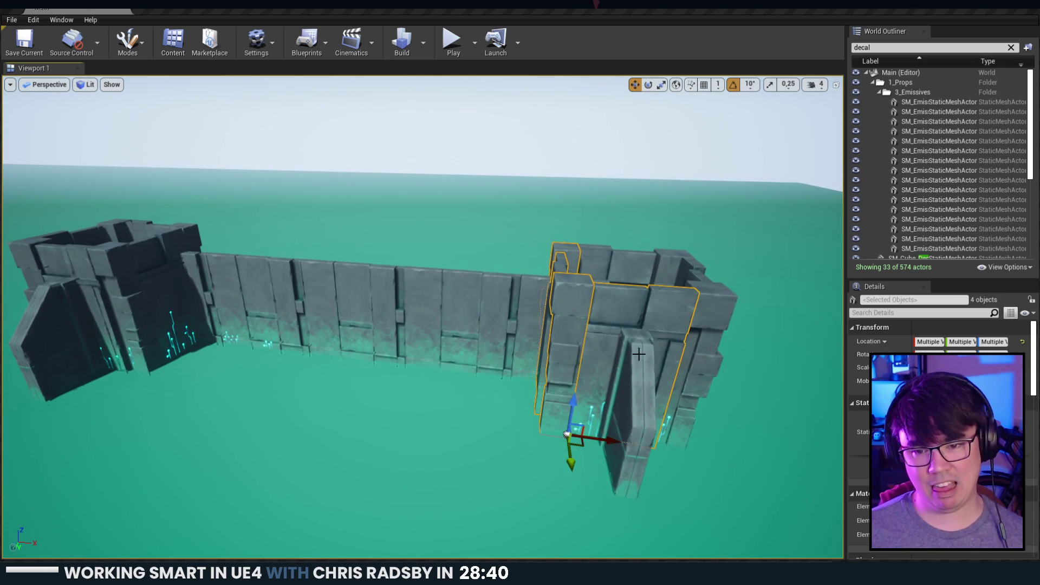
pyautogui.keyDown('ctrl'); pyautogui.click(638, 356); pyautogui.keyUp('ctrl')
pyautogui.keyDown('ctrl'); pyautogui.click(694, 311); pyautogui.keyUp('ctrl')
pyautogui.keyDown('ctrl'); pyautogui.click(646, 360); pyautogui.keyUp('ctrl')
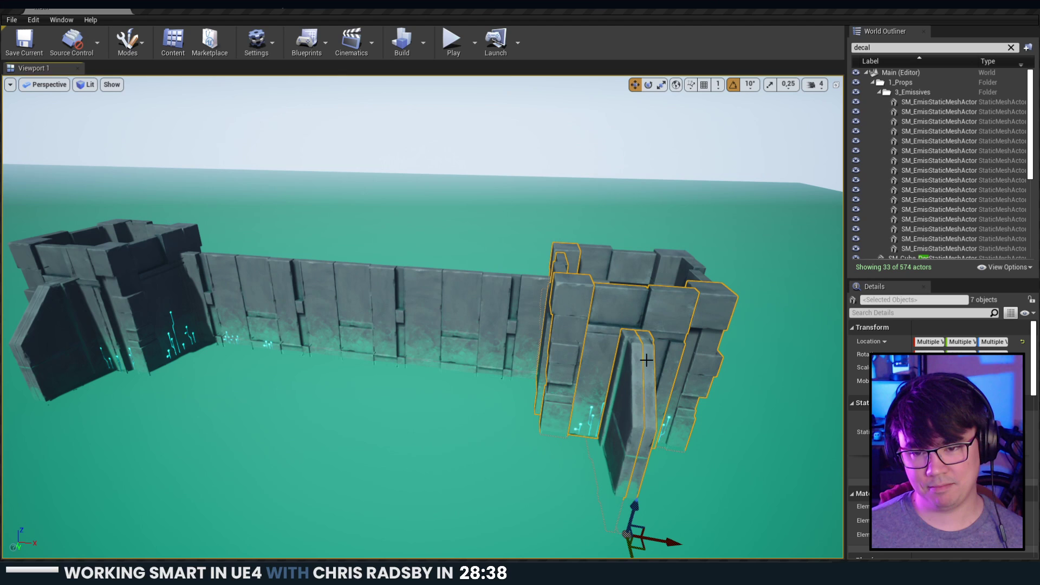
pyautogui.keyDown('ctrl'); pyautogui.click(692, 277); pyautogui.keyUp('ctrl')
pyautogui.keyDown('ctrl'); pyautogui.click(675, 264); pyautogui.keyUp('ctrl')
pyautogui.moveTo(665, 377); pyautogui.dragTo(766, 372)
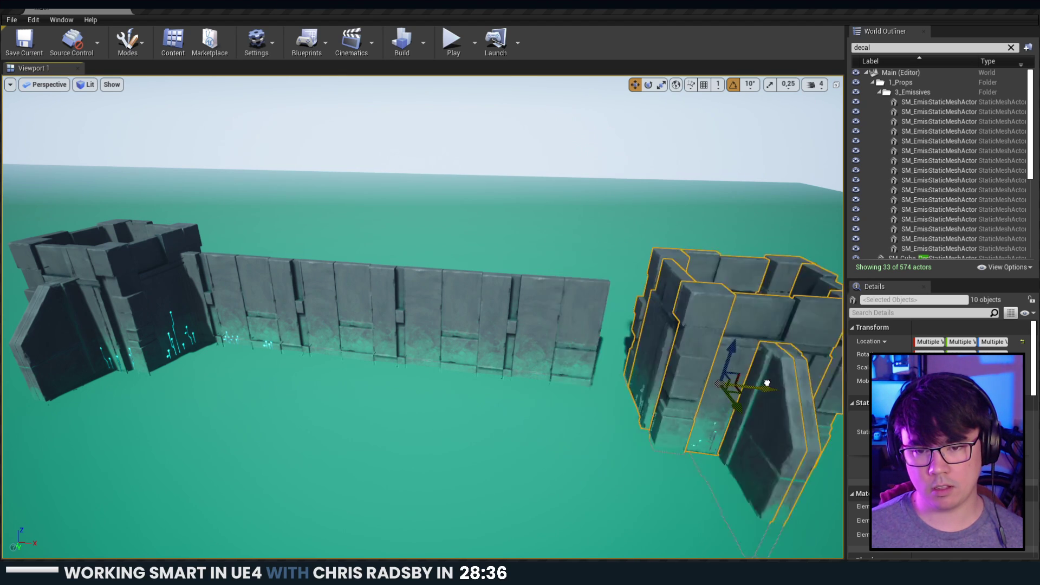
pyautogui.hotkey('ctrl', 'z')
pyautogui.moveTo(658, 377); pyautogui.dragTo(706, 383)
# Duplicate the temple wall panel behind the leafy plants, bring the copy to the new wall and rotate it -90° about the vertical axis.
pyautogui.moveTo(537, 378); pyautogui.dragTo(521, 372, button='right')
pyautogui.click(366, 323)
pyautogui.moveTo(366, 323); pyautogui.dragTo(89, 374, button='right')
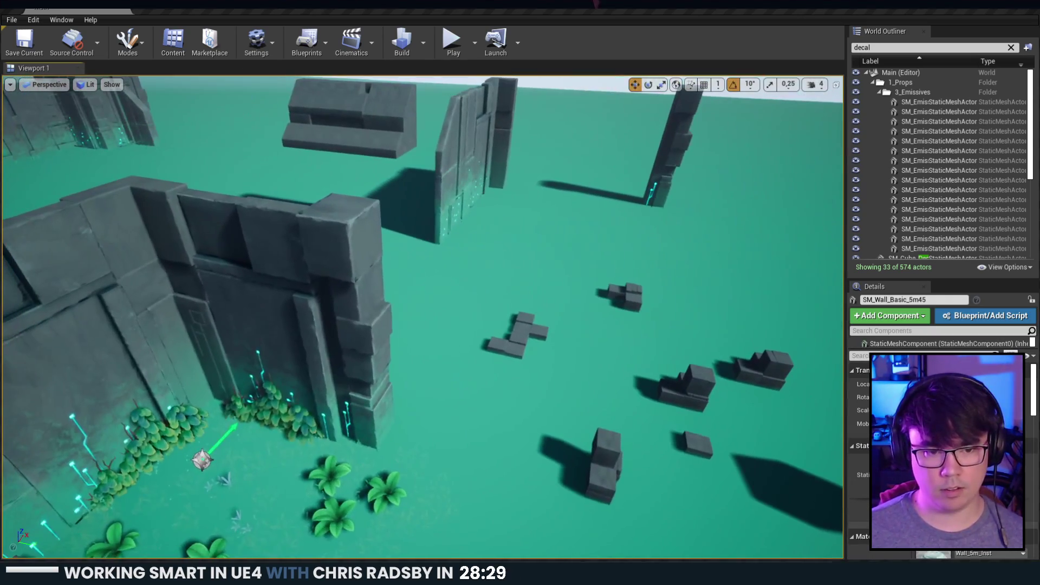
pyautogui.click(288, 400)
pyautogui.hotkey('ctrl', 'w')
pyautogui.keyDown('shift'); pyautogui.moveTo(265, 402); pyautogui.dragTo(326, 426); pyautogui.keyUp('shift')
pyautogui.press('e')
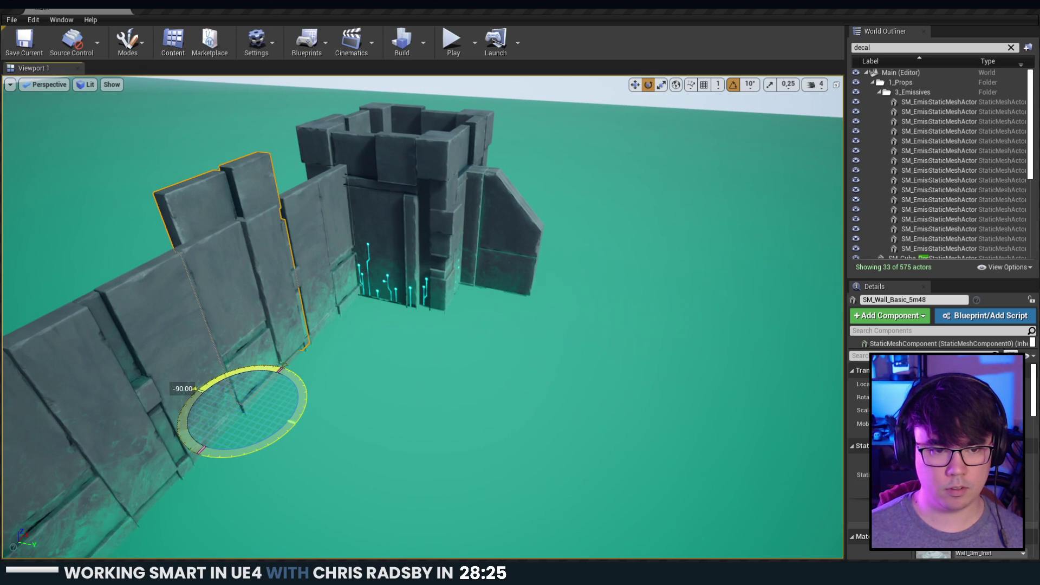
pyautogui.moveTo(326, 426); pyautogui.dragTo(239, 385, button='right')
pyautogui.moveTo(591, 374); pyautogui.dragTo(640, 404, button='right')
# Align the rotated panel copy with the wall line and delete the basic panel it overlaps.
pyautogui.press('w')
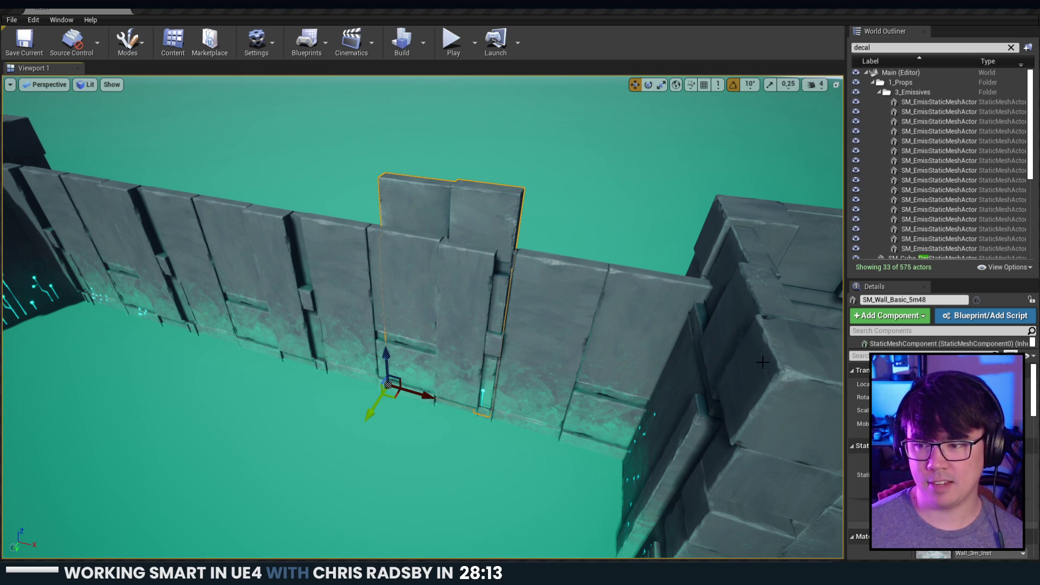
pyautogui.moveTo(376, 401)
pyautogui.mouseDown()
pyautogui.moveTo(384, 384)
pyautogui.moveTo(392, 398)
pyautogui.mouseUp()
pyautogui.moveTo(393, 398); pyautogui.dragTo(428, 382, button='right')
pyautogui.moveTo(495, 454); pyautogui.dragTo(377, 448)
pyautogui.click(380, 432)
pyautogui.press('Delete')
# Slide the new panel and its neighbouring basic panel together along the wall to close the gap toward the second tower.
pyautogui.click(309, 391)
pyautogui.keyDown('ctrl'); pyautogui.click(265, 353); pyautogui.keyUp('ctrl')
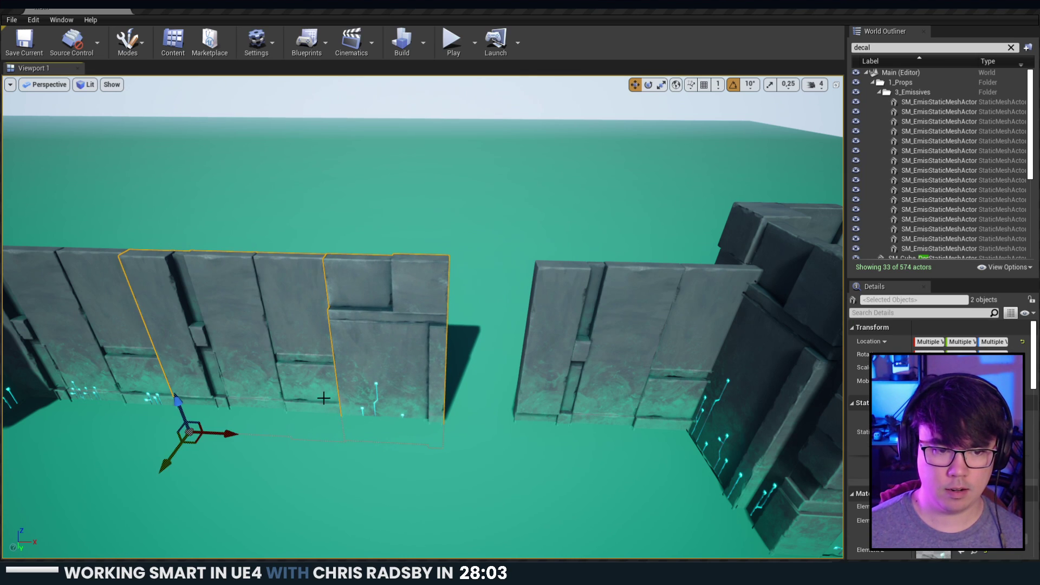
pyautogui.moveTo(221, 436); pyautogui.dragTo(381, 449)
# Duplicate the new detailed panel and attach the copy to the end of the wall section by the first tower.
pyautogui.click(577, 401)
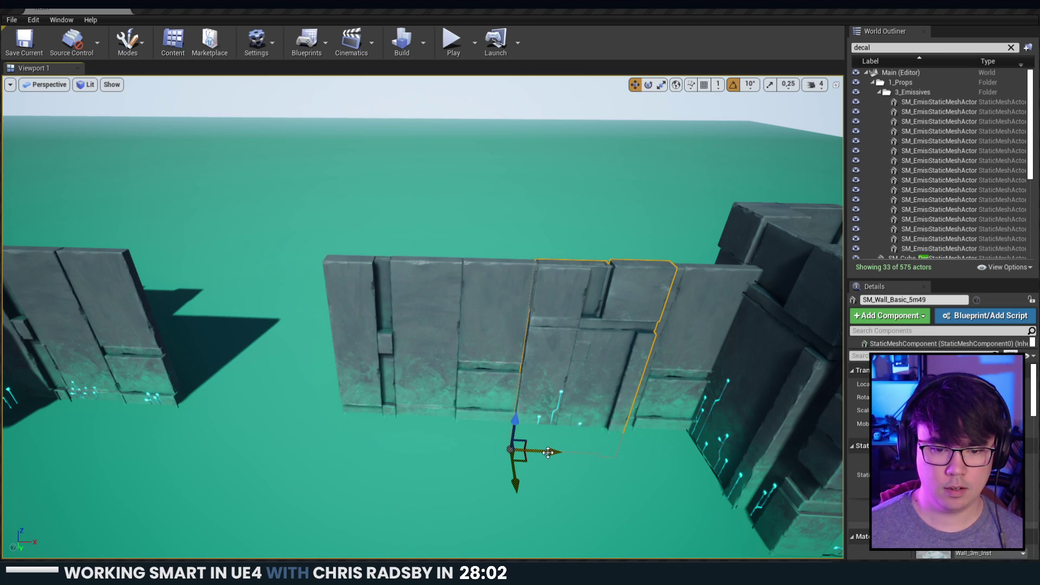
pyautogui.keyDown('alt'); pyautogui.moveTo(550, 452); pyautogui.dragTo(217, 435); pyautogui.keyUp('alt')
pyautogui.click(397, 393)
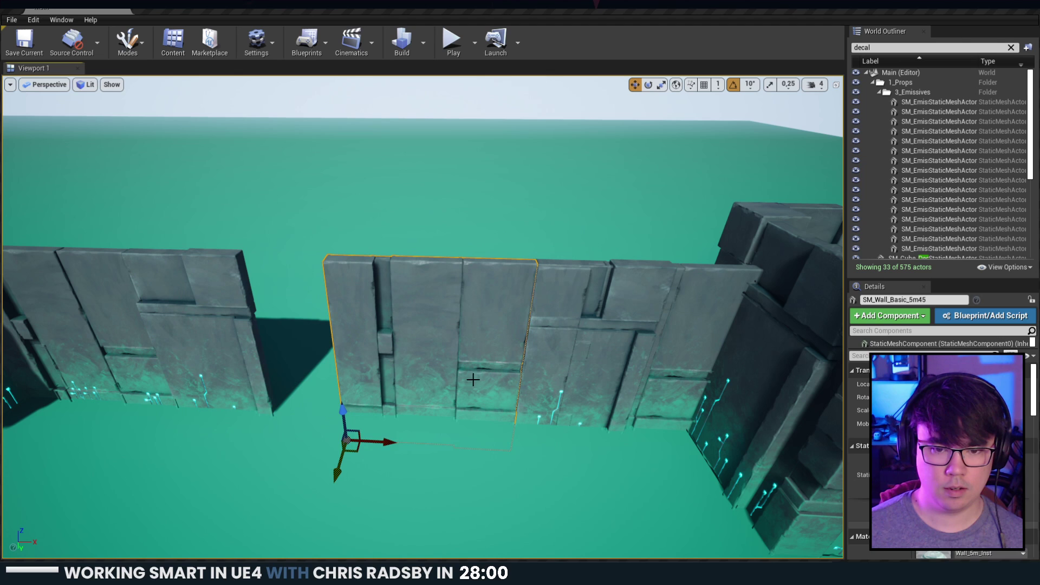
# Slide the basic panel and its detailed neighbour together along the wall to close the gap between the two wall sections.
pyautogui.keyDown('ctrl'); pyautogui.click(543, 376); pyautogui.keyUp('ctrl')
pyautogui.moveTo(519, 447); pyautogui.dragTo(466, 448)
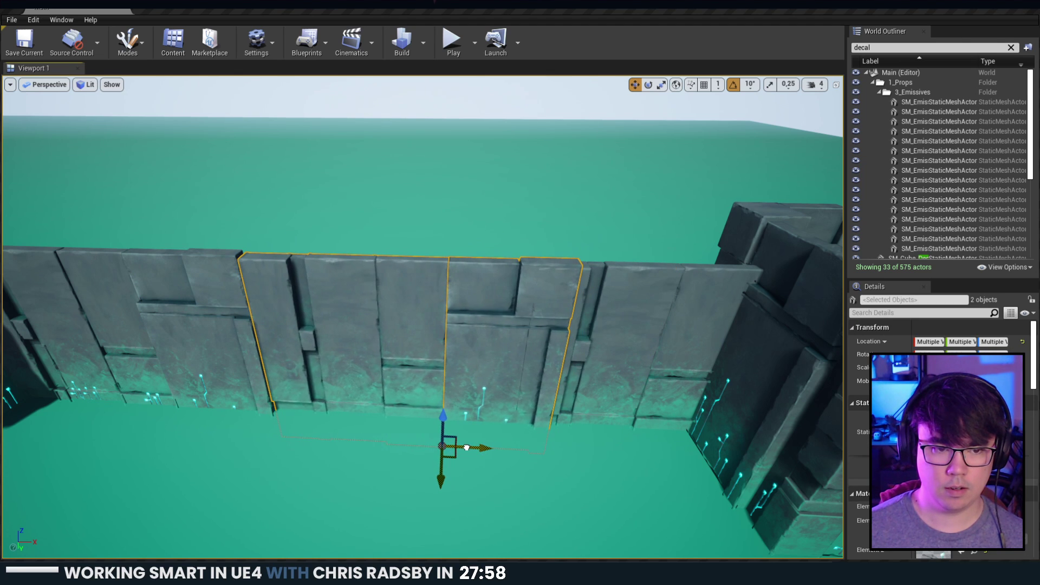
# Slide the end wall panel together with all pieces of the adjoining tower and its buttress along the wall to close the remaining gap.
pyautogui.click(645, 368)
pyautogui.moveTo(625, 366); pyautogui.dragTo(630, 360, button='right')
pyautogui.keyDown('ctrl'); pyautogui.click(603, 353); pyautogui.keyUp('ctrl')
pyautogui.keyDown('ctrl'); pyautogui.click(640, 358); pyautogui.keyUp('ctrl')
pyautogui.keyDown('ctrl'); pyautogui.click(671, 376); pyautogui.keyUp('ctrl')
pyautogui.keyDown('ctrl'); pyautogui.click(688, 369); pyautogui.keyUp('ctrl')
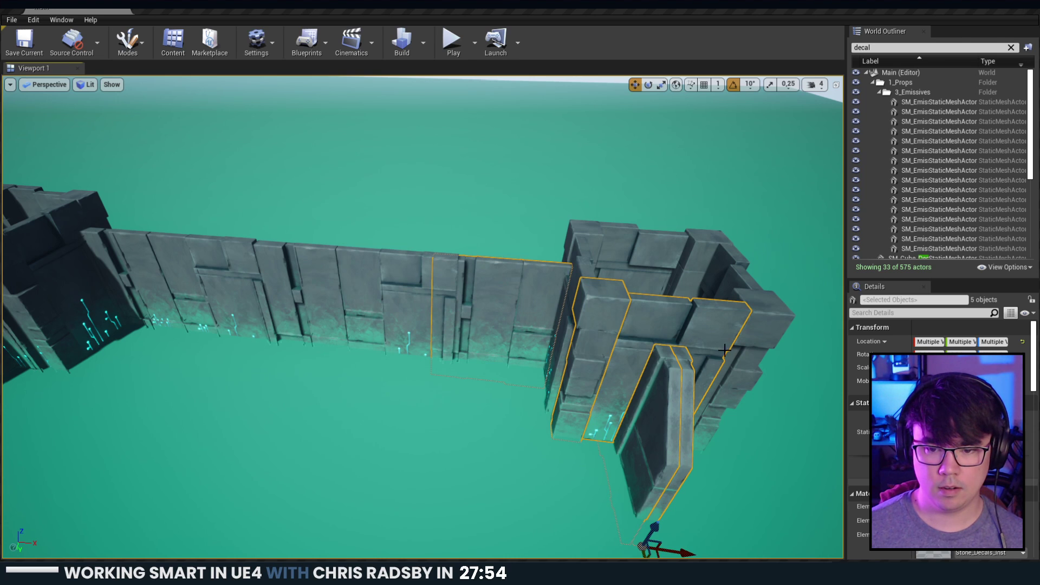
pyautogui.keyDown('ctrl'); pyautogui.click(745, 293); pyautogui.keyUp('ctrl')
pyautogui.keyDown('ctrl'); pyautogui.click(731, 265); pyautogui.keyUp('ctrl')
pyautogui.keyDown('ctrl'); pyautogui.click(700, 244); pyautogui.keyUp('ctrl')
pyautogui.keyDown('ctrl'); pyautogui.click(634, 243); pyautogui.keyUp('ctrl')
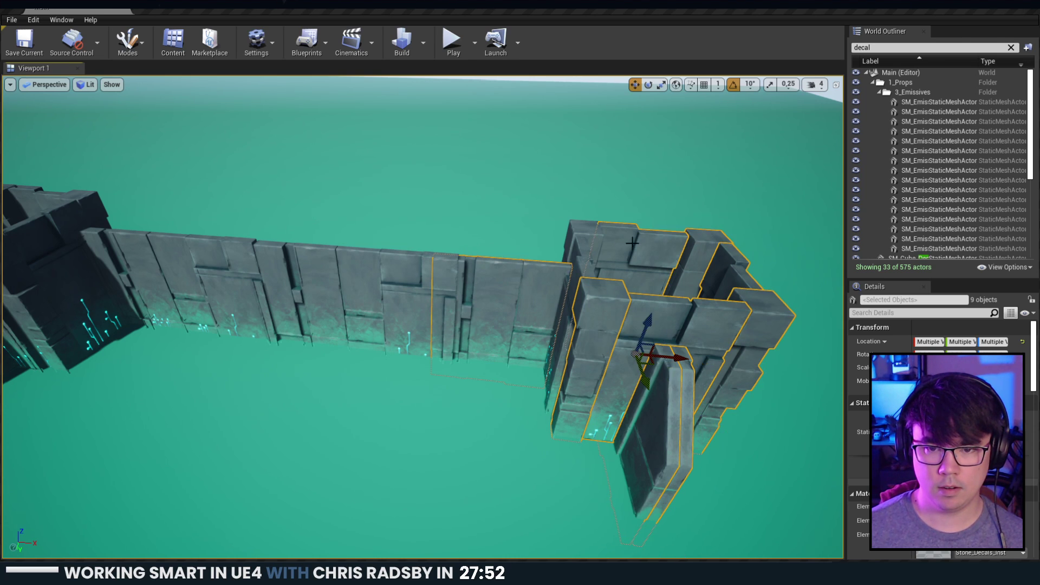
pyautogui.keyDown('ctrl'); pyautogui.click(592, 234); pyautogui.keyUp('ctrl')
pyautogui.keyDown('ctrl'); pyautogui.click(588, 275); pyautogui.keyUp('ctrl')
pyautogui.moveTo(561, 364); pyautogui.dragTo(569, 366)
pyautogui.press('Escape')
# Restore the selection of the tower and end panel and nudge the group slightly along the wall to tighten the joint.
pyautogui.moveTo(505, 400); pyautogui.dragTo(485, 383, button='right')
pyautogui.press('w')
pyautogui.hotkey('ctrl', 'z')
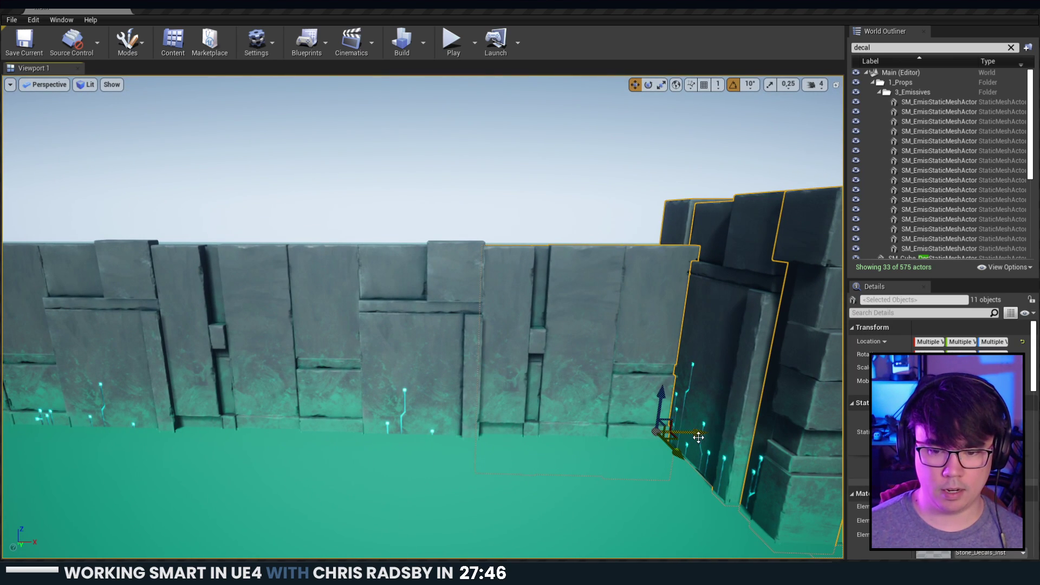
pyautogui.moveTo(699, 437); pyautogui.dragTo(703, 436)
pyautogui.press('Escape')
# Lower the two neighbouring panels in the middle of the wall into the ground to make the top edge uneven.
pyautogui.moveTo(592, 442)
pyautogui.mouseDown(button='right')
pyautogui.moveTo(504, 423)
pyautogui.moveTo(612, 426)
pyautogui.moveTo(596, 425)
pyautogui.mouseUp(button='right')
pyautogui.press('s')
pyautogui.click(281, 382)
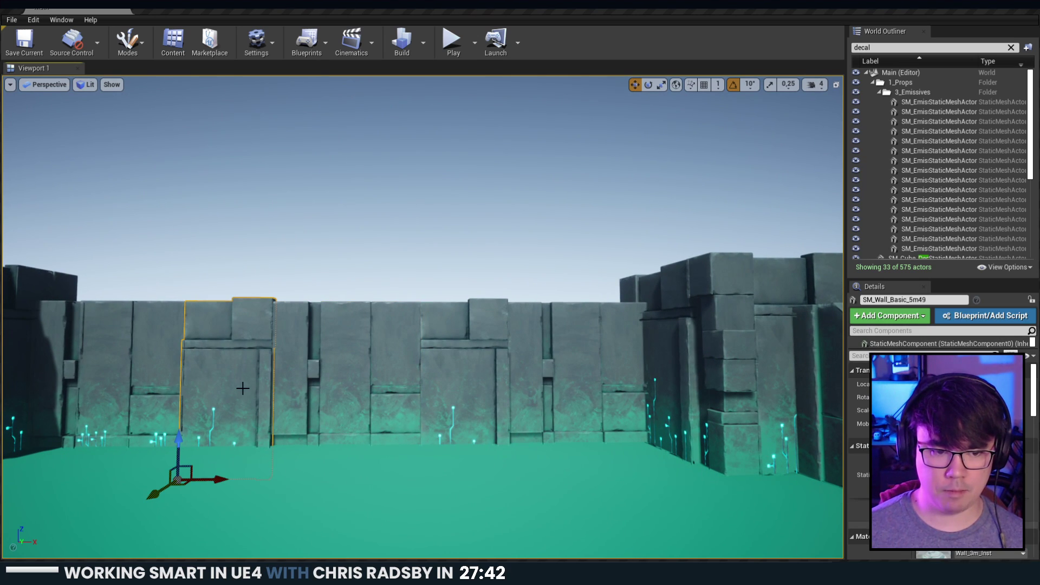
pyautogui.keyDown('ctrl'); pyautogui.click(254, 387); pyautogui.keyUp('ctrl')
pyautogui.moveTo(272, 443); pyautogui.dragTo(272, 472)
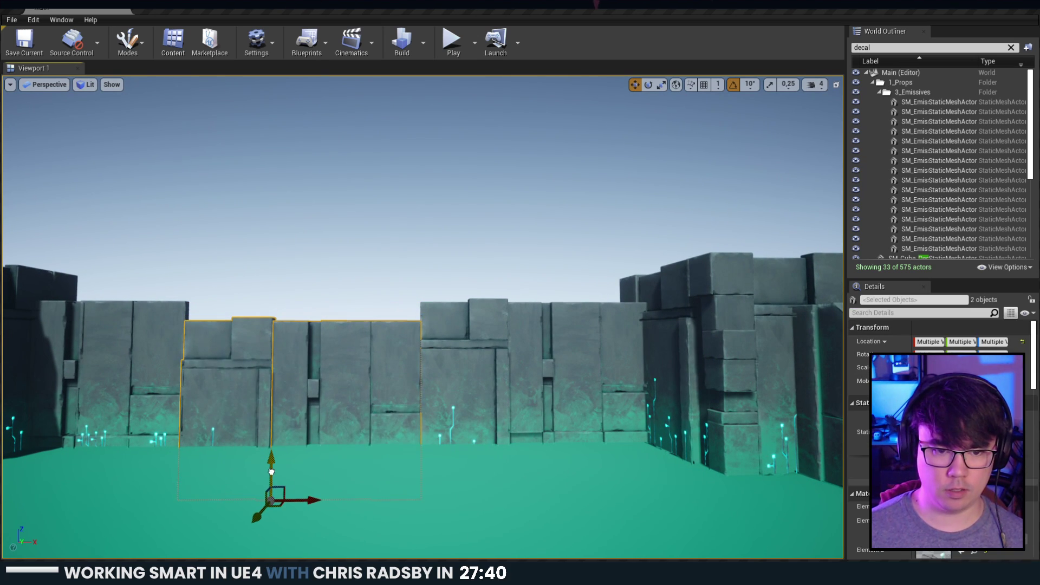
pyautogui.press('Escape')
# Lower the basic panel that adjoins the moved tower slightly below the detailed panel next to it.
pyautogui.click(525, 418)
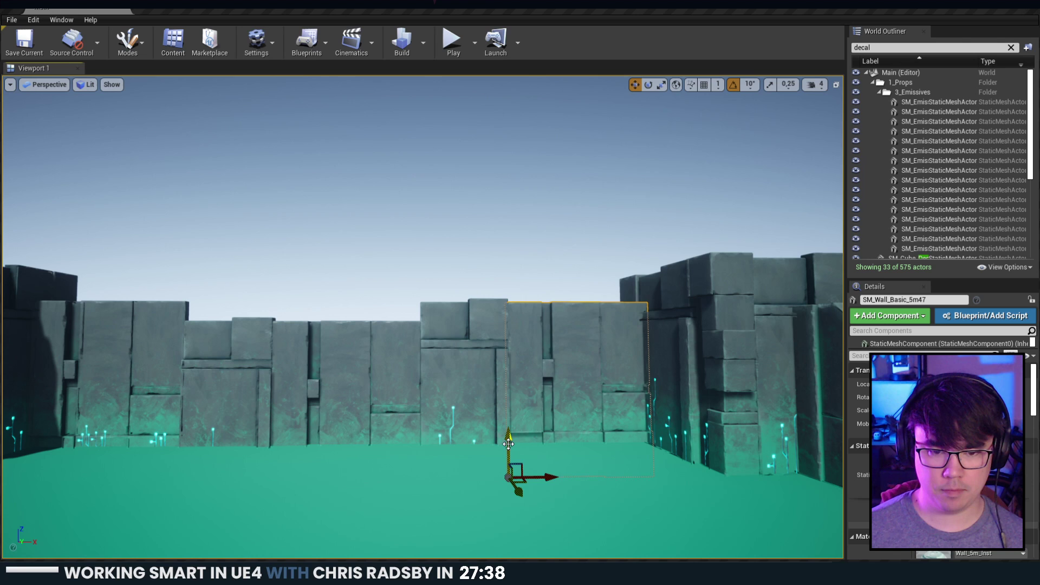
pyautogui.moveTo(508, 441); pyautogui.dragTo(507, 449)
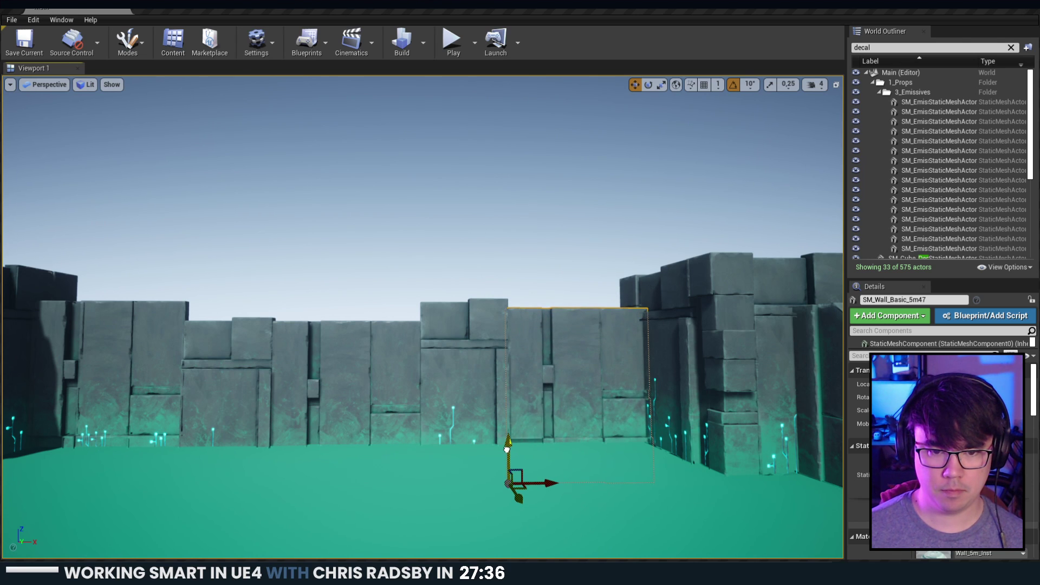
pyautogui.click(132, 395)
pyautogui.click(369, 317)
pyautogui.press('s')
pyautogui.moveTo(419, 363)
pyautogui.mouseDown(button='right')
pyautogui.moveTo(413, 370)
pyautogui.moveTo(419, 363)
pyautogui.mouseUp(button='right')
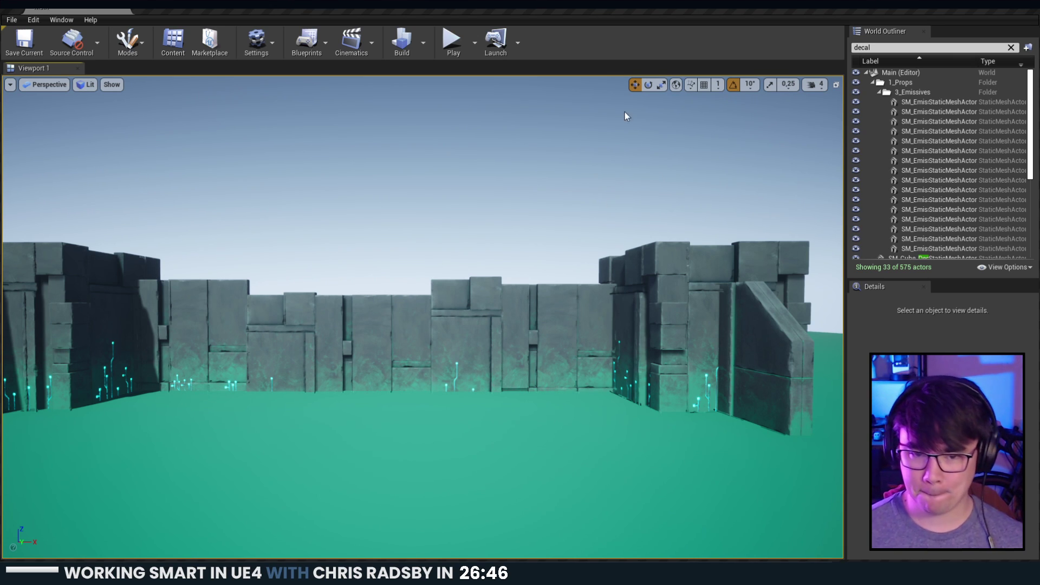
pyautogui.moveTo(310, 261); pyautogui.dragTo(284, 258, button='right')
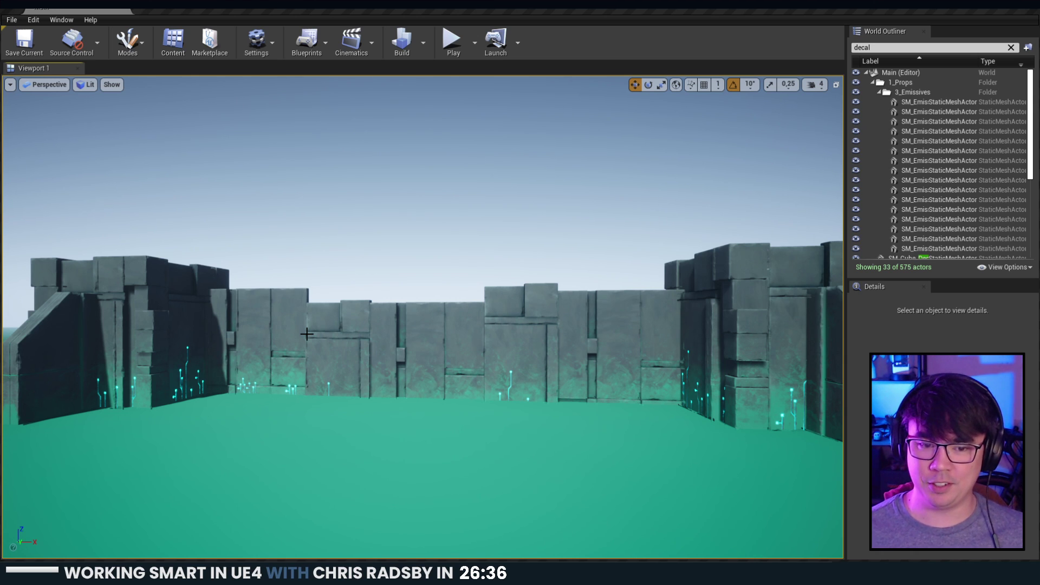
# Duplicate the two-piece sloped buttress in front of the opposite tower and move the copy against the wall.
pyautogui.press('s')
pyautogui.moveTo(307, 334)
pyautogui.mouseDown(button='right')
pyautogui.moveTo(292, 386)
pyautogui.moveTo(339, 356)
pyautogui.moveTo(308, 330)
pyautogui.mouseUp(button='right')
pyautogui.click(408, 376)
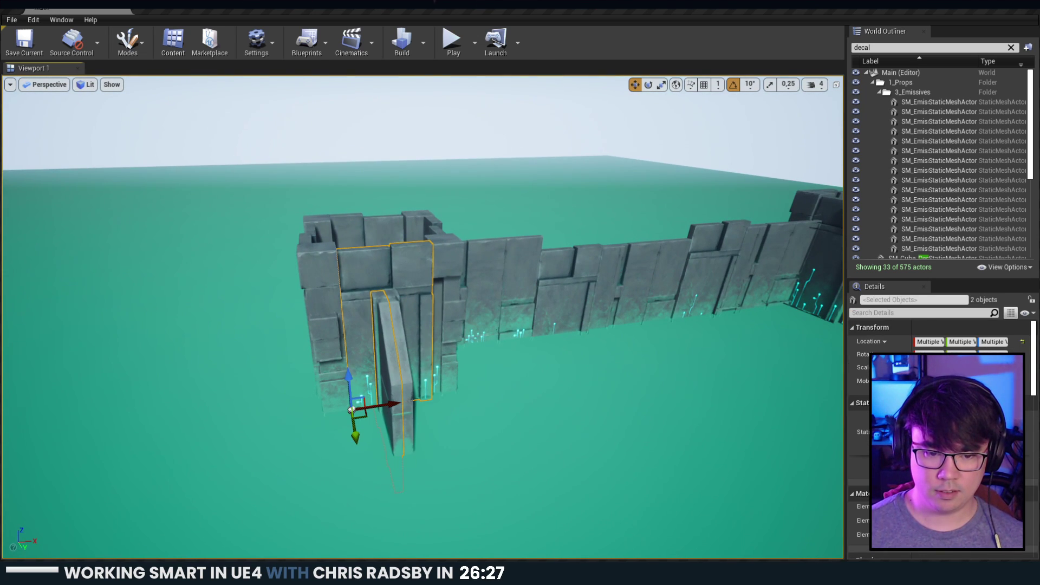
pyautogui.keyDown('ctrl'); pyautogui.click(408, 376); pyautogui.keyUp('ctrl')
pyautogui.keyDown('alt'); pyautogui.moveTo(436, 489); pyautogui.dragTo(596, 471); pyautogui.keyUp('alt')
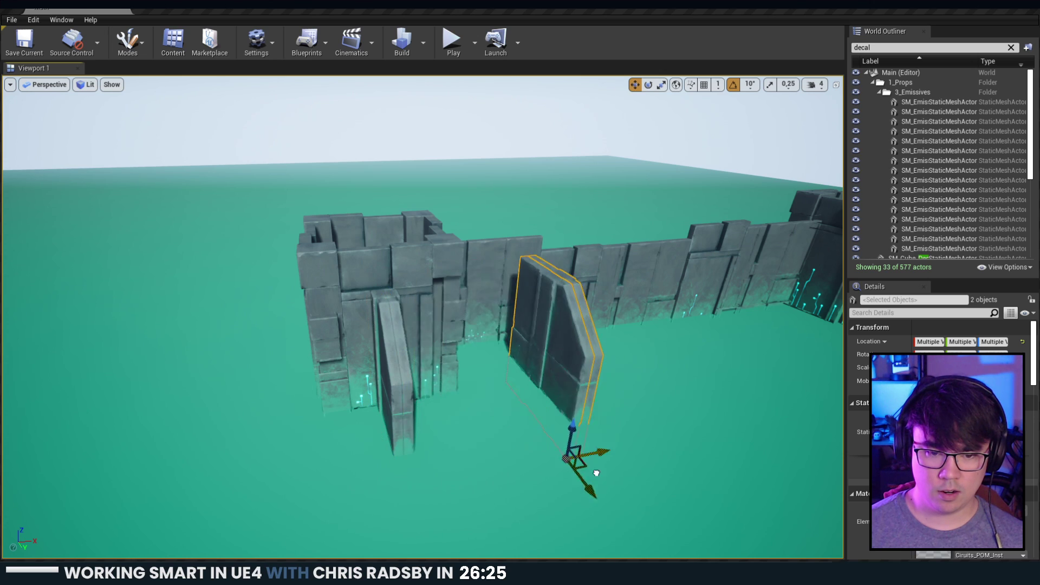
pyautogui.moveTo(597, 471); pyautogui.dragTo(602, 471, button='right')
pyautogui.press('d')
pyautogui.keyDown('shift'); pyautogui.moveTo(602, 461); pyautogui.dragTo(571, 406); pyautogui.keyUp('shift')
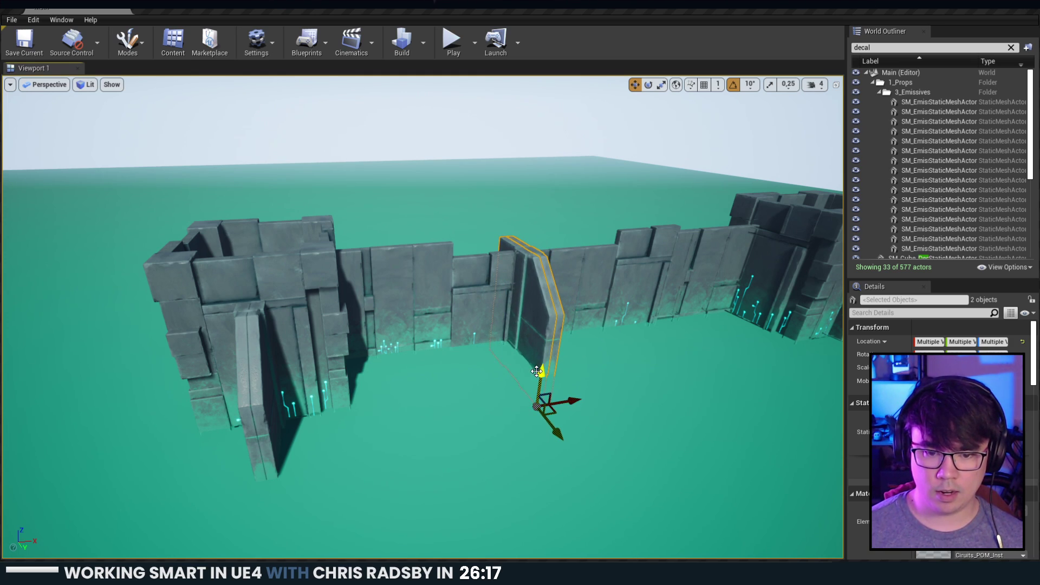
# Lower the buttress copy into the ground and place a second copy of it farther along the wall.
pyautogui.moveTo(540, 373); pyautogui.dragTo(649, 420)
pyautogui.moveTo(650, 420); pyautogui.dragTo(430, 464, button='right')
pyautogui.moveTo(429, 470); pyautogui.dragTo(521, 497)
pyautogui.moveTo(520, 494); pyautogui.dragTo(390, 407, button='right')
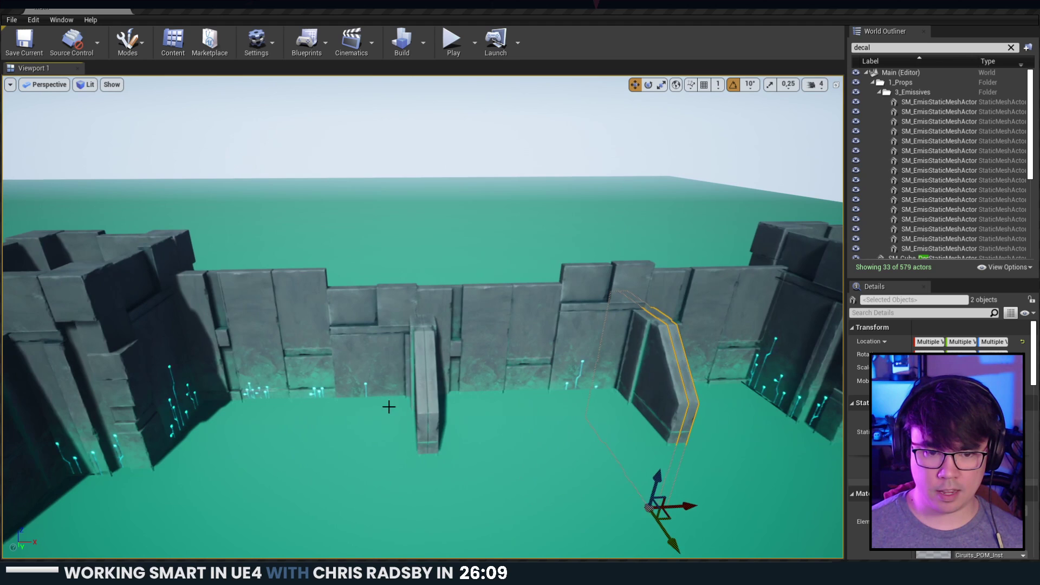
# Slide the first buttress copy along the wall toward the tower from which it was duplicated.
pyautogui.click(431, 387)
pyautogui.keyDown('ctrl'); pyautogui.click(426, 431); pyautogui.keyUp('ctrl')
pyautogui.moveTo(458, 518); pyautogui.dragTo(362, 528)
pyautogui.moveTo(430, 470); pyautogui.dragTo(260, 351, button='right')
pyautogui.press('Escape')
# Lower both buttress copies together farther into the ground so they stand well below the wall's top edge.
pyautogui.click(438, 438)
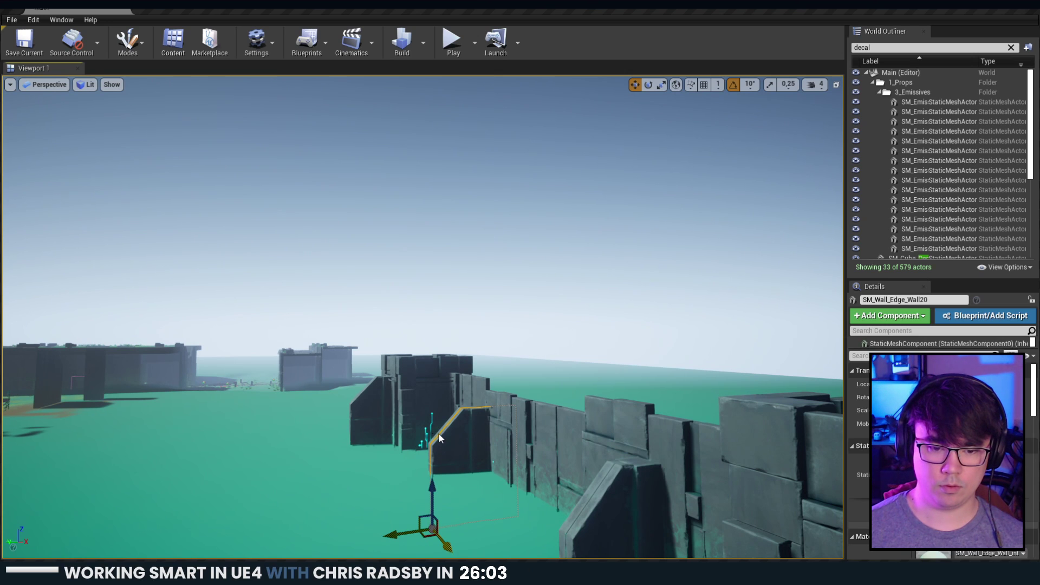
pyautogui.keyDown('ctrl'); pyautogui.click(443, 434); pyautogui.keyUp('ctrl')
pyautogui.keyDown('ctrl'); pyautogui.click(599, 486); pyautogui.keyUp('ctrl')
pyautogui.moveTo(596, 484); pyautogui.dragTo(588, 523, button='right')
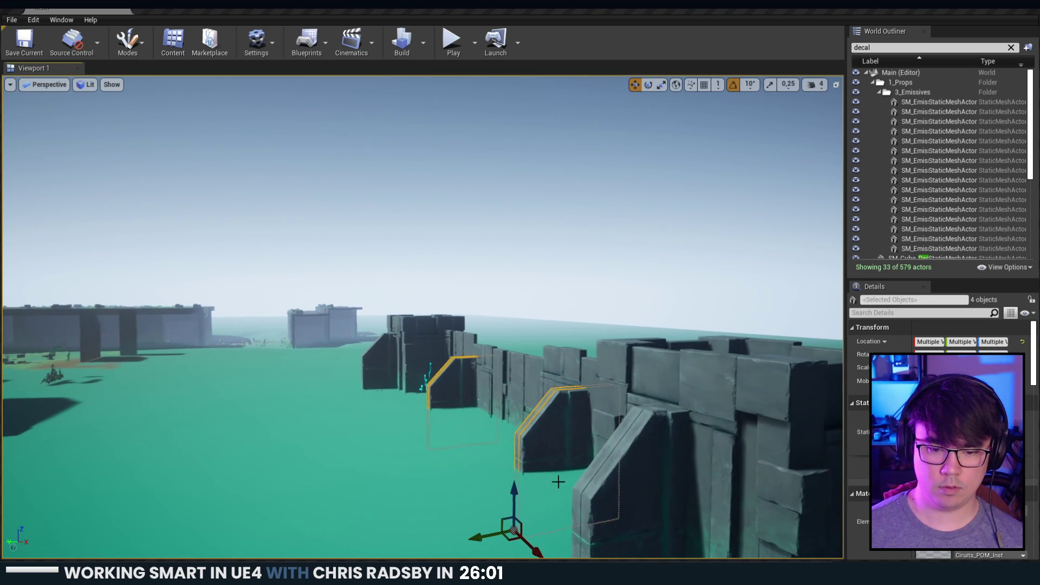
pyautogui.moveTo(513, 492); pyautogui.dragTo(513, 515)
pyautogui.press('Escape')
# Duplicate the glowing circuit decal at the wall's base beside the short buttress and bring the copy to the buttress's side.
pyautogui.moveTo(507, 351); pyautogui.dragTo(564, 345, button='right')
pyautogui.moveTo(521, 276); pyautogui.dragTo(453, 298, button='right')
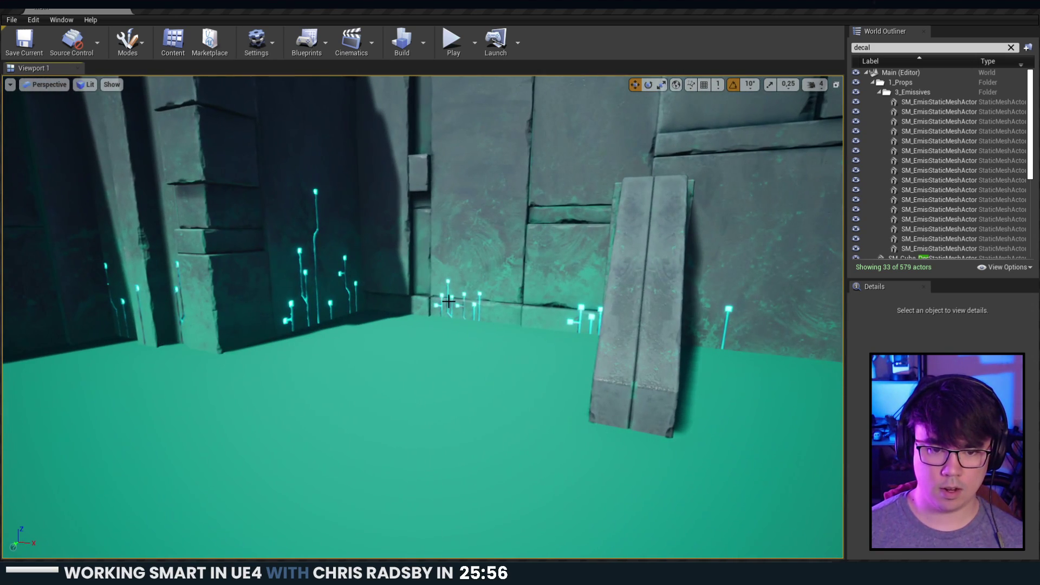
pyautogui.click(449, 300)
pyautogui.click(451, 301)
pyautogui.click(580, 310)
pyautogui.moveTo(580, 310); pyautogui.dragTo(639, 304, button='right')
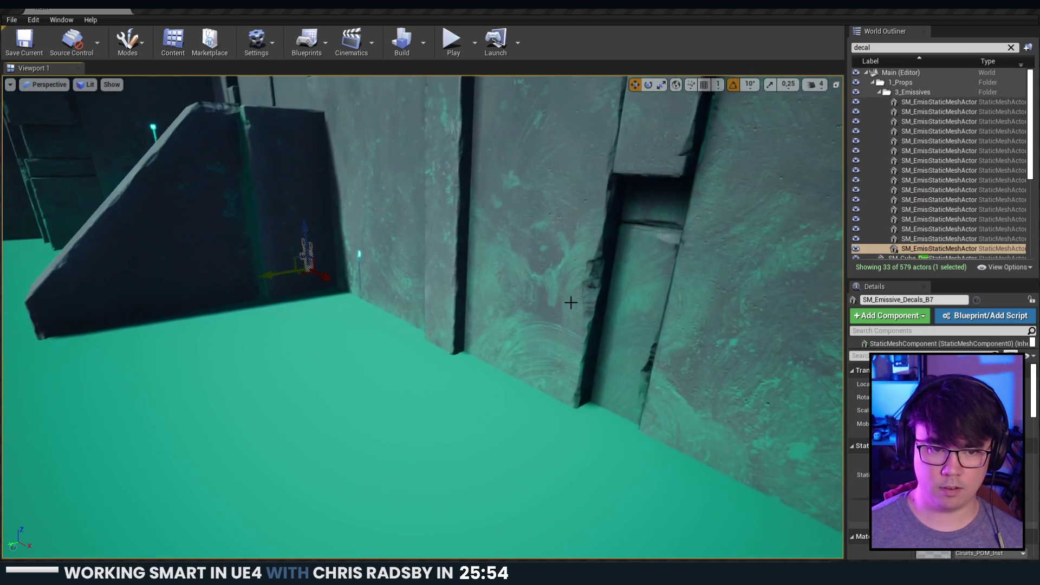
pyautogui.keyDown('alt'); pyautogui.moveTo(298, 272); pyautogui.dragTo(270, 306); pyautogui.keyUp('alt')
pyautogui.press('e')
pyautogui.press('f')
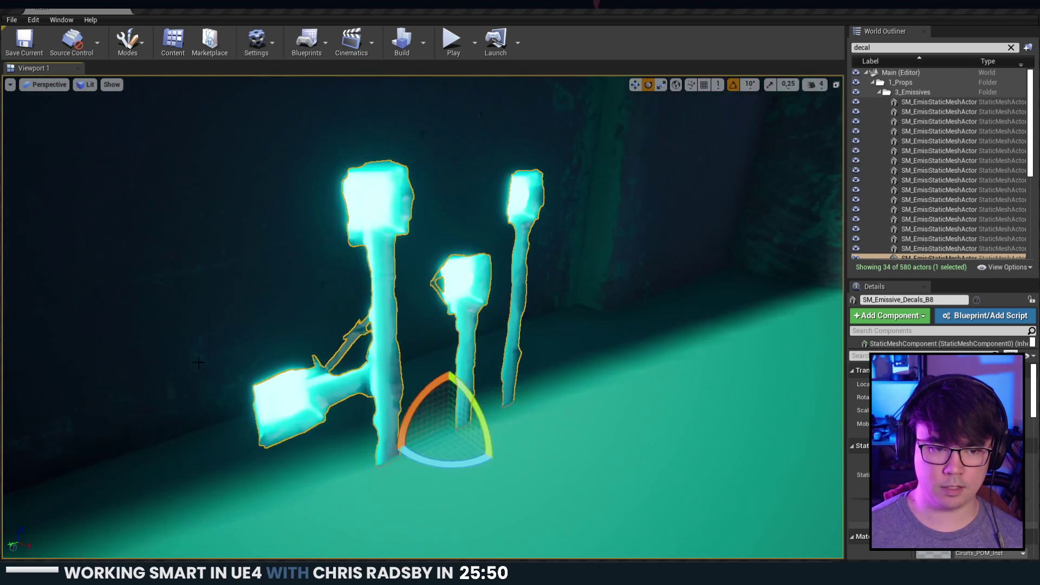
# Duplicate the circuit decal again, rotate the copy to match the buttress's side face and position it at the base.
pyautogui.keyDown('alt'); pyautogui.moveTo(379, 336); pyautogui.dragTo(363, 352); pyautogui.keyUp('alt')
pyautogui.press('w')
pyautogui.moveTo(473, 431); pyautogui.dragTo(345, 277)
pyautogui.press('f')
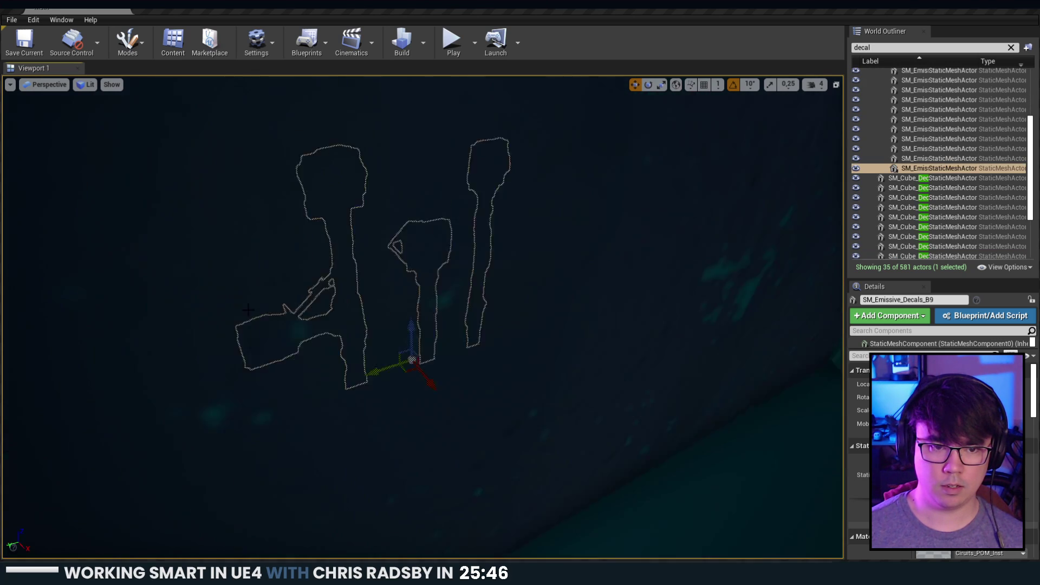
pyautogui.keyDown('alt'); pyautogui.moveTo(405, 444); pyautogui.dragTo(651, 444); pyautogui.keyUp('alt')
pyautogui.press('e')
pyautogui.moveTo(405, 444); pyautogui.dragTo(363, 477)
pyautogui.press('w')
pyautogui.moveTo(418, 411); pyautogui.dragTo(642, 425)
pyautogui.scroll(-1, 621, 425)
pyautogui.scroll(-8, 621, 425)
pyautogui.press('Escape')
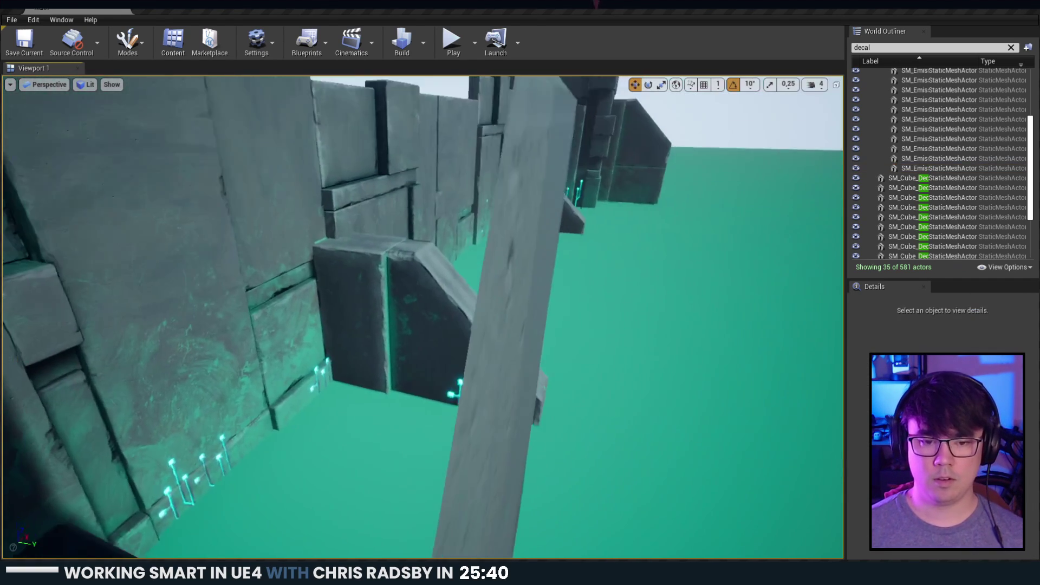
# Slide the circuit decal along the short buttress's side face, closer to the wall.
pyautogui.moveTo(568, 397); pyautogui.dragTo(648, 350, button='right')
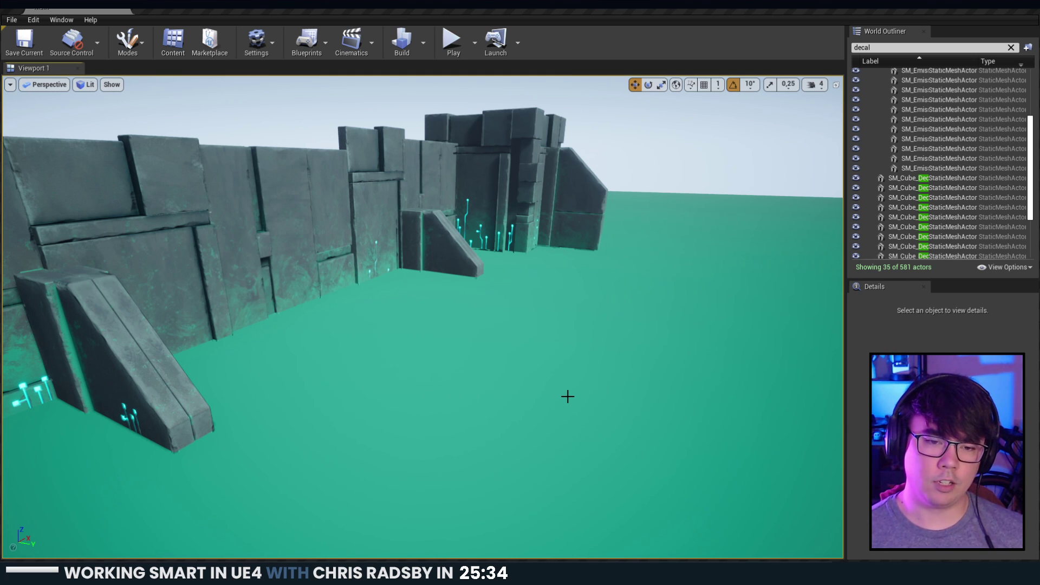
pyautogui.moveTo(388, 274); pyautogui.dragTo(388, 274, button='right')
pyautogui.click(544, 389)
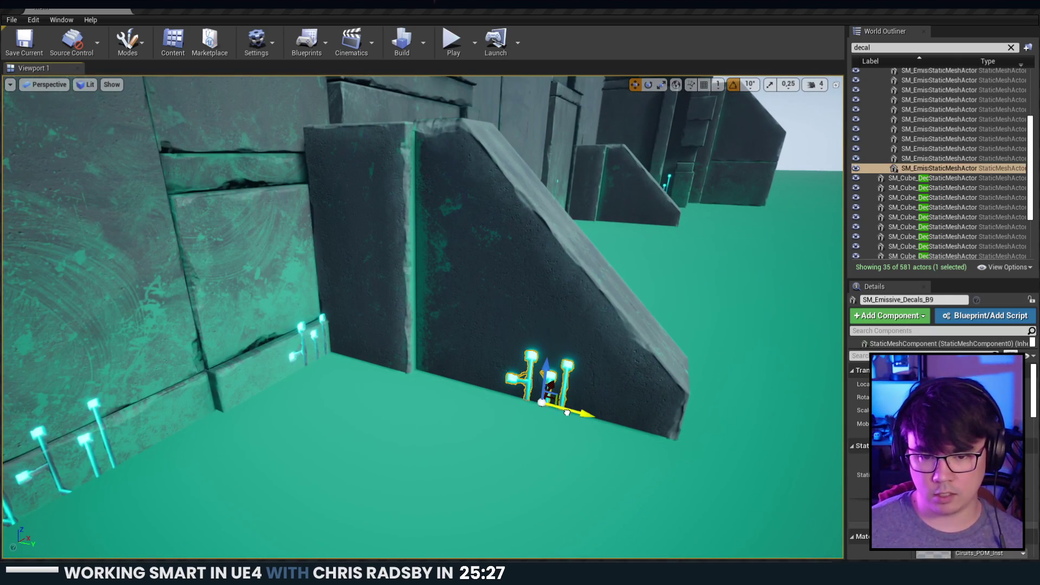
pyautogui.moveTo(576, 411); pyautogui.dragTo(505, 392)
pyautogui.press('Escape')
pyautogui.moveTo(505, 392)
pyautogui.mouseDown(button='right')
pyautogui.moveTo(488, 379)
pyautogui.moveTo(510, 383)
pyautogui.mouseUp(button='right')
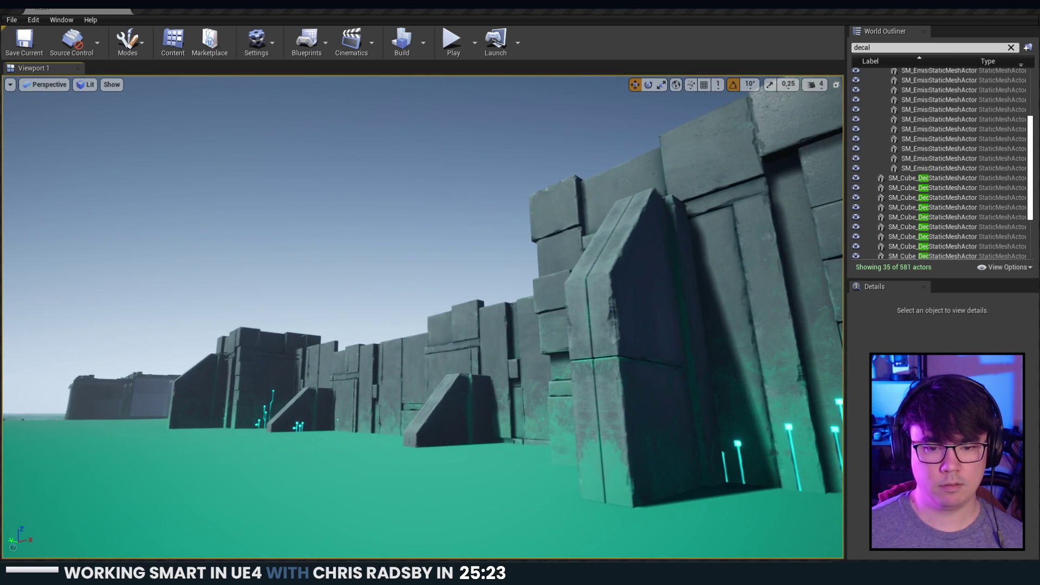
# Lower one half of the tall tower buttress slightly so its two halves are offset.
pyautogui.click(618, 361)
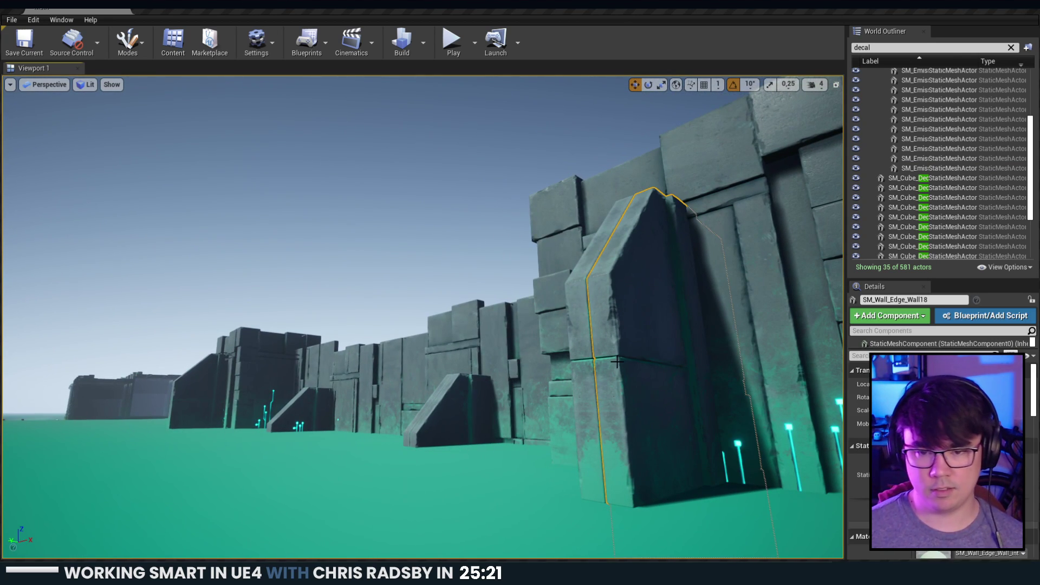
pyautogui.moveTo(653, 381); pyautogui.dragTo(647, 391, button='right')
pyautogui.moveTo(577, 488); pyautogui.dragTo(576, 501)
pyautogui.press('Escape')
# Offset one half of each short wall buttress and of the far tower's buttress slightly from its other half.
pyautogui.moveTo(472, 444); pyautogui.dragTo(465, 443, button='right')
pyautogui.click(427, 316)
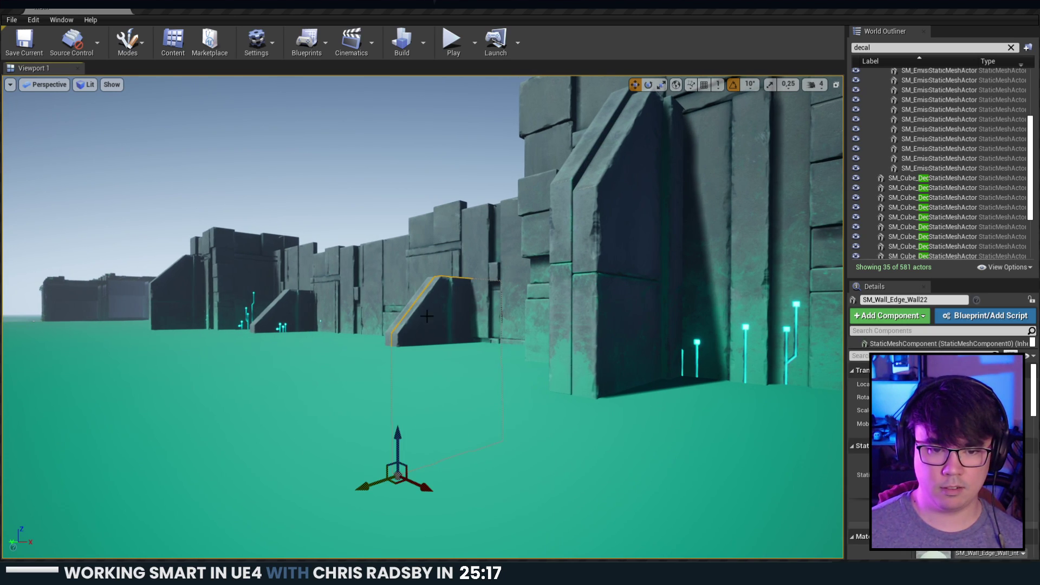
pyautogui.keyDown('alt'); pyautogui.keyDown('shift'); pyautogui.moveTo(362, 483); pyautogui.dragTo(367, 482); pyautogui.keyUp('shift'); pyautogui.keyUp('alt')
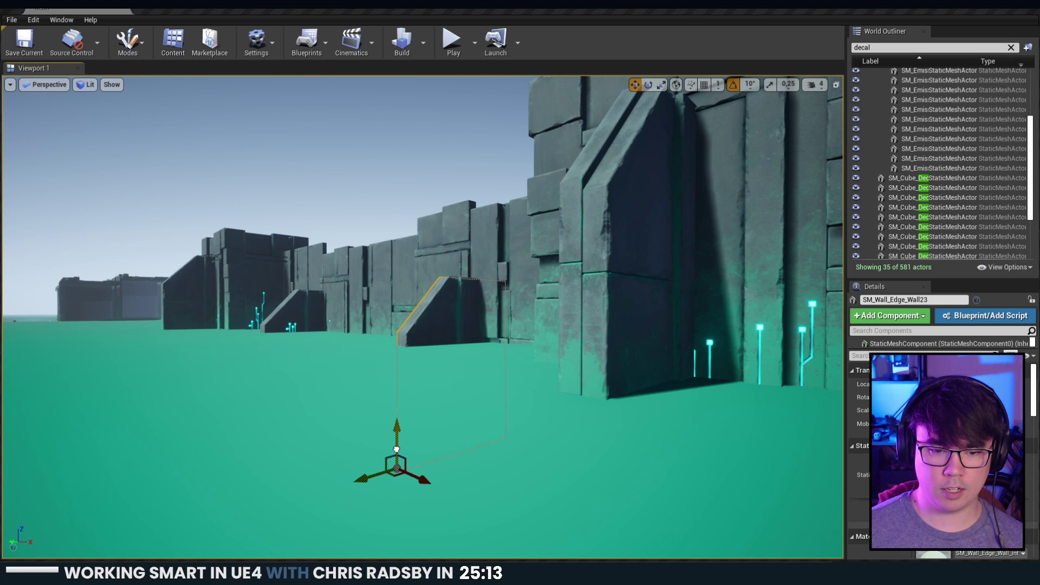
pyautogui.click(253, 340)
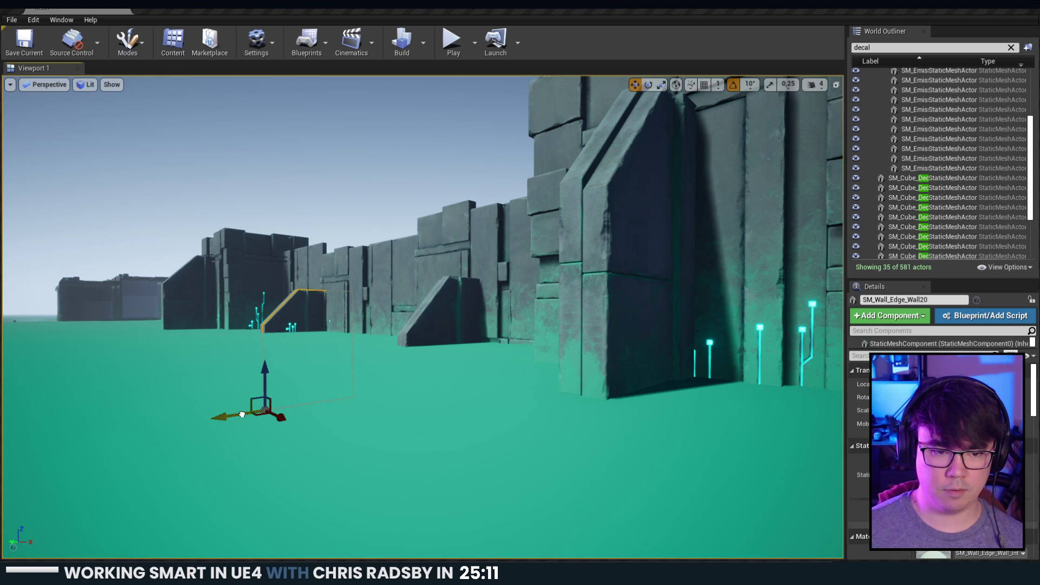
pyautogui.click(172, 298)
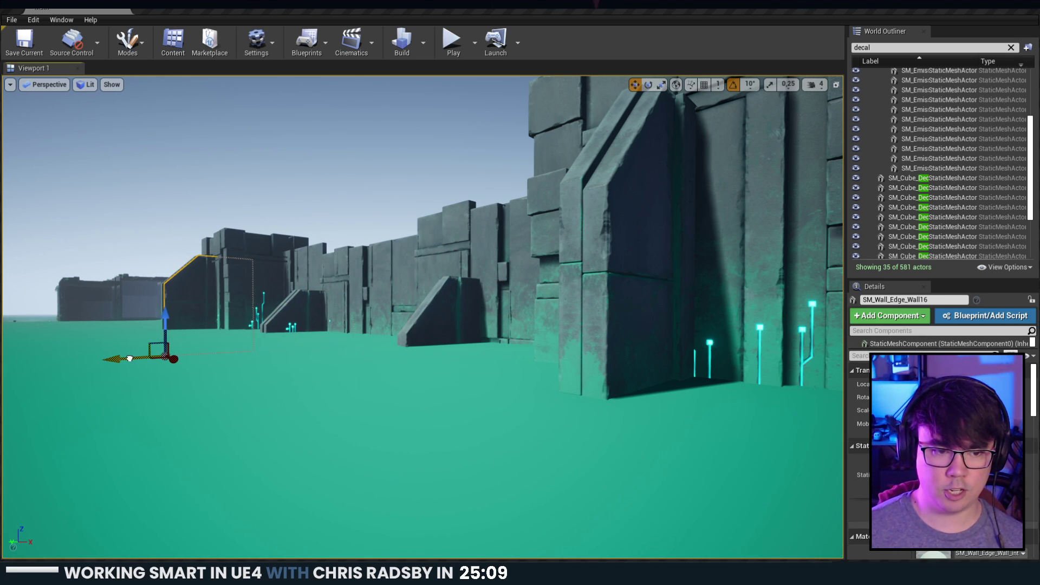
pyautogui.click(144, 197)
# Inspect the assembled wall, towers and buttresses from several angles and compare them with the ivy-covered temple wall.
pyautogui.moveTo(144, 197); pyautogui.dragTo(111, 212, button='right')
pyautogui.click(555, 286)
pyautogui.press('e')
pyautogui.moveTo(510, 433); pyautogui.dragTo(513, 463, button='right')
pyautogui.press('w')
pyautogui.click(281, 425)
pyautogui.moveTo(282, 424); pyautogui.dragTo(308, 396, button='right')
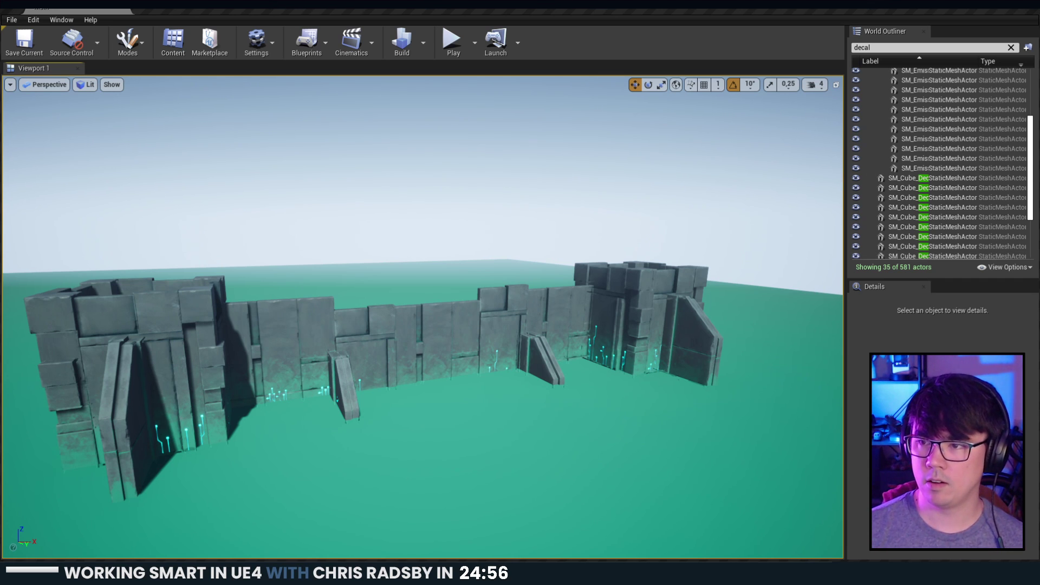
pyautogui.moveTo(532, 279); pyautogui.dragTo(501, 247, button='right')
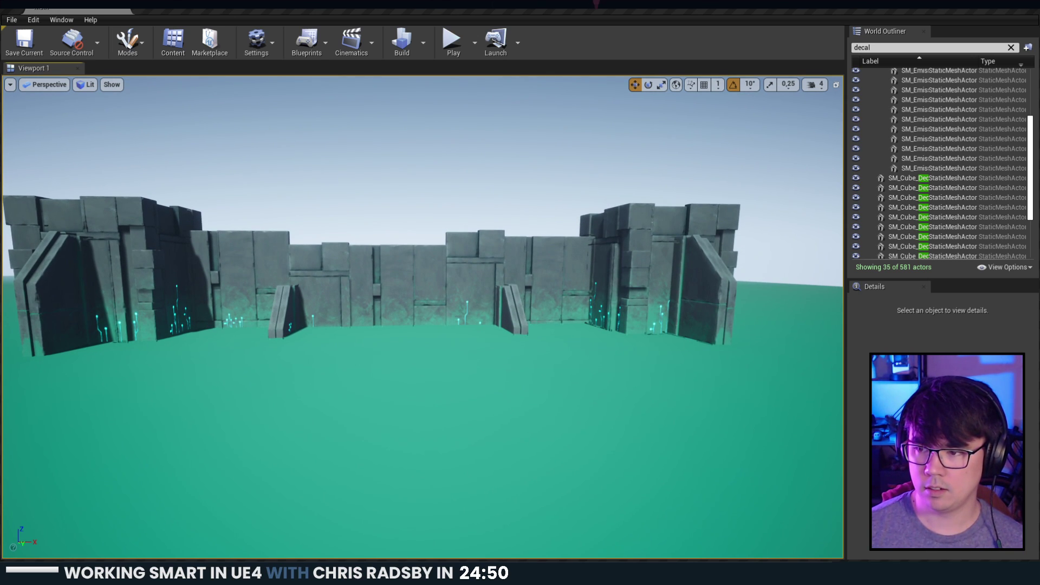
pyautogui.press('s')
pyautogui.moveTo(502, 248); pyautogui.dragTo(500, 279, button='right')
pyautogui.press('w')
pyautogui.click(448, 292)
pyautogui.press('e')
pyautogui.press('w')
pyautogui.click(365, 314)
pyautogui.click(585, 317)
pyautogui.press('w')
pyautogui.moveTo(585, 319); pyautogui.dragTo(575, 320, button='right')
pyautogui.click(380, 326)
pyautogui.press('w')
pyautogui.moveTo(379, 327); pyautogui.dragTo(366, 326, button='right')
pyautogui.click(141, 324)
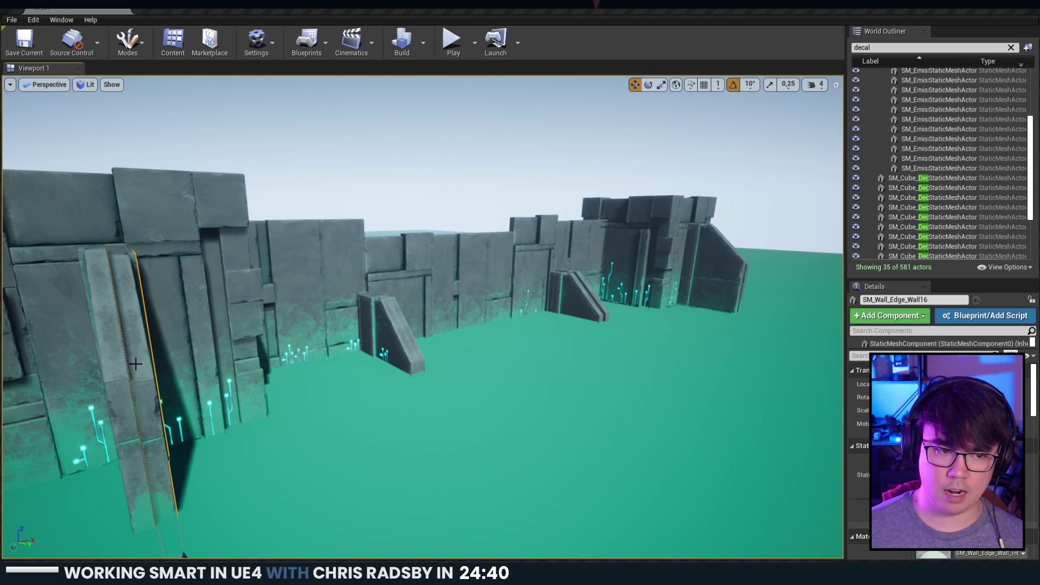
pyautogui.moveTo(141, 324); pyautogui.dragTo(141, 324, button='right')
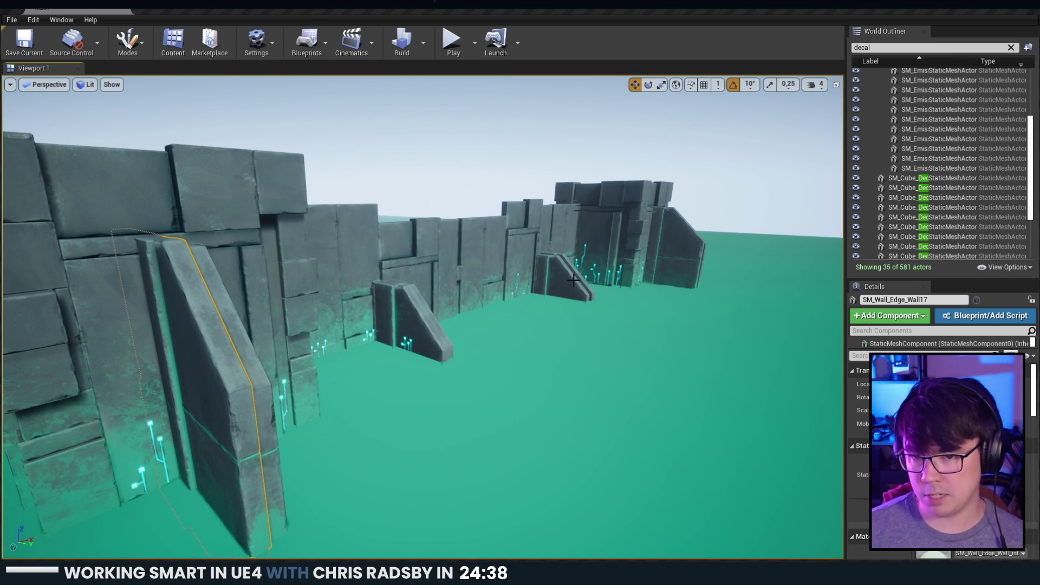
pyautogui.moveTo(573, 280); pyautogui.dragTo(573, 279, button='right')
pyautogui.click(317, 274)
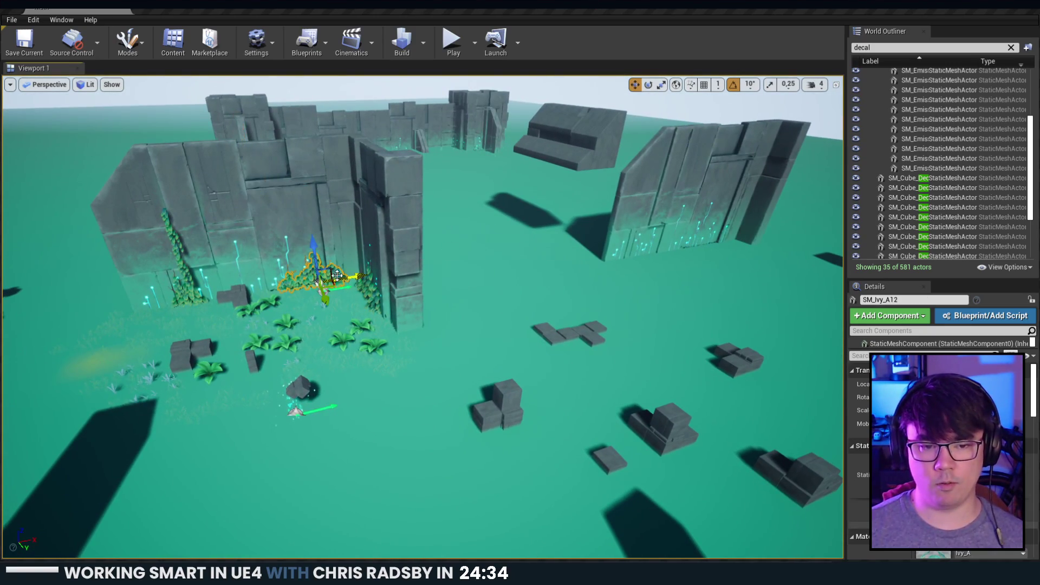
pyautogui.moveTo(317, 274); pyautogui.dragTo(317, 273, button='right')
# Duplicate a run of wall panels with a short buttress and join it to the other side of the near tower.
pyautogui.moveTo(227, 250); pyautogui.dragTo(218, 309, button='right')
pyautogui.click(217, 310)
pyautogui.keyDown('ctrl'); pyautogui.click(222, 314); pyautogui.keyUp('ctrl')
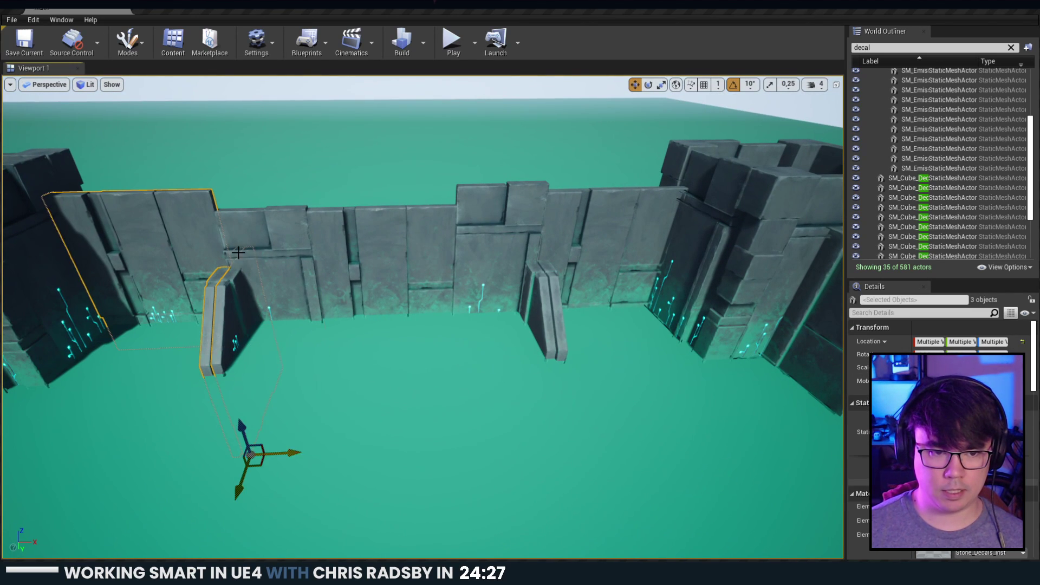
pyautogui.keyDown('alt'); pyautogui.moveTo(364, 353); pyautogui.dragTo(807, 374); pyautogui.keyUp('alt')
pyautogui.keyDown('alt'); pyautogui.keyDown('shift'); pyautogui.moveTo(634, 436); pyautogui.dragTo(606, 436); pyautogui.keyUp('shift'); pyautogui.keyUp('alt')
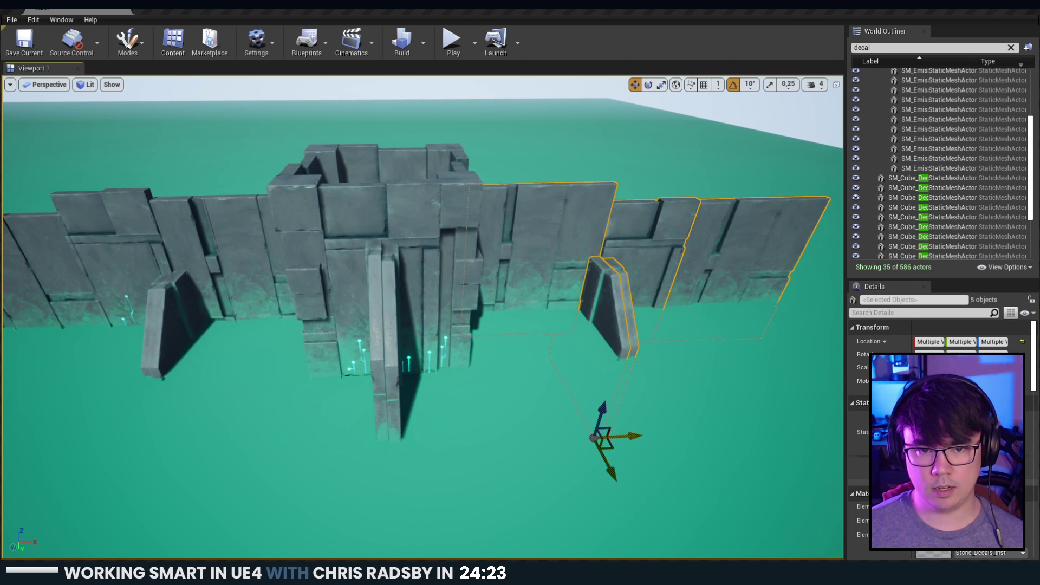
pyautogui.moveTo(383, 406); pyautogui.dragTo(324, 413, button='right')
pyautogui.moveTo(602, 512); pyautogui.dragTo(586, 495)
pyautogui.press('Escape')
# Inspect the extended wall and towers from ground level and compare them with the overgrown temple wall.
pyautogui.moveTo(586, 495); pyautogui.dragTo(482, 380, button='right')
pyautogui.moveTo(542, 483); pyautogui.dragTo(598, 479, button='right')
pyautogui.moveTo(678, 258); pyautogui.dragTo(591, 189, button='right')
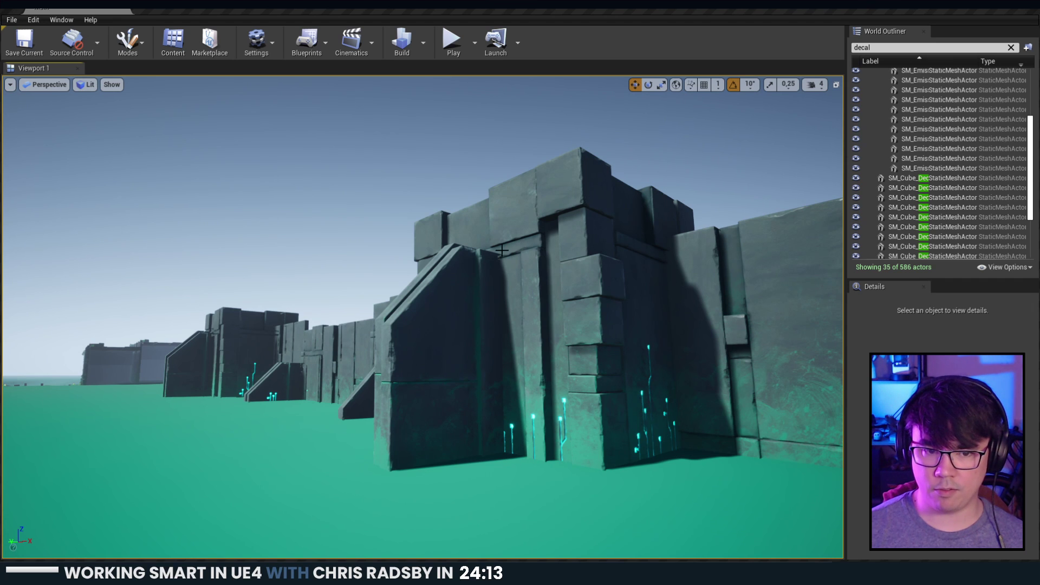
pyautogui.moveTo(502, 251)
pyautogui.mouseDown(button='right')
pyautogui.moveTo(548, 248)
pyautogui.moveTo(504, 260)
pyautogui.moveTo(513, 248)
pyautogui.mouseUp(button='right')
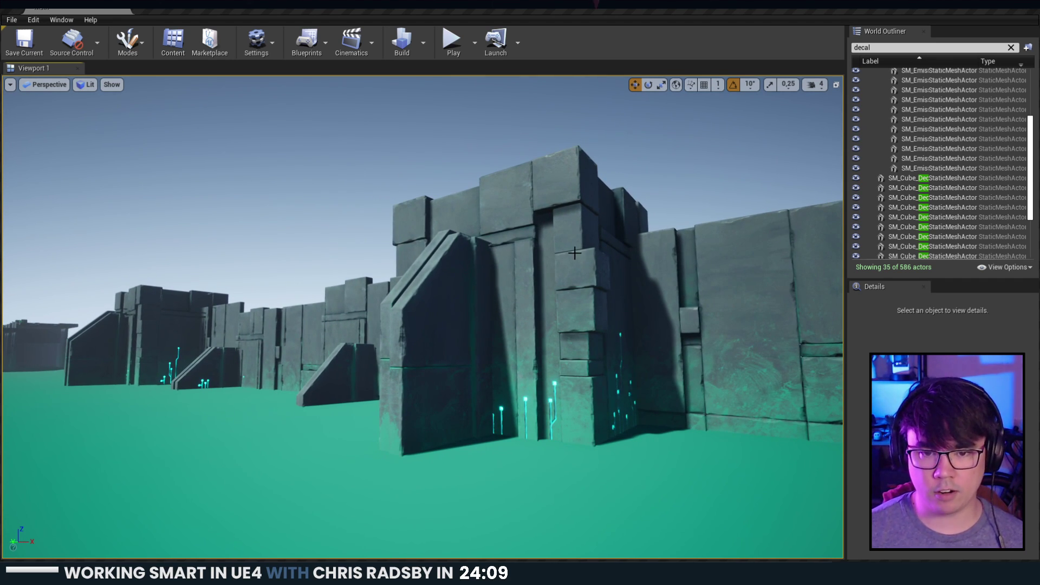
pyautogui.moveTo(512, 249); pyautogui.dragTo(521, 246, button='right')
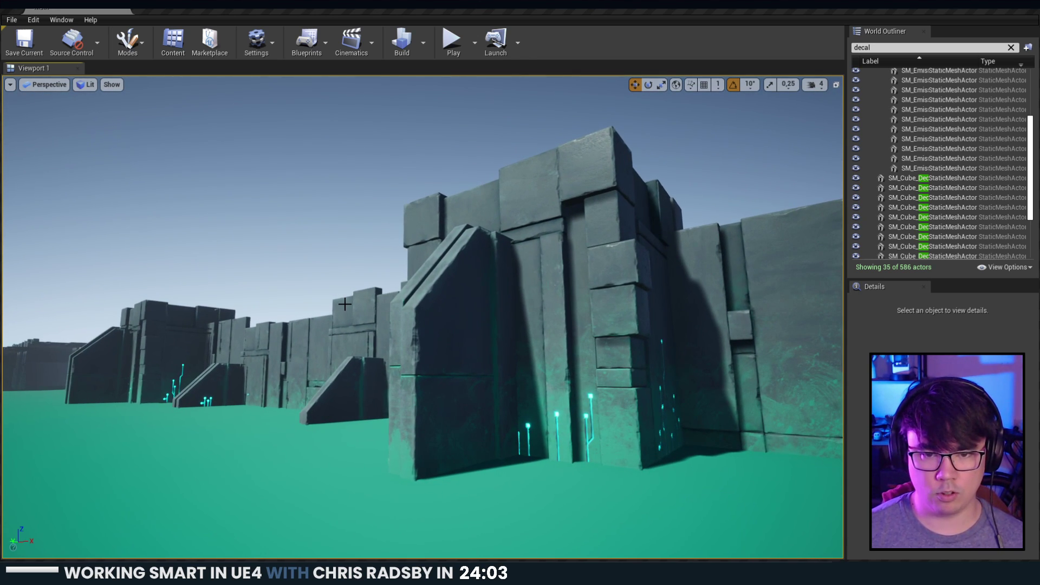
pyautogui.moveTo(346, 308)
pyautogui.mouseDown(button='right')
pyautogui.moveTo(369, 309)
pyautogui.moveTo(342, 312)
pyautogui.mouseUp(button='right')
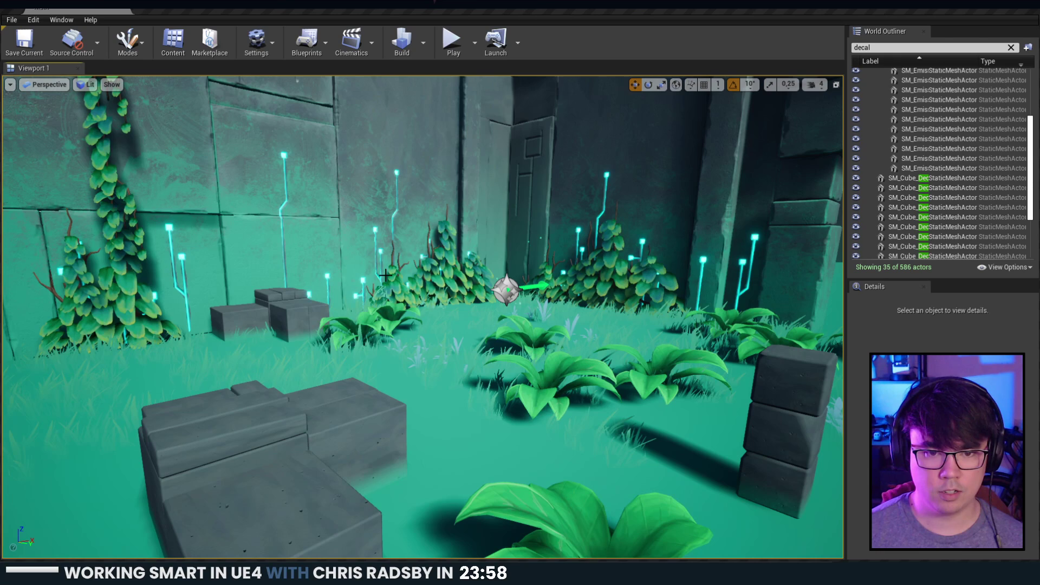
# Copy ivy pieces from the temple wall to the near tower, rotate the wide clump and set it against the tower's side base.
pyautogui.click(470, 264)
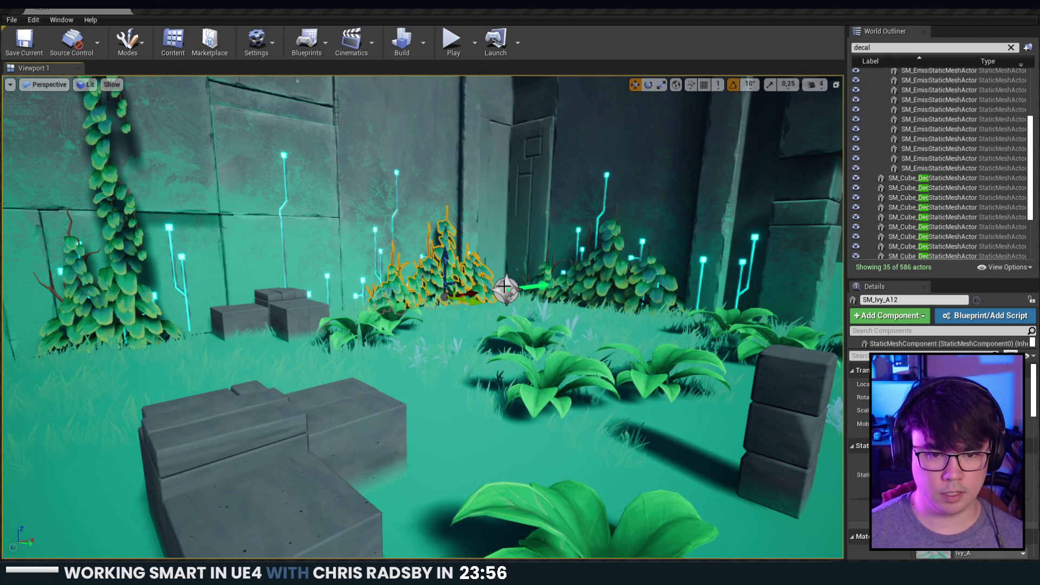
pyautogui.moveTo(504, 287); pyautogui.dragTo(536, 356, button='right')
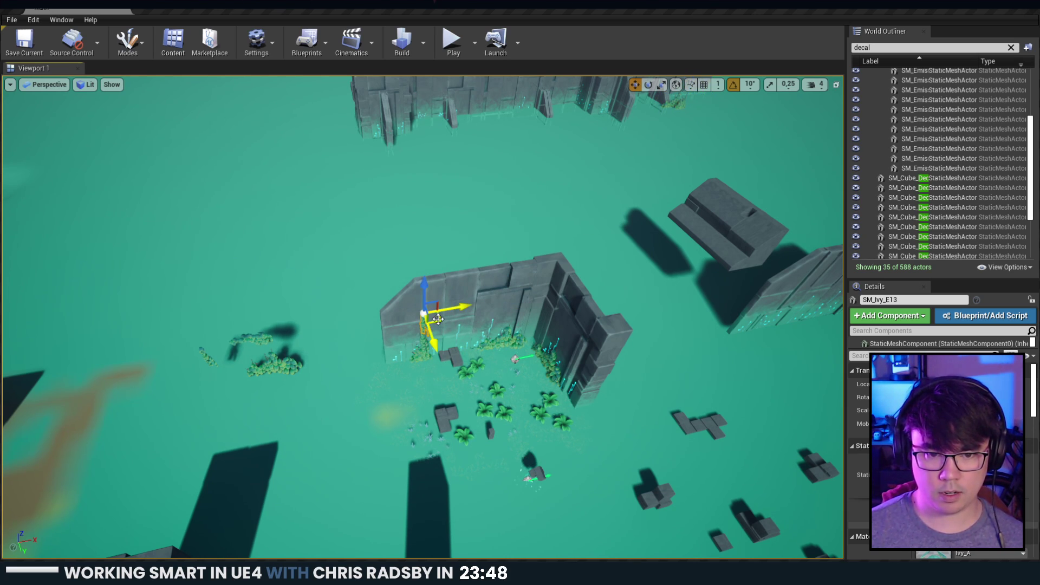
pyautogui.press('1')
pyautogui.moveTo(653, 221); pyautogui.dragTo(536, 270, button='right')
pyautogui.click(648, 290)
pyautogui.press('e')
pyautogui.moveTo(490, 459); pyautogui.dragTo(550, 456)
pyautogui.press('w')
pyautogui.moveTo(506, 428); pyautogui.dragTo(323, 273)
# Move the tall ivy clump onto the base of the tower's front corner pillar and fit it against the stone.
pyautogui.click(491, 449)
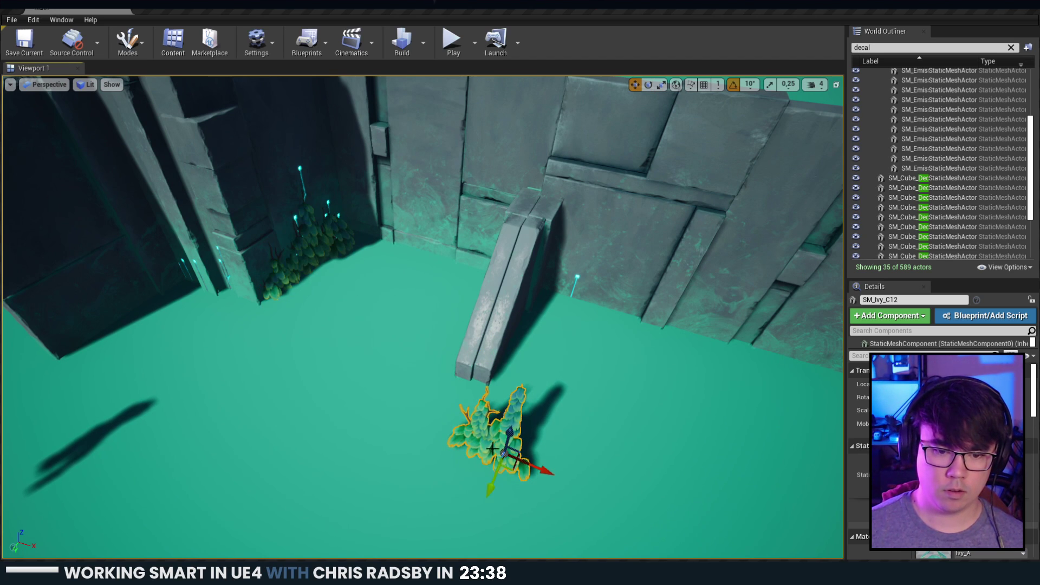
pyautogui.moveTo(509, 470); pyautogui.dragTo(244, 337)
pyautogui.press('f')
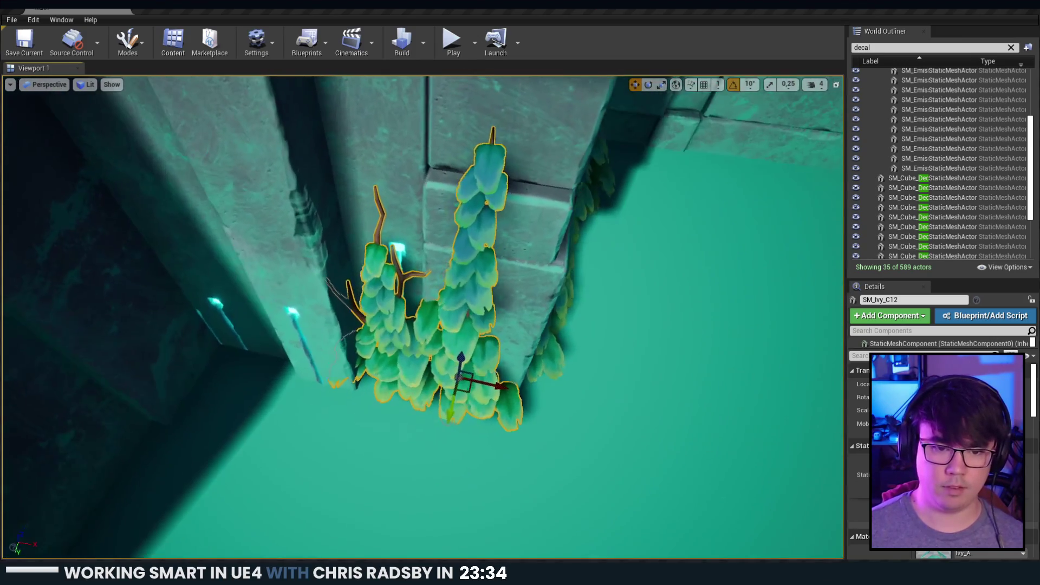
pyautogui.press('e')
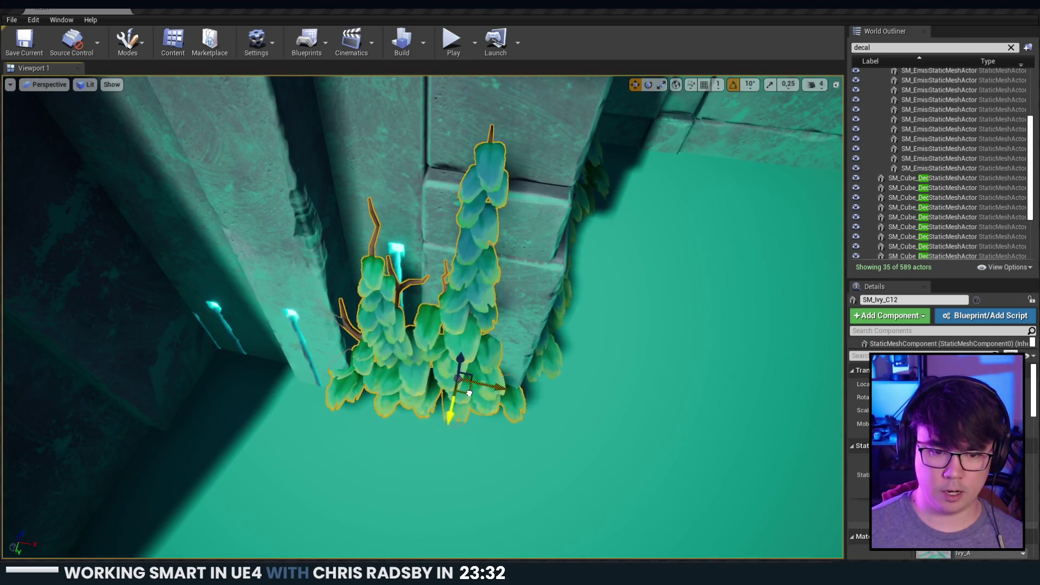
pyautogui.moveTo(434, 396); pyautogui.dragTo(478, 378, button='right')
# Duplicate the tall ivy clump, rotate the copy and wrap it around the base of the tower's corner.
pyautogui.click(434, 266)
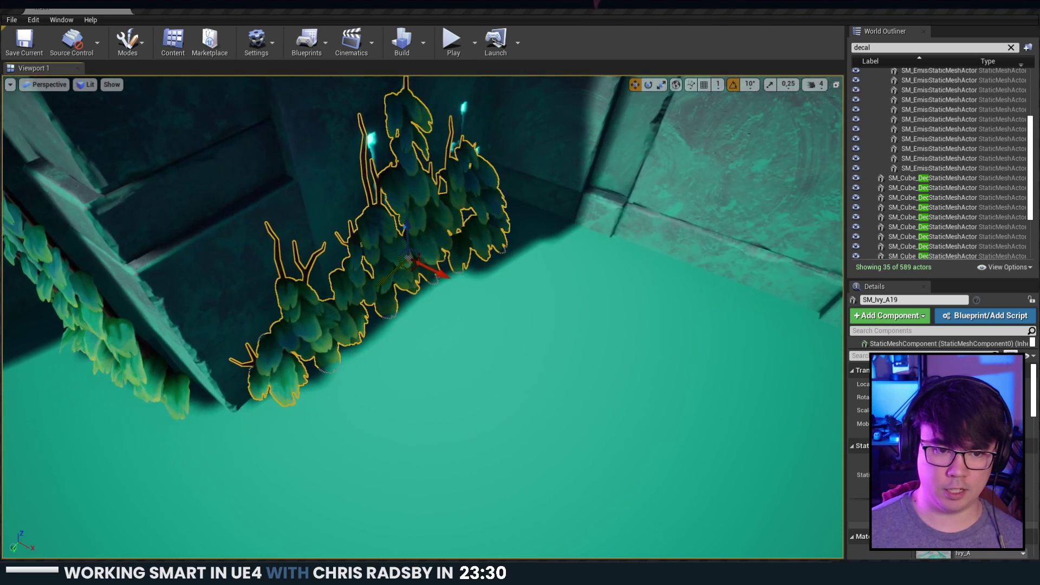
pyautogui.moveTo(433, 265); pyautogui.dragTo(301, 306, button='right')
pyautogui.click(301, 306)
pyautogui.keyDown('alt'); pyautogui.moveTo(301, 306); pyautogui.dragTo(327, 306); pyautogui.keyUp('alt')
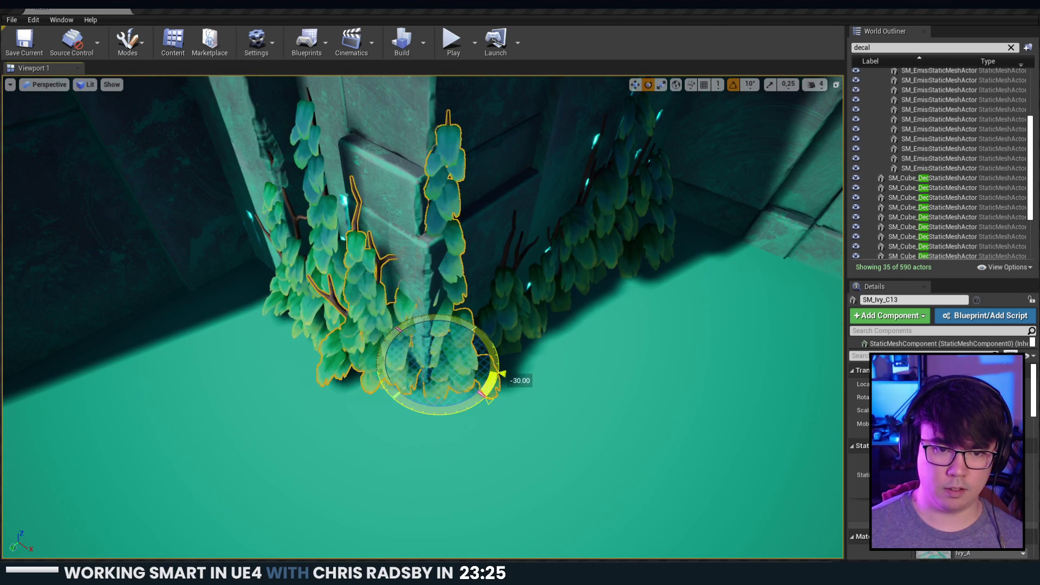
pyautogui.moveTo(438, 395); pyautogui.dragTo(445, 400, button='right')
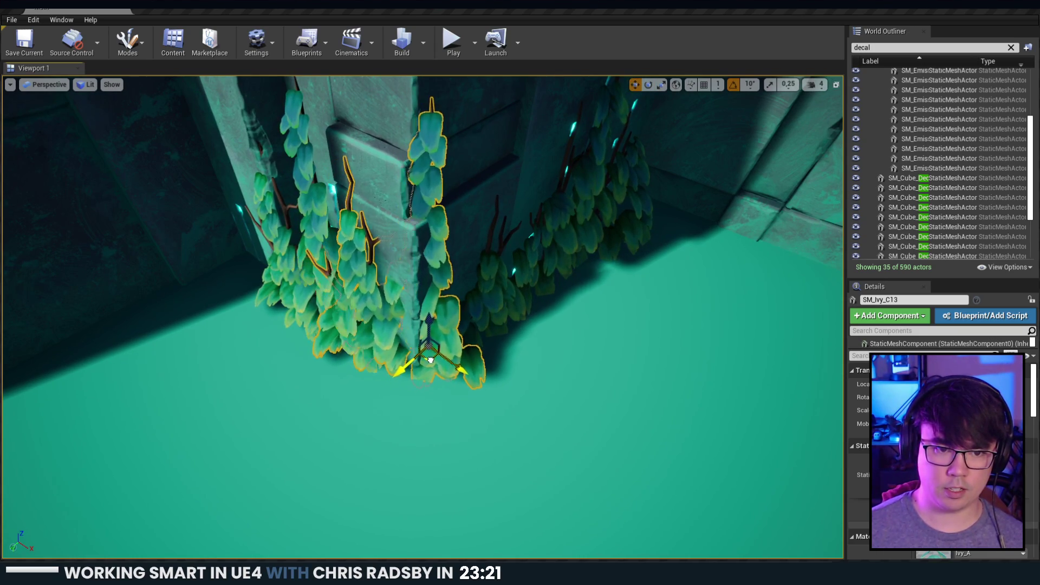
pyautogui.moveTo(452, 373)
pyautogui.mouseDown(button='right')
pyautogui.moveTo(454, 398)
pyautogui.moveTo(451, 358)
pyautogui.moveTo(485, 393)
pyautogui.moveTo(466, 379)
pyautogui.mouseUp(button='right')
pyautogui.keyDown('alt'); pyautogui.moveTo(441, 396); pyautogui.dragTo(427, 382); pyautogui.keyUp('alt')
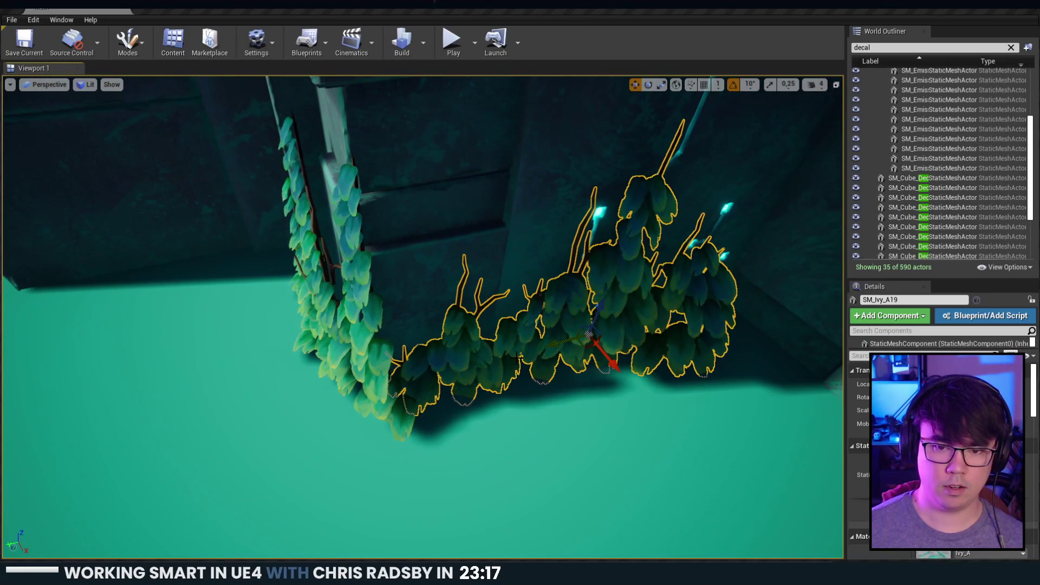
# Reposition and rescale the wide ivy clump along the base of the tower's side face.
pyautogui.moveTo(563, 342); pyautogui.dragTo(612, 329)
pyautogui.keyDown('alt'); pyautogui.moveTo(516, 321); pyautogui.dragTo(485, 368); pyautogui.keyUp('alt')
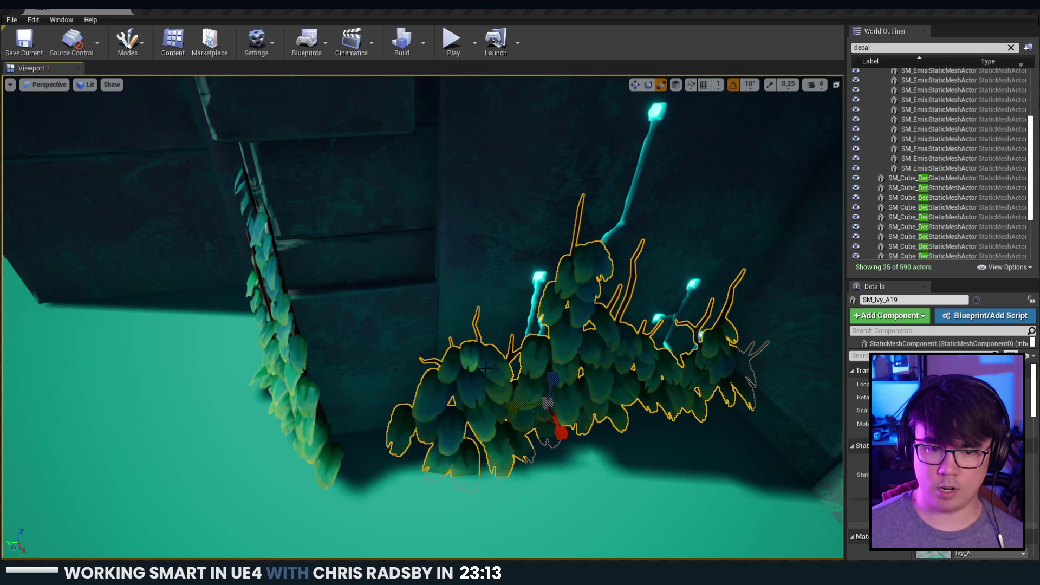
pyautogui.moveTo(517, 413); pyautogui.dragTo(407, 421)
pyautogui.press('Escape')
# Move the hanging ivy strand onto the tower's corner edge, above the clumps at its base.
pyautogui.moveTo(406, 421); pyautogui.dragTo(398, 300, button='right')
pyautogui.click(264, 204)
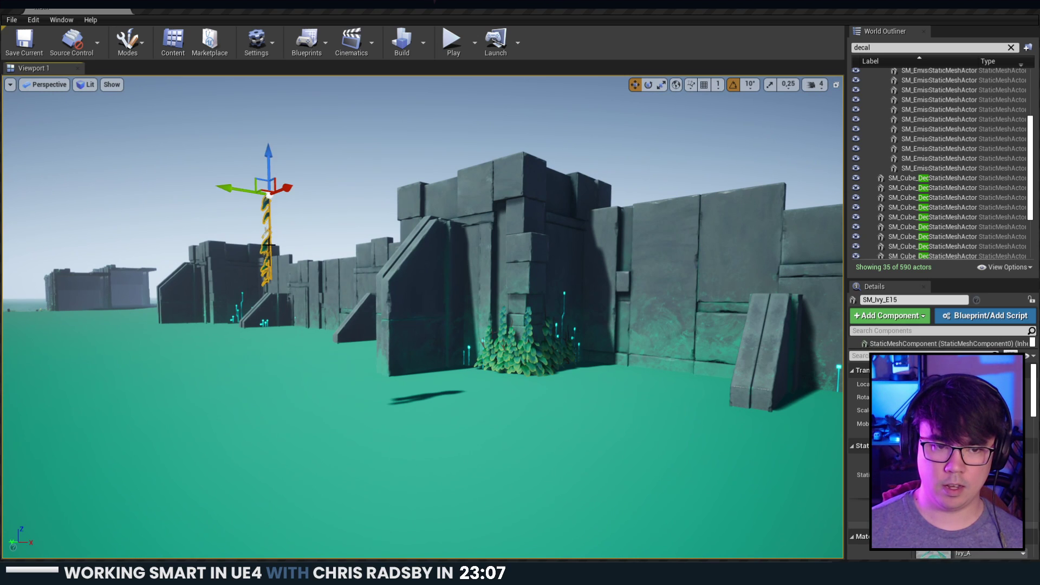
pyautogui.moveTo(265, 203); pyautogui.dragTo(252, 257, button='right')
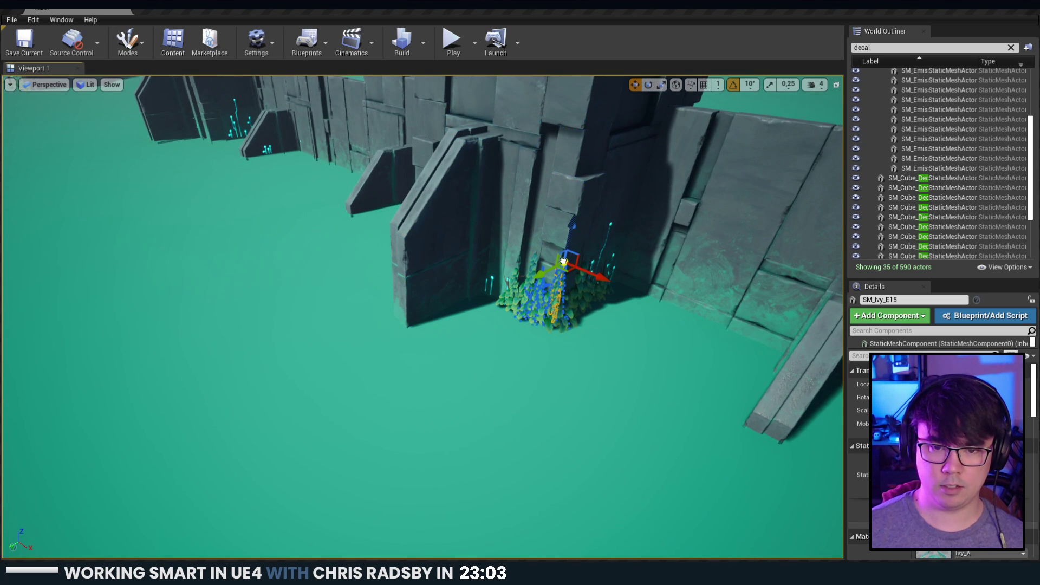
pyautogui.press('f')
pyautogui.press('e')
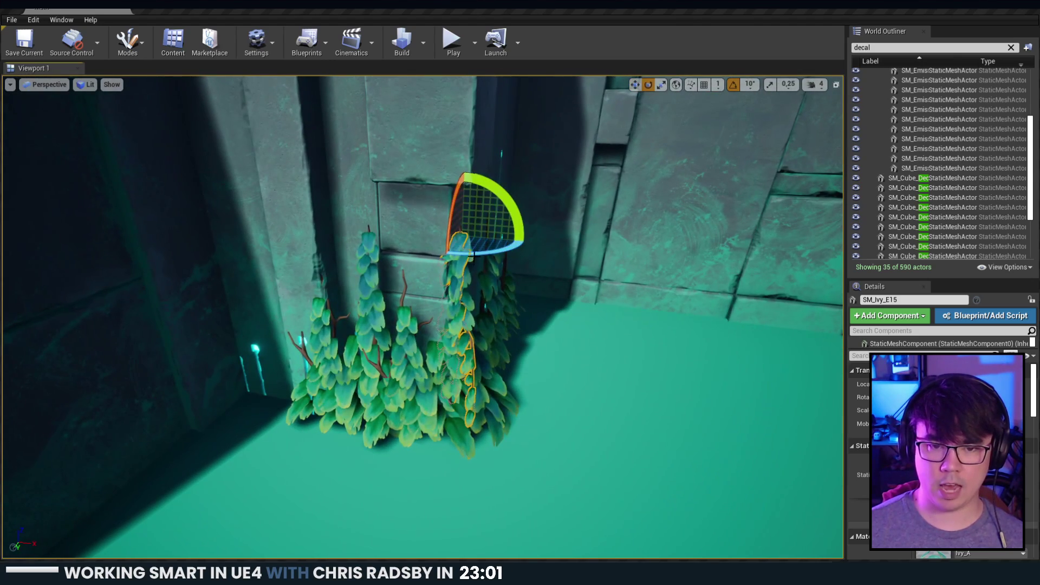
pyautogui.press('w')
pyautogui.moveTo(422, 122); pyautogui.dragTo(422, 121, button='right')
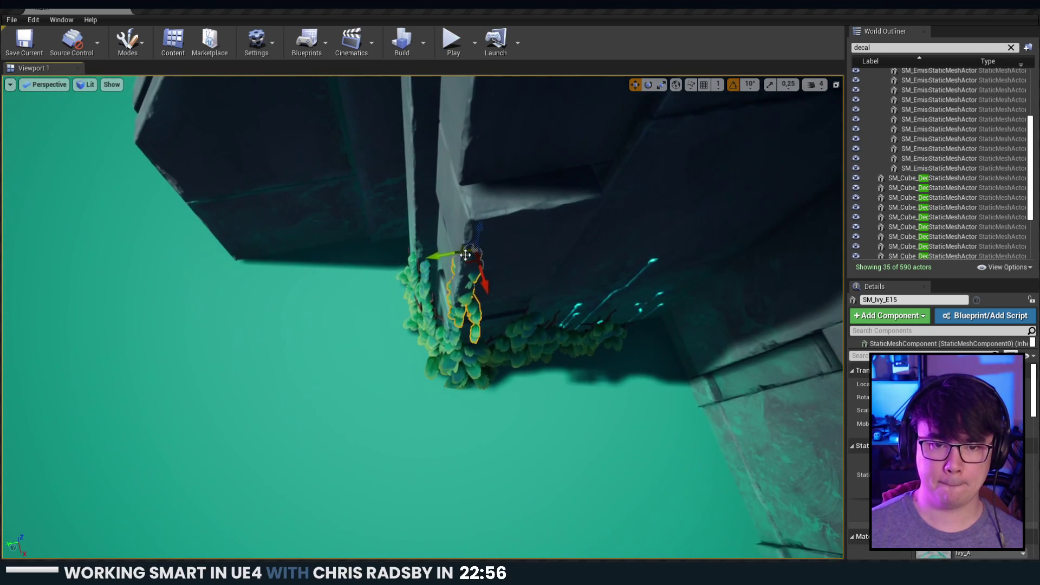
pyautogui.moveTo(453, 276); pyautogui.dragTo(453, 277, button='right')
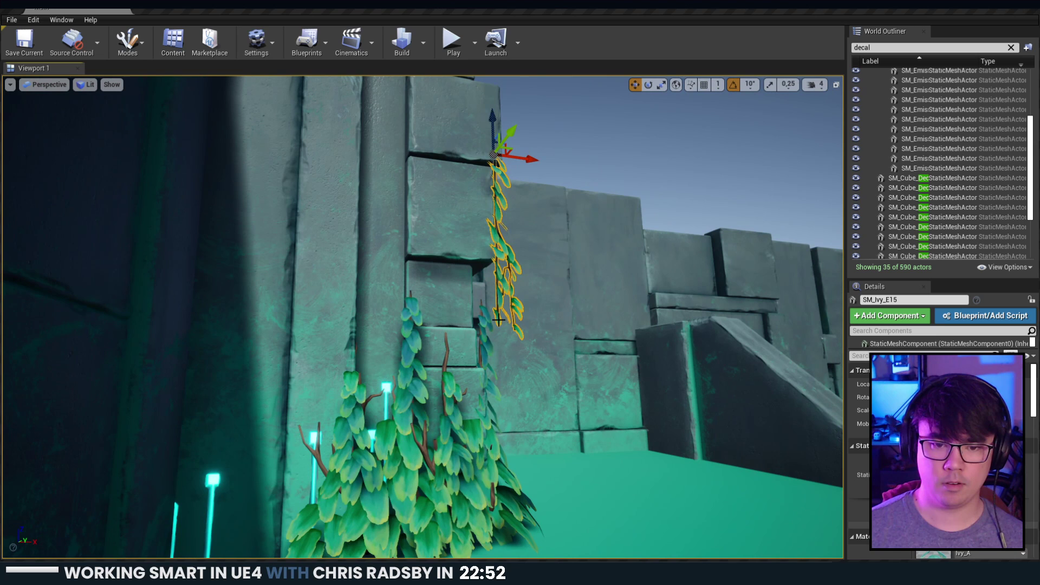
pyautogui.moveTo(509, 235); pyautogui.dragTo(543, 233, button='right')
pyautogui.press('Escape')
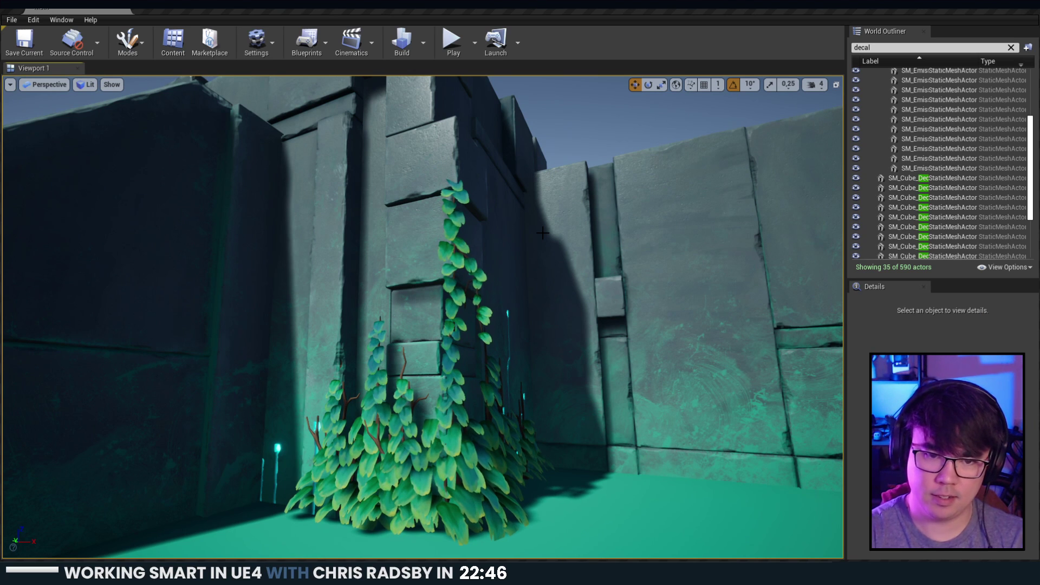
# Check the ivy at the tower's base and look over the temple's upper ledge for hanging ivy to reuse.
pyautogui.click(454, 463)
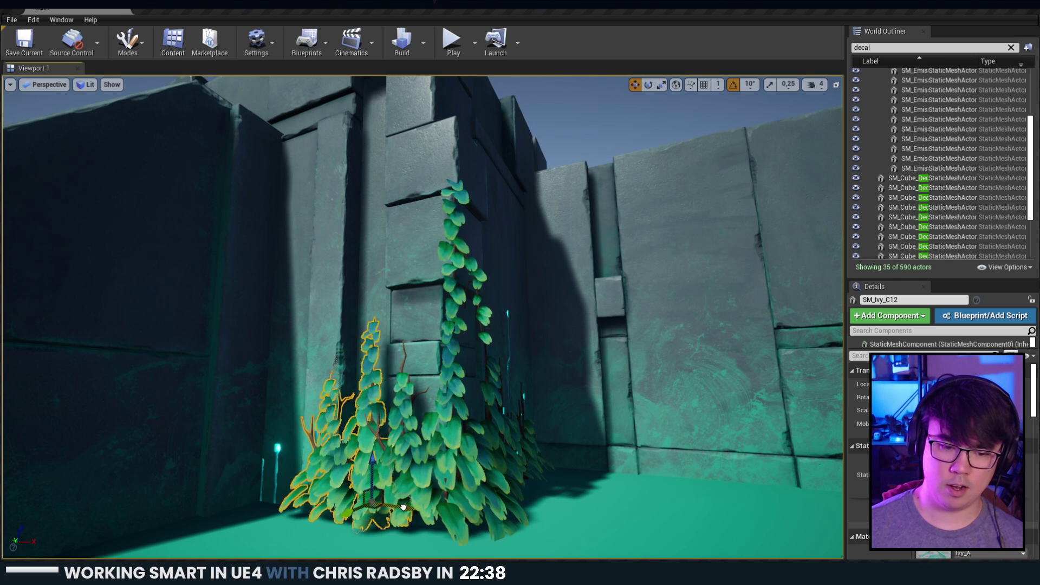
pyautogui.press('s')
pyautogui.moveTo(403, 496); pyautogui.dragTo(410, 439, button='right')
pyautogui.click(413, 475)
pyautogui.press('w')
pyautogui.moveTo(411, 325); pyautogui.dragTo(563, 376, button='right')
pyautogui.click(406, 321)
pyautogui.press('w')
pyautogui.press('s')
pyautogui.press('Escape')
pyautogui.press('s')
pyautogui.press('w')
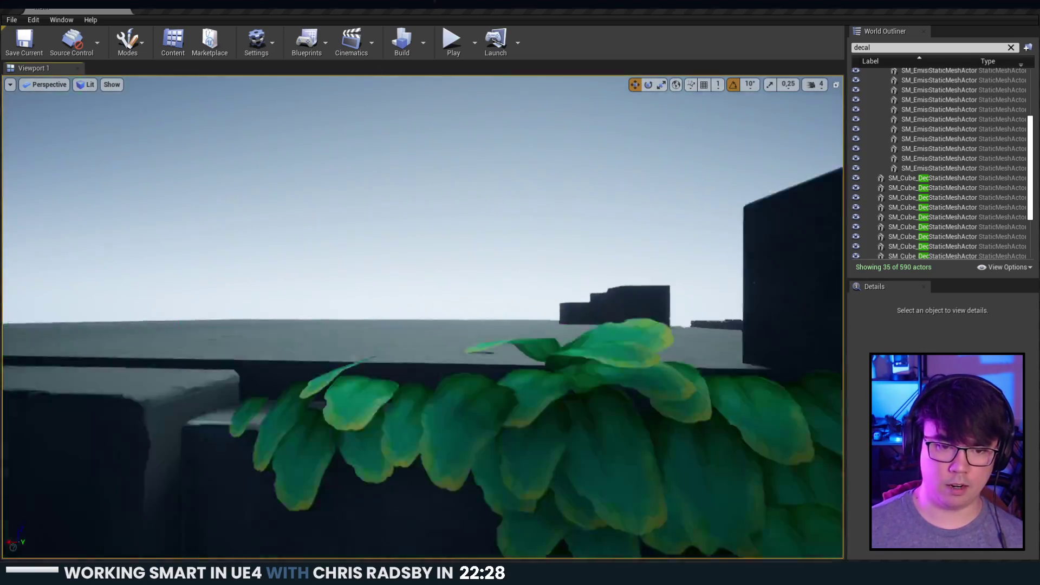
# Select the six ivy pieces hanging over the corner of the temple roof.
pyautogui.moveTo(358, 325); pyautogui.dragTo(391, 353, button='right')
pyautogui.click(531, 390)
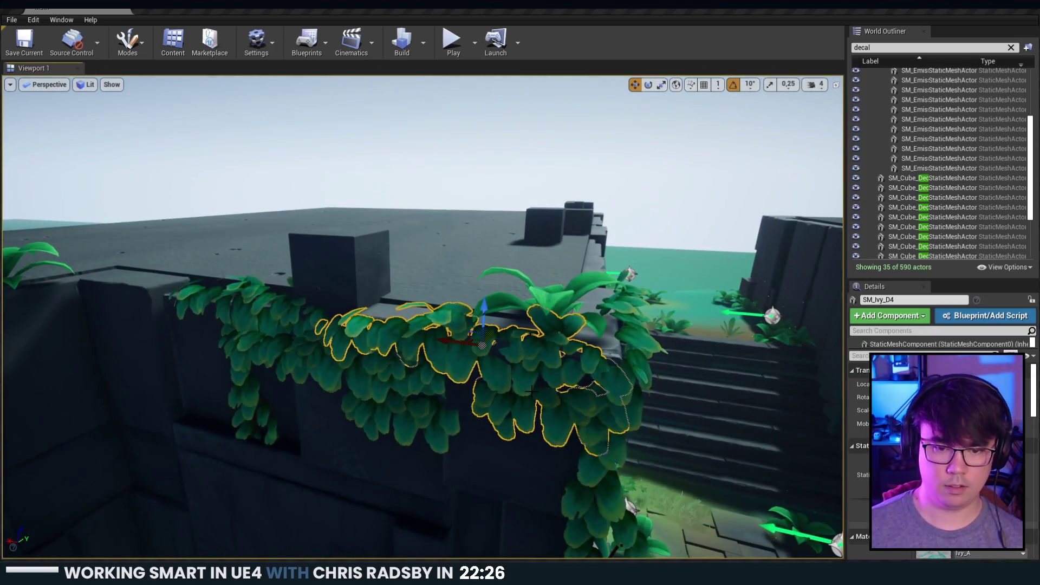
pyautogui.keyDown('ctrl'); pyautogui.click(401, 410); pyautogui.keyUp('ctrl')
pyautogui.press('d')
pyautogui.moveTo(289, 317); pyautogui.dragTo(227, 343, button='right')
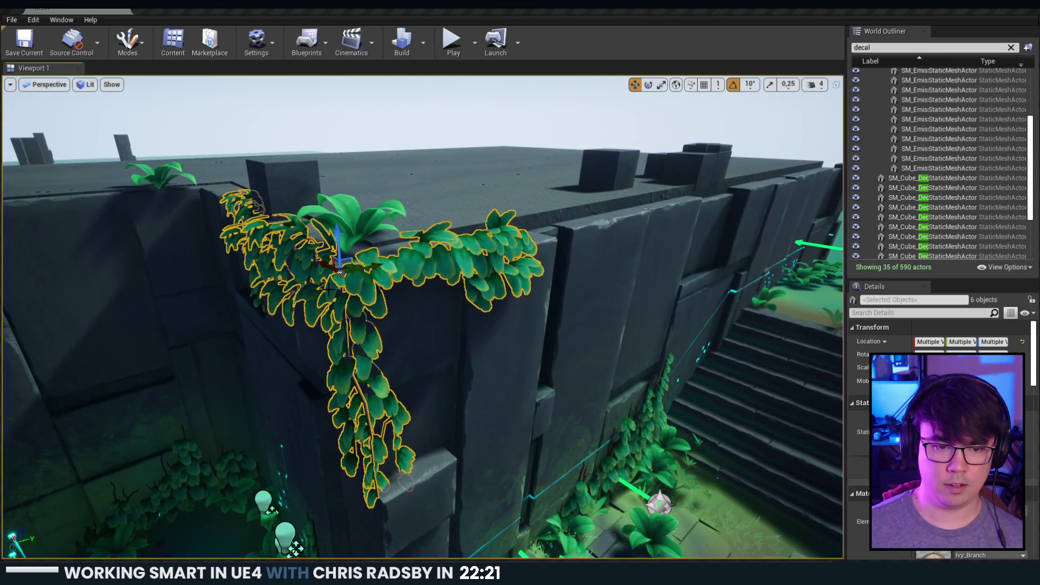
# Bring a duplicate of the roof-corner ivy group to the top of the near tower and rotate it horizontally.
pyautogui.keyDown('shift'); pyautogui.moveTo(465, 296); pyautogui.dragTo(179, 263); pyautogui.keyUp('shift')
pyautogui.keyDown('shift'); pyautogui.moveTo(343, 276); pyautogui.dragTo(346, 267); pyautogui.keyUp('shift')
pyautogui.press('d')
pyautogui.moveTo(523, 267); pyautogui.dragTo(355, 289, button='right')
pyautogui.press('s')
pyautogui.press('e')
pyautogui.moveTo(523, 267); pyautogui.dragTo(548, 236)
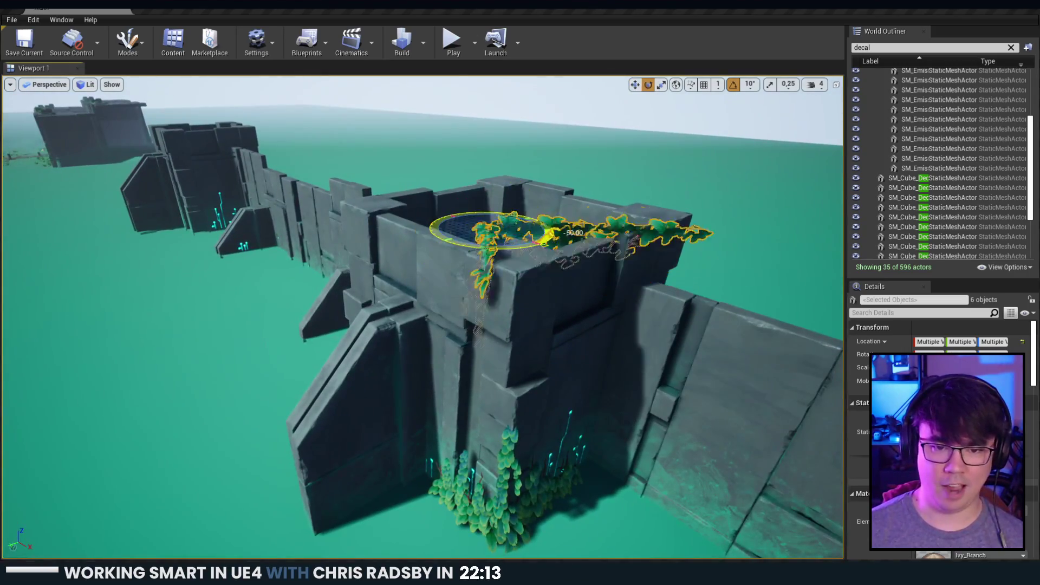
# Place the ivy group over the tower's top front corner with its strands hanging down the outside.
pyautogui.press('w')
pyautogui.moveTo(479, 251); pyautogui.dragTo(476, 262, button='right')
pyautogui.press('e')
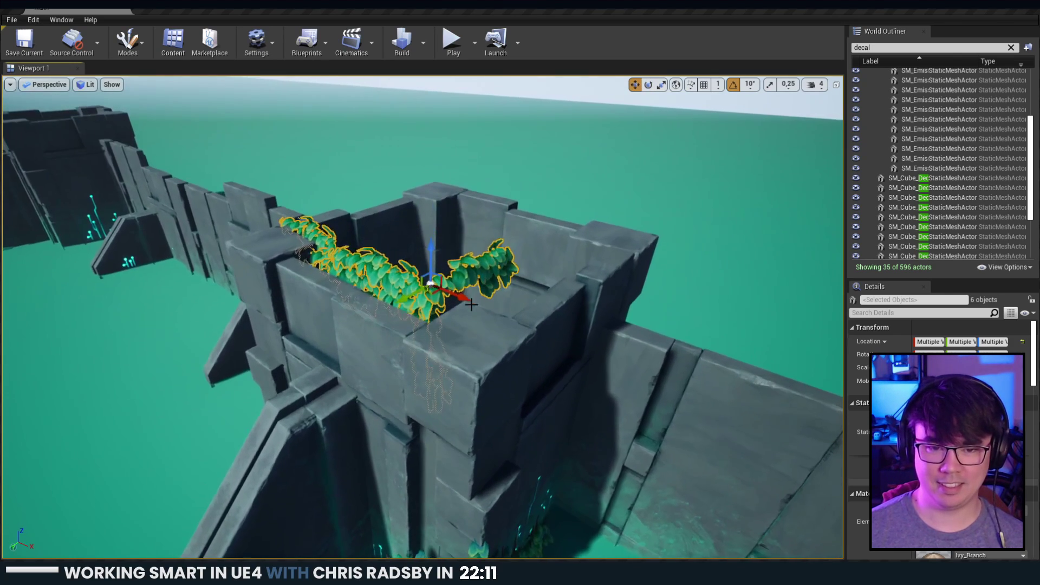
pyautogui.moveTo(436, 296); pyautogui.dragTo(481, 363)
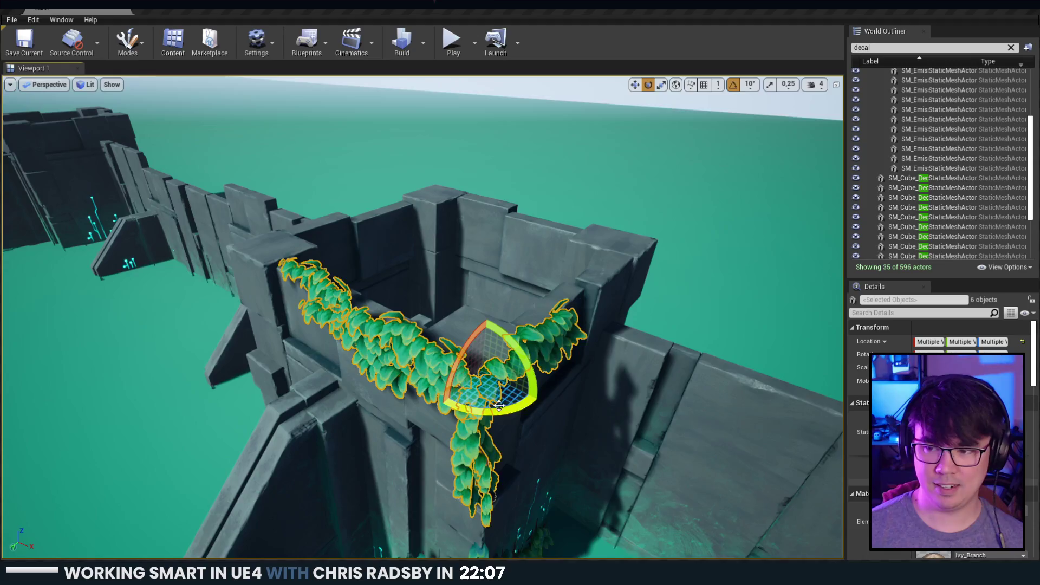
# Turn off rotation snapping and fine-tune the ivy group's angle and position along the tower's top edges.
pyautogui.keyDown('alt'); pyautogui.moveTo(499, 405); pyautogui.dragTo(496, 380); pyautogui.keyUp('alt')
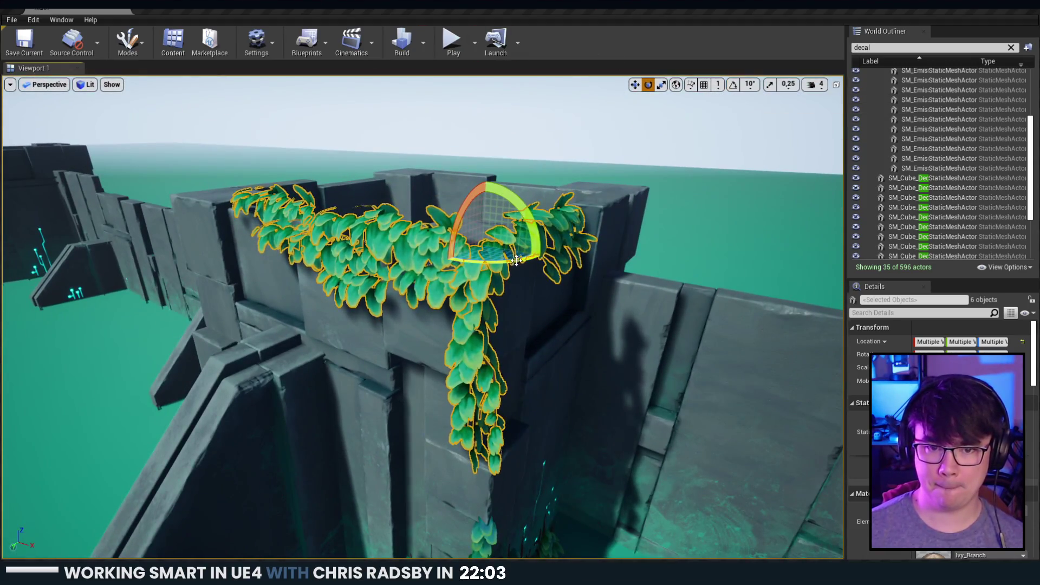
pyautogui.press('e')
pyautogui.moveTo(518, 264); pyautogui.dragTo(515, 347, button='right')
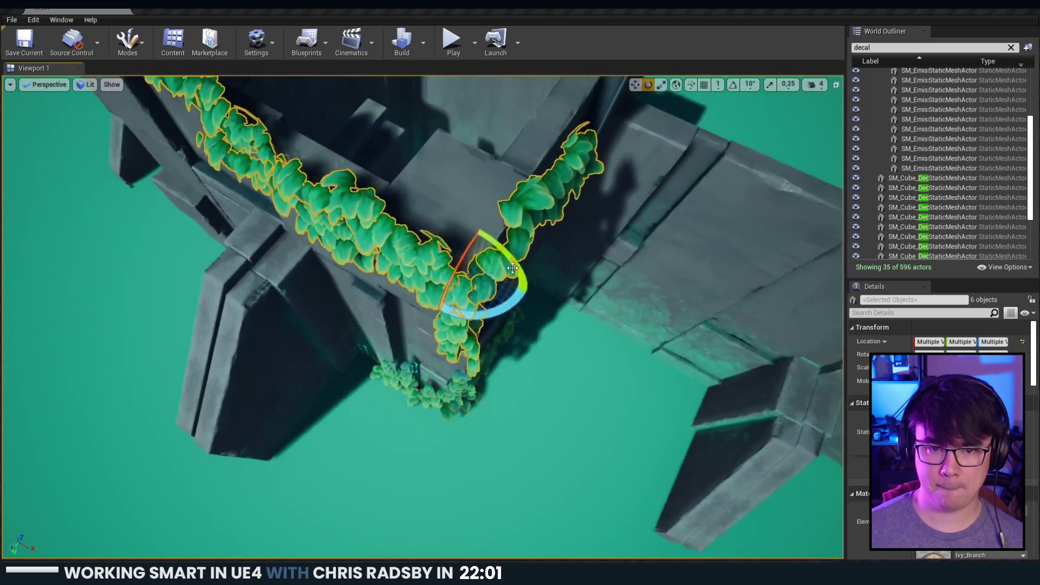
pyautogui.press('w')
pyautogui.moveTo(475, 286); pyautogui.dragTo(475, 315)
pyautogui.press('w')
# Nudge the ivy group against the parapet so it drapes closely over the tower's top corner.
pyautogui.moveTo(477, 304); pyautogui.dragTo(480, 206, button='right')
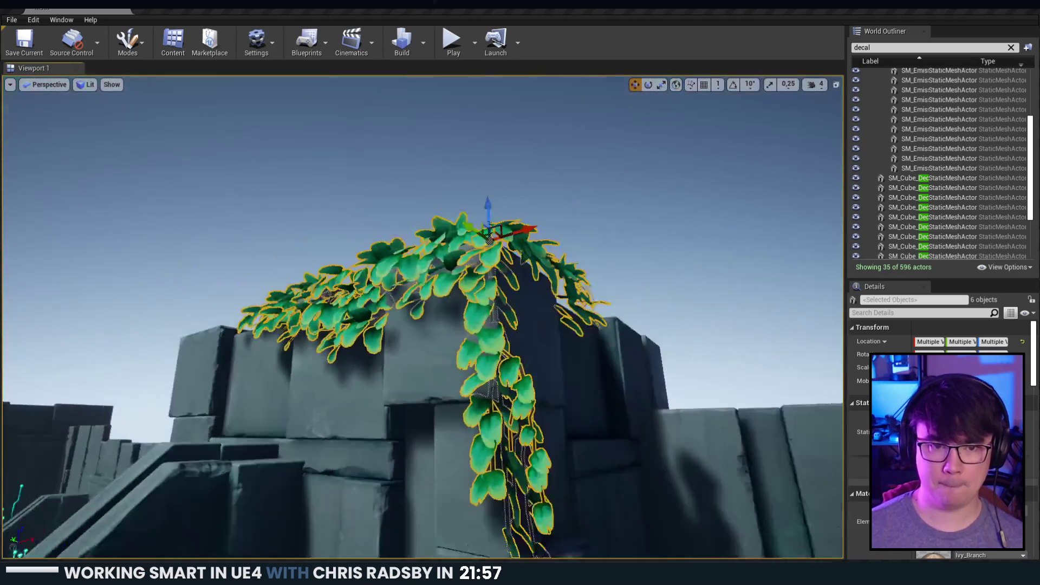
pyautogui.moveTo(479, 231); pyautogui.dragTo(479, 258)
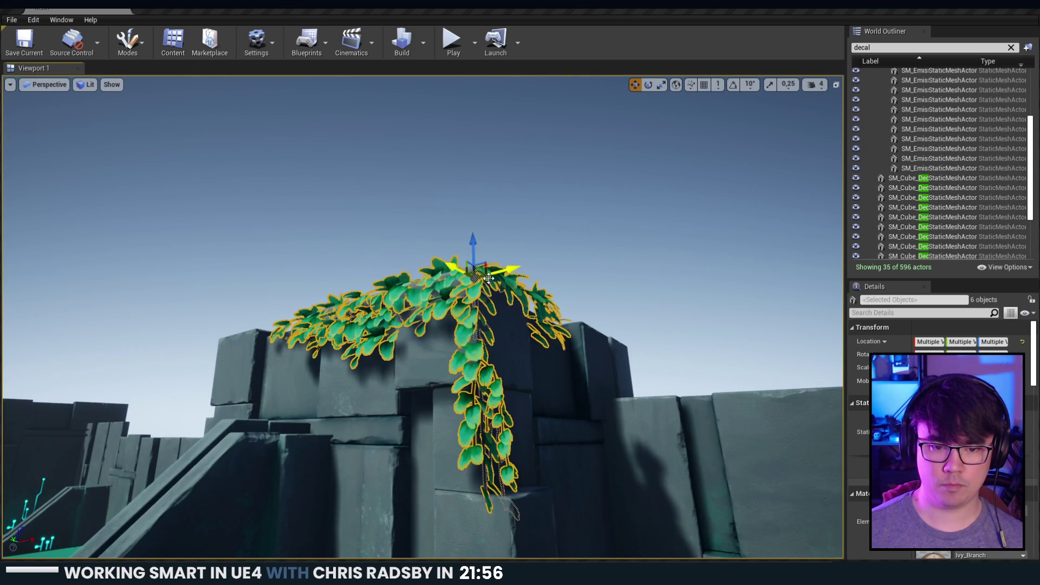
pyautogui.moveTo(489, 279); pyautogui.dragTo(485, 379, button='right')
pyautogui.moveTo(467, 160); pyautogui.dragTo(467, 178)
pyautogui.press('Escape')
# Try deleting the separate ivy strand on the tower's corner below the draped group, and undo the deletion.
pyautogui.moveTo(467, 178); pyautogui.dragTo(417, 81, button='right')
pyautogui.click(626, 356)
pyautogui.press('Delete')
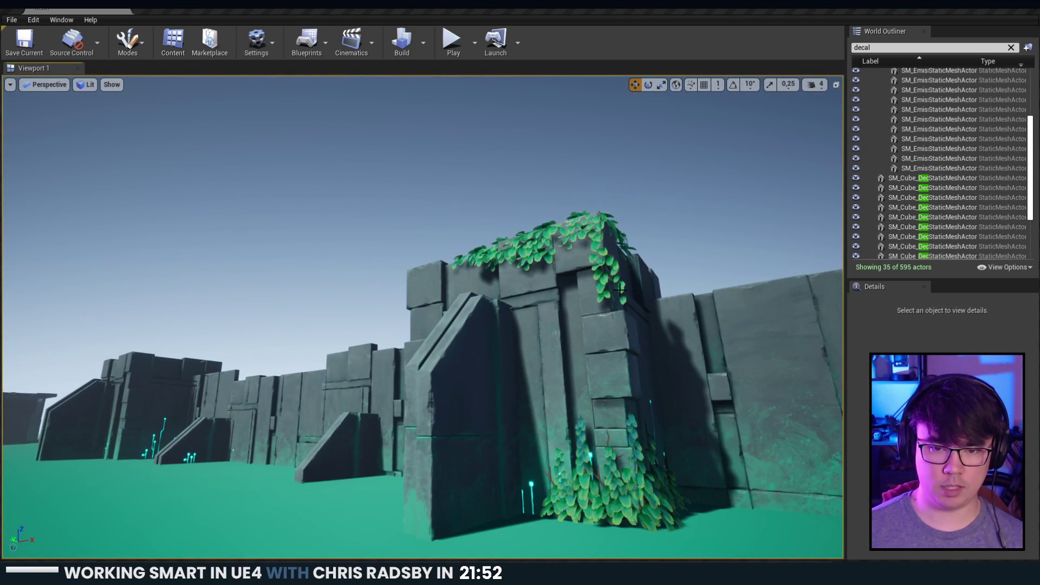
pyautogui.hotkey('ctrl', 'z')
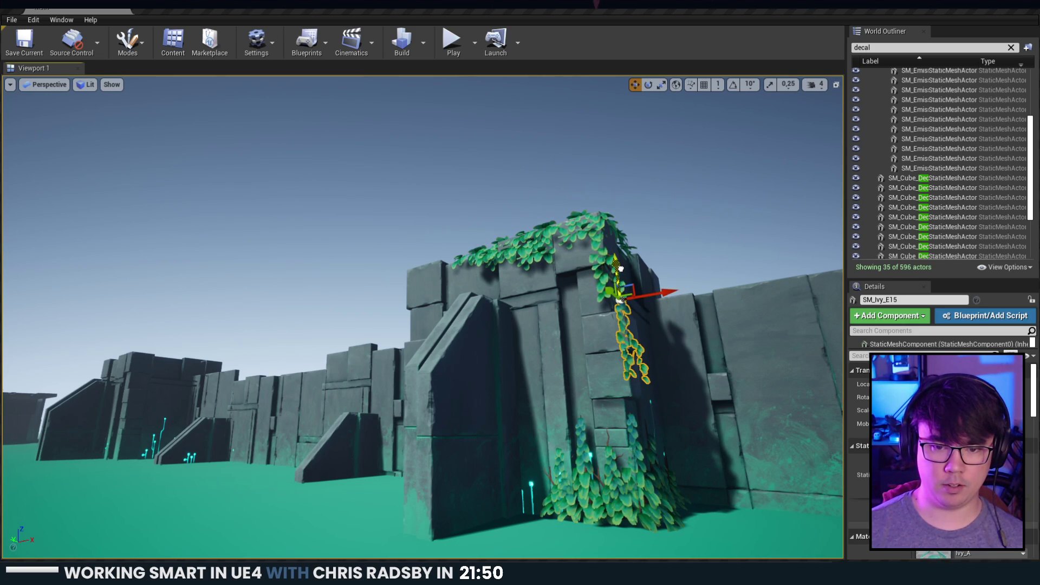
# Rotate and shift the separate hanging ivy strand so it lies against the tower's corner below the draped group.
pyautogui.press('f')
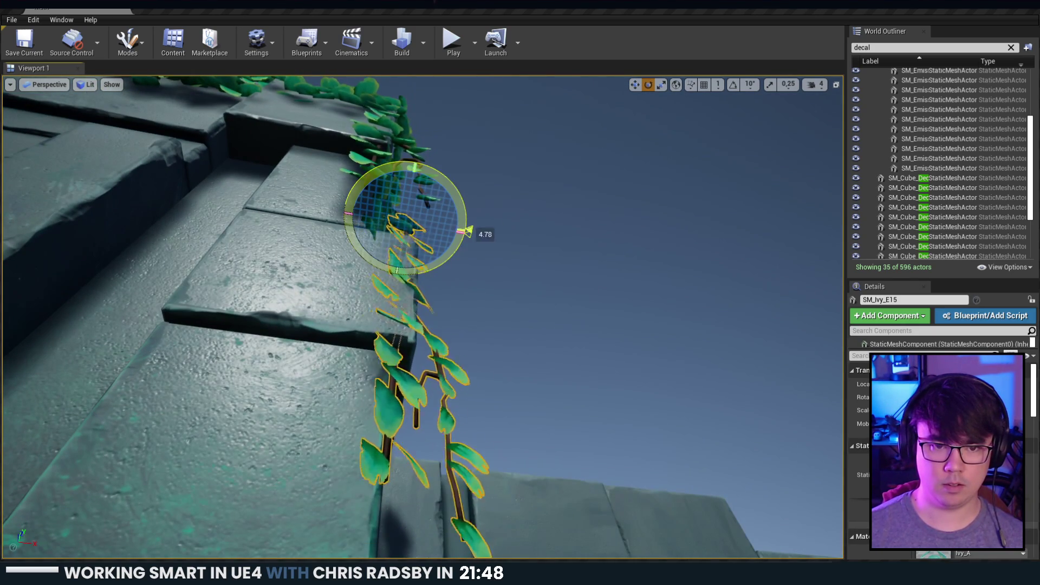
pyautogui.moveTo(467, 231); pyautogui.dragTo(461, 184)
pyautogui.moveTo(422, 216); pyautogui.dragTo(389, 196)
pyautogui.press('Escape')
pyautogui.press('s')
pyautogui.moveTo(389, 196); pyautogui.dragTo(374, 387, button='right')
pyautogui.press('e')
pyautogui.click(480, 343)
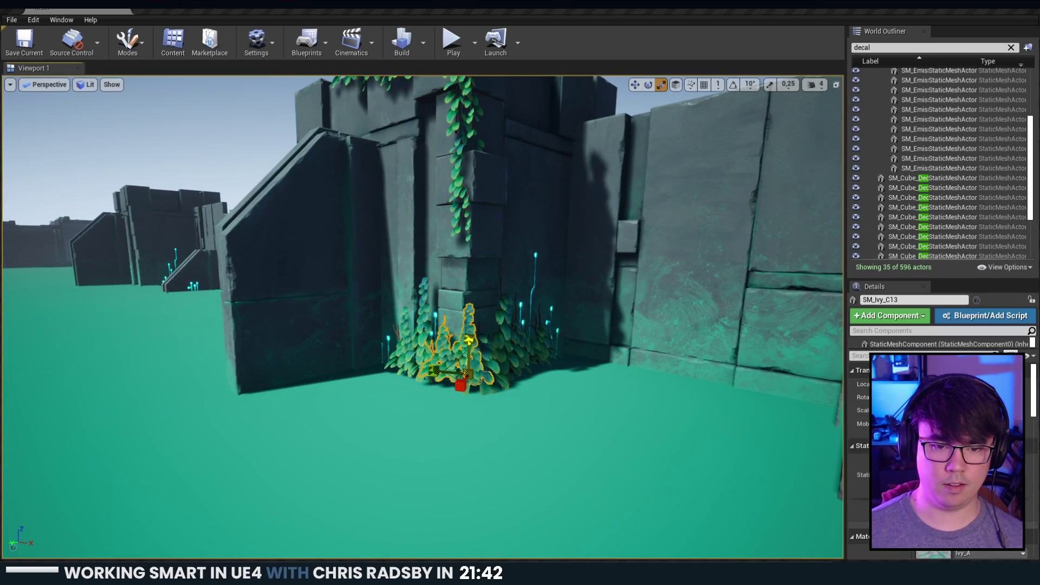
pyautogui.press('Escape')
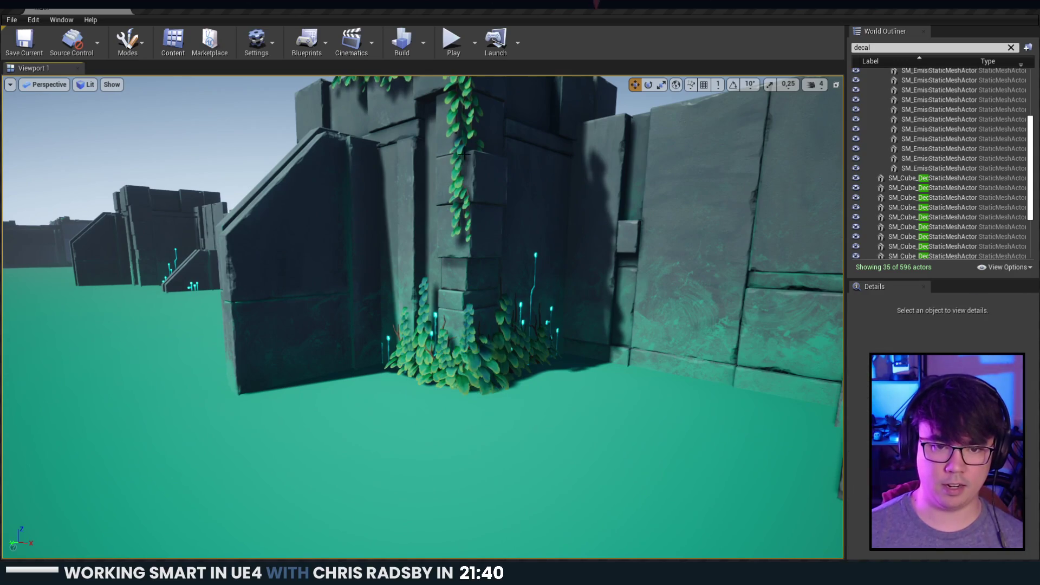
# Rotate the ivy strand on the tower's top side edge slightly so it follows the parapet.
pyautogui.moveTo(499, 348); pyautogui.dragTo(514, 347, button='right')
pyautogui.press('s')
pyautogui.click(403, 282)
pyautogui.press('f')
pyautogui.moveTo(404, 282); pyautogui.dragTo(430, 303, button='right')
pyautogui.press('s')
pyautogui.click(482, 177)
pyautogui.press('s')
pyautogui.moveTo(482, 176); pyautogui.dragTo(469, 244, button='right')
pyautogui.press('e')
pyautogui.moveTo(395, 333); pyautogui.dragTo(398, 335)
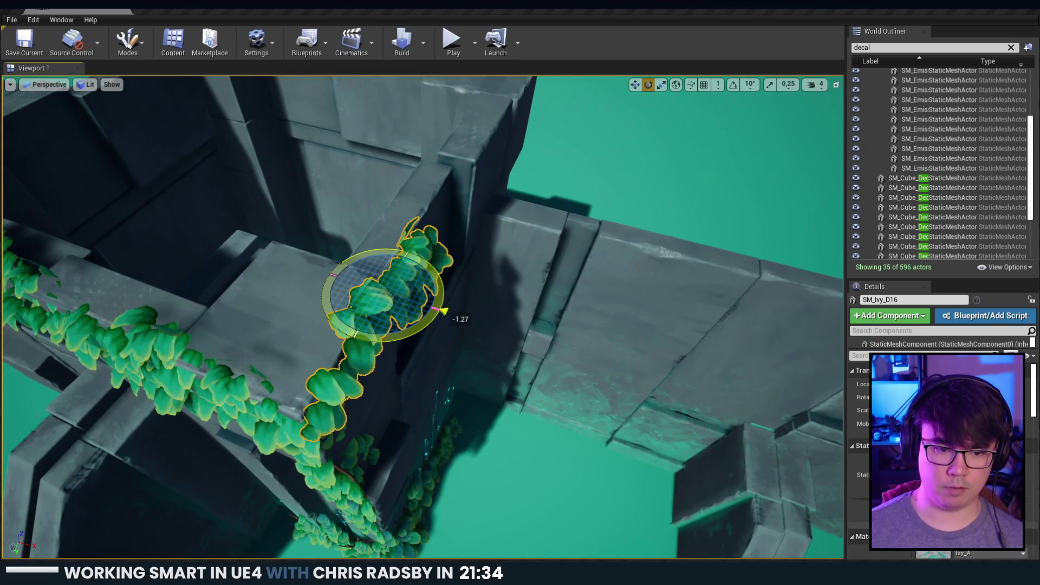
# Shift the hanging ivy strand at the tower's top corner outward so its leaves cover the side face.
pyautogui.moveTo(382, 325); pyautogui.dragTo(355, 284, button='right')
pyautogui.click(350, 412)
pyautogui.moveTo(350, 411); pyautogui.dragTo(352, 455, button='right')
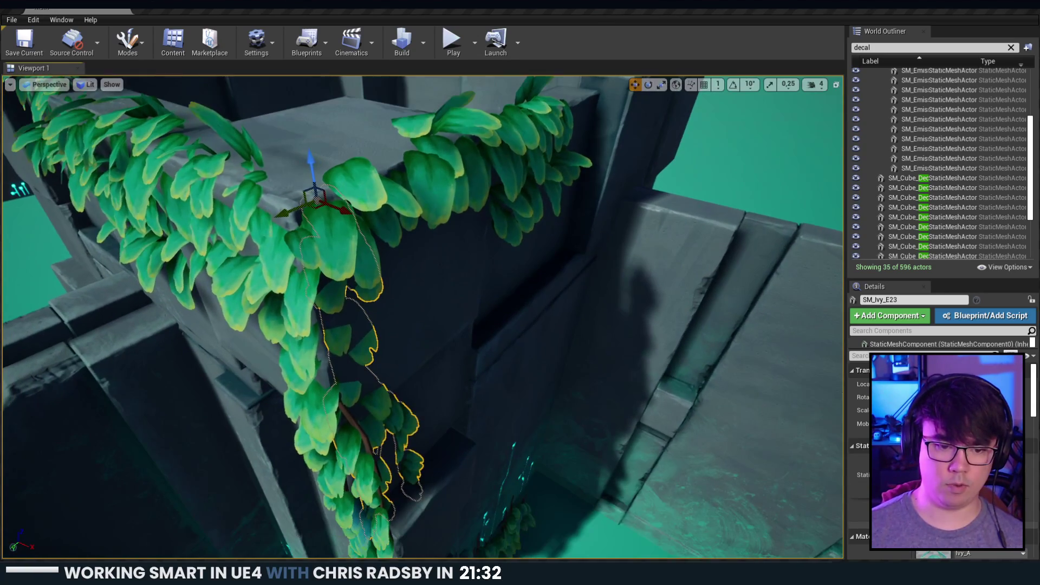
pyautogui.moveTo(326, 204); pyautogui.dragTo(344, 222)
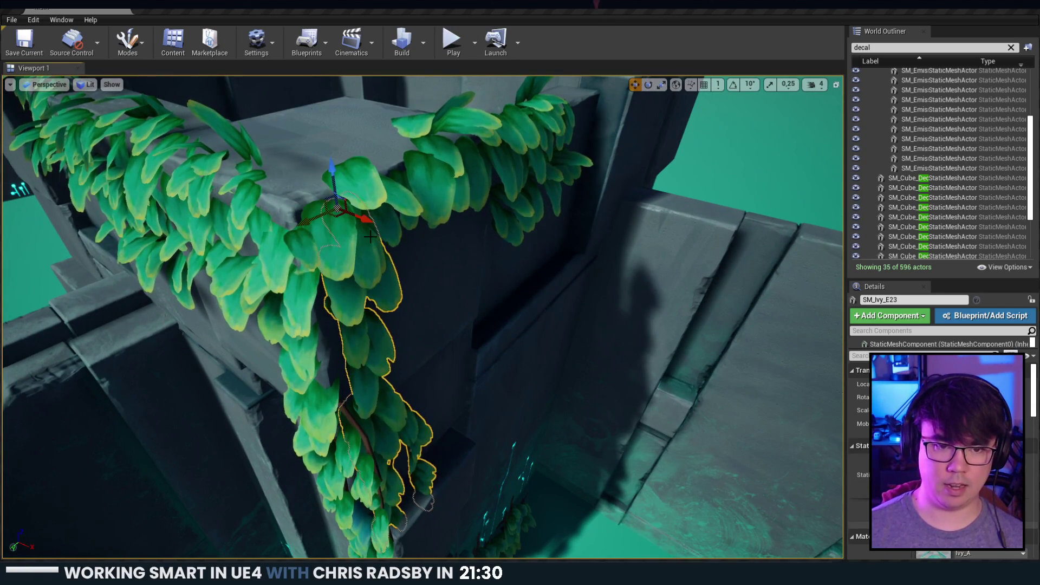
pyautogui.press('Escape')
# Examine the ivy-dressed tower and the adjoining wall sections from several distances and angles.
pyautogui.moveTo(345, 223); pyautogui.dragTo(347, 173, button='right')
pyautogui.press('s')
pyautogui.press('q')
pyautogui.moveTo(469, 266); pyautogui.dragTo(468, 209, button='right')
pyautogui.press('s')
pyautogui.press('e')
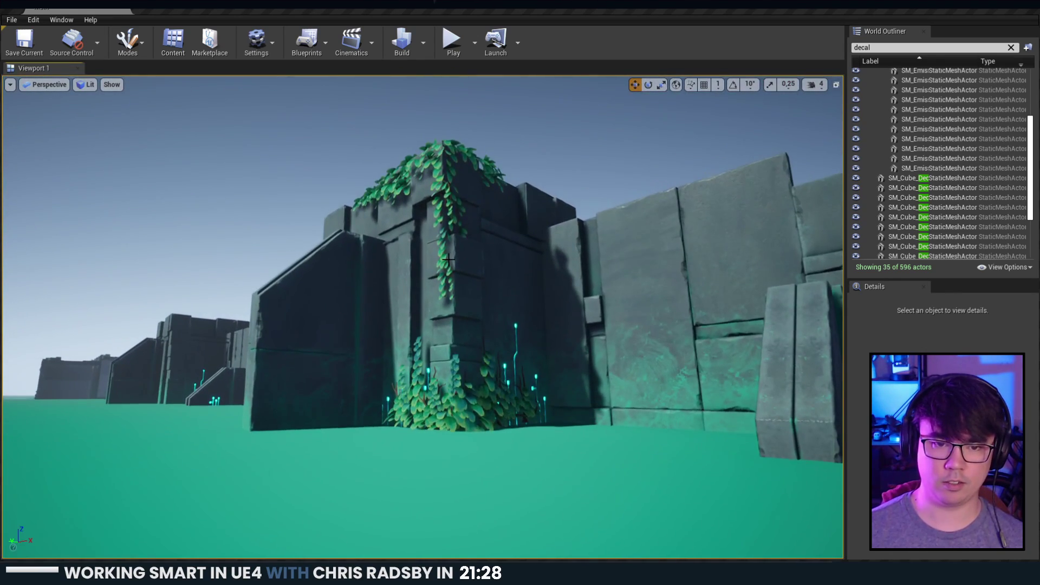
pyautogui.moveTo(469, 266); pyautogui.dragTo(469, 266, button='right')
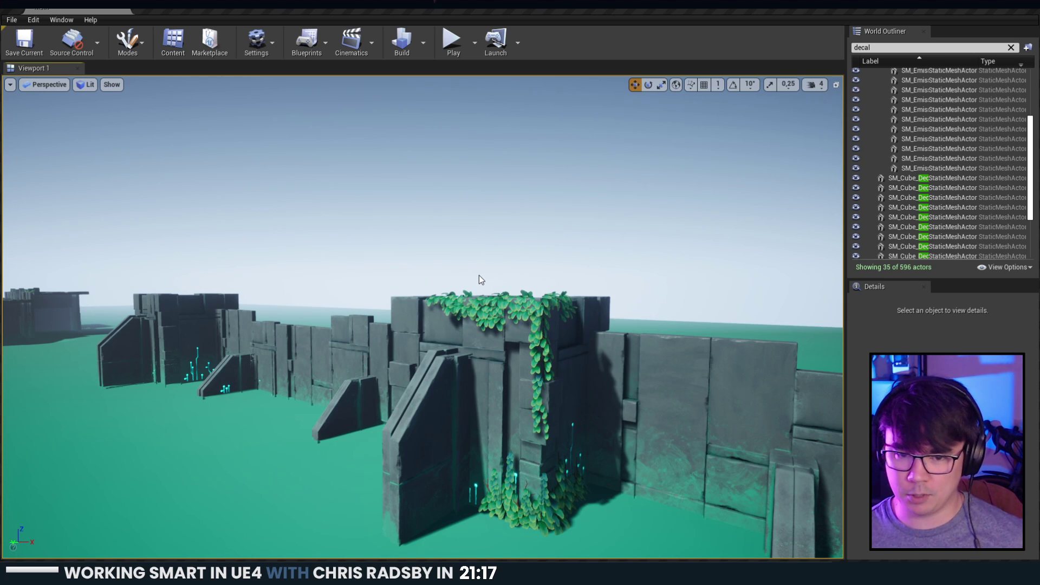
pyautogui.moveTo(479, 279); pyautogui.dragTo(479, 279, button='right')
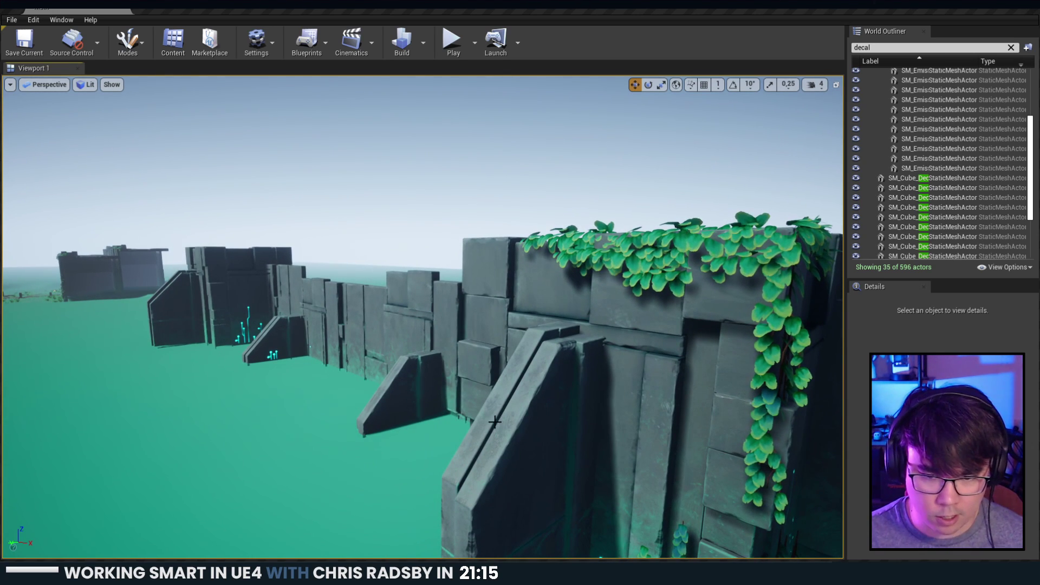
pyautogui.moveTo(495, 421); pyautogui.dragTo(448, 418, button='right')
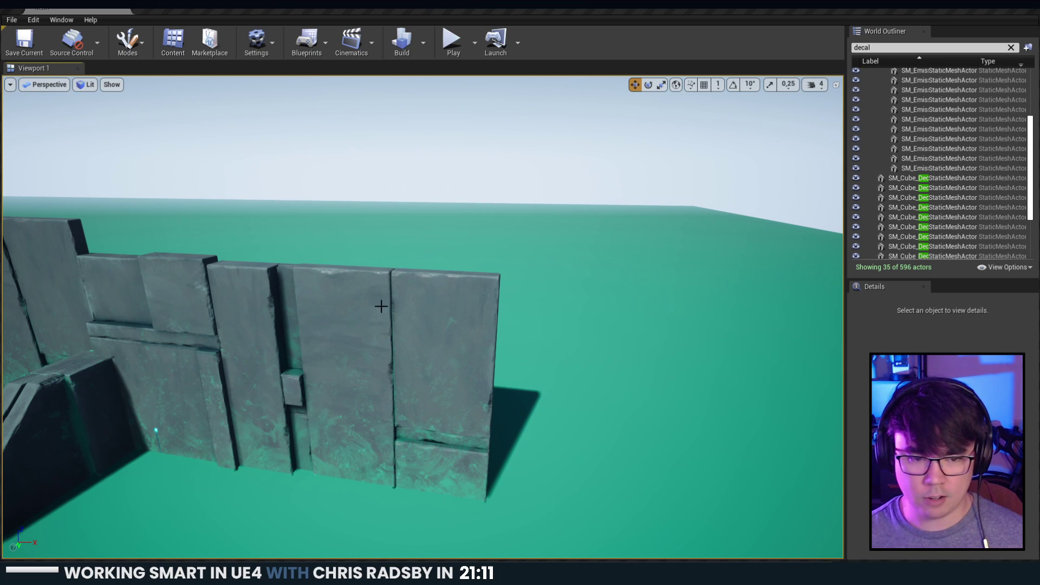
pyautogui.moveTo(382, 306); pyautogui.dragTo(271, 304, button='right')
pyautogui.moveTo(384, 327); pyautogui.dragTo(376, 325, button='right')
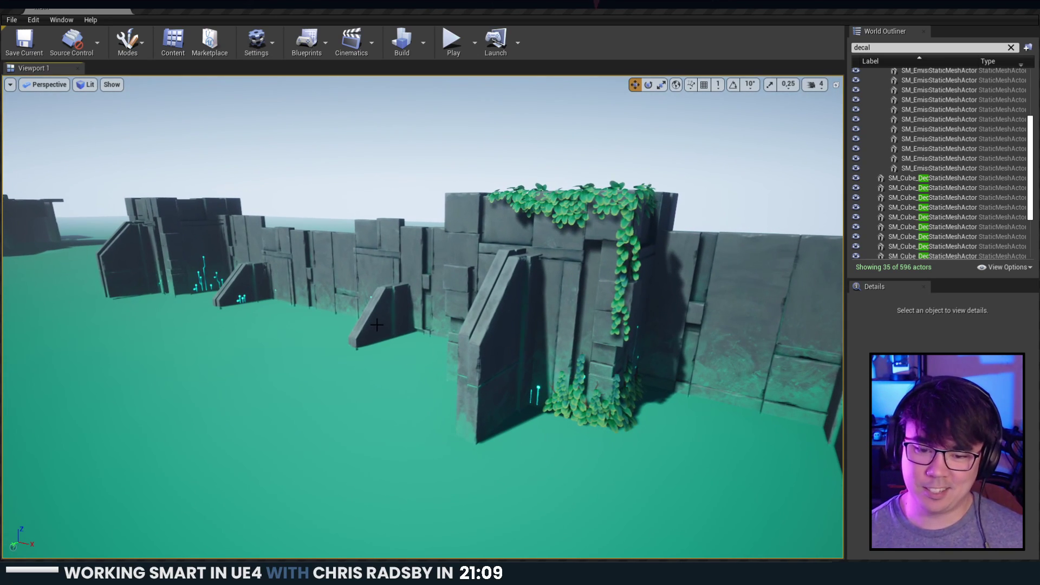
# Copy ivy clumps from the tower's base to the large buttress's inner side and delete the surplus tall clump.
pyautogui.click(578, 403)
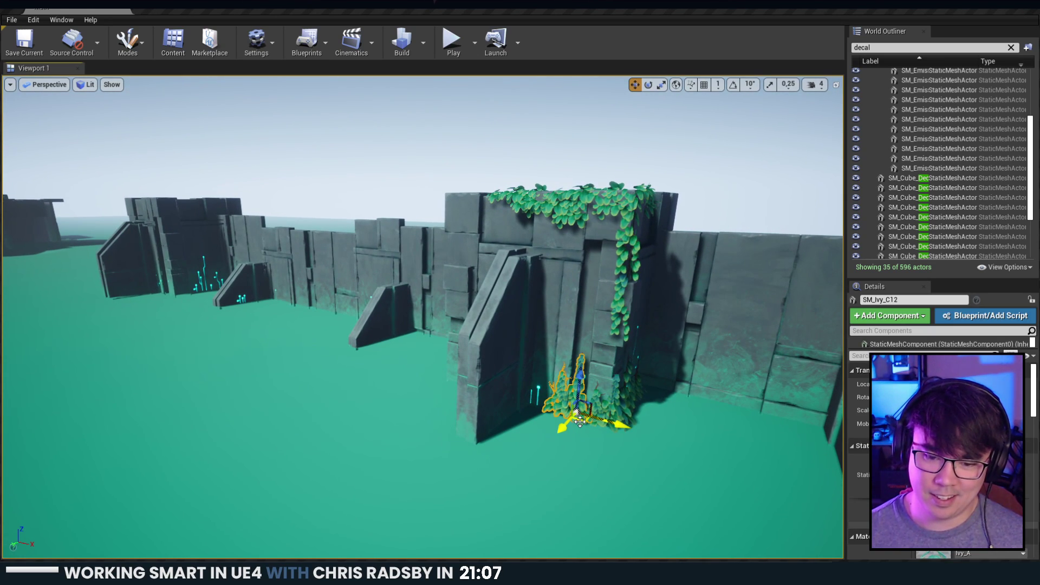
pyautogui.keyDown('alt'); pyautogui.moveTo(580, 422); pyautogui.dragTo(495, 428); pyautogui.keyUp('alt')
pyautogui.press('f')
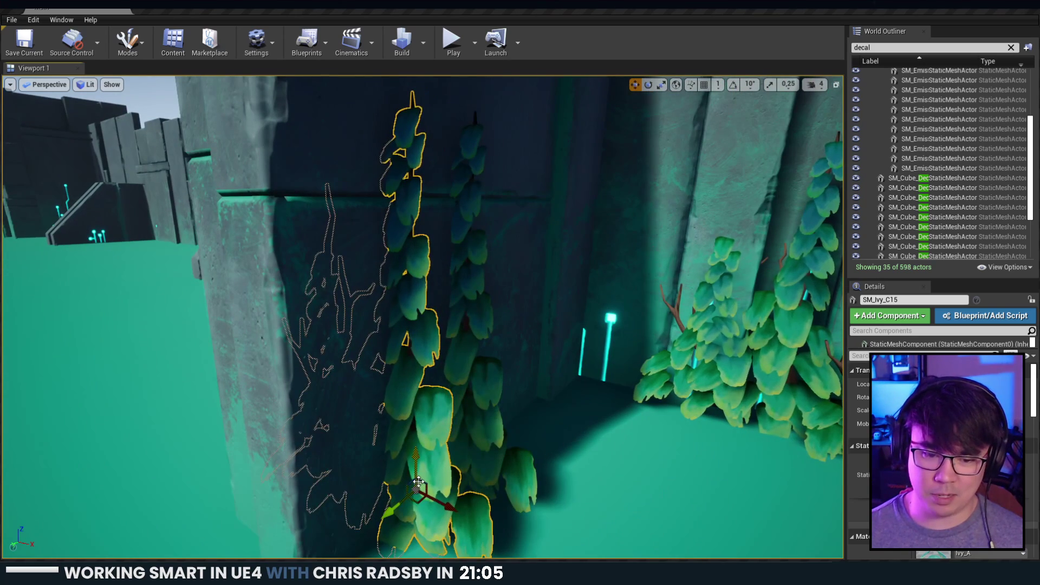
pyautogui.press('Delete')
# Rotate and position the remaining copied ivy clump flush against the foot of the buttress's inner side.
pyautogui.click(493, 467)
pyautogui.press('e')
pyautogui.moveTo(496, 484); pyautogui.dragTo(530, 470)
pyautogui.press('w')
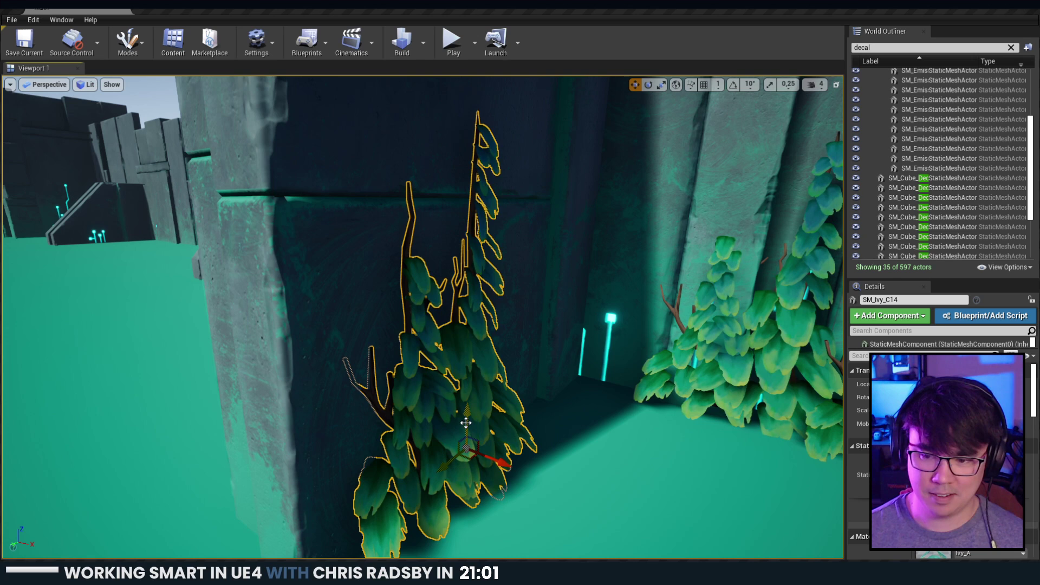
pyautogui.moveTo(465, 423); pyautogui.dragTo(464, 424, button='right')
pyautogui.press('s')
pyautogui.moveTo(428, 384); pyautogui.dragTo(382, 352, button='right')
pyautogui.press('d')
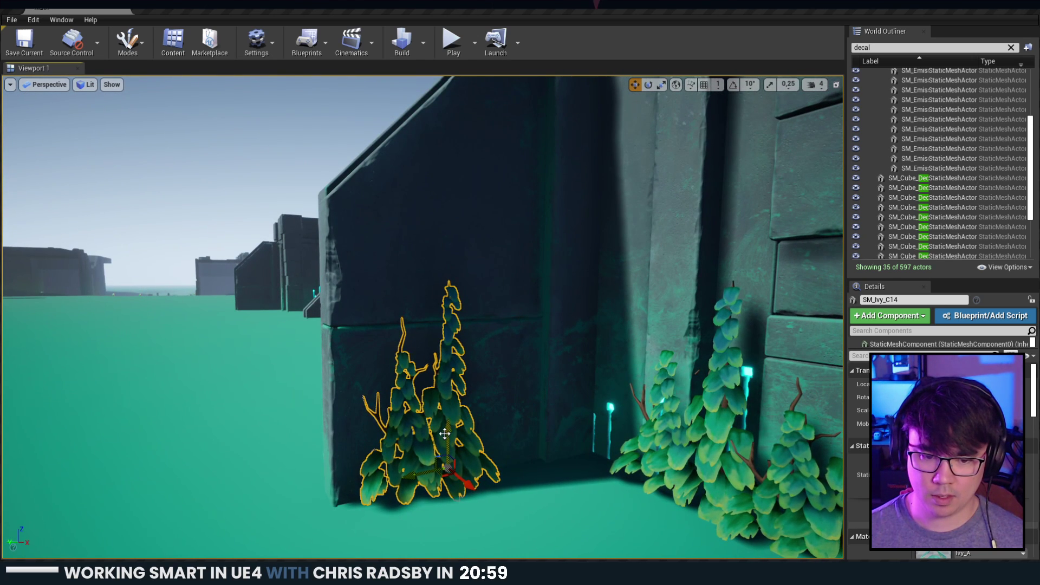
pyautogui.press('Escape')
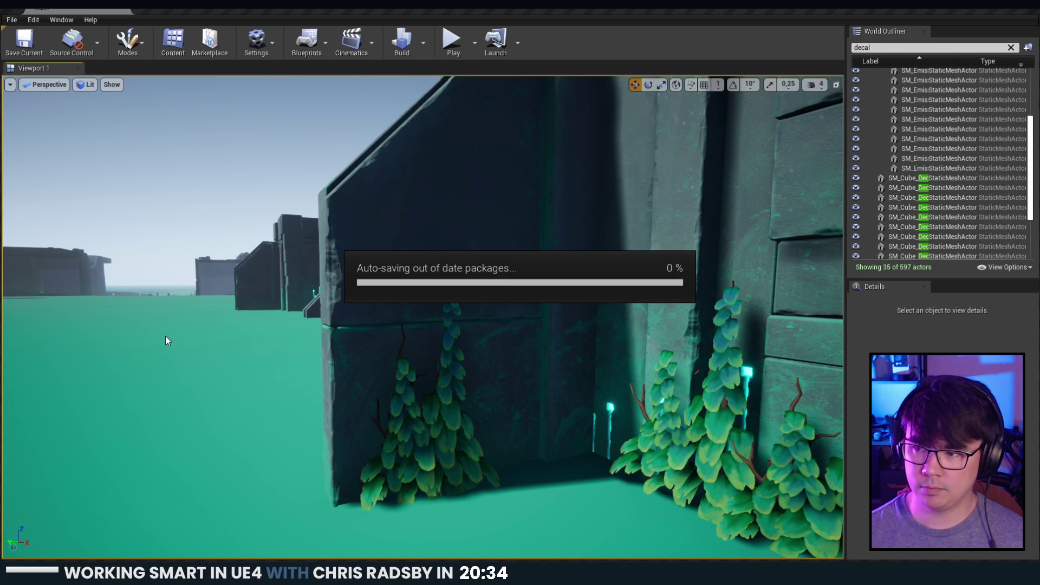
# Copy a low ivy clump from the tower's base to the foot of the wall near the small buttress.
pyautogui.press('s')
pyautogui.moveTo(219, 388); pyautogui.dragTo(252, 374, button='right')
pyautogui.press('s')
pyautogui.press('w')
pyautogui.press('d')
pyautogui.press('a')
pyautogui.press('s')
pyautogui.moveTo(450, 368); pyautogui.dragTo(467, 417, button='right')
pyautogui.press('e')
pyautogui.click(498, 343)
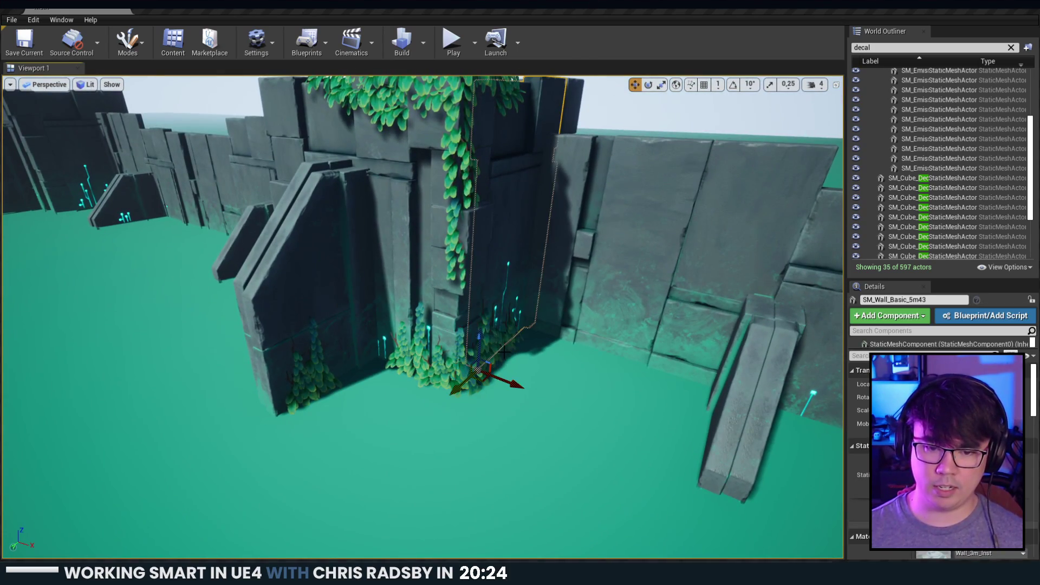
pyautogui.moveTo(487, 379); pyautogui.dragTo(242, 272)
pyautogui.press('e')
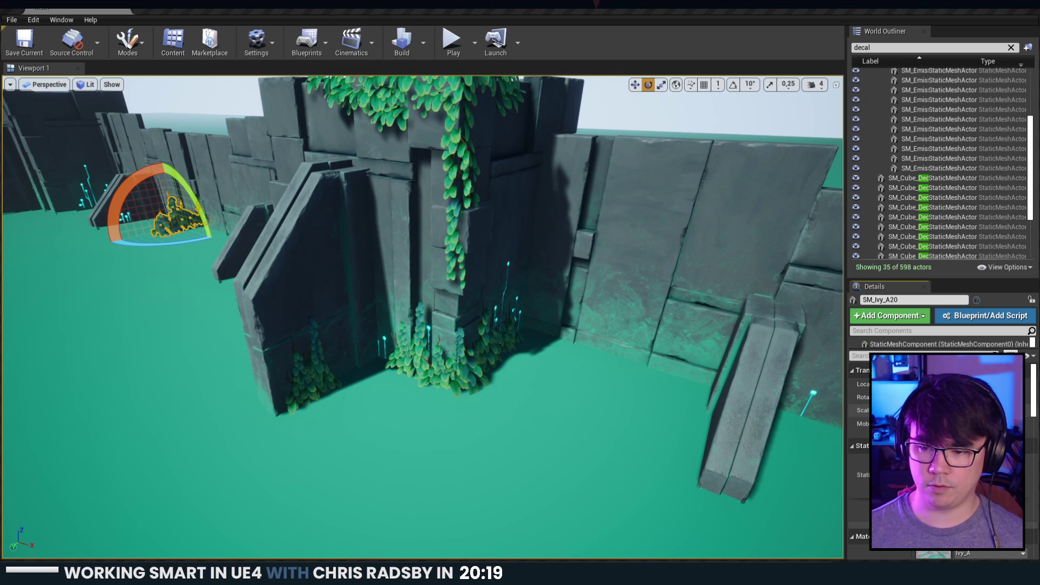
# Turn on 10° rotation snapping, rotate the copied ivy clump 80°, and set it against the wall's foot.
pyautogui.moveTo(418, 345); pyautogui.dragTo(380, 345, button='right')
pyautogui.press('f')
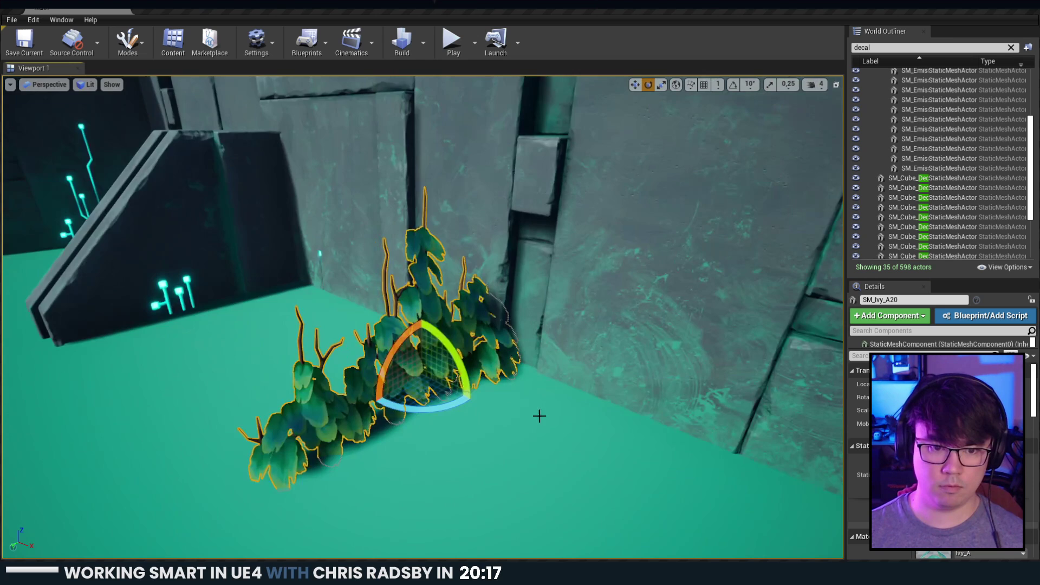
pyautogui.keyDown('alt'); pyautogui.moveTo(538, 415); pyautogui.dragTo(558, 455); pyautogui.keyUp('alt')
pyautogui.moveTo(408, 404); pyautogui.dragTo(465, 351)
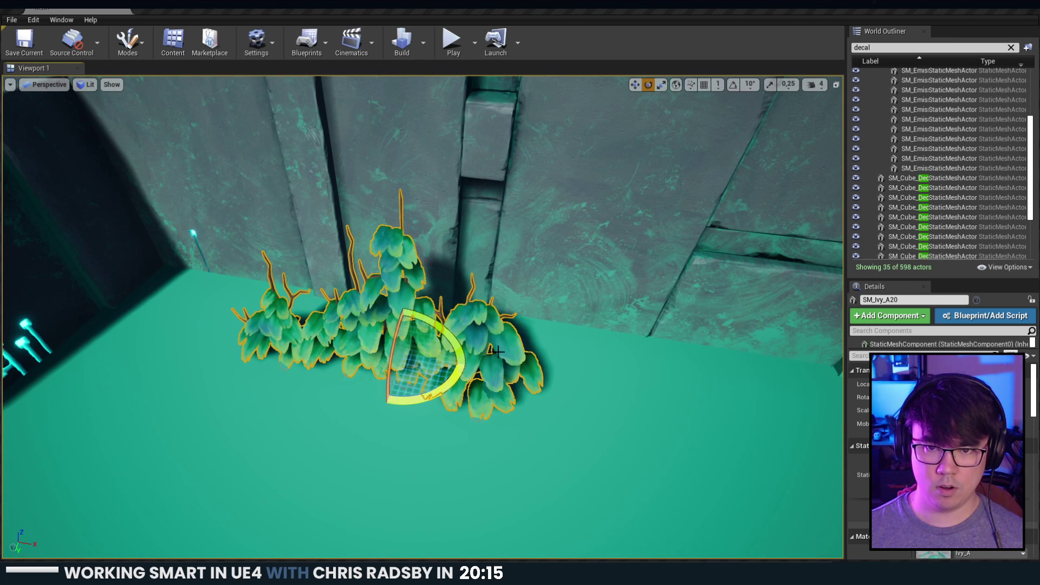
pyautogui.hotkey('ctrl', 'z')
pyautogui.click(734, 85)
pyautogui.moveTo(447, 388); pyautogui.dragTo(398, 403)
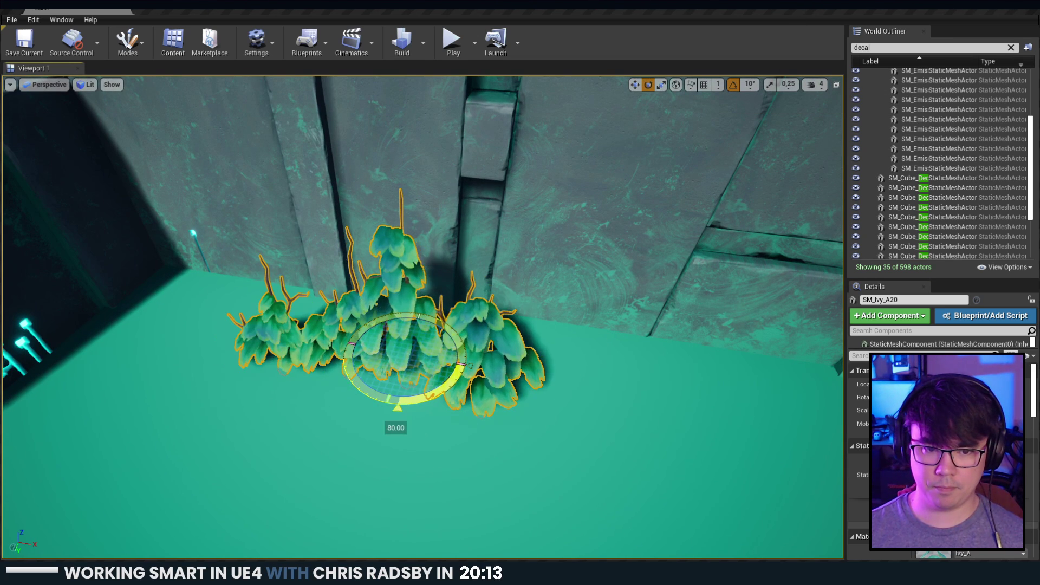
pyautogui.moveTo(416, 368); pyautogui.dragTo(507, 318)
# Copy the low ivy clump along the wall's foot to the far side of the small buttress.
pyautogui.moveTo(507, 319)
pyautogui.mouseDown(button='right')
pyautogui.moveTo(517, 320)
pyautogui.moveTo(488, 323)
pyautogui.moveTo(507, 318)
pyautogui.mouseUp(button='right')
pyautogui.press('s')
pyautogui.keyDown('alt'); pyautogui.moveTo(507, 292); pyautogui.dragTo(252, 295); pyautogui.keyUp('alt')
pyautogui.press('s')
pyautogui.moveTo(252, 295); pyautogui.dragTo(155, 249, button='right')
pyautogui.press('w')
pyautogui.moveTo(461, 304); pyautogui.dragTo(517, 332, button='right')
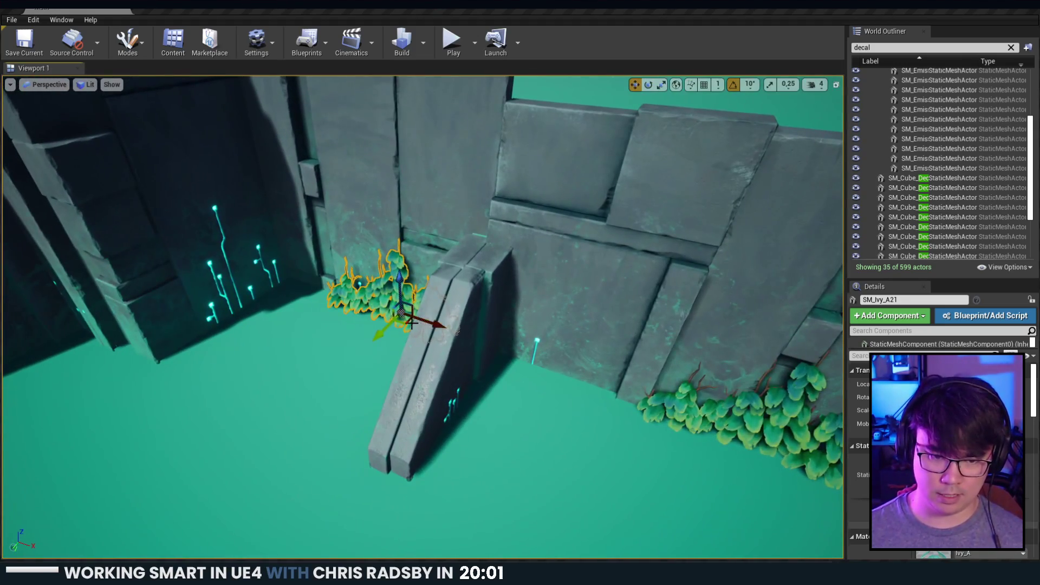
# Copy the ivy clump onto the small buttress's side and rotate it to run along the buttress's foot.
pyautogui.keyDown('alt'); pyautogui.moveTo(403, 321); pyautogui.dragTo(558, 390); pyautogui.keyUp('alt')
pyautogui.press('e')
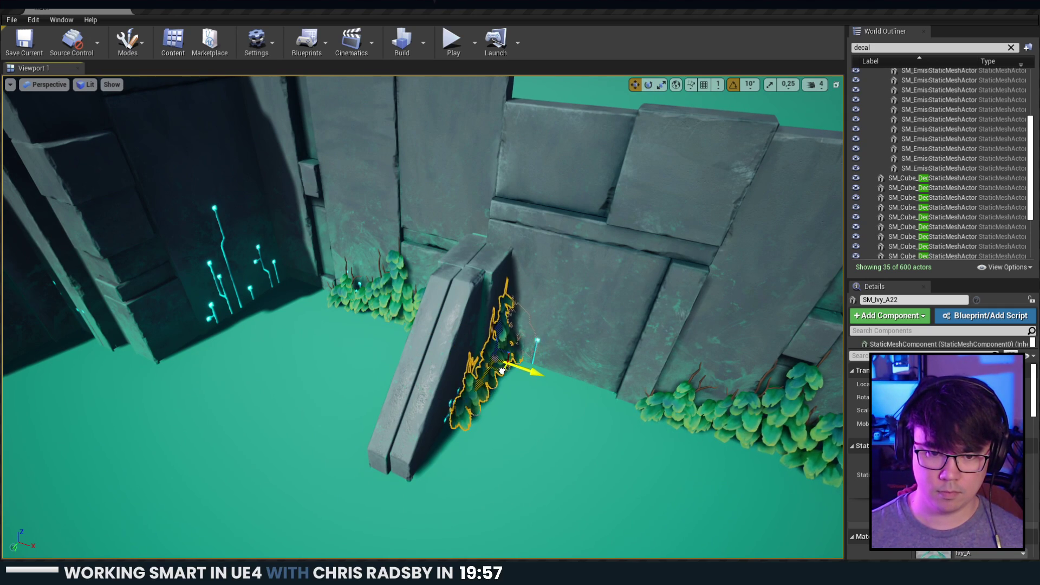
pyautogui.press('d')
pyautogui.moveTo(502, 371); pyautogui.dragTo(422, 342, button='right')
pyautogui.press('Escape')
pyautogui.press('s')
pyautogui.moveTo(596, 445); pyautogui.dragTo(599, 353, button='right')
pyautogui.press('d')
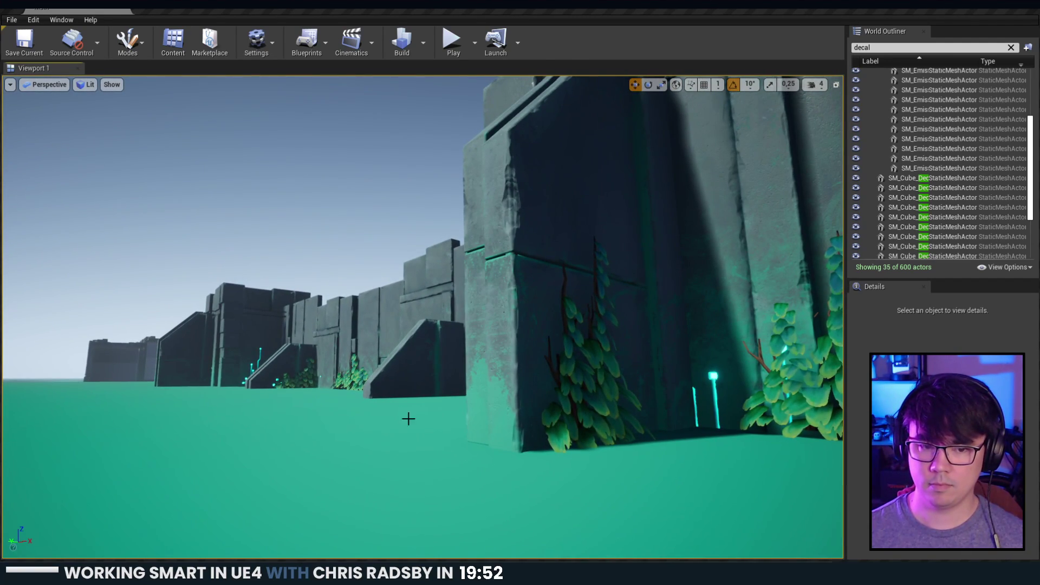
# Copy the small buttress's ivy clump to the inner side of the next tower's large buttress and nudge it against the surface.
pyautogui.moveTo(408, 419); pyautogui.dragTo(373, 459, button='right')
pyautogui.press('w')
pyautogui.press('a')
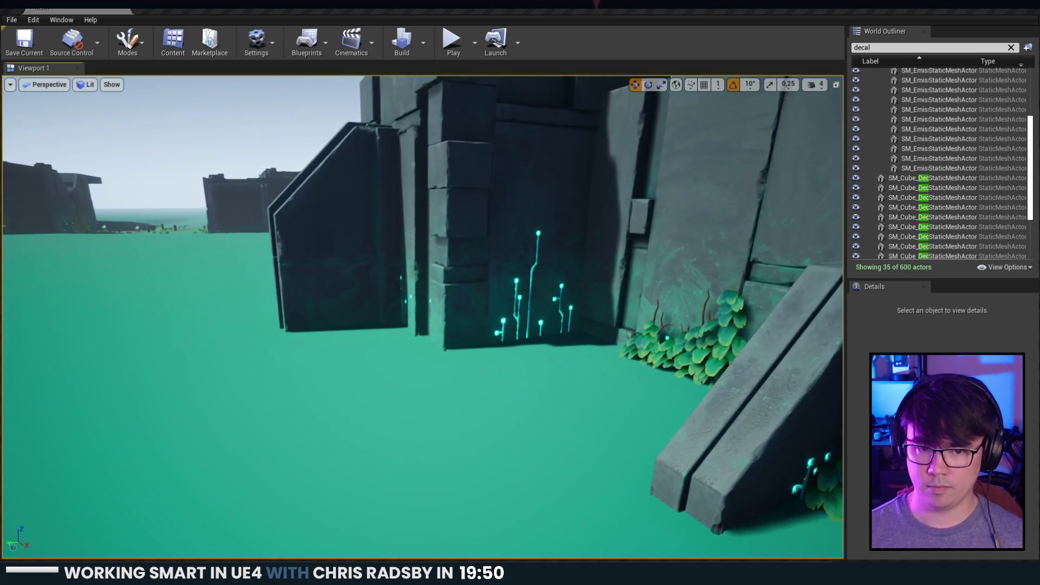
pyautogui.moveTo(572, 428); pyautogui.dragTo(575, 428, button='right')
pyautogui.click(639, 397)
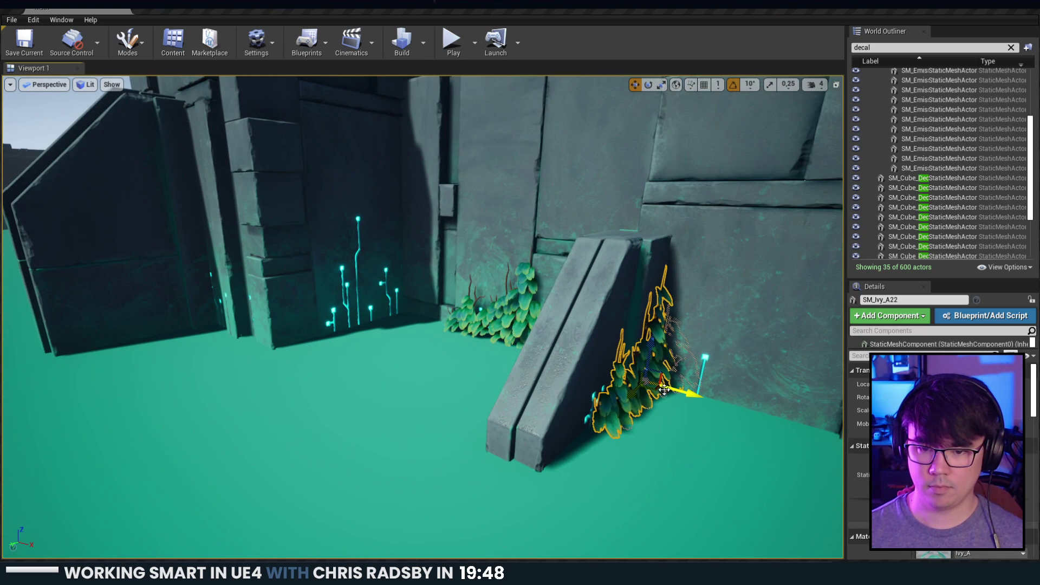
pyautogui.keyDown('alt'); pyautogui.moveTo(665, 390); pyautogui.dragTo(186, 325); pyautogui.keyUp('alt')
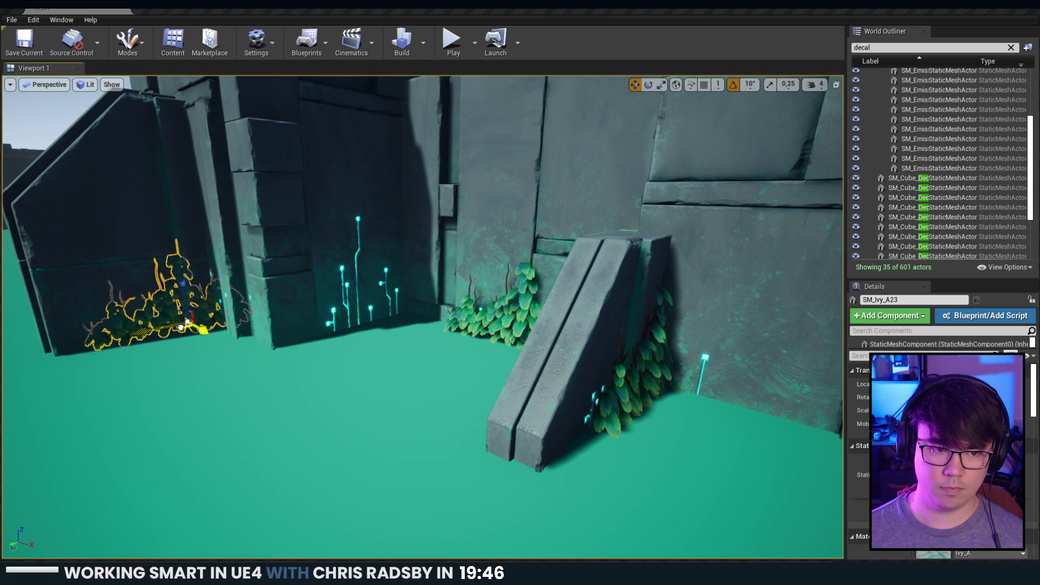
pyautogui.press('f')
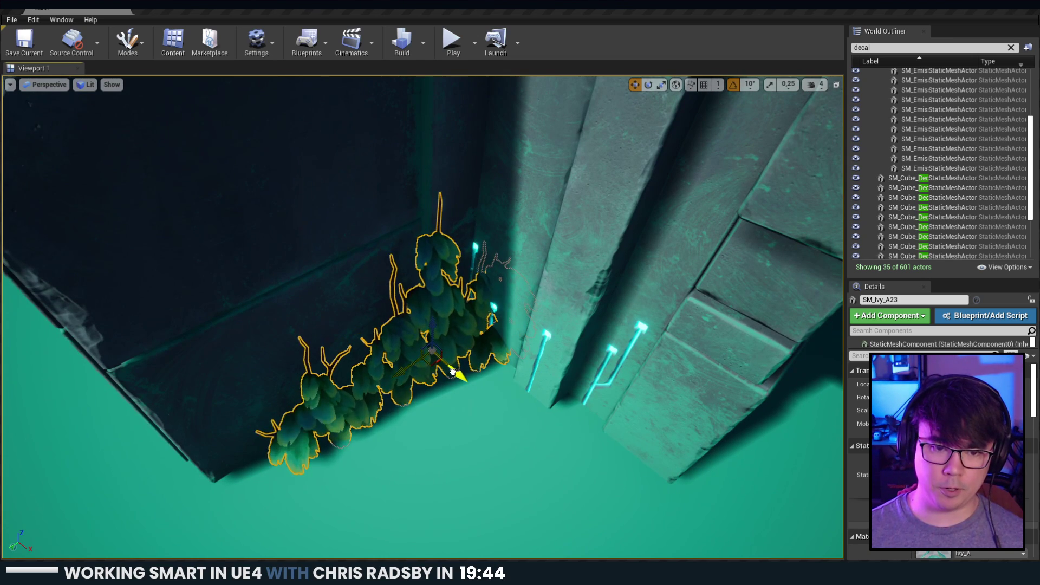
pyautogui.moveTo(453, 372)
pyautogui.mouseDown()
pyautogui.moveTo(430, 352)
pyautogui.moveTo(445, 363)
pyautogui.mouseUp()
pyautogui.press('Escape')
# Copy the wall-foot ivy clump to the adjacent wall panels and angle it slightly against the wall.
pyautogui.moveTo(476, 352)
pyautogui.mouseDown(button='right')
pyautogui.moveTo(503, 321)
pyautogui.moveTo(502, 287)
pyautogui.moveTo(523, 290)
pyautogui.moveTo(469, 361)
pyautogui.mouseUp(button='right')
pyautogui.press('s')
pyautogui.click(469, 361)
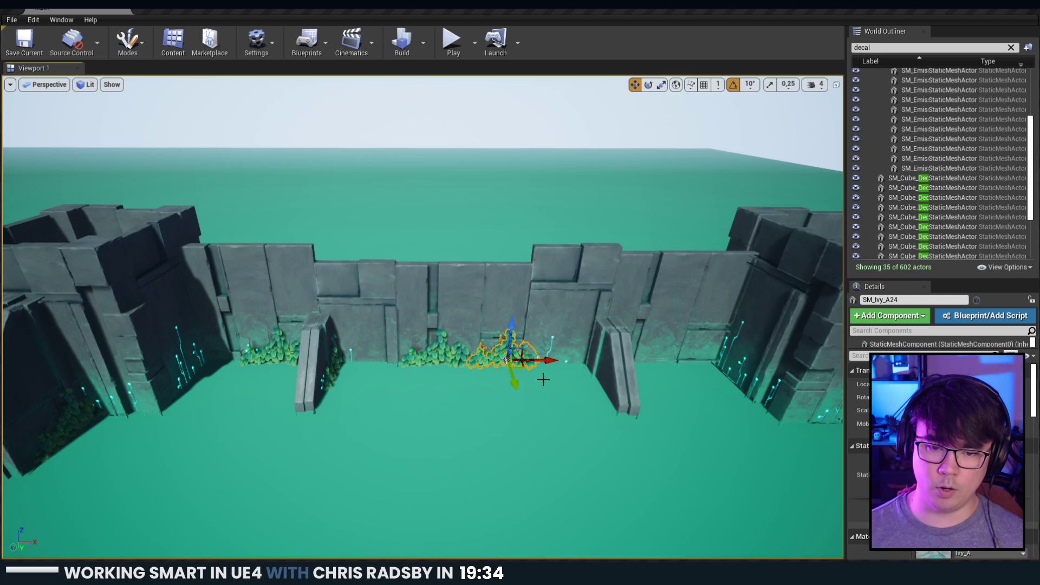
pyautogui.press('f')
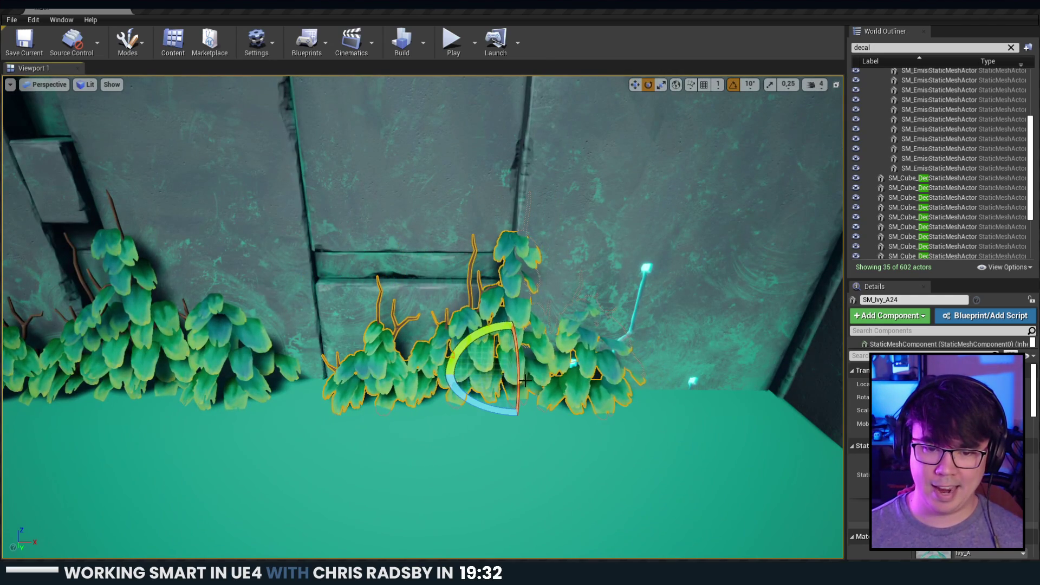
pyautogui.click(519, 498)
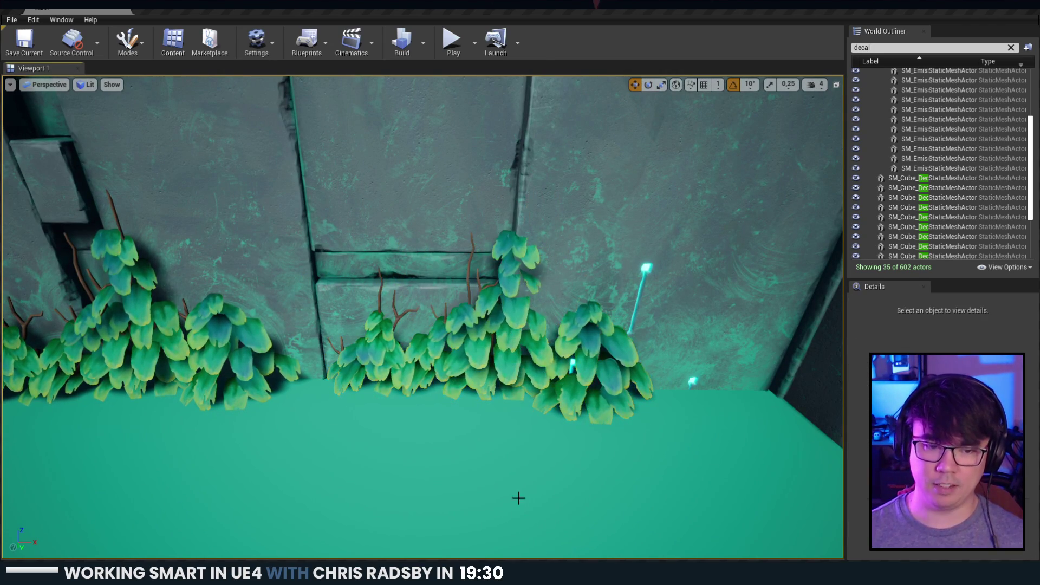
# Move the first wall-foot ivy clump along the wall, away from its neighbouring copy.
pyautogui.moveTo(393, 428); pyautogui.dragTo(564, 363, button='right')
pyautogui.moveTo(584, 290); pyautogui.dragTo(357, 288, button='right')
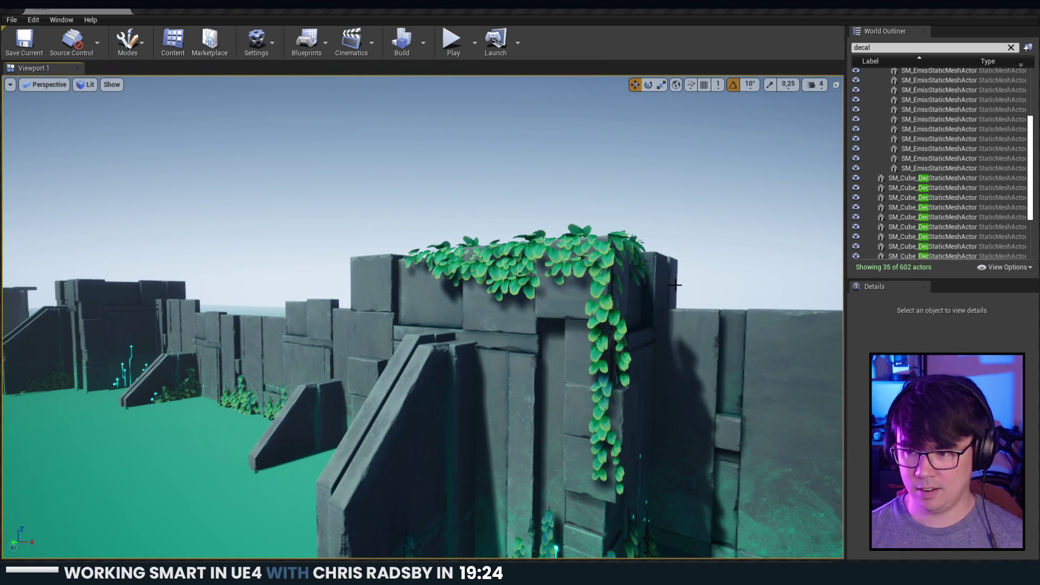
pyautogui.moveTo(675, 285)
pyautogui.mouseDown(button='right')
pyautogui.moveTo(582, 290)
pyautogui.moveTo(672, 309)
pyautogui.moveTo(675, 285)
pyautogui.mouseUp(button='right')
pyautogui.click(279, 369)
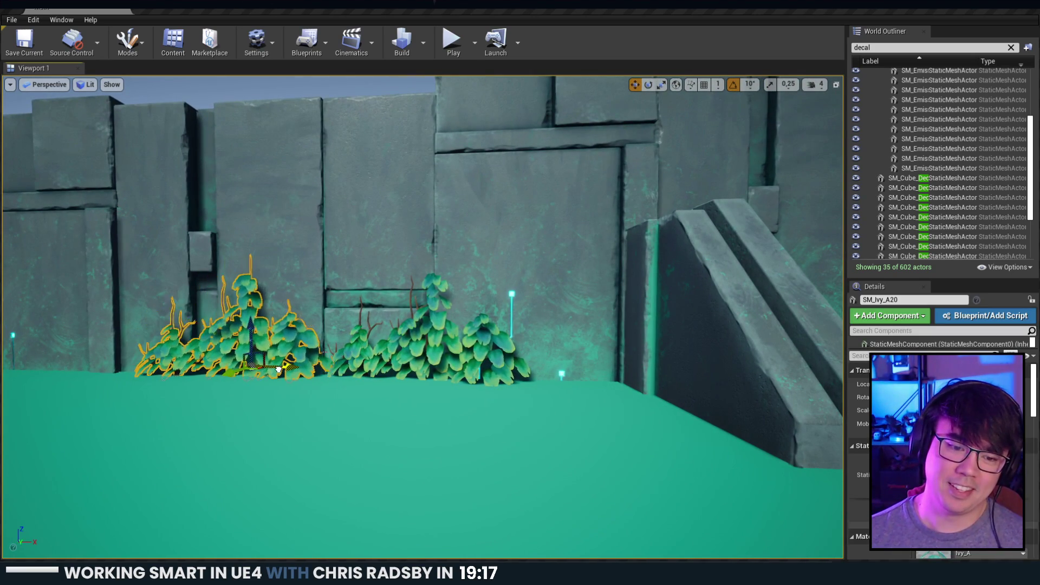
pyautogui.moveTo(278, 368); pyautogui.dragTo(195, 362)
pyautogui.press('Escape')
# Copy the wall-foot ivy clump, tilt the copy over, and place it on the ground beside the small buttress.
pyautogui.moveTo(420, 379); pyautogui.dragTo(421, 379, button='right')
pyautogui.press('w')
pyautogui.moveTo(492, 388); pyautogui.dragTo(492, 388, button='right')
pyautogui.click(555, 365)
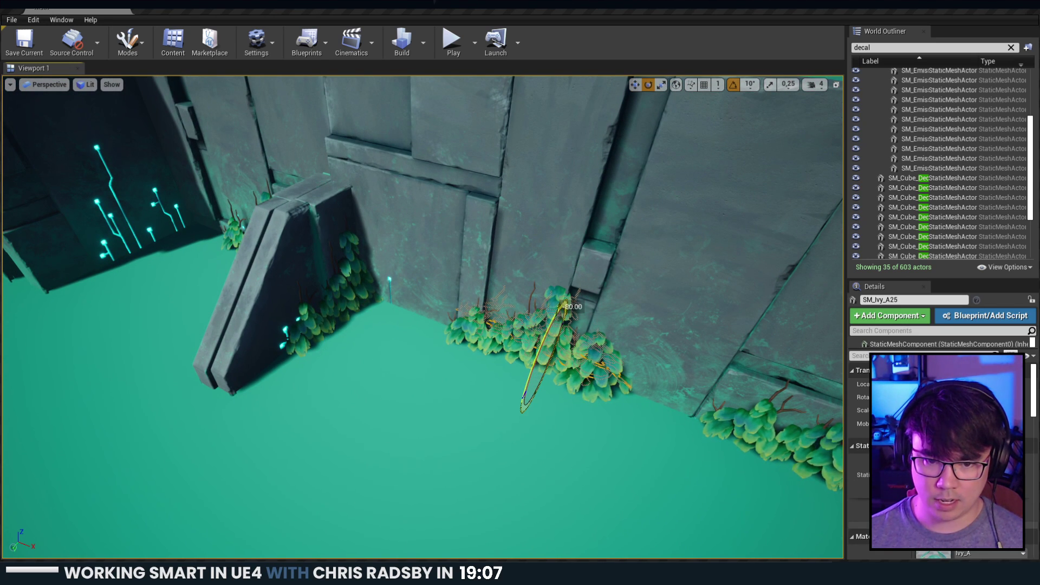
pyautogui.moveTo(564, 401); pyautogui.dragTo(327, 357)
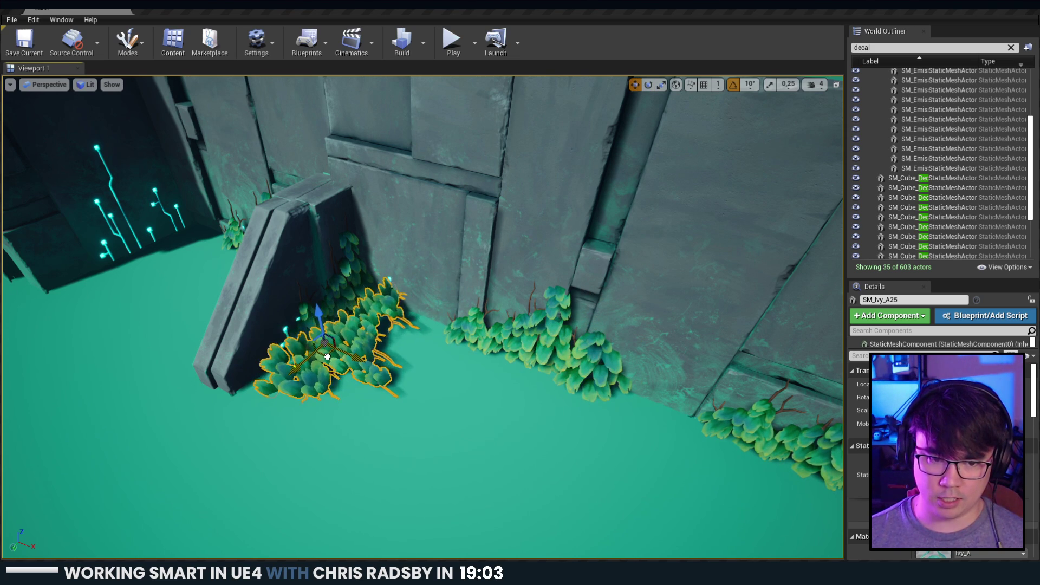
# Turn off rotation snapping and fine-tune the tilt and position of the ground ivy clump beside the small buttress.
pyautogui.press('f')
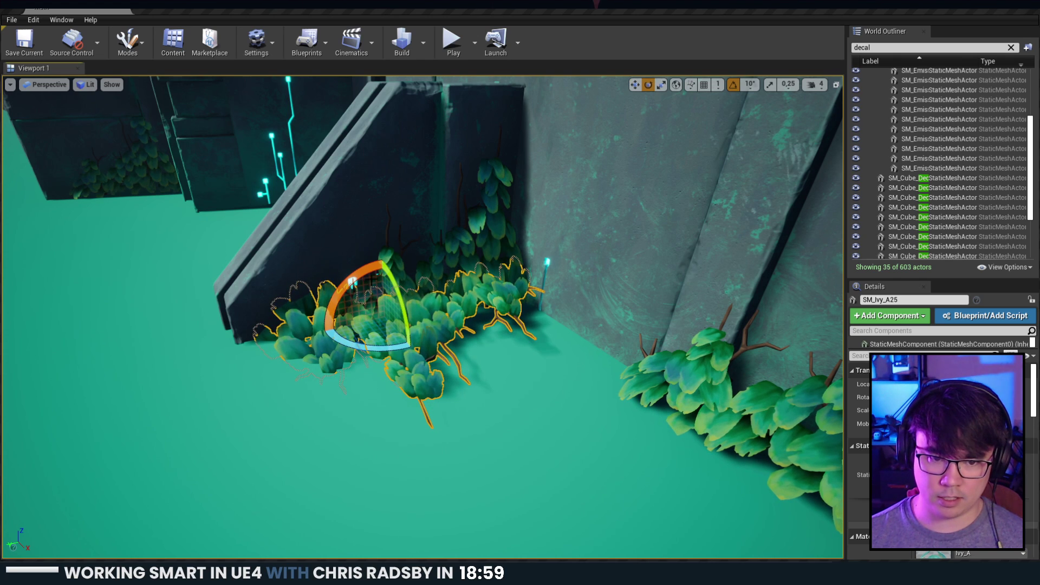
pyautogui.click(734, 89)
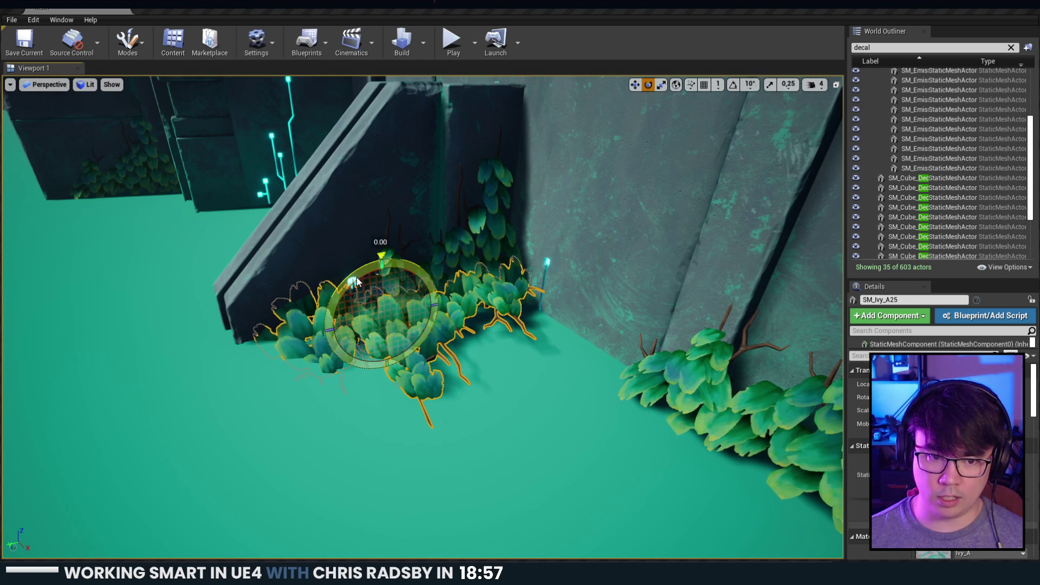
pyautogui.moveTo(355, 281); pyautogui.dragTo(352, 282)
pyautogui.moveTo(391, 342)
pyautogui.mouseDown()
pyautogui.moveTo(406, 292)
pyautogui.moveTo(387, 329)
pyautogui.mouseUp()
pyautogui.press('Escape')
pyautogui.press('s')
pyautogui.moveTo(463, 424); pyautogui.dragTo(462, 360, button='right')
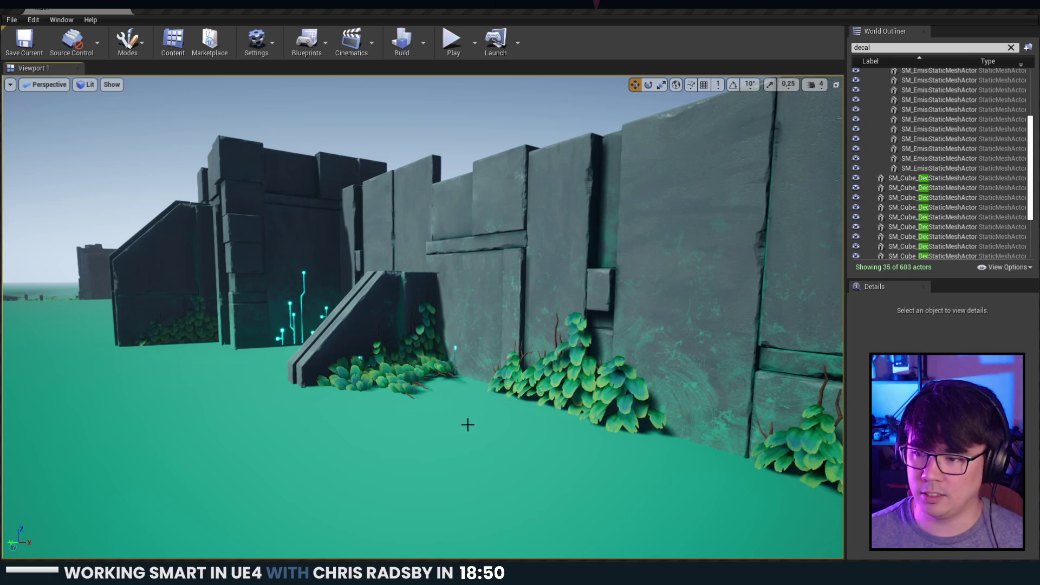
# Delete the ivy clump lying on the ground beside the small buttress.
pyautogui.moveTo(411, 478); pyautogui.dragTo(412, 492, button='right')
pyautogui.click(394, 364)
pyautogui.press('Delete')
# Copy a hanging vine from the ivy-covered tower to the wall panel with the middle wall-foot ivy clump.
pyautogui.press('s')
pyautogui.moveTo(394, 364); pyautogui.dragTo(472, 366, button='right')
pyautogui.press('w')
pyautogui.press('d')
pyautogui.click(575, 309)
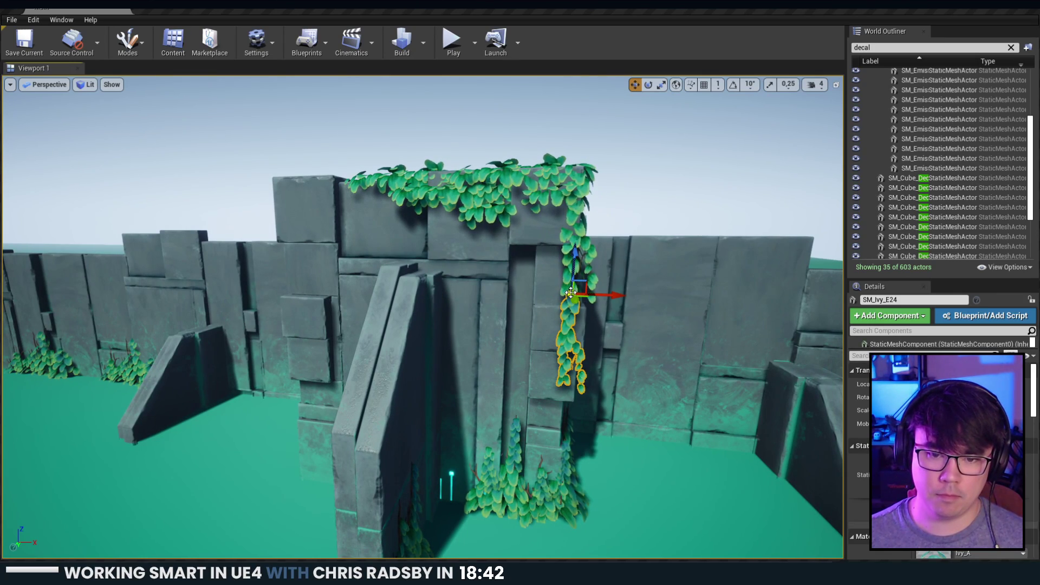
pyautogui.moveTo(578, 301); pyautogui.dragTo(39, 328)
pyautogui.press('f')
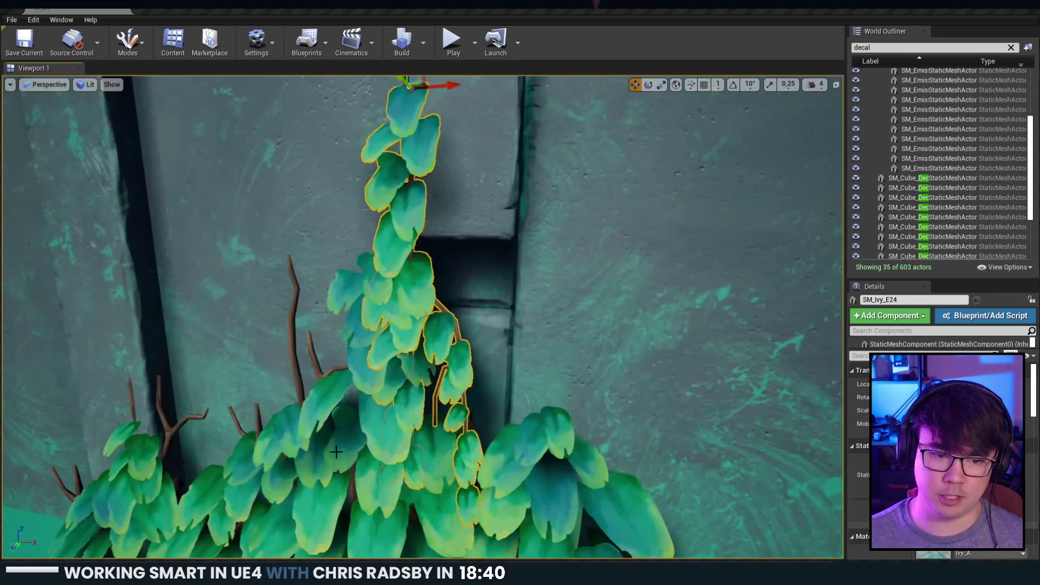
# Raise the copied vine so it climbs the wall from the middle wall-foot clump and fit it against the panel.
pyautogui.press('e')
pyautogui.press('s')
pyautogui.moveTo(380, 374); pyautogui.dragTo(374, 358, button='right')
pyautogui.press('w')
pyautogui.moveTo(354, 357); pyautogui.dragTo(355, 265)
pyautogui.press('e')
pyautogui.press('w')
pyautogui.moveTo(389, 304); pyautogui.dragTo(374, 308)
pyautogui.moveTo(374, 309); pyautogui.dragTo(370, 307, button='right')
pyautogui.scroll(-5, 374, 309)
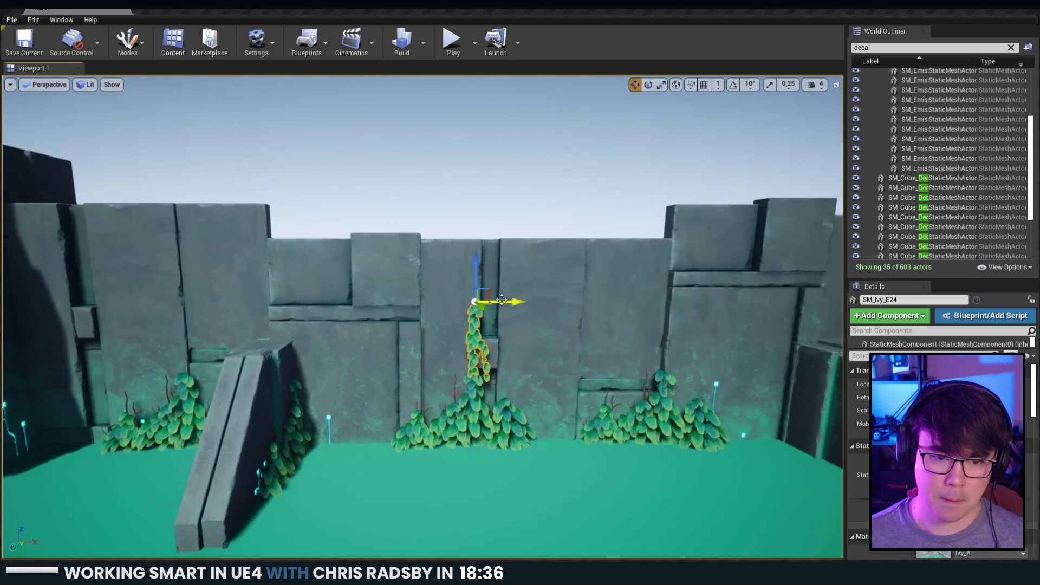
# Copy the climbing vine twice to the panel behind the small buttress, stacking the copies above its wall-foot ivy and against the wall.
pyautogui.keyDown('alt'); pyautogui.moveTo(520, 303); pyautogui.dragTo(192, 218); pyautogui.keyUp('alt')
pyautogui.press('f')
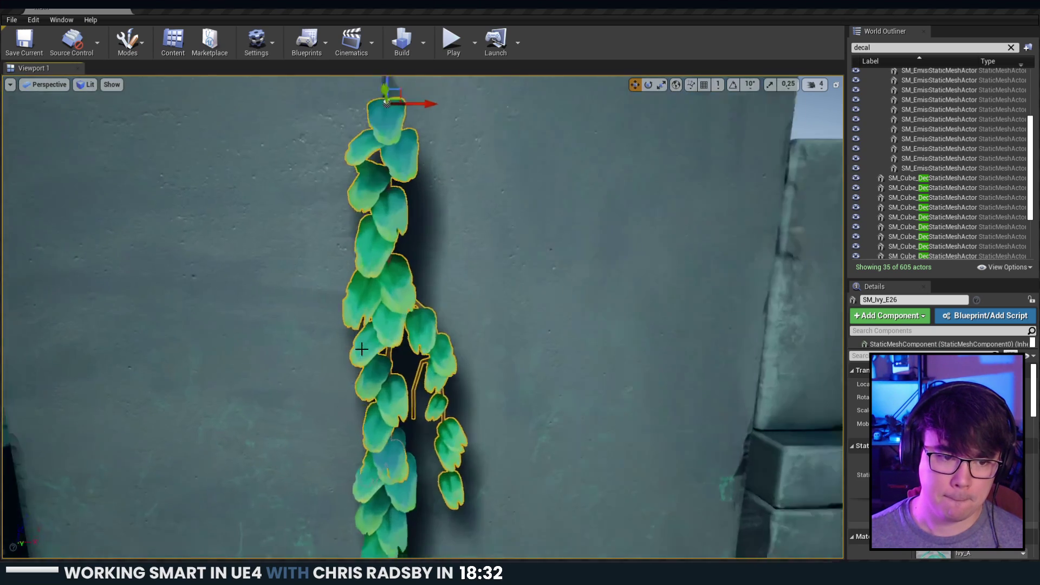
pyautogui.keyDown('alt'); pyautogui.moveTo(362, 350); pyautogui.dragTo(260, 379); pyautogui.keyUp('alt')
pyautogui.keyDown('alt'); pyautogui.moveTo(460, 104); pyautogui.dragTo(449, 106); pyautogui.keyUp('alt')
pyautogui.press('e')
pyautogui.scroll(-6, 482, 137)
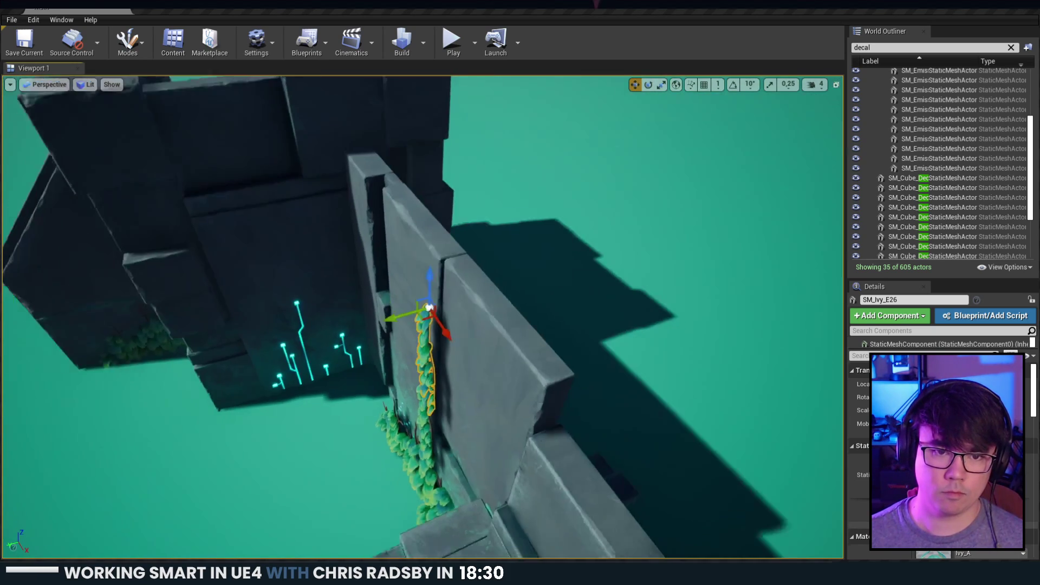
pyautogui.moveTo(406, 325)
pyautogui.keyDown('alt'); pyautogui.mouseDown()
pyautogui.moveTo(409, 344)
pyautogui.moveTo(393, 346)
pyautogui.moveTo(392, 335)
pyautogui.mouseUp(); pyautogui.keyUp('alt')
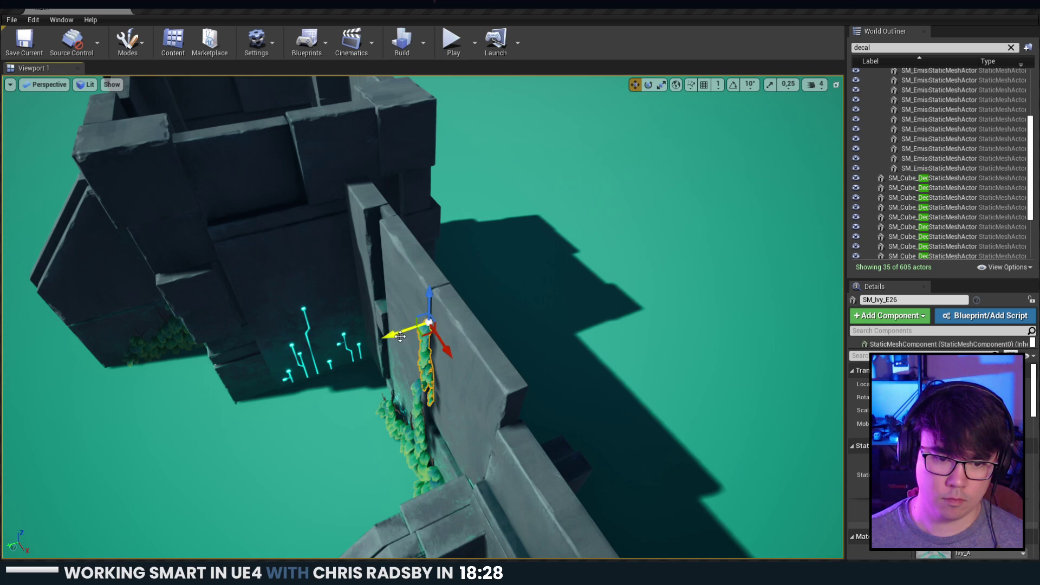
pyautogui.click(415, 408)
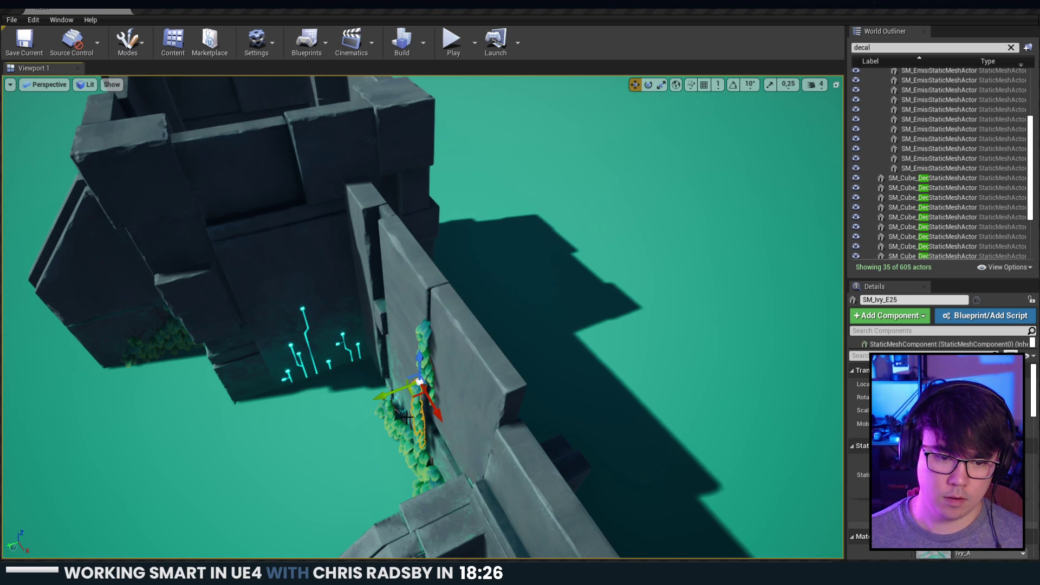
# Select the seven draped and hanging ivy pieces on the ivy-covered tower and copy the whole set to the next tower.
pyautogui.click(629, 373)
pyautogui.moveTo(628, 372); pyautogui.dragTo(699, 319, button='right')
pyautogui.press('s')
pyautogui.press('d')
pyautogui.press('s')
pyautogui.press('w')
pyautogui.click(480, 358)
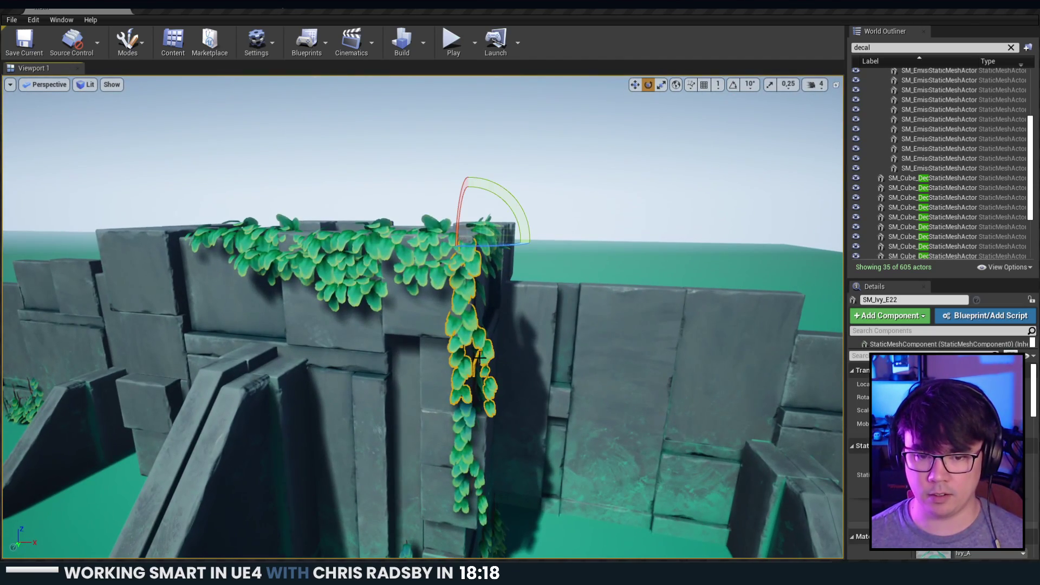
pyautogui.keyDown('ctrl'); pyautogui.click(459, 439); pyautogui.keyUp('ctrl')
pyautogui.press('d')
pyautogui.moveTo(460, 439); pyautogui.dragTo(409, 436, button='right')
pyautogui.keyDown('ctrl'); pyautogui.click(395, 321); pyautogui.keyUp('ctrl')
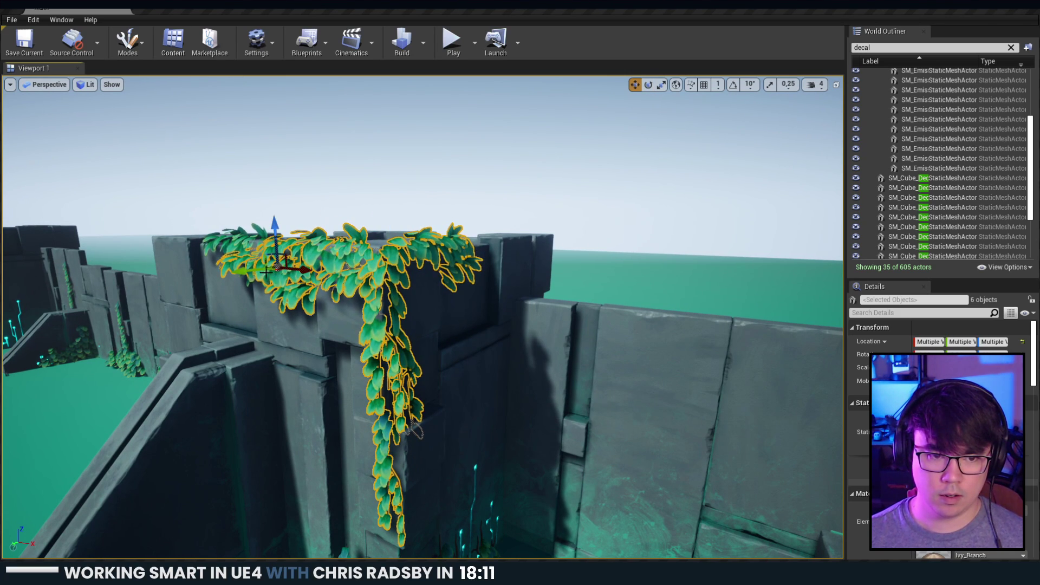
pyautogui.moveTo(259, 271); pyautogui.dragTo(220, 278)
pyautogui.hotkey('ctrl', 'z')
pyautogui.moveTo(314, 281); pyautogui.dragTo(390, 347, button='right')
pyautogui.press('a')
pyautogui.keyDown('ctrl'); pyautogui.click(407, 258); pyautogui.keyUp('ctrl')
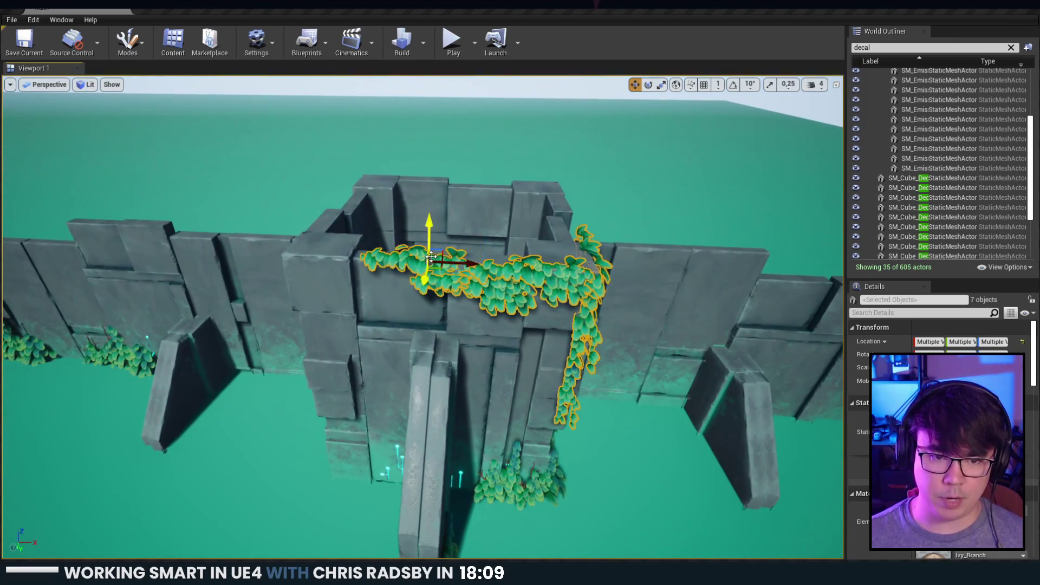
pyautogui.moveTo(611, 275); pyautogui.dragTo(592, 278)
pyautogui.press('e')
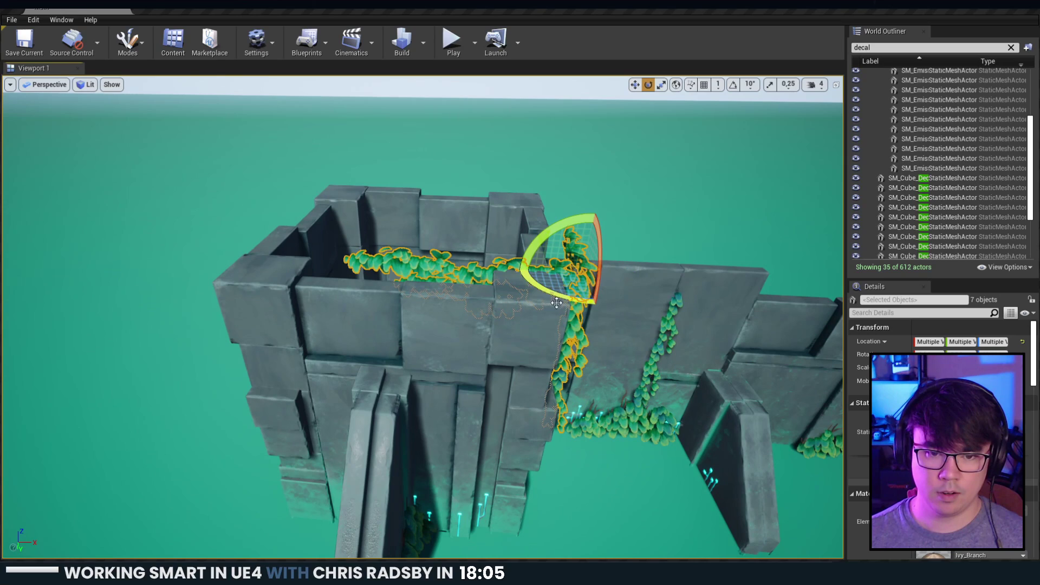
pyautogui.moveTo(521, 292); pyautogui.dragTo(563, 293, button='right')
pyautogui.moveTo(443, 287); pyautogui.dragTo(560, 296)
pyautogui.hotkey('ctrl', 'z')
# Turn on 10° rotation snapping, rotate the copied ivy set and fit it over the next tower's upper edge above the connecting wall.
pyautogui.click(731, 88)
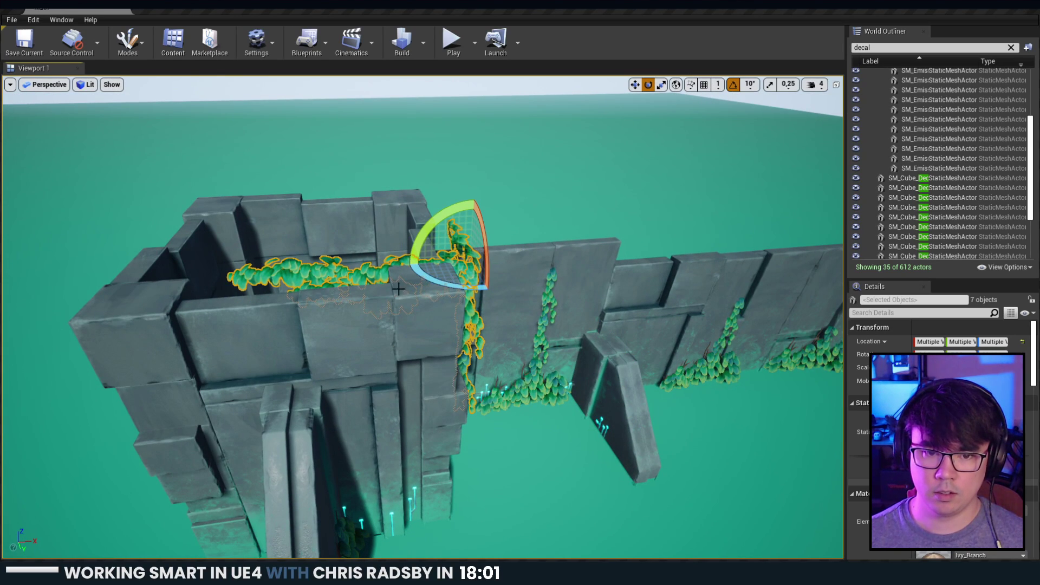
pyautogui.moveTo(448, 278); pyautogui.dragTo(422, 189)
pyautogui.moveTo(422, 189); pyautogui.dragTo(239, 244, button='right')
pyautogui.keyDown('alt'); pyautogui.moveTo(541, 325); pyautogui.dragTo(654, 371); pyautogui.keyUp('alt')
pyautogui.moveTo(564, 400); pyautogui.dragTo(520, 375)
pyautogui.press('Escape')
# Examine the planted temple courtyard, its ground cover and its ivy-covered walls in comparison with the new wall.
pyautogui.moveTo(533, 381)
pyautogui.mouseDown(button='right')
pyautogui.moveTo(591, 293)
pyautogui.moveTo(640, 290)
pyautogui.moveTo(532, 375)
pyautogui.mouseUp(button='right')
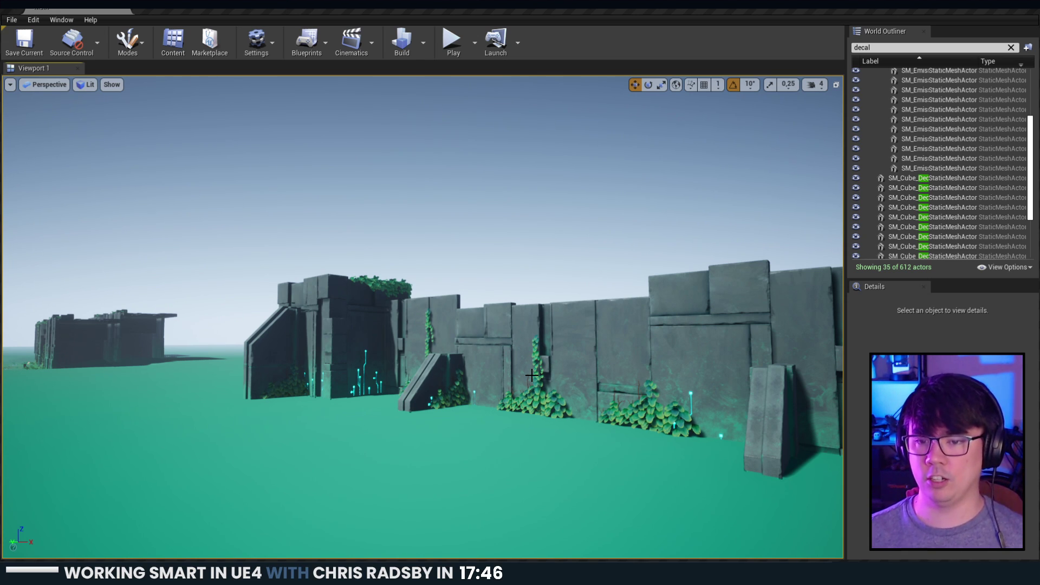
pyautogui.moveTo(522, 360)
pyautogui.mouseDown(button='right')
pyautogui.moveTo(481, 351)
pyautogui.moveTo(523, 361)
pyautogui.moveTo(525, 374)
pyautogui.moveTo(525, 360)
pyautogui.mouseUp(button='right')
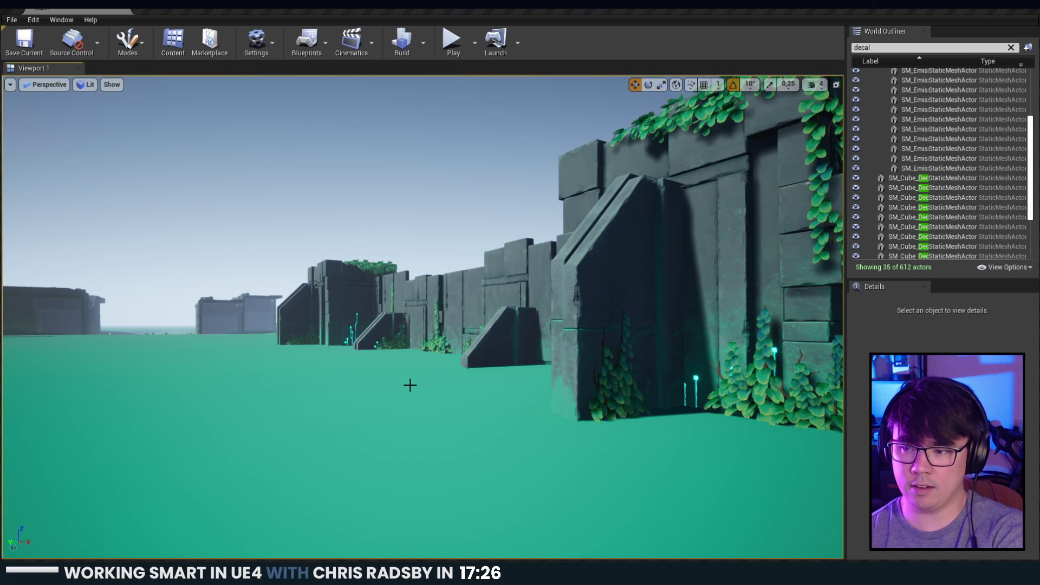
pyautogui.press('w')
pyautogui.moveTo(381, 373); pyautogui.dragTo(293, 381, button='right')
pyautogui.press('w')
pyautogui.press('w')
pyautogui.press('a')
pyautogui.press('e')
pyautogui.press('q')
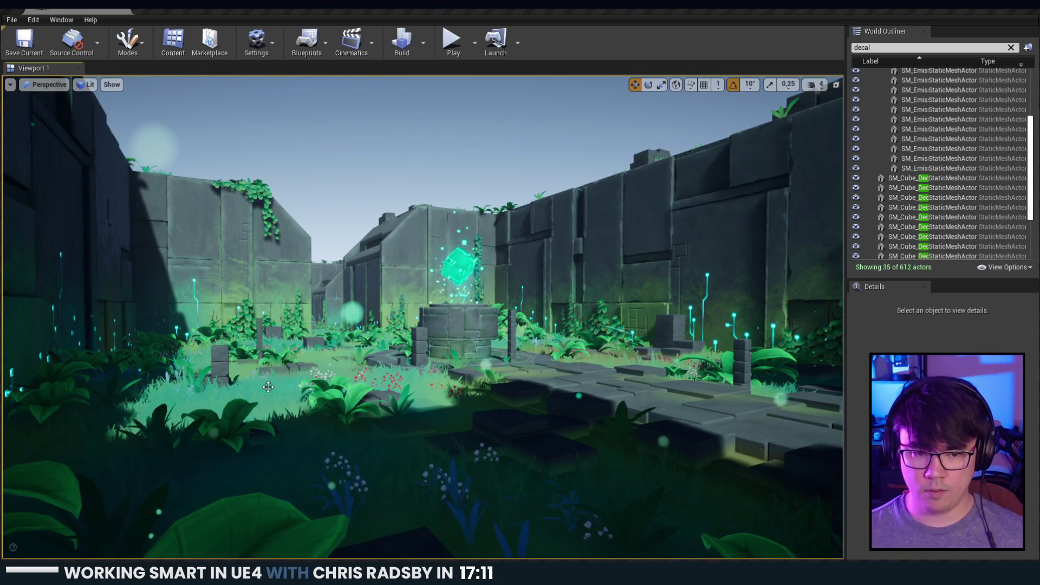
pyautogui.press('w')
pyautogui.moveTo(278, 419)
pyautogui.mouseDown(button='right')
pyautogui.moveTo(265, 428)
pyautogui.moveTo(268, 406)
pyautogui.mouseUp(button='right')
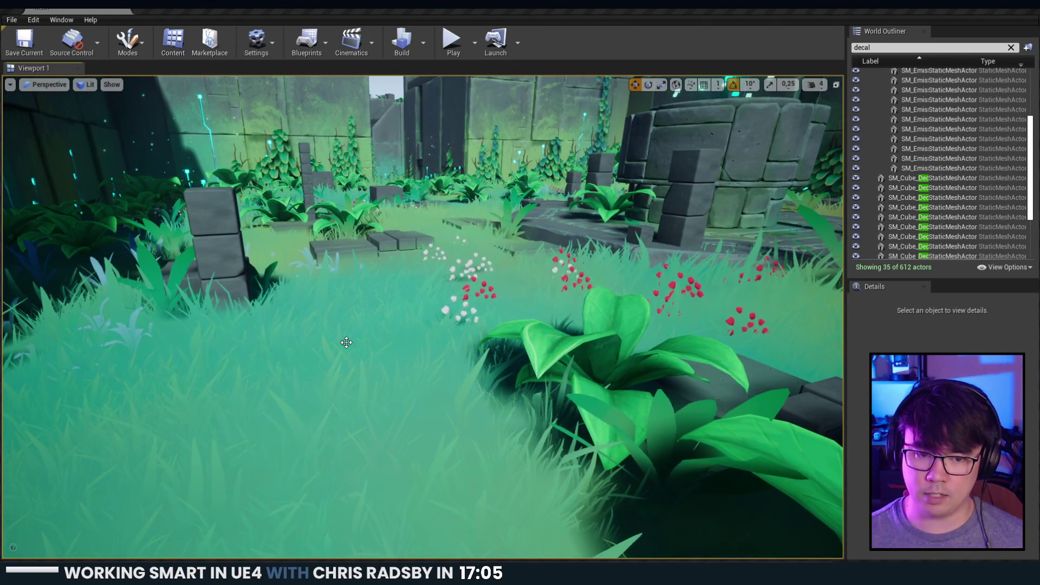
pyautogui.moveTo(344, 343); pyautogui.dragTo(345, 301, button='right')
pyautogui.press('s')
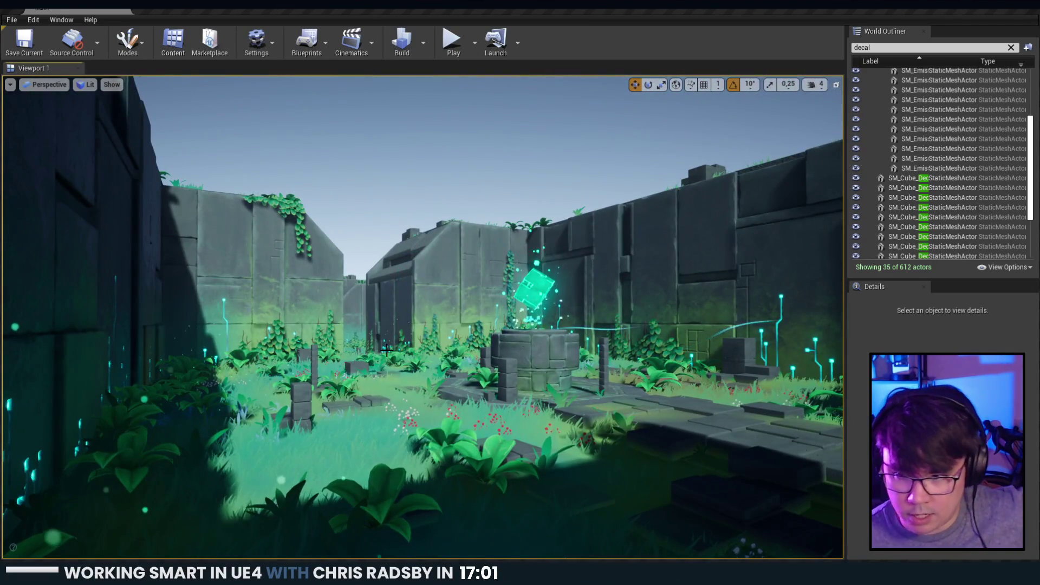
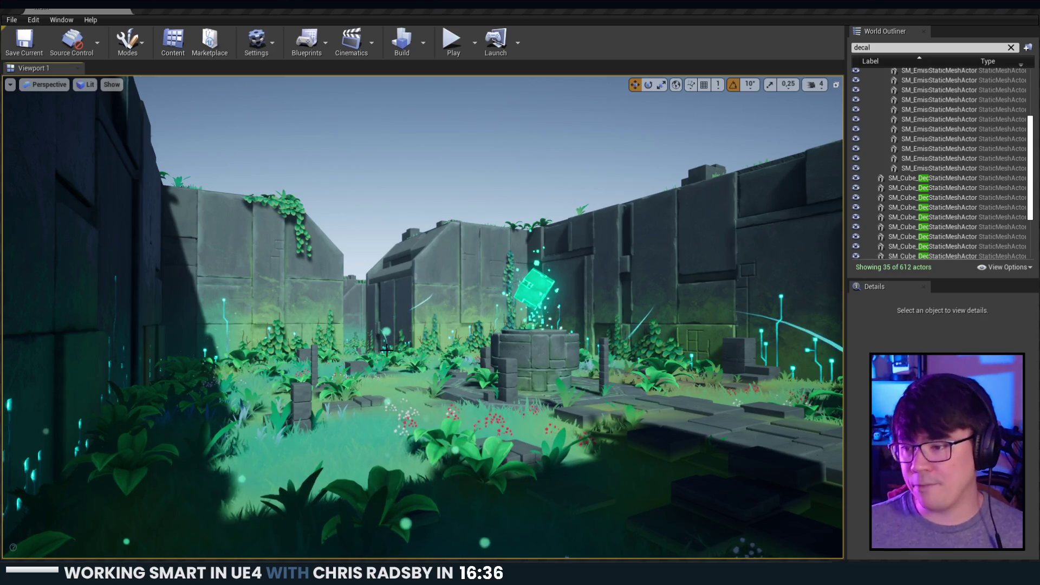
pyautogui.press('w')
pyautogui.moveTo(407, 291); pyautogui.dragTo(477, 291, button='right')
pyautogui.press('s')
pyautogui.moveTo(591, 490)
pyautogui.mouseDown(button='right')
pyautogui.moveTo(602, 488)
pyautogui.moveTo(590, 490)
pyautogui.mouseUp(button='right')
pyautogui.press('w')
pyautogui.moveTo(472, 460); pyautogui.dragTo(399, 502, button='right')
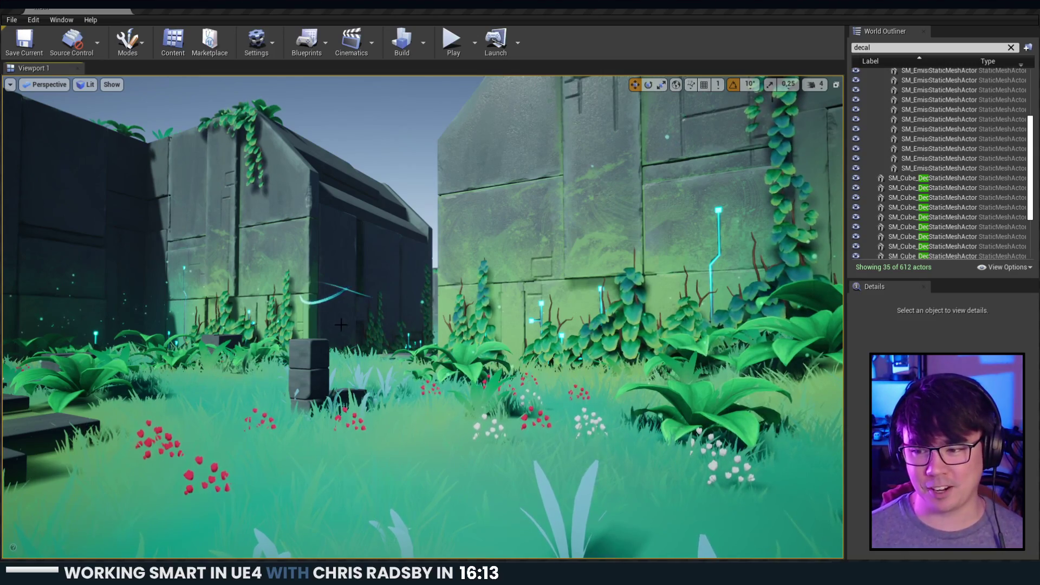
pyautogui.press('s')
pyautogui.moveTo(341, 325)
pyautogui.mouseDown(button='right')
pyautogui.moveTo(325, 329)
pyautogui.moveTo(321, 363)
pyautogui.moveTo(341, 325)
pyautogui.mouseUp(button='right')
# Review the ivy-dressed wall and towers from ground level and from above.
pyautogui.click(526, 312)
pyautogui.moveTo(454, 320); pyautogui.dragTo(453, 319, button='right')
pyautogui.press('Escape')
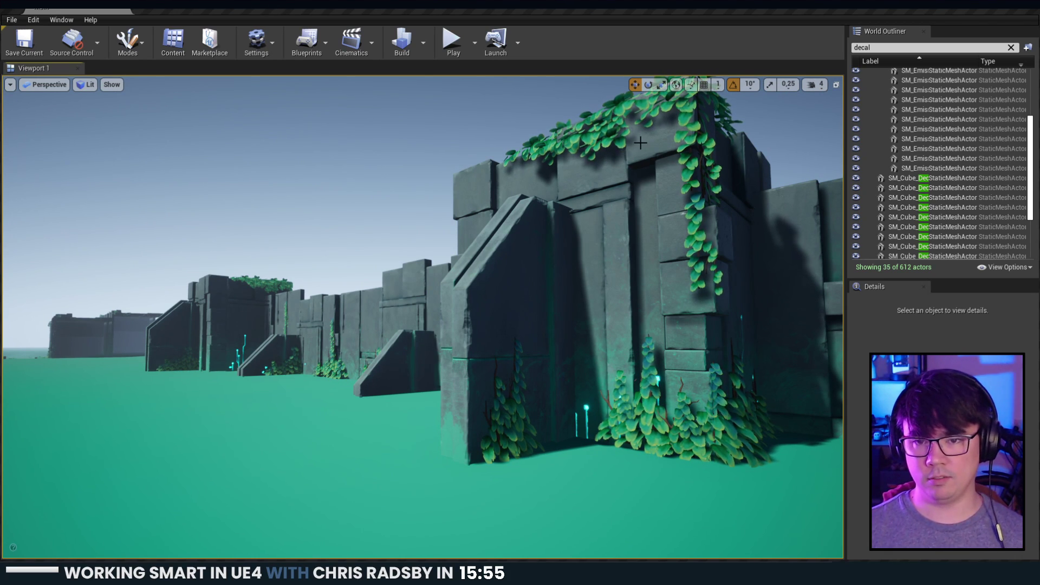
pyautogui.click(547, 155)
pyautogui.press('Escape')
pyautogui.moveTo(423, 334); pyautogui.dragTo(372, 337, button='right')
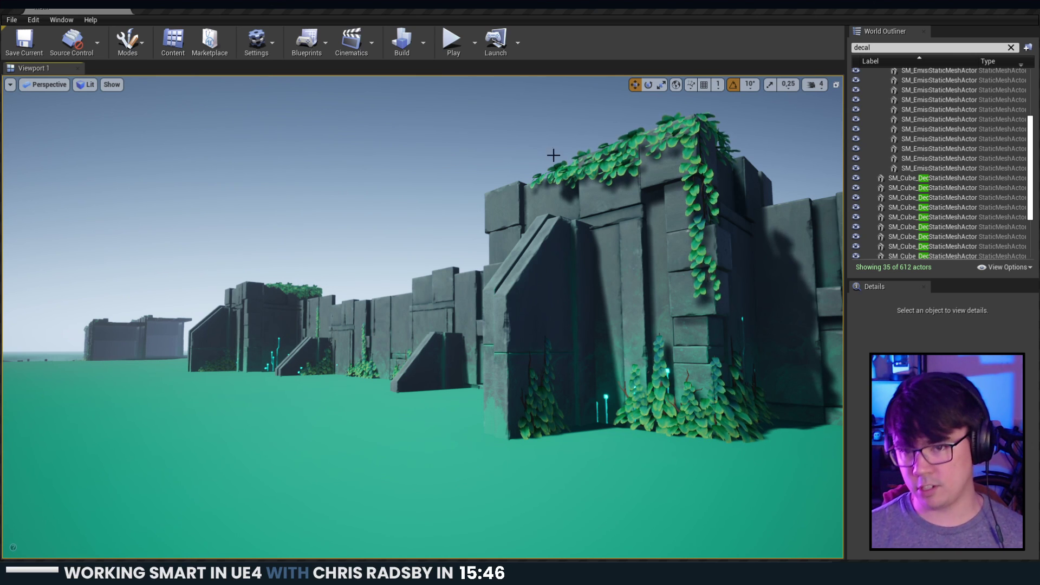
pyautogui.moveTo(553, 155); pyautogui.dragTo(487, 202, button='right')
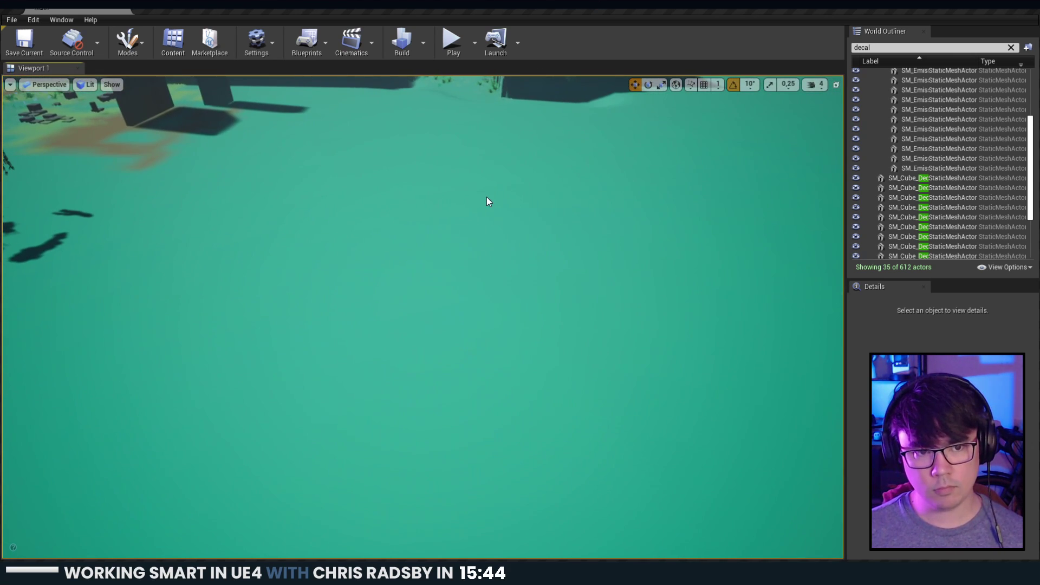
pyautogui.moveTo(547, 249); pyautogui.dragTo(338, 263, button='right')
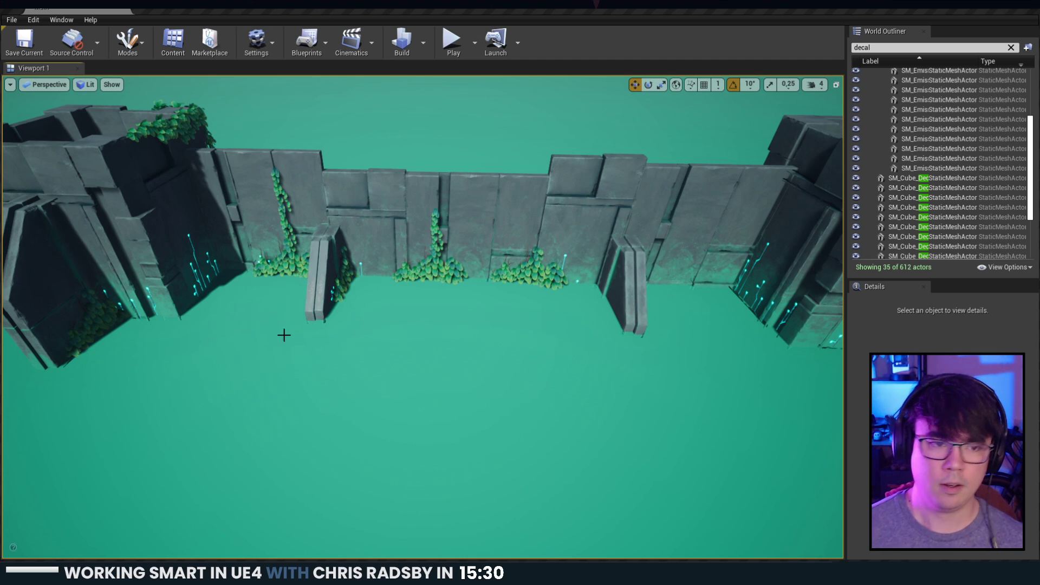
# Switch to painting the landscape and set the brush size to 150.
pyautogui.press('s')
pyautogui.moveTo(500, 379); pyautogui.dragTo(501, 379, button='right')
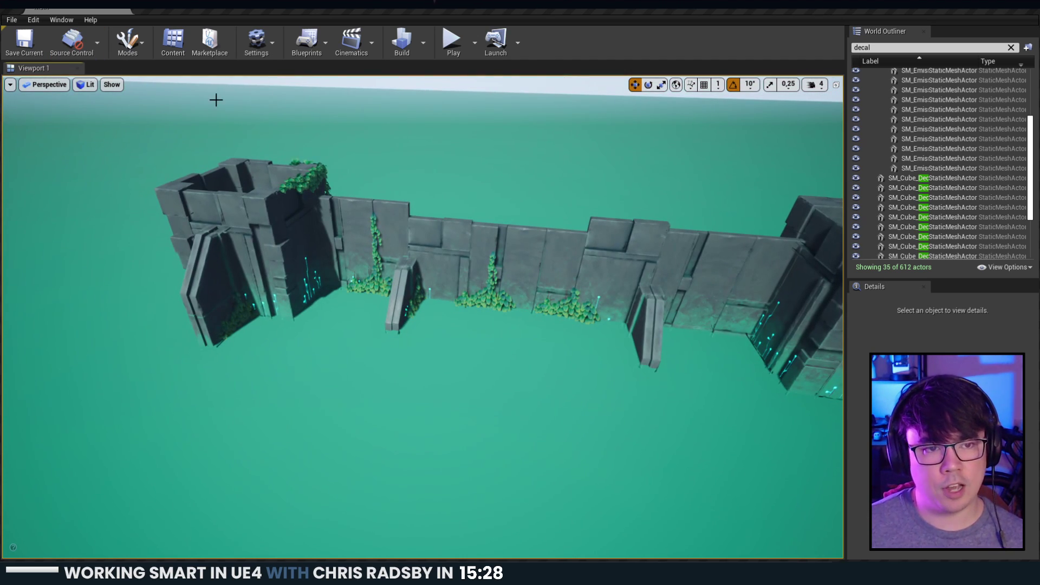
pyautogui.click(141, 47)
pyautogui.click(166, 87)
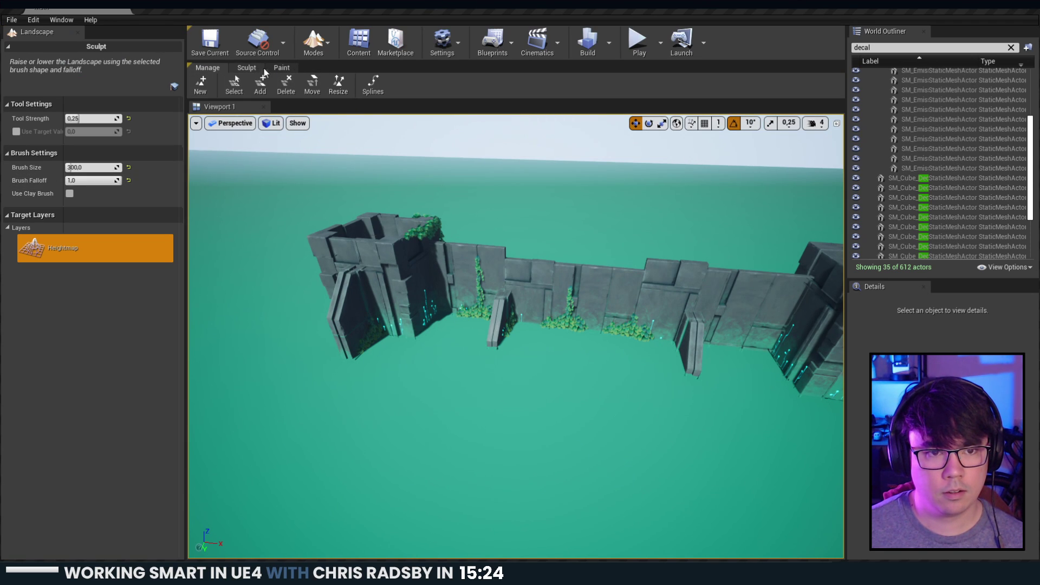
pyautogui.click(282, 67)
pyautogui.press('w')
pyautogui.moveTo(531, 447); pyautogui.dragTo(531, 447, button='right')
pyautogui.press('w')
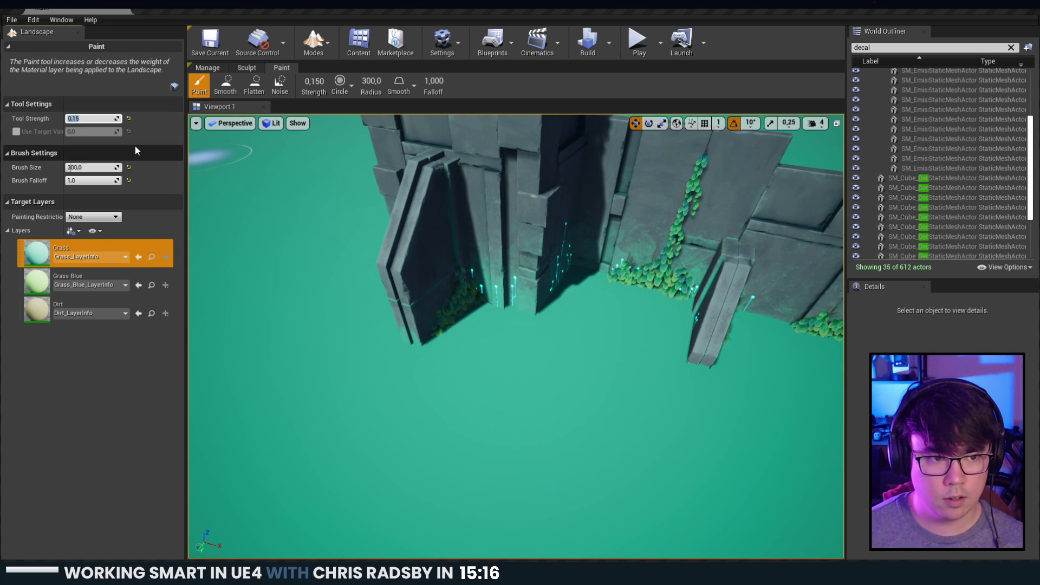
pyautogui.click(90, 168)
pyautogui.write('150')
pyautogui.press('Return')
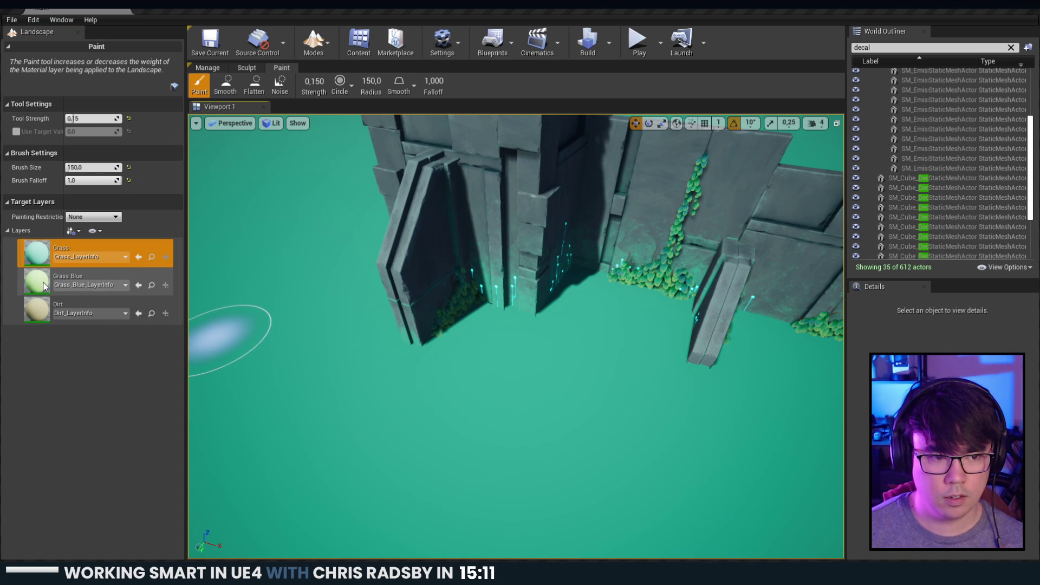
# Paint faint patches of the Grass Blue layer on the ground along the front of the wall.
pyautogui.click(87, 281)
pyautogui.moveTo(623, 423); pyautogui.dragTo(723, 426, button='right')
pyautogui.moveTo(692, 367)
pyautogui.mouseDown()
pyautogui.moveTo(675, 325)
pyautogui.moveTo(775, 364)
pyautogui.mouseUp()
pyautogui.moveTo(775, 364); pyautogui.dragTo(813, 353, button='right')
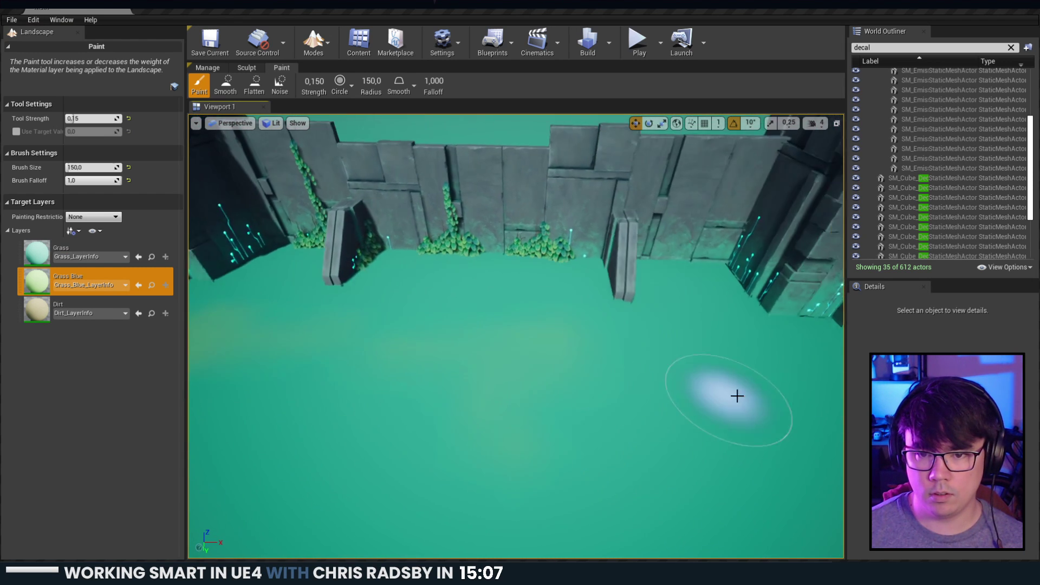
pyautogui.moveTo(736, 395); pyautogui.dragTo(764, 401, button='right')
pyautogui.moveTo(769, 473); pyautogui.dragTo(821, 447, button='right')
pyautogui.moveTo(762, 391)
pyautogui.mouseDown(button='right')
pyautogui.moveTo(755, 413)
pyautogui.moveTo(519, 437)
pyautogui.mouseUp(button='right')
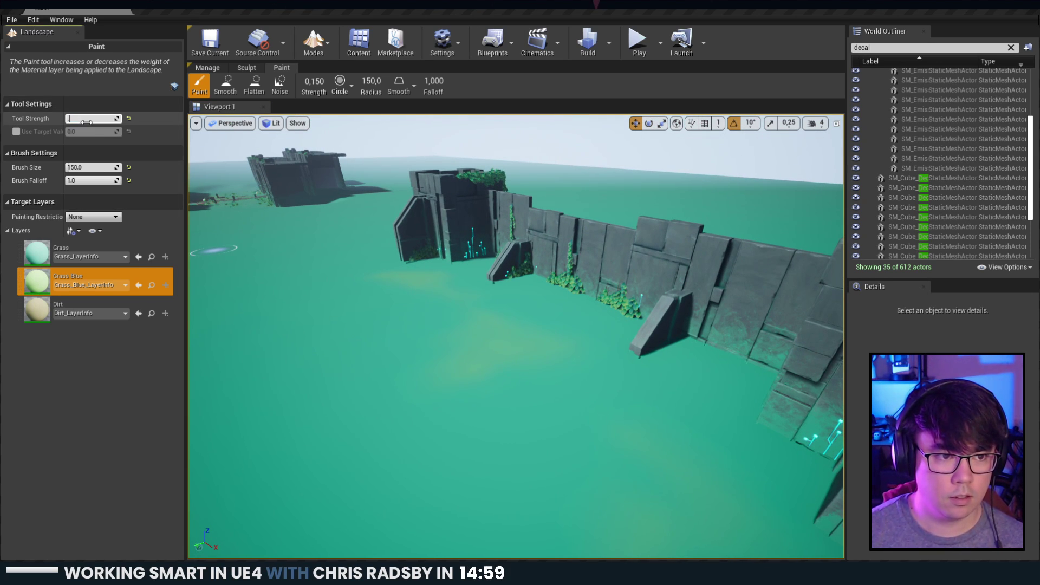
# Set the tool strength to 0.5 and brush size to 300, and paint larger, stronger Grass Blue patches in front of the wall.
pyautogui.moveTo(318, 268); pyautogui.dragTo(318, 260, button='right')
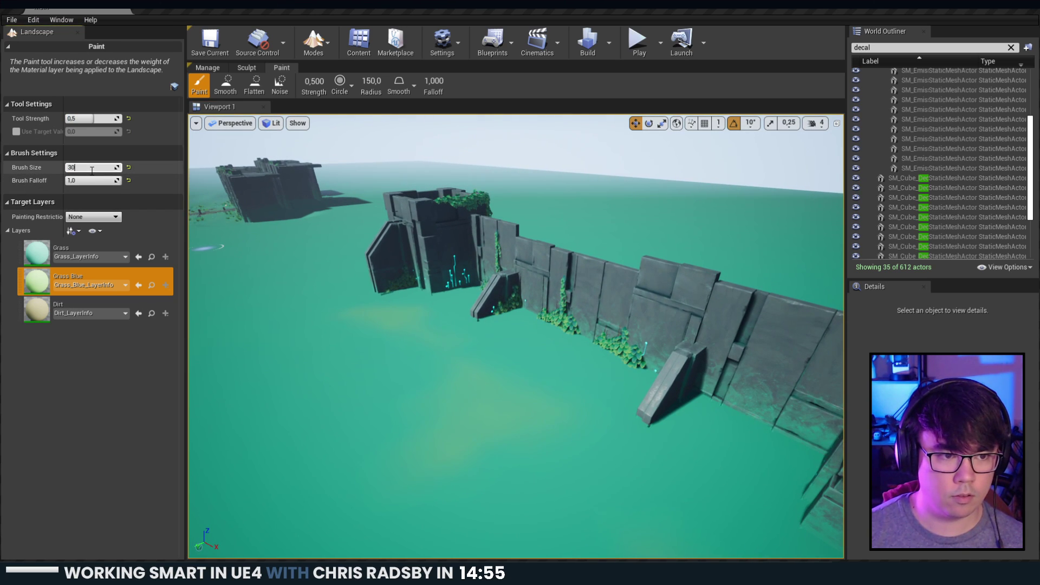
pyautogui.moveTo(486, 399)
pyautogui.mouseDown()
pyautogui.moveTo(399, 409)
pyautogui.moveTo(374, 384)
pyautogui.mouseUp()
pyautogui.moveTo(330, 334)
pyautogui.mouseDown()
pyautogui.moveTo(288, 318)
pyautogui.moveTo(304, 360)
pyautogui.mouseUp()
pyautogui.moveTo(304, 361); pyautogui.dragTo(326, 382, button='right')
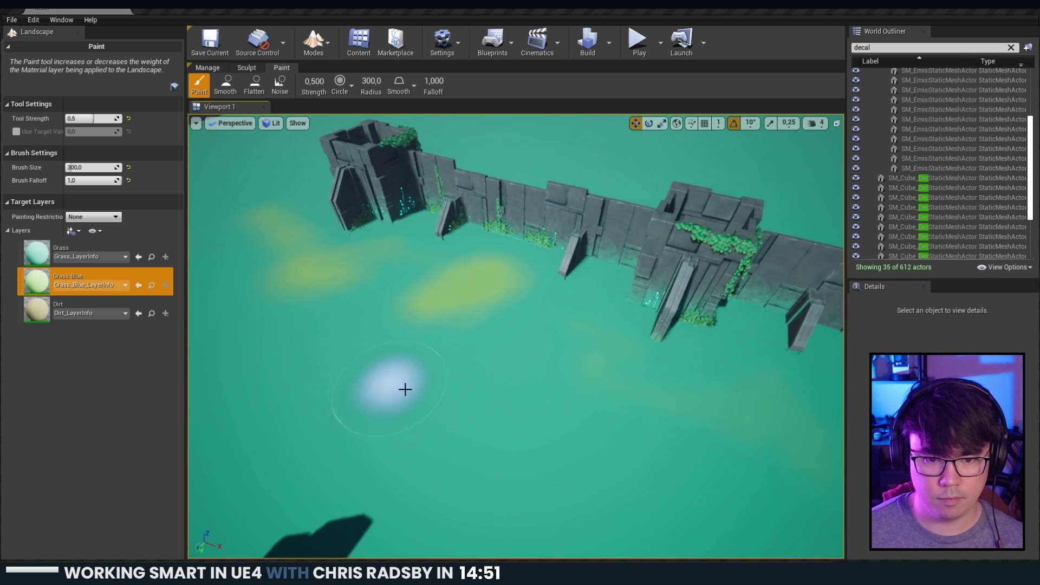
pyautogui.moveTo(524, 344)
pyautogui.mouseDown()
pyautogui.moveTo(548, 447)
pyautogui.moveTo(651, 404)
pyautogui.moveTo(579, 427)
pyautogui.moveTo(722, 430)
pyautogui.mouseUp()
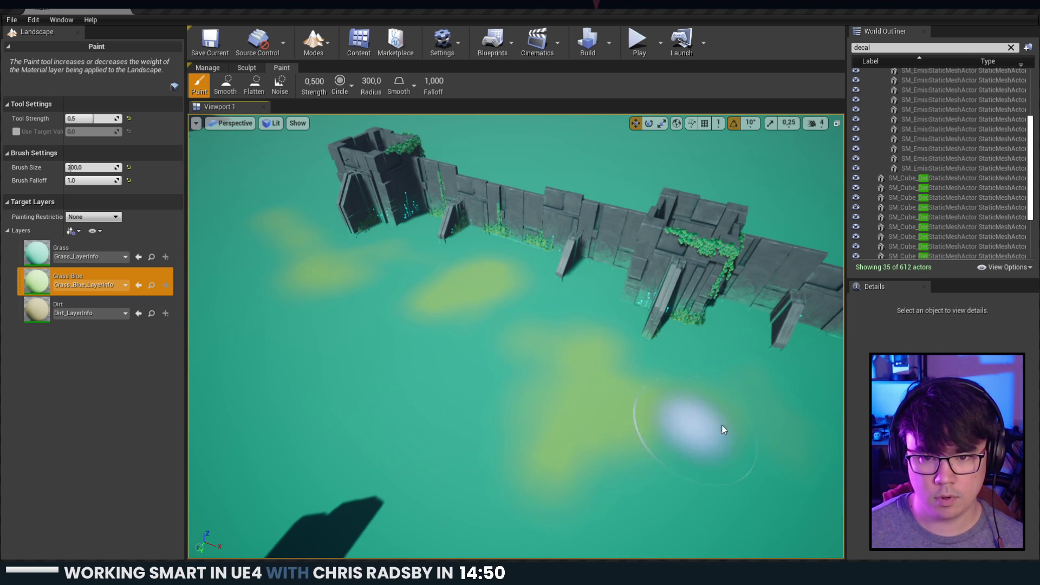
# Paint patches of the Dirt layer on the ground between the Grass Blue patches in front of the wall.
pyautogui.moveTo(729, 431)
pyautogui.mouseDown(button='right')
pyautogui.moveTo(806, 436)
pyautogui.moveTo(540, 328)
pyautogui.mouseUp(button='right')
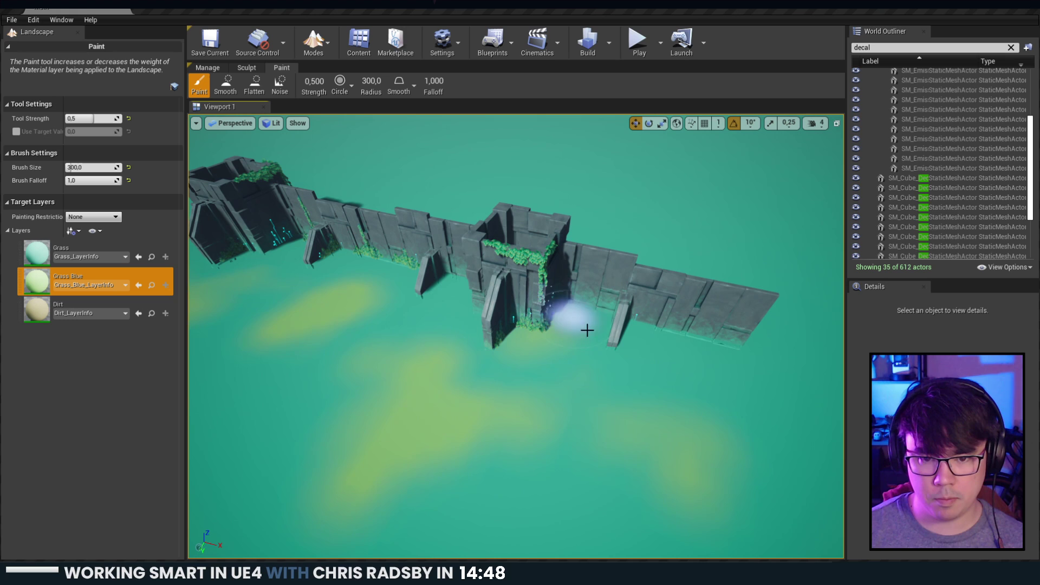
pyautogui.click(87, 306)
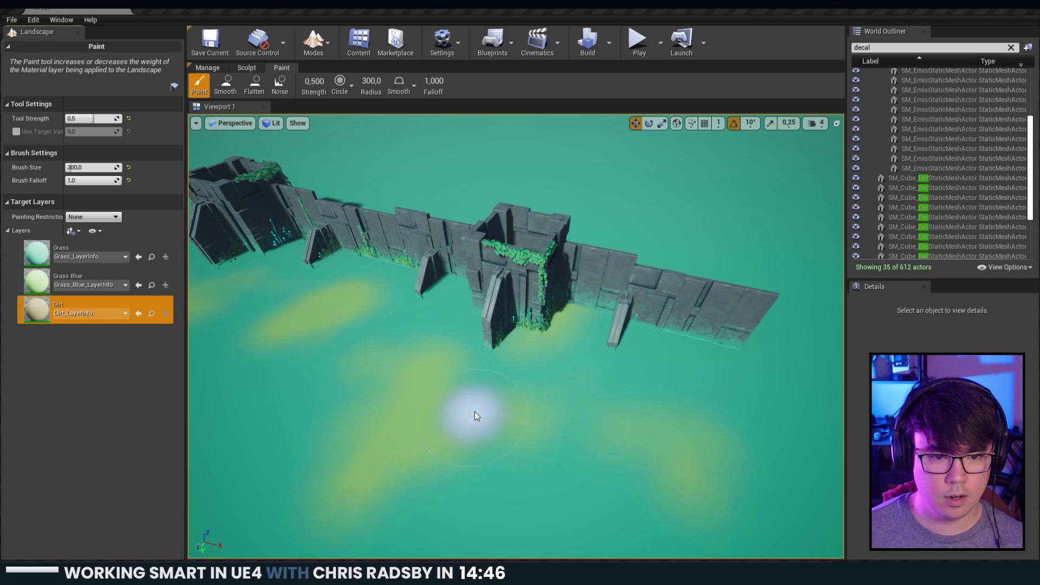
pyautogui.moveTo(476, 414)
pyautogui.mouseDown(button='right')
pyautogui.moveTo(521, 412)
pyautogui.moveTo(360, 327)
pyautogui.mouseUp(button='right')
pyautogui.moveTo(360, 327)
pyautogui.mouseDown()
pyautogui.moveTo(332, 404)
pyautogui.moveTo(472, 520)
pyautogui.moveTo(321, 495)
pyautogui.moveTo(569, 474)
pyautogui.moveTo(648, 508)
pyautogui.mouseUp()
pyautogui.moveTo(648, 508); pyautogui.dragTo(496, 498, button='right')
pyautogui.moveTo(325, 303)
pyautogui.mouseDown()
pyautogui.moveTo(342, 262)
pyautogui.moveTo(341, 312)
pyautogui.mouseUp()
# Paint more Grass Blue patches on the ground at the foot of the wall and its towers.
pyautogui.click(82, 280)
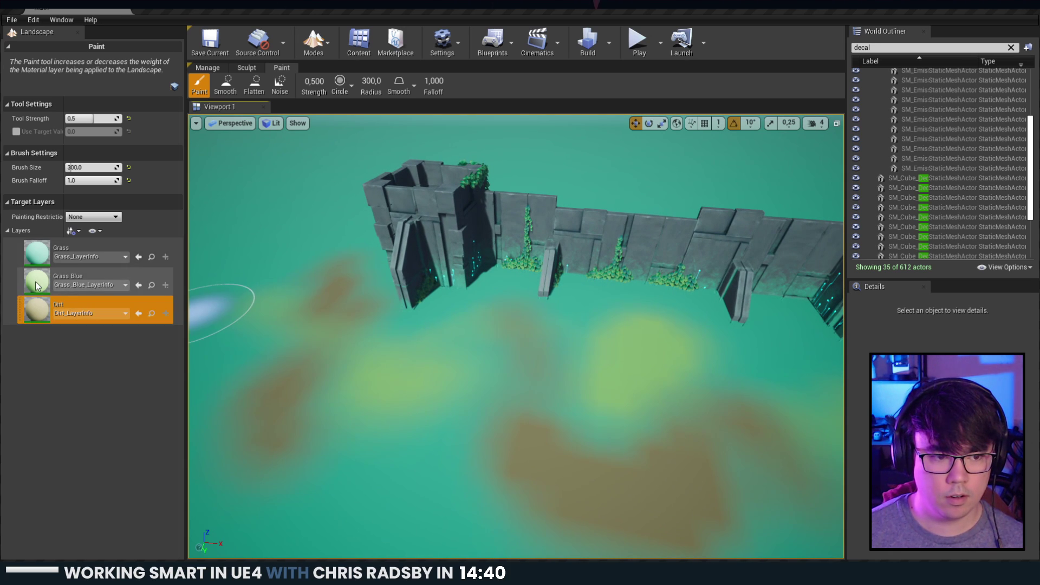
pyautogui.moveTo(440, 301); pyautogui.dragTo(459, 274)
pyautogui.moveTo(604, 313); pyautogui.dragTo(680, 313, button='right')
pyautogui.moveTo(543, 321); pyautogui.dragTo(632, 287)
pyautogui.press('d')
pyautogui.moveTo(759, 388)
pyautogui.mouseDown(button='right')
pyautogui.moveTo(764, 368)
pyautogui.moveTo(731, 360)
pyautogui.mouseUp(button='right')
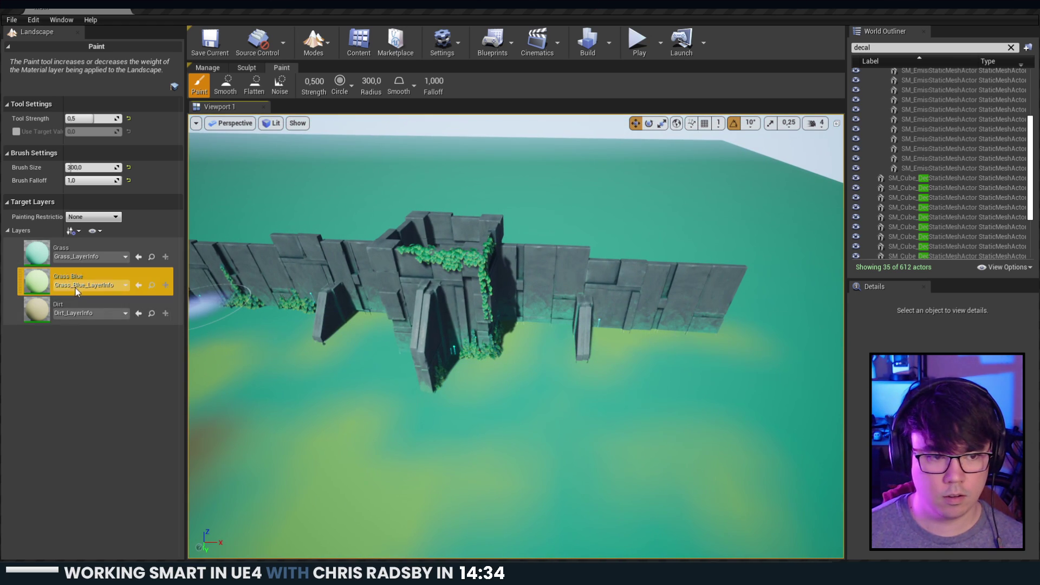
# Paint an additional Dirt stroke on the ground in front of the wall section beside the ivy-topped tower.
pyautogui.click(82, 309)
pyautogui.moveTo(664, 404)
pyautogui.mouseDown()
pyautogui.moveTo(754, 413)
pyautogui.moveTo(550, 481)
pyautogui.moveTo(622, 420)
pyautogui.moveTo(783, 428)
pyautogui.mouseUp()
pyautogui.moveTo(783, 428); pyautogui.dragTo(783, 428, button='right')
# Examine the painted ground along the wall from ground level and above, and make Grass the active layer.
pyautogui.moveTo(506, 464); pyautogui.dragTo(504, 377, button='right')
pyautogui.moveTo(531, 444); pyautogui.dragTo(586, 445, button='right')
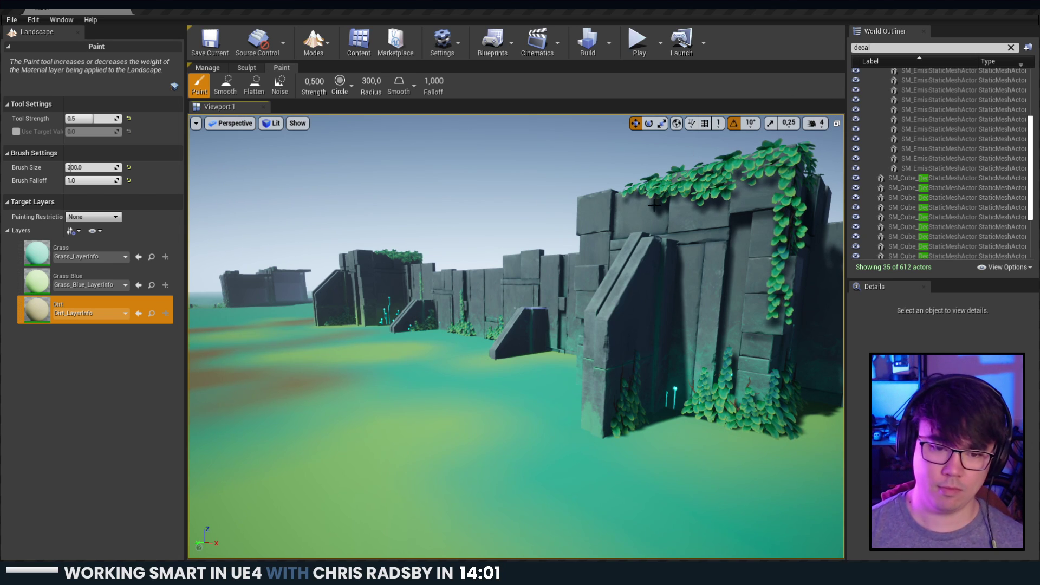
pyautogui.moveTo(517, 335); pyautogui.dragTo(517, 374, button='right')
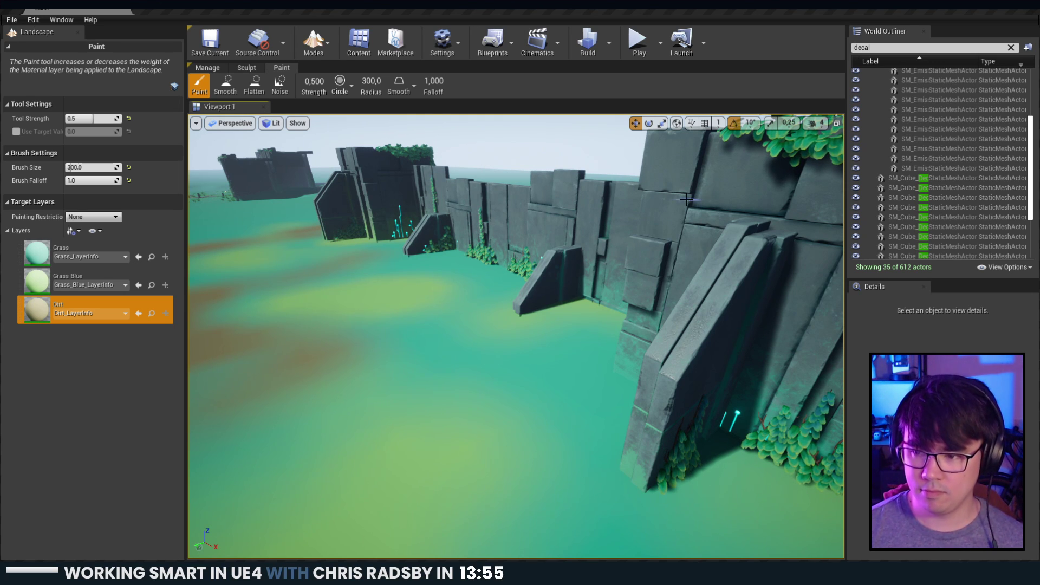
pyautogui.moveTo(730, 179); pyautogui.dragTo(710, 180, button='right')
pyautogui.moveTo(601, 195); pyautogui.dragTo(600, 226, button='right')
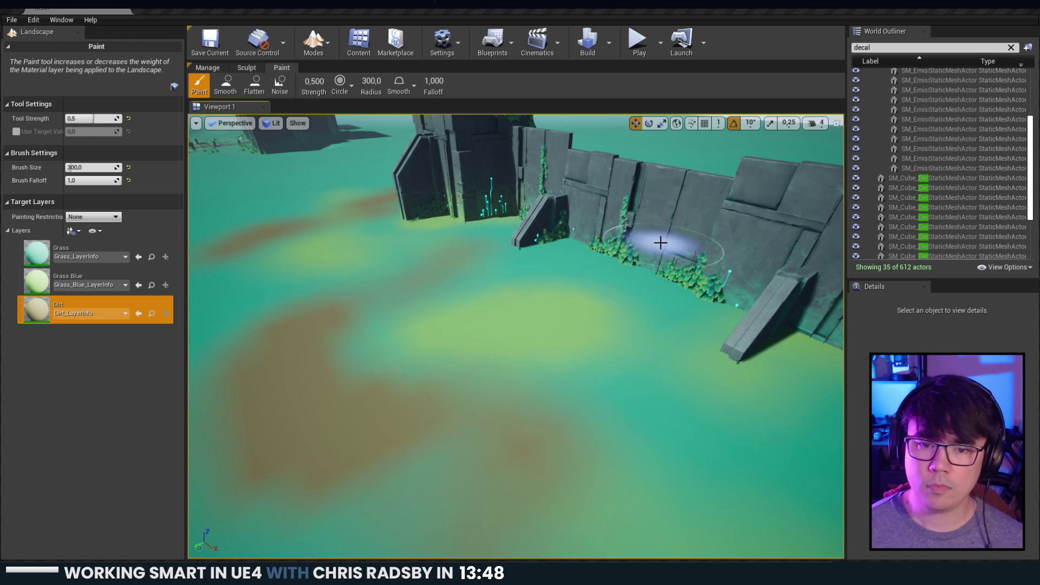
pyautogui.click(87, 287)
pyautogui.click(36, 262)
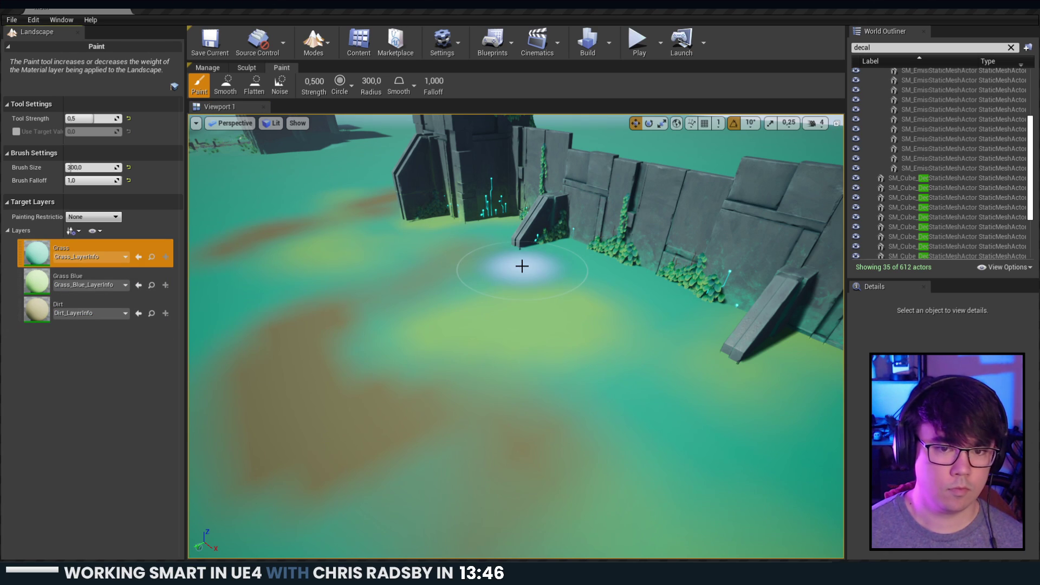
pyautogui.moveTo(522, 266); pyautogui.dragTo(525, 263, button='right')
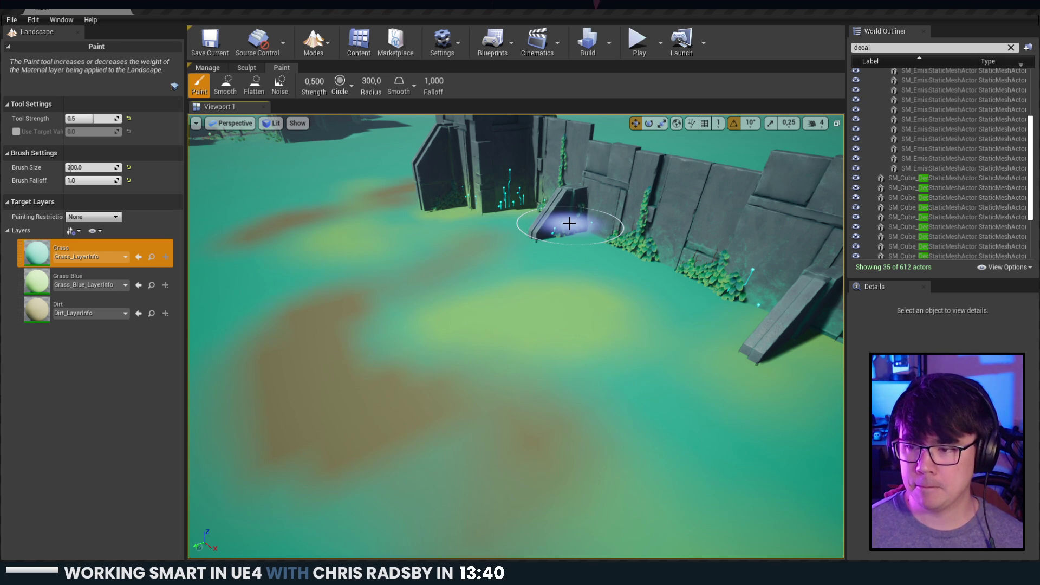
pyautogui.moveTo(570, 223)
pyautogui.mouseDown(button='right')
pyautogui.moveTo(667, 241)
pyautogui.moveTo(756, 233)
pyautogui.moveTo(658, 242)
pyautogui.moveTo(645, 195)
pyautogui.moveTo(607, 170)
pyautogui.mouseUp(button='right')
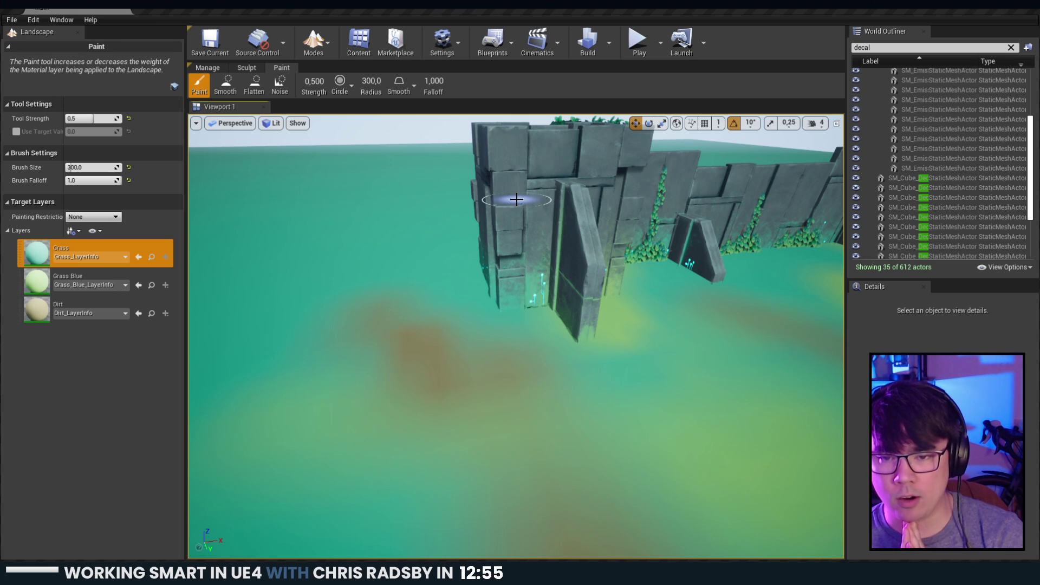
# Switch to sculpting the landscape and raise soft mounds of ground against the tower corner and wall buttresses.
pyautogui.press('w')
pyautogui.moveTo(593, 305)
pyautogui.mouseDown(button='right')
pyautogui.moveTo(612, 306)
pyautogui.moveTo(623, 325)
pyautogui.moveTo(594, 305)
pyautogui.mouseUp(button='right')
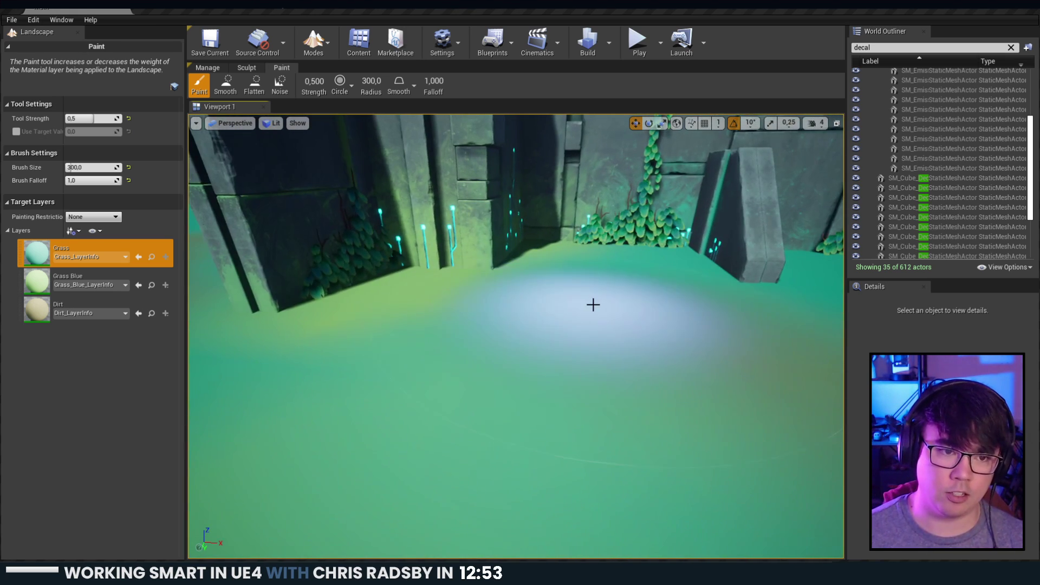
pyautogui.click(247, 66)
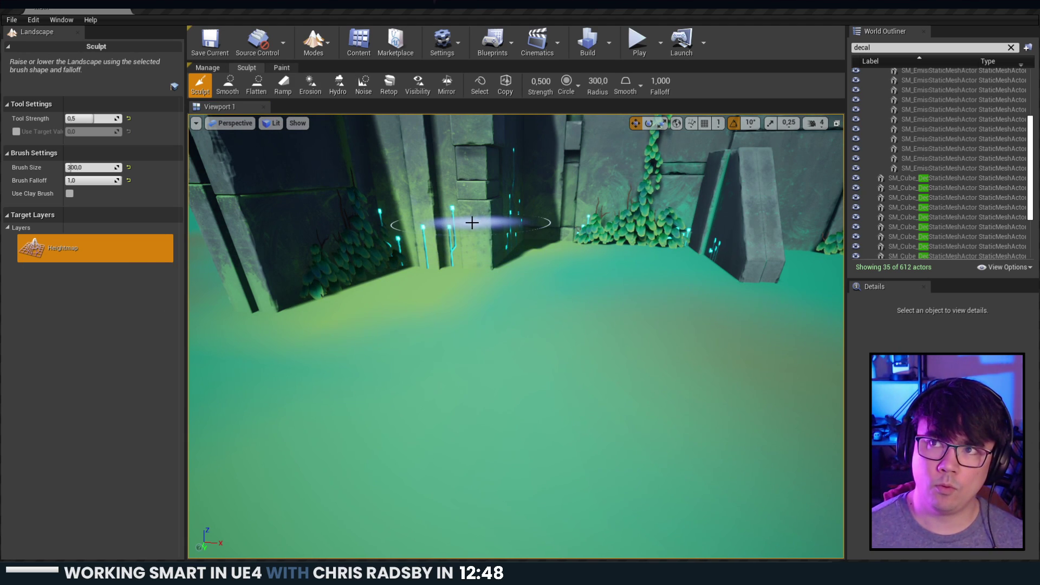
pyautogui.moveTo(465, 230)
pyautogui.mouseDown()
pyautogui.moveTo(503, 278)
pyautogui.moveTo(576, 260)
pyautogui.moveTo(468, 244)
pyautogui.moveTo(492, 246)
pyautogui.moveTo(499, 226)
pyautogui.moveTo(456, 225)
pyautogui.moveTo(465, 225)
pyautogui.mouseUp()
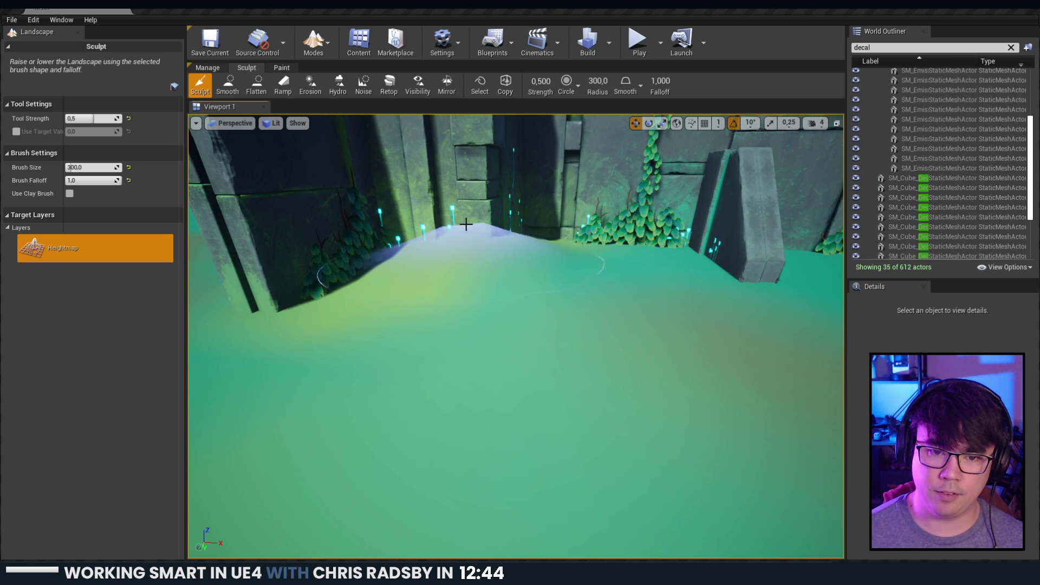
pyautogui.moveTo(477, 222)
pyautogui.mouseDown(button='right')
pyautogui.moveTo(607, 224)
pyautogui.moveTo(580, 255)
pyautogui.moveTo(613, 267)
pyautogui.mouseUp(button='right')
pyautogui.moveTo(578, 282)
pyautogui.mouseDown()
pyautogui.moveTo(574, 262)
pyautogui.moveTo(585, 279)
pyautogui.moveTo(757, 367)
pyautogui.mouseUp()
pyautogui.moveTo(757, 367); pyautogui.dragTo(678, 307, button='right')
pyautogui.moveTo(746, 289)
pyautogui.mouseDown()
pyautogui.moveTo(785, 265)
pyautogui.moveTo(743, 275)
pyautogui.mouseUp()
# Review the sculpted mounds and painted ground along the wall from several distances and heights.
pyautogui.moveTo(515, 400); pyautogui.dragTo(564, 399, button='right')
pyautogui.moveTo(782, 351)
pyautogui.mouseDown(button='right')
pyautogui.moveTo(783, 320)
pyautogui.moveTo(772, 311)
pyautogui.moveTo(715, 310)
pyautogui.moveTo(576, 406)
pyautogui.mouseUp(button='right')
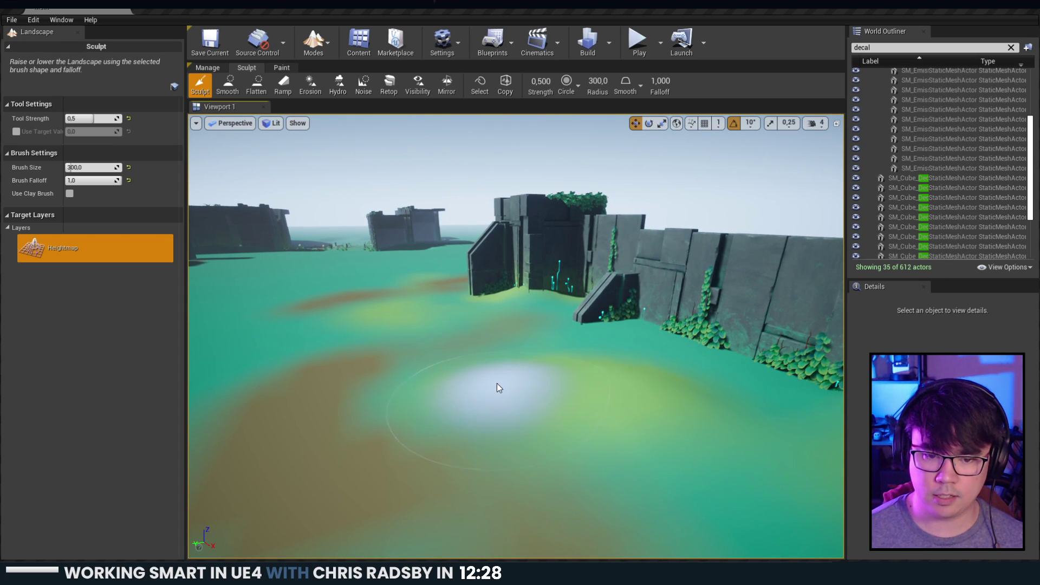
pyautogui.moveTo(418, 314); pyautogui.dragTo(504, 352, button='right')
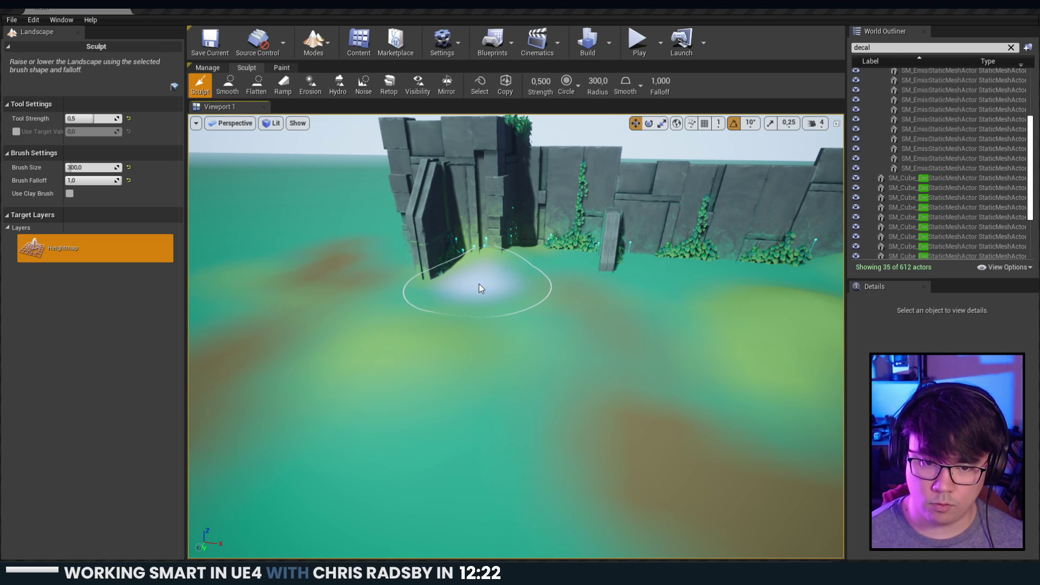
pyautogui.moveTo(479, 284); pyautogui.dragTo(443, 276, button='right')
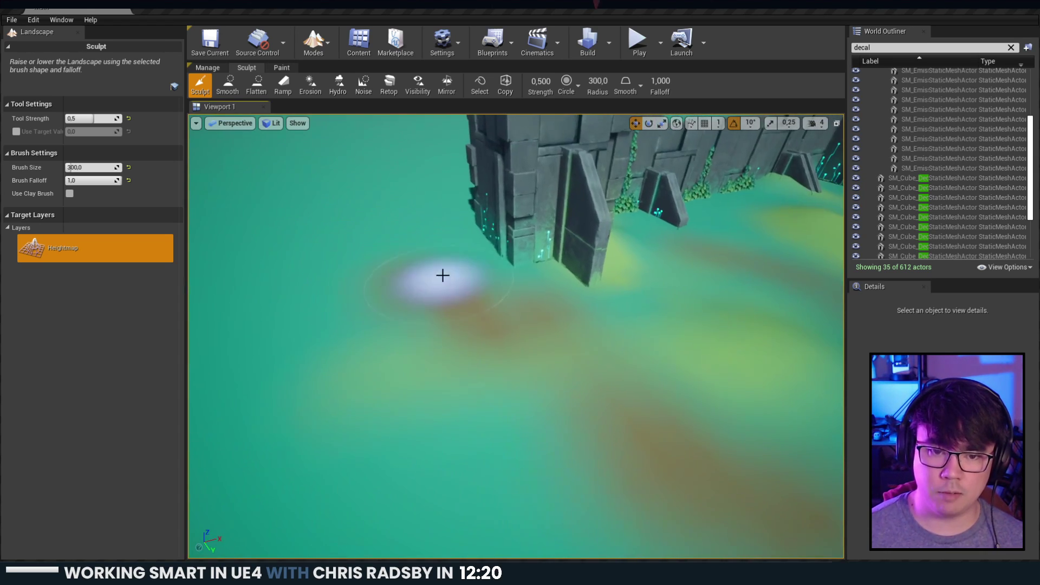
pyautogui.moveTo(405, 242)
pyautogui.mouseDown(button='right')
pyautogui.moveTo(541, 271)
pyautogui.moveTo(743, 255)
pyautogui.mouseUp(button='right')
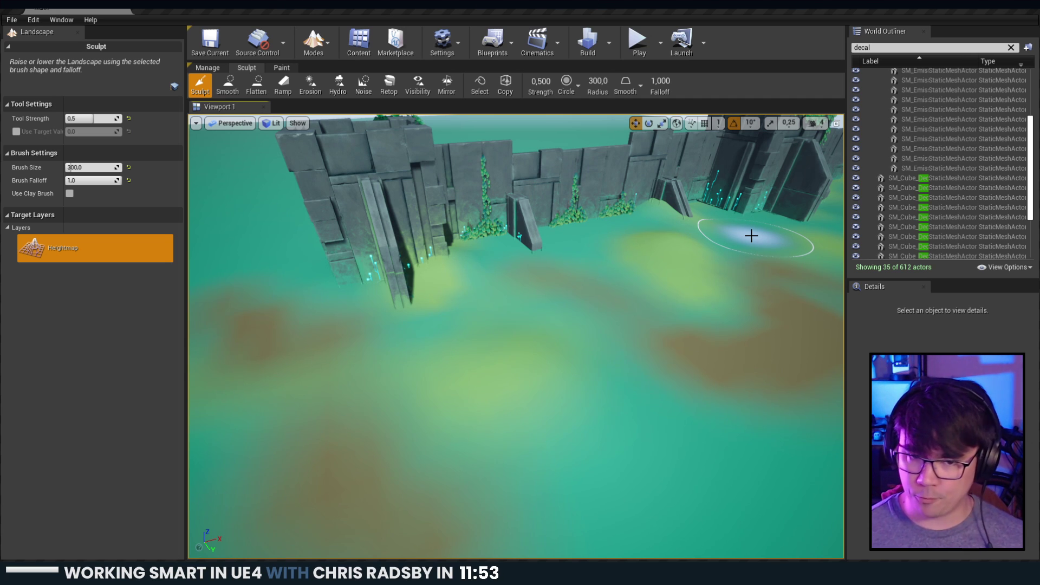
pyautogui.moveTo(751, 235)
pyautogui.mouseDown(button='right')
pyautogui.moveTo(745, 214)
pyautogui.moveTo(688, 176)
pyautogui.moveTo(645, 165)
pyautogui.mouseUp(button='right')
pyautogui.moveTo(547, 320); pyautogui.dragTo(612, 287, button='right')
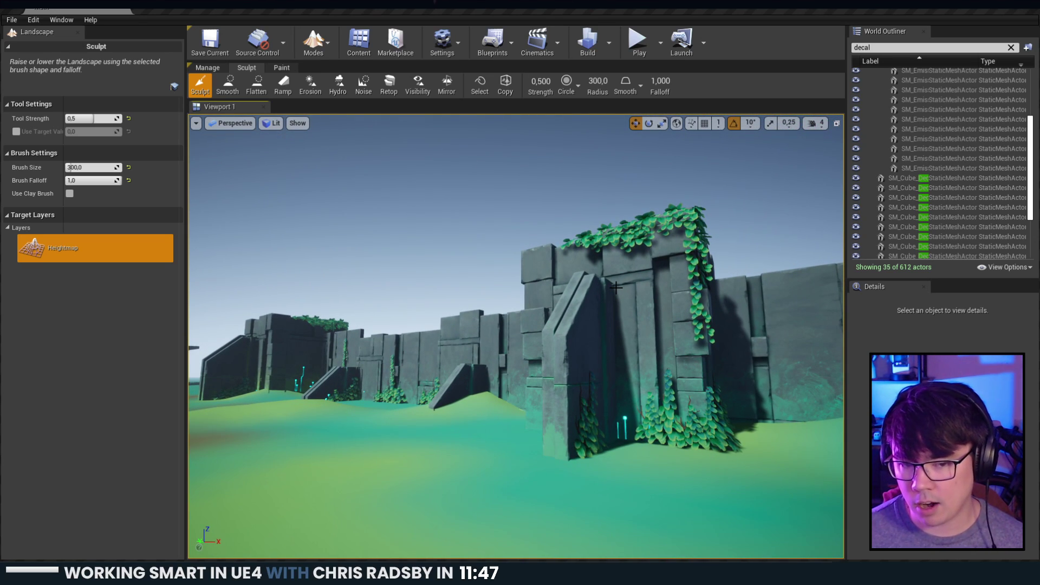
pyautogui.moveTo(555, 327)
pyautogui.mouseDown(button='right')
pyautogui.moveTo(487, 328)
pyautogui.moveTo(584, 327)
pyautogui.moveTo(463, 361)
pyautogui.mouseUp(button='right')
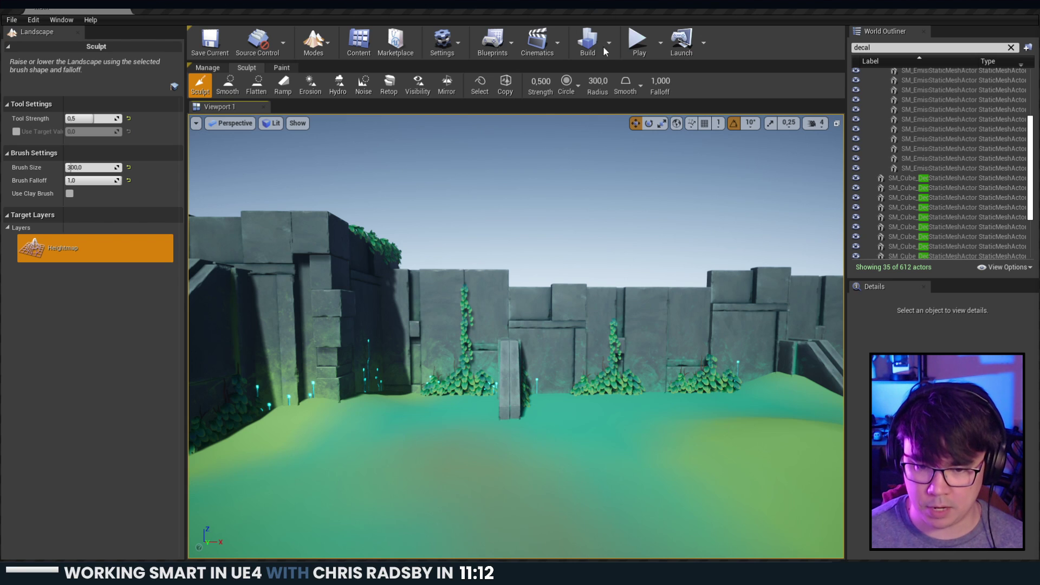
pyautogui.press('d')
pyautogui.moveTo(515, 336); pyautogui.dragTo(518, 317, button='right')
pyautogui.moveTo(345, 244)
pyautogui.mouseDown(button='right')
pyautogui.moveTo(390, 247)
pyautogui.moveTo(344, 244)
pyautogui.mouseUp(button='right')
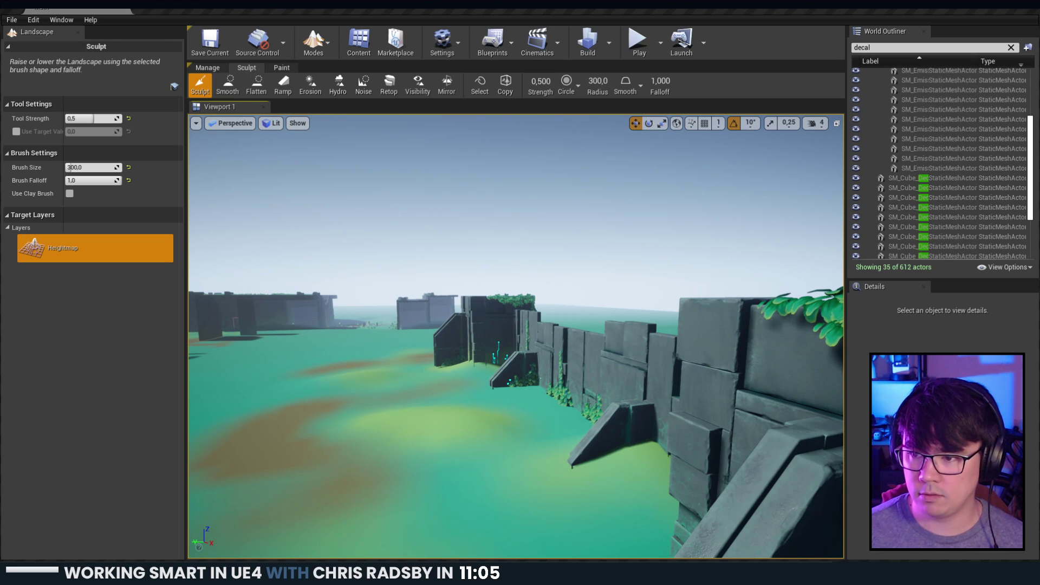
pyautogui.moveTo(617, 242); pyautogui.dragTo(622, 269, button='right')
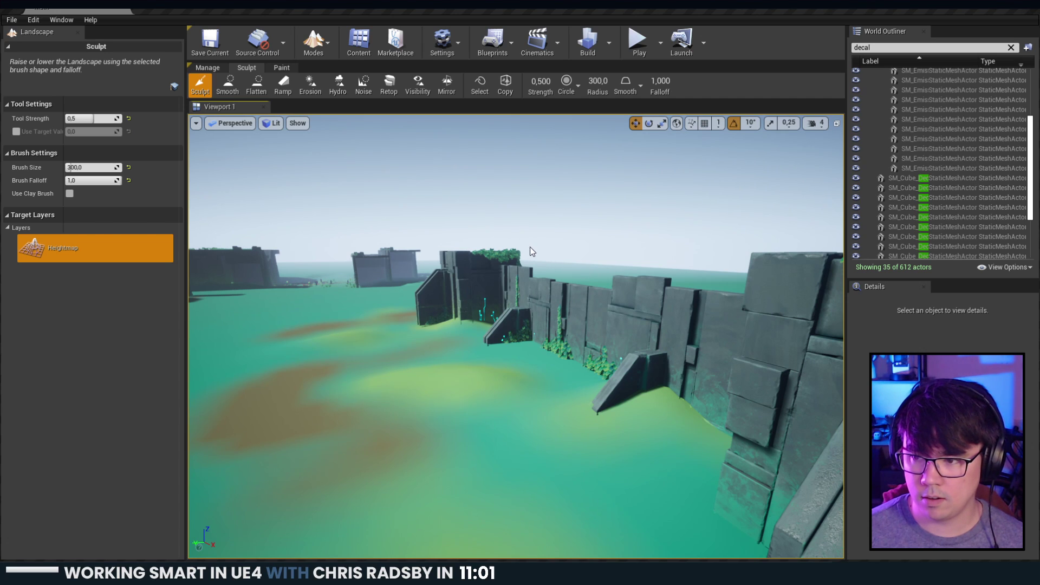
pyautogui.moveTo(533, 251); pyautogui.dragTo(526, 250, button='right')
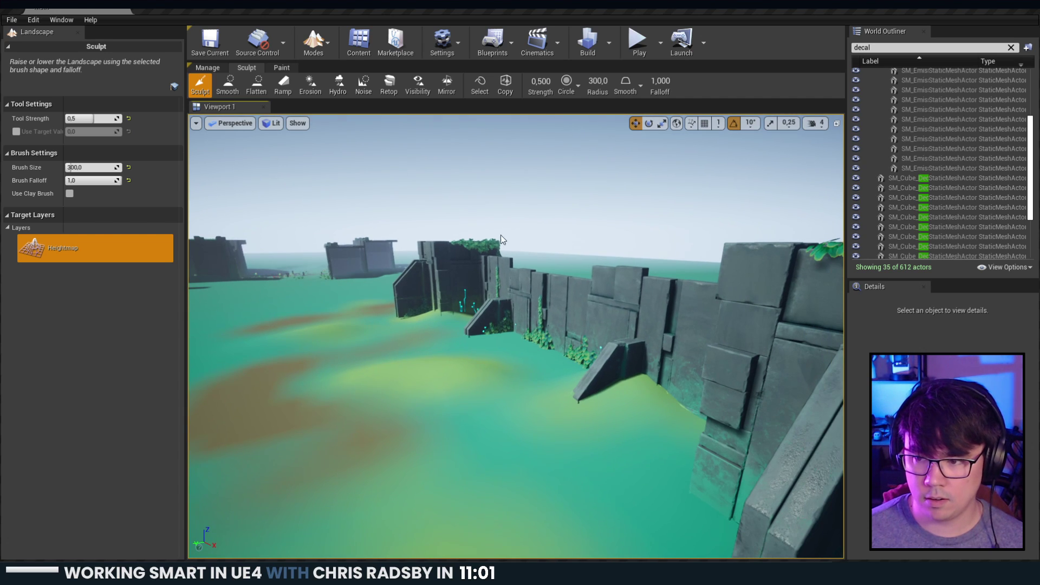
# Switch to foliage painting and select the SM_Plant_E foliage type.
pyautogui.click(314, 48)
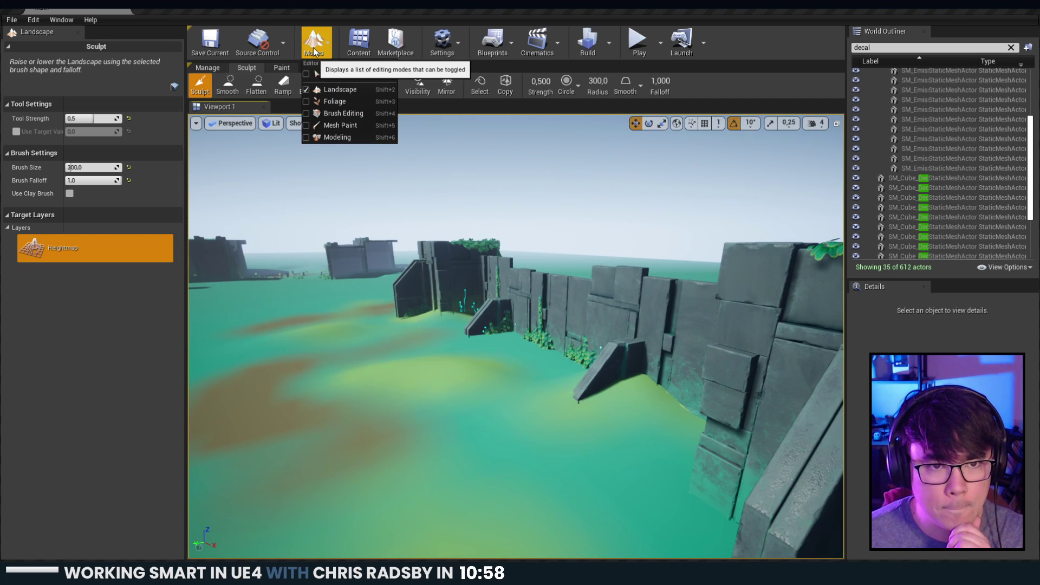
pyautogui.click(360, 106)
pyautogui.moveTo(721, 314); pyautogui.dragTo(739, 318, button='right')
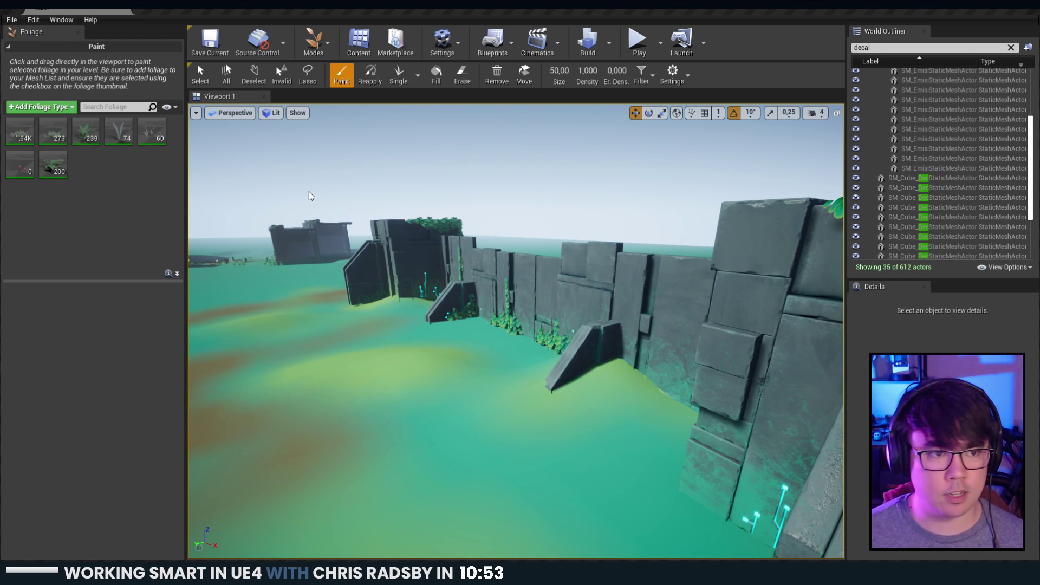
pyautogui.click(52, 164)
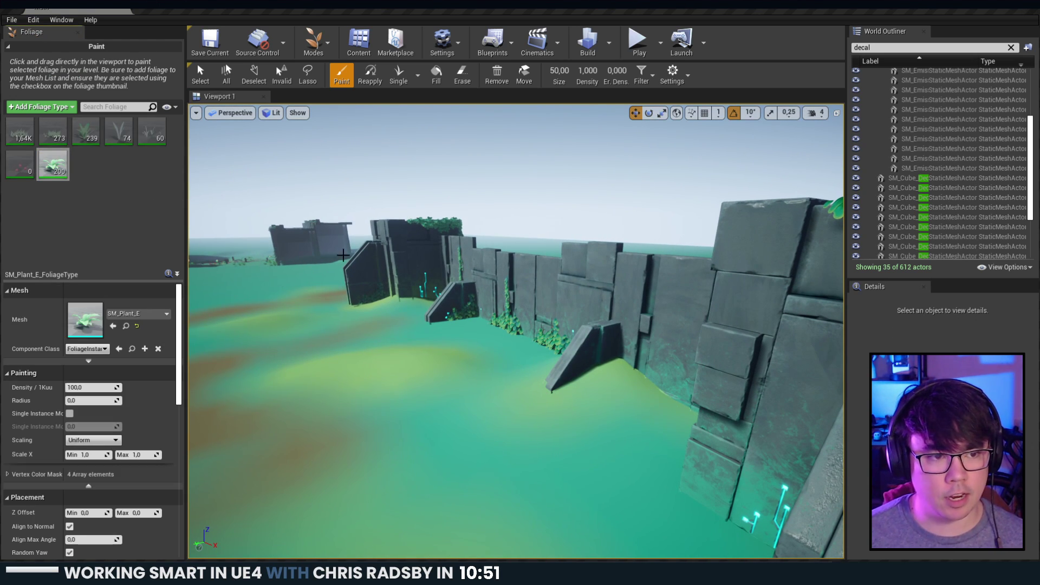
# Paint a cluster of SM_Plant_E plants on the mound in the corner between the tower and its buttress.
pyautogui.moveTo(417, 287)
pyautogui.mouseDown(button='right')
pyautogui.moveTo(487, 325)
pyautogui.moveTo(381, 332)
pyautogui.mouseUp(button='right')
pyautogui.click(486, 325)
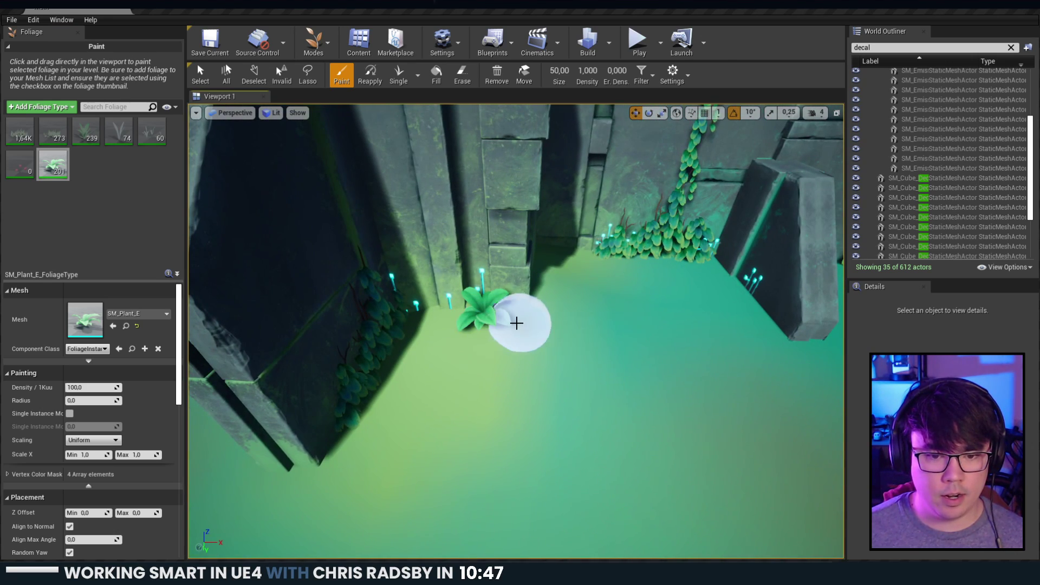
pyautogui.click(542, 324)
pyautogui.click(432, 337)
pyautogui.click(445, 342)
pyautogui.moveTo(445, 343); pyautogui.dragTo(398, 339, button='right')
pyautogui.moveTo(526, 353)
pyautogui.mouseDown()
pyautogui.moveTo(597, 353)
pyautogui.moveTo(590, 300)
pyautogui.moveTo(611, 283)
pyautogui.mouseUp()
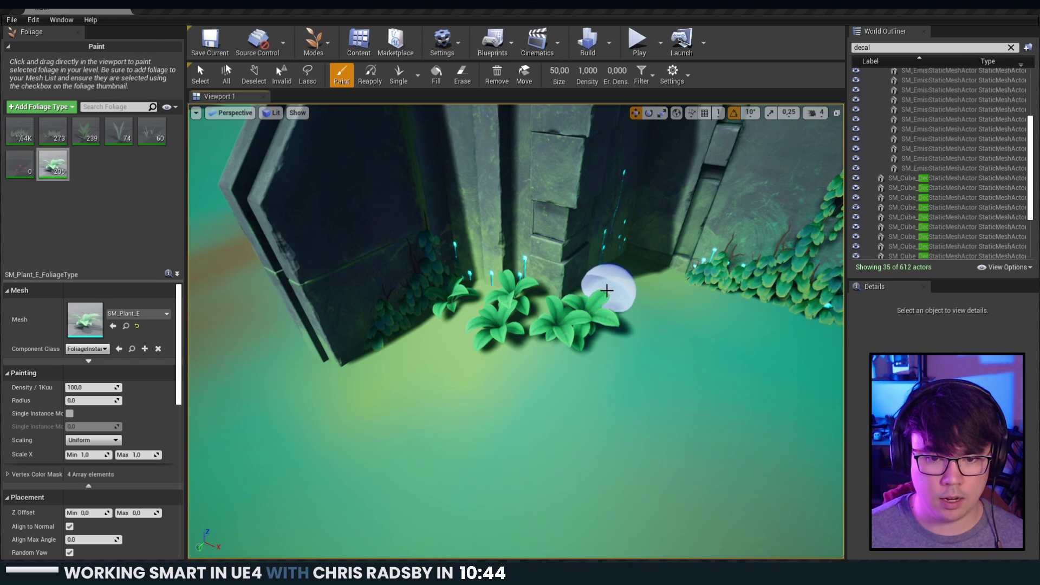
# Paint SM_Plant_E plants around the outer side and front foot of the tower's buttress.
pyautogui.moveTo(702, 368); pyautogui.dragTo(748, 341, button='right')
pyautogui.click(429, 320)
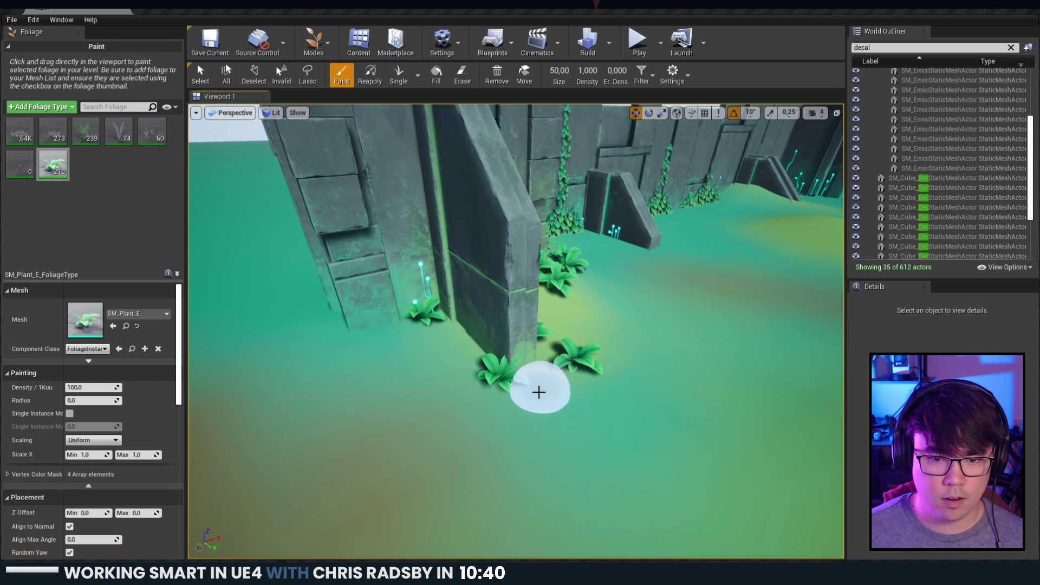
pyautogui.moveTo(539, 393); pyautogui.dragTo(579, 401)
pyautogui.moveTo(579, 402); pyautogui.dragTo(742, 336, button='right')
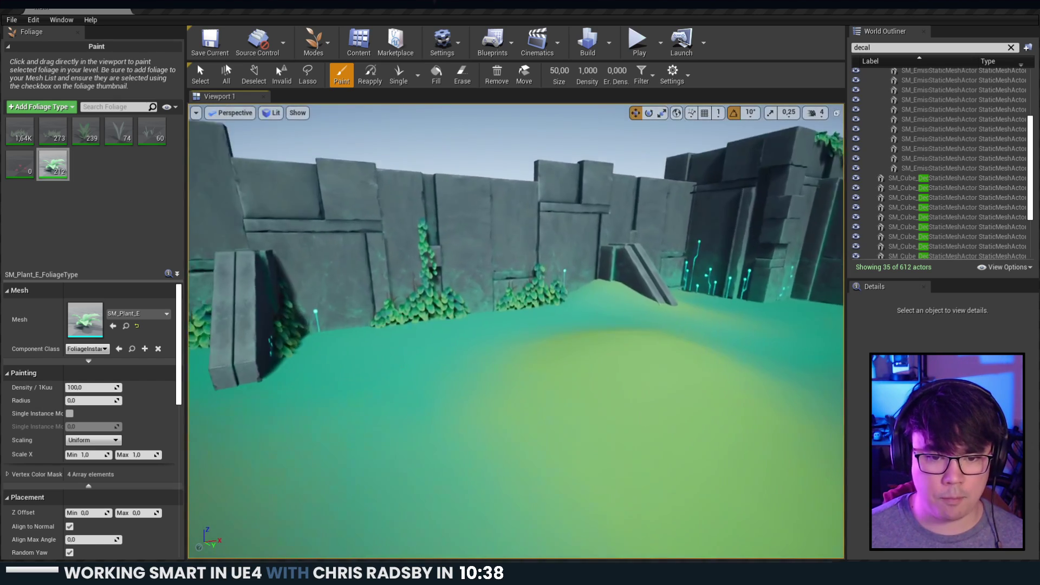
# Paint SM_Plant_E plants between the ground ivy and the buttress on the wall, redoing the last placement.
pyautogui.moveTo(539, 378)
pyautogui.mouseDown(button='right')
pyautogui.moveTo(574, 388)
pyautogui.moveTo(586, 412)
pyautogui.mouseUp(button='right')
pyautogui.click(486, 358)
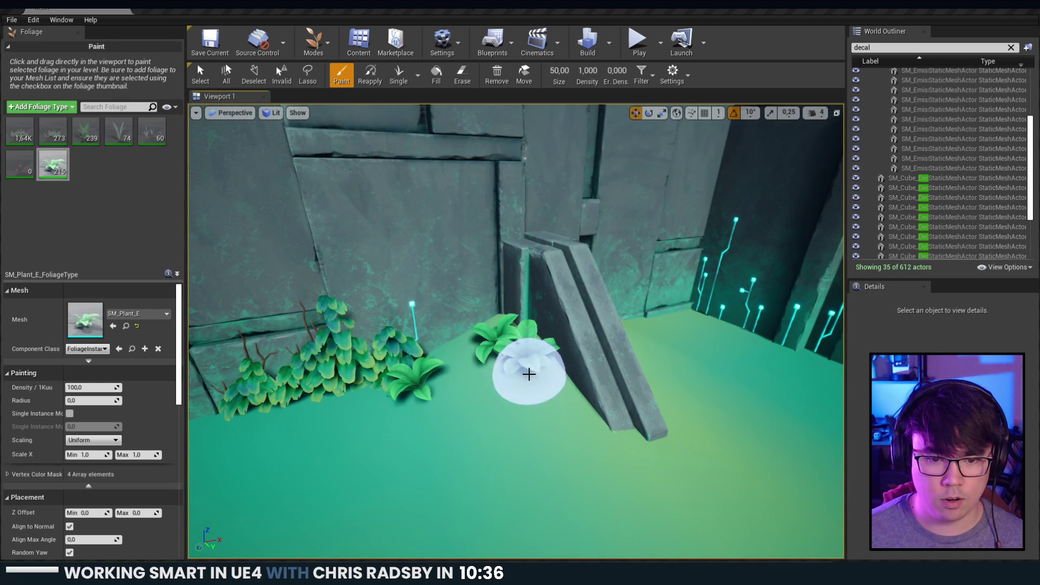
pyautogui.click(467, 392)
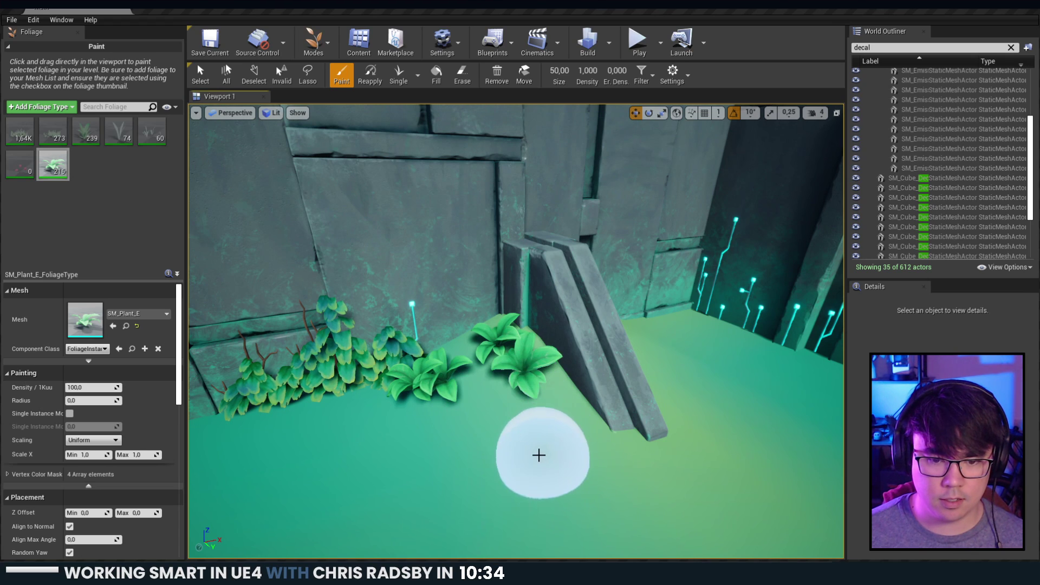
pyautogui.hotkey('ctrl', 'z')
pyautogui.hotkey('ctrl', 'y')
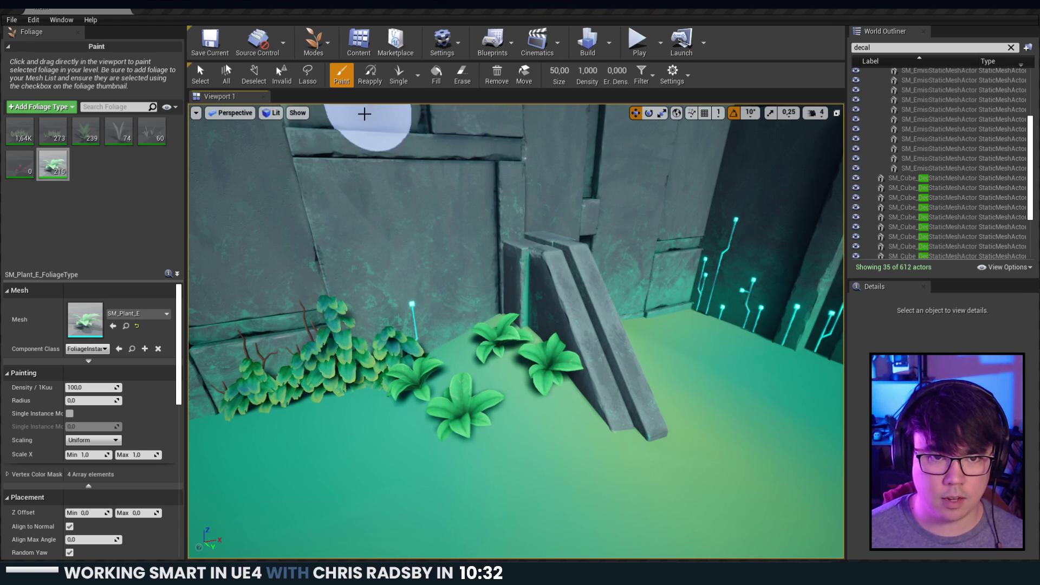
# Switch to single-instance foliage placement and add individual SM_Plant_E plants beside the ivy along the wall's base.
pyautogui.click(399, 76)
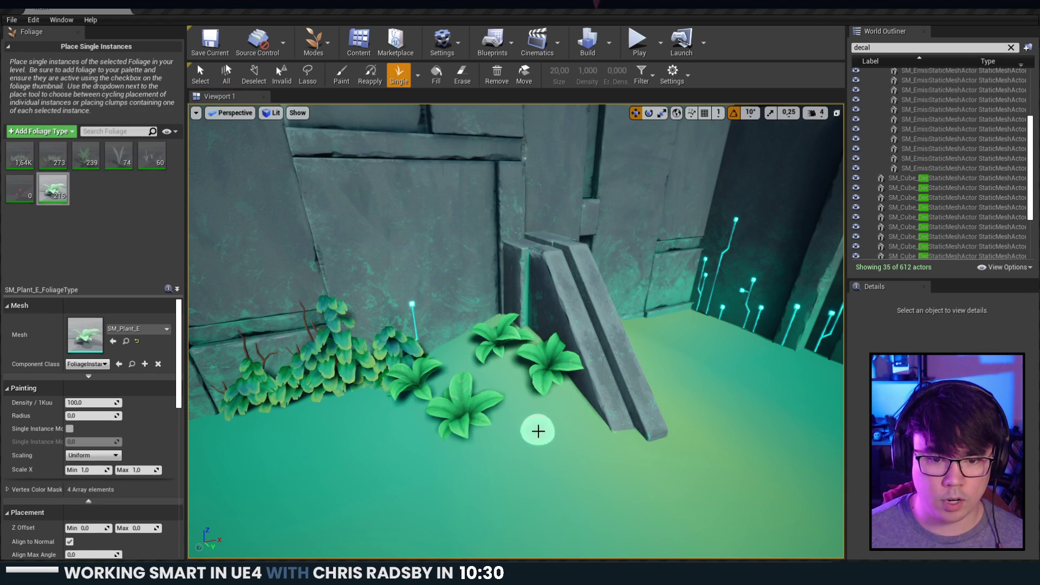
pyautogui.click(457, 356)
pyautogui.moveTo(457, 357); pyautogui.dragTo(433, 358, button='right')
pyautogui.click(374, 404)
pyautogui.moveTo(374, 404); pyautogui.dragTo(309, 400, button='right')
pyautogui.moveTo(378, 367); pyautogui.dragTo(423, 394, button='right')
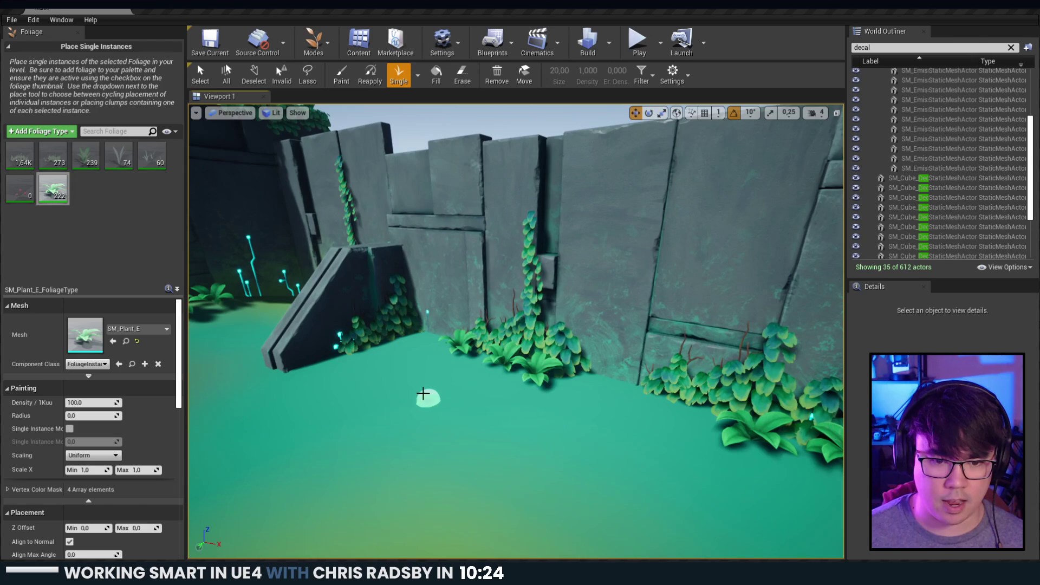
pyautogui.moveTo(411, 340); pyautogui.dragTo(347, 355, button='right')
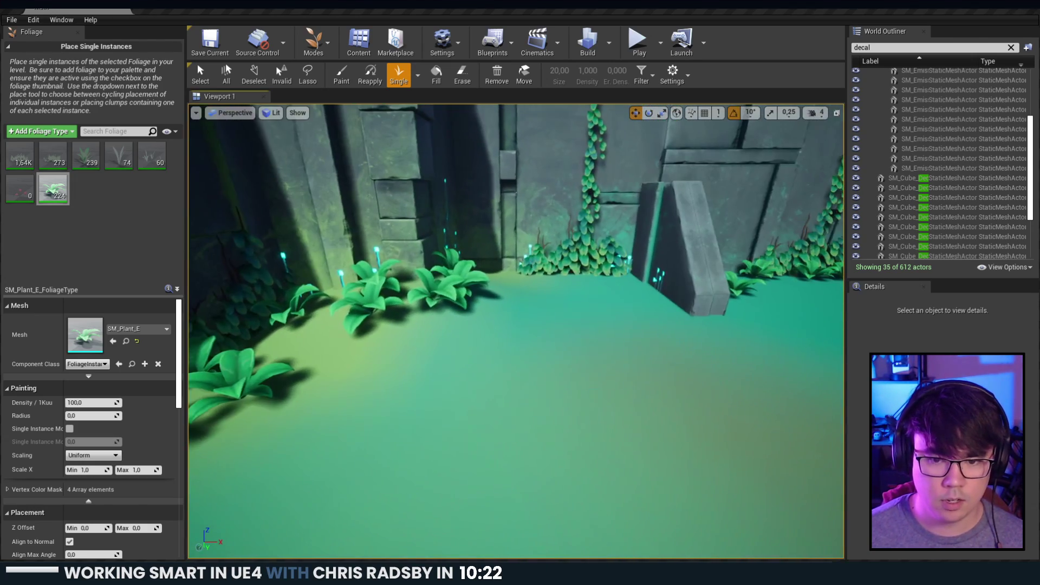
# Place individual SM_Plant_E plants around the ivy in the corner beside the tower's buttress.
pyautogui.moveTo(576, 276)
pyautogui.mouseDown(button='right')
pyautogui.moveTo(542, 271)
pyautogui.moveTo(645, 281)
pyautogui.moveTo(698, 322)
pyautogui.mouseUp(button='right')
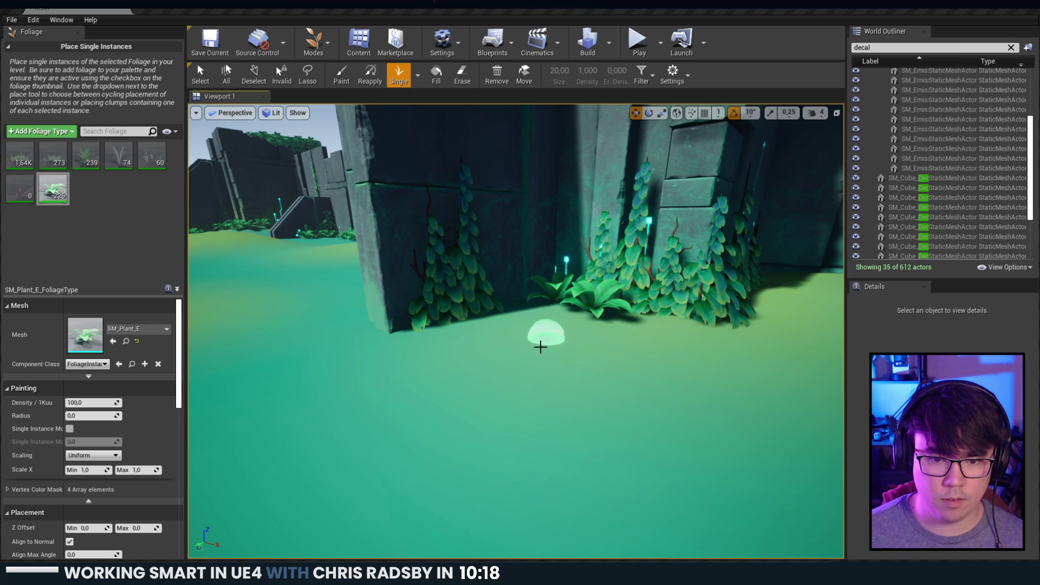
pyautogui.click(521, 312)
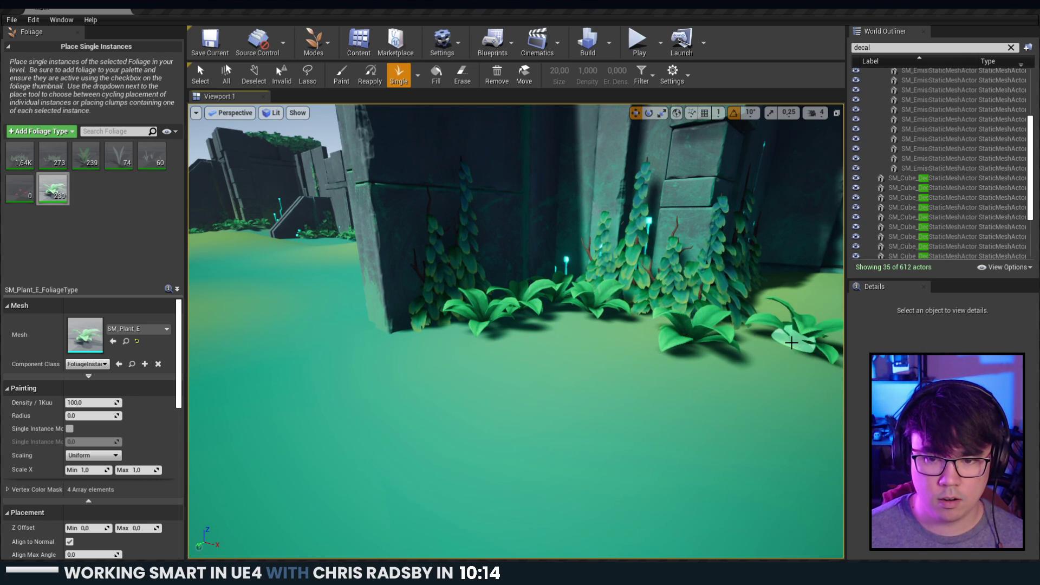
pyautogui.moveTo(792, 343); pyautogui.dragTo(636, 293, button='right')
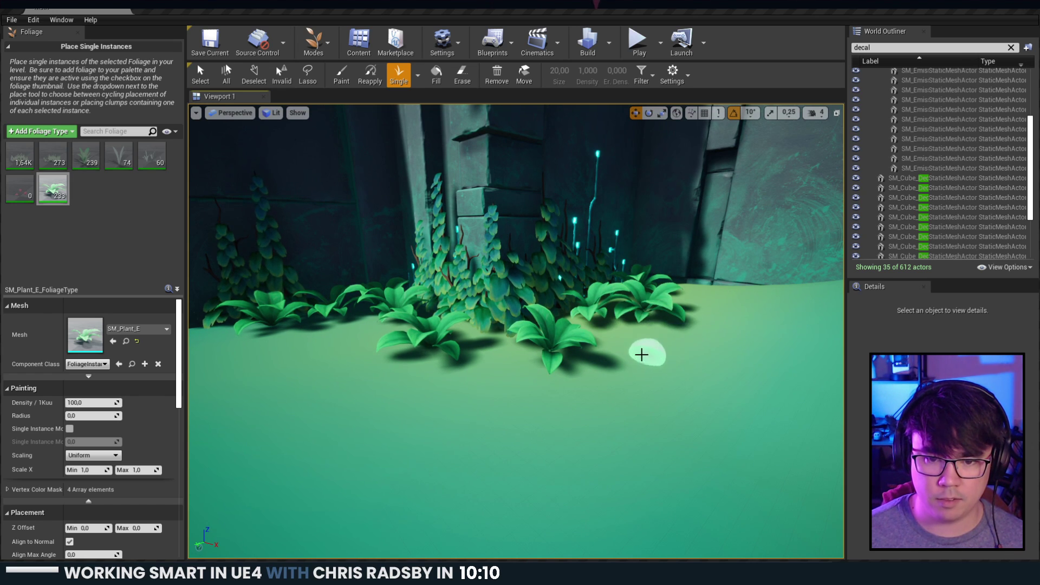
pyautogui.moveTo(716, 395); pyautogui.dragTo(759, 379, button='right')
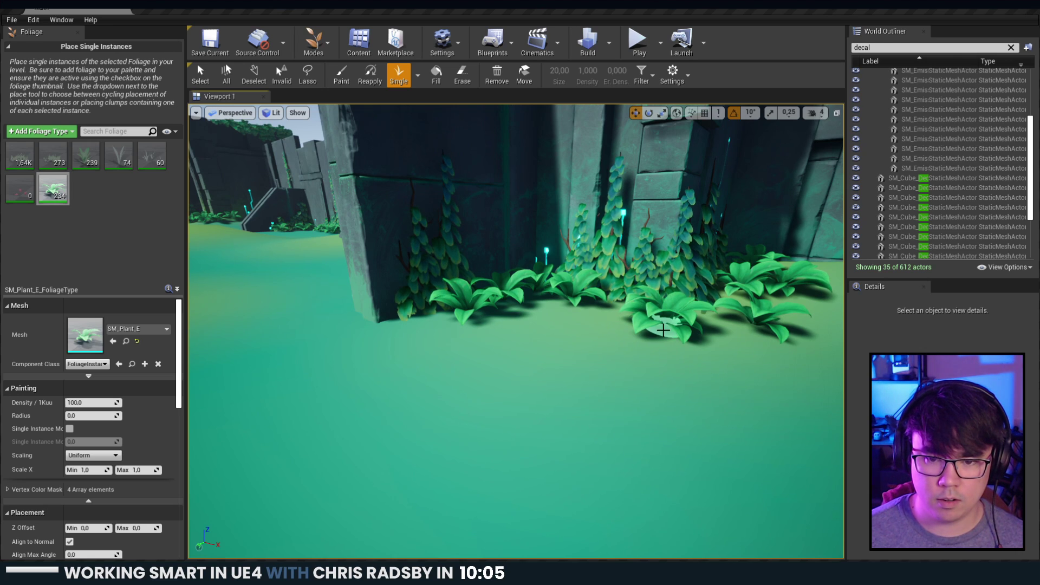
# Erase three SM_Plant_E plants in front of the corner ivy and place replacements closer to it.
pyautogui.keyDown('shift'); pyautogui.click(658, 337); pyautogui.keyUp('shift')
pyautogui.keyDown('shift'); pyautogui.click(570, 304); pyautogui.keyUp('shift')
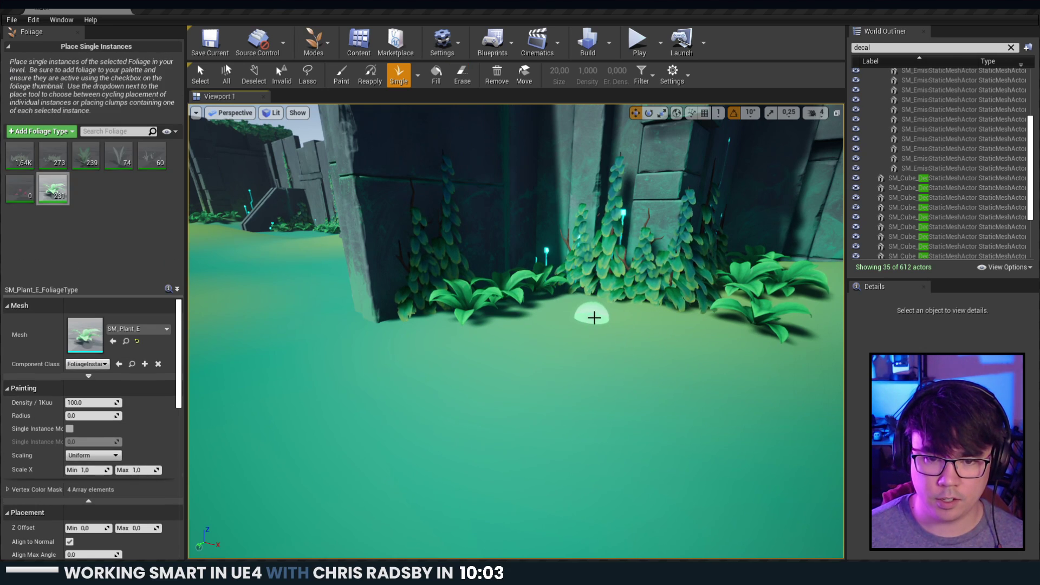
pyautogui.keyDown('shift'); pyautogui.click(759, 332); pyautogui.keyUp('shift')
pyautogui.click(735, 316)
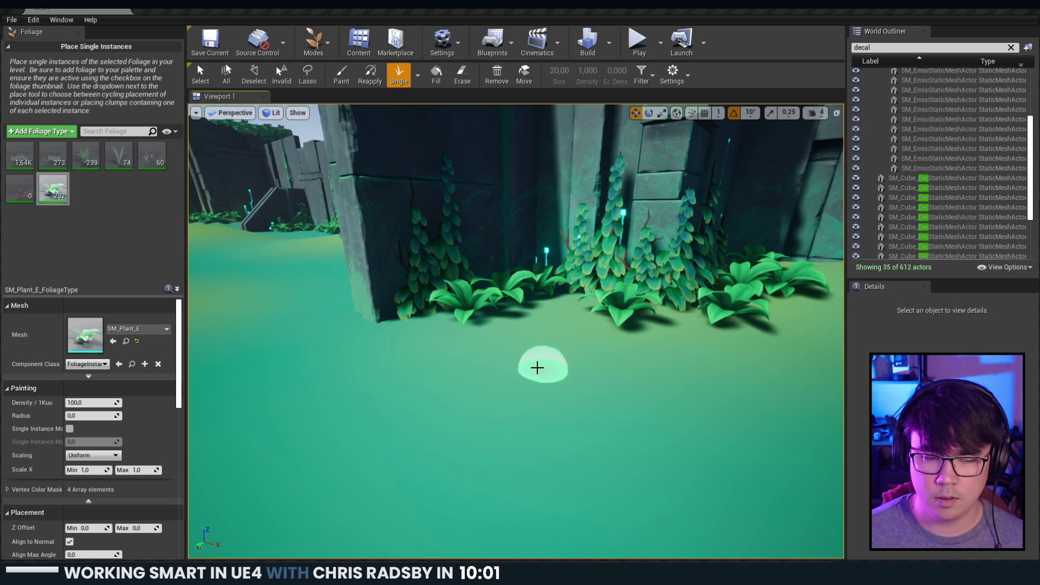
# Place single SM_Plant_E plants on the open ground in front of the tower buttress's foot.
pyautogui.moveTo(537, 367); pyautogui.dragTo(534, 359, button='right')
pyautogui.moveTo(408, 362); pyautogui.dragTo(354, 430, button='right')
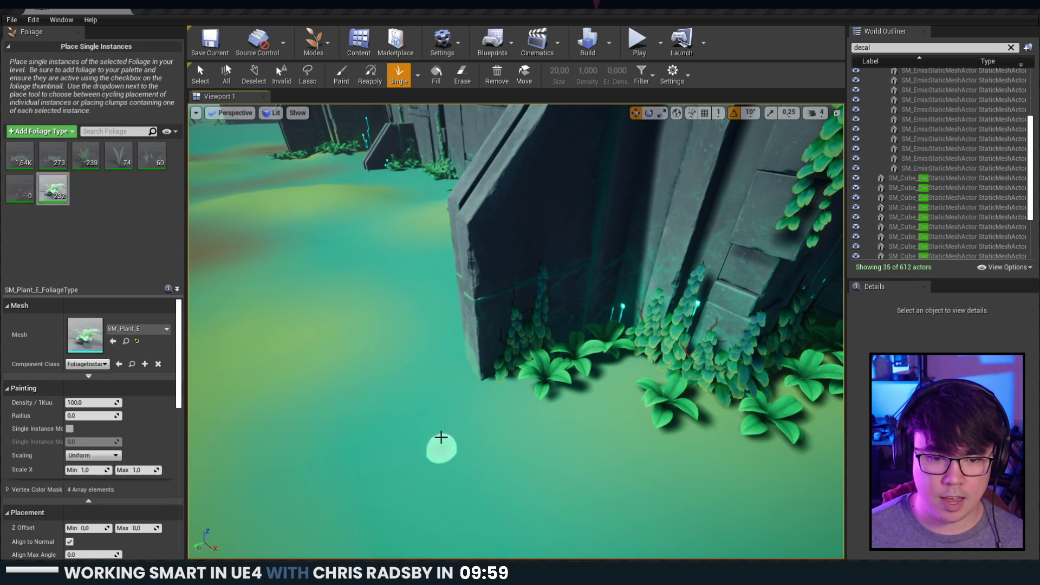
pyautogui.click(397, 399)
pyautogui.moveTo(451, 417); pyautogui.dragTo(488, 398, button='right')
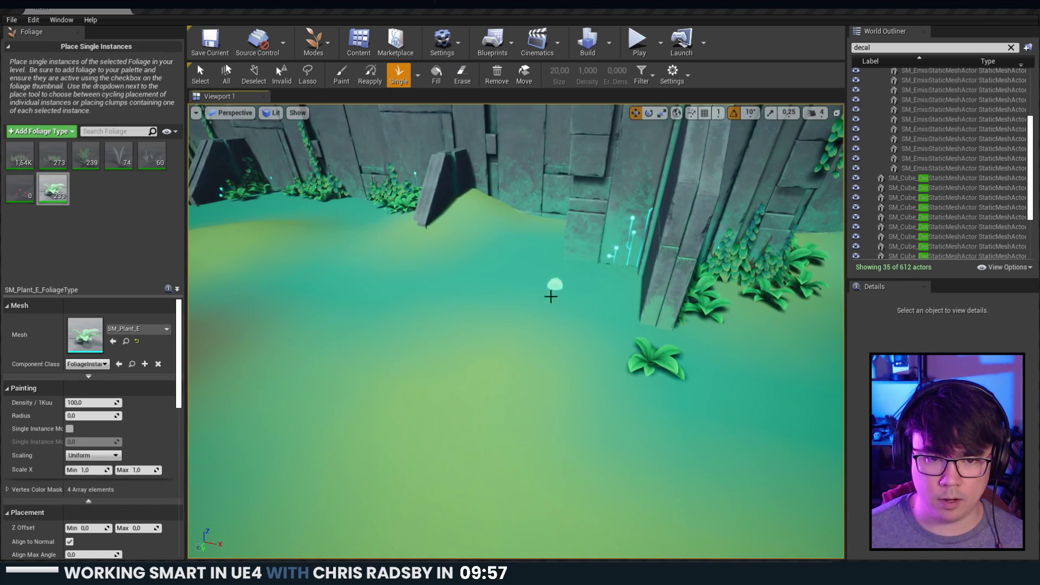
pyautogui.moveTo(551, 296); pyautogui.dragTo(520, 260, button='right')
pyautogui.moveTo(484, 535); pyautogui.dragTo(495, 542, button='right')
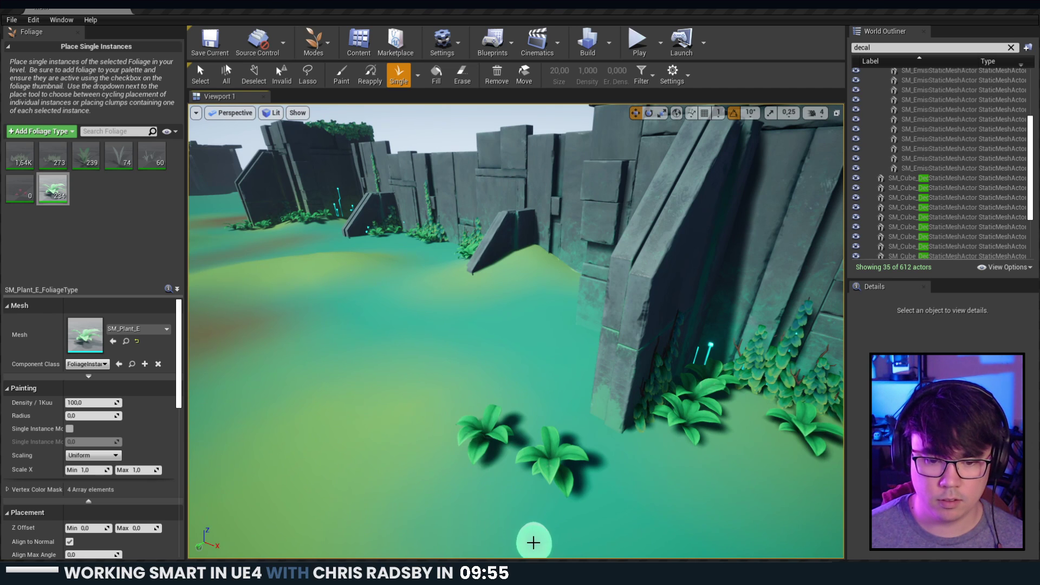
pyautogui.click(449, 507)
pyautogui.moveTo(548, 480)
pyautogui.mouseDown(button='right')
pyautogui.moveTo(534, 470)
pyautogui.moveTo(509, 480)
pyautogui.mouseUp(button='right')
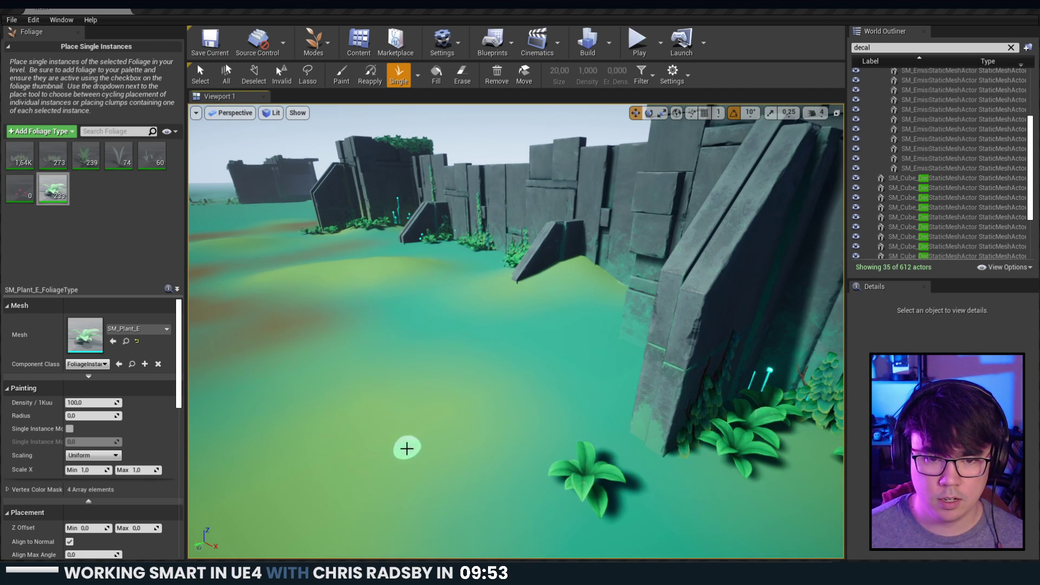
pyautogui.click(407, 448)
# Build a loose cluster of individual SM_Plant_E plants on the yellow-green mound in front of the wall.
pyautogui.moveTo(375, 272); pyautogui.dragTo(347, 293, button='right')
pyautogui.moveTo(602, 407)
pyautogui.mouseDown(button='right')
pyautogui.moveTo(579, 382)
pyautogui.moveTo(513, 399)
pyautogui.mouseUp(button='right')
pyautogui.click(507, 350)
pyautogui.click(433, 404)
pyautogui.click(484, 379)
pyautogui.click(568, 365)
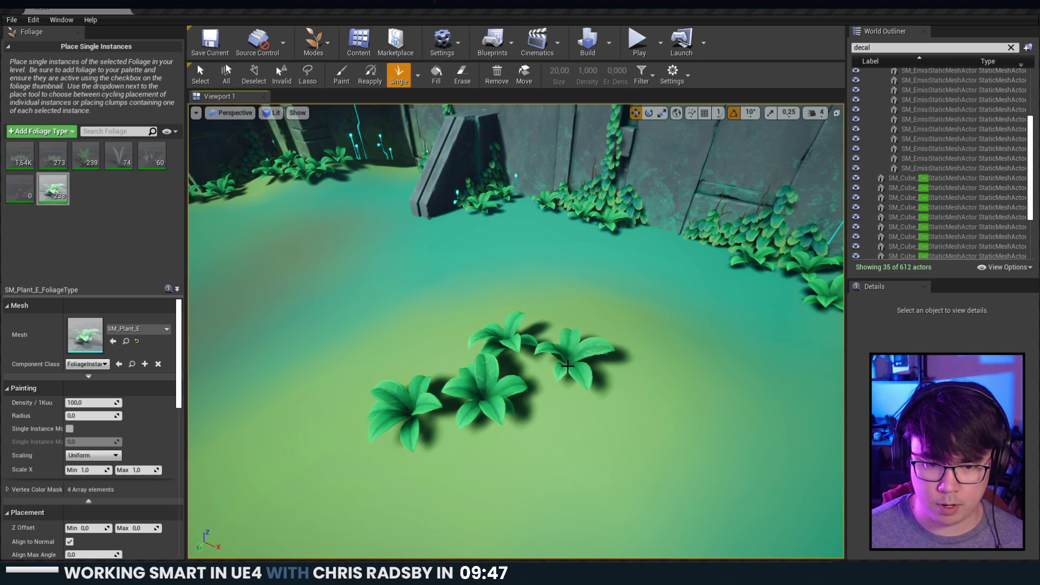
pyautogui.click(452, 358)
pyautogui.moveTo(539, 383); pyautogui.dragTo(551, 399, button='right')
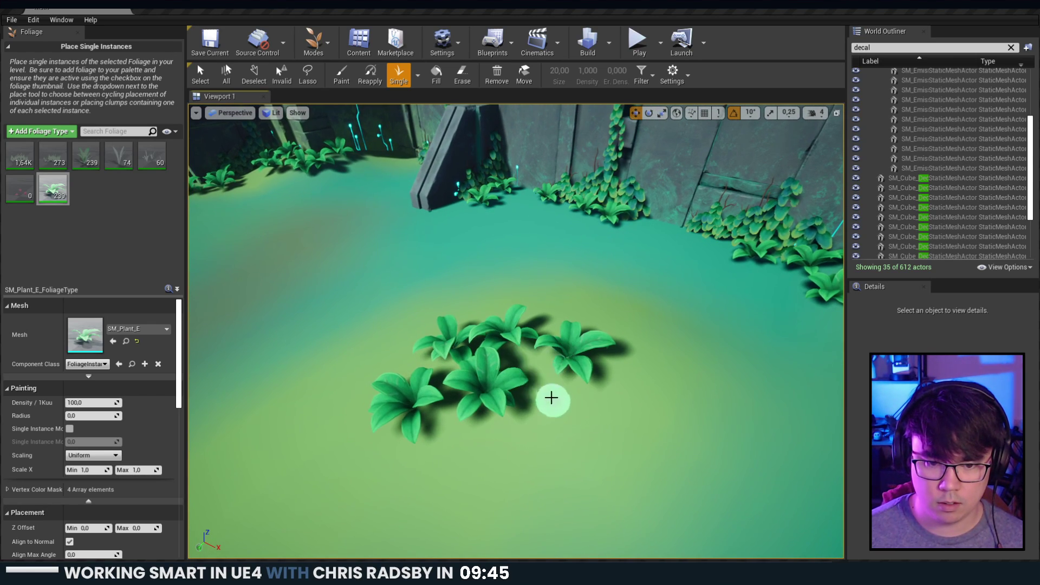
pyautogui.click(325, 484)
pyautogui.moveTo(481, 493)
pyautogui.mouseDown(button='right')
pyautogui.moveTo(477, 455)
pyautogui.moveTo(483, 511)
pyautogui.mouseUp(button='right')
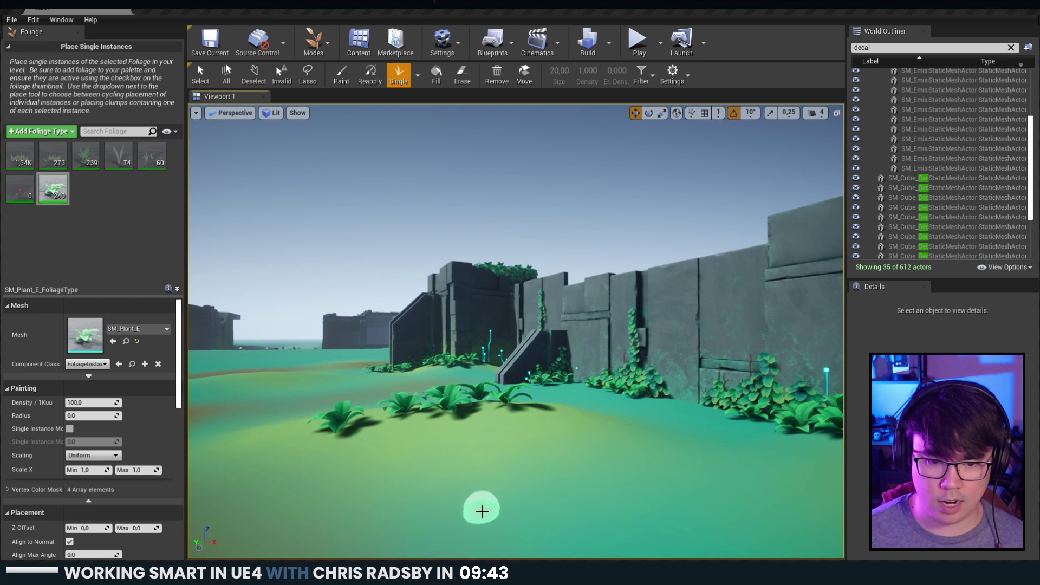
pyautogui.click(433, 433)
pyautogui.moveTo(571, 474); pyautogui.dragTo(577, 472, button='right')
pyautogui.click(465, 435)
# Place SM_Plant_E plants on the yellow-green patch out in front of the far tower.
pyautogui.moveTo(464, 434)
pyautogui.mouseDown(button='right')
pyautogui.moveTo(447, 428)
pyautogui.moveTo(472, 434)
pyautogui.moveTo(461, 432)
pyautogui.moveTo(503, 471)
pyautogui.mouseUp(button='right')
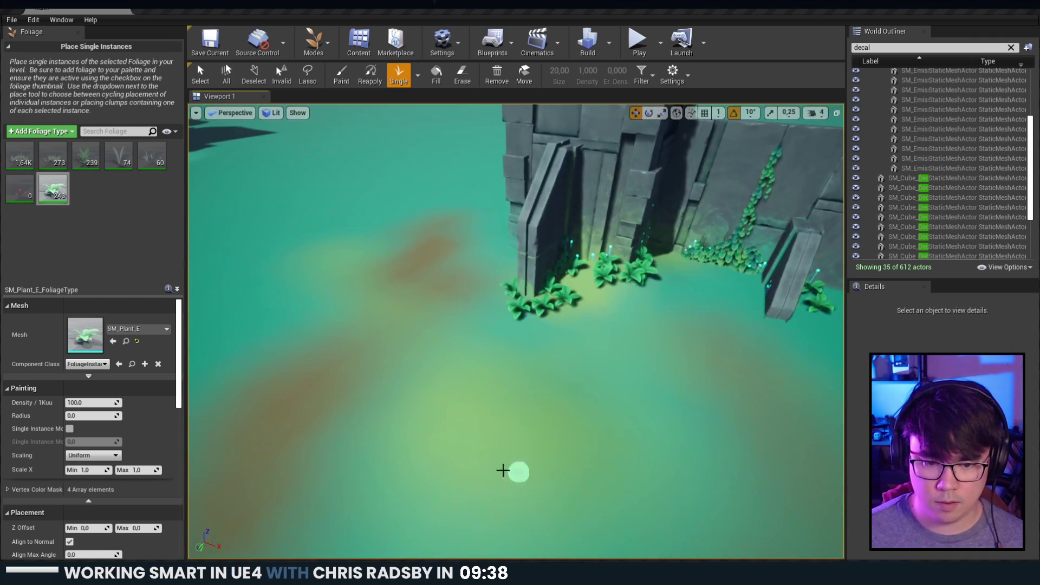
pyautogui.click(483, 411)
pyautogui.moveTo(588, 495)
pyautogui.mouseDown(button='right')
pyautogui.moveTo(642, 501)
pyautogui.moveTo(548, 414)
pyautogui.mouseUp(button='right')
# Place a cluster of SM_Plant_E plants on the raised ground beside the wall's small buttress, extending it along the wall base.
pyautogui.moveTo(574, 302); pyautogui.dragTo(485, 232, button='right')
pyautogui.click(488, 233)
pyautogui.click(415, 263)
pyautogui.click(550, 280)
pyautogui.click(504, 287)
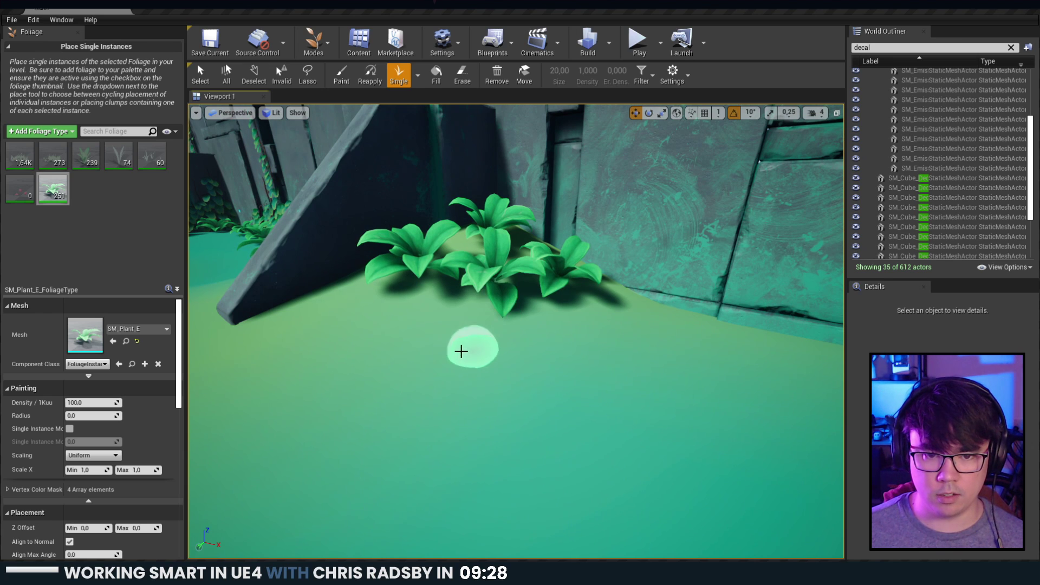
pyautogui.click(361, 320)
pyautogui.click(727, 348)
pyautogui.click(644, 336)
pyautogui.moveTo(644, 336); pyautogui.dragTo(623, 371, button='right')
pyautogui.click(564, 345)
pyautogui.moveTo(565, 345); pyautogui.dragTo(550, 365, button='right')
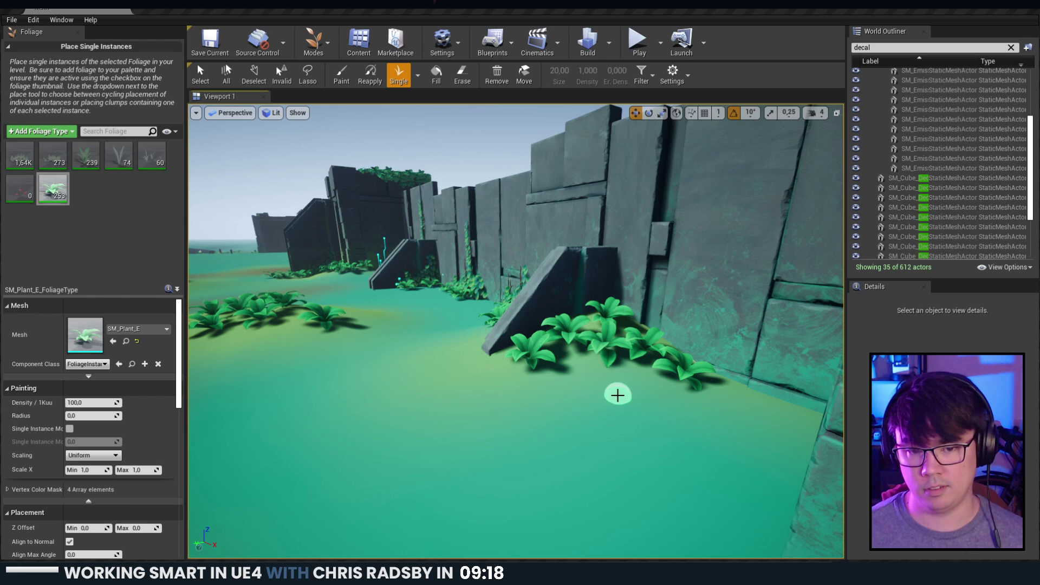
# Switch the foliage type to SM_Plant_A and place several plants at the wall-side end of the mound's cluster.
pyautogui.click(85, 155)
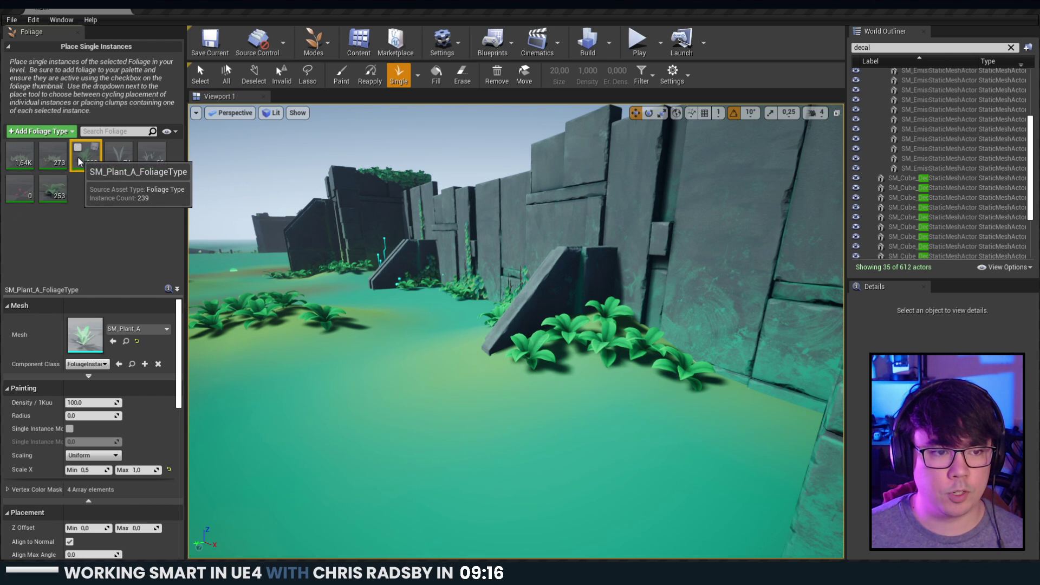
pyautogui.moveTo(380, 325); pyautogui.dragTo(377, 411, button='right')
pyautogui.press('w')
pyautogui.click(402, 350)
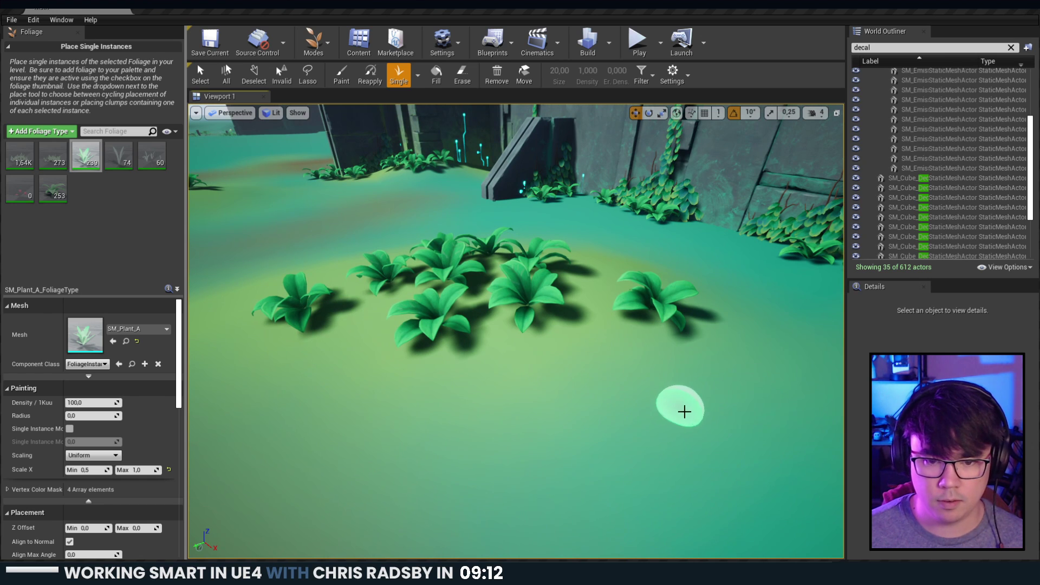
pyautogui.click(659, 383)
pyautogui.click(720, 340)
pyautogui.click(766, 399)
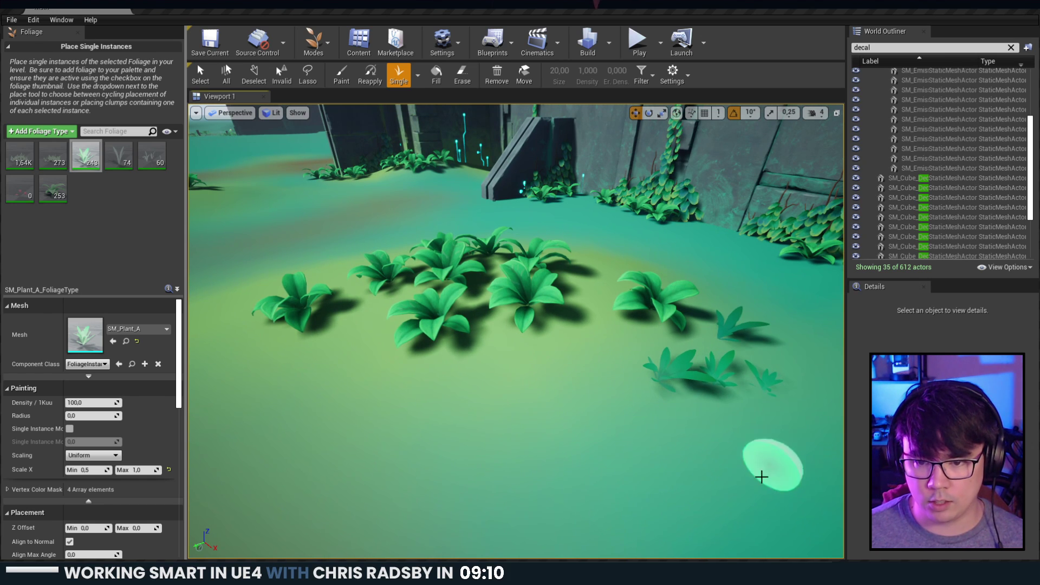
# Place SM_Plant_A plants across the front slope and outer edge of the mound's plant cluster.
pyautogui.click(242, 408)
pyautogui.click(235, 489)
pyautogui.click(313, 387)
pyautogui.click(347, 470)
pyautogui.press('a')
pyautogui.moveTo(349, 471); pyautogui.dragTo(325, 471, button='right')
pyautogui.click(596, 419)
pyautogui.click(427, 478)
pyautogui.click(436, 273)
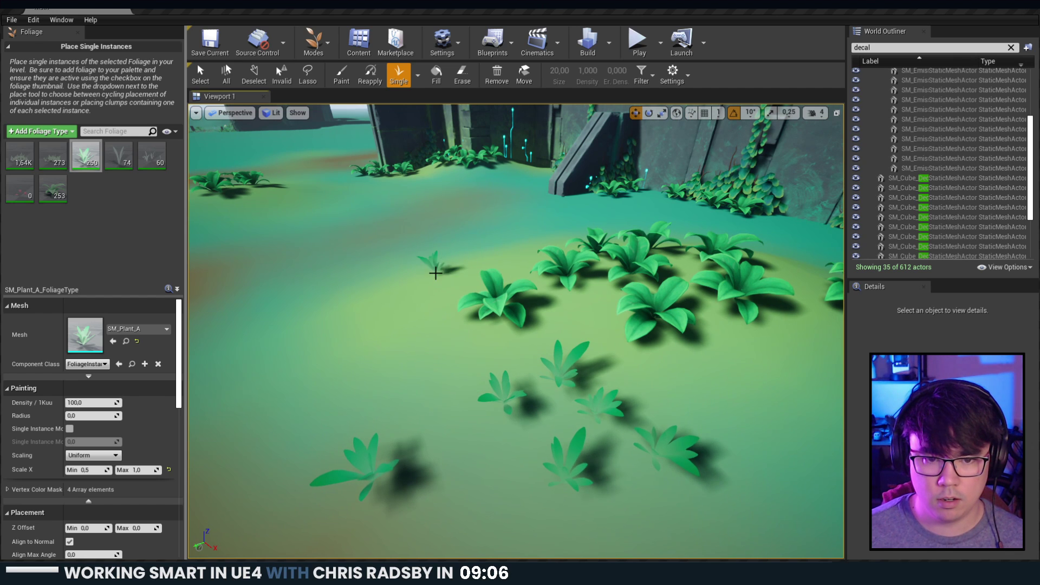
# Scatter SM_Plant_A plants behind the mound, around the far plant clusters and in front of the wall's small buttress.
pyautogui.press('e')
pyautogui.moveTo(335, 399); pyautogui.dragTo(337, 439, button='right')
pyautogui.click(550, 318)
pyautogui.click(607, 302)
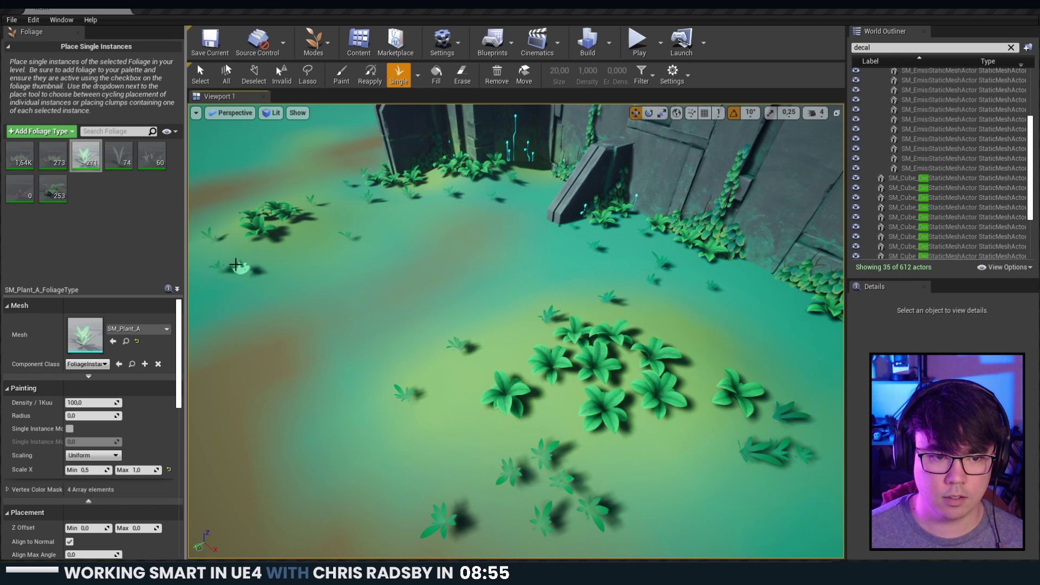
pyautogui.moveTo(511, 284); pyautogui.dragTo(526, 290, button='right')
pyautogui.click(543, 302)
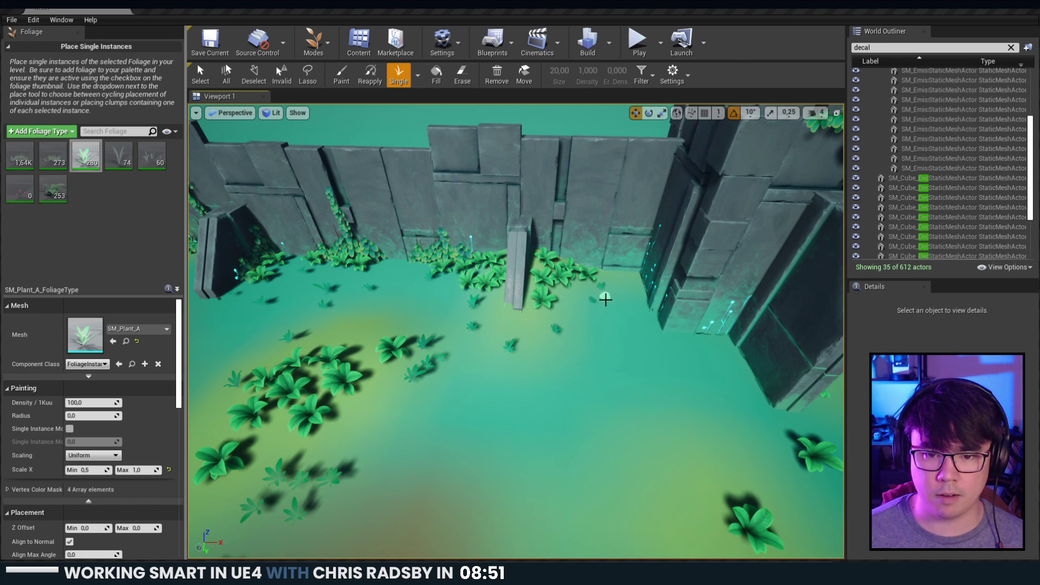
# Scatter SM_Plant_A plants around the foot of the tower buttress and the SM_Plant_E plants in front of it.
pyautogui.moveTo(757, 413); pyautogui.dragTo(729, 426, button='right')
pyautogui.click(696, 377)
pyautogui.click(664, 427)
pyautogui.moveTo(665, 426); pyautogui.dragTo(513, 502, button='right')
pyautogui.click(531, 468)
pyautogui.click(488, 511)
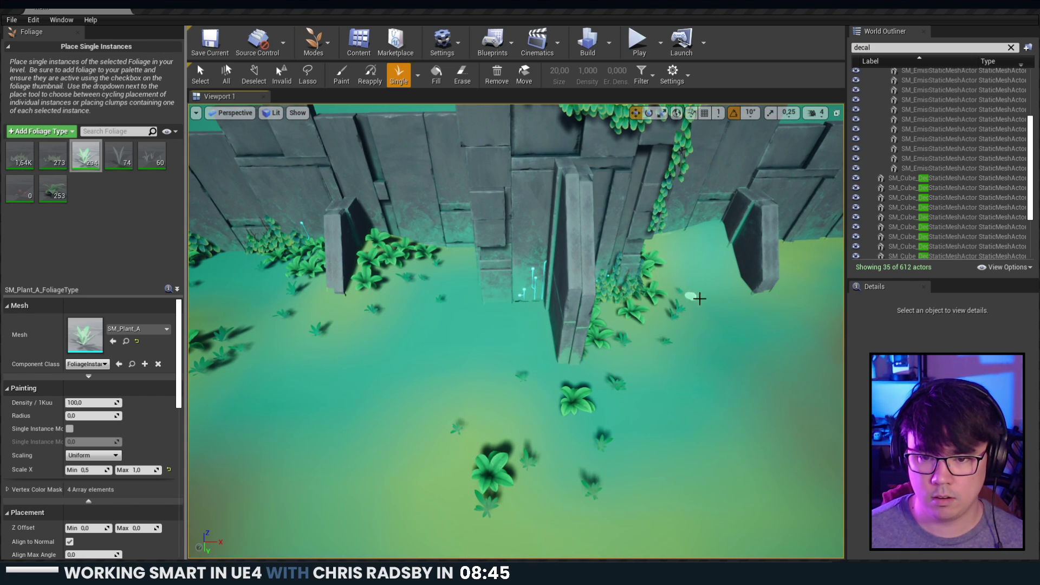
pyautogui.moveTo(718, 341); pyautogui.dragTo(670, 350, button='right')
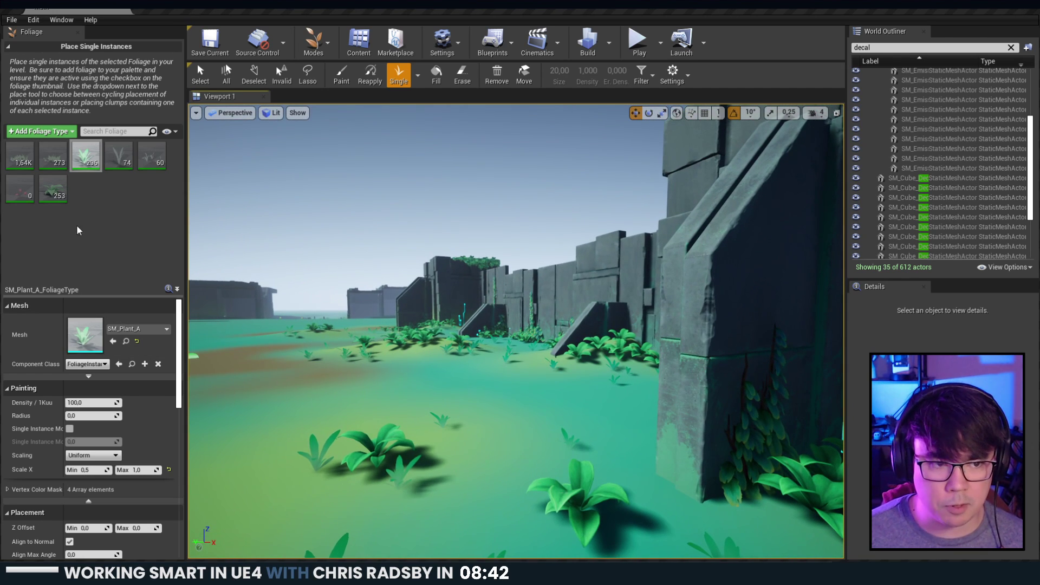
# Place one SM_Plant_B plant, with a patch of SM_Plant_BB tufts around it on the open ground near the small buttress.
pyautogui.click(121, 162)
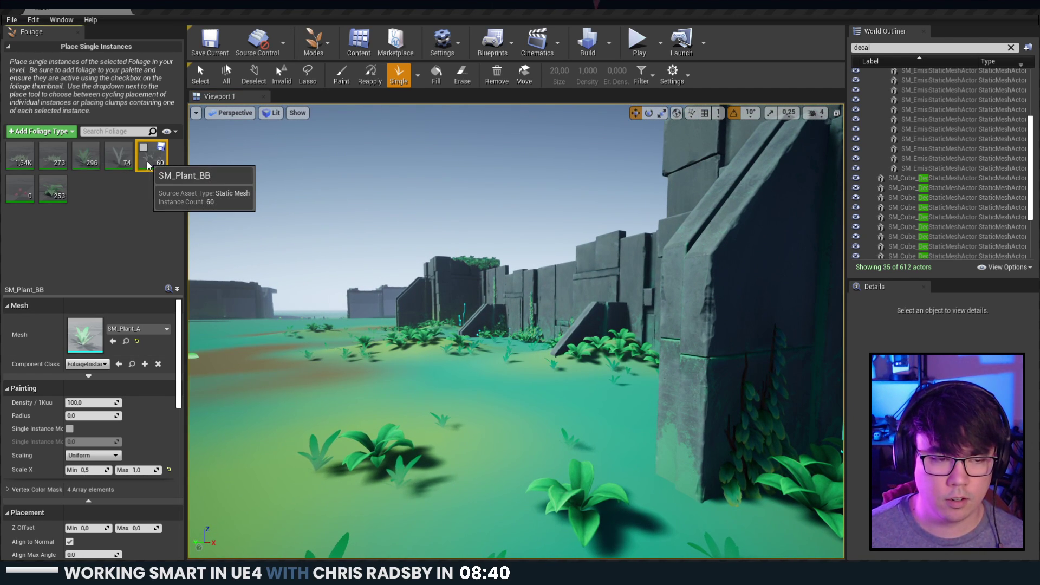
pyautogui.click(111, 148)
pyautogui.moveTo(441, 313)
pyautogui.mouseDown(button='right')
pyautogui.moveTo(439, 353)
pyautogui.moveTo(401, 401)
pyautogui.mouseUp(button='right')
pyautogui.moveTo(743, 336); pyautogui.dragTo(786, 331, button='right')
pyautogui.click(484, 337)
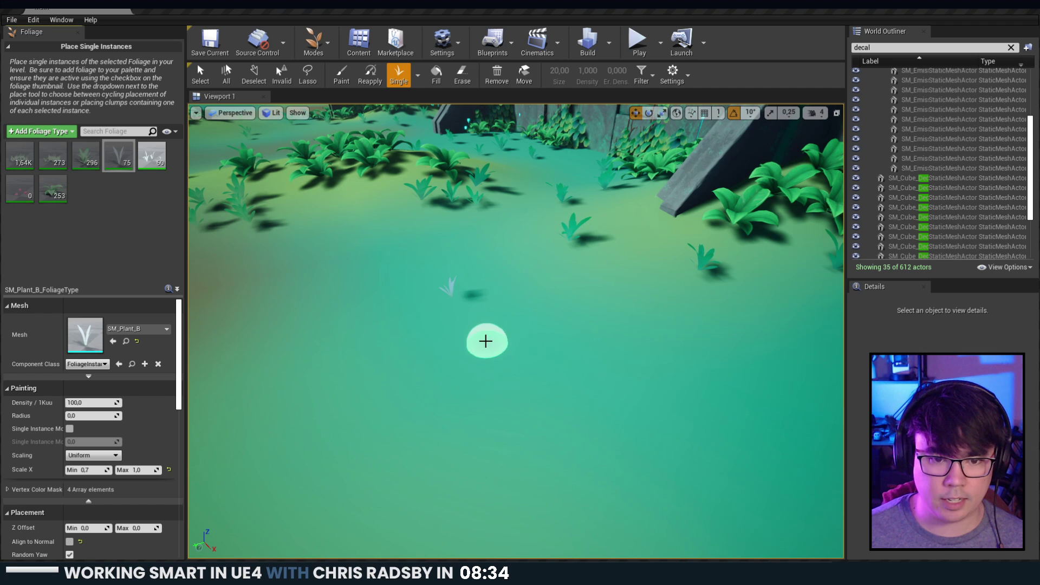
pyautogui.click(535, 318)
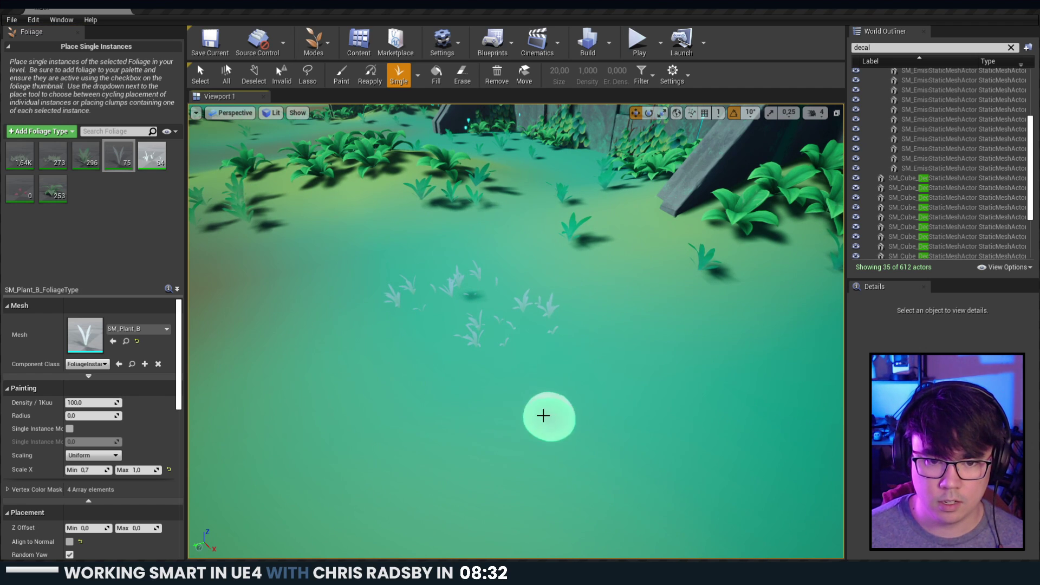
pyautogui.click(538, 411)
pyautogui.click(405, 358)
pyautogui.click(450, 394)
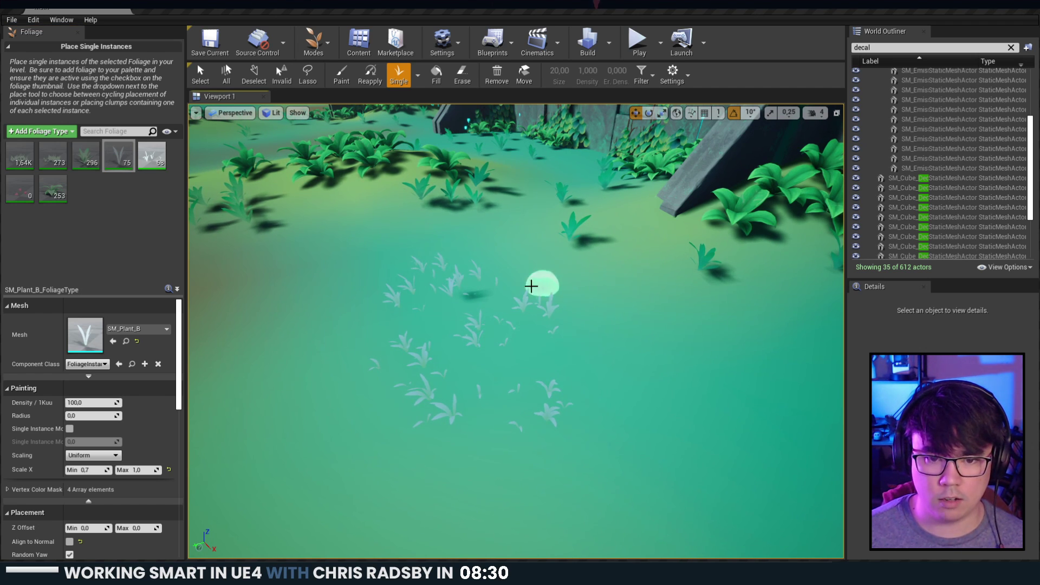
pyautogui.click(531, 286)
# Scatter SM_Plant_BB tufts on the open ground near the far tower and between the wall and the mound.
pyautogui.moveTo(532, 286); pyautogui.dragTo(605, 335, button='right')
pyautogui.click(423, 260)
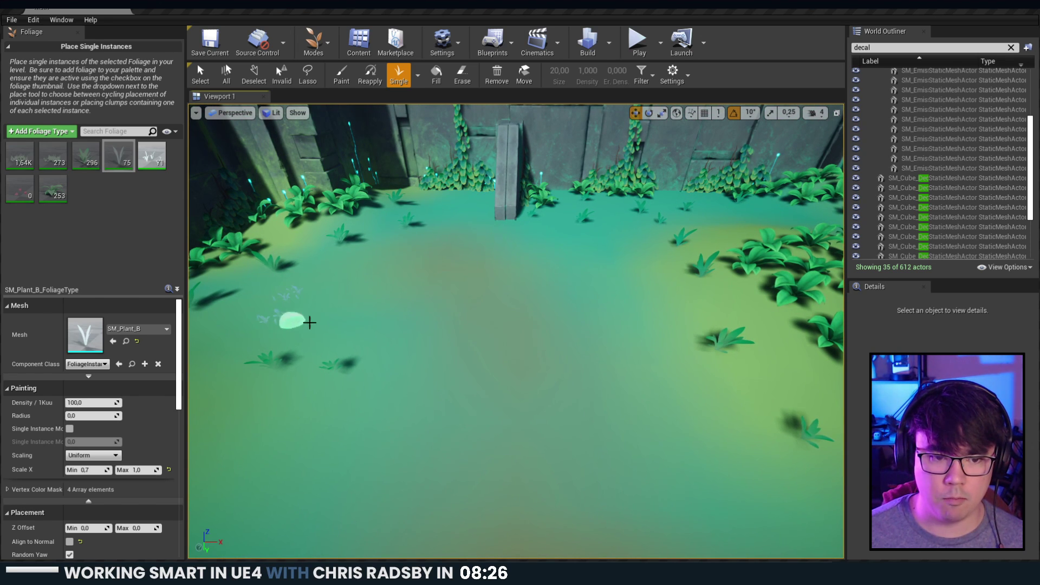
pyautogui.click(328, 288)
pyautogui.moveTo(328, 289); pyautogui.dragTo(652, 460, button='right')
pyautogui.click(499, 499)
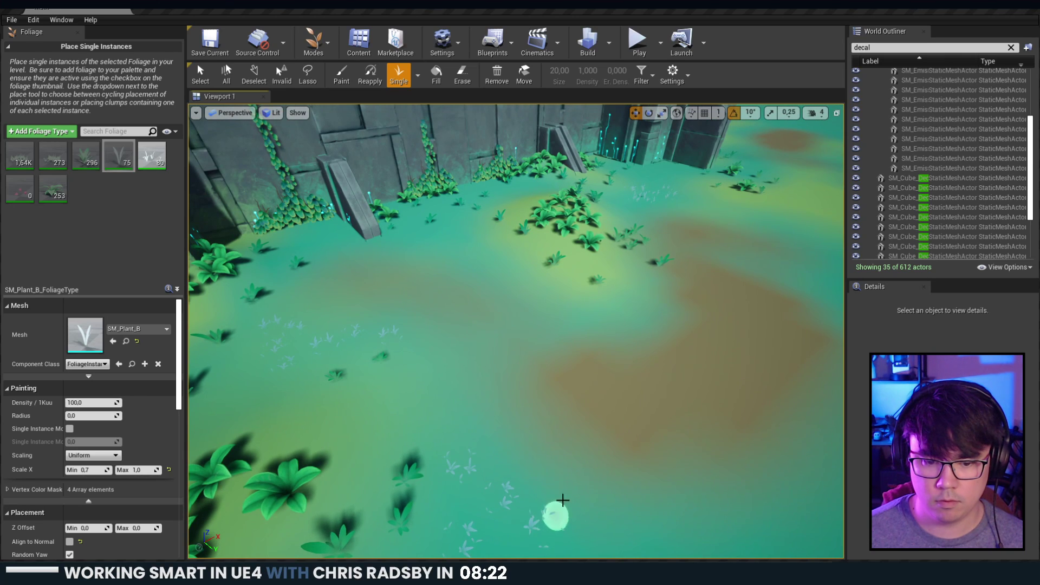
pyautogui.moveTo(562, 500); pyautogui.dragTo(602, 397, button='right')
pyautogui.click(324, 316)
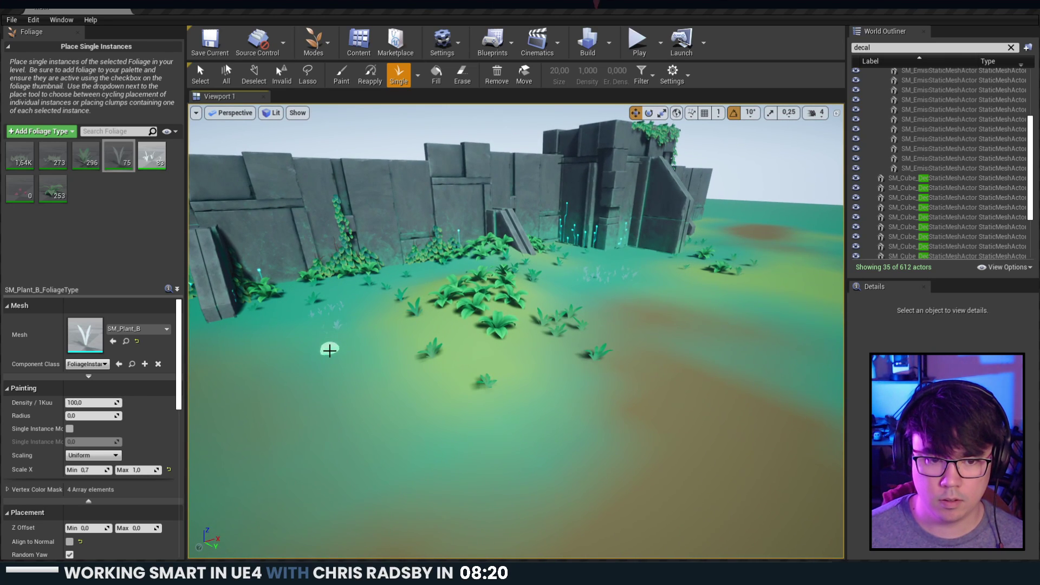
pyautogui.click(320, 348)
# Place SM_Plant_BB tufts on the ground in front of the plants at the tower buttress.
pyautogui.moveTo(321, 349); pyautogui.dragTo(380, 368, button='right')
pyautogui.click(483, 520)
pyautogui.click(662, 521)
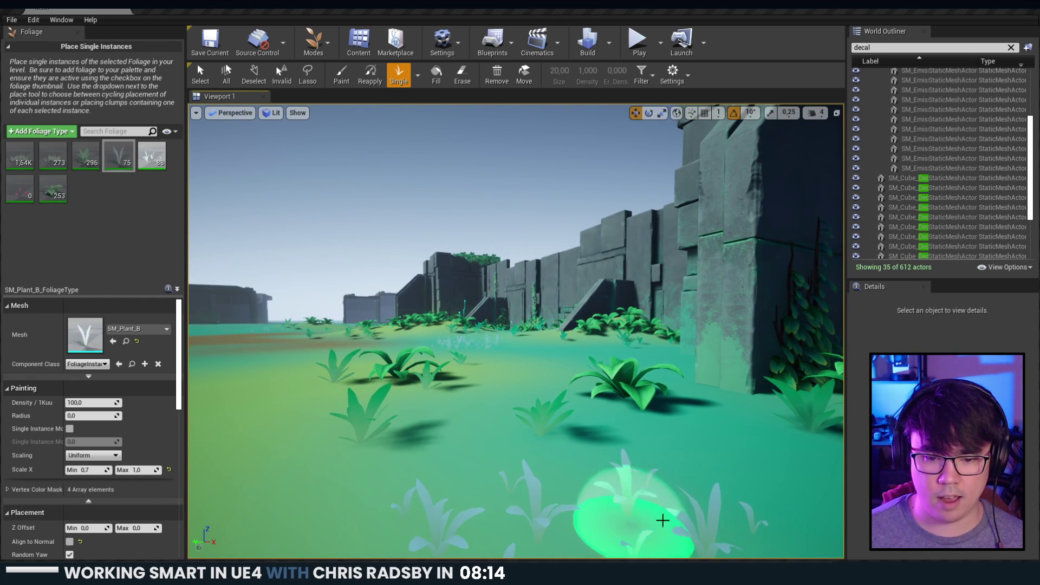
pyautogui.click(744, 483)
pyautogui.click(515, 523)
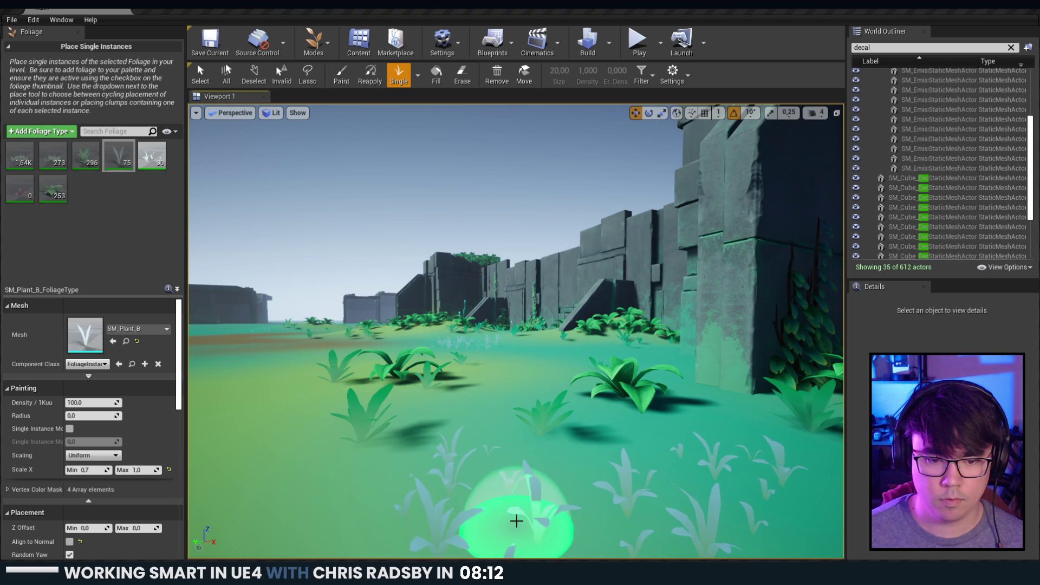
# Extend the SM_Plant_BB patch across the green ground between the mound and the near tower.
pyautogui.moveTo(516, 522); pyautogui.dragTo(534, 514, button='right')
pyautogui.click(428, 434)
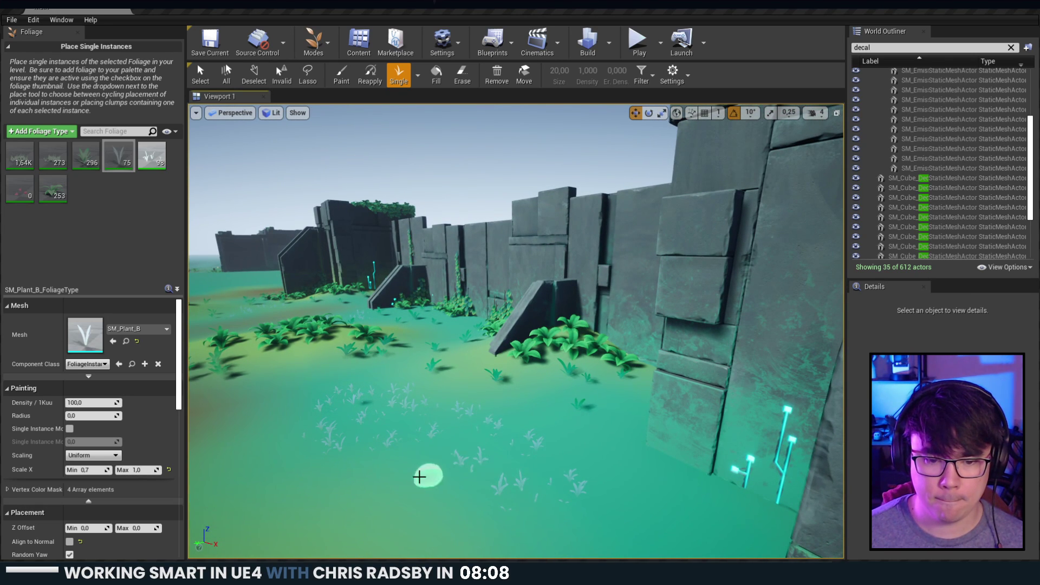
pyautogui.moveTo(420, 477); pyautogui.dragTo(399, 458, button='right')
pyautogui.click(386, 400)
pyautogui.click(834, 530)
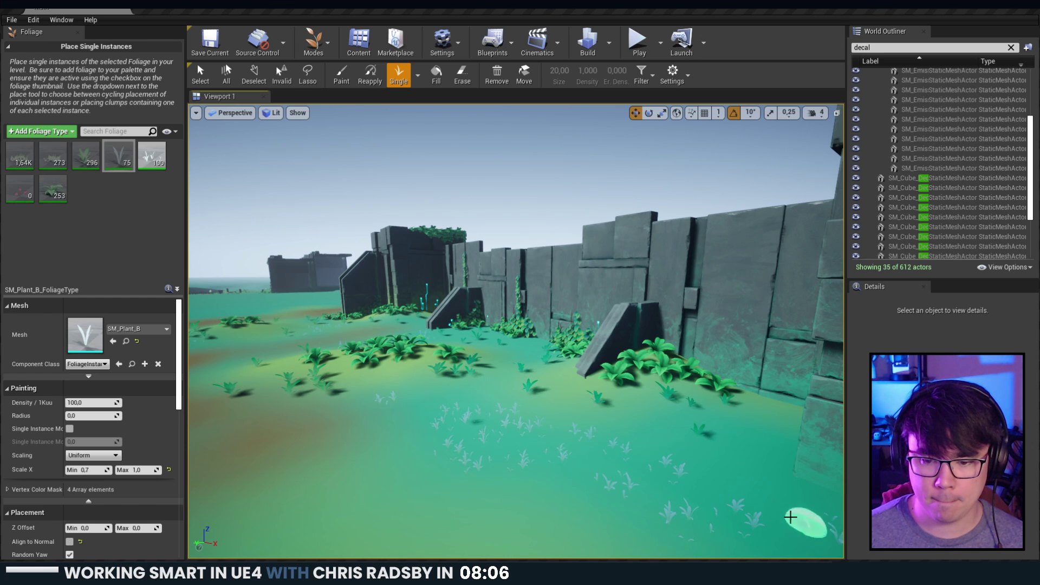
# Remove one SM_Plant_BB plant from the patch on the green ground near the buttress.
pyautogui.moveTo(791, 518); pyautogui.dragTo(527, 468, button='right')
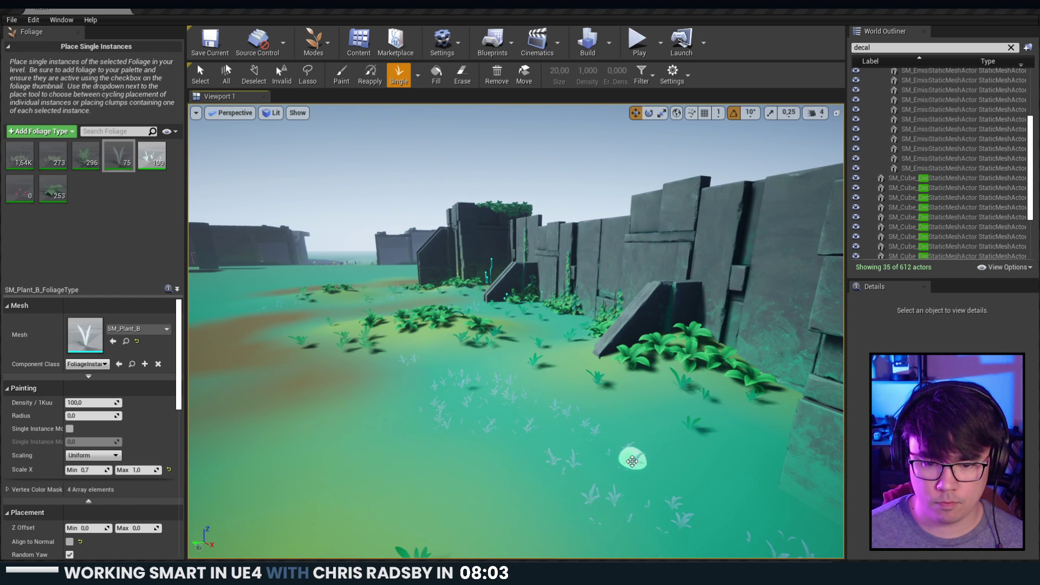
pyautogui.keyDown('shift'); pyautogui.click(632, 462); pyautogui.keyUp('shift')
pyautogui.press('s')
pyautogui.moveTo(561, 443); pyautogui.dragTo(560, 405, button='right')
pyautogui.press('a')
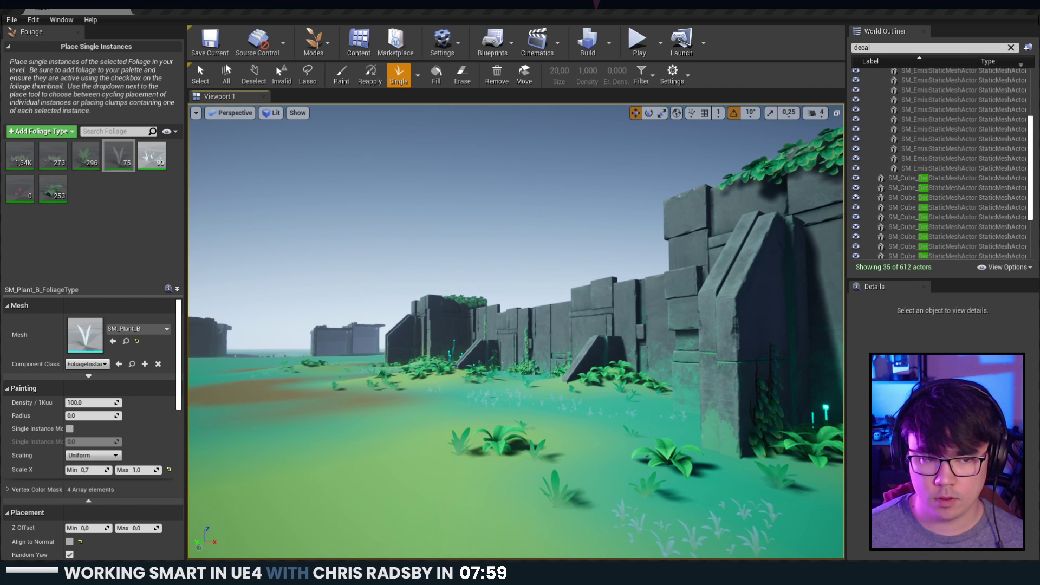
# Make the grass the only active foliage type and paint it at the wall's foot beside the glowing plants.
pyautogui.click(146, 156)
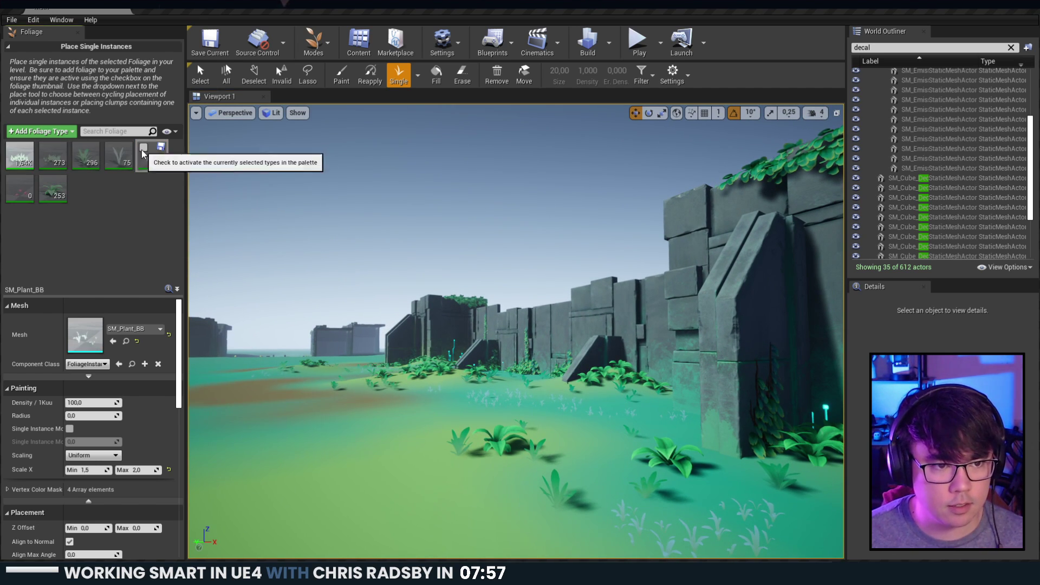
pyautogui.click(341, 75)
pyautogui.moveTo(465, 216)
pyautogui.mouseDown(button='right')
pyautogui.moveTo(464, 355)
pyautogui.moveTo(476, 412)
pyautogui.moveTo(504, 428)
pyautogui.mouseUp(button='right')
pyautogui.press('w')
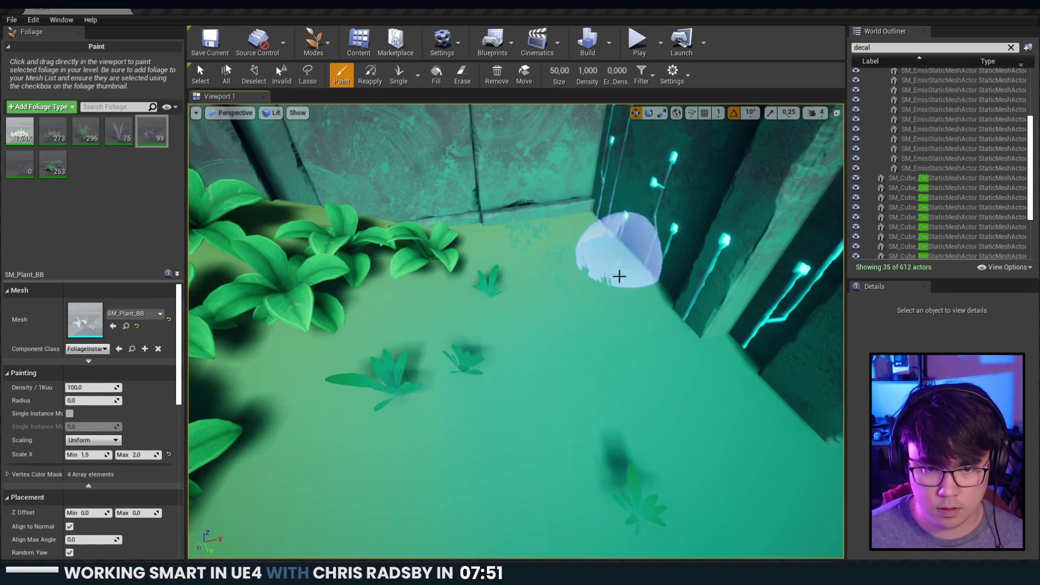
pyautogui.moveTo(620, 276); pyautogui.dragTo(564, 244)
pyautogui.moveTo(457, 304); pyautogui.dragTo(460, 347, button='right')
pyautogui.moveTo(461, 309)
pyautogui.mouseDown()
pyautogui.moveTo(526, 427)
pyautogui.moveTo(570, 428)
pyautogui.mouseUp()
# Paint grass on the ground around the SM_Plant_BB patch between the mound and the near tower.
pyautogui.moveTo(570, 428)
pyautogui.mouseDown(button='right')
pyautogui.moveTo(488, 357)
pyautogui.moveTo(472, 349)
pyautogui.moveTo(463, 363)
pyautogui.mouseUp(button='right')
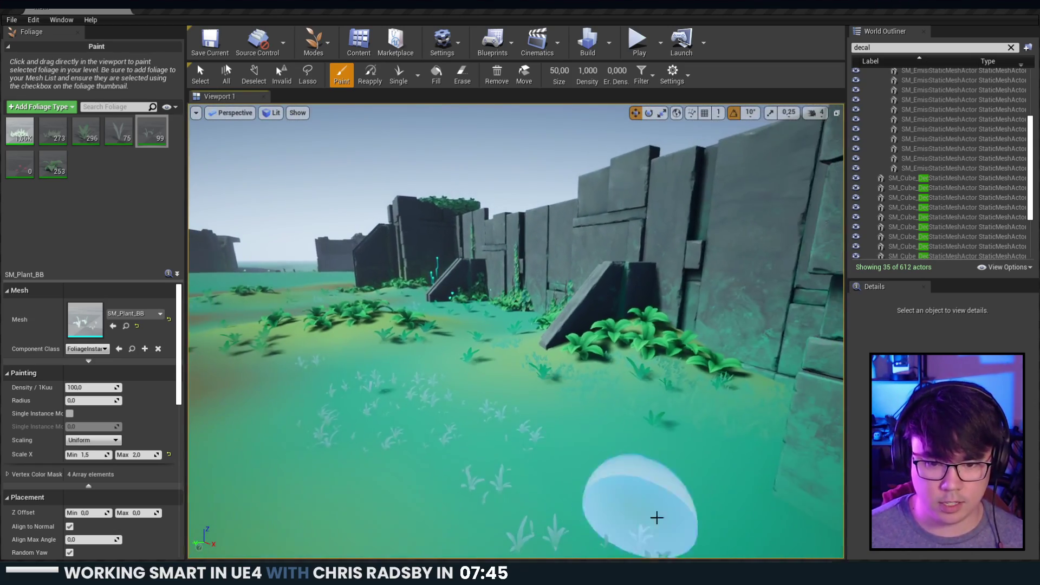
pyautogui.moveTo(655, 518)
pyautogui.mouseDown()
pyautogui.moveTo(694, 444)
pyautogui.moveTo(613, 502)
pyautogui.mouseUp()
pyautogui.moveTo(584, 518); pyautogui.dragTo(550, 531, button='right')
pyautogui.moveTo(584, 518)
pyautogui.mouseDown()
pyautogui.moveTo(444, 429)
pyautogui.moveTo(536, 478)
pyautogui.mouseUp()
pyautogui.moveTo(537, 478); pyautogui.dragTo(501, 488, button='right')
pyautogui.moveTo(520, 476)
pyautogui.mouseDown()
pyautogui.moveTo(290, 481)
pyautogui.moveTo(488, 392)
pyautogui.mouseUp()
pyautogui.moveTo(489, 391); pyautogui.dragTo(477, 434, button='right')
pyautogui.moveTo(469, 439); pyautogui.dragTo(458, 327)
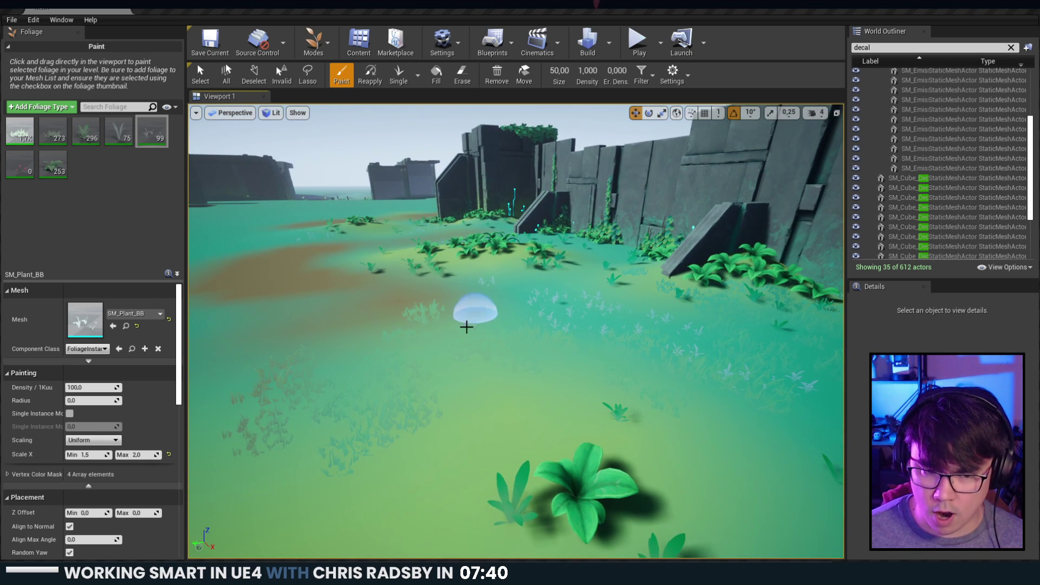
pyautogui.moveTo(466, 327); pyautogui.dragTo(441, 352, button='right')
pyautogui.moveTo(480, 287); pyautogui.dragTo(411, 322)
pyautogui.moveTo(563, 290)
pyautogui.mouseDown(button='right')
pyautogui.moveTo(558, 363)
pyautogui.moveTo(567, 309)
pyautogui.mouseUp(button='right')
pyautogui.moveTo(677, 296)
pyautogui.mouseDown(button='right')
pyautogui.moveTo(684, 266)
pyautogui.moveTo(672, 317)
pyautogui.mouseUp(button='right')
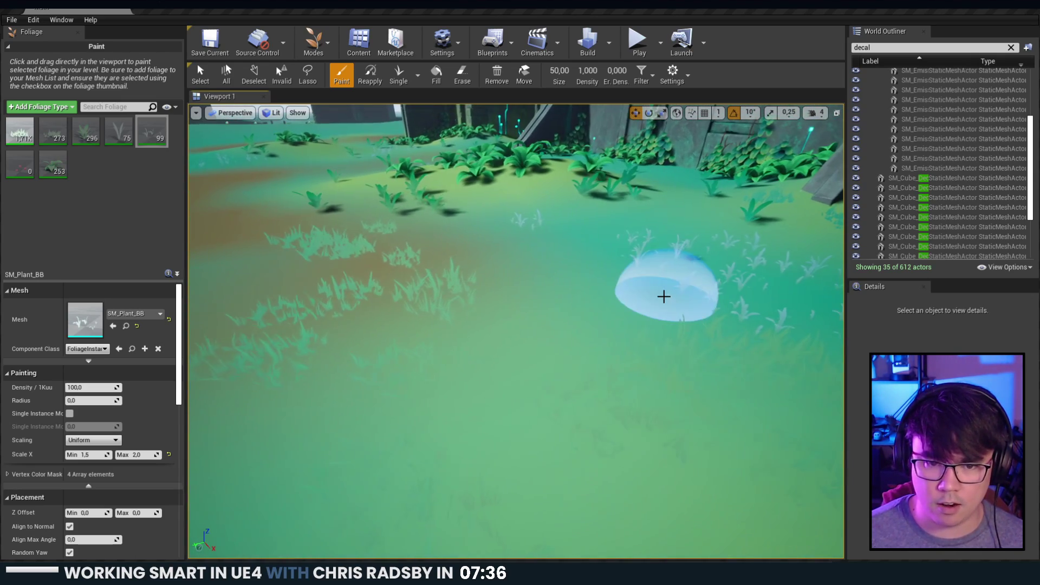
pyautogui.hotkey('ctrl', 'z')
pyautogui.hotkey('ctrl', 'z')
pyautogui.hotkey('ctrl', 'z')
# Paint grass over the ground between the wall buttresses and the plant-covered mound.
pyautogui.moveTo(613, 302)
pyautogui.mouseDown(button='right')
pyautogui.moveTo(672, 268)
pyautogui.moveTo(609, 331)
pyautogui.moveTo(607, 357)
pyautogui.mouseUp(button='right')
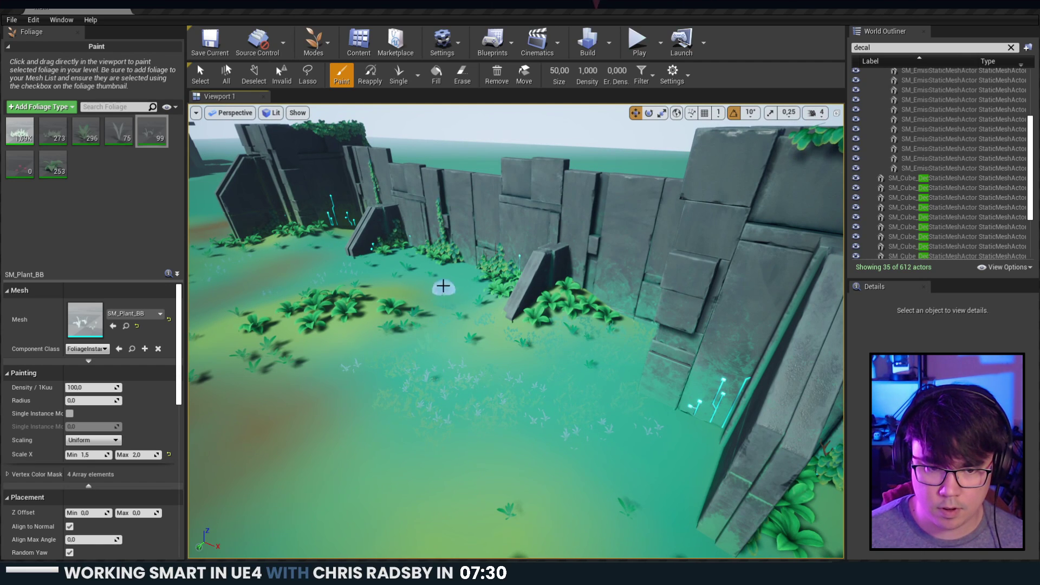
pyautogui.moveTo(481, 278); pyautogui.dragTo(510, 293, button='right')
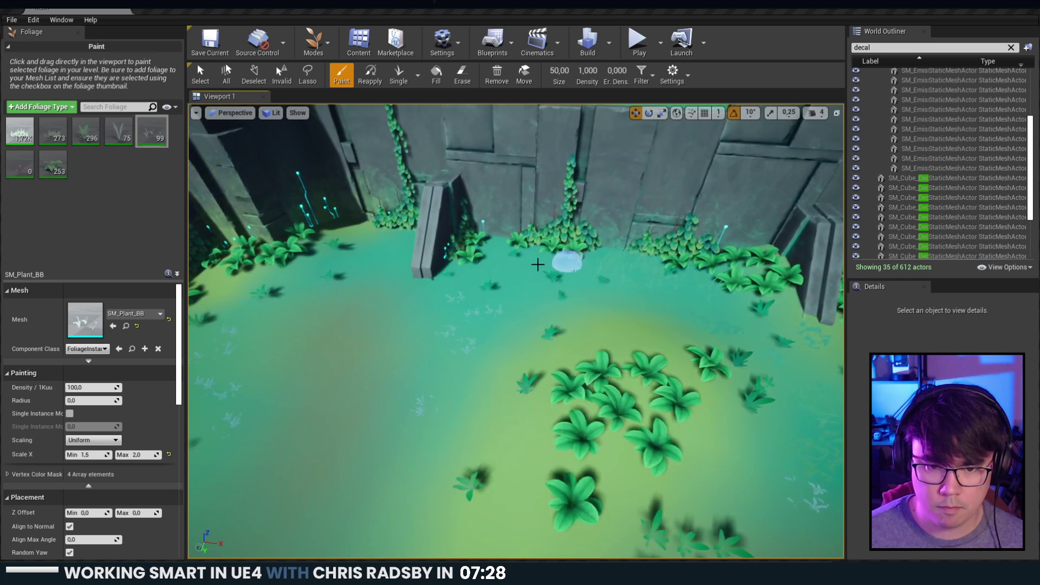
pyautogui.moveTo(485, 271); pyautogui.dragTo(419, 458)
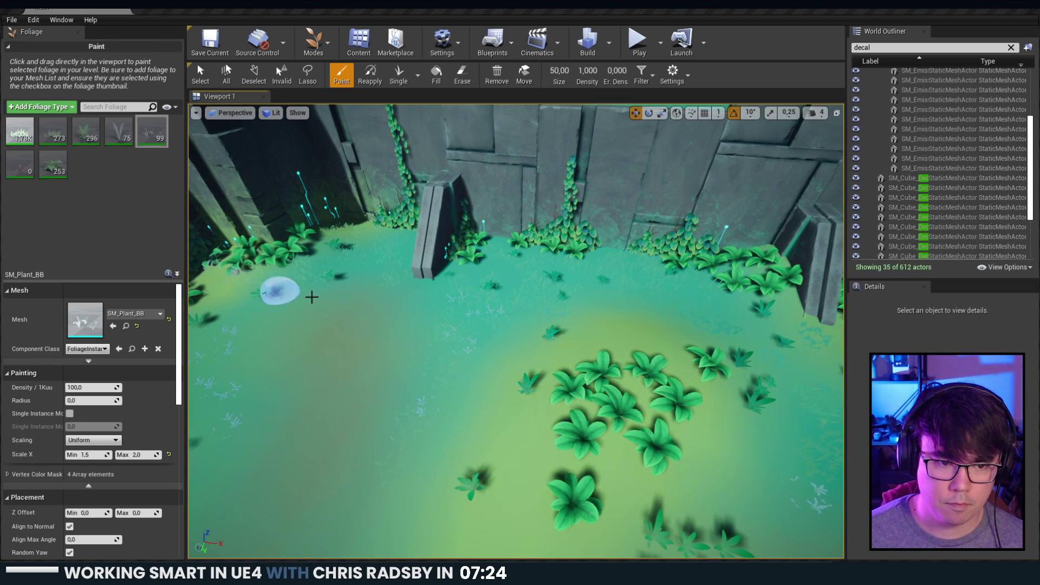
# Paint grass around the plant cluster in front of the far tower and onto the open ground beyond it.
pyautogui.moveTo(336, 302); pyautogui.dragTo(285, 304, button='right')
pyautogui.moveTo(304, 377); pyautogui.dragTo(459, 455)
pyautogui.moveTo(460, 455); pyautogui.dragTo(363, 407, button='right')
pyautogui.moveTo(530, 369)
pyautogui.mouseDown()
pyautogui.moveTo(369, 260)
pyautogui.moveTo(371, 458)
pyautogui.mouseUp()
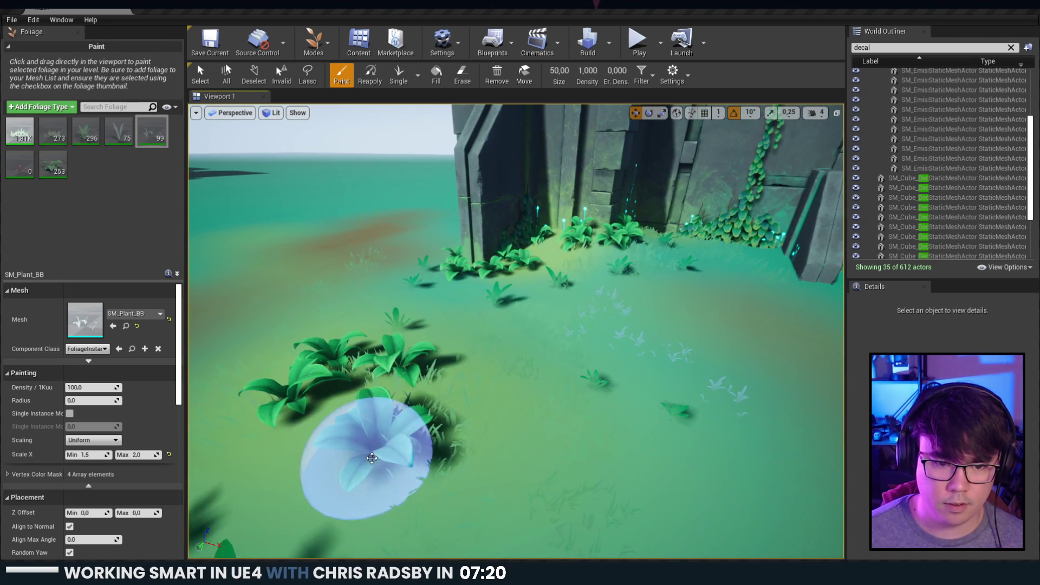
pyautogui.press('s')
pyautogui.moveTo(372, 458)
pyautogui.mouseDown(button='right')
pyautogui.moveTo(382, 483)
pyautogui.moveTo(379, 437)
pyautogui.mouseUp(button='right')
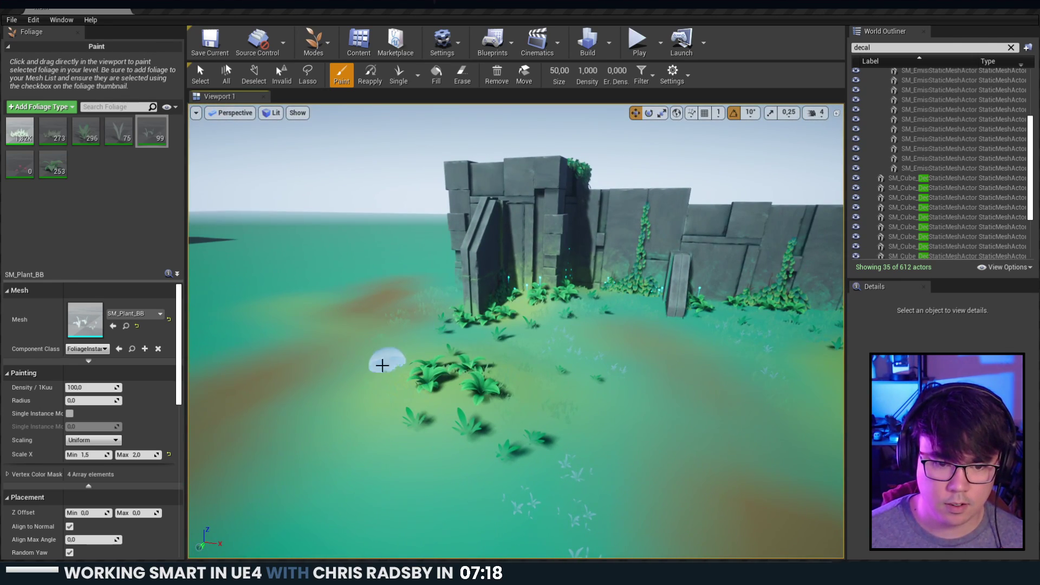
pyautogui.moveTo(329, 531); pyautogui.dragTo(515, 483)
# Add grass tufts beside the large dirt patch and erase the excess.
pyautogui.moveTo(516, 482)
pyautogui.mouseDown(button='right')
pyautogui.moveTo(453, 472)
pyautogui.moveTo(542, 512)
pyautogui.mouseUp(button='right')
pyautogui.press('s')
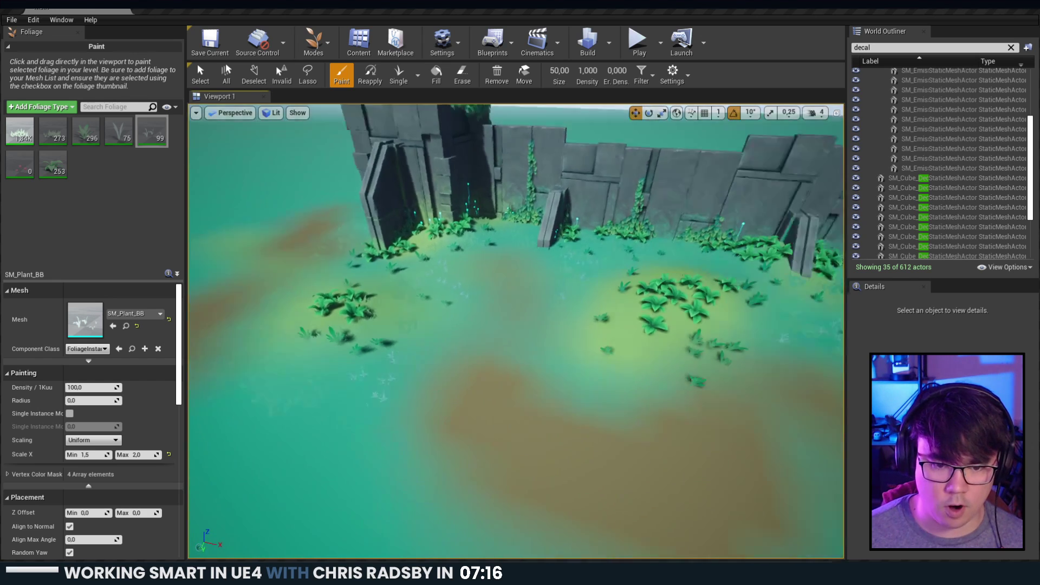
pyautogui.moveTo(303, 342); pyautogui.dragTo(347, 374, button='right')
pyautogui.moveTo(616, 303); pyautogui.dragTo(618, 304, button='right')
pyautogui.press('d')
pyautogui.moveTo(445, 423)
pyautogui.keyDown('shift'); pyautogui.mouseDown()
pyautogui.moveTo(404, 448)
pyautogui.moveTo(304, 434)
pyautogui.mouseUp(); pyautogui.keyUp('shift')
# Paint grass on the yellow-green open ground in front of the near tower and erase the surplus tufts.
pyautogui.moveTo(658, 423); pyautogui.dragTo(688, 437, button='right')
pyautogui.press('d')
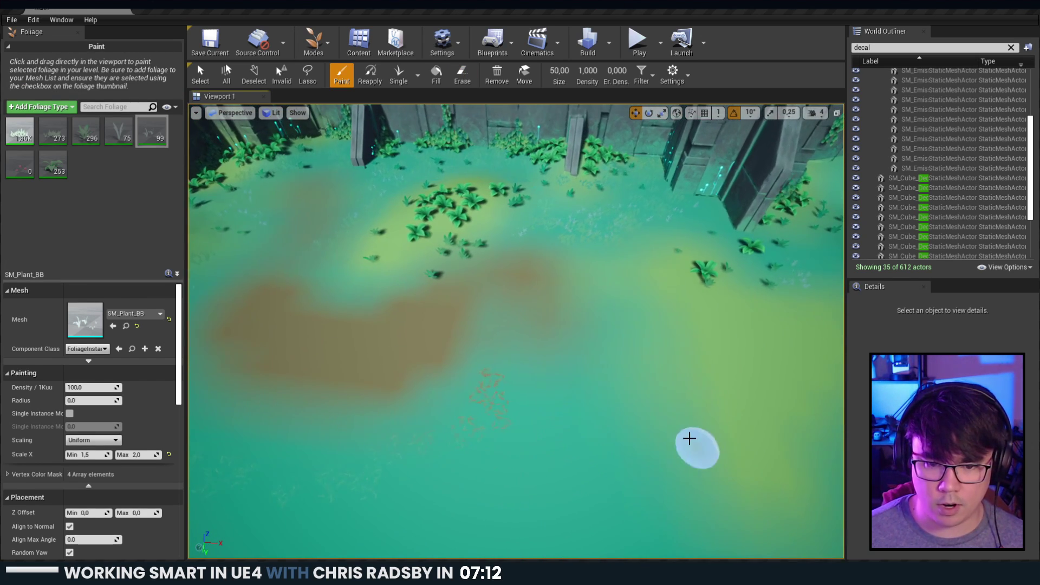
pyautogui.moveTo(688, 436); pyautogui.dragTo(760, 388)
pyautogui.moveTo(759, 388); pyautogui.dragTo(722, 397, button='right')
pyautogui.moveTo(722, 397); pyautogui.dragTo(804, 418)
pyautogui.press('d')
pyautogui.moveTo(748, 503); pyautogui.dragTo(758, 487, button='right')
pyautogui.moveTo(664, 429)
pyautogui.keyDown('shift'); pyautogui.mouseDown()
pyautogui.moveTo(603, 402)
pyautogui.moveTo(434, 367)
pyautogui.mouseUp(); pyautogui.keyUp('shift')
# Touch up the grass around the plants at the near tower's buttress by erasing and repainting small areas.
pyautogui.press('s')
pyautogui.moveTo(468, 355)
pyautogui.mouseDown(button='right')
pyautogui.moveTo(504, 309)
pyautogui.moveTo(346, 319)
pyautogui.moveTo(423, 330)
pyautogui.moveTo(483, 369)
pyautogui.moveTo(453, 298)
pyautogui.moveTo(460, 282)
pyautogui.mouseUp(button='right')
pyautogui.press('w')
pyautogui.moveTo(521, 350); pyautogui.dragTo(477, 422, button='right')
pyautogui.press('e')
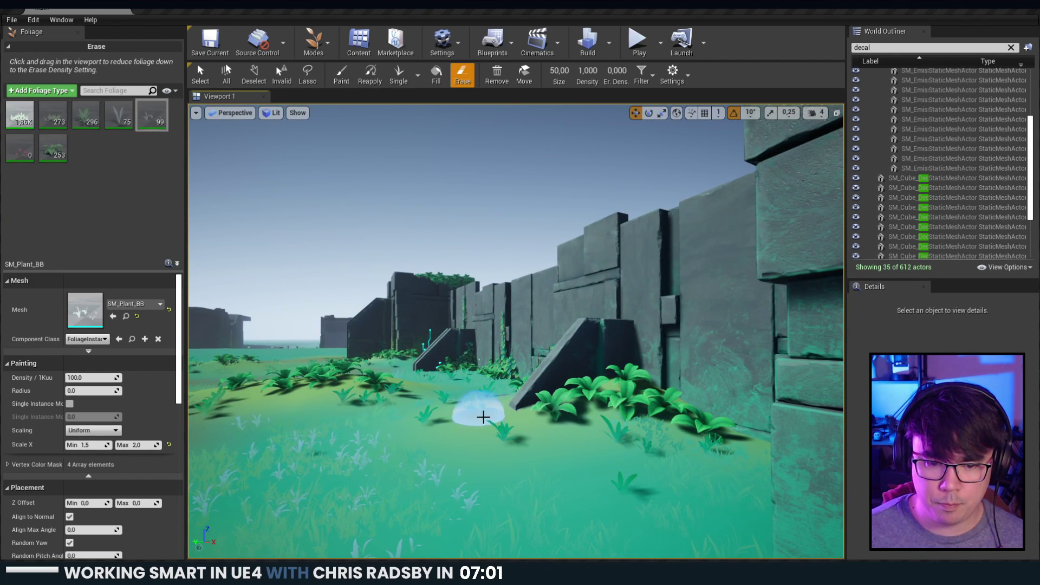
pyautogui.press('p')
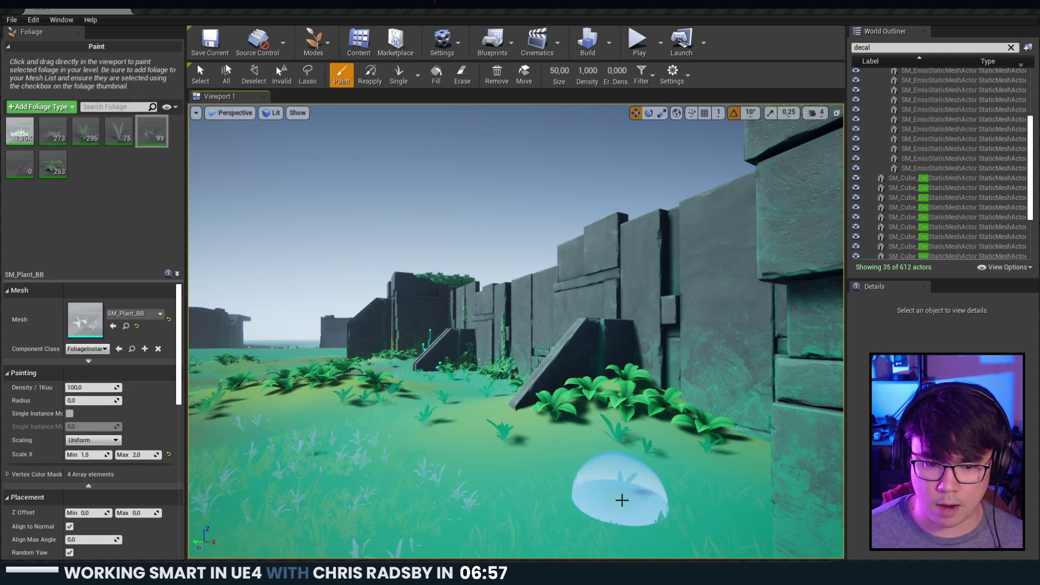
pyautogui.moveTo(623, 497)
pyautogui.mouseDown(button='right')
pyautogui.moveTo(623, 472)
pyautogui.moveTo(623, 490)
pyautogui.moveTo(618, 469)
pyautogui.moveTo(596, 472)
pyautogui.moveTo(623, 504)
pyautogui.mouseUp(button='right')
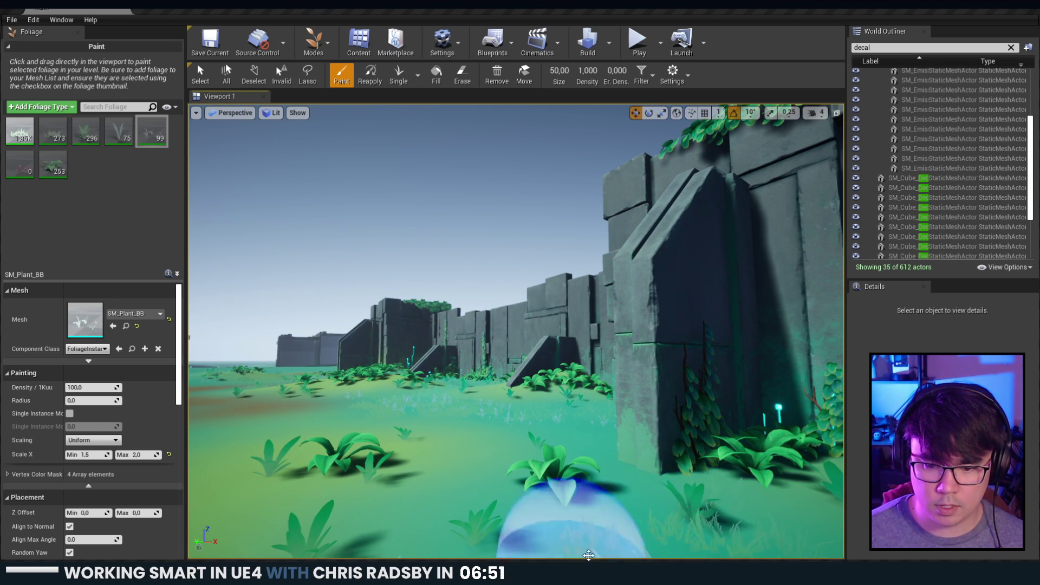
pyautogui.press('shift')
pyautogui.keyDown('shift'); pyautogui.moveTo(605, 550); pyautogui.dragTo(748, 544); pyautogui.keyUp('shift')
pyautogui.moveTo(677, 542)
pyautogui.mouseDown()
pyautogui.moveTo(534, 545)
pyautogui.moveTo(710, 536)
pyautogui.mouseUp()
pyautogui.moveTo(710, 537); pyautogui.dragTo(696, 554, button='right')
# Switch to landscape painting and paint the Grass layer over the ground in front of the near tower's buttress.
pyautogui.click(314, 42)
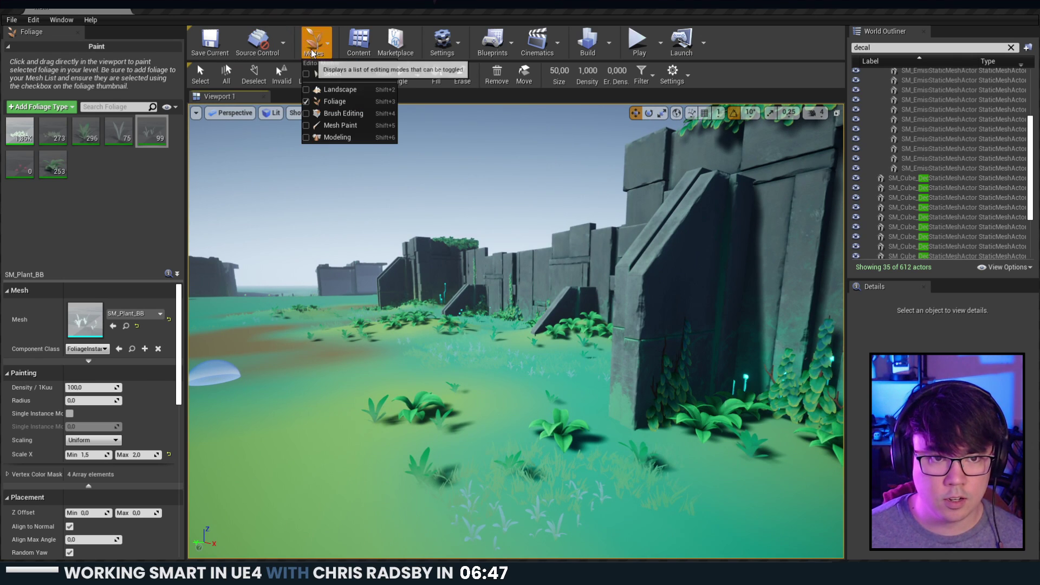
pyautogui.click(350, 90)
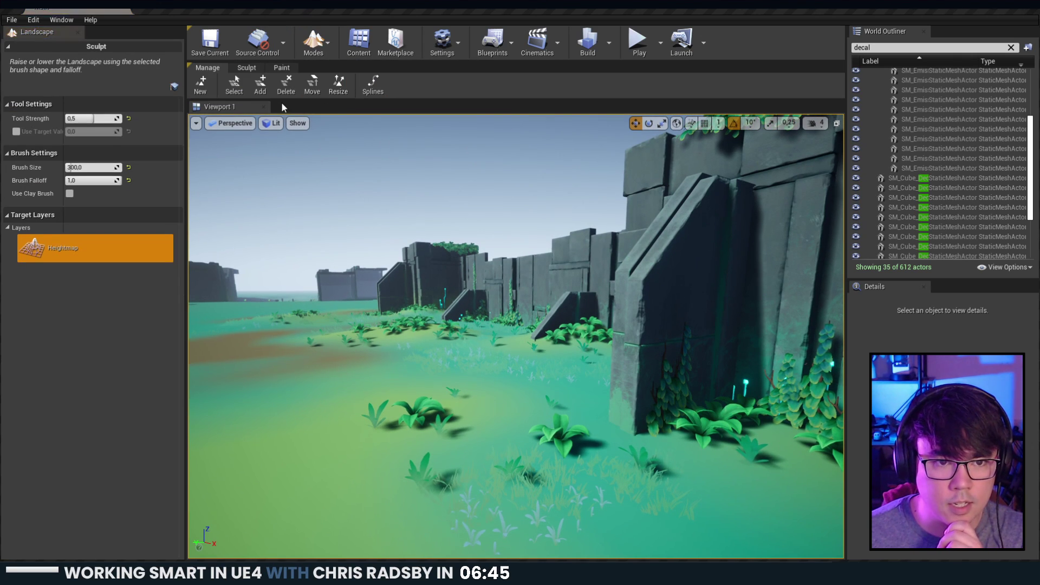
pyautogui.click(282, 68)
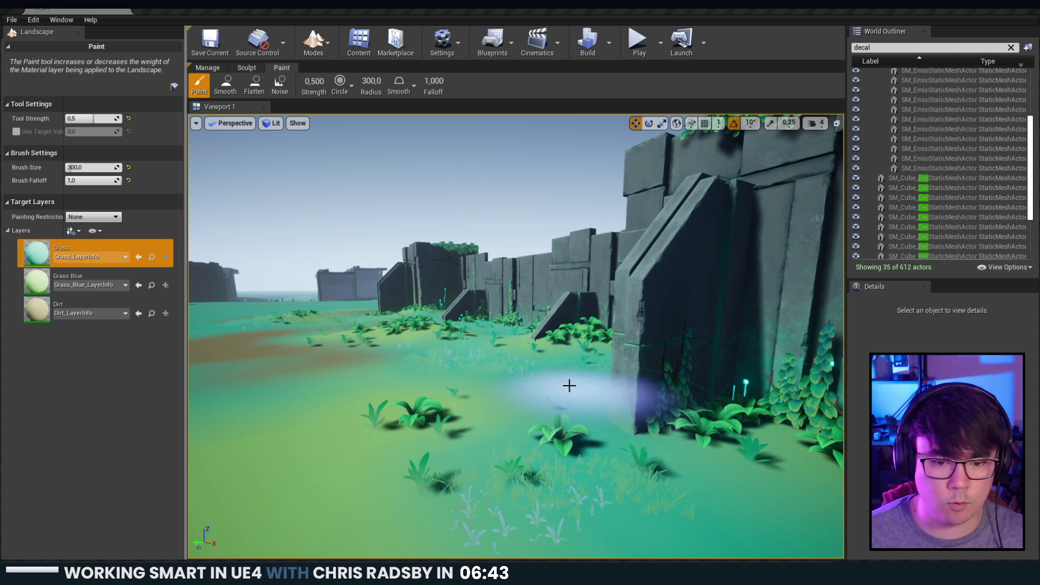
pyautogui.moveTo(630, 480)
pyautogui.mouseDown()
pyautogui.moveTo(281, 483)
pyautogui.moveTo(718, 514)
pyautogui.mouseUp()
pyautogui.moveTo(718, 514); pyautogui.dragTo(753, 553, button='right')
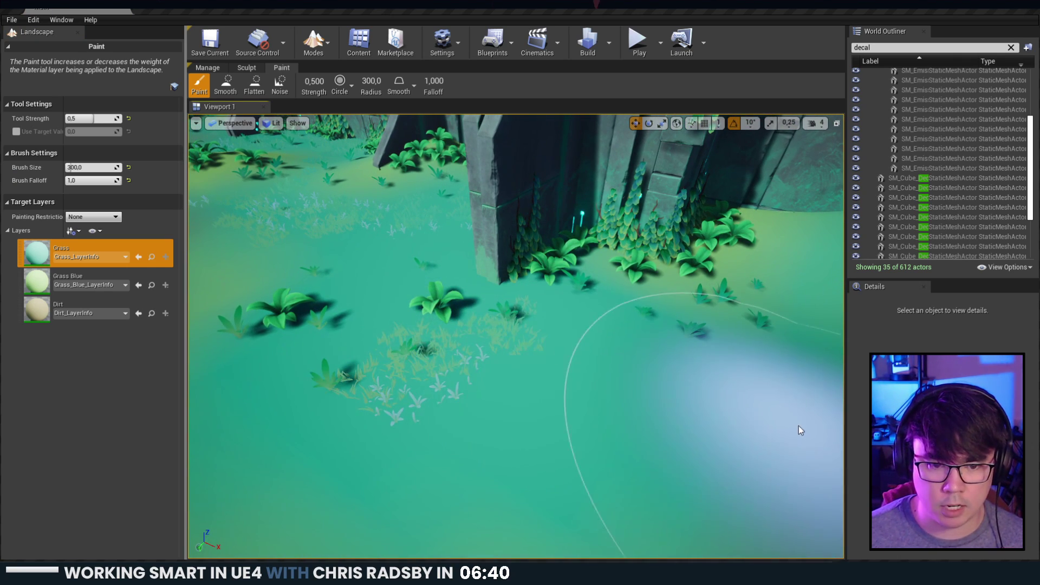
# Paint a Grass Blue streak across the ground in front of the near tower and blend it with the Grass layer.
pyautogui.click(167, 283)
pyautogui.moveTo(283, 395)
pyautogui.mouseDown()
pyautogui.moveTo(662, 341)
pyautogui.moveTo(732, 476)
pyautogui.moveTo(569, 444)
pyautogui.mouseUp()
pyautogui.click(117, 249)
pyautogui.moveTo(461, 433)
pyautogui.mouseDown()
pyautogui.moveTo(308, 373)
pyautogui.moveTo(732, 383)
pyautogui.mouseUp()
pyautogui.press('s')
pyautogui.moveTo(733, 382); pyautogui.dragTo(672, 396, button='right')
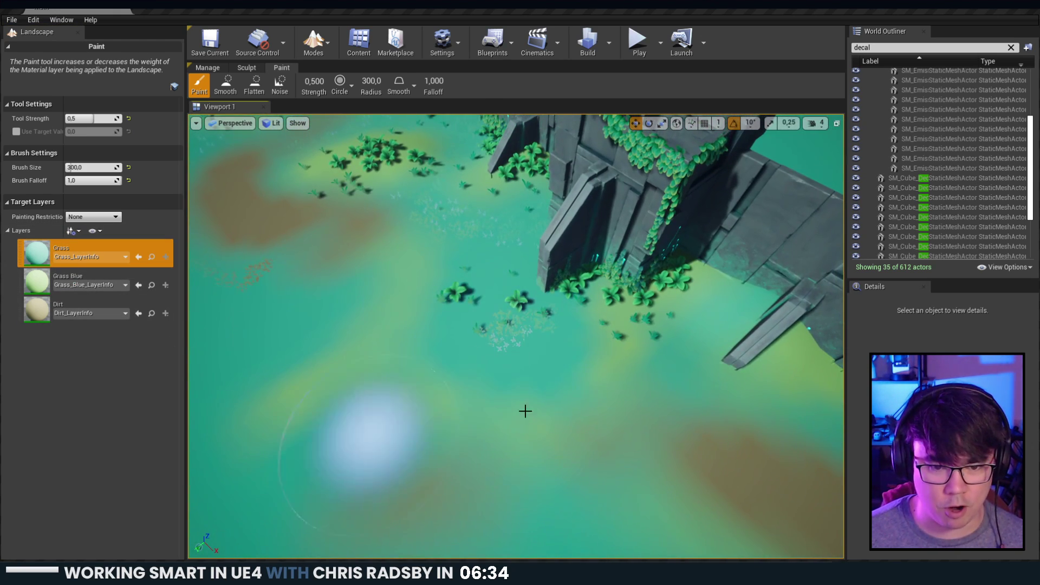
# Paint Grass over the open ground beyond the tower plants, then add a Grass Blue patch there.
pyautogui.moveTo(686, 376)
pyautogui.mouseDown()
pyautogui.moveTo(394, 376)
pyautogui.moveTo(671, 385)
pyautogui.moveTo(390, 427)
pyautogui.moveTo(576, 459)
pyautogui.mouseUp()
pyautogui.click(113, 277)
pyautogui.moveTo(325, 391); pyautogui.dragTo(460, 412)
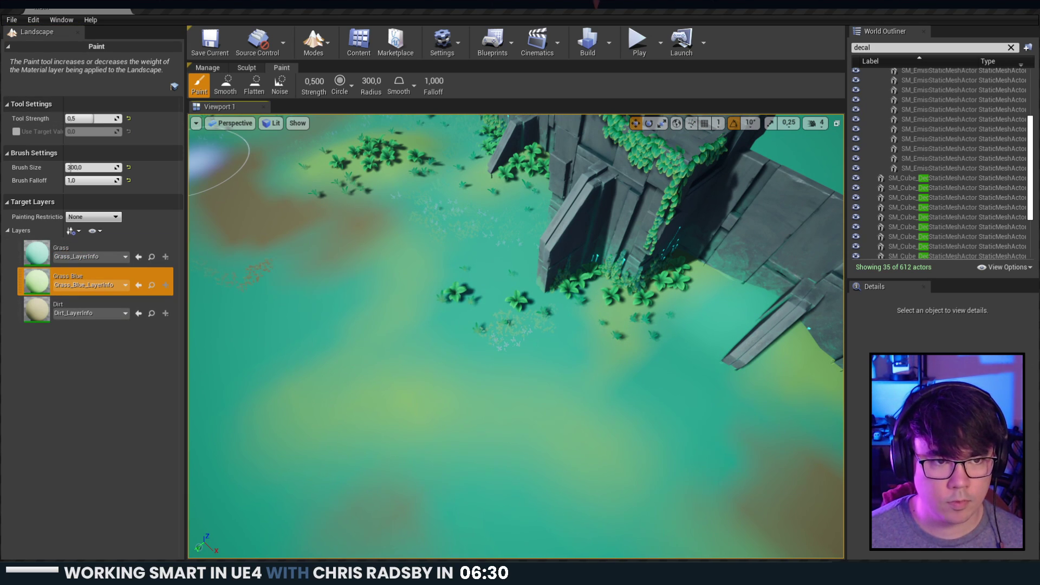
# Return to foliage editing and thin out the grass near the tower plants and the dirt patch.
pyautogui.click(327, 42)
pyautogui.click(358, 106)
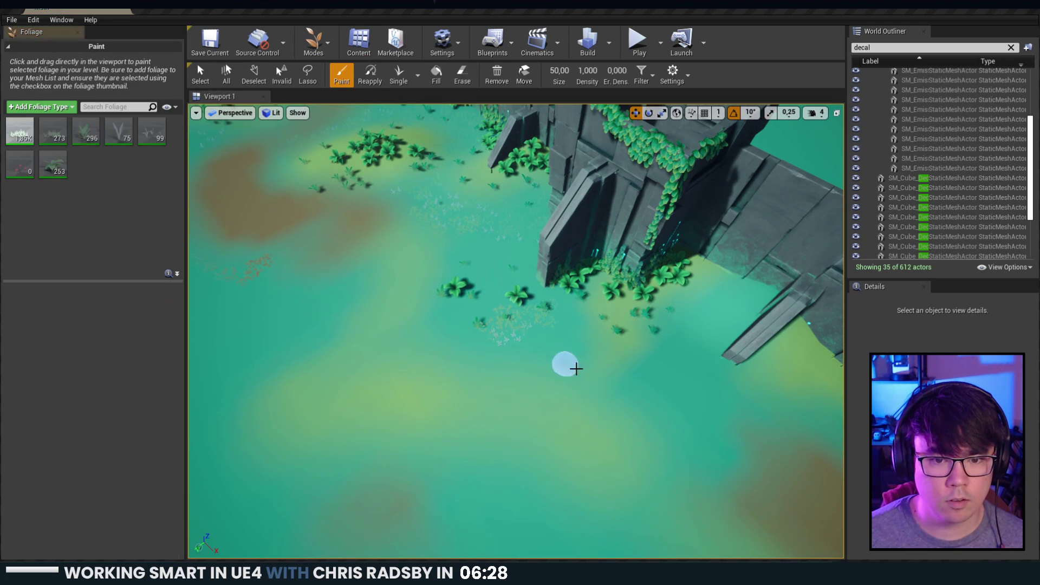
pyautogui.press('shift')
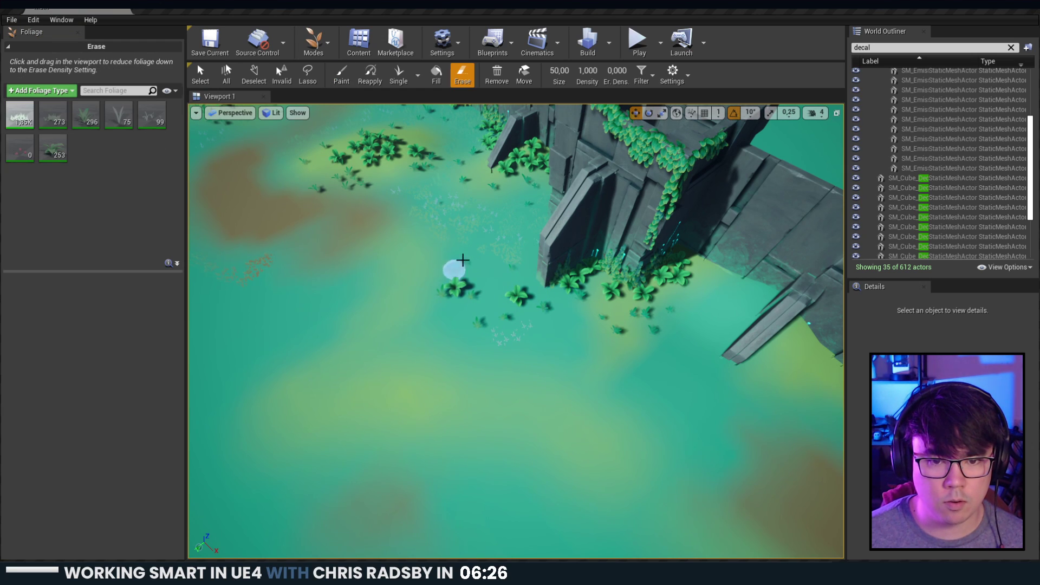
pyautogui.moveTo(356, 314)
pyautogui.keyDown('shift'); pyautogui.mouseDown()
pyautogui.moveTo(297, 341)
pyautogui.moveTo(297, 273)
pyautogui.mouseUp(); pyautogui.keyUp('shift')
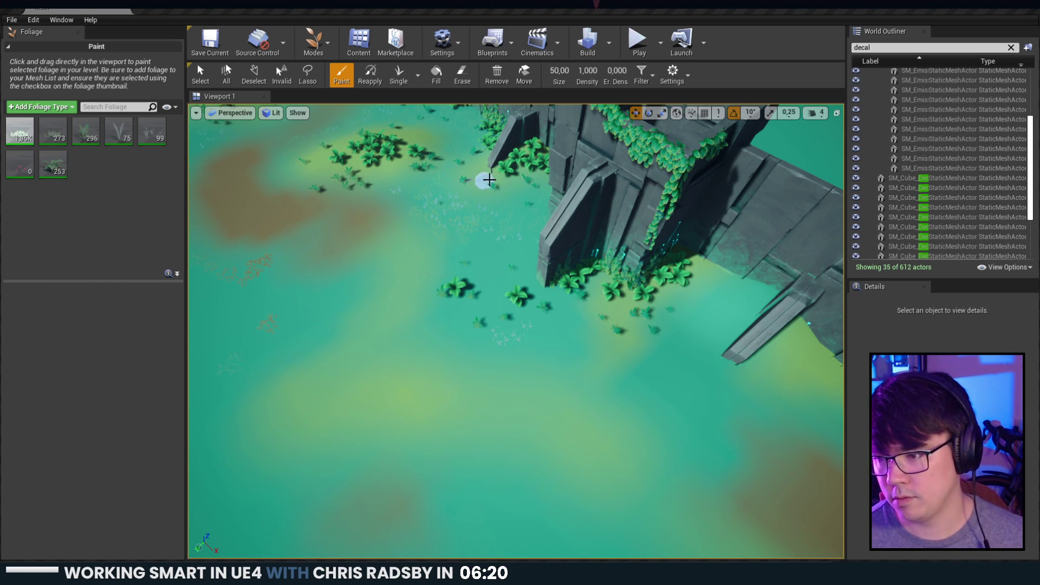
# Paint grass broadly across the open ground from the dirt patches to the yellow-green area before the near tower.
pyautogui.moveTo(513, 231); pyautogui.dragTo(510, 212, button='right')
pyautogui.moveTo(495, 282); pyautogui.dragTo(484, 264, button='right')
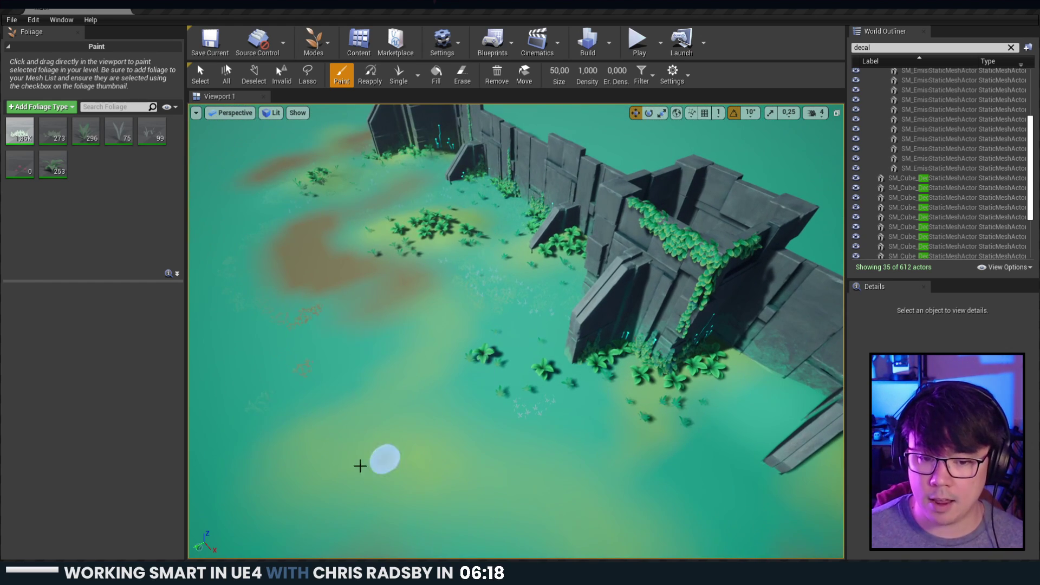
pyautogui.press('shift')
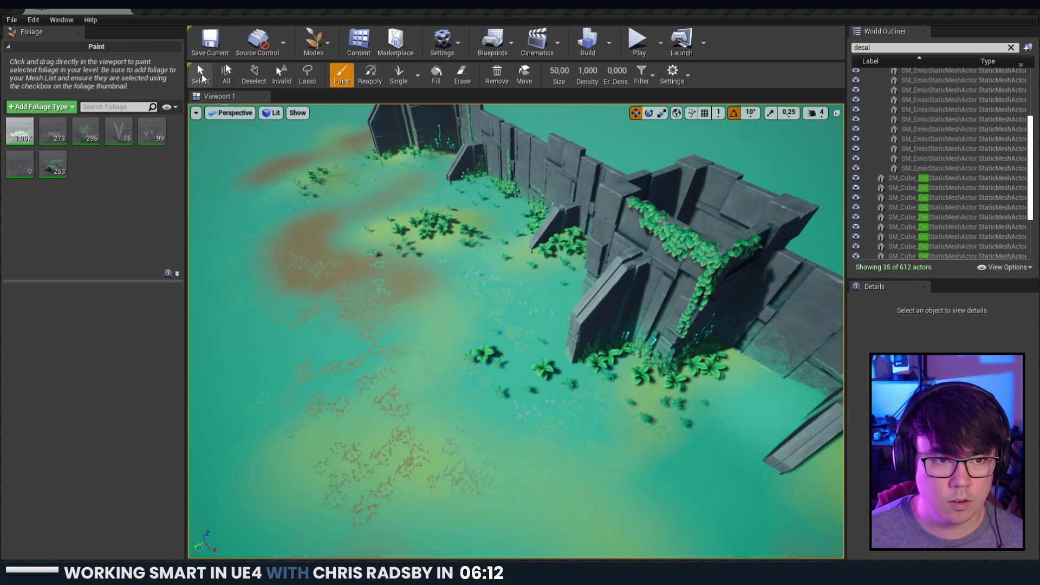
# Leave foliage painting, clear the "decal" filter and search the level's actors for "vt".
pyautogui.click(202, 78)
pyautogui.moveTo(585, 259); pyautogui.dragTo(606, 252, button='right')
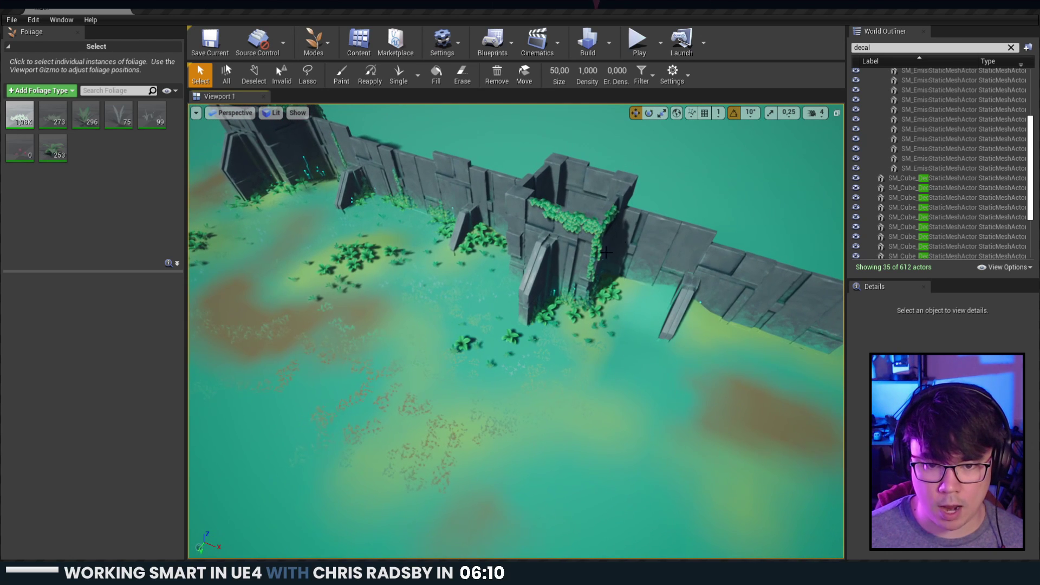
pyautogui.moveTo(598, 390); pyautogui.dragTo(620, 347, button='right')
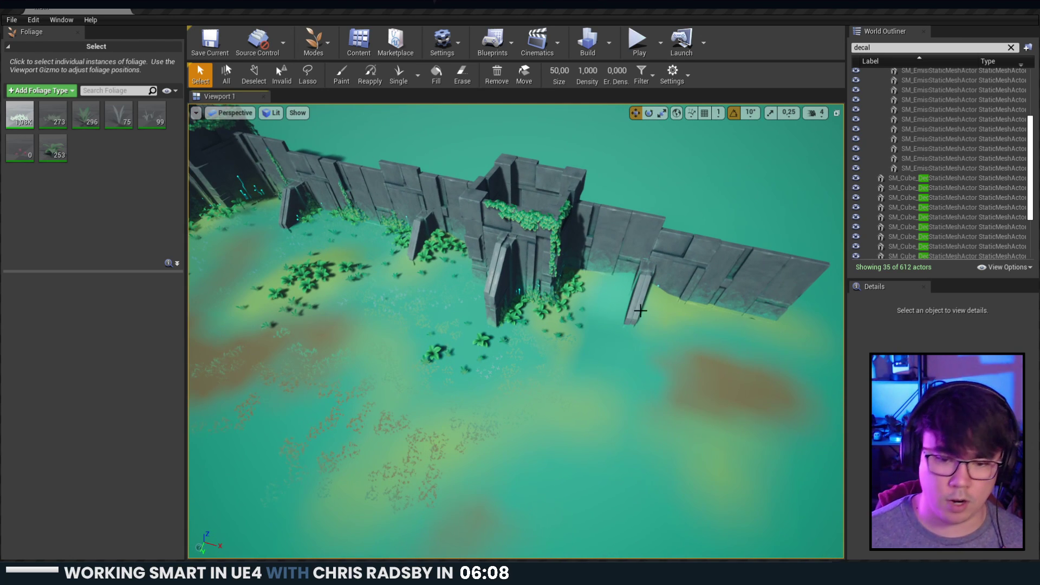
pyautogui.click(1011, 47)
pyautogui.moveTo(1030, 88); pyautogui.dragTo(1035, 71)
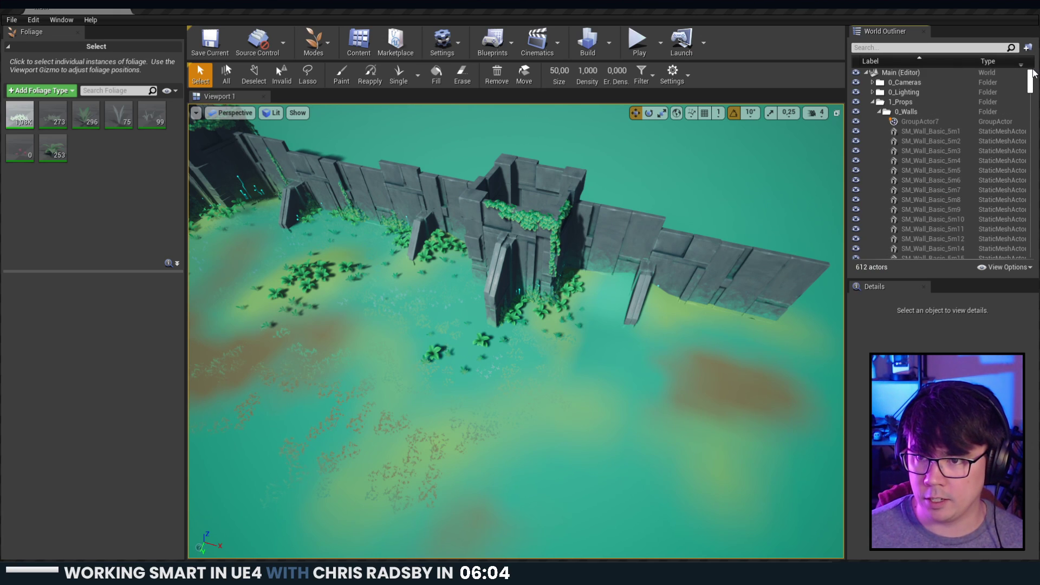
pyautogui.click(930, 92)
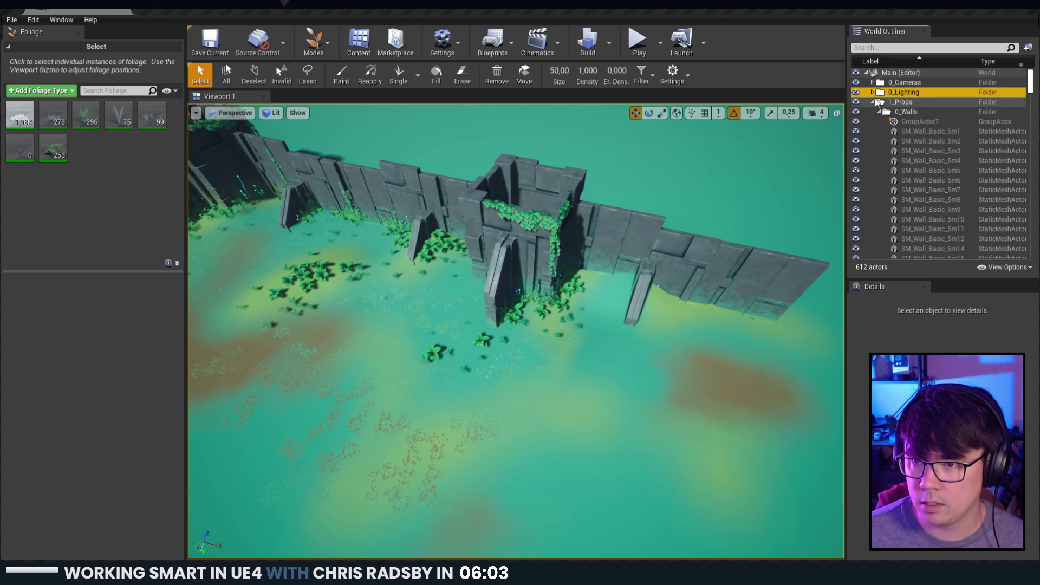
pyautogui.click(912, 59)
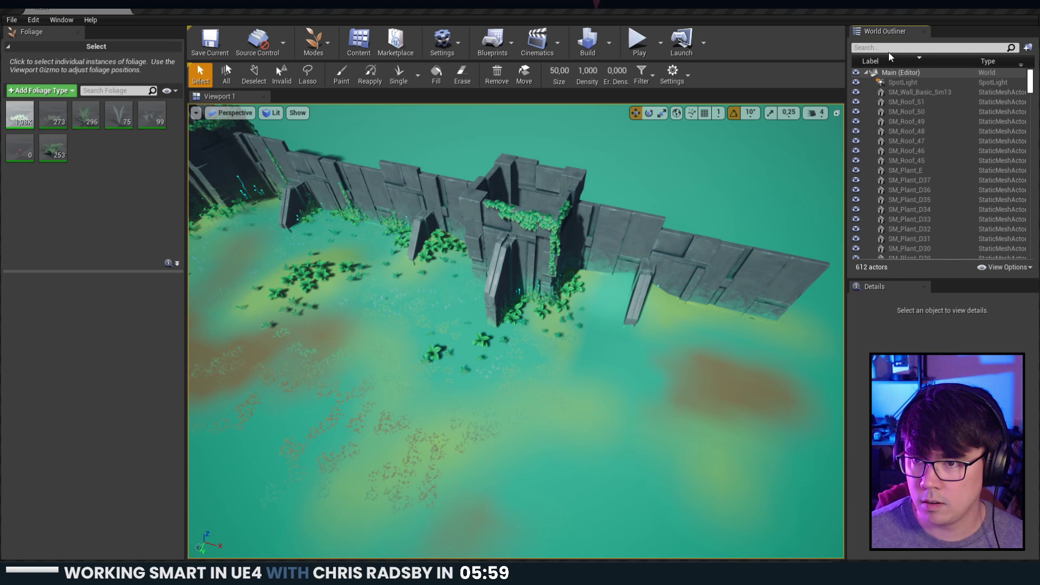
pyautogui.write('rv')
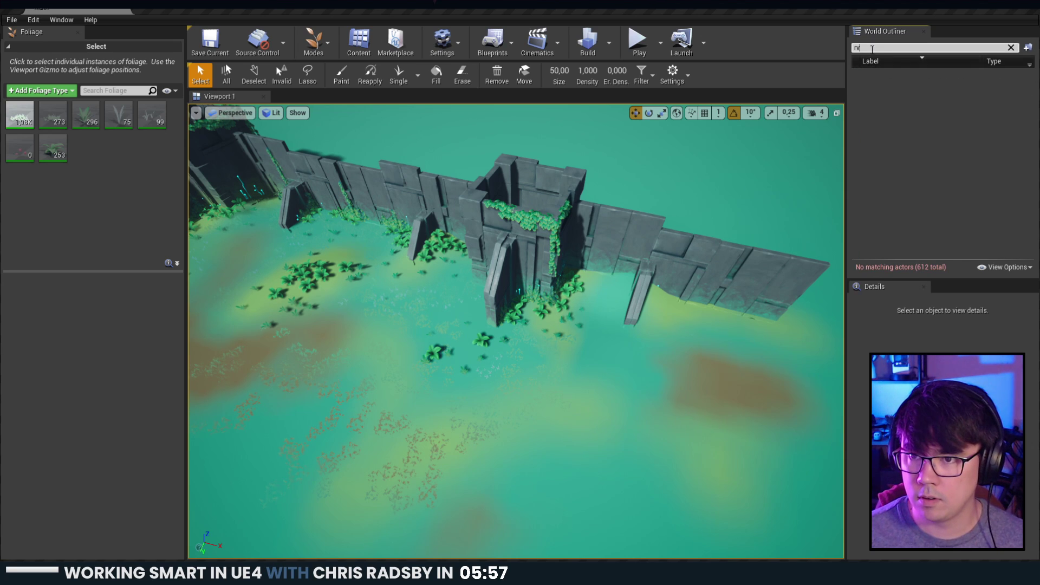
pyautogui.write('vt')
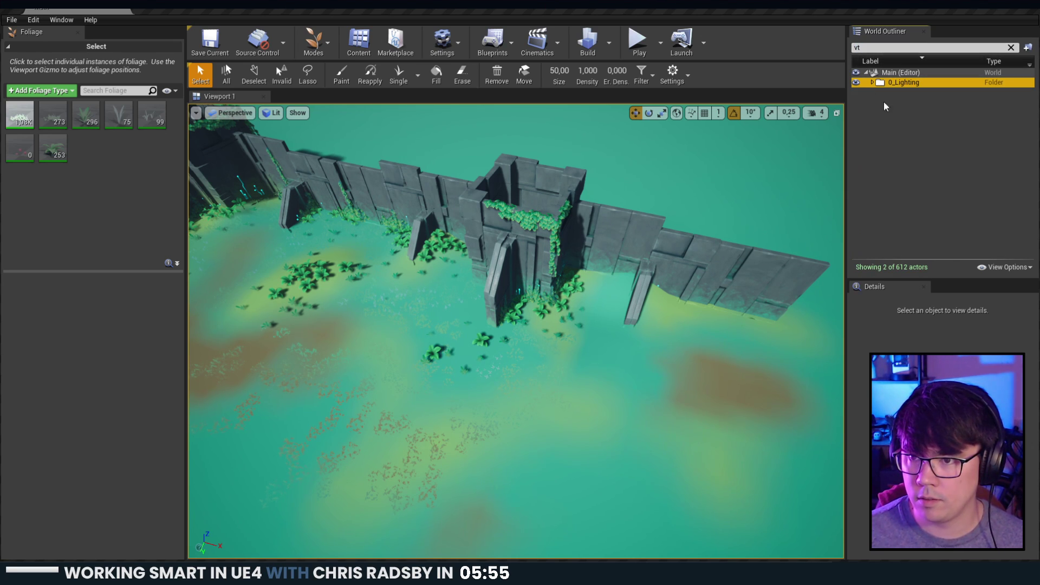
# Leave foliage editing for selection mode and select the first runtime virtual texture volume in the 0_Lighting folder.
pyautogui.click(873, 83)
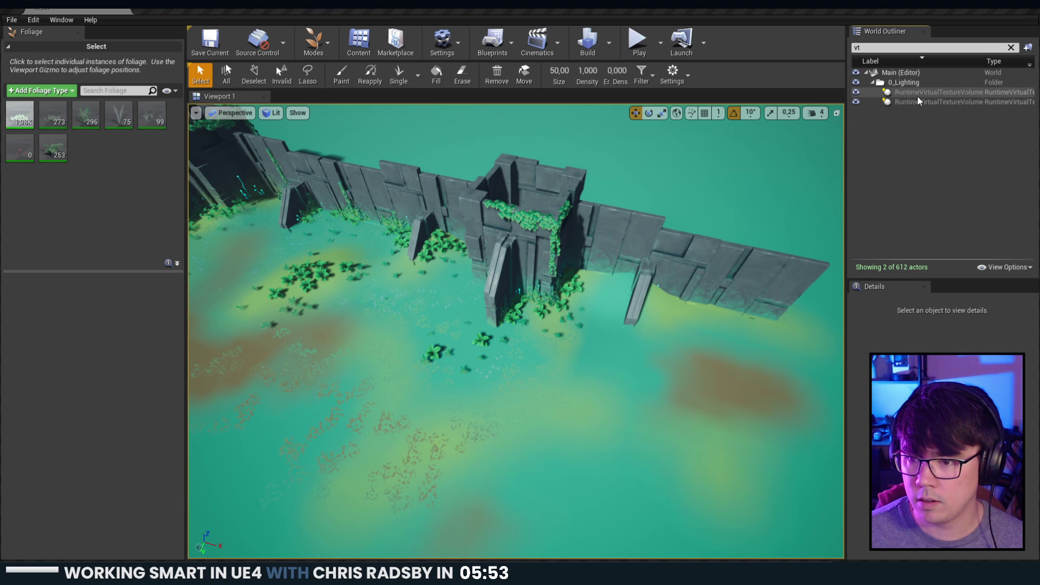
pyautogui.moveTo(672, 238); pyautogui.dragTo(634, 216, button='right')
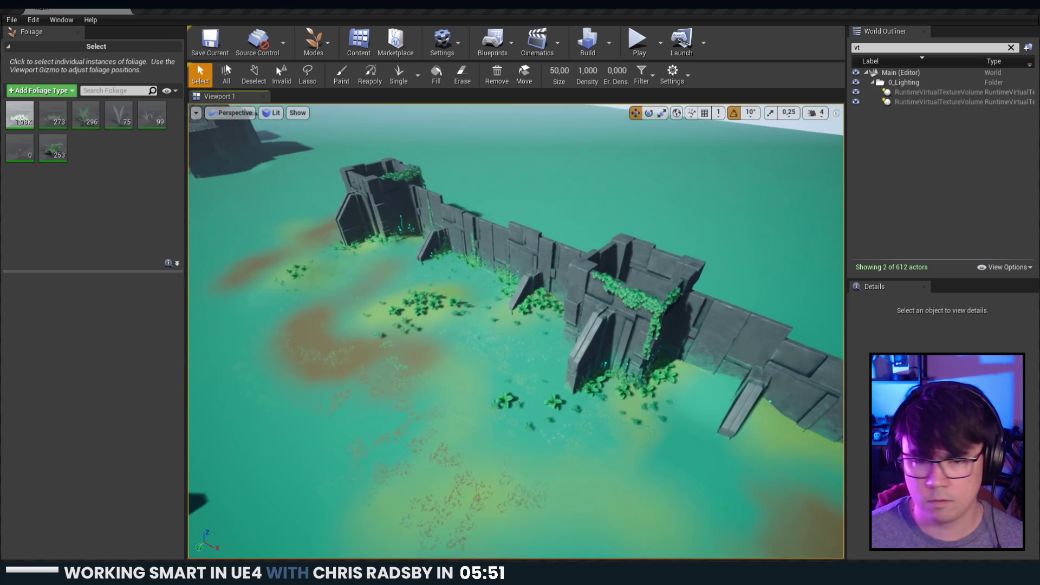
pyautogui.moveTo(804, 191); pyautogui.dragTo(759, 173, button='right')
pyautogui.moveTo(521, 237); pyautogui.dragTo(512, 235, button='right')
pyautogui.click(316, 43)
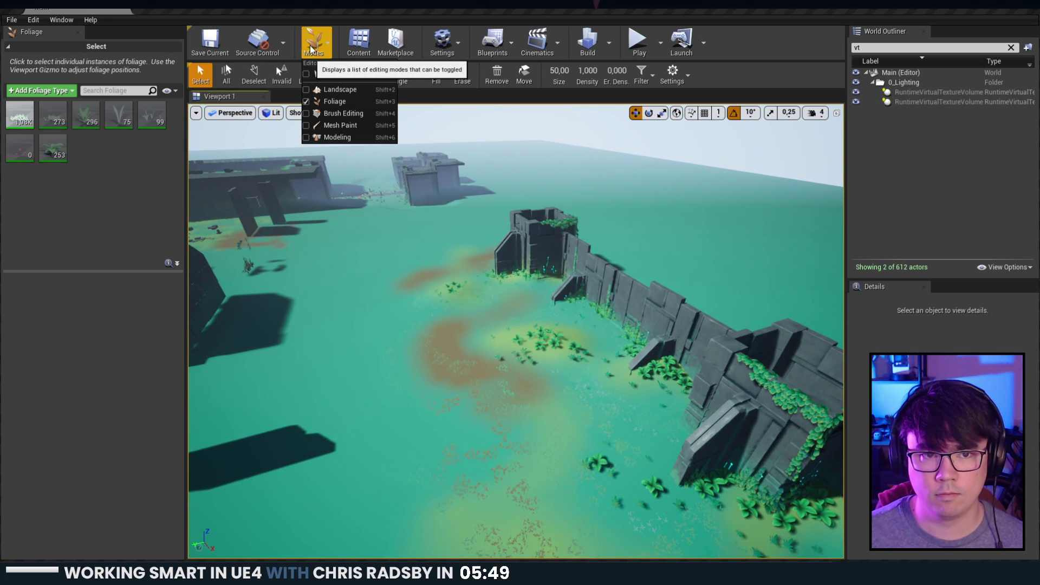
pyautogui.click(337, 77)
pyautogui.click(927, 93)
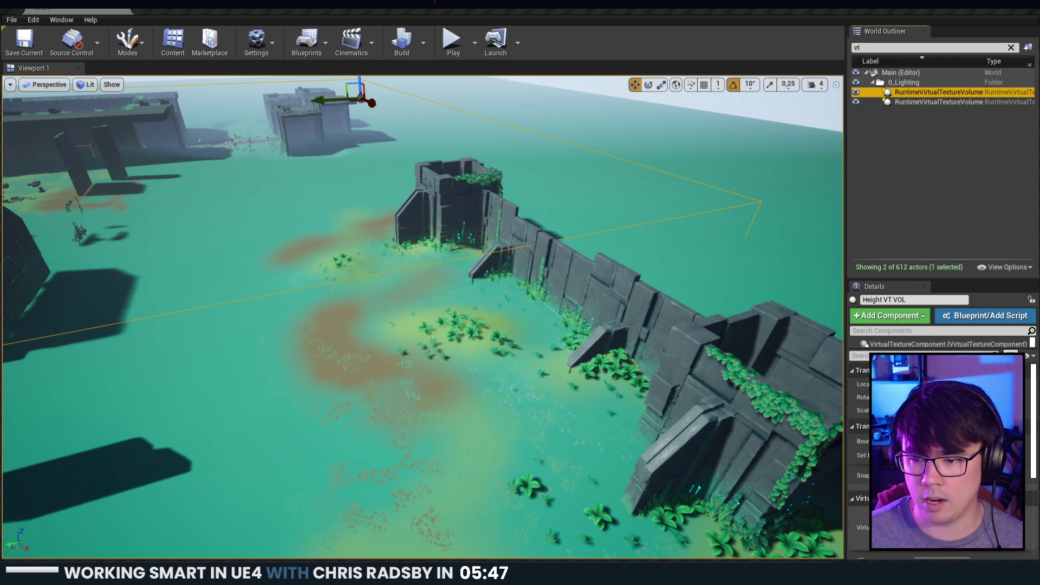
# Select the second runtime virtual texture volume to check it around the wall, then clear the selection.
pyautogui.moveTo(786, 471); pyautogui.dragTo(809, 491, button='right')
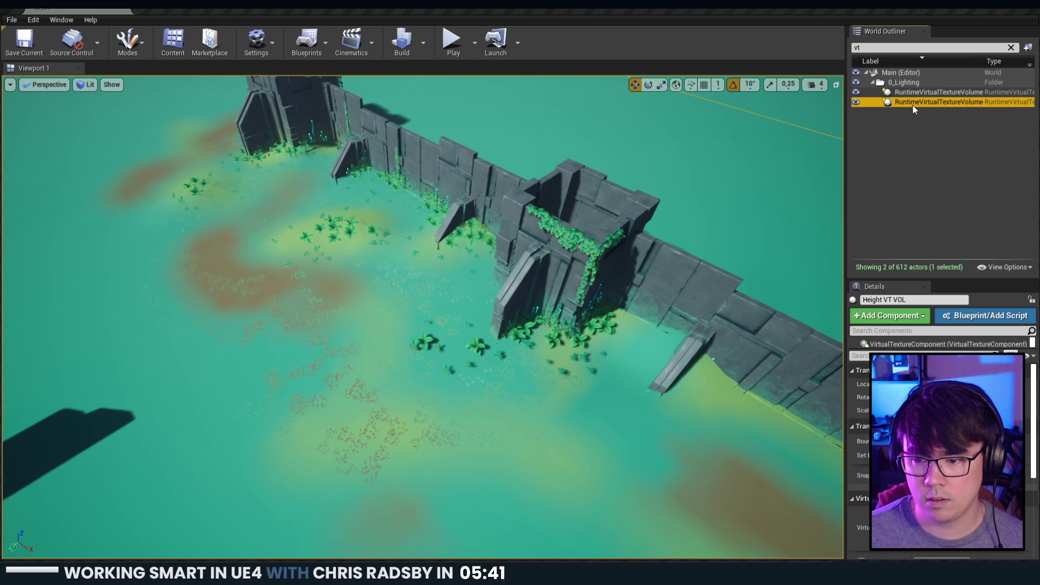
pyautogui.press('Escape')
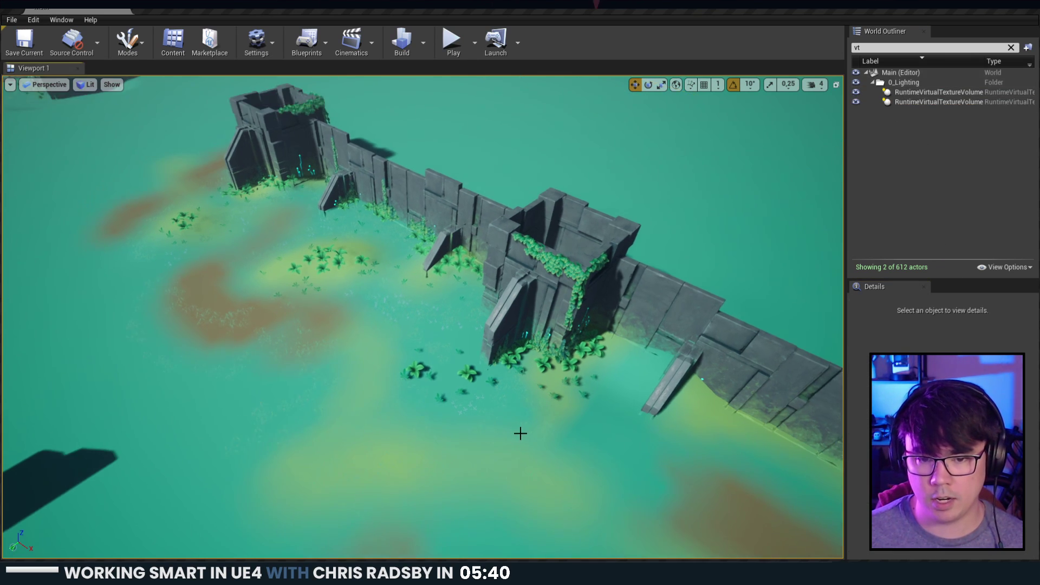
pyautogui.moveTo(520, 432); pyautogui.dragTo(521, 401, button='right')
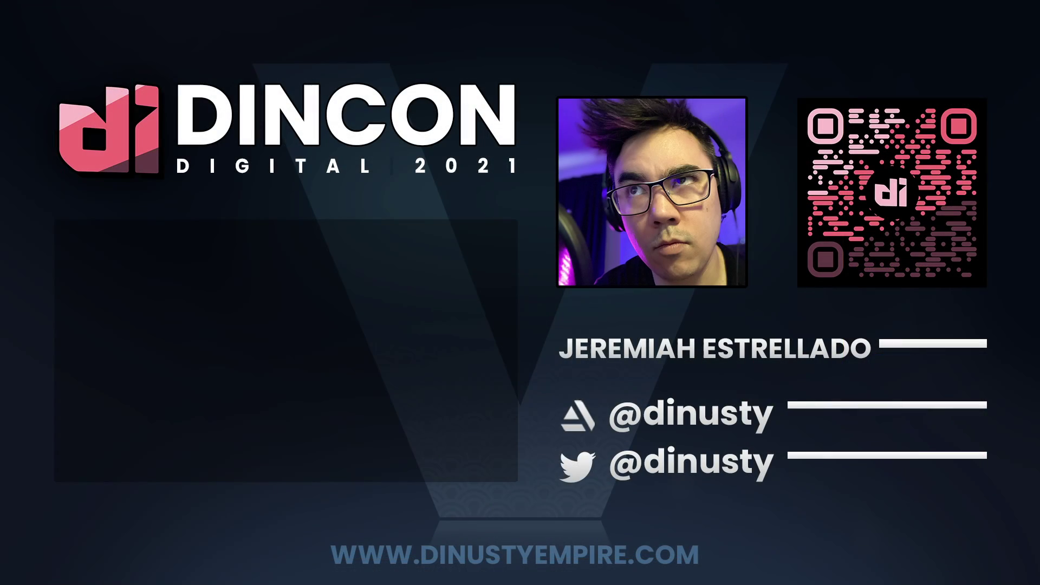